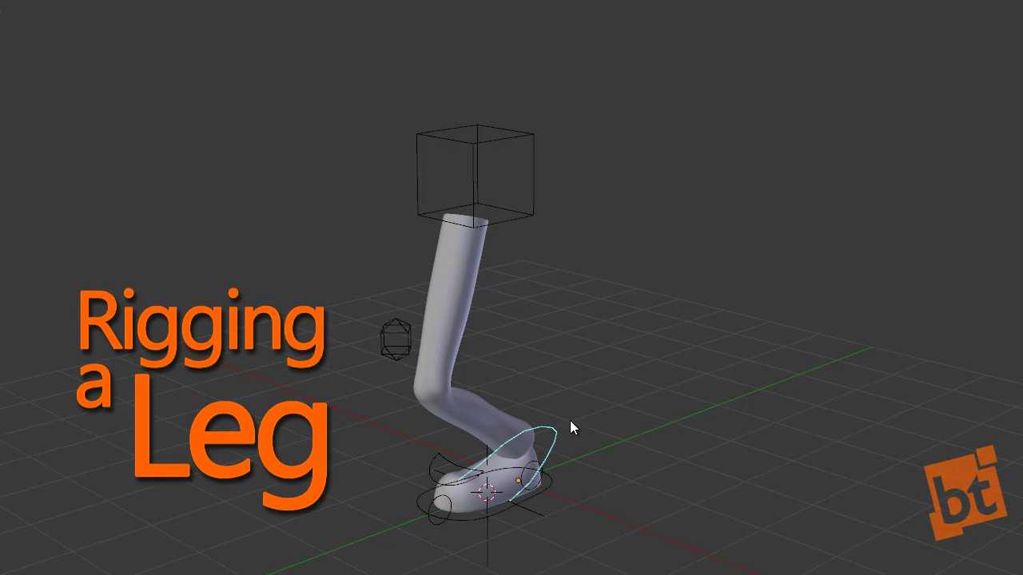
Rotate the foot roll control to lift the heel, and reposition the knee target in front of the leg.
key("r")
right_click(561, 350)
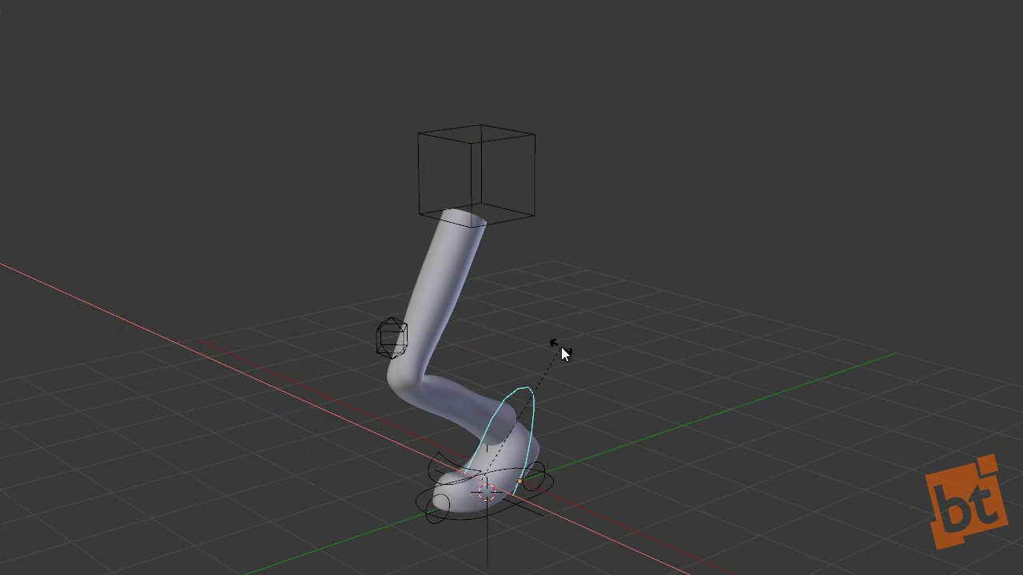
right_click(385, 342)
key("g")
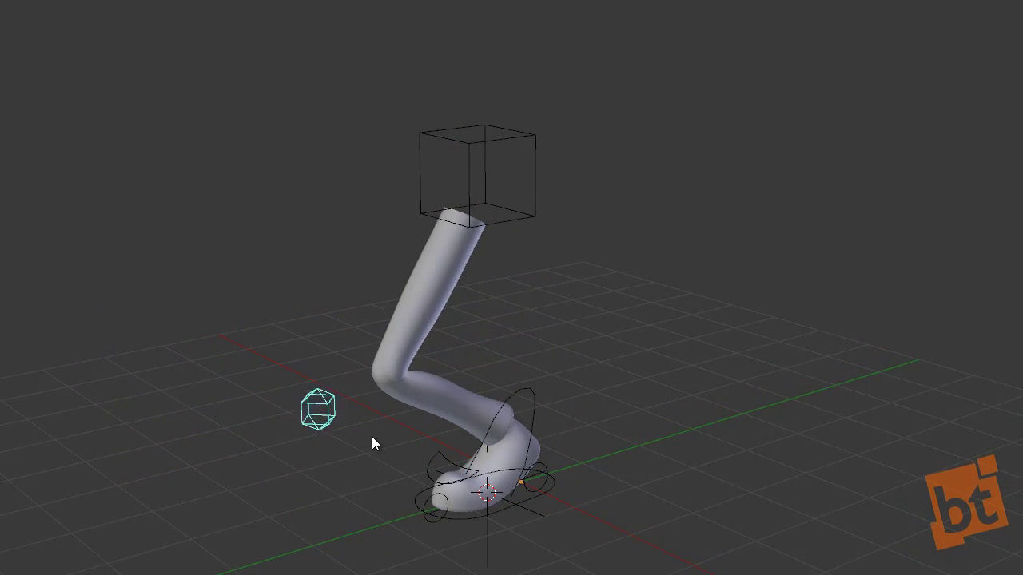
left_click(327, 423)
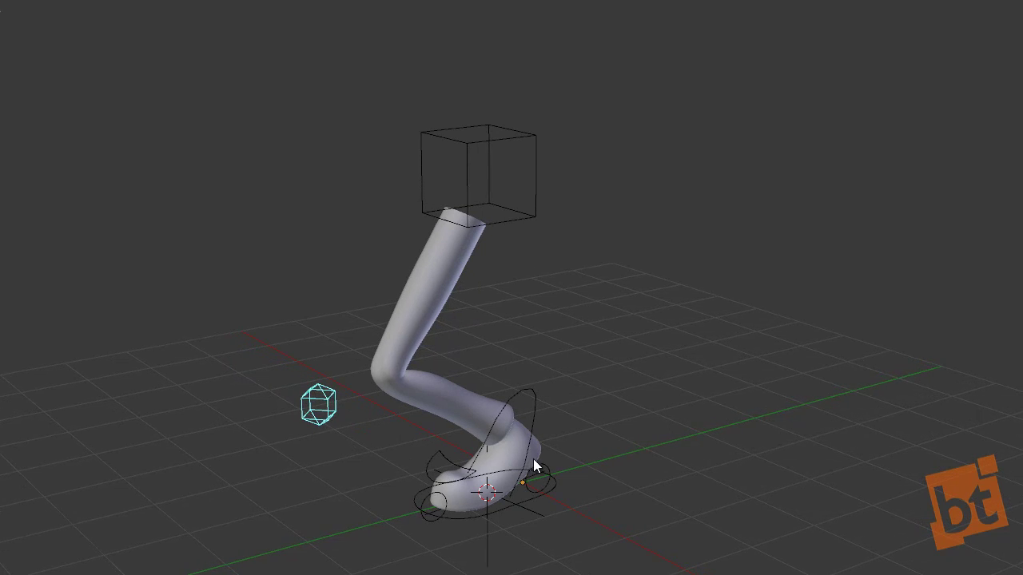
Try rotating the round heel control about the X axis, and raise the hip control box to straighten the leg.
right_click(533, 418)
key("r")
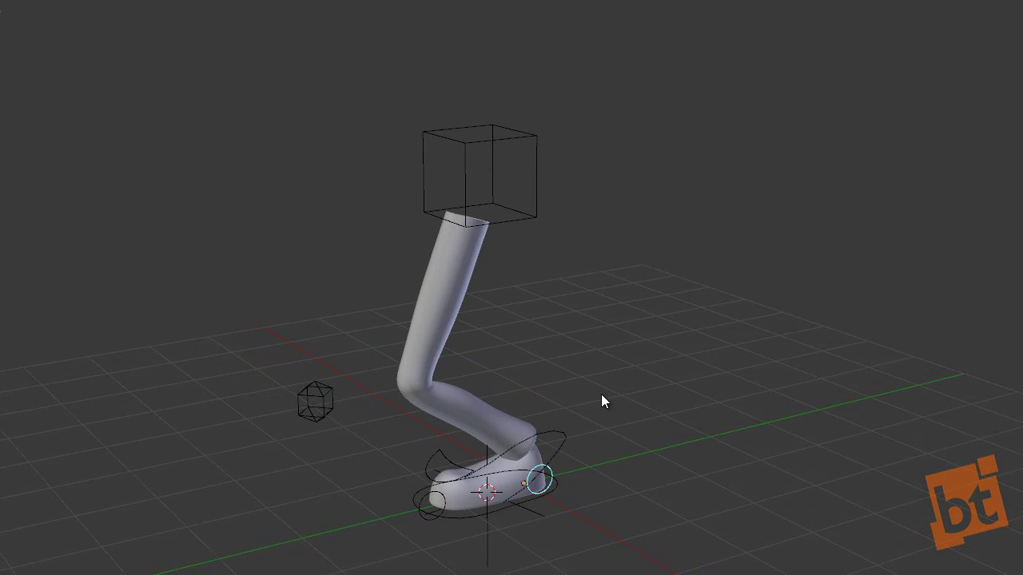
key("x")
right_click(603, 410)
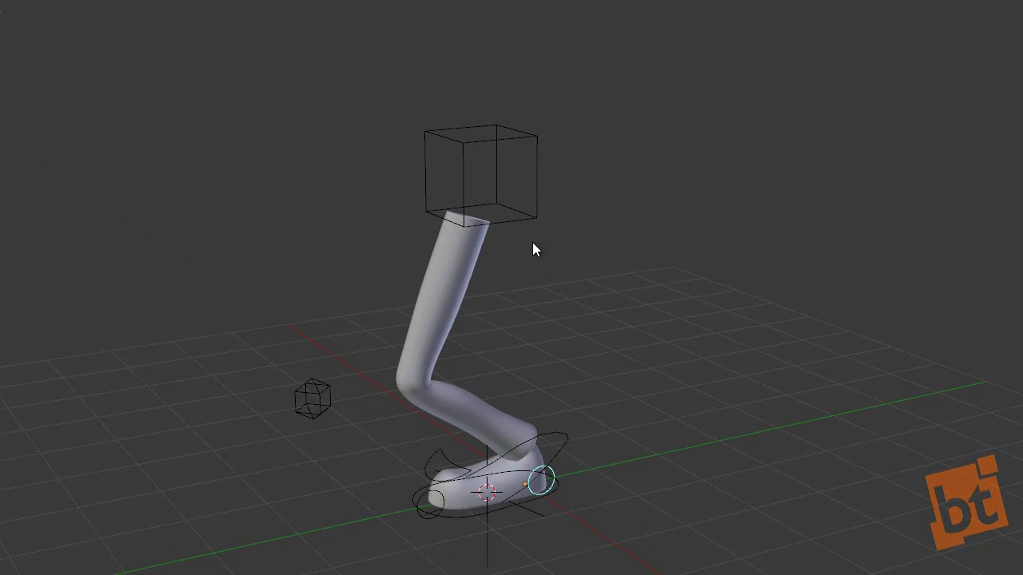
right_click(531, 220)
middle_click_drag(529, 218, 580, 430)
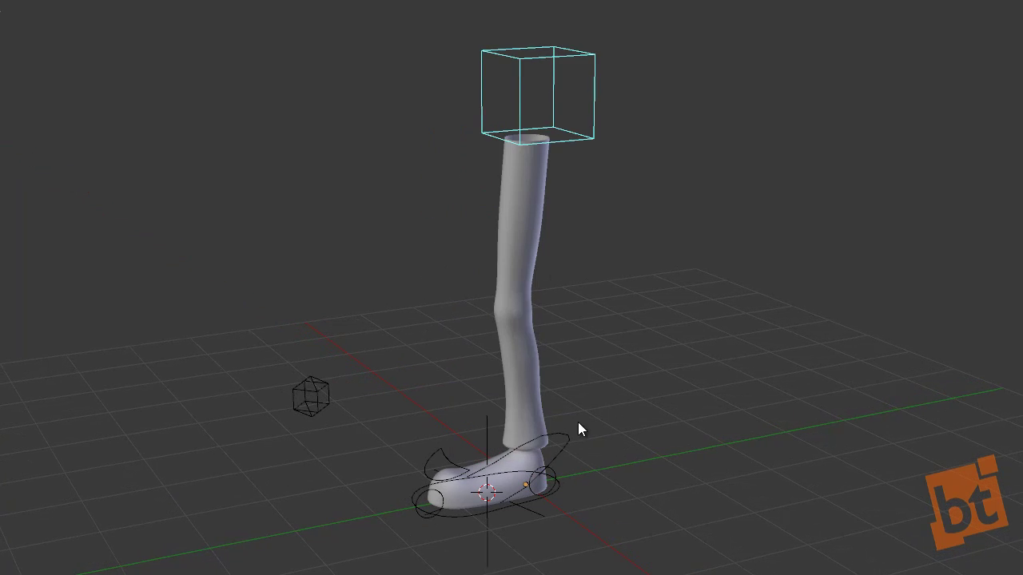
Rotate the round heel control about the X axis to tilt the front of the foot upward.
right_click(557, 469)
right_click(544, 483)
key("r")
key("x")
middle_click_drag(660, 432, 646, 406)
left_click(646, 407)
Bend the toes by rotating the crescent control above them about the X axis, and start rotating the toe-tip circle control.
right_click(461, 435)
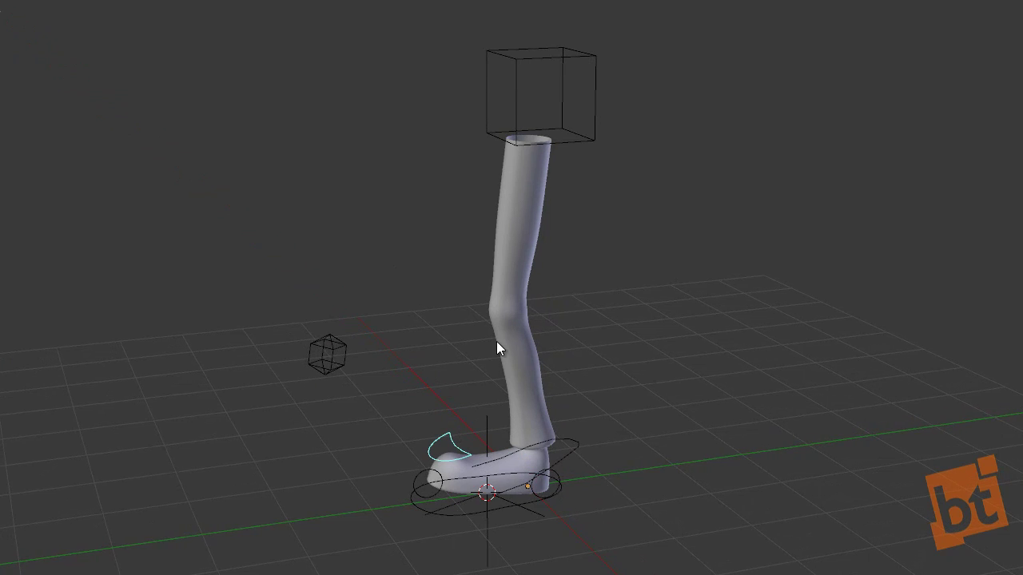
key("r")
key("x")
left_click(523, 391)
key("a")
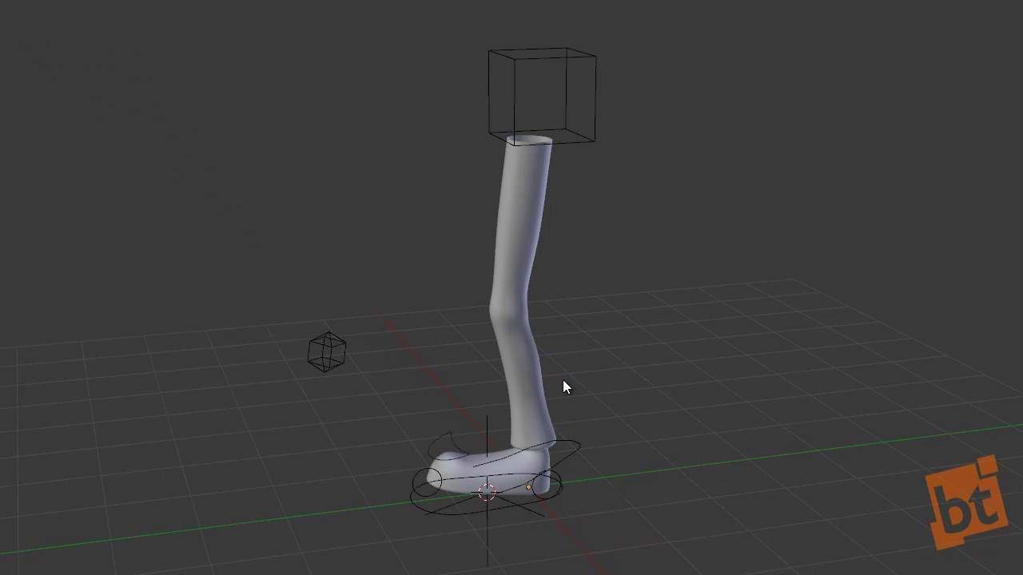
key("a")
middle_click_drag(562, 380, 564, 382)
key("a")
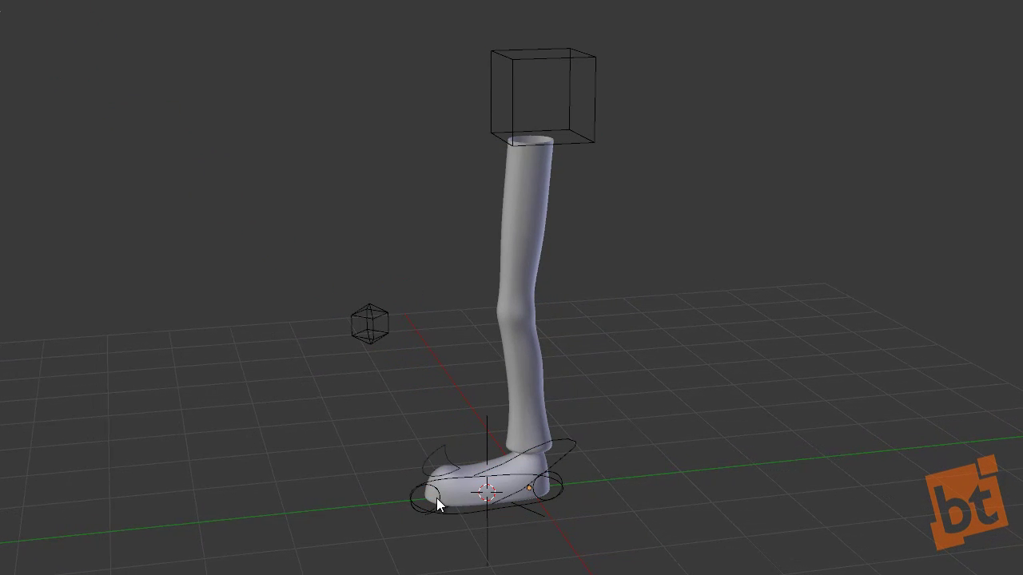
right_click(423, 497)
key("r")
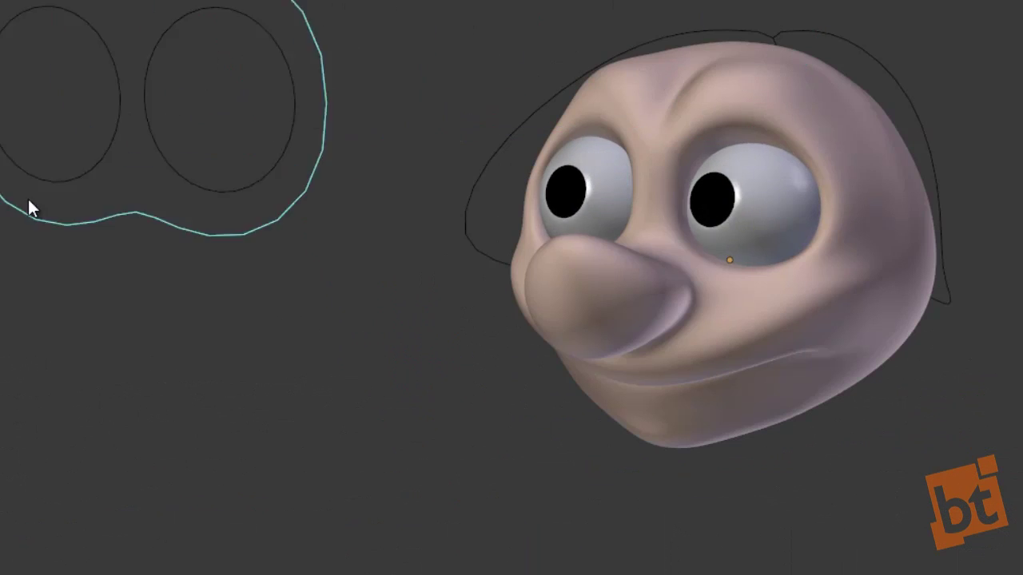
Try moving the character's eye target control along the Z axis and along the X axis.
left_click(333, 221)
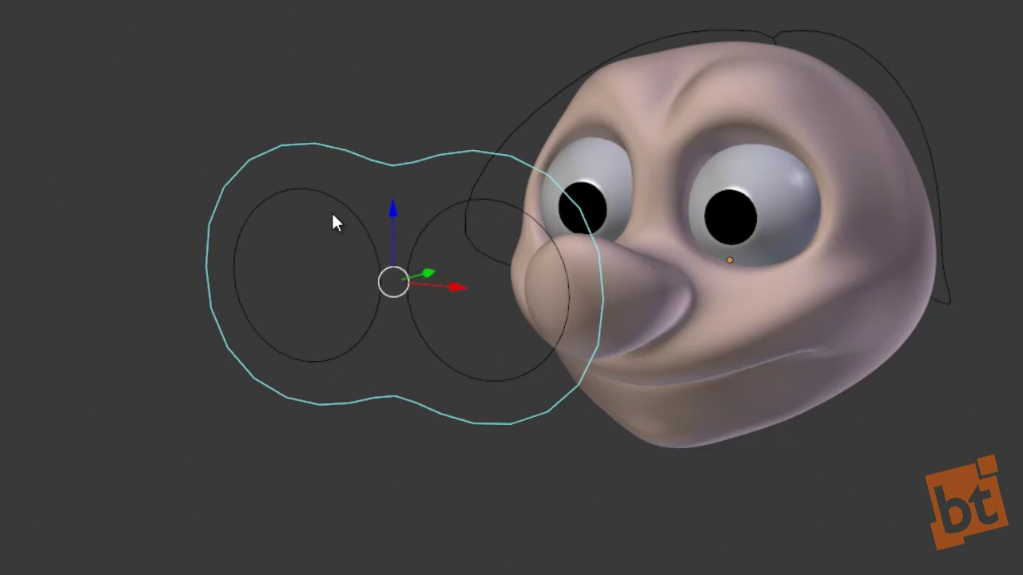
key("g")
key("z")
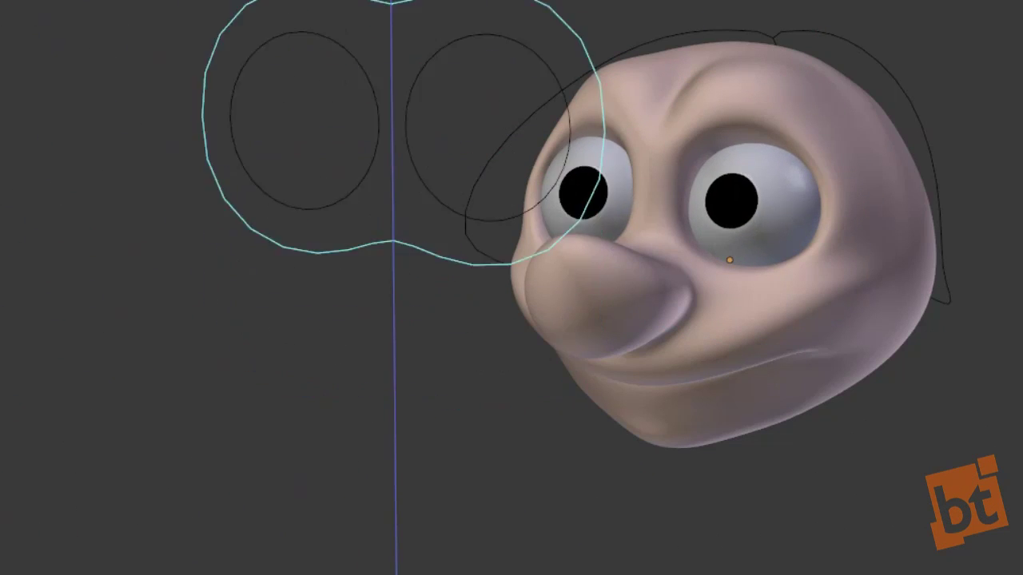
right_click(274, 559)
key("g")
key("x")
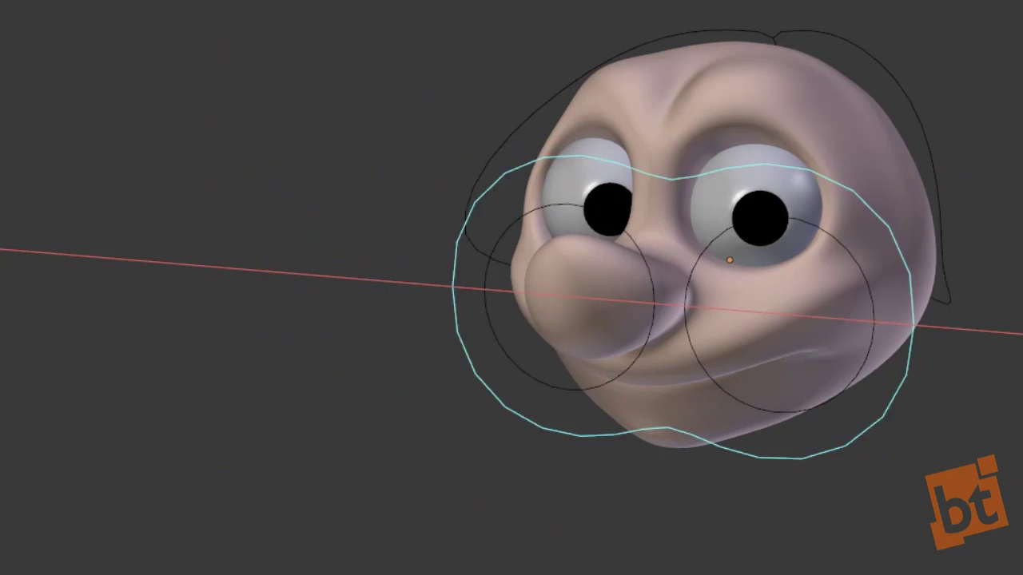
right_click(463, 487)
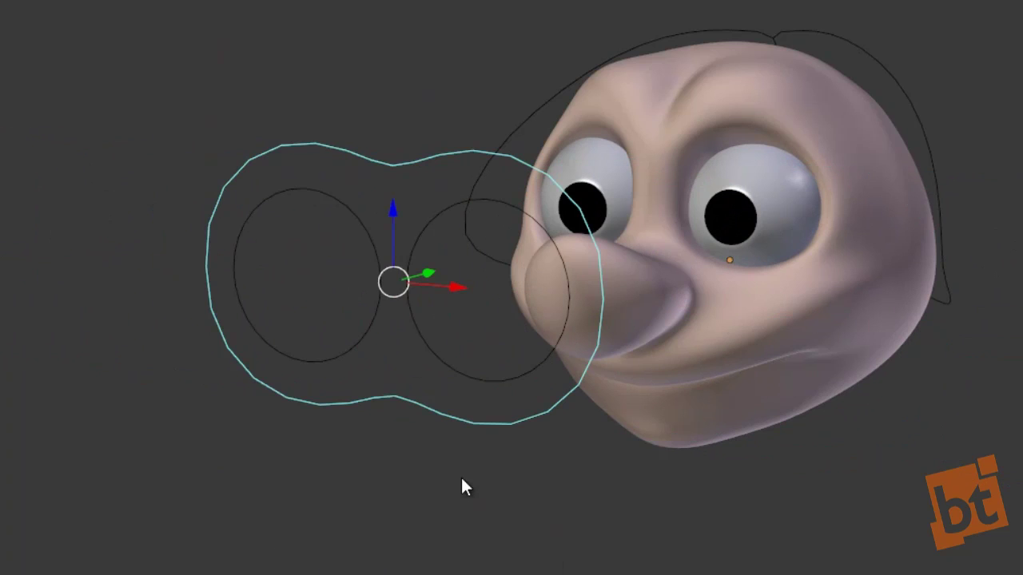
right_click(358, 231)
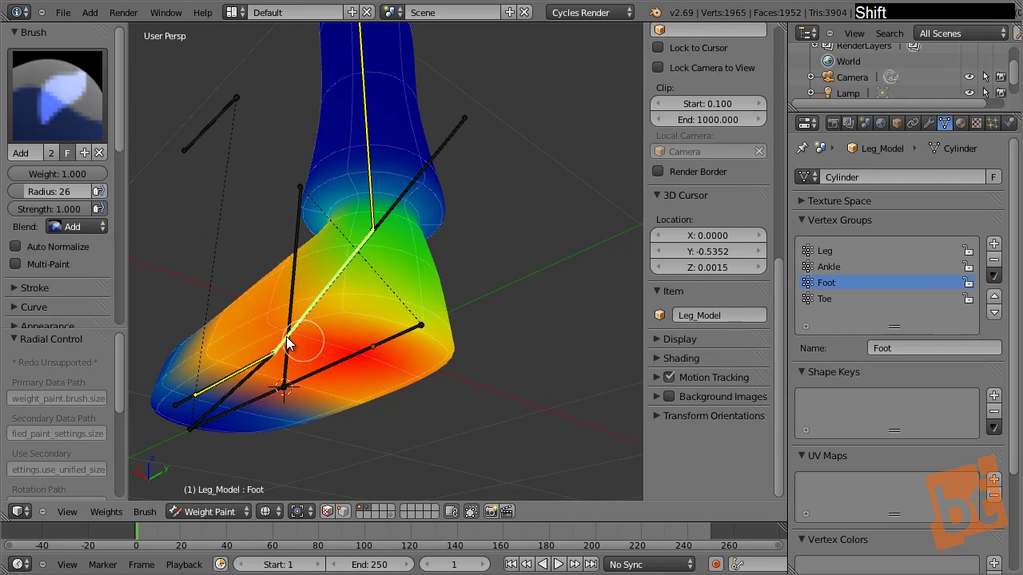
middle_click_drag(438, 365, 470, 368)
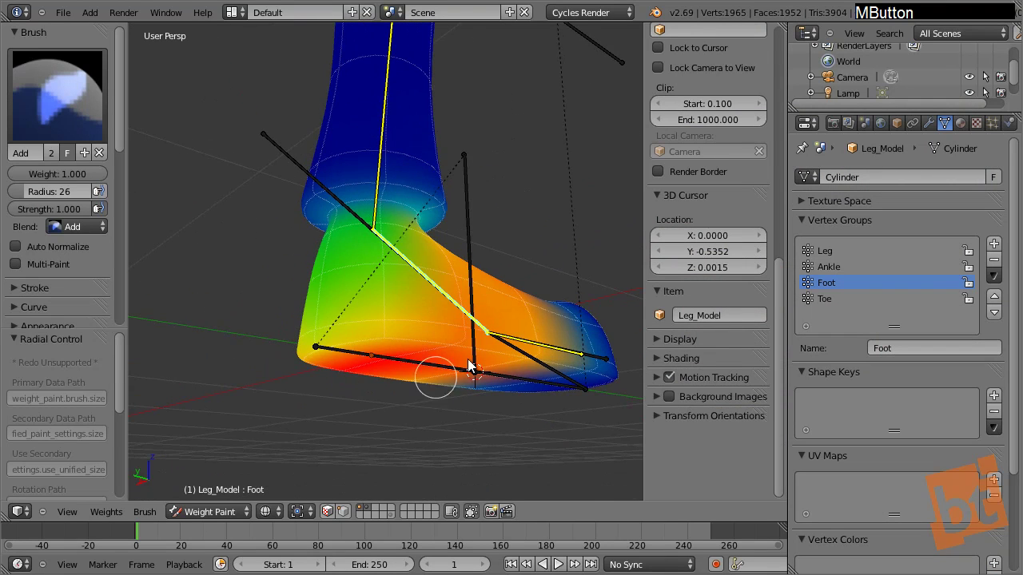
middle_click_drag(469, 331, 448, 317)
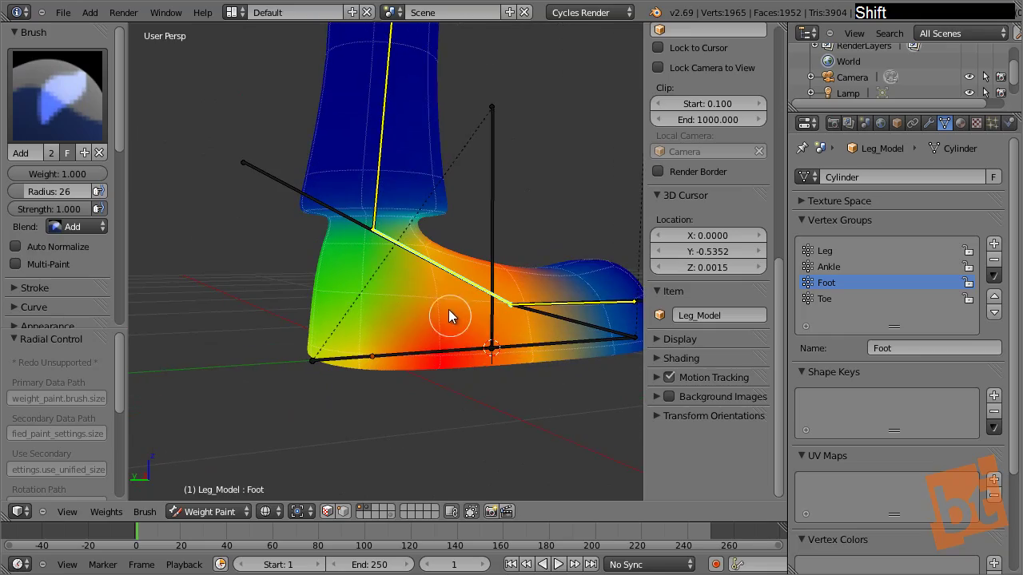
mouse_move(449, 310)
left_mouse_down()
mouse_move(341, 306)
mouse_move(367, 347)
mouse_move(328, 343)
left_mouse_up()
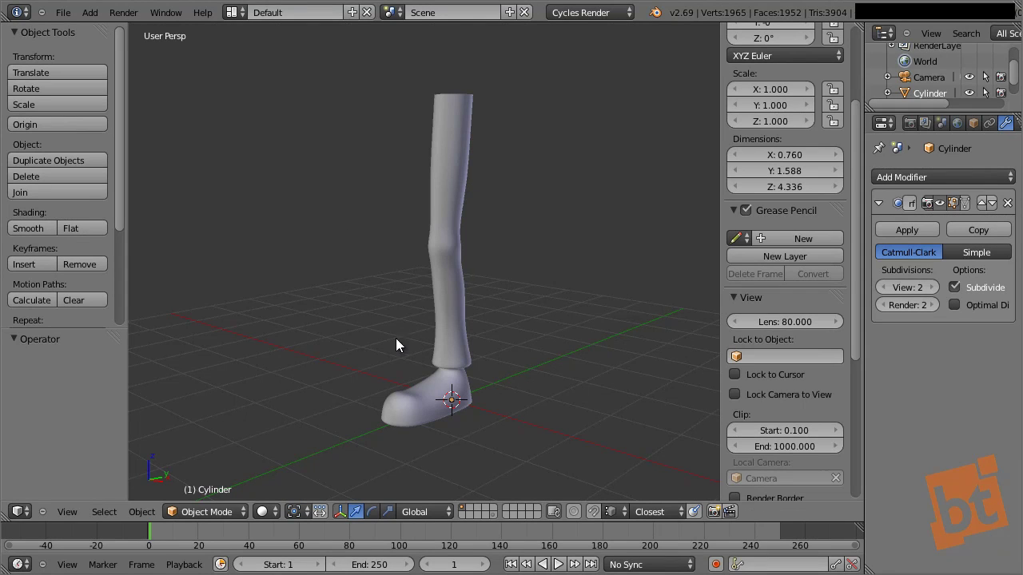
Select the leg mesh, widen the properties editor and rename the object as Leg_Model.
right_click(450, 239)
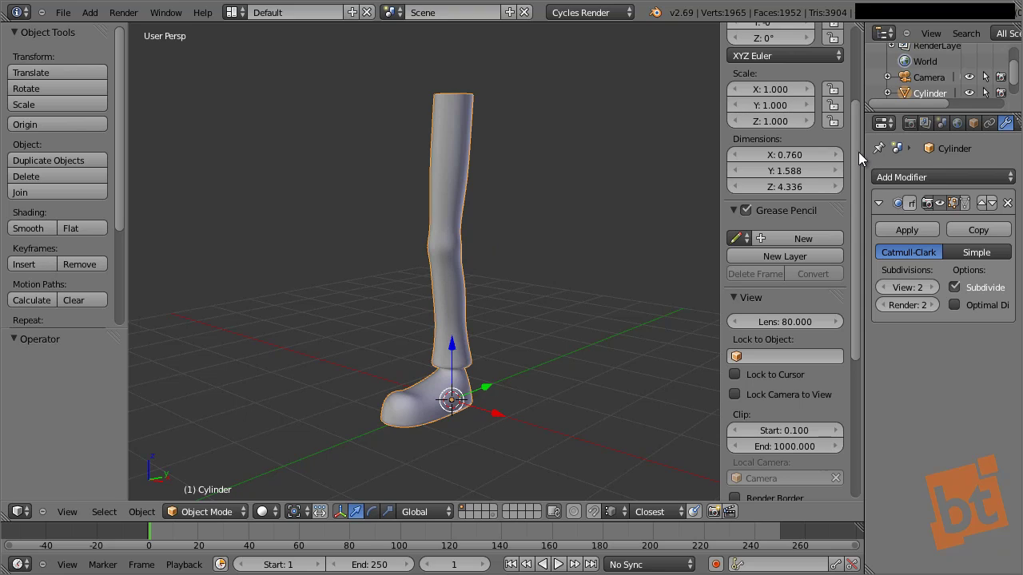
left_click_drag(860, 152, 786, 160)
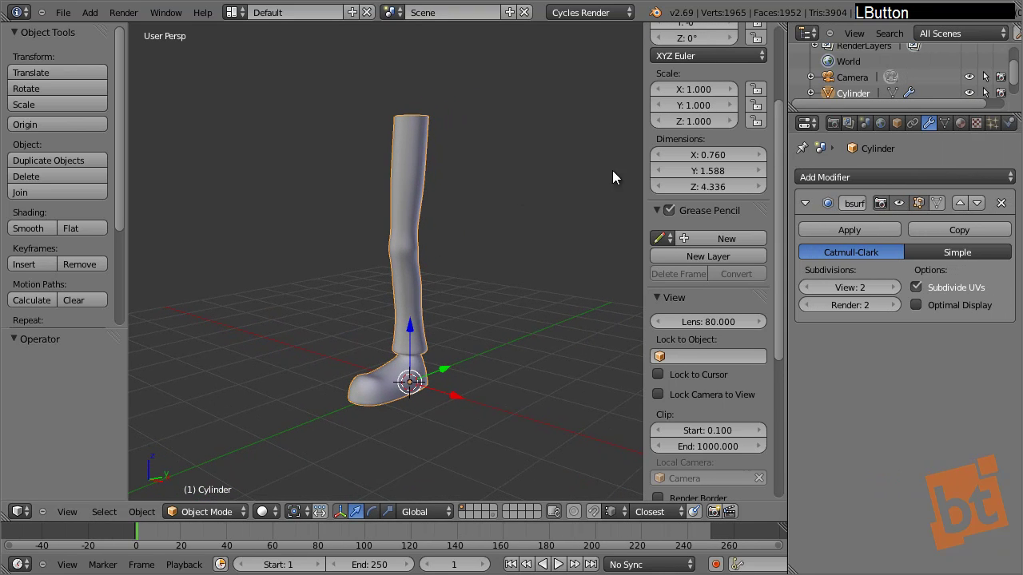
left_click(895, 124)
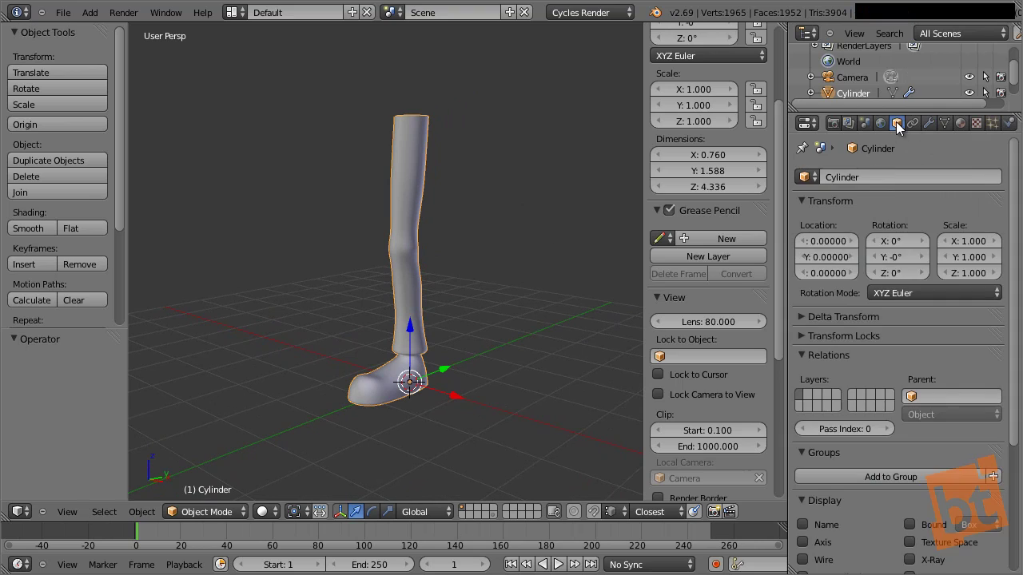
left_click(878, 176)
type("Leg_Model")
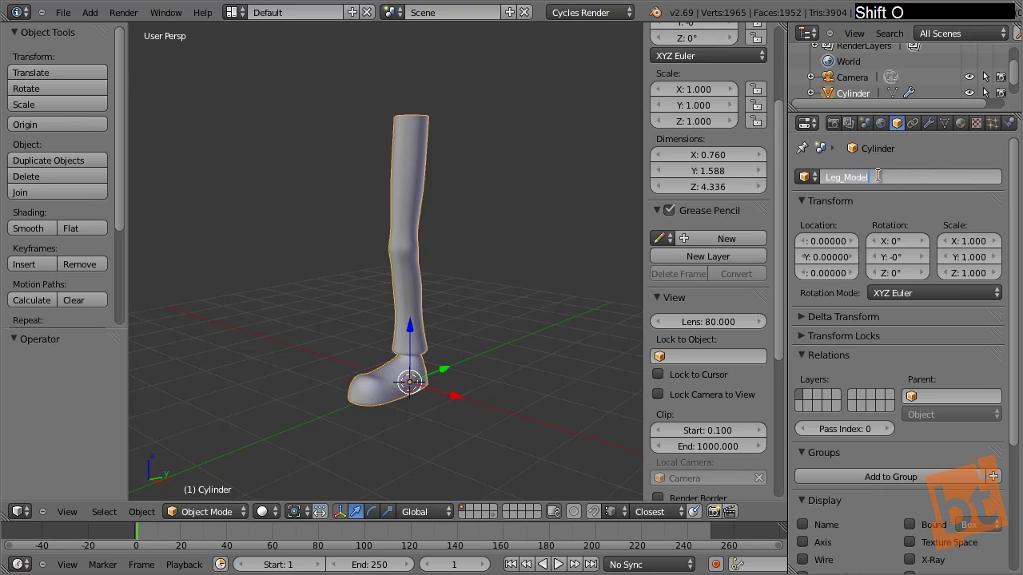
key("Return")
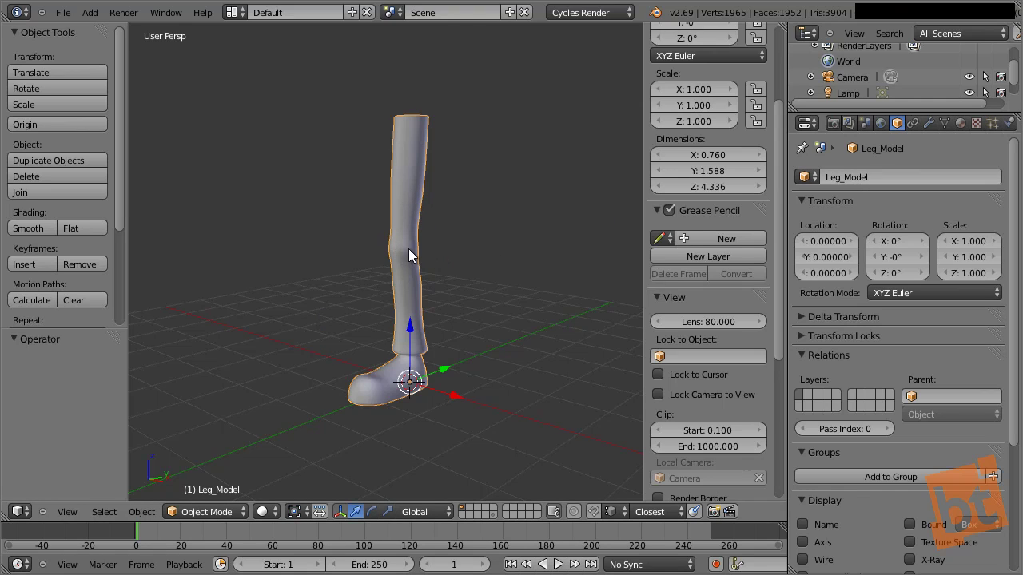
Deselect the leg, show it centred in front orthographic view, and hide the viewport's tool shelf and properties region.
key("a")
middle_click_drag(431, 316, 445, 317, "shift")
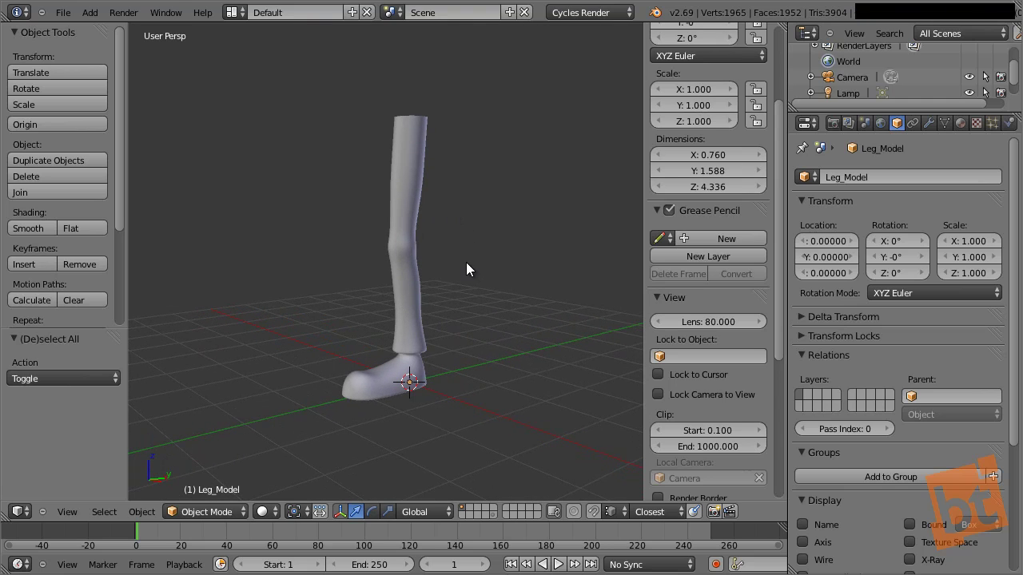
key("KP_1")
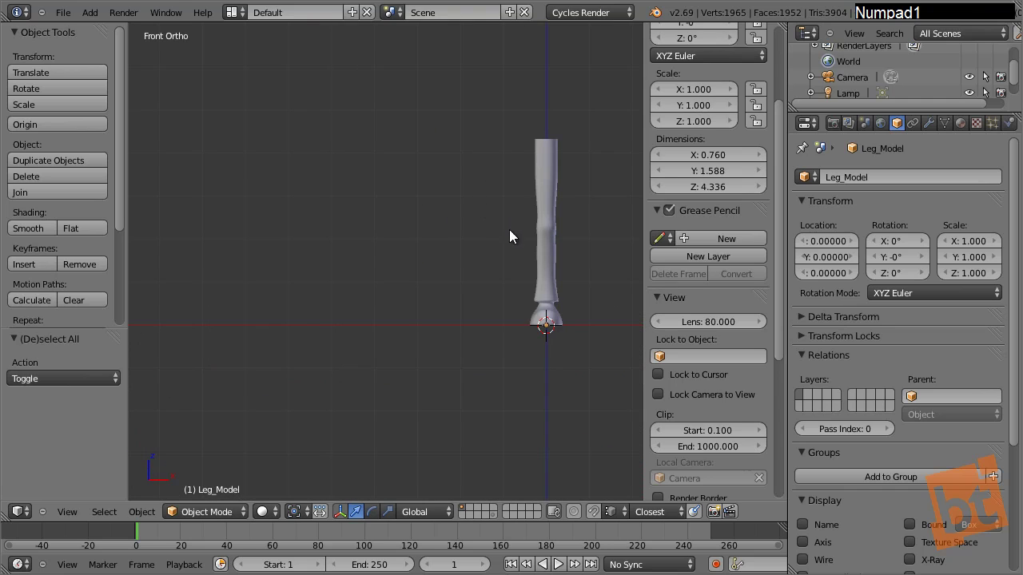
middle_click_drag(509, 229, 404, 254, "shift")
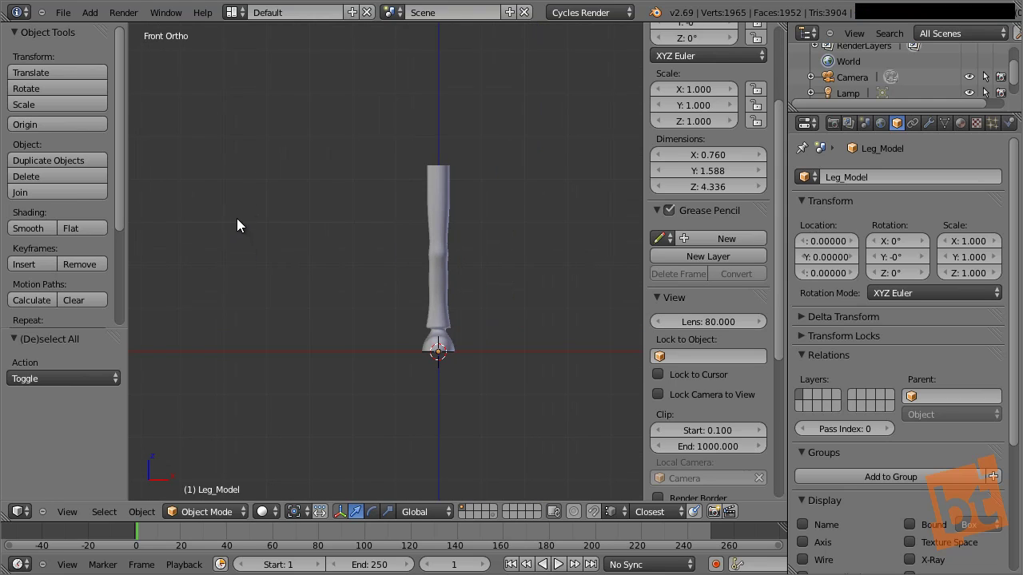
key("t")
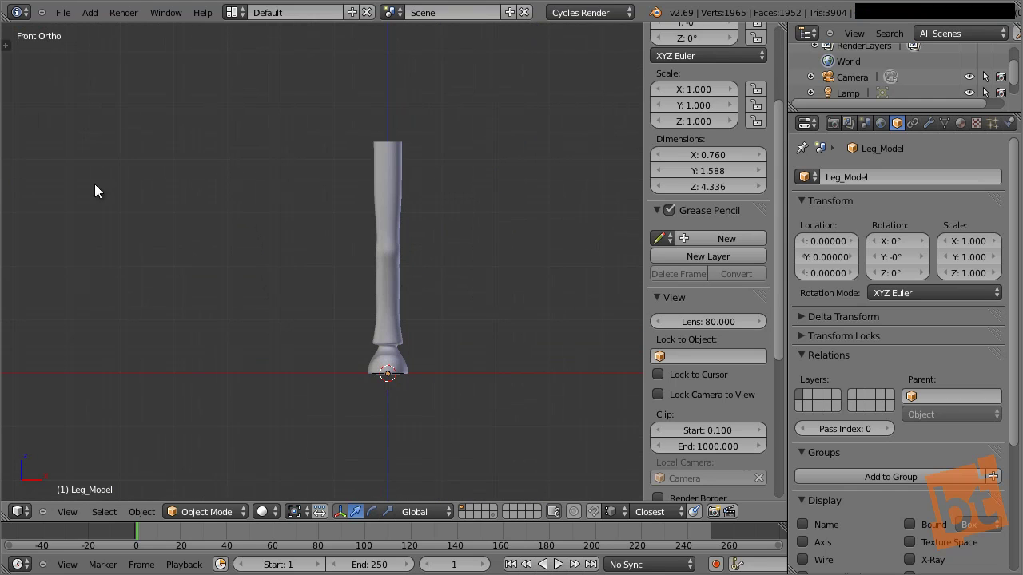
key("n")
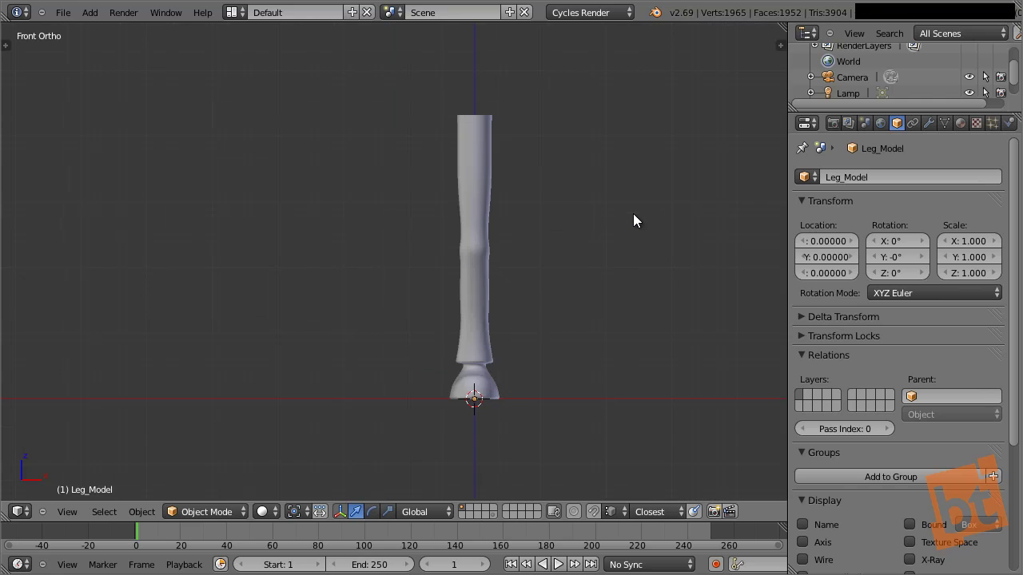
scroll(565, 249, "down", 2, "ctrl")
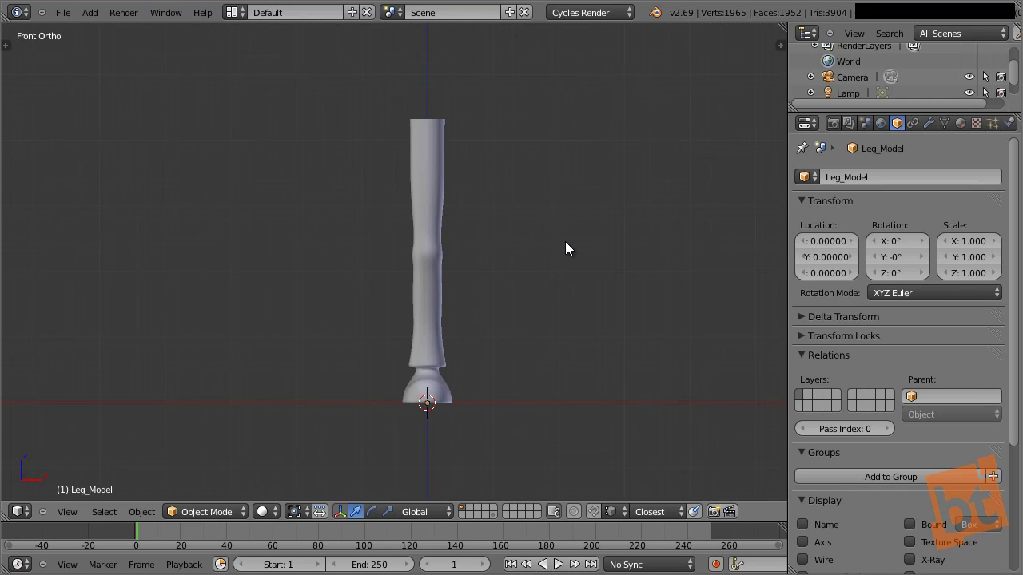
Add a single-bone armature at the 3D cursor at the base of the foot.
key("shift+a")
mouse_move(568, 242)
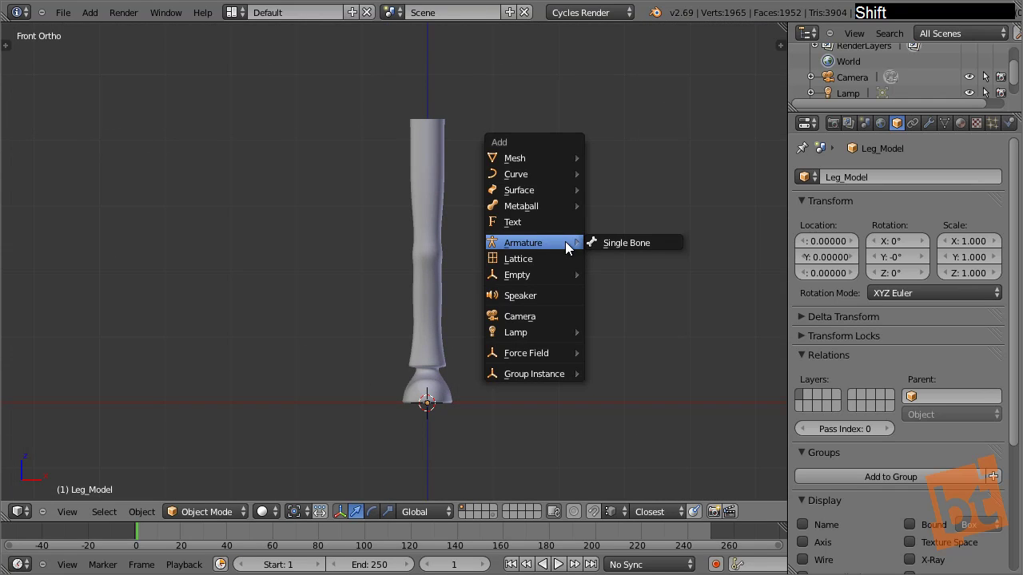
left_click(636, 243)
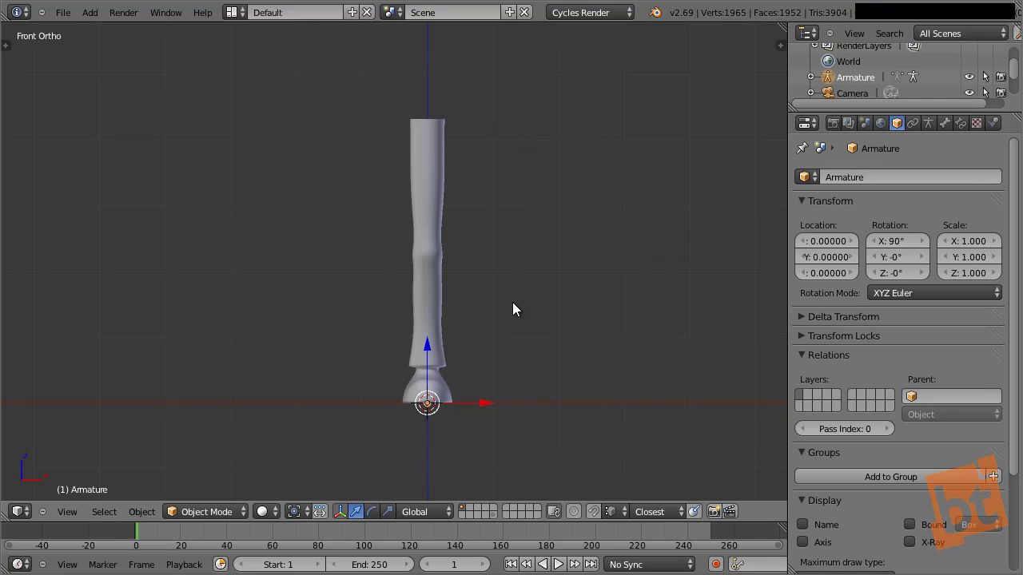
Switch the viewport to wireframe display, and sketch and erase a grease pencil letter Z beside the leg.
key("z")
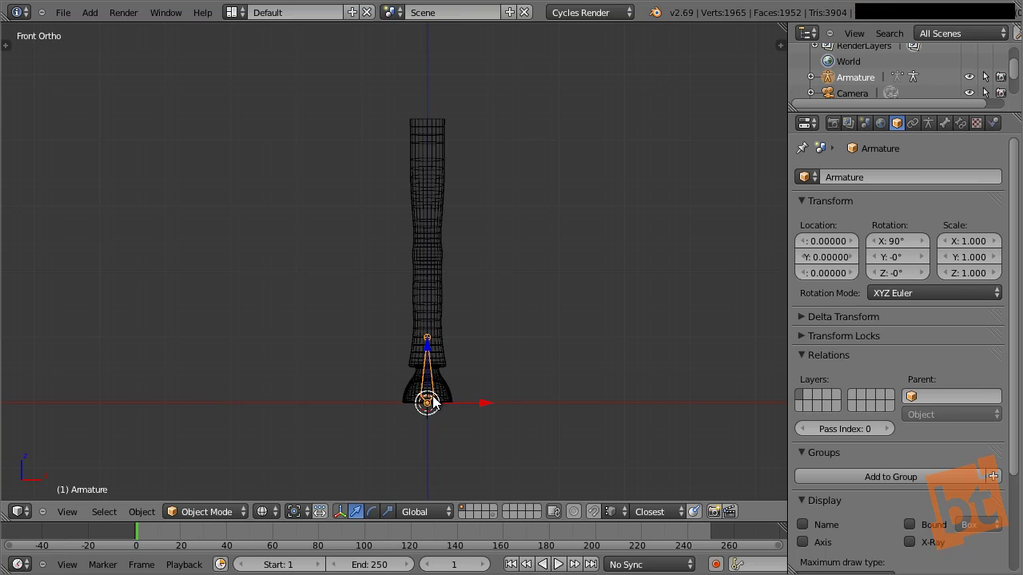
key("z")
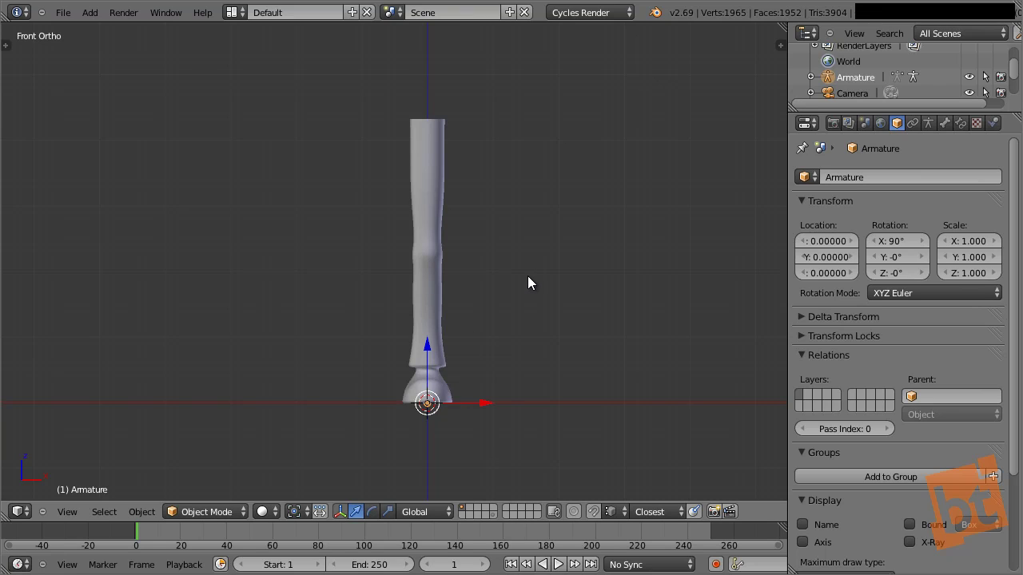
key("z")
mouse_move(533, 259)
left_mouse_down()
mouse_move(653, 255)
mouse_move(535, 327)
mouse_move(713, 324)
left_mouse_up()
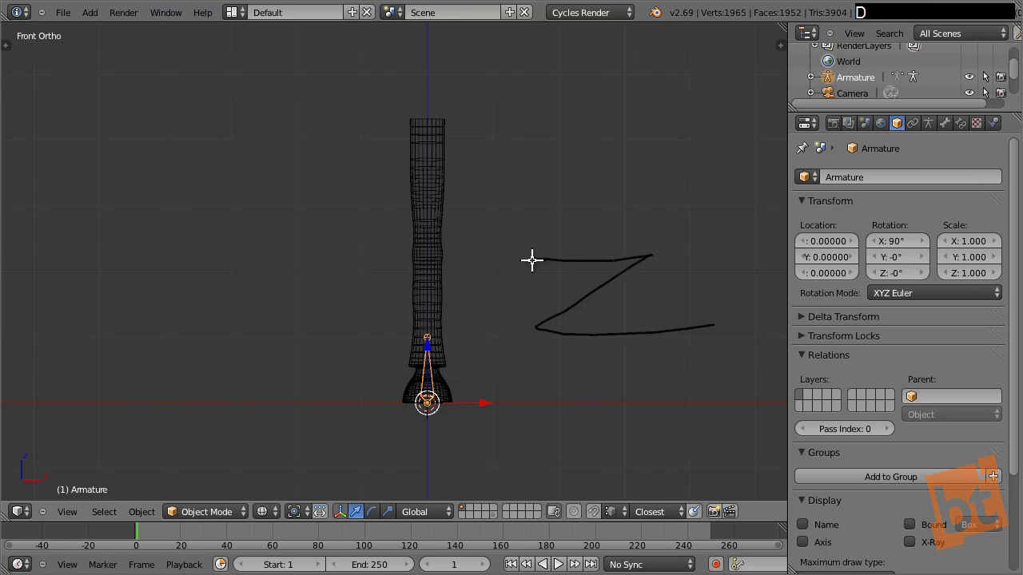
mouse_move(532, 260)
right_mouse_down()
mouse_move(639, 262)
mouse_move(640, 272)
mouse_move(455, 376)
mouse_move(652, 294)
mouse_move(659, 249)
mouse_move(624, 290)
mouse_move(693, 324)
mouse_move(717, 317)
right_mouse_up()
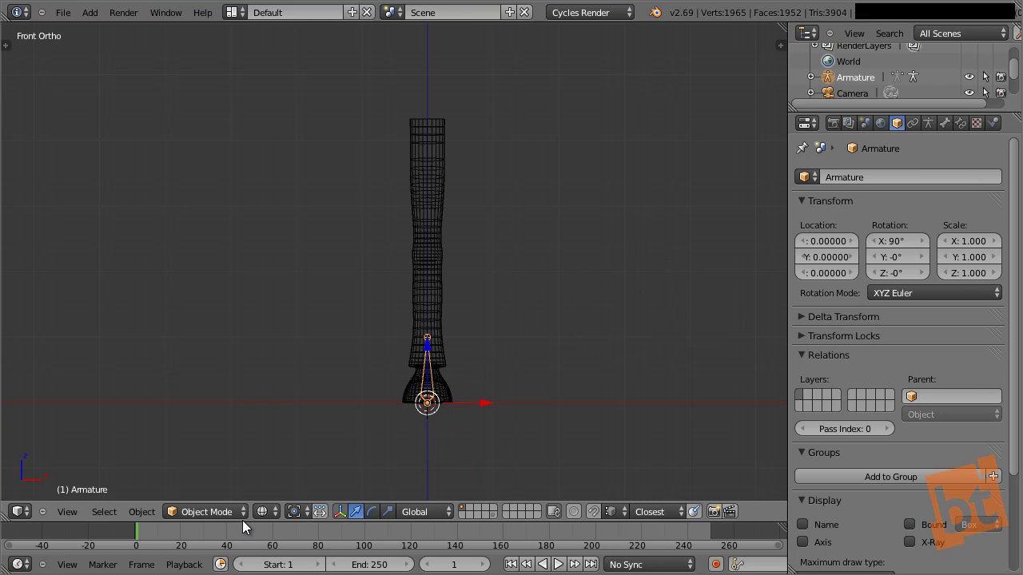
Switch the viewport to solid shading and back to wireframe.
left_click(269, 511)
left_click(285, 460)
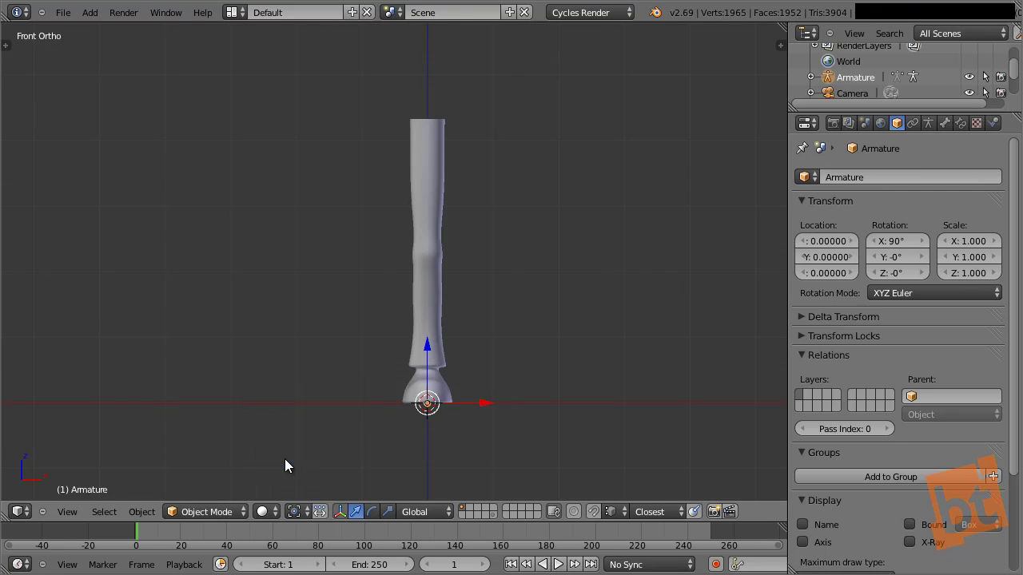
left_click(262, 514)
left_click(289, 478)
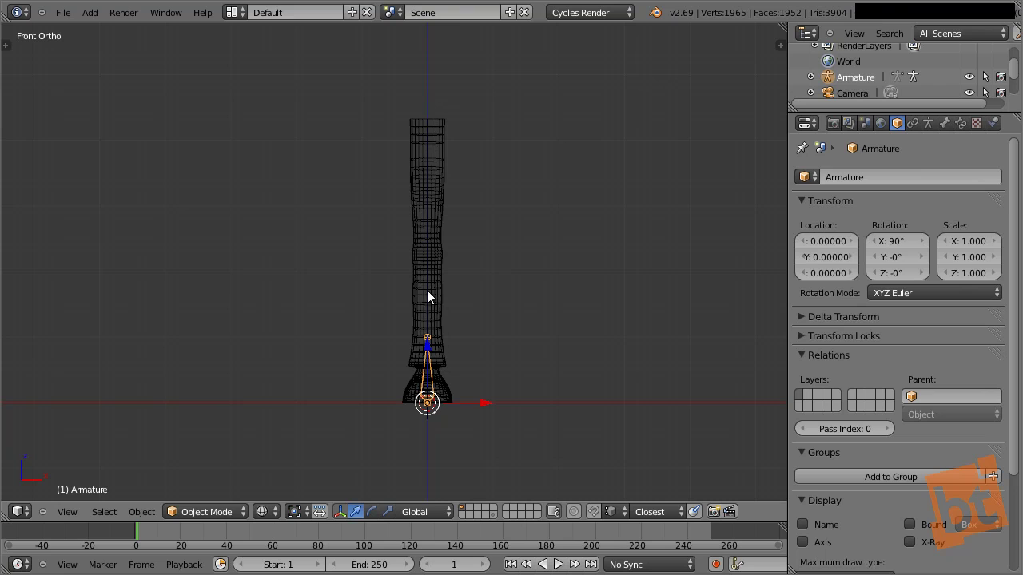
Enter Edit Mode on the armature in right orthographic view and move its bone just above the top of the leg.
middle_click_drag(492, 319, 389, 324)
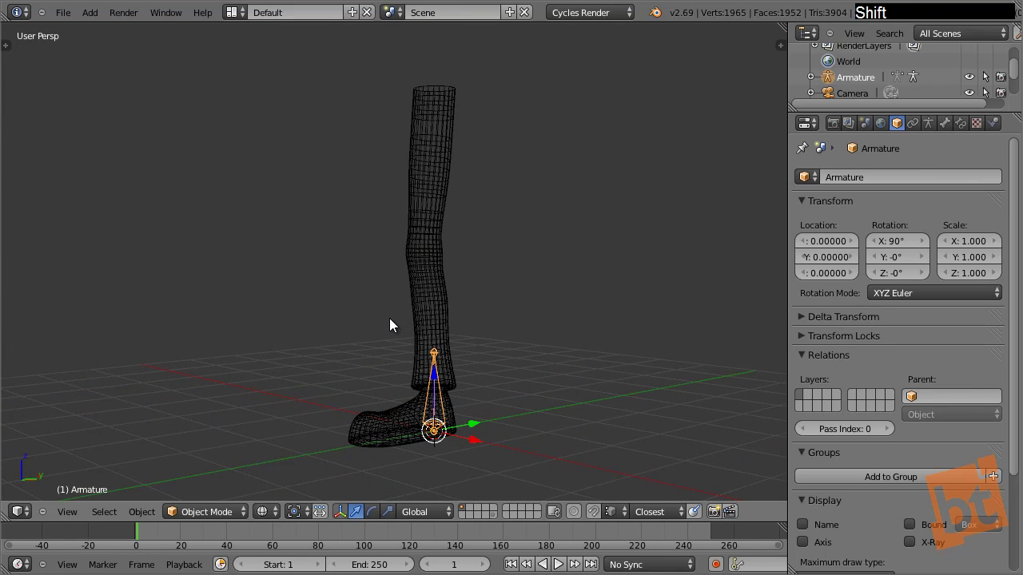
key("KP_3")
scroll(248, 320, "up", 2)
scroll(367, 307, "down", 1)
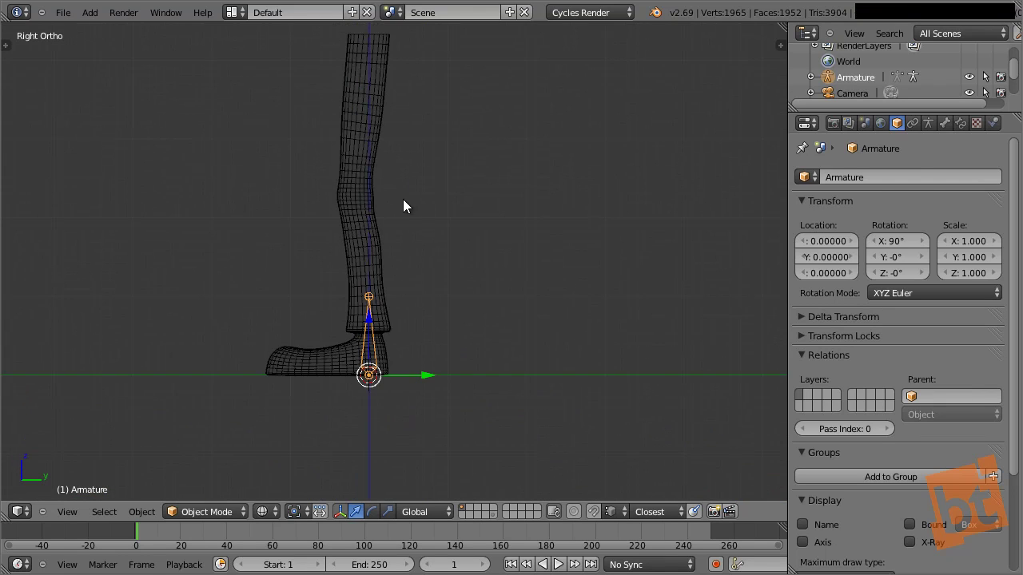
scroll(403, 276, "down", 1)
middle_click_drag(403, 275, 399, 355, "shift")
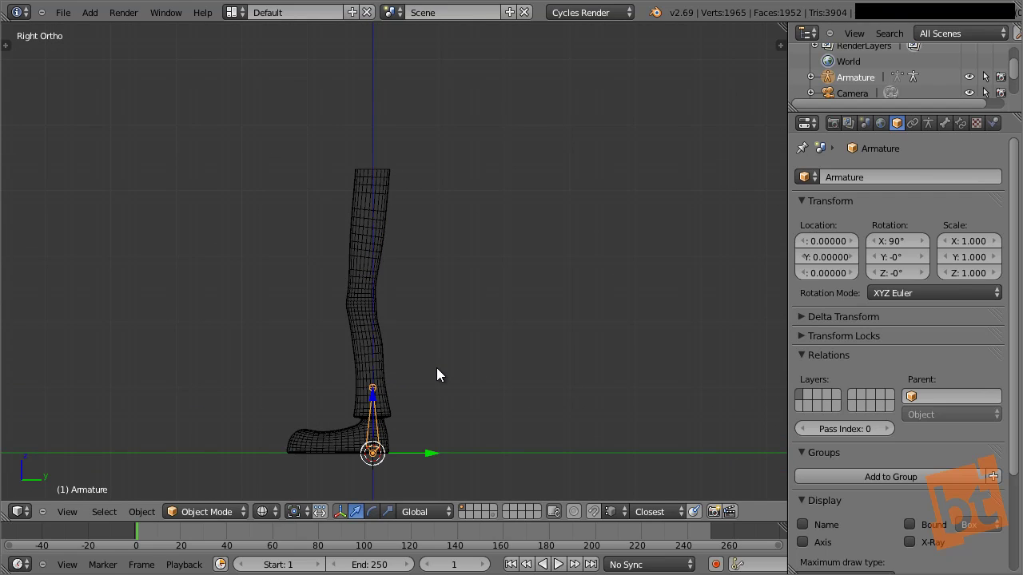
left_click(217, 512)
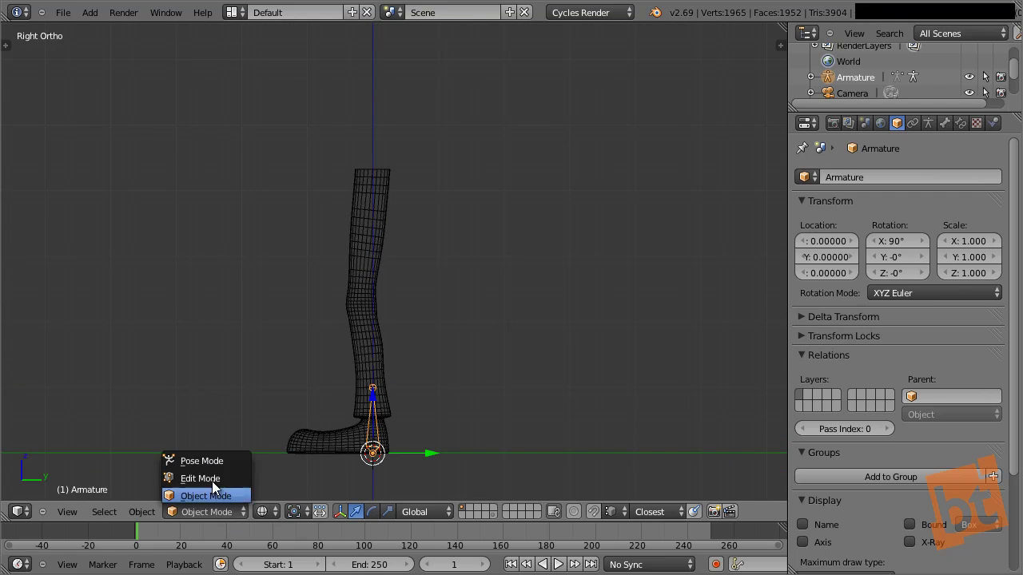
left_click(209, 477)
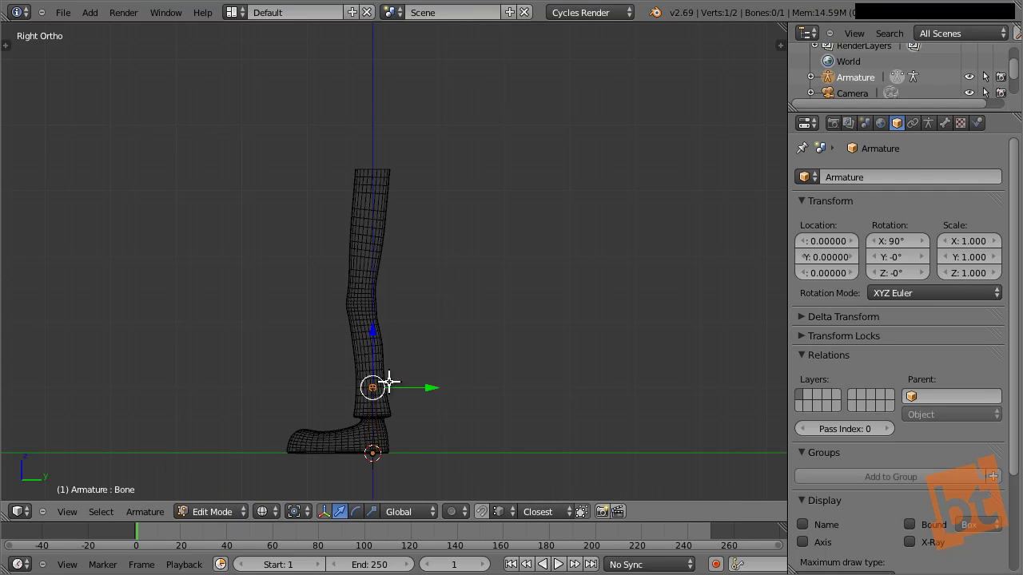
right_click(370, 425)
key("g")
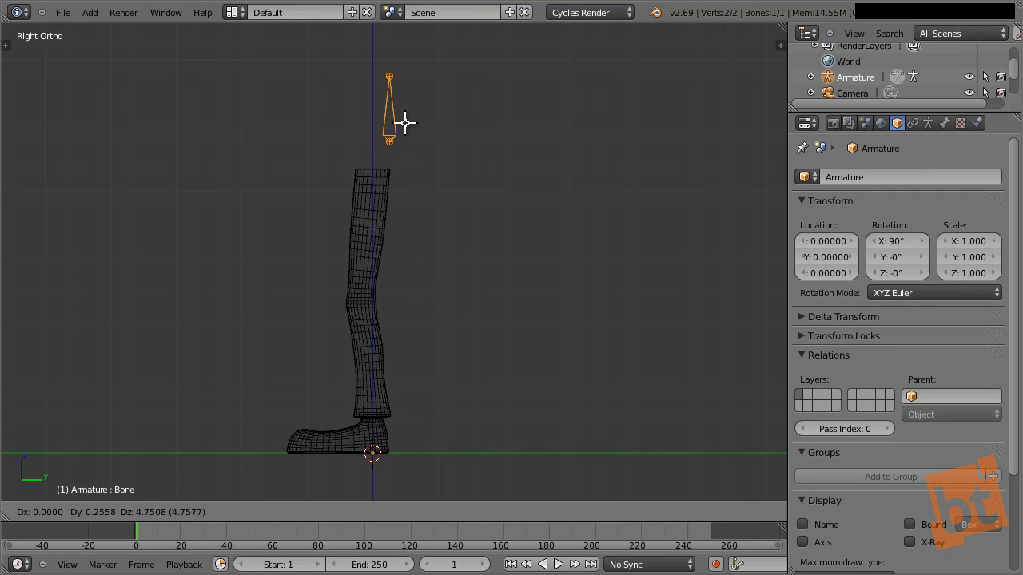
left_click(405, 130)
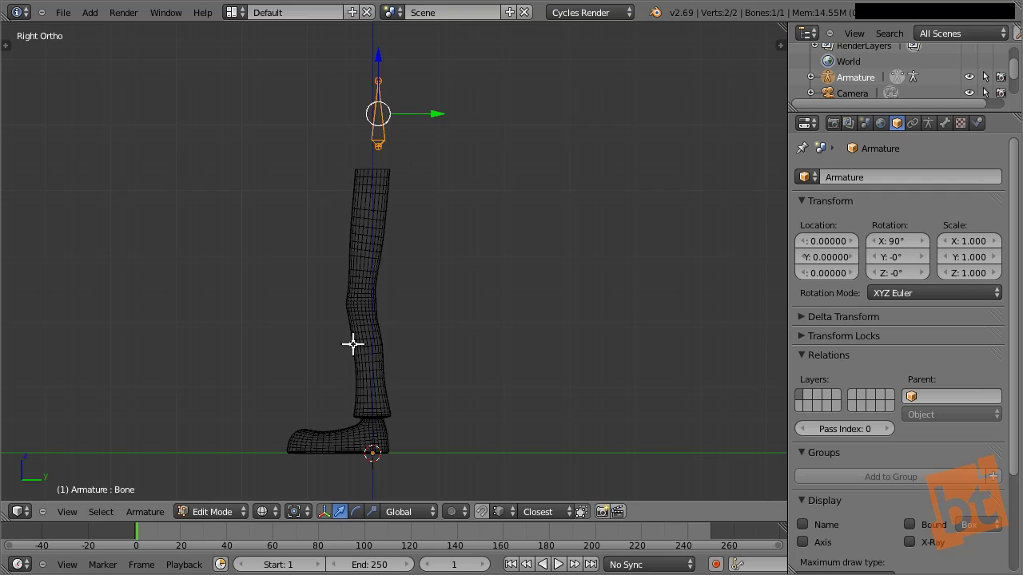
Select the bone above the leg and rename the armature object as Leg_Rig.
right_click(372, 137)
right_click(383, 121)
left_click(876, 175)
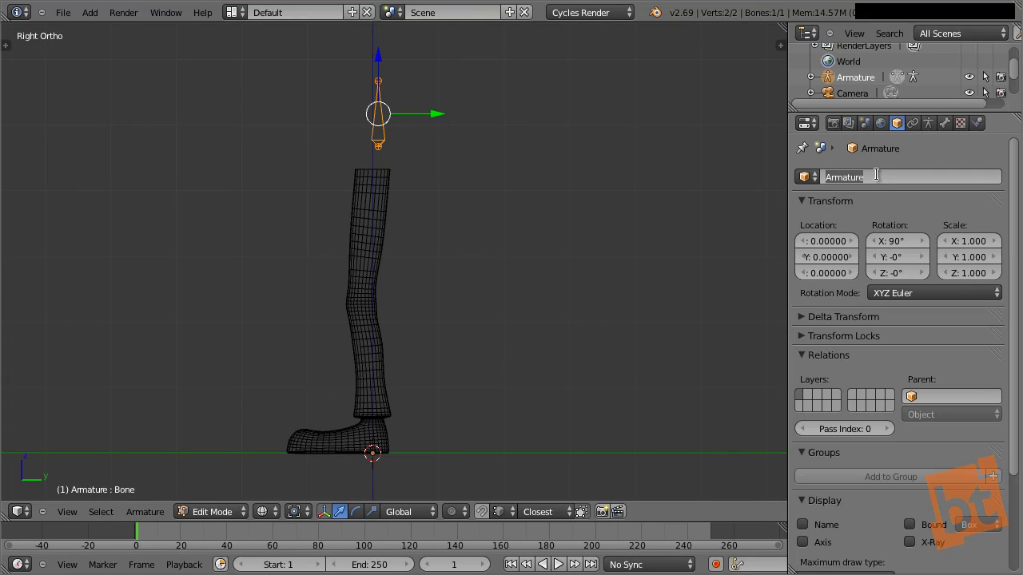
type("Leg R")
key("Return")
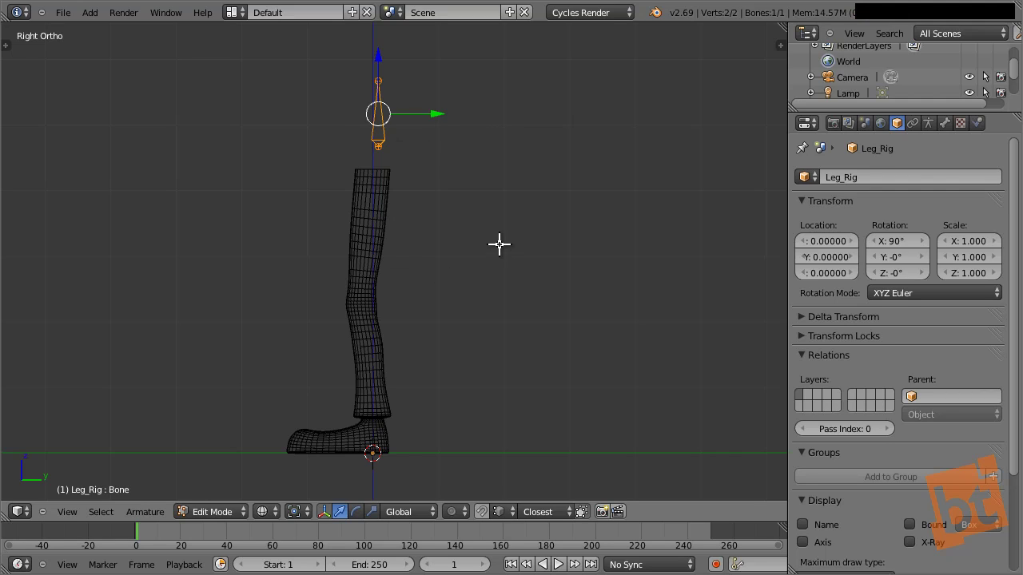
Add a second bone to the armature and move it up to the leg's top opening, beside the first bone.
key("shift")
key("shift+a")
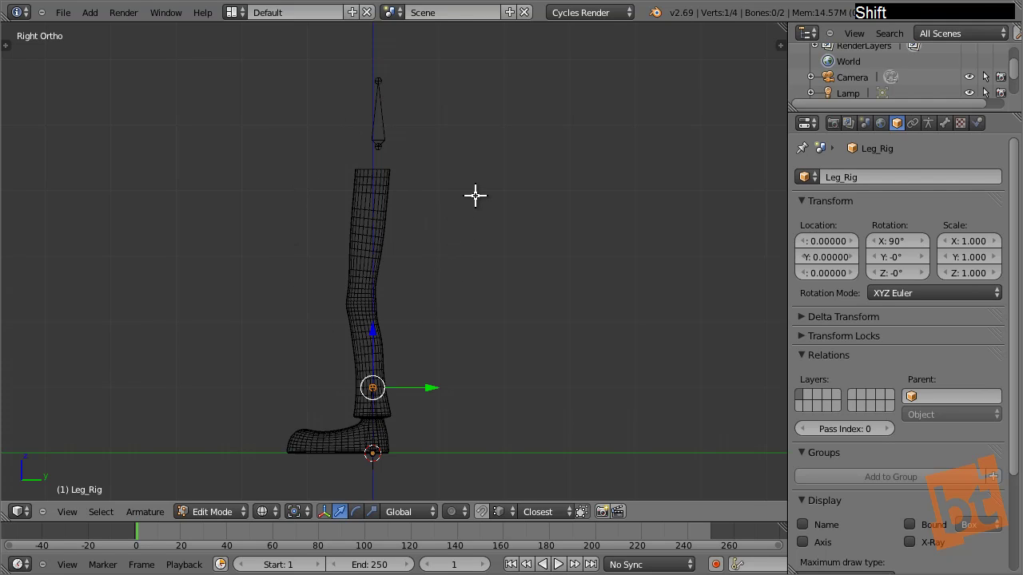
right_click(384, 416)
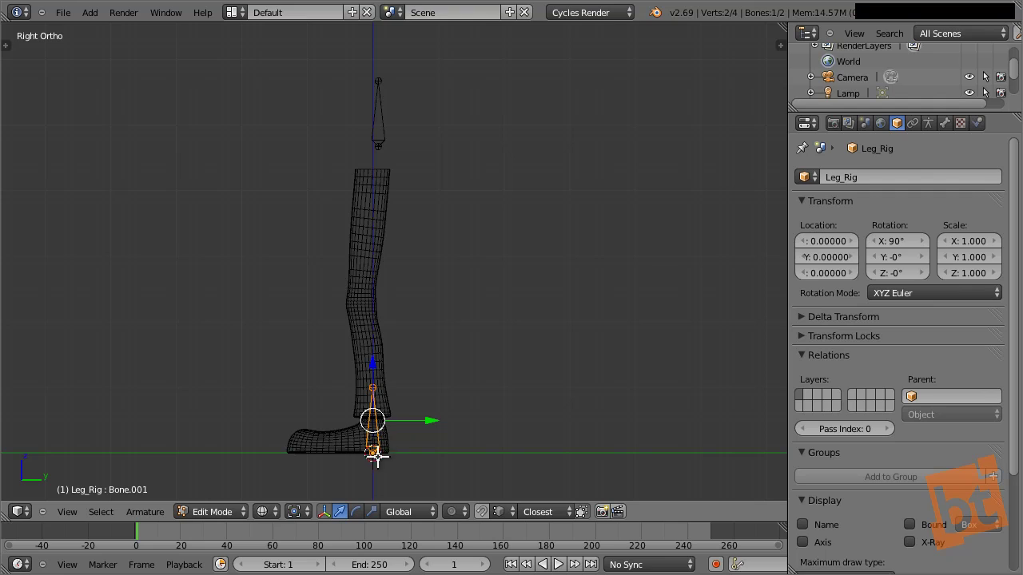
key("g")
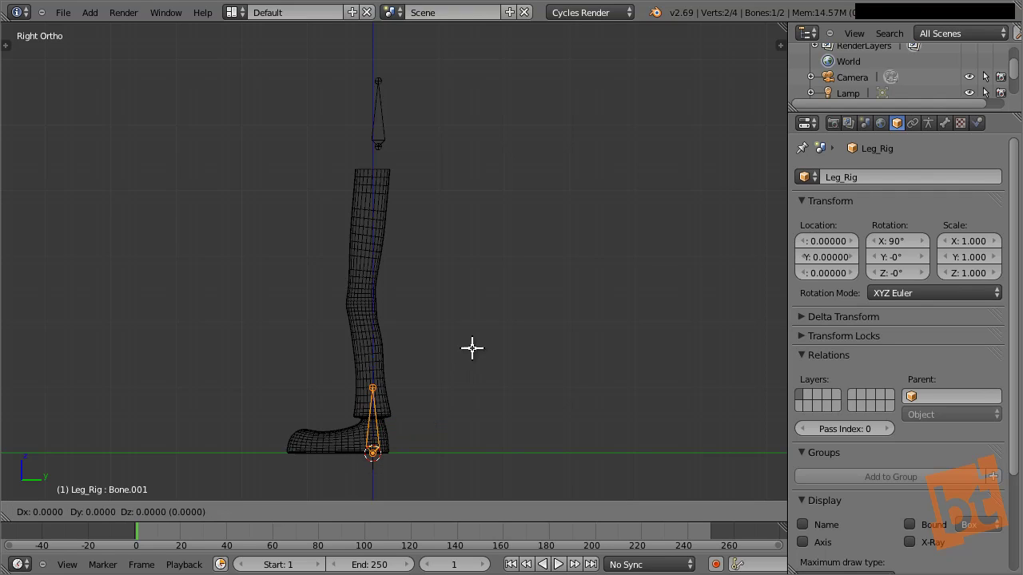
left_click(452, 80)
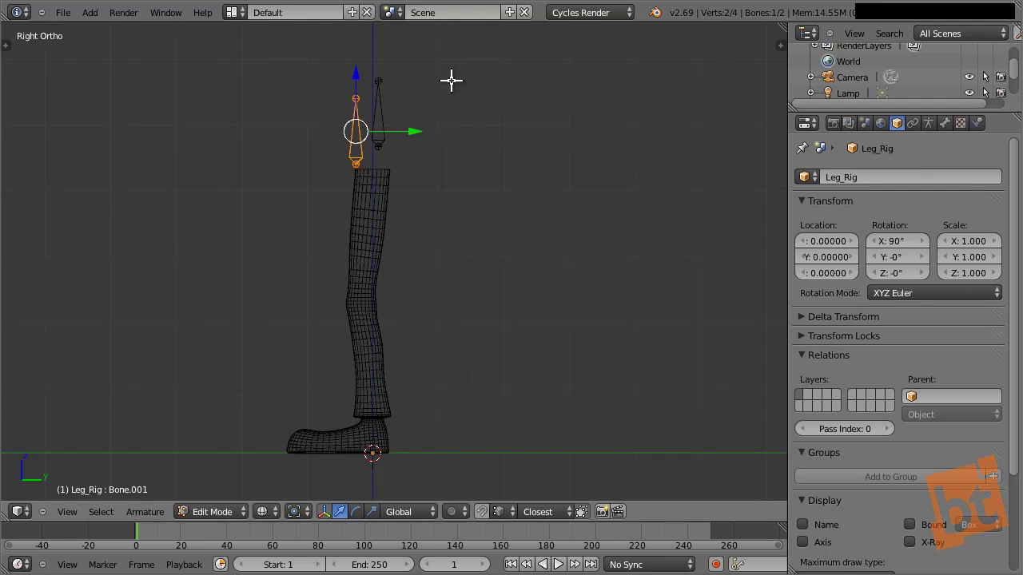
Stretch the second bone through the leg, placing its root centrally at the top opening and its tip at the ankle.
right_click_drag(354, 91, 369, 412)
right_click_drag(356, 170, 389, 151)
scroll(379, 164, "up", 4)
right_click_drag(376, 97, 388, 70)
middle_click_drag(388, 70, 496, 366, "shift")
scroll(454, 336, "up", 3)
right_click(455, 346)
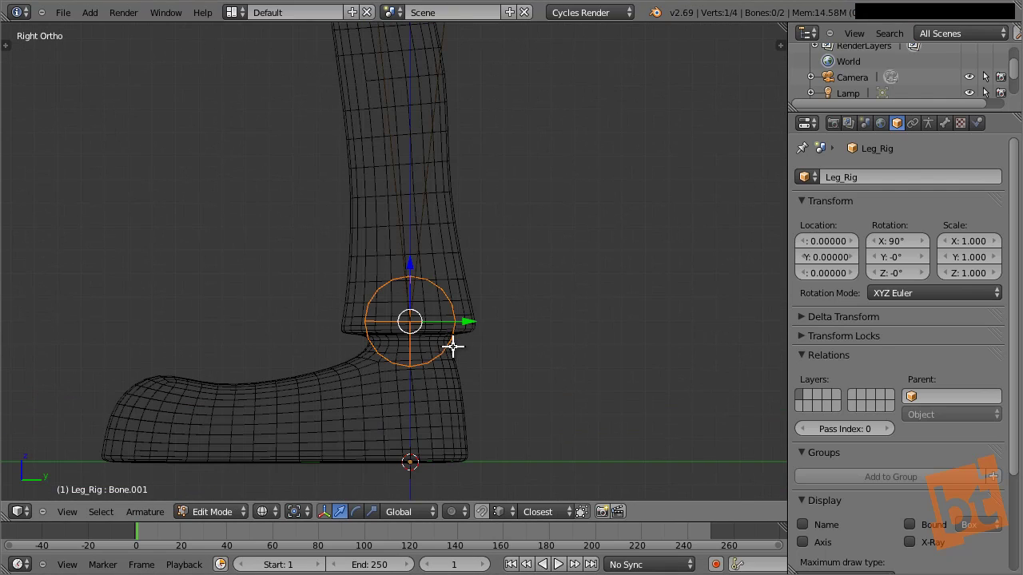
scroll(453, 347, "up", 3)
key("g")
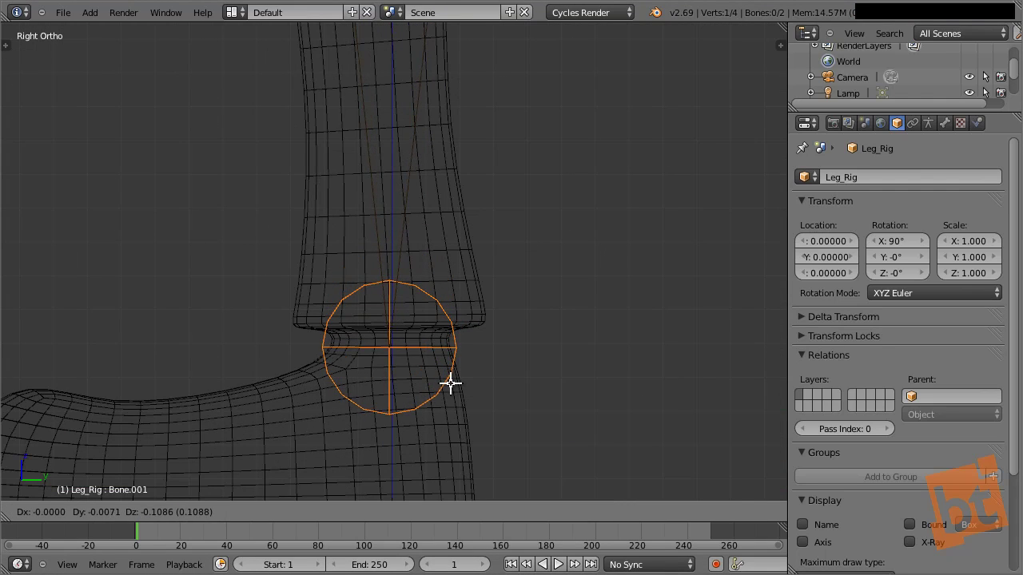
left_click(450, 384)
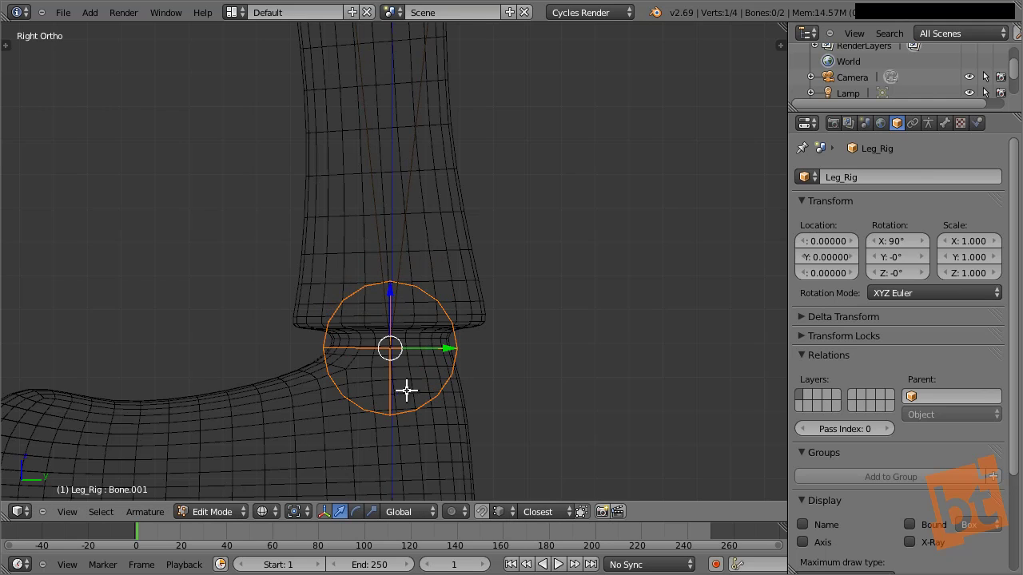
Extrude a foot bone from the ankle joint to the front end of the shoe.
middle_click_drag(406, 388, 559, 327, "shift")
scroll(559, 334, "down", 2)
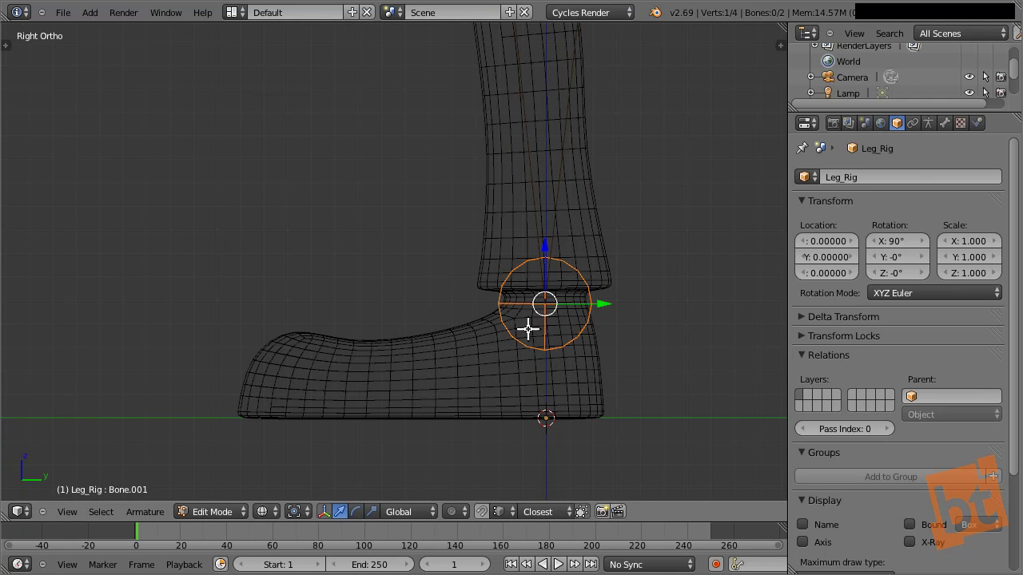
key("e")
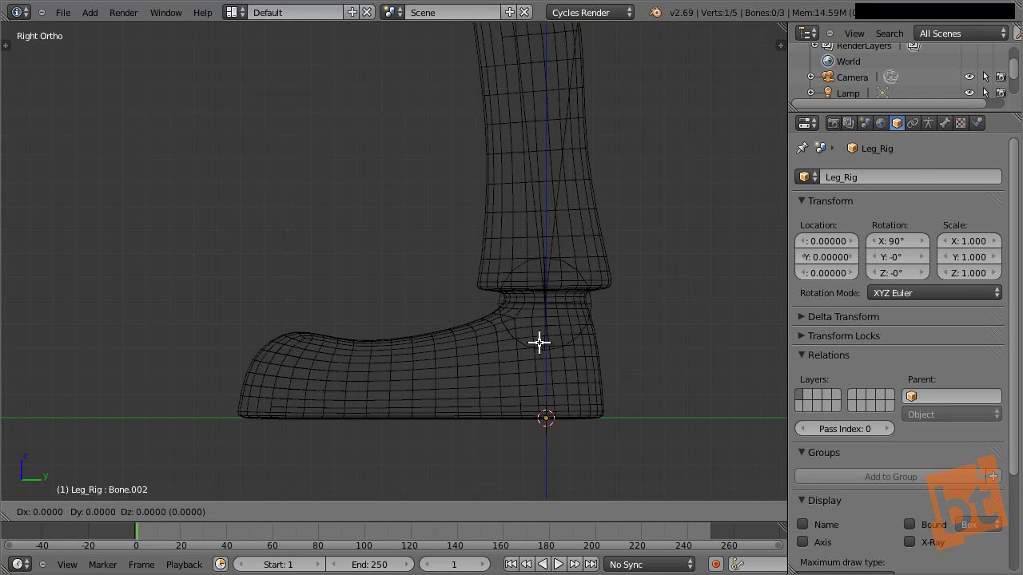
left_click(255, 411)
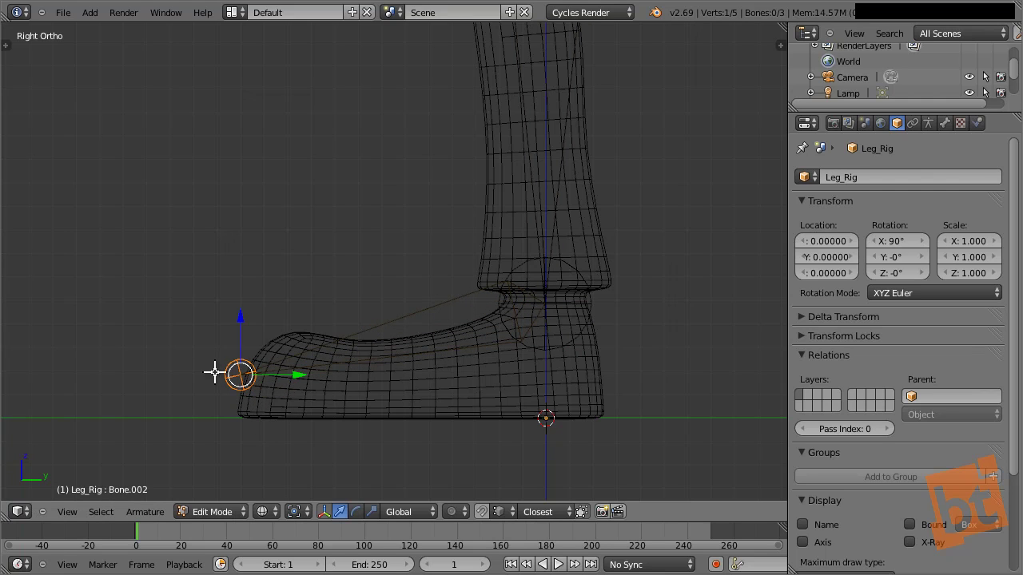
scroll(534, 303, "down", 5)
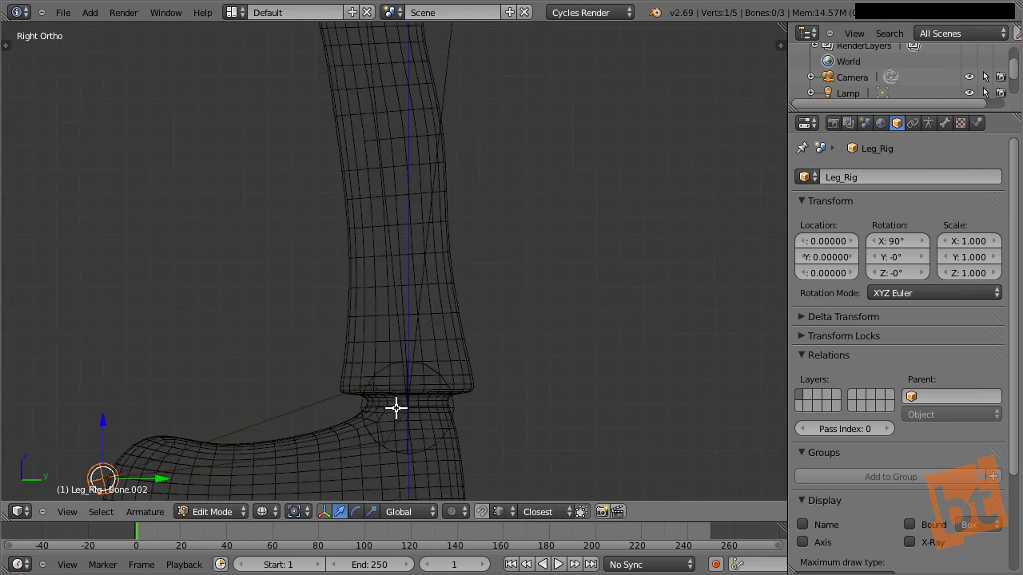
Subdivide the long leg bone once and move the new middle joint into the knee bend.
right_click(376, 403)
right_click(409, 298, "shift")
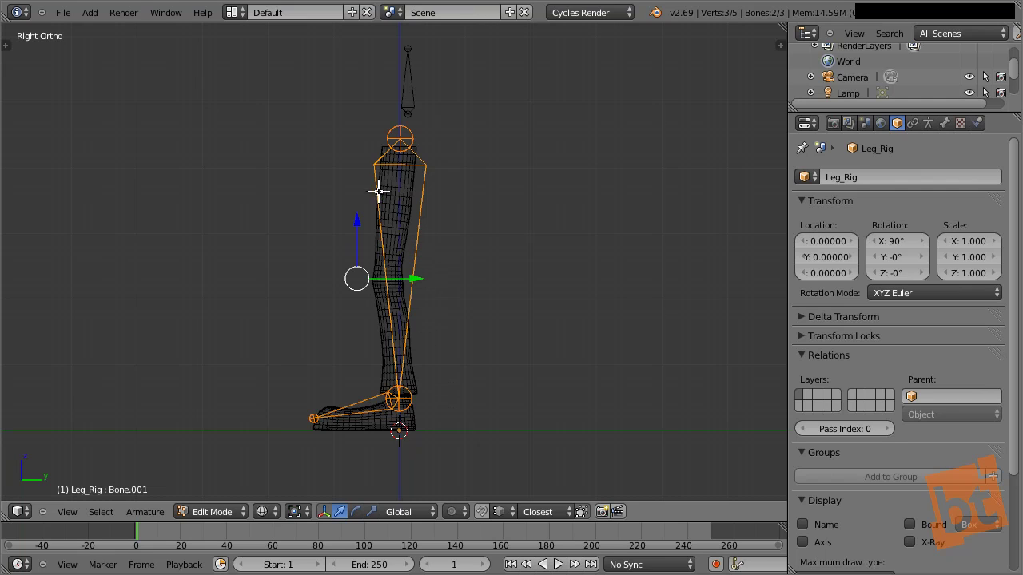
right_click(418, 249)
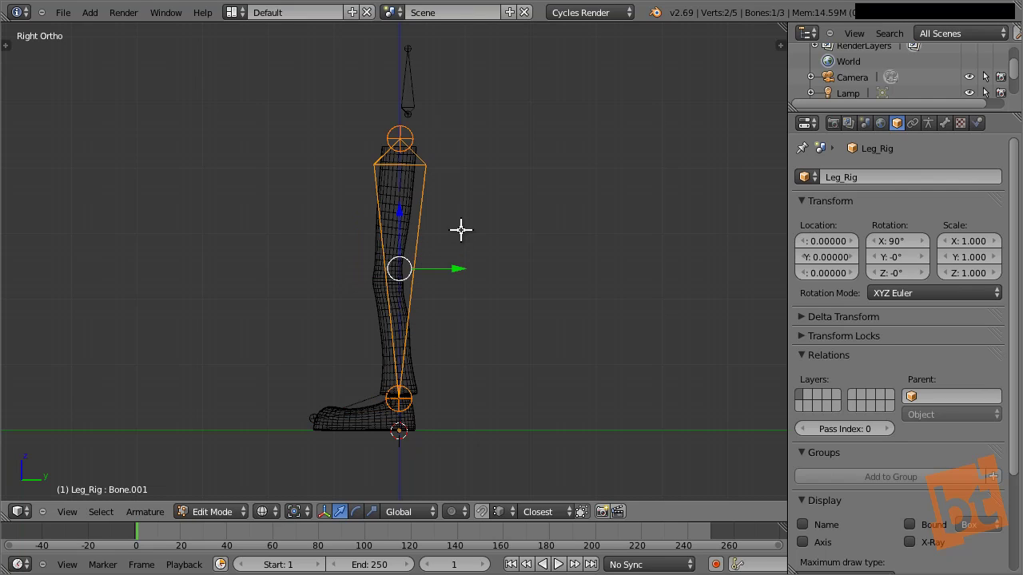
key("w")
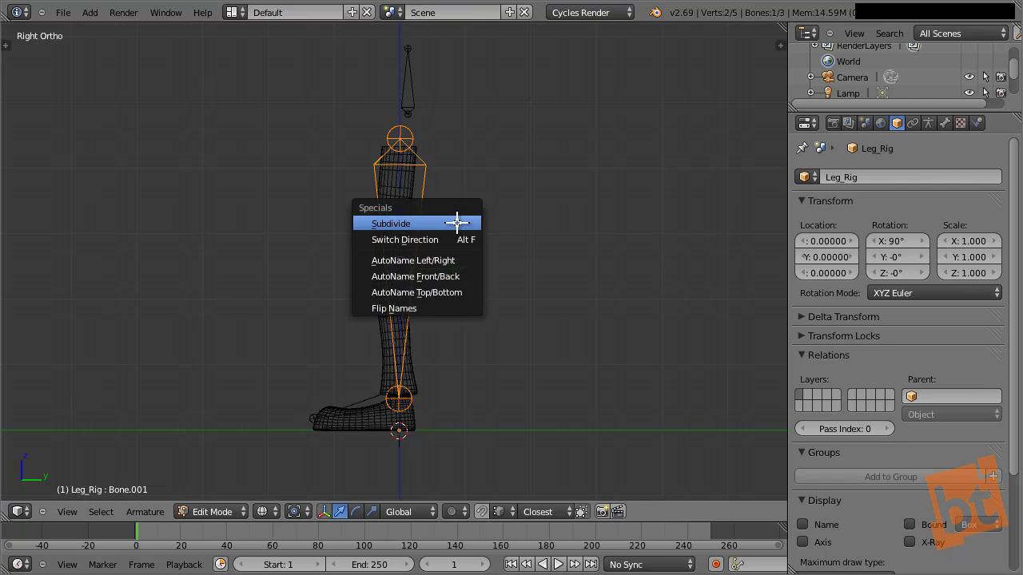
left_click(457, 223)
right_click(400, 269)
scroll(399, 268, "up", 3)
key("g")
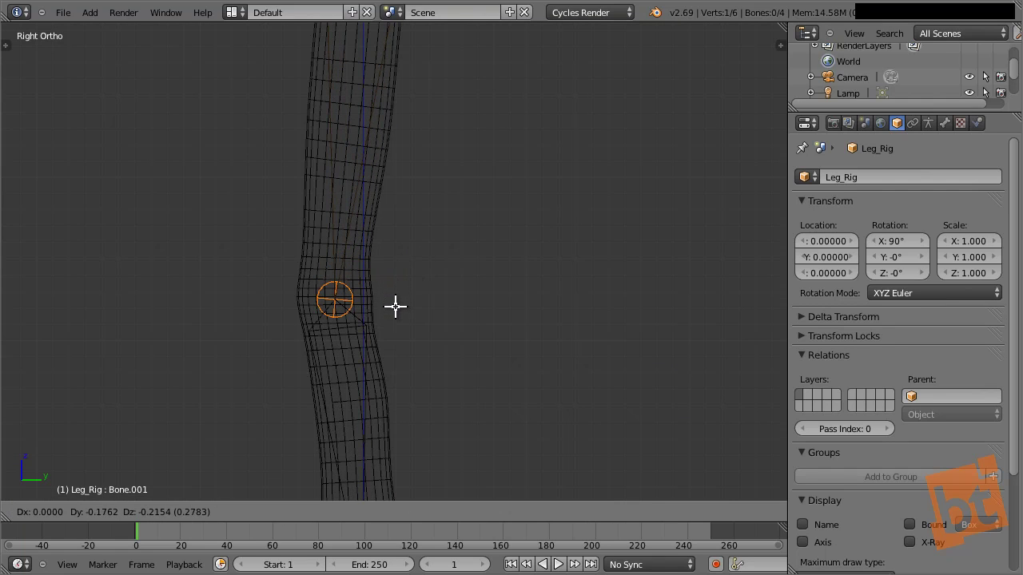
left_click(394, 306)
scroll(410, 338, "down", 3)
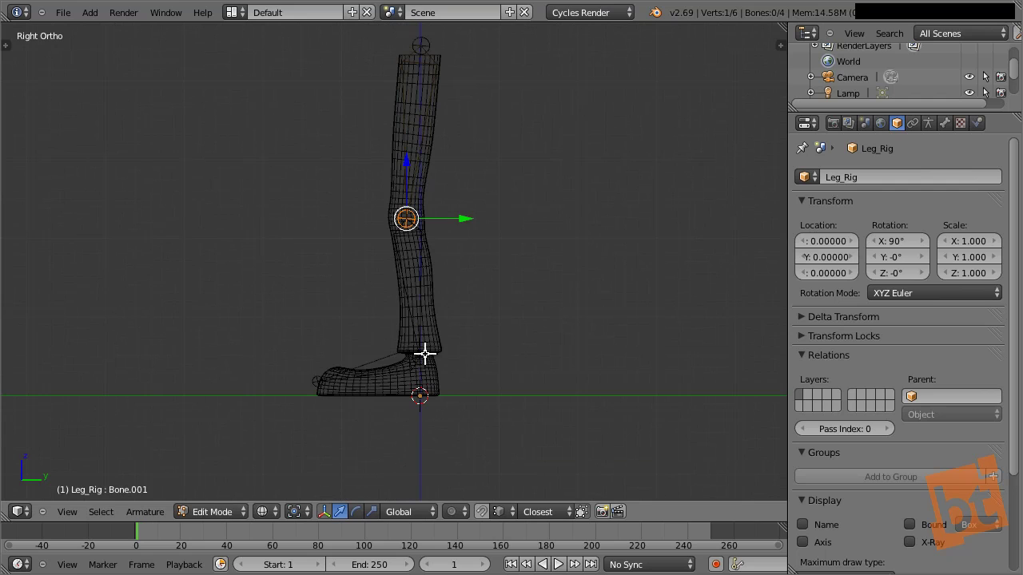
Subdivide the foot bone once and lower the new joint into the ball of the foot.
scroll(425, 353, "up", 3)
right_click(363, 358)
key("w")
left_click(343, 347)
right_click(295, 377)
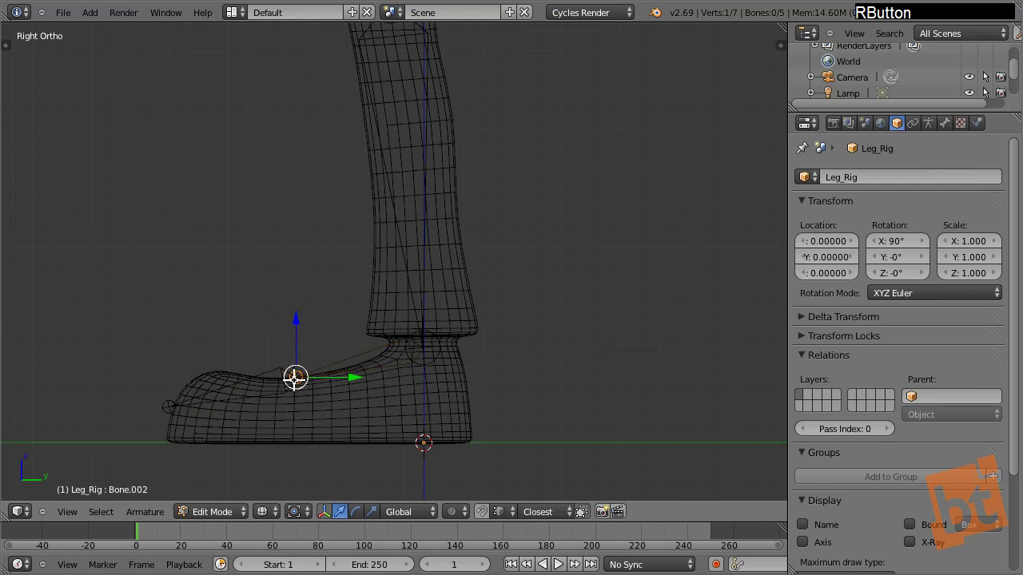
key("g")
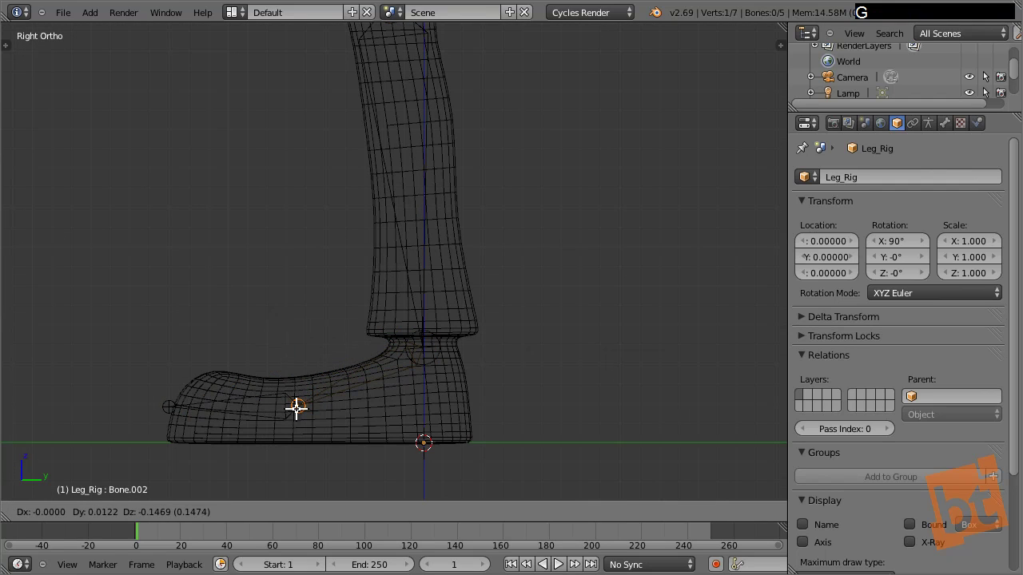
left_click(298, 405)
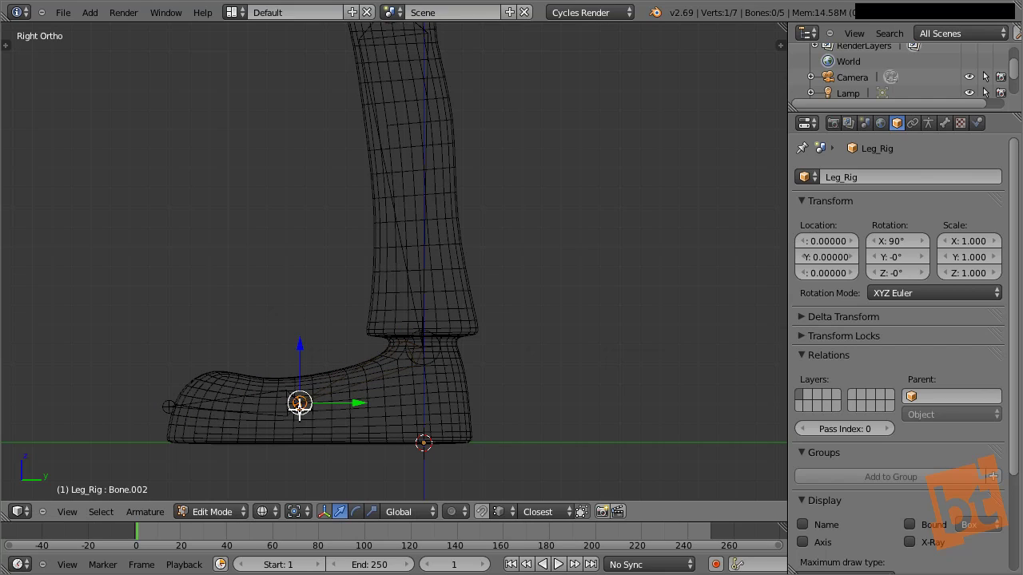
key("g")
left_click(306, 457)
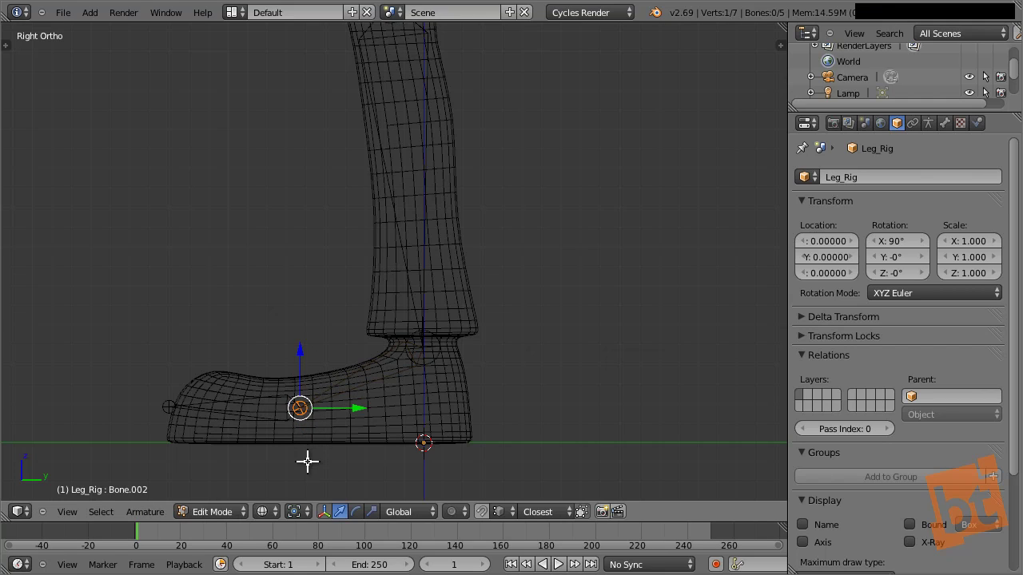
Lower the tip of the toe bone slightly at the front of the shoe.
right_click(175, 406)
key("g")
left_click(169, 432)
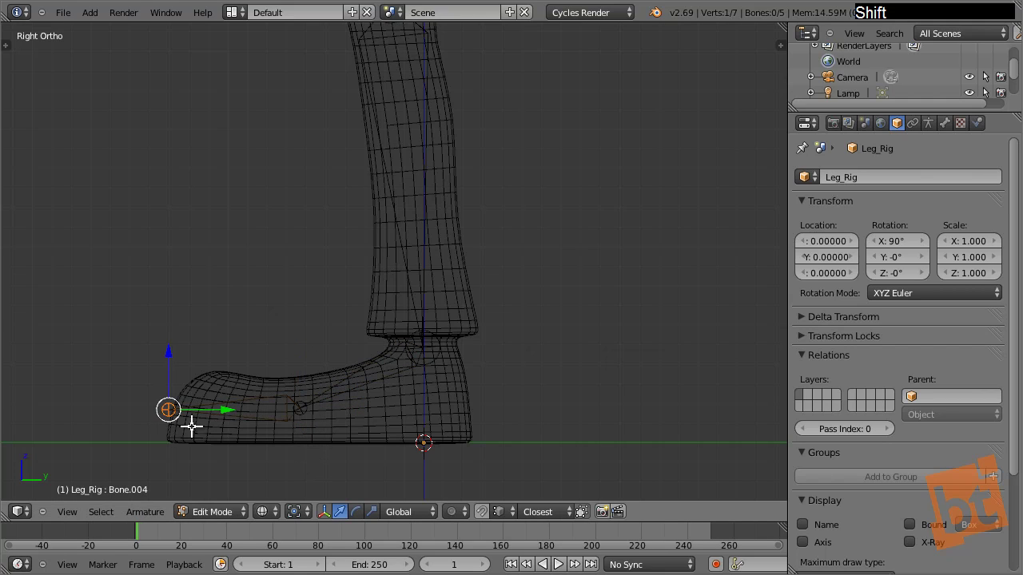
Check the toe, foot, shin and upper bones, and show the rig in solid shading from a perspective view.
right_click(275, 412, "shift")
right_click(375, 373, "shift")
right_click(424, 264, "shift")
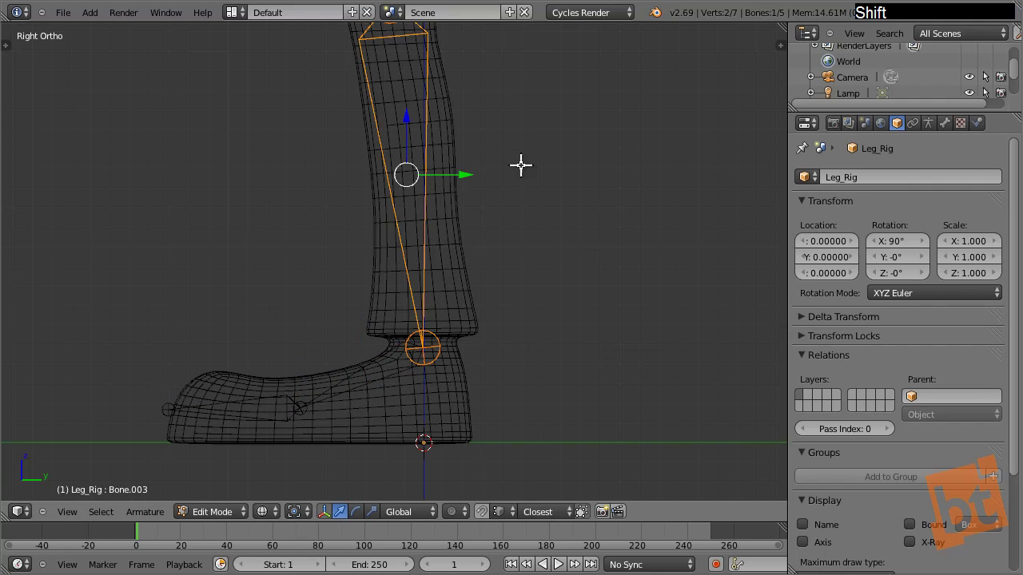
key("KP_Decimal")
scroll(474, 310, "down", 5)
right_click(470, 110)
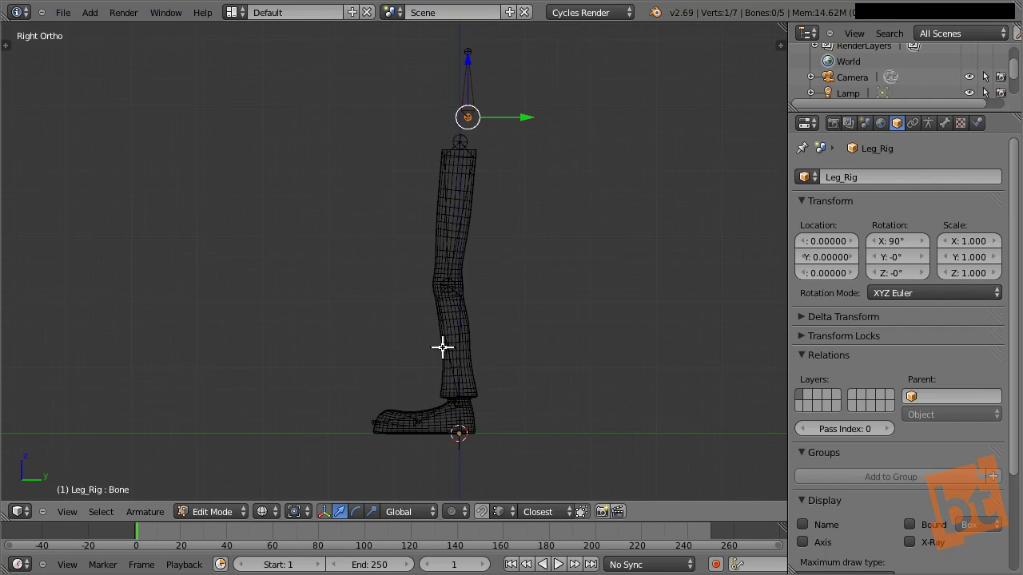
middle_click_drag(442, 346, 525, 365)
key("shift+z")
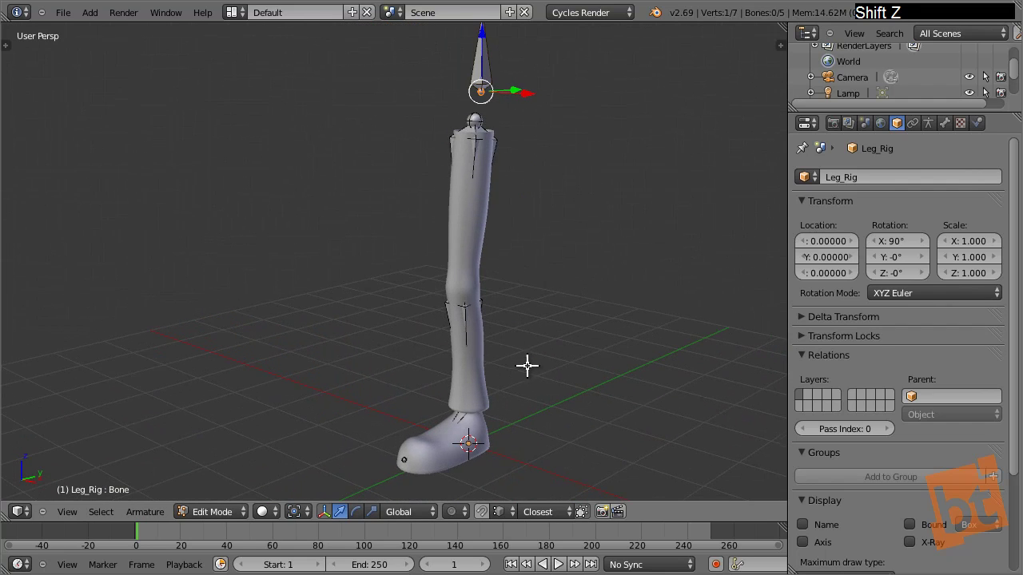
Leave armature editing and move the Leg_Rig armature to the second scene layer.
middle_click_drag(476, 438, 456, 309)
key("Tab")
right_click(489, 232)
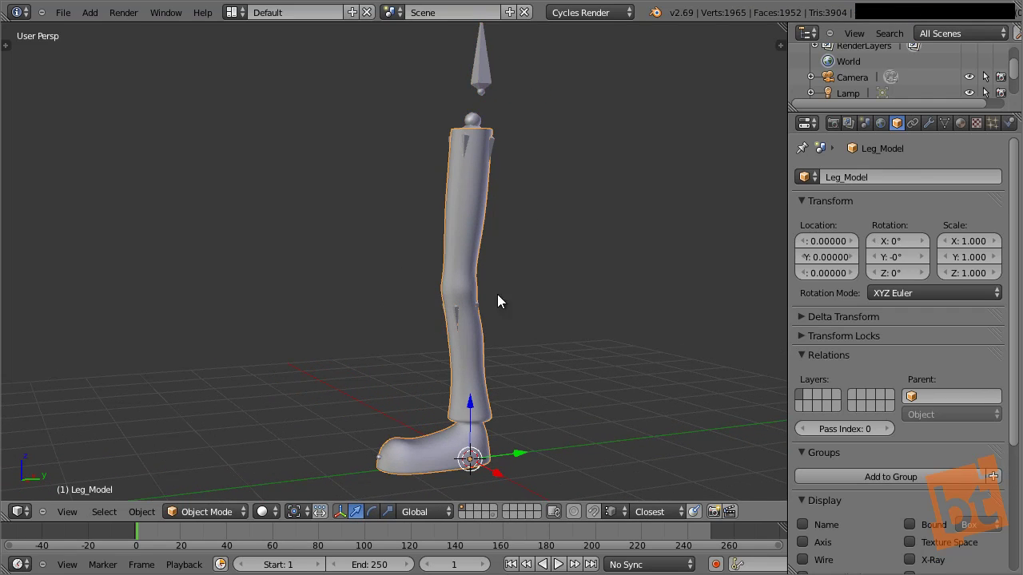
right_click(455, 321)
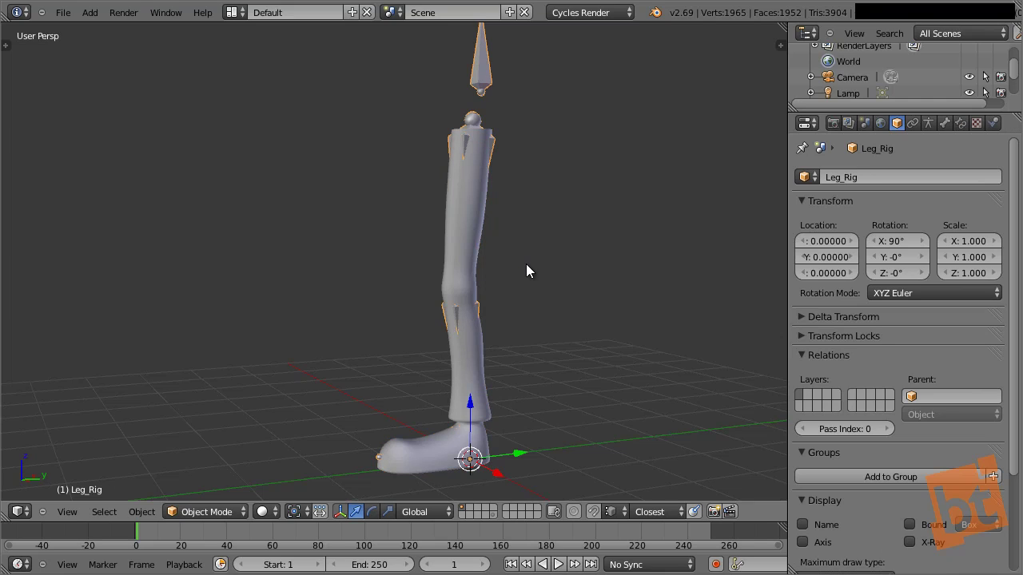
key("m")
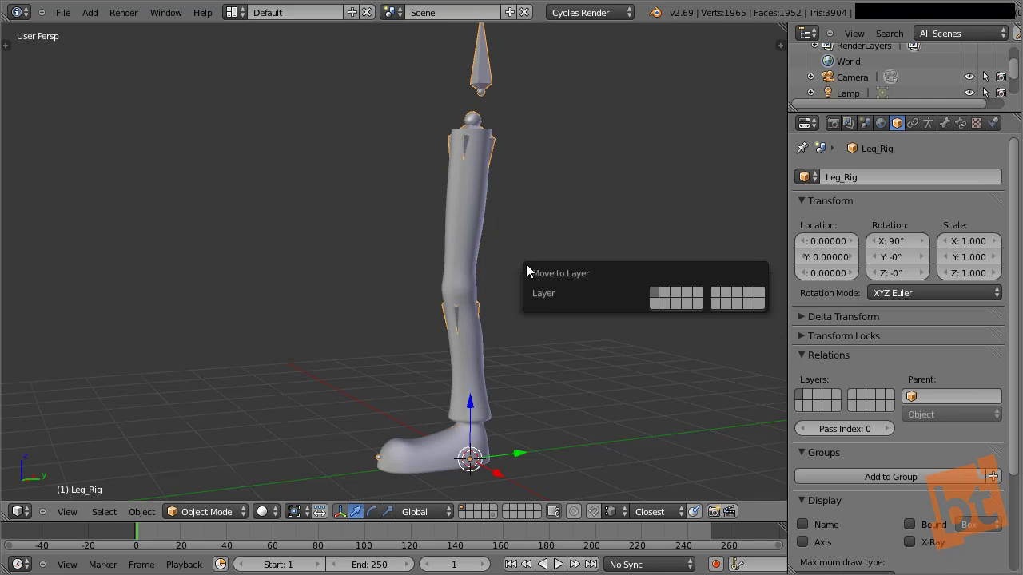
left_click(664, 293)
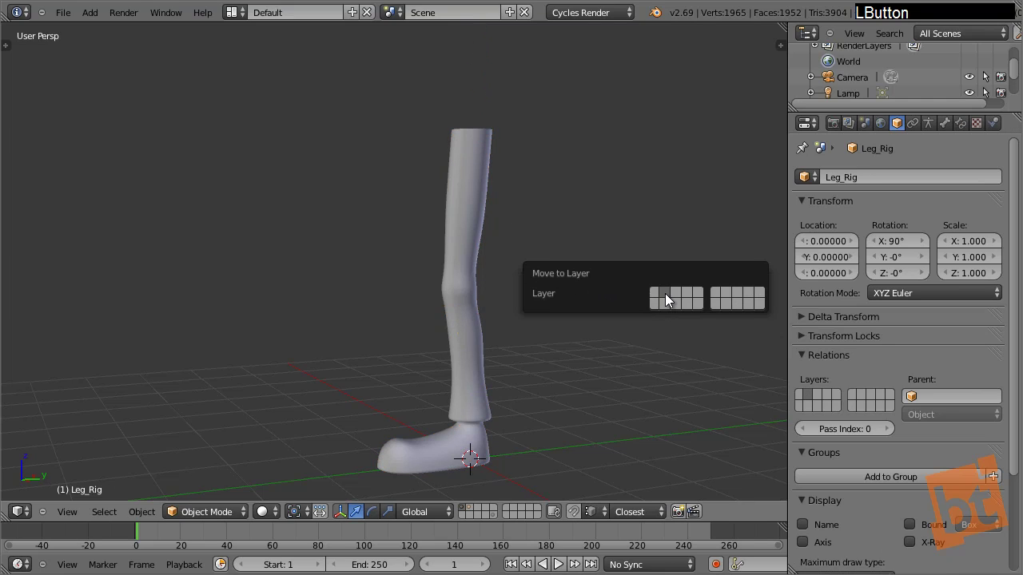
Display only the second scene layer so the Leg_Rig armature is shown without the leg model.
left_click(472, 514)
left_click(464, 509)
left_click(471, 508)
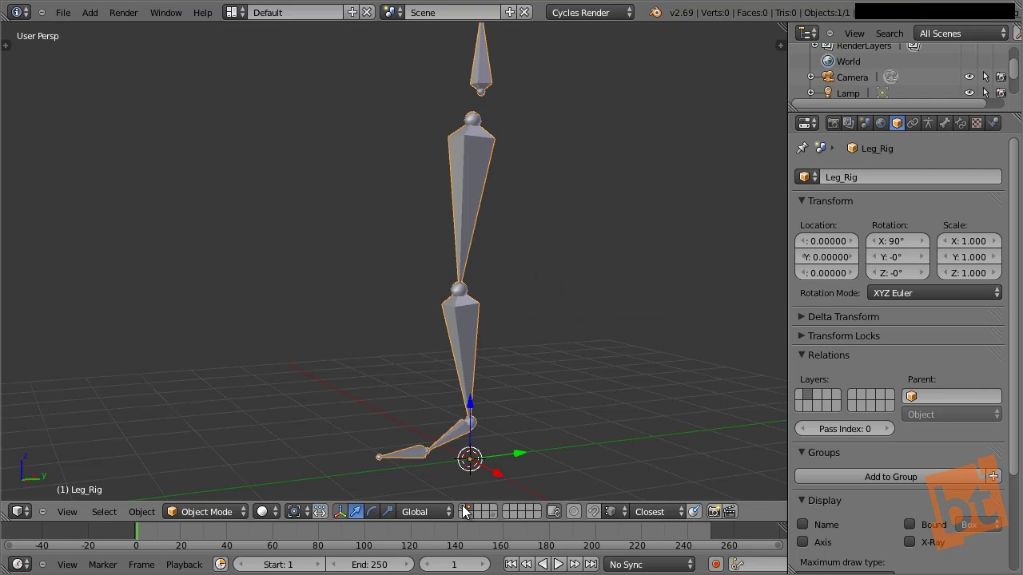
left_click(465, 508, "shift")
left_click(471, 512)
middle_click_drag(462, 300, 468, 341)
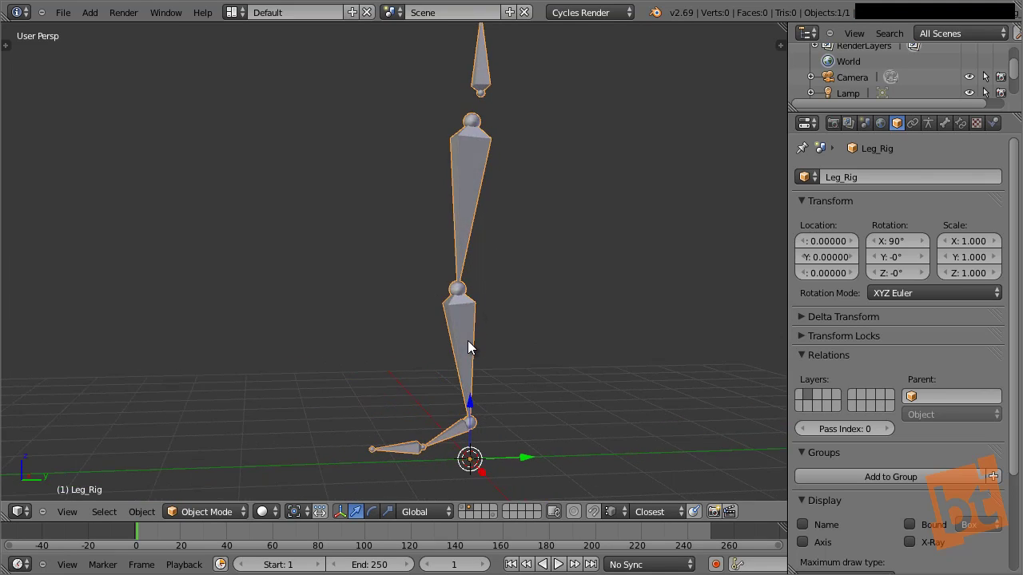
Edit Leg_Rig in the right side view and extrude a bone about 0.7 units backward along Y from the ankle joint.
key("Tab")
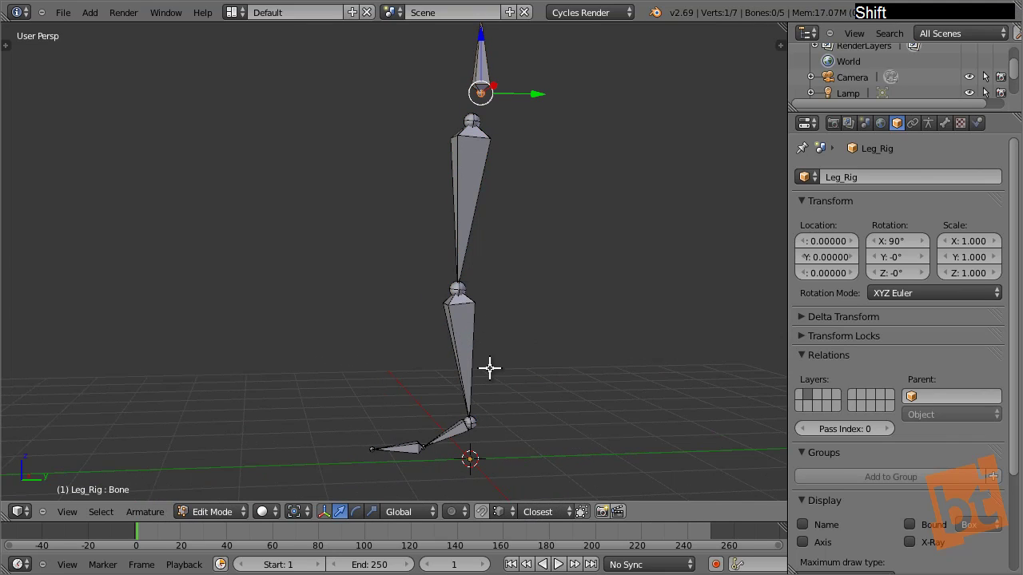
right_click(475, 416)
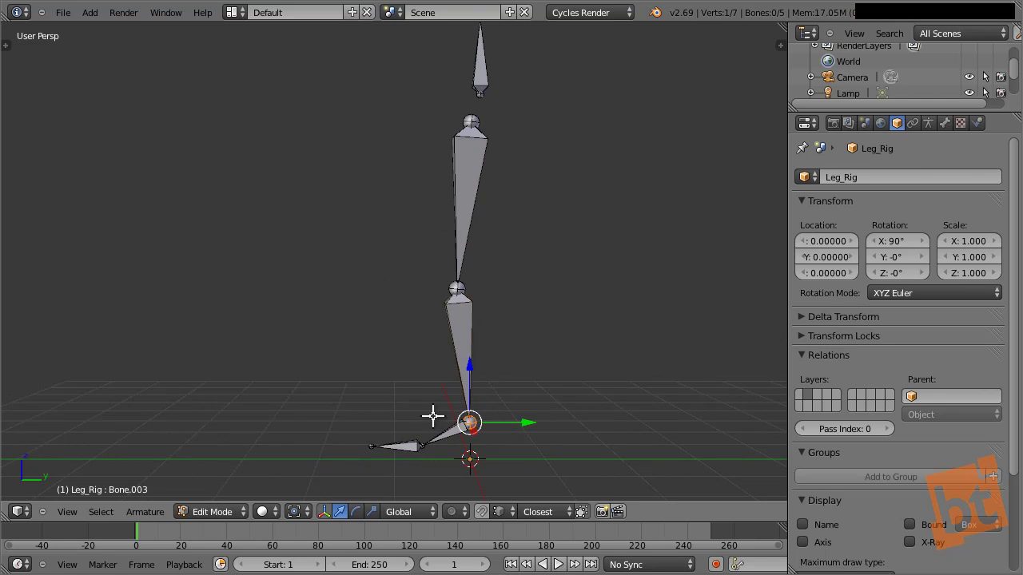
key("KP_3")
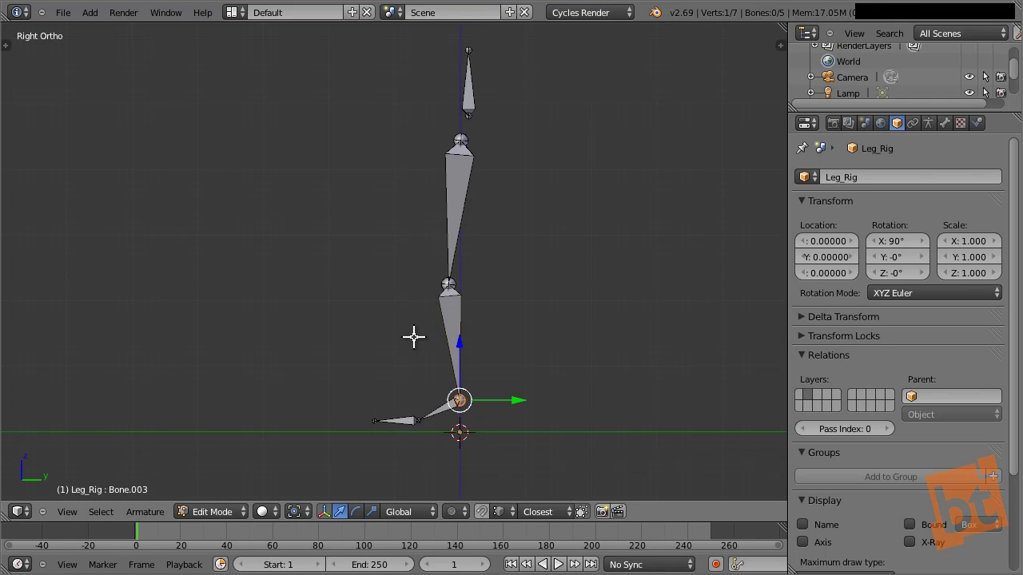
scroll(487, 372, "up", 4)
middle_click_drag(469, 380, 511, 390, "shift")
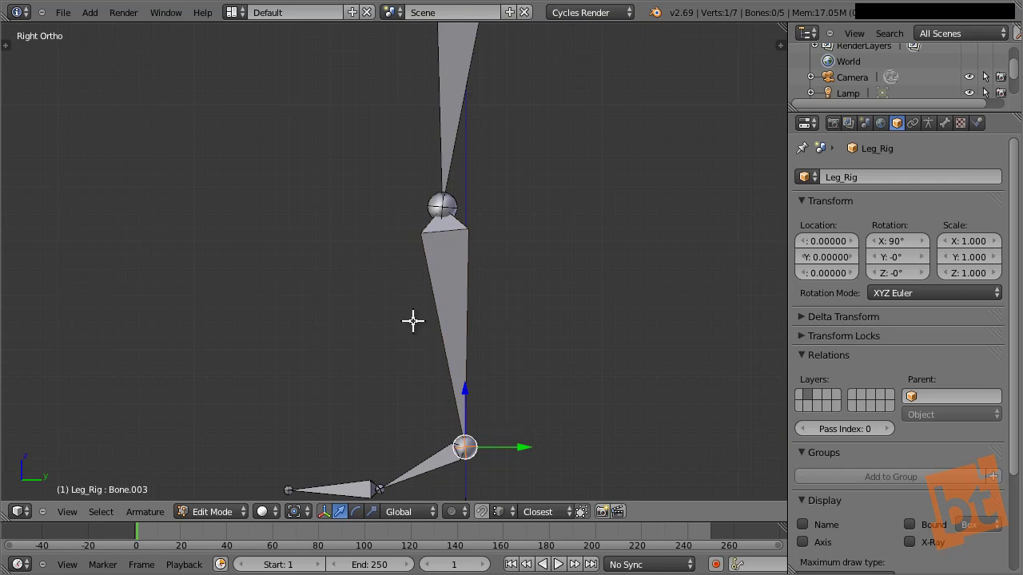
right_click(479, 462)
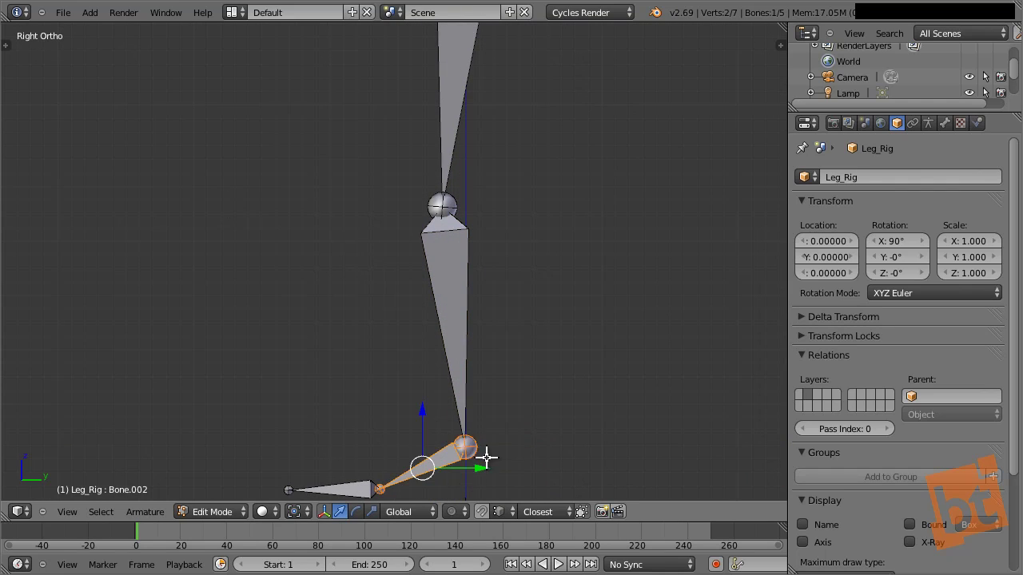
right_click(473, 450)
key("e")
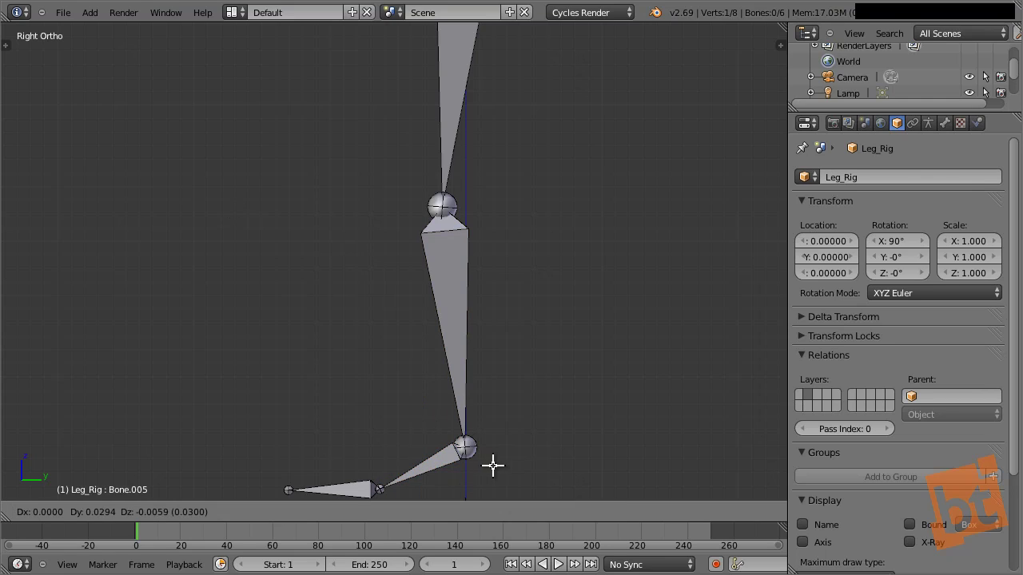
key("y")
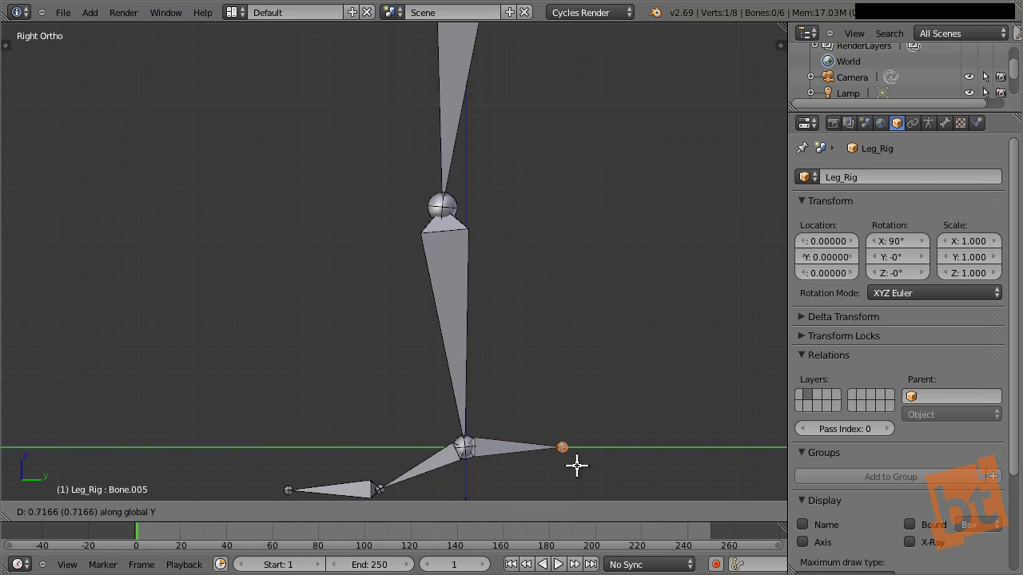
left_click(573, 464)
Extrude a bone about 0.7 units forward along Y from the knee joint.
right_click(446, 214)
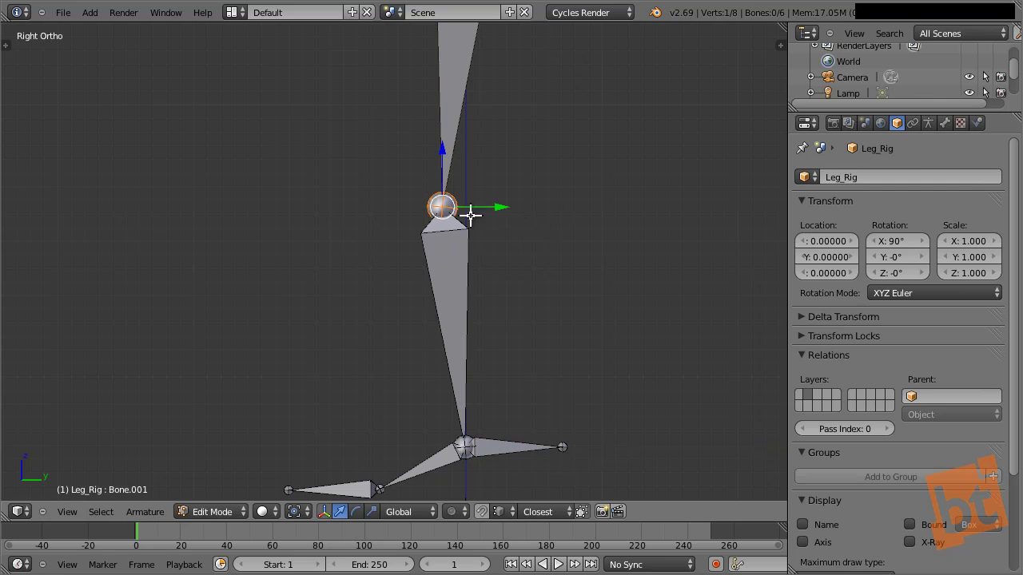
key("e")
key("y")
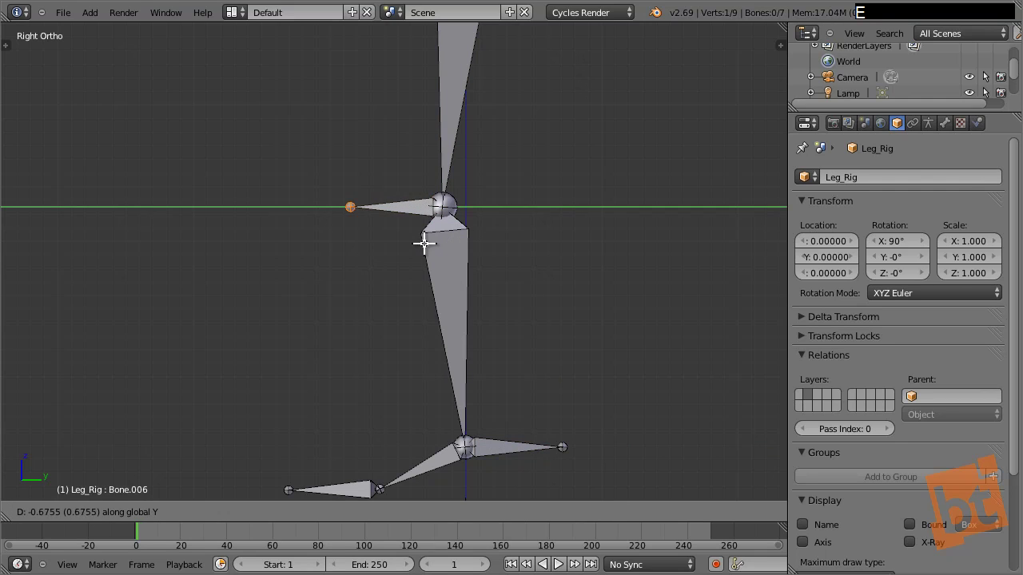
left_click(420, 249)
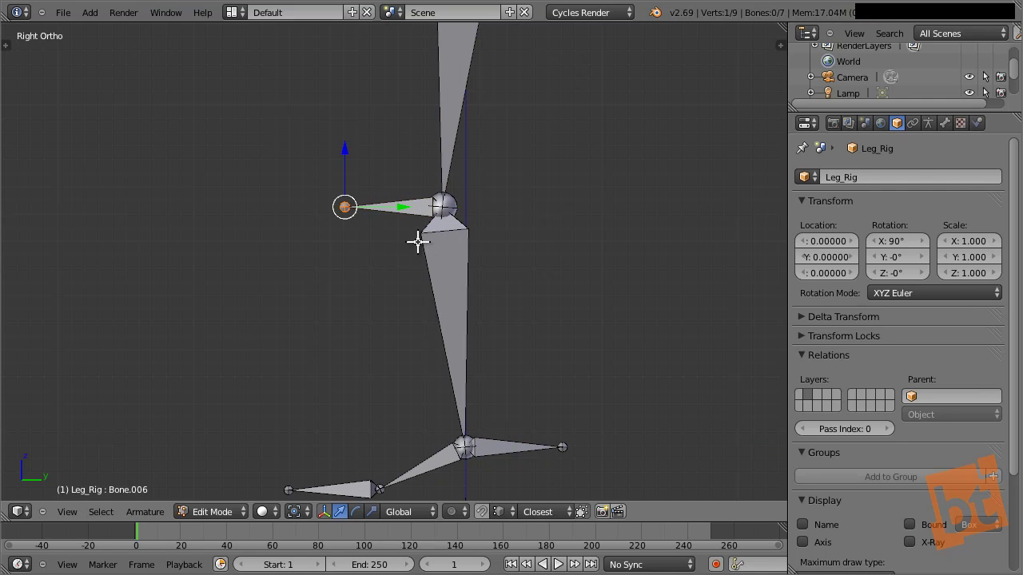
Try moving the new bone behind the ankle and the new bone in front of the knee to test their connections.
right_click(396, 206)
right_click(508, 452)
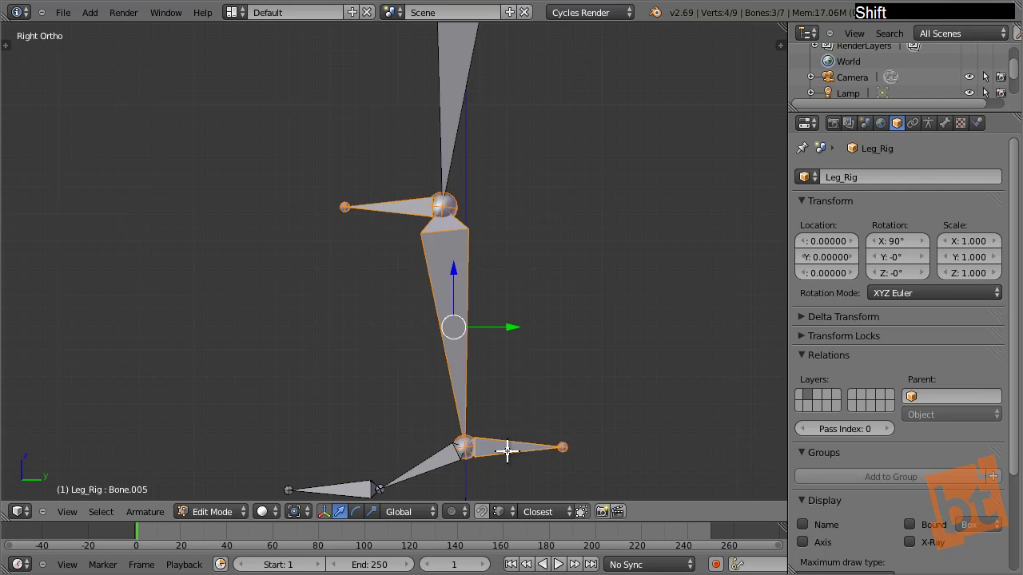
right_click(508, 451, "shift")
key("g")
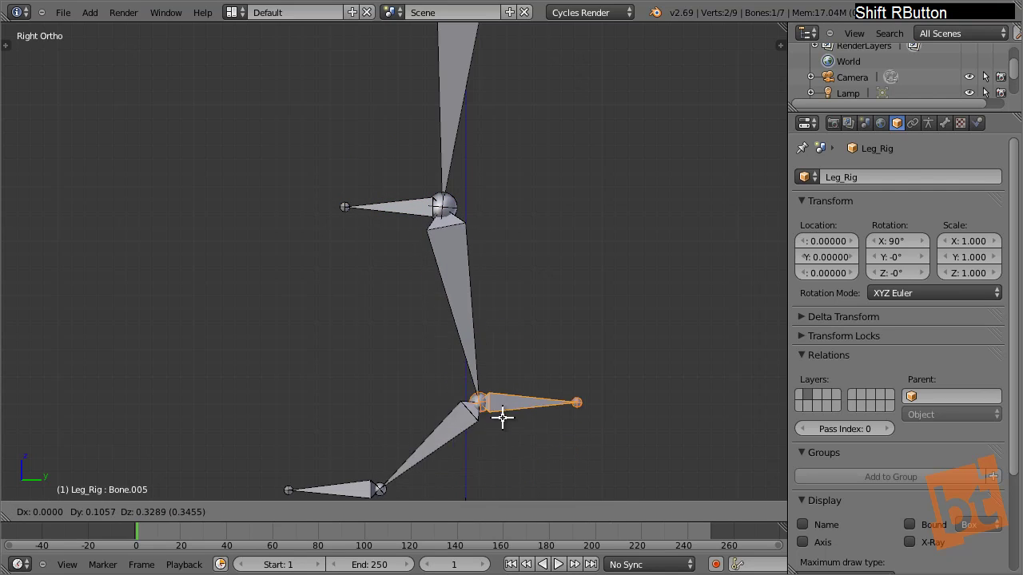
left_click(497, 445)
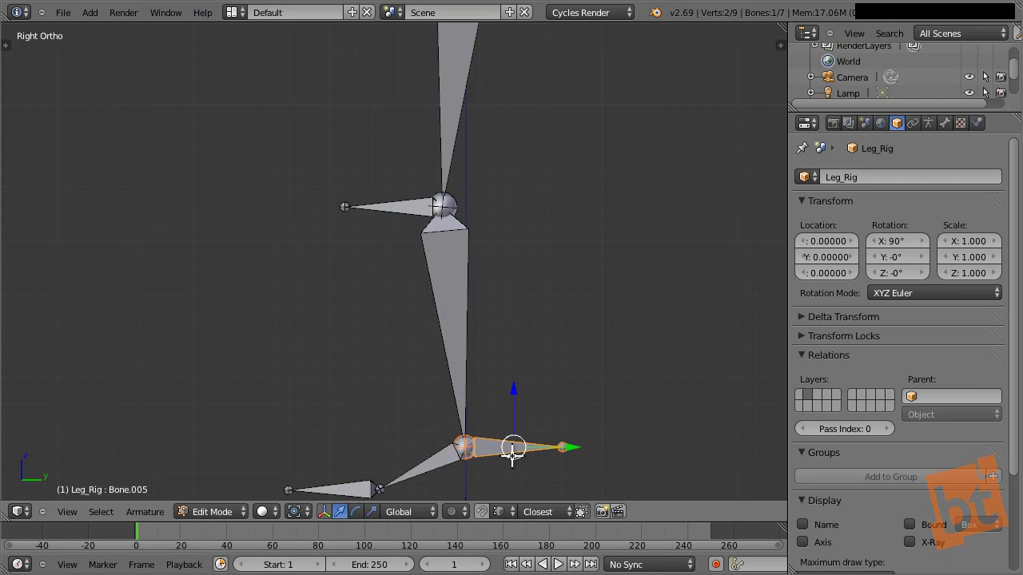
middle_click_drag(511, 450, 508, 430, "shift")
right_click(373, 187)
key("g")
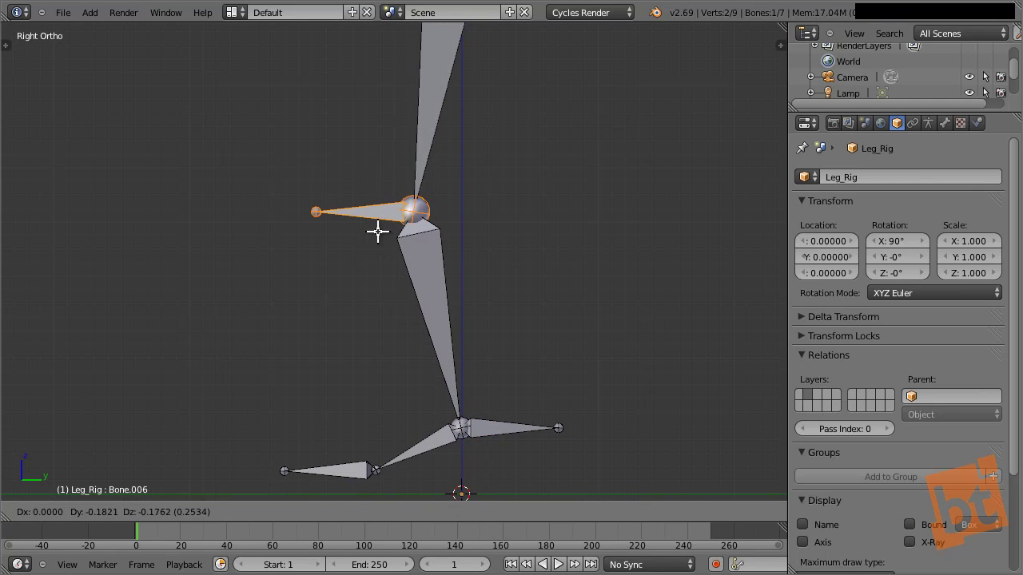
key("Escape")
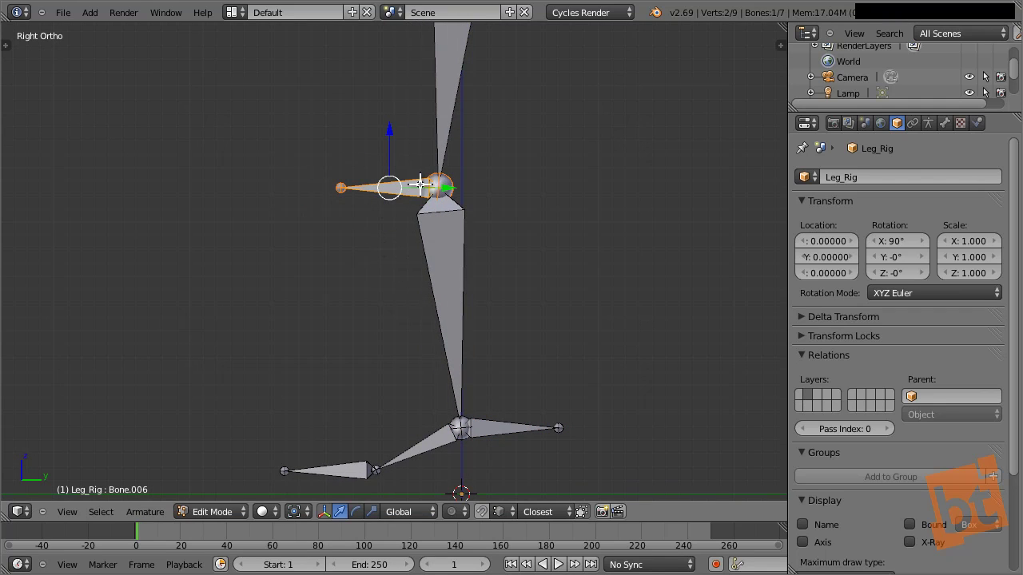
key("g")
key("Escape")
Clear the parent of the bone in front of the knee and move it forward along Y, well away from the leg.
key("alt+p")
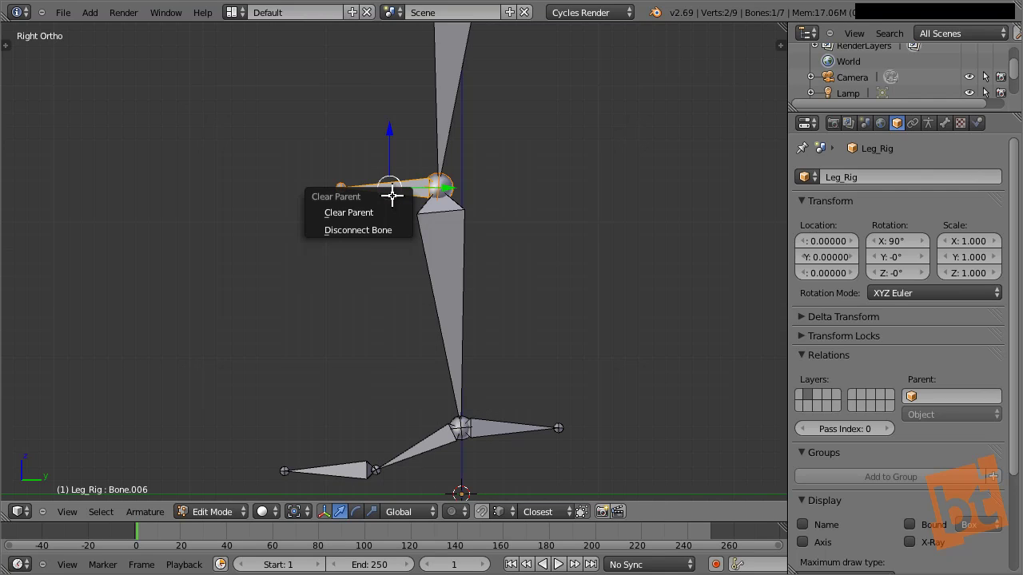
left_click(390, 213)
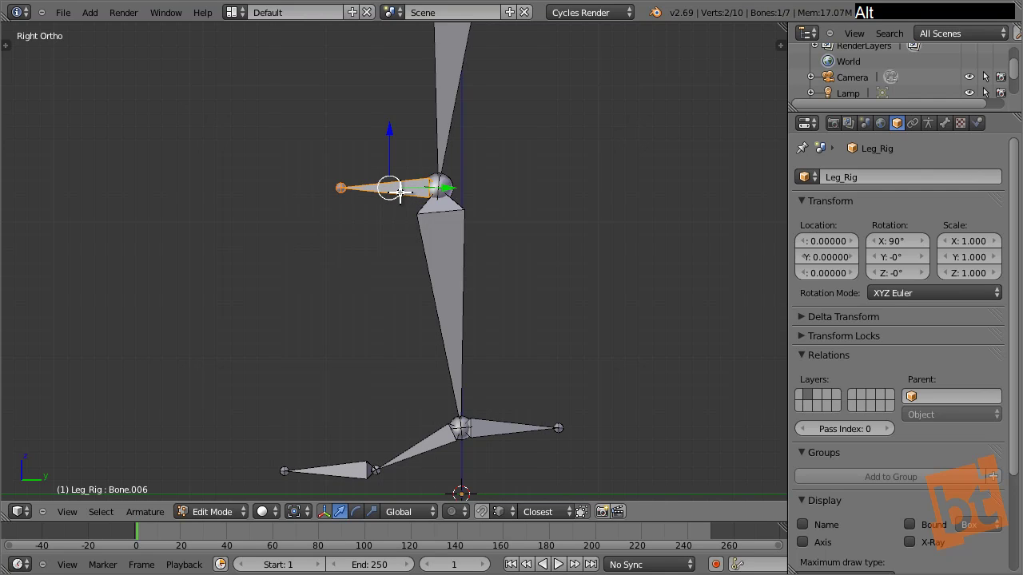
key("g")
key("y")
left_click(276, 204)
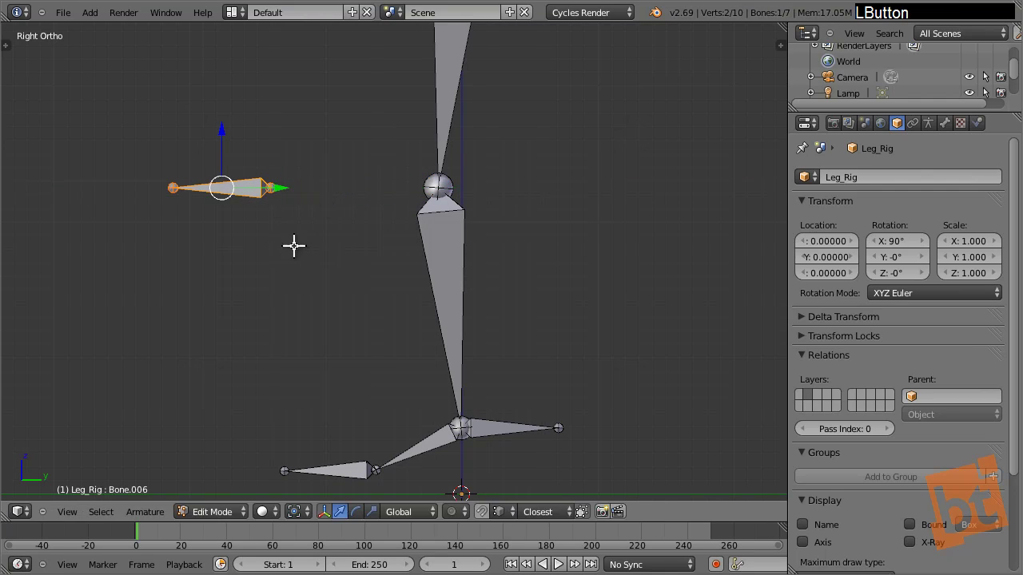
Clear the parent of the bone behind the ankle and inspect the ankle joint up close.
left_click(509, 429)
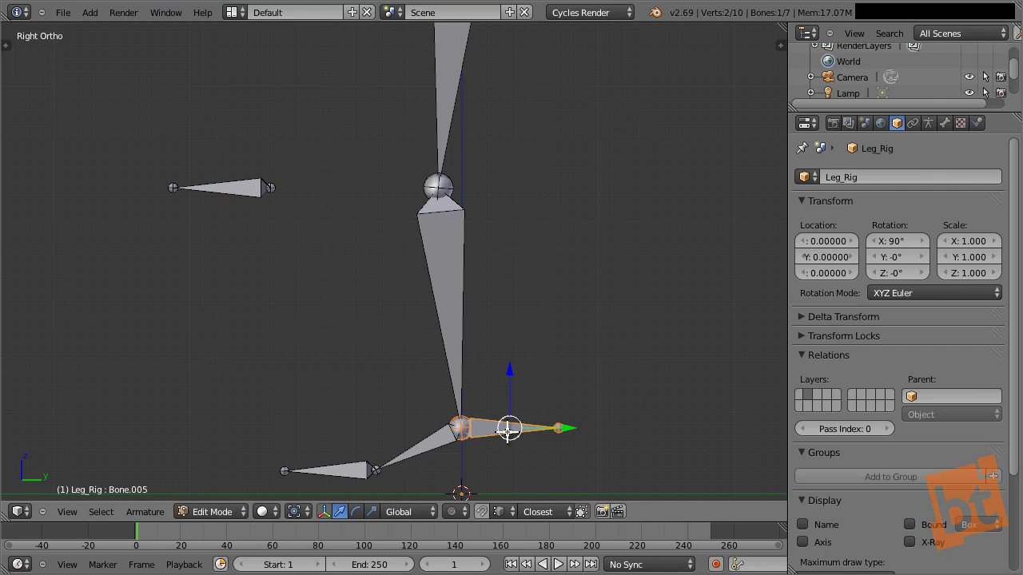
key("alt+p")
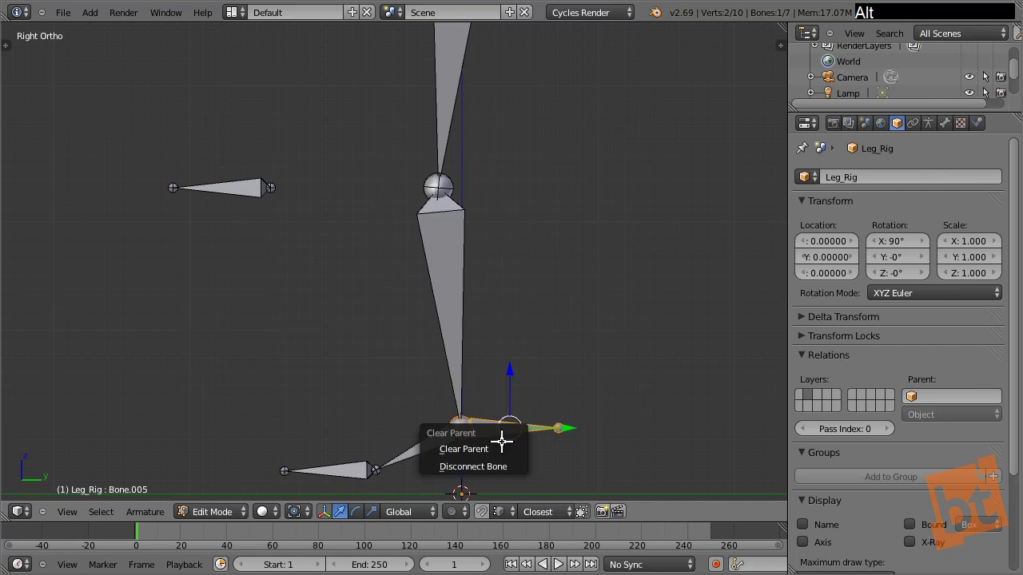
left_click(502, 444)
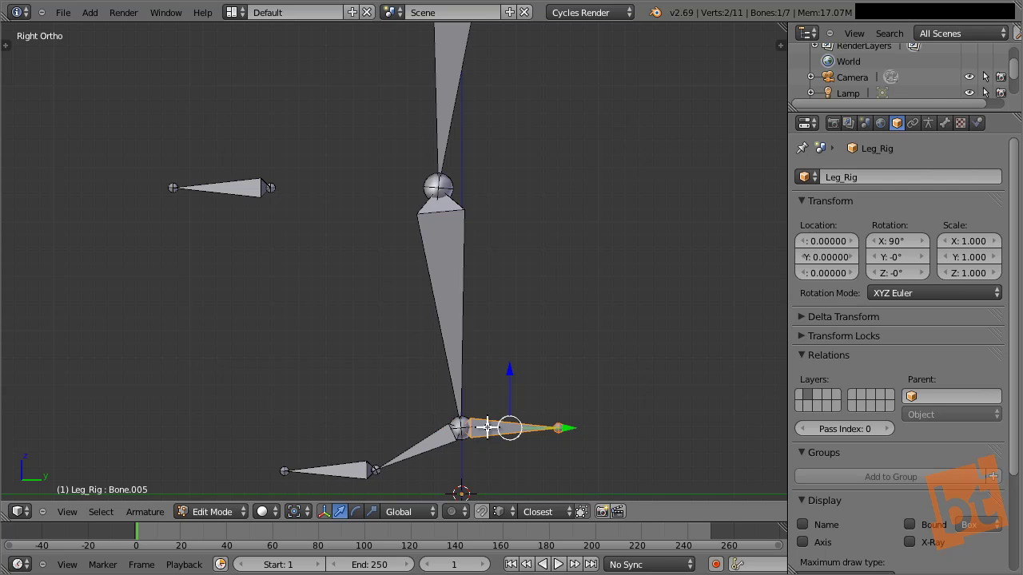
scroll(470, 431, "up", 5)
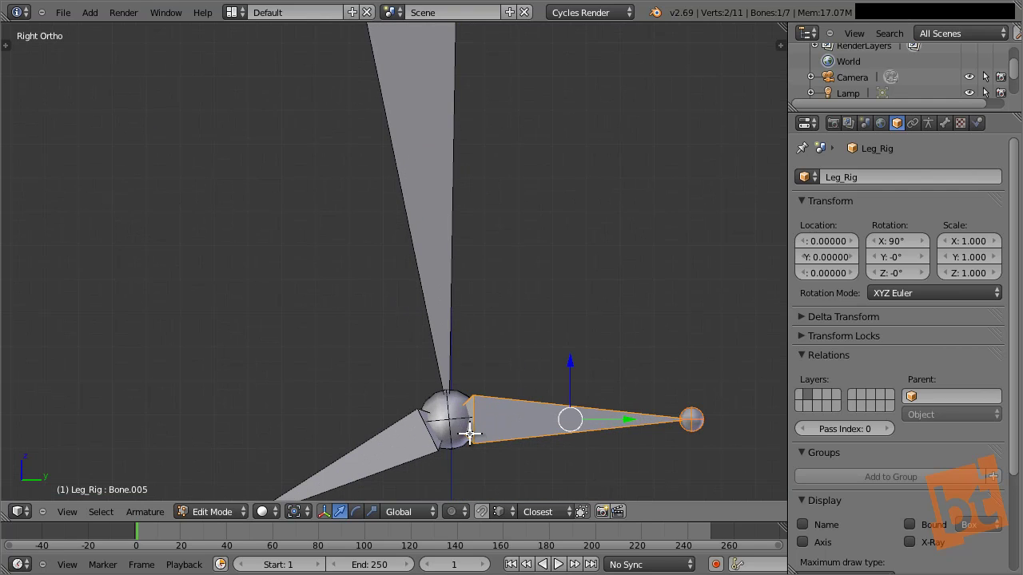
right_click(453, 424)
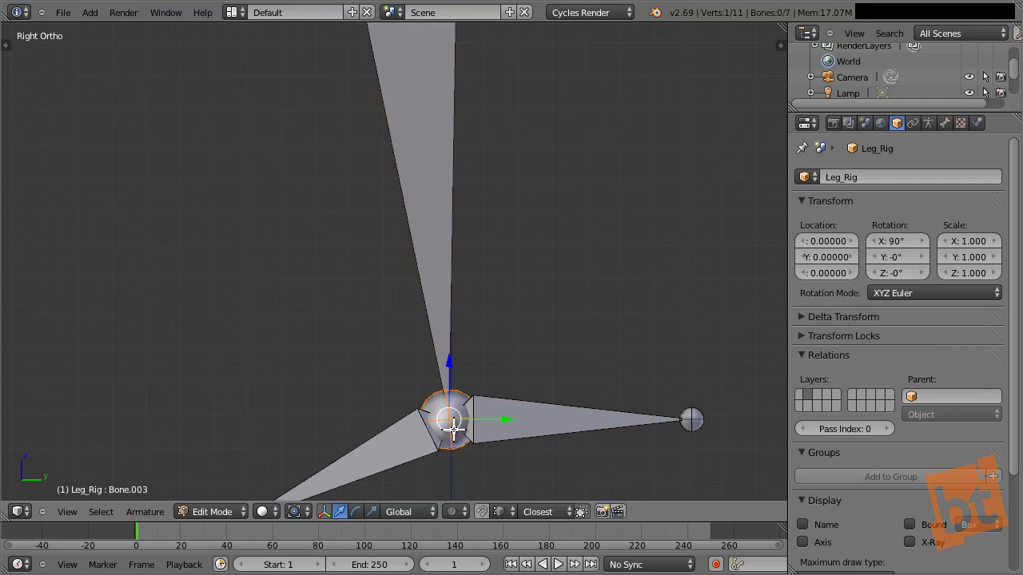
scroll(453, 430, "down", 3)
scroll(453, 430, "up", 2)
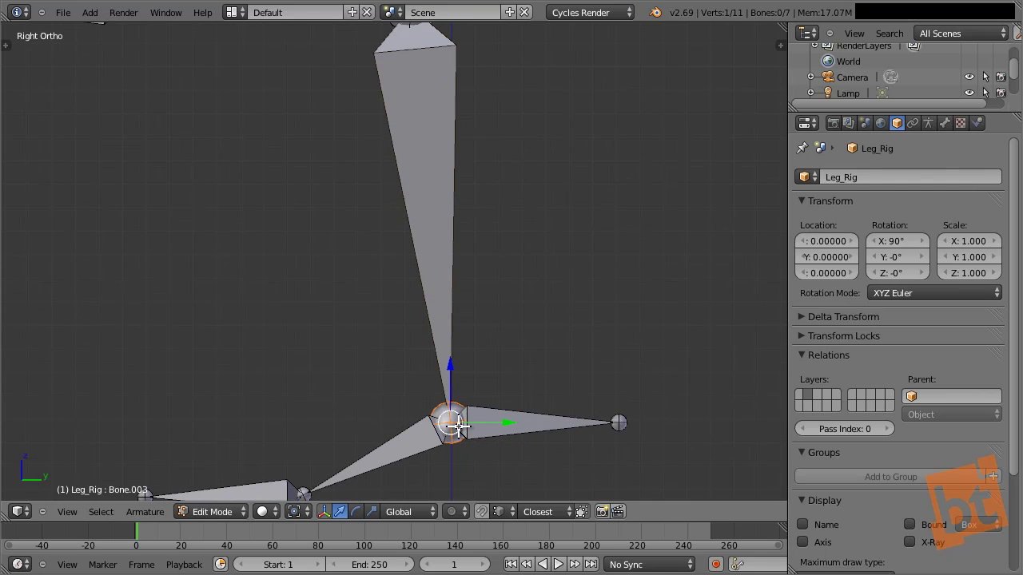
Try moving the bone behind the ankle backward along Y, away from the joint, and undo the move.
right_click(529, 422)
key("g")
key("y")
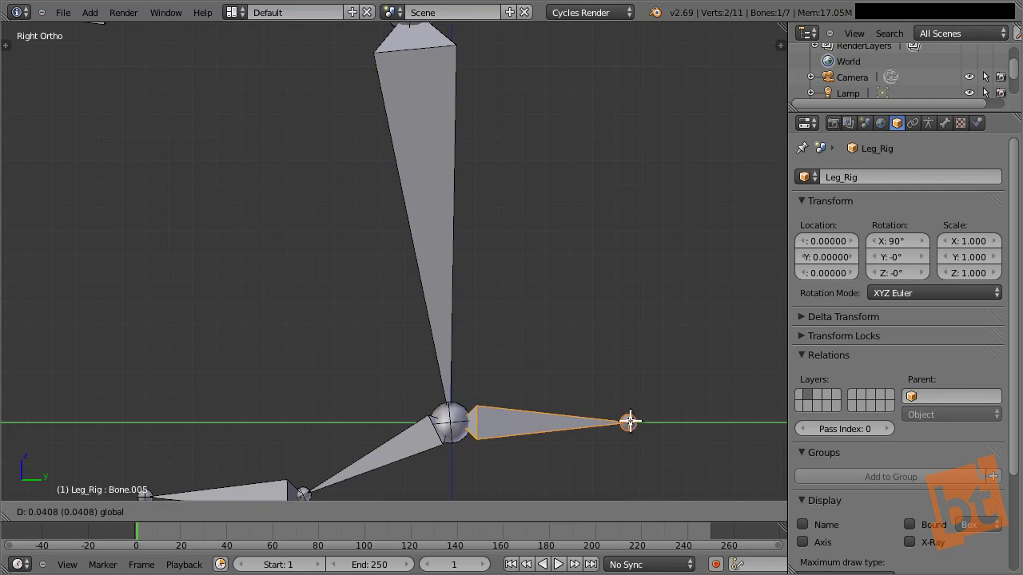
left_click(632, 421)
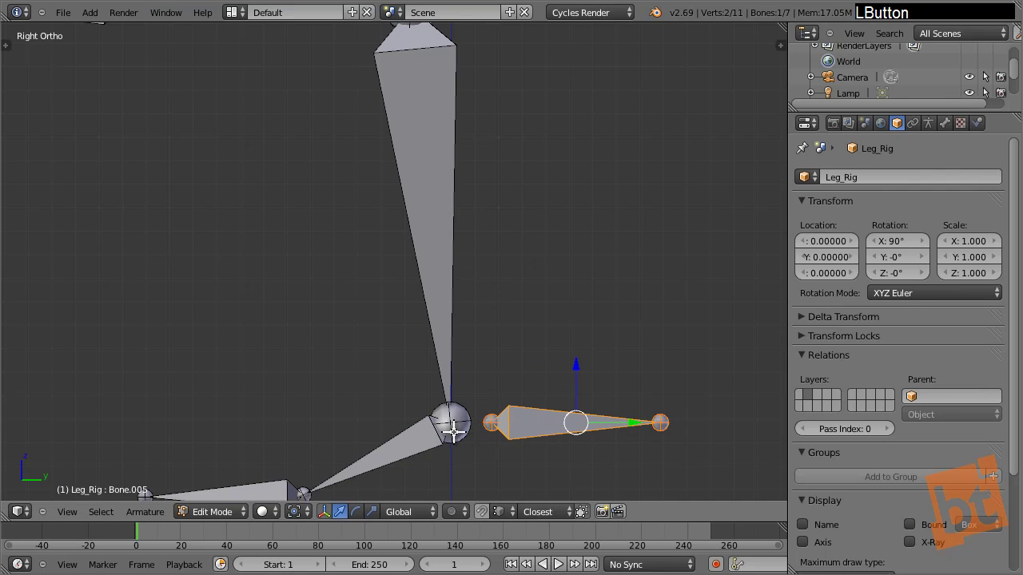
right_click(441, 326)
right_click(493, 421)
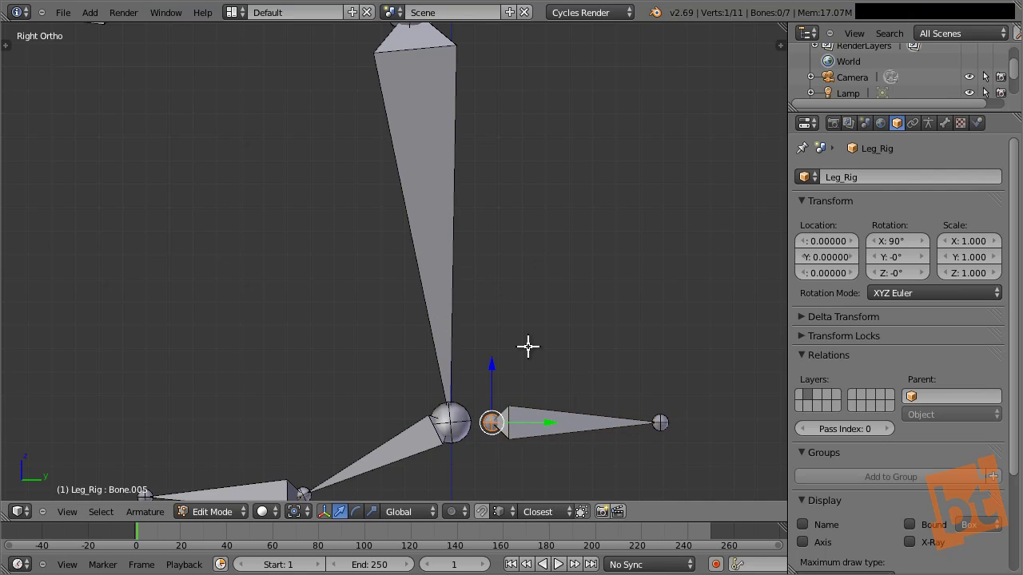
key("ctrl+z")
key("ctrl+z")
key("ctrl+z")
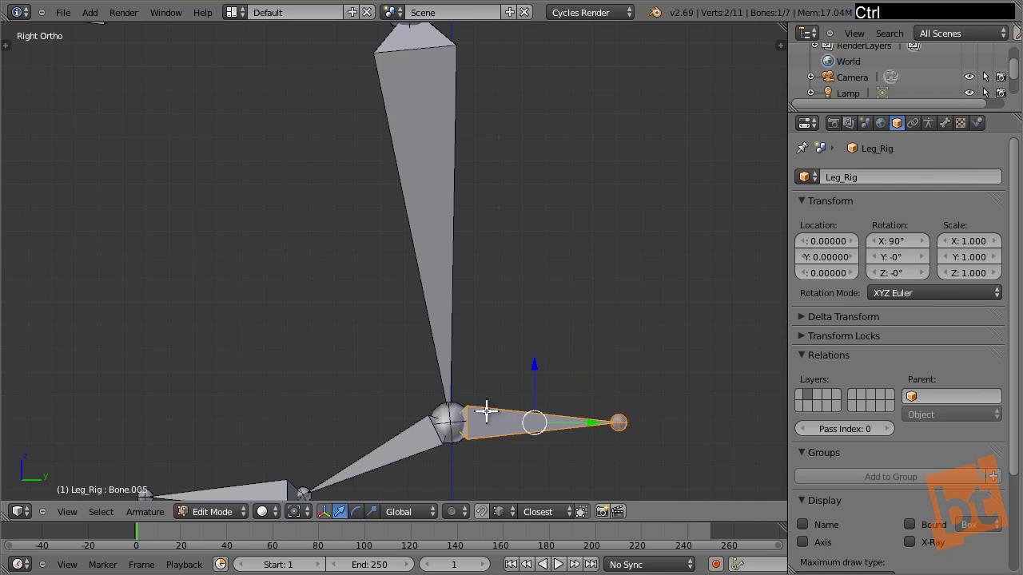
middle_click_drag(484, 413, 433, 258, "ctrl")
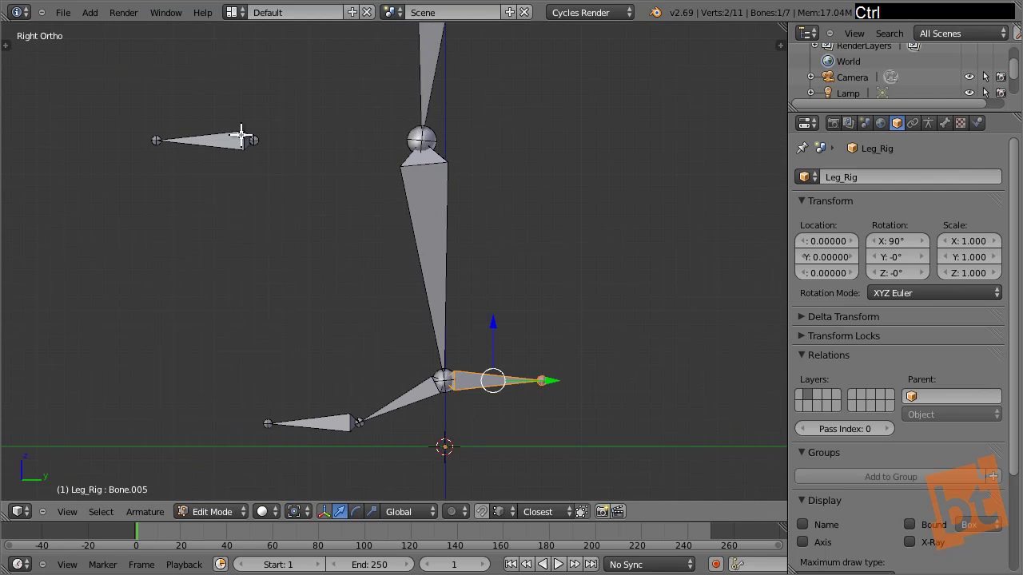
Examine the leg chain by selecting the knee and ankle joints, the foot bone, the lower leg bone and the upper leg bone.
right_click(416, 143)
right_click(440, 381)
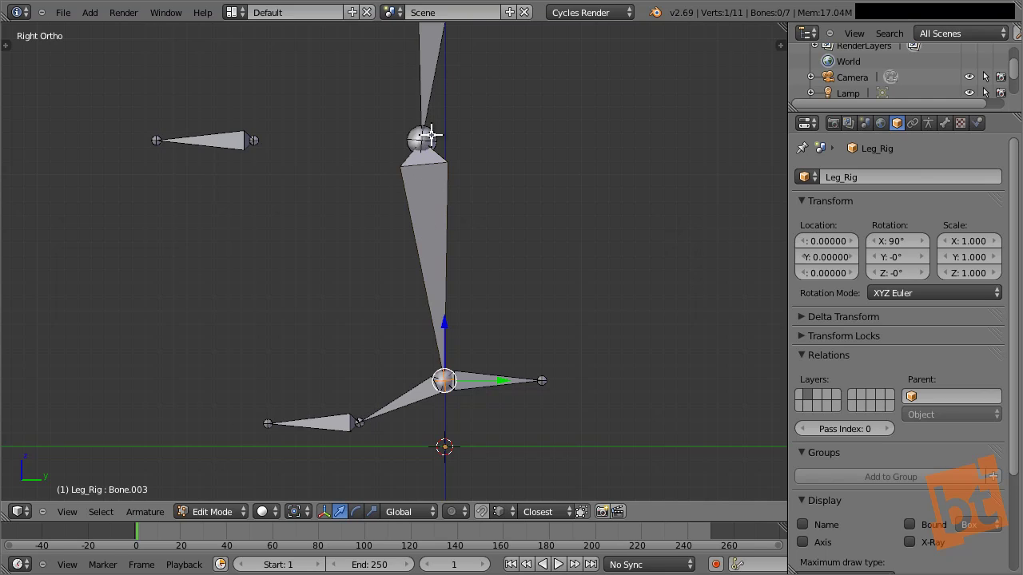
middle_click_drag(365, 359, 342, 334, "shift")
middle_click_drag(384, 378, 456, 356, "ctrl")
right_click(361, 375)
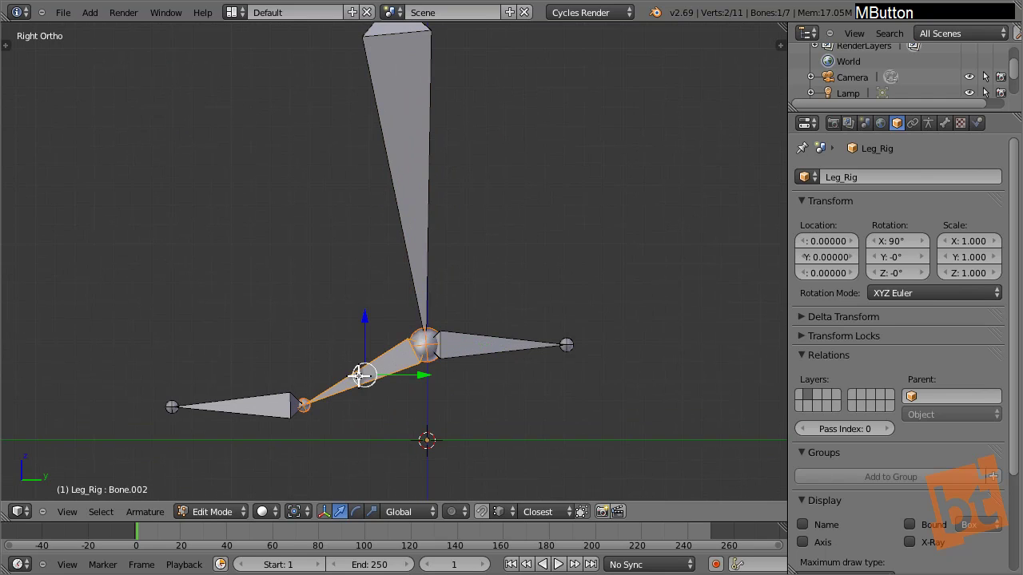
scroll(352, 370, "down", 3)
middle_click_drag(415, 315, 414, 383, "shift")
scroll(415, 382, "down", 1)
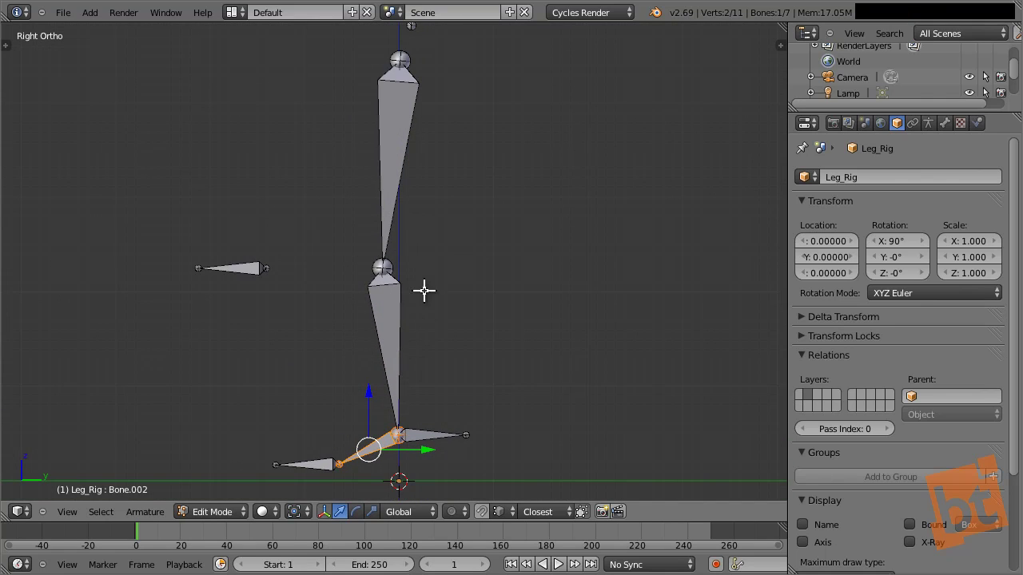
middle_click_drag(423, 290, 436, 326, "shift")
scroll(425, 311, "down", 2)
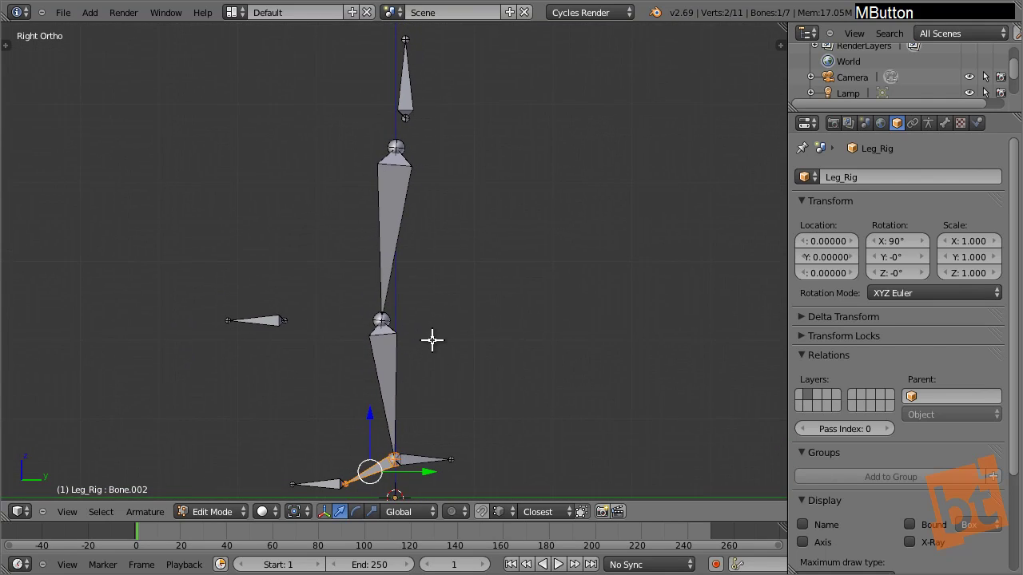
right_click(387, 349)
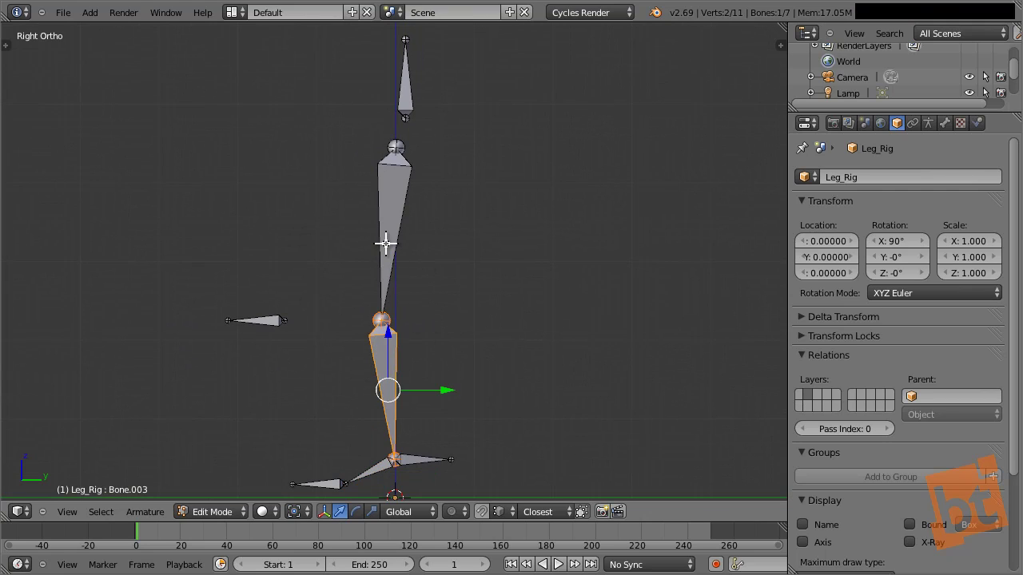
right_click(387, 246)
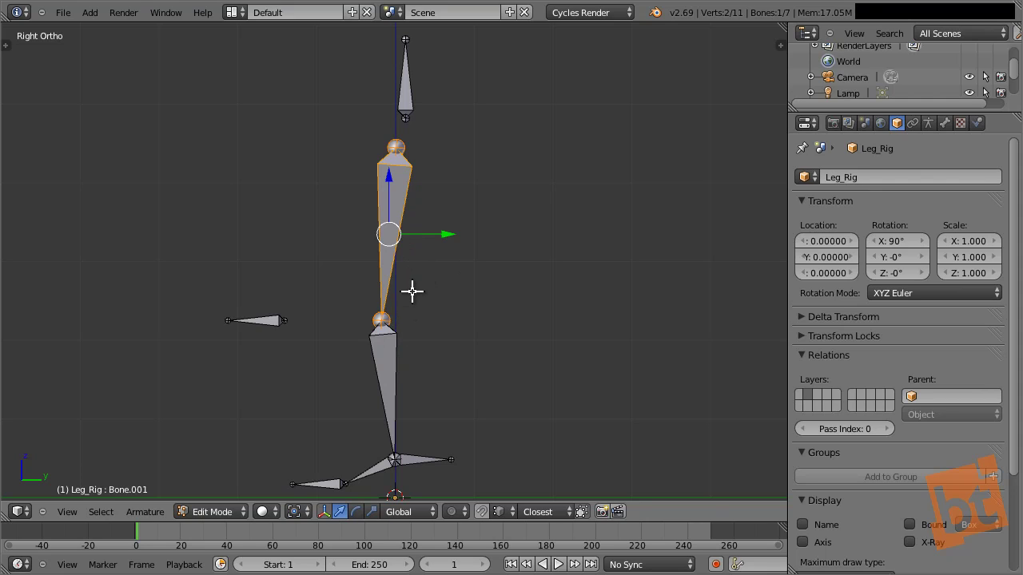
Rename the topmost bone above the leg as Hips.
right_click(405, 99)
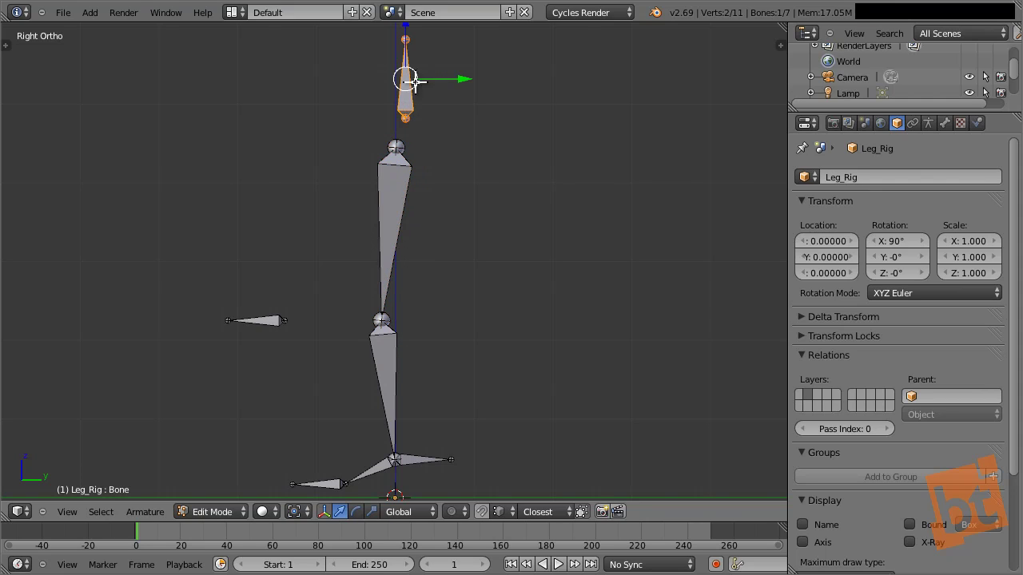
left_click(944, 123)
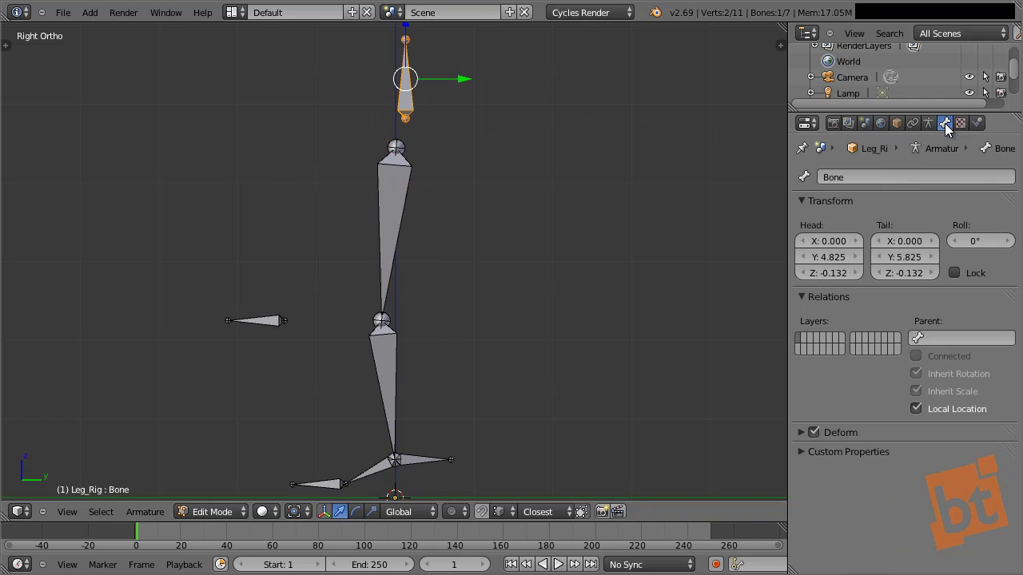
left_click(848, 178)
type("Hips")
key("Return")
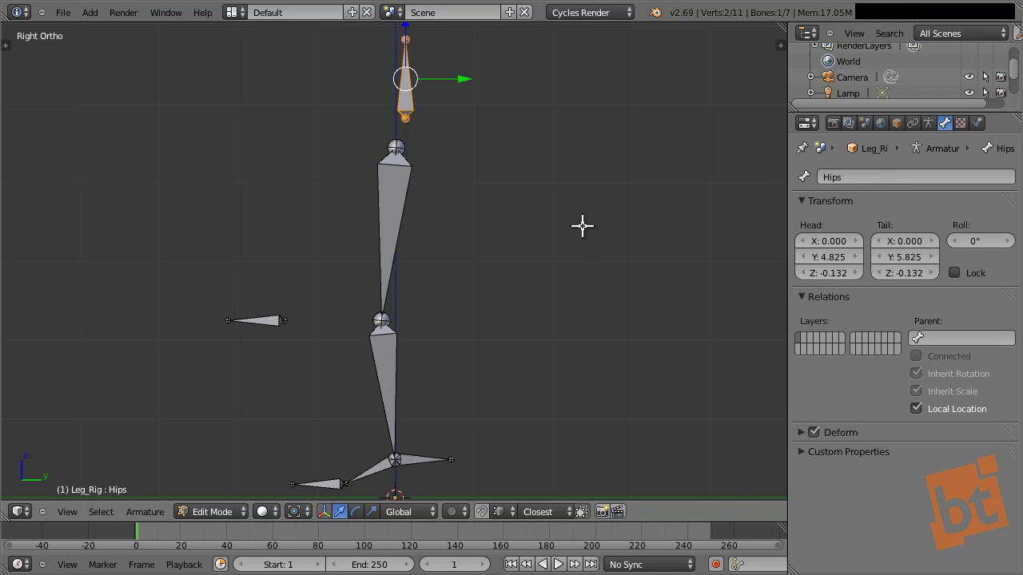
Show the active bone's name field beside the 3D view and rename the upper leg bone as Leg.
key("n")
scroll(709, 395, "down", 5)
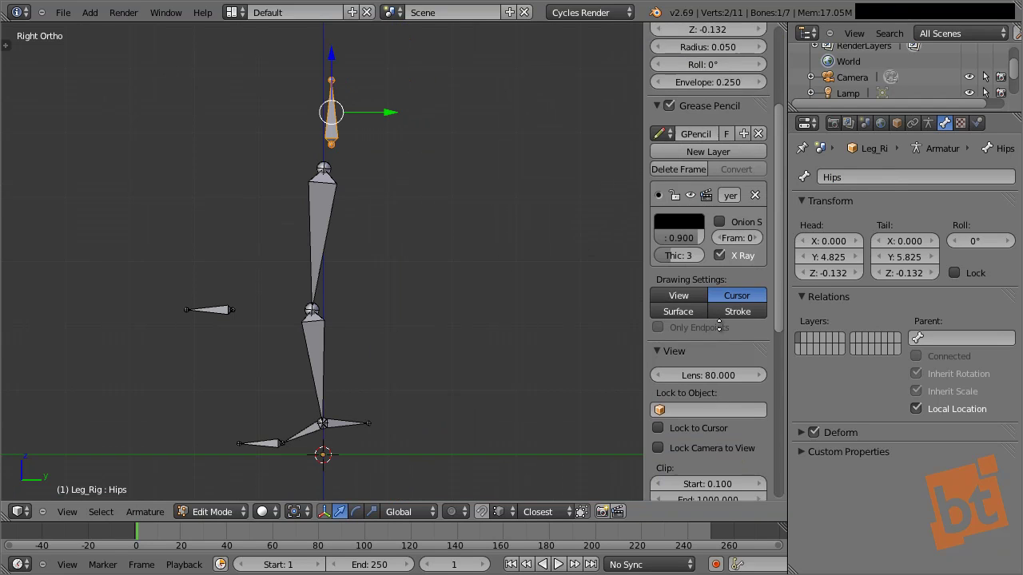
middle_click_drag(712, 380, 704, 180)
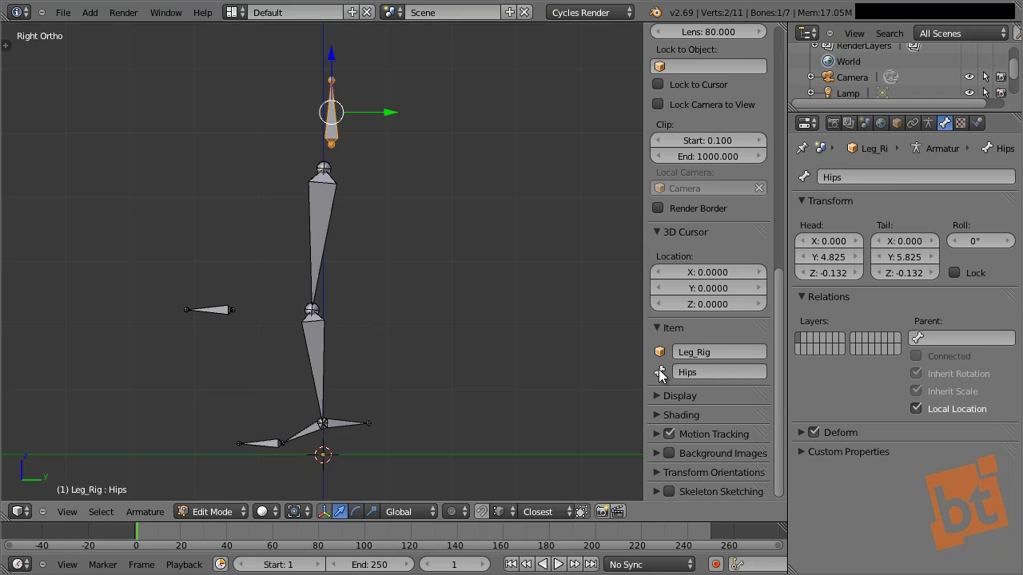
right_click(327, 201)
left_click(710, 371)
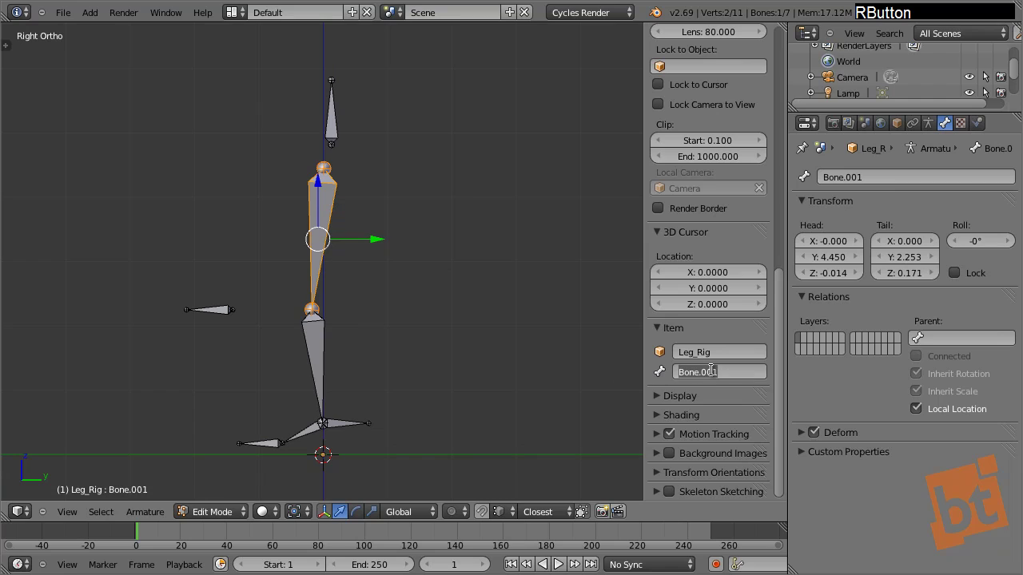
type("Leg")
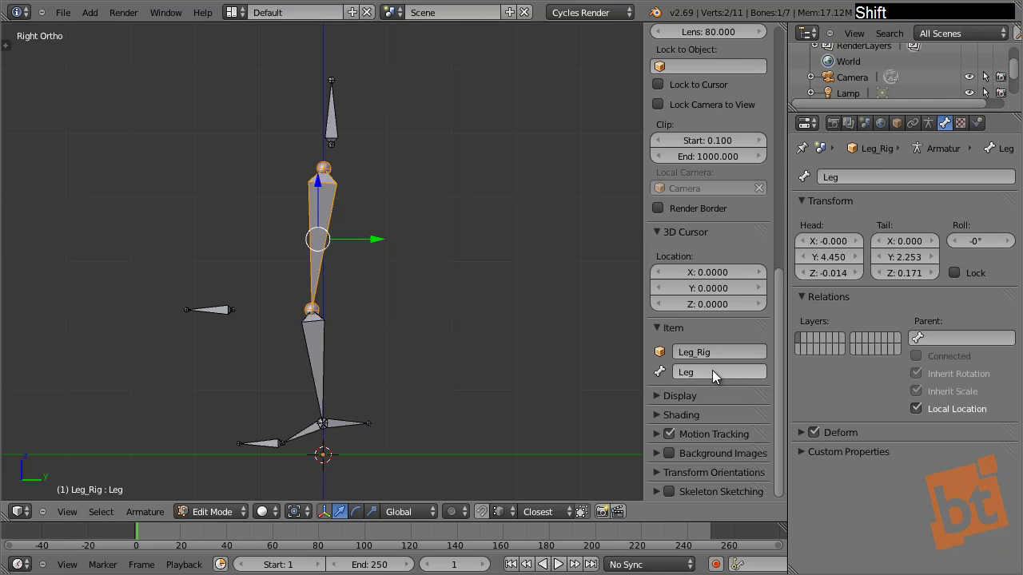
key("Return")
Rename the lower leg bone between the knee and the ankle as Ankle.
right_click(307, 340)
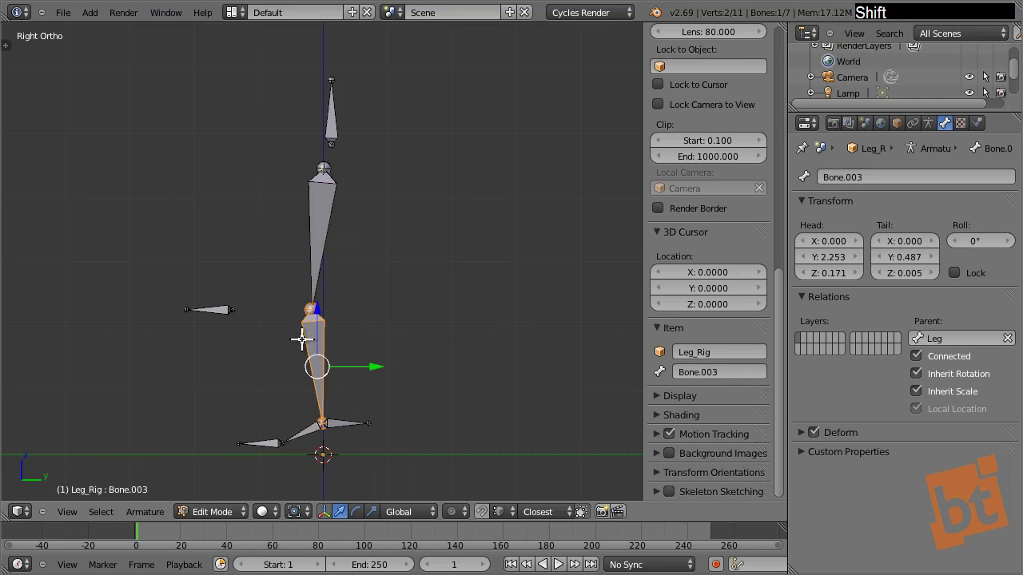
left_click(713, 373)
type("Ank")
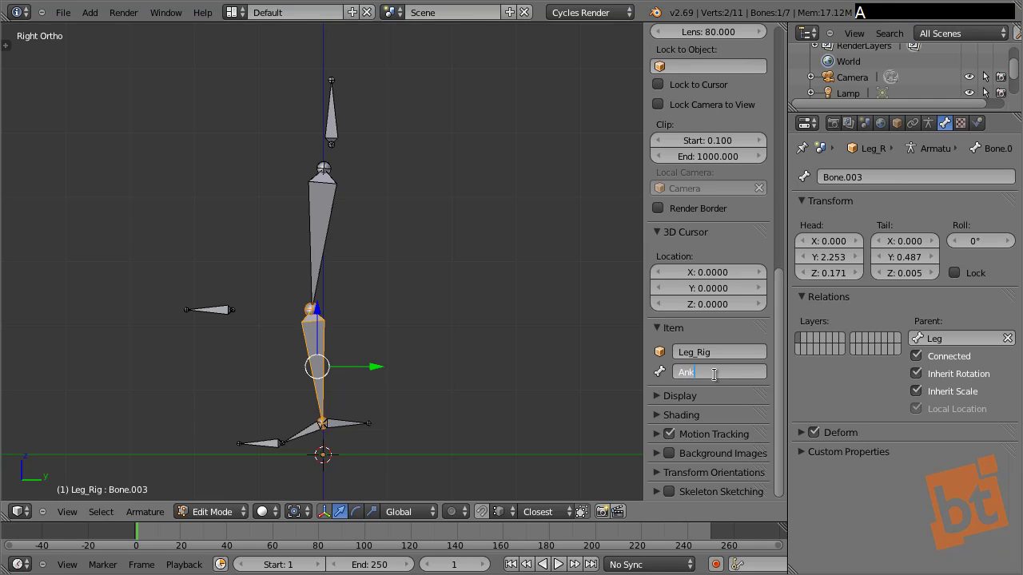
type("le")
key("Return")
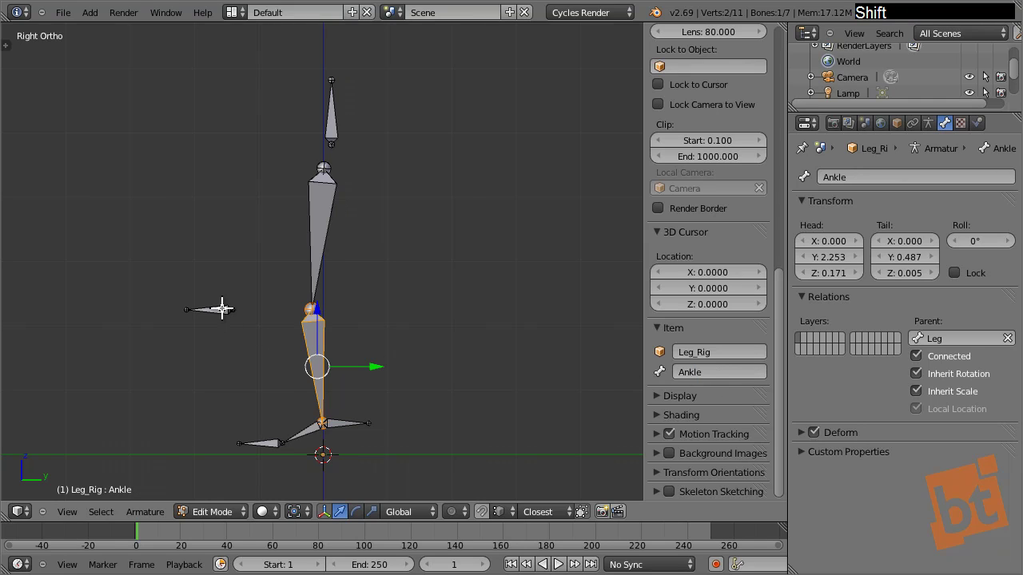
Rename the separate bone in front of the knee as IK_Pole and the one behind the ankle as IK_Target.
right_click(217, 309)
left_click(718, 372)
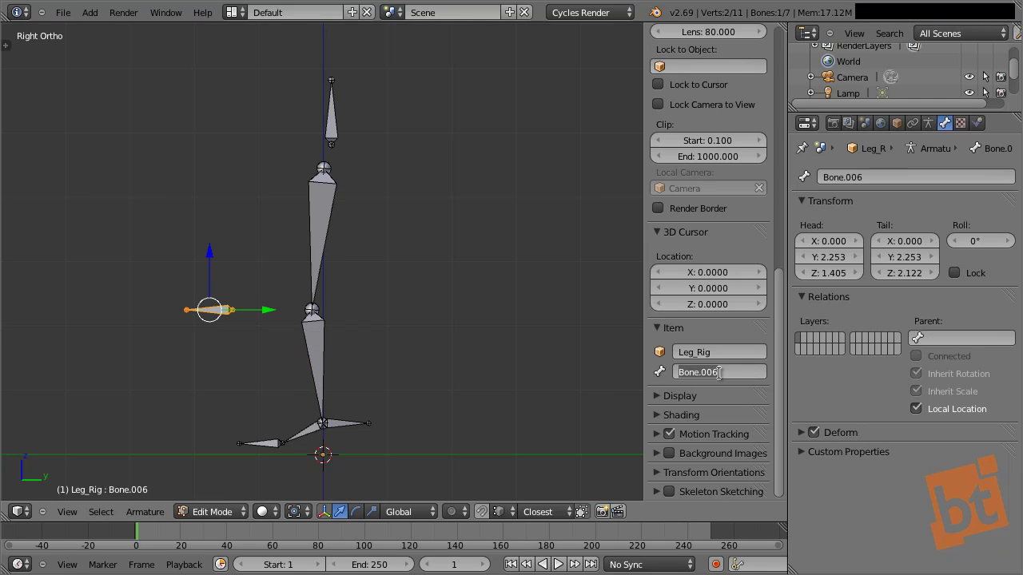
type("IK_Pole")
key("Return")
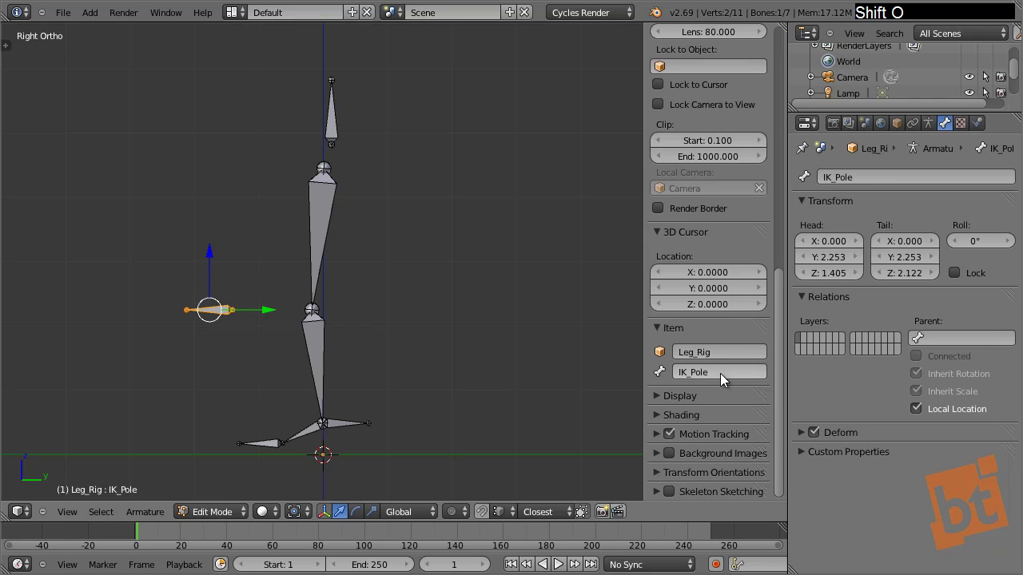
right_click(352, 423)
left_click(727, 371)
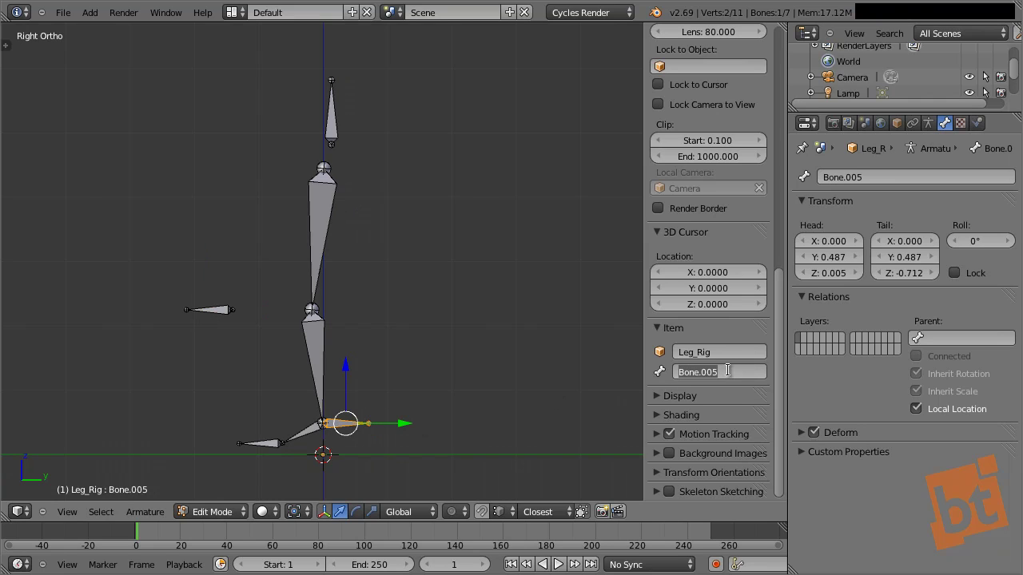
type("IK")
type("_Target")
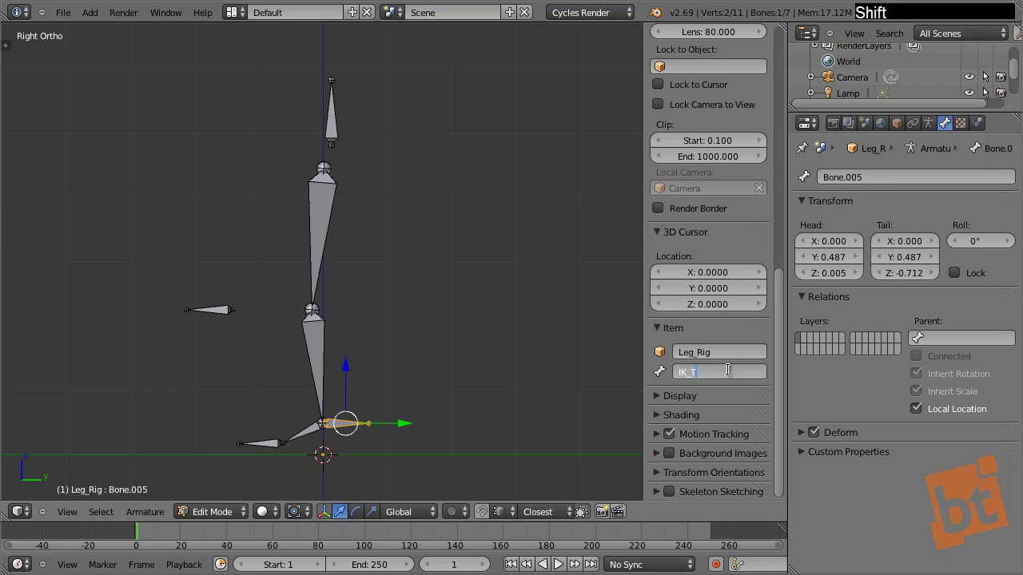
key("Return")
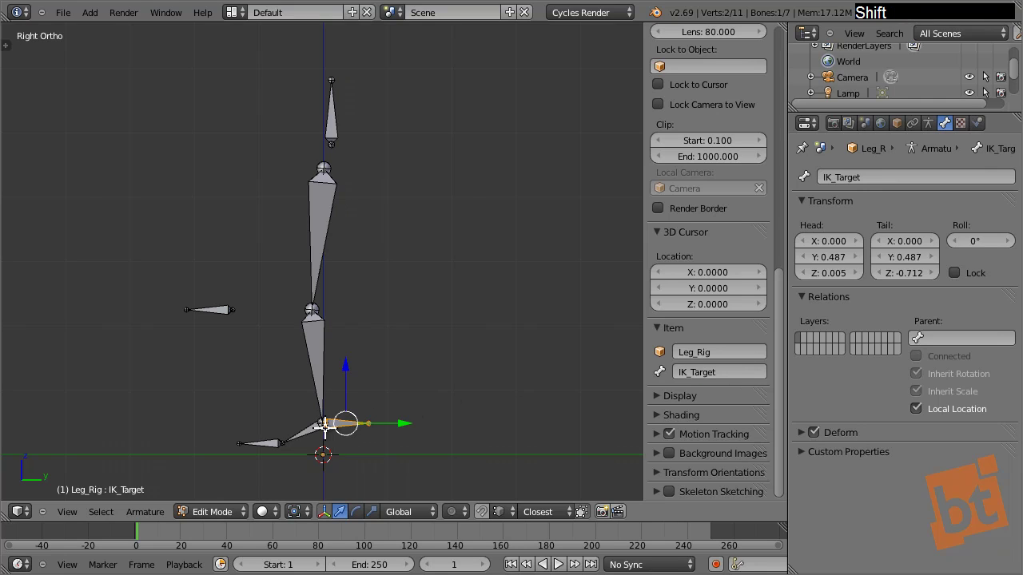
Rename the bone running forward from the ankle as Foot and the bone at its tip as Toe.
right_click(308, 431)
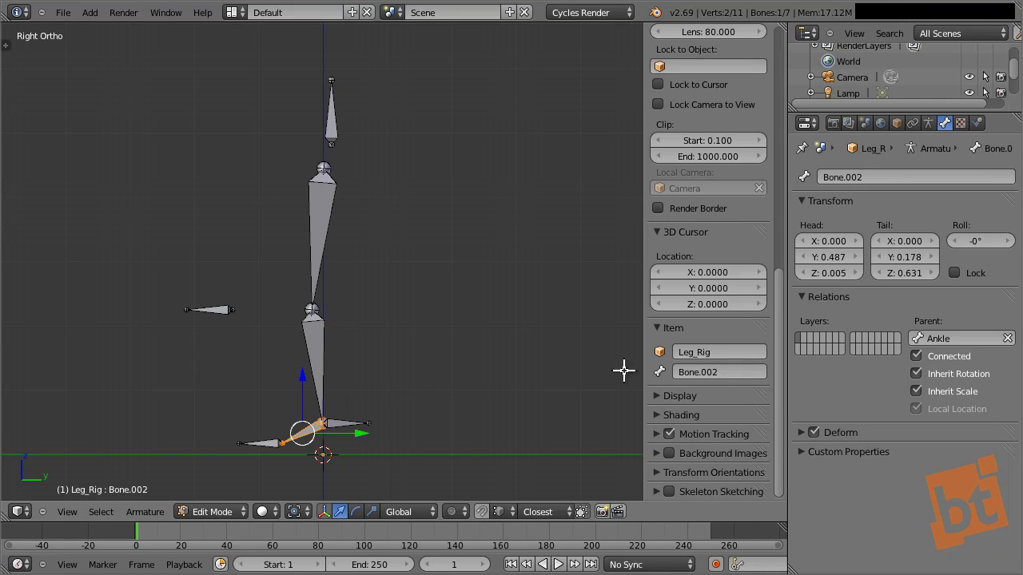
left_click(730, 363)
type("Foot")
key("Return")
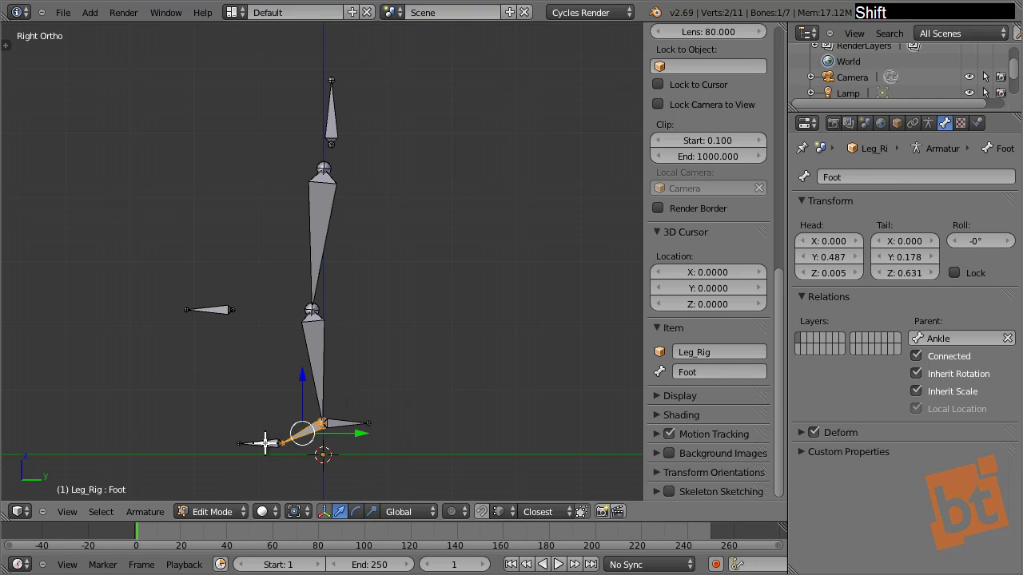
right_click(264, 442)
left_click(727, 369)
type("Toe")
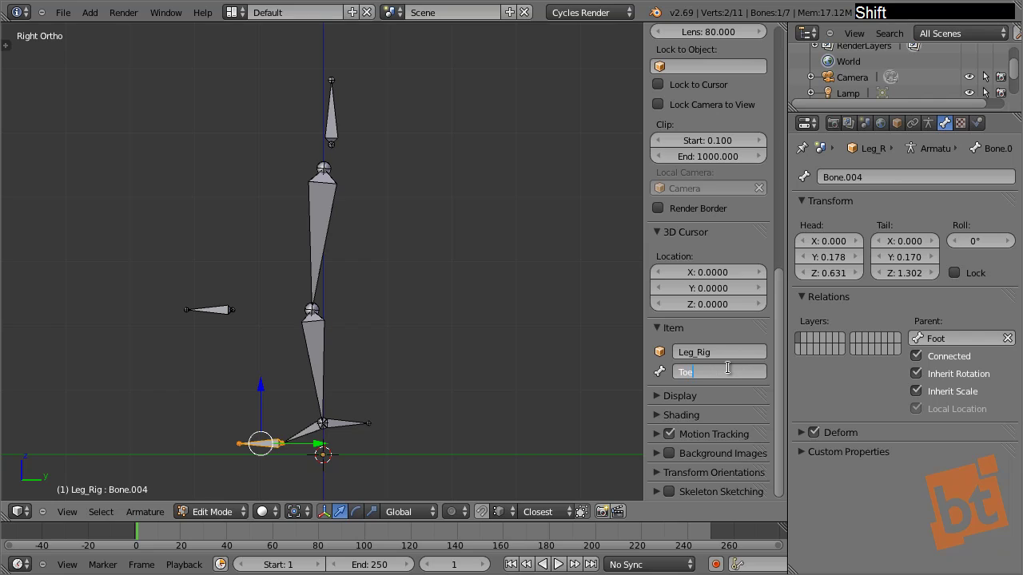
key("Return")
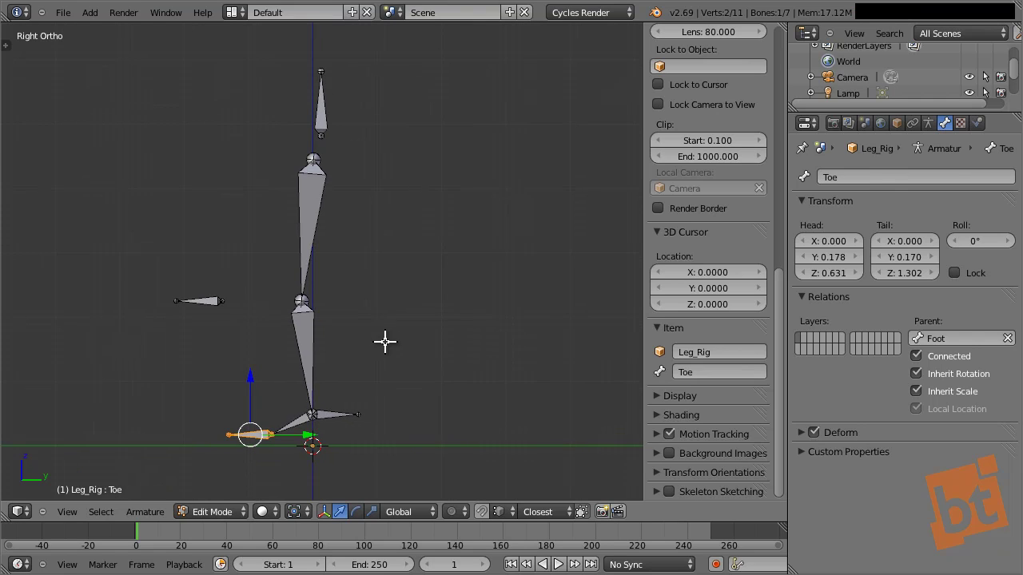
Leave Edit Mode and switch the Leg_Rig armature to Pose Mode.
scroll(313, 370, "up", 1)
key("Tab")
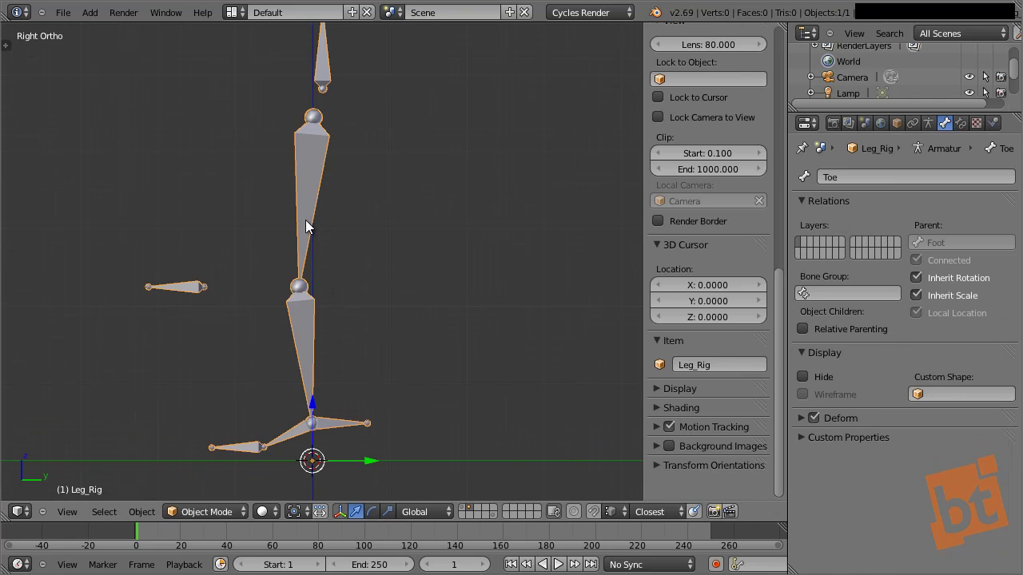
key("ctrl+Tab")
key("ctrl")
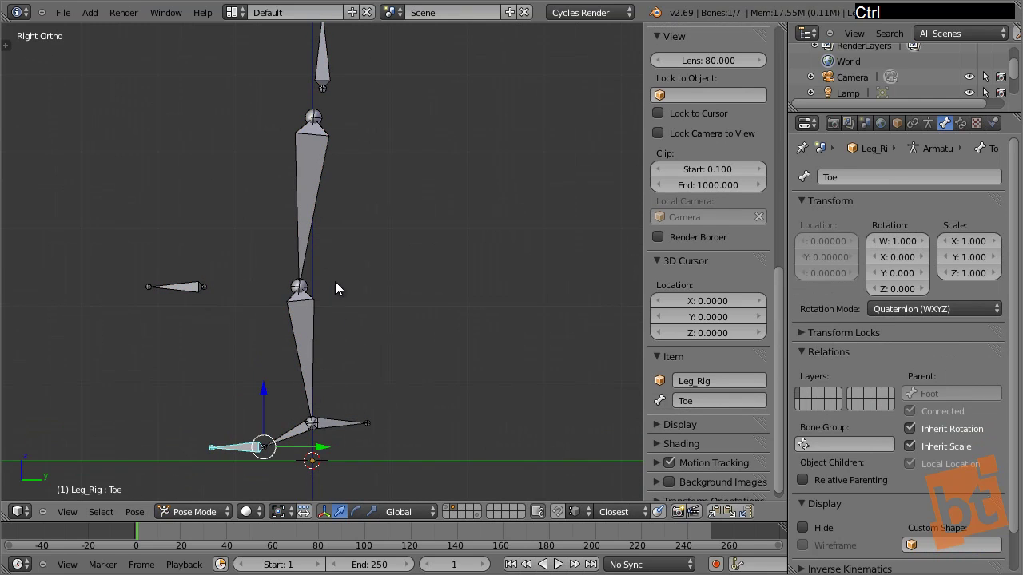
scroll(334, 281, "down", 3, "ctrl")
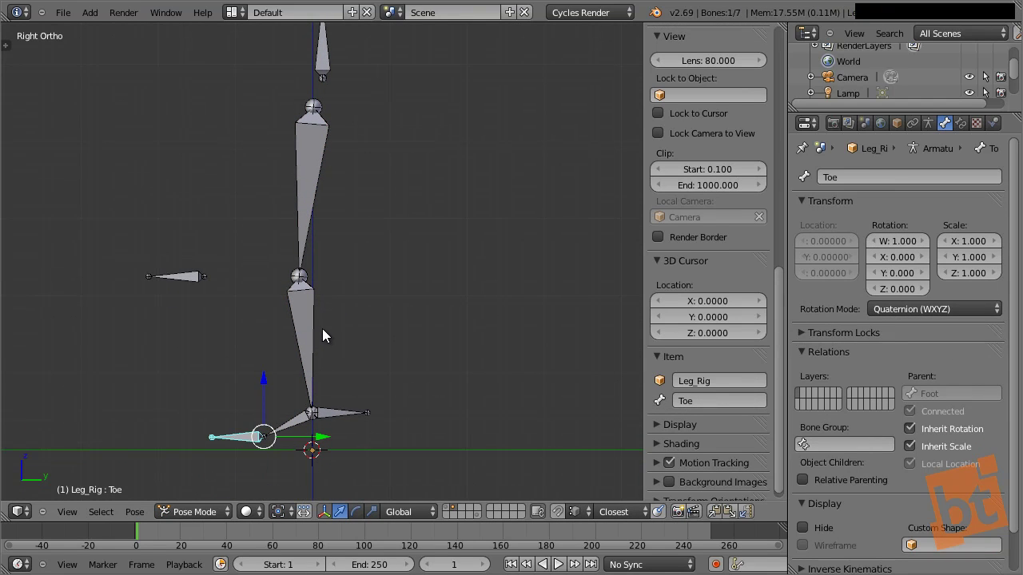
middle_click_drag(324, 341, 322, 350, "shift")
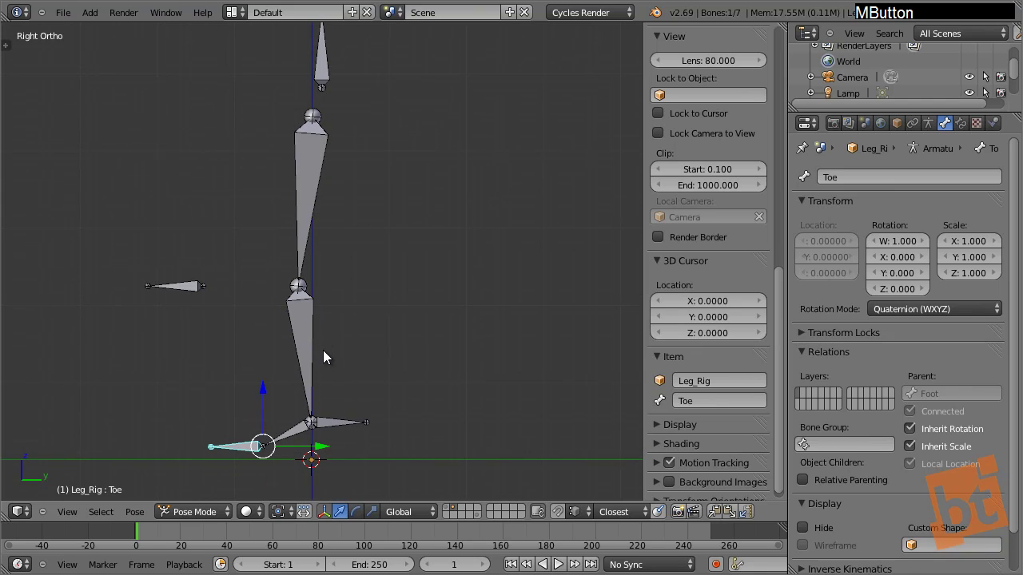
Check the chain to be posed by selecting the Leg, Ankle, Foot and Toe bones in turn.
right_click(306, 153)
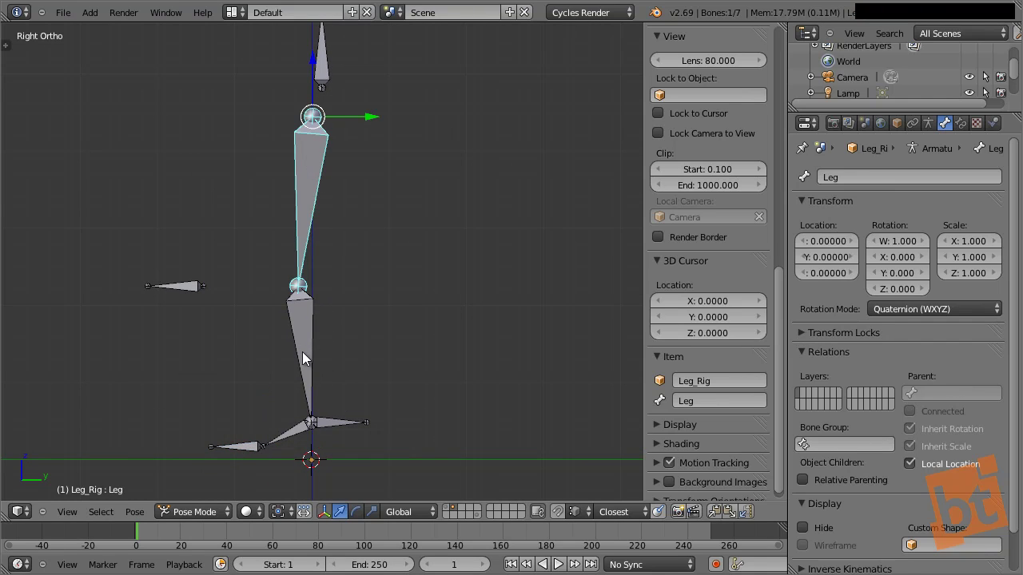
right_click(302, 352)
right_click(312, 185)
right_click(301, 348)
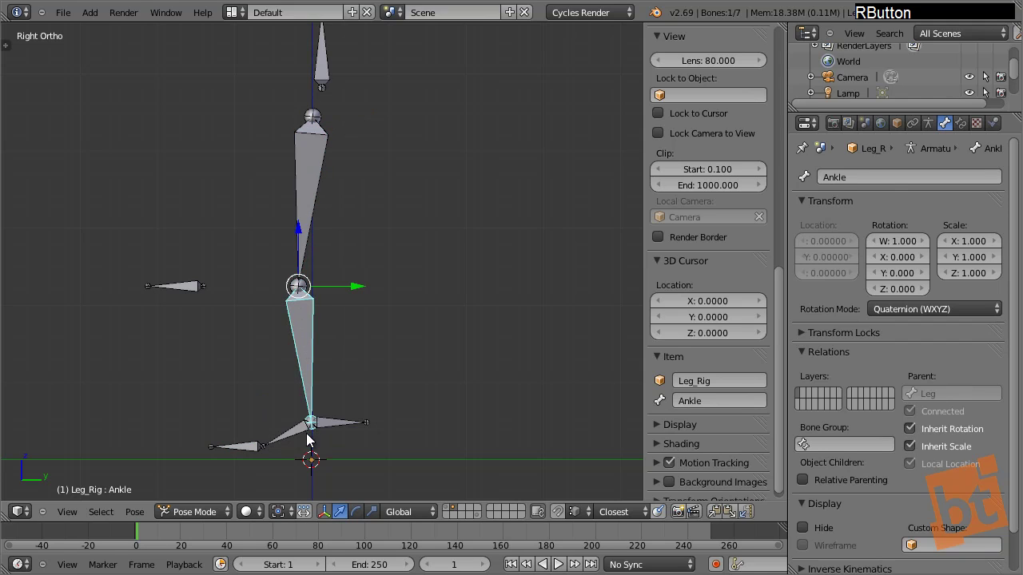
right_click(283, 435)
right_click(240, 447)
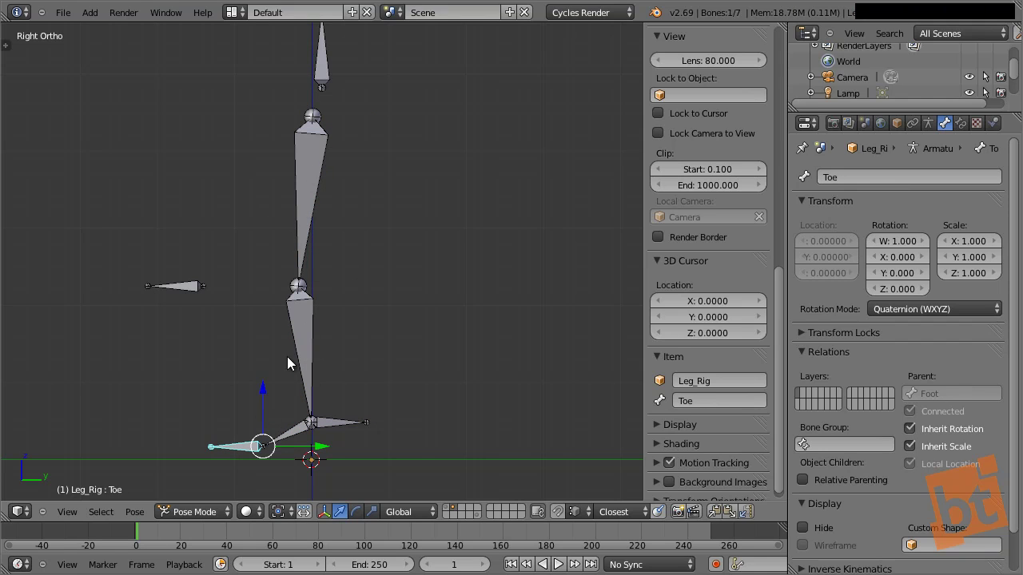
Rotate the Leg bone forward by about 43° and rotate the Ankle bone backward to bend the knee.
right_click(313, 150)
key("r")
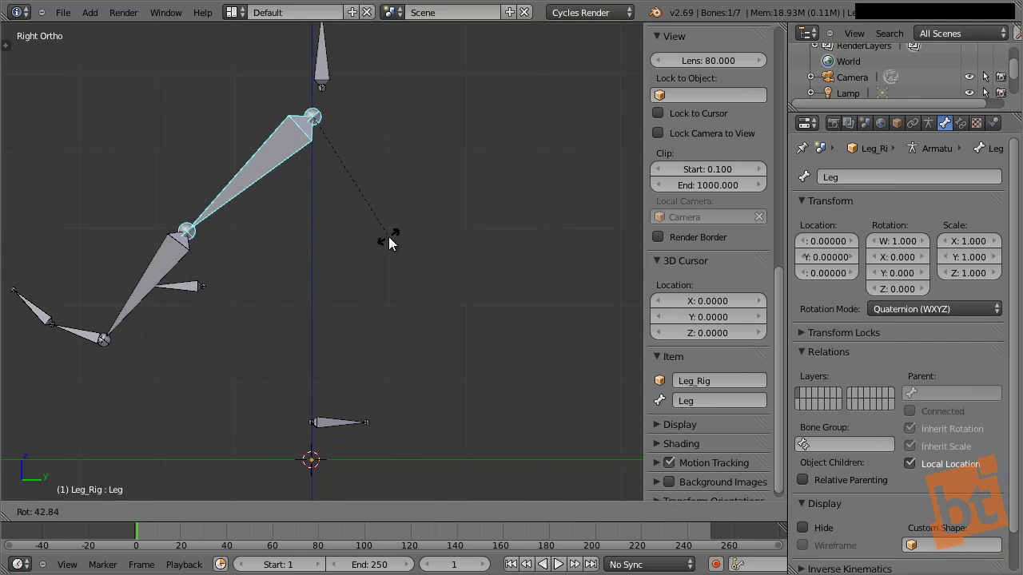
left_click(388, 238)
right_click(142, 267)
key("r")
left_click(349, 164)
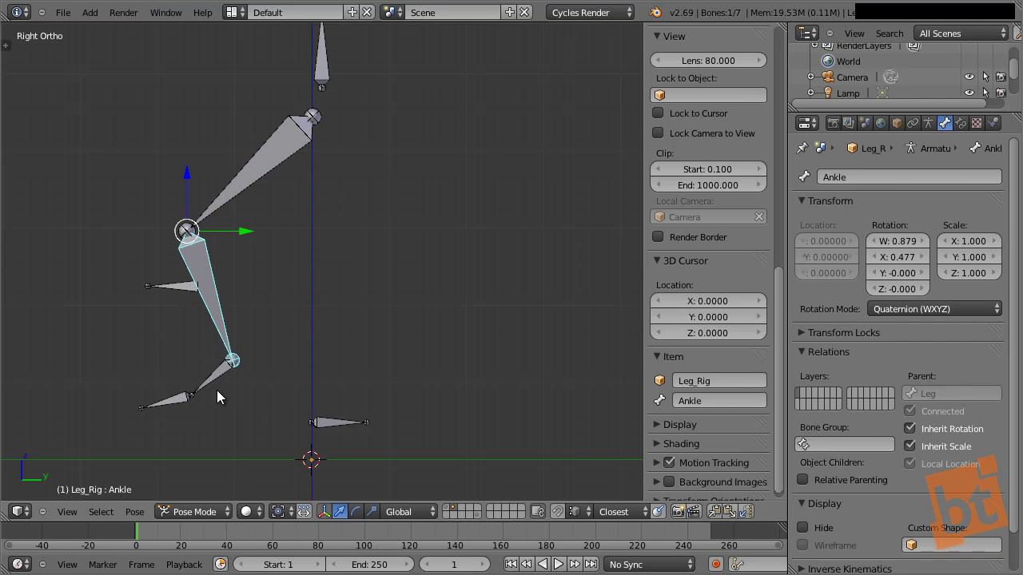
Rotate the Foot bone upward at the ankle and tilt the Toe bone slightly up from it.
right_click(214, 379)
key("r")
left_click(263, 393)
right_click(151, 364)
key("r")
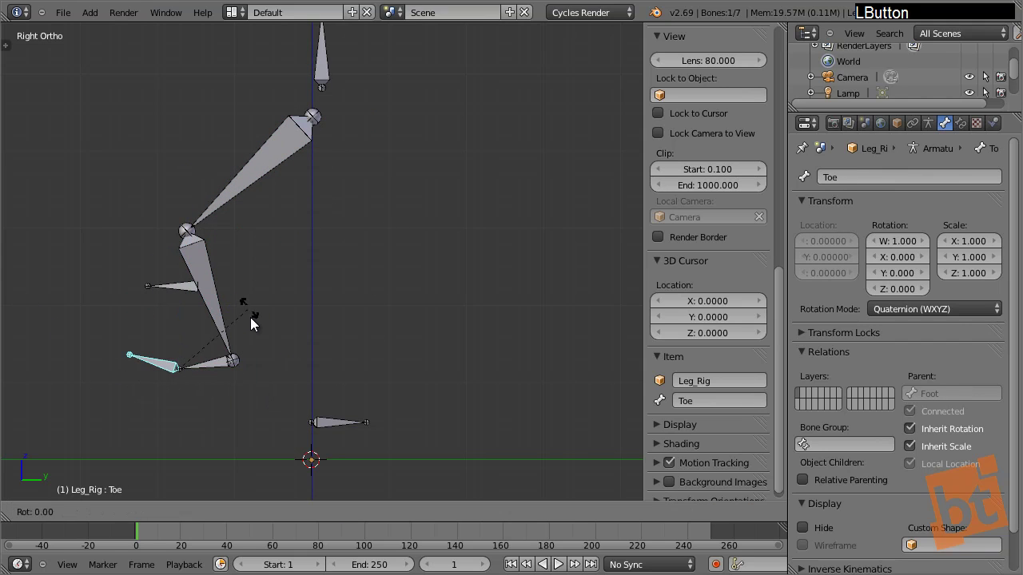
left_click(252, 332)
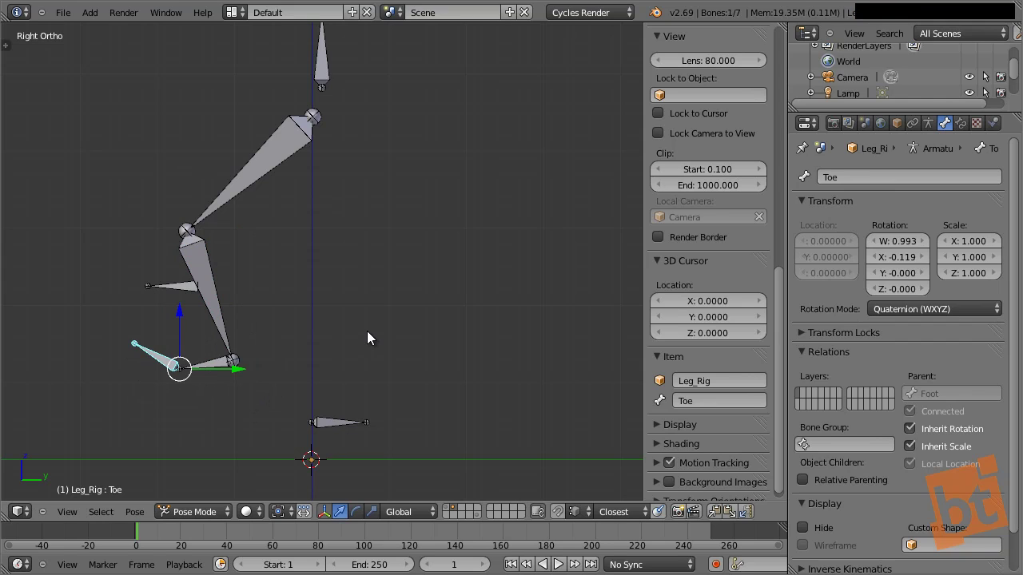
Go back up the chain from the Toe bone to the Leg bone and clear its rotation.
key("bracketleft")
key("bracketleft")
key("bracketleft")
key("alt+r")
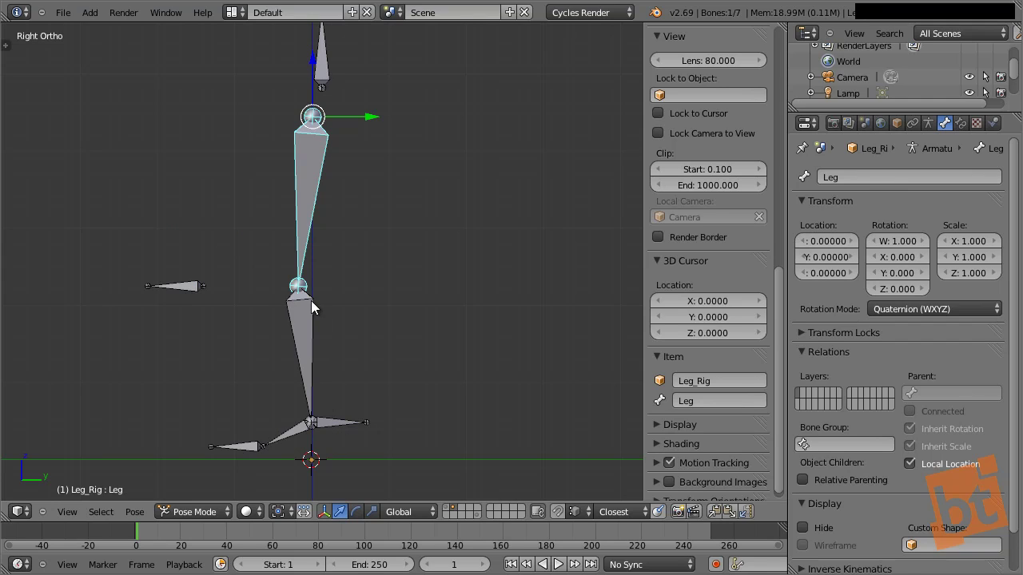
Move the IK_Target bone up and back, behind the leg just below knee height.
right_click(338, 423)
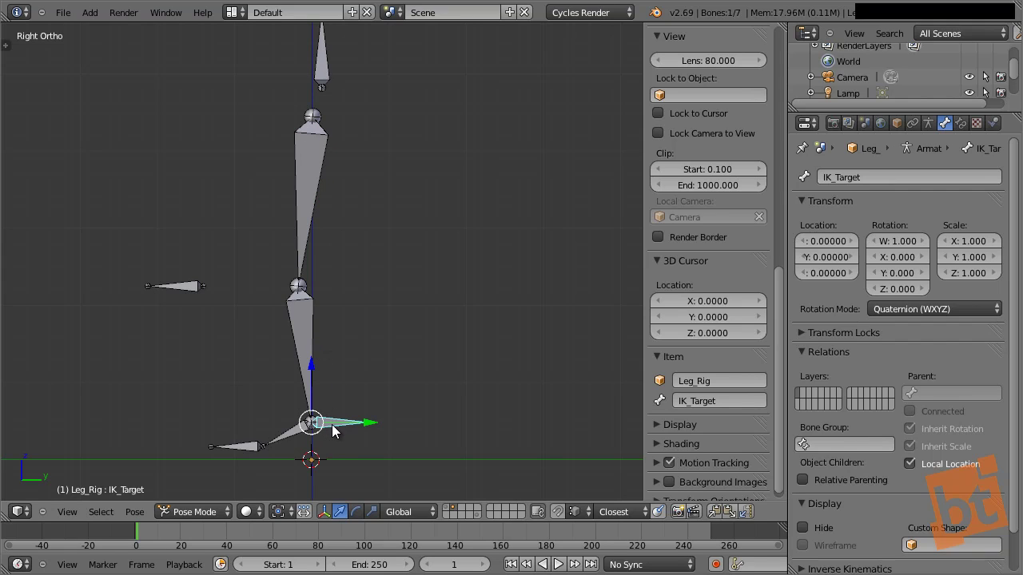
key("g")
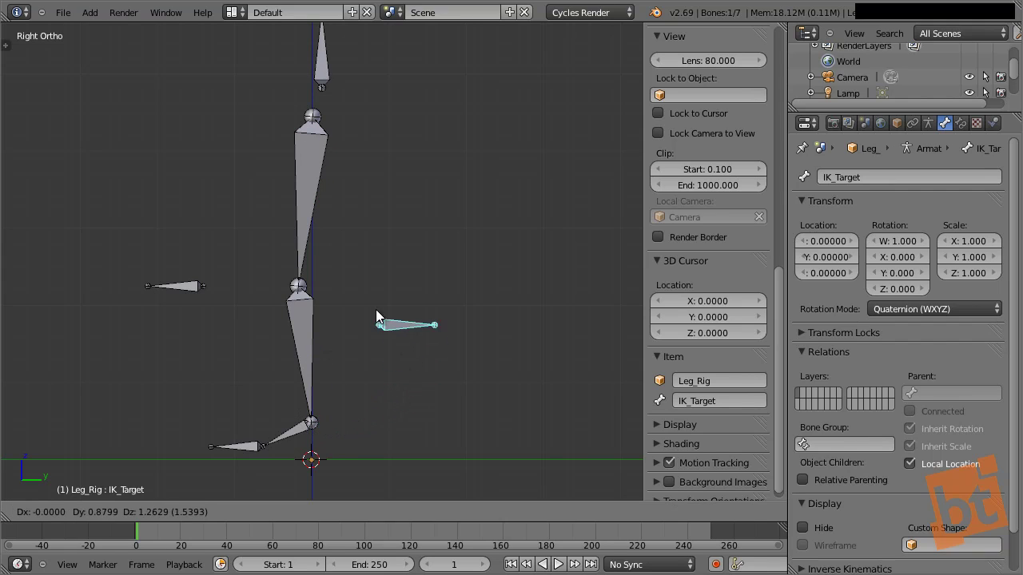
left_click(367, 310)
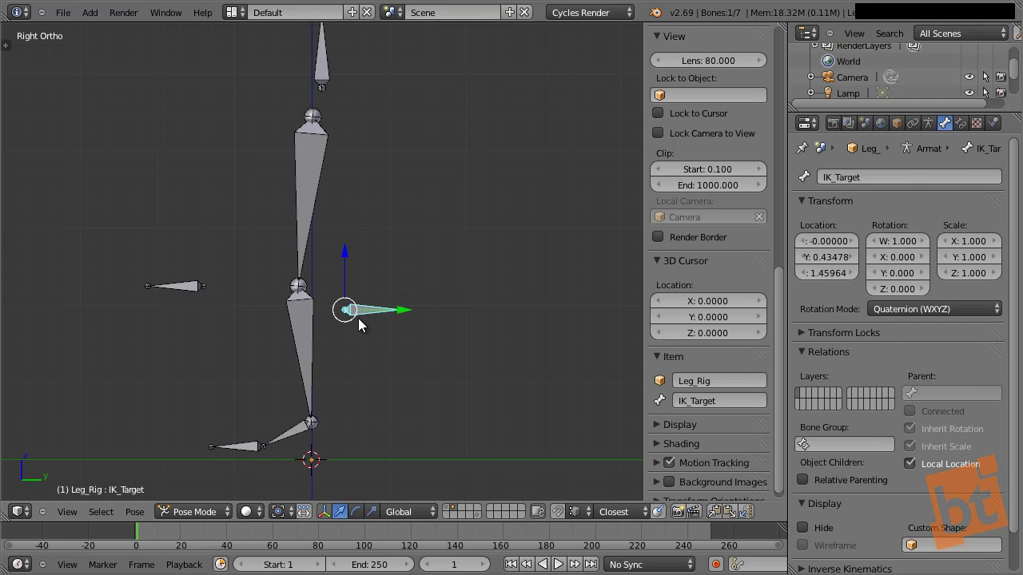
Rotate the Leg bone forward and swing the Ankle bone backward to bend the knee toward IK_Target.
right_click(314, 188)
key("r")
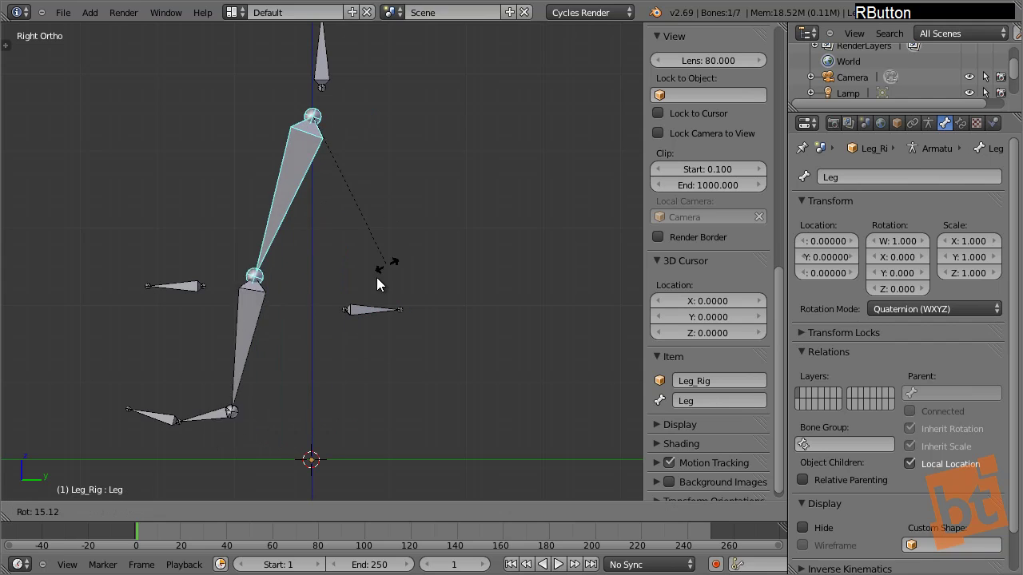
left_click(197, 271)
right_click(201, 272)
key("r")
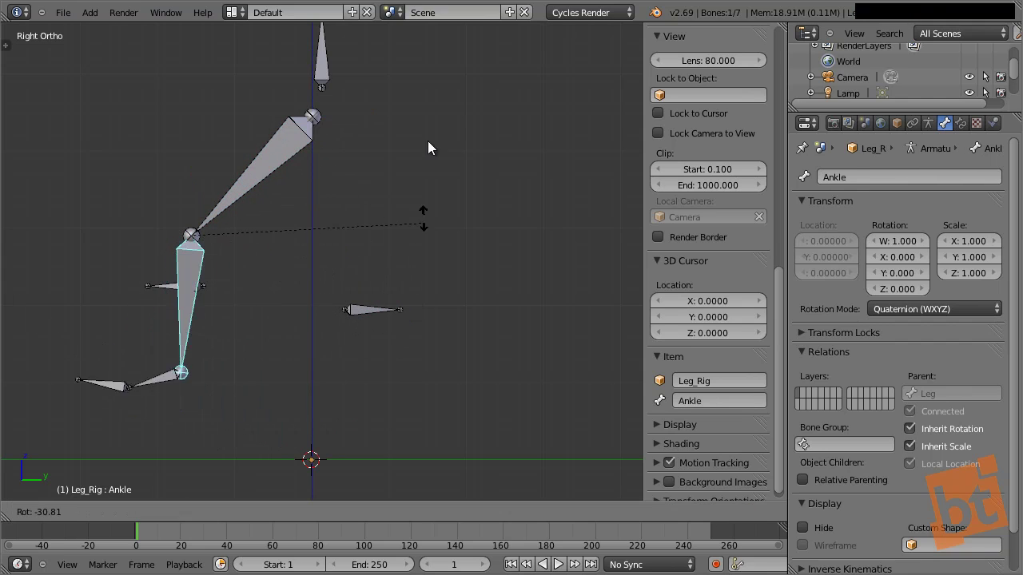
left_click(260, 39)
Adjust the Leg and Ankle rotations until the ankle joint meets the base of the IK_Target bone.
left_click(269, 178)
key("r")
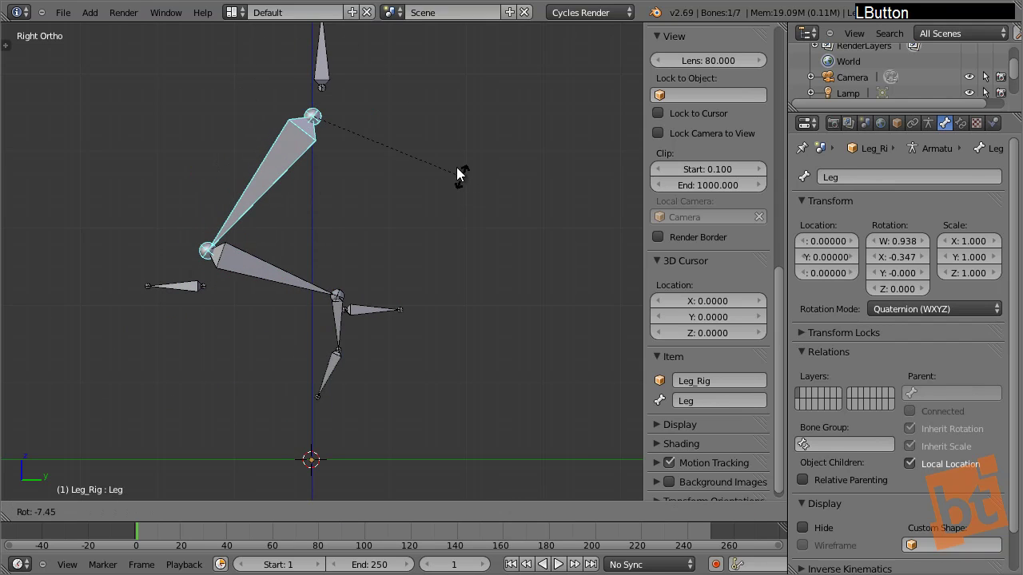
left_click(331, 247)
left_click(288, 275)
key("r")
left_click(404, 244)
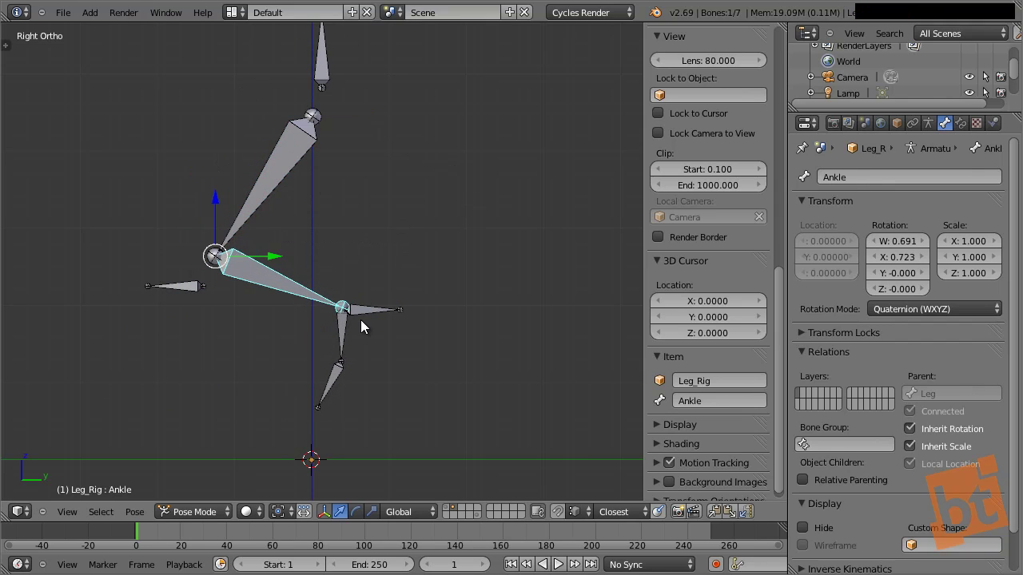
left_click(364, 312)
Clear the location and rotation of all bones in the rig and deselect them.
key("a")
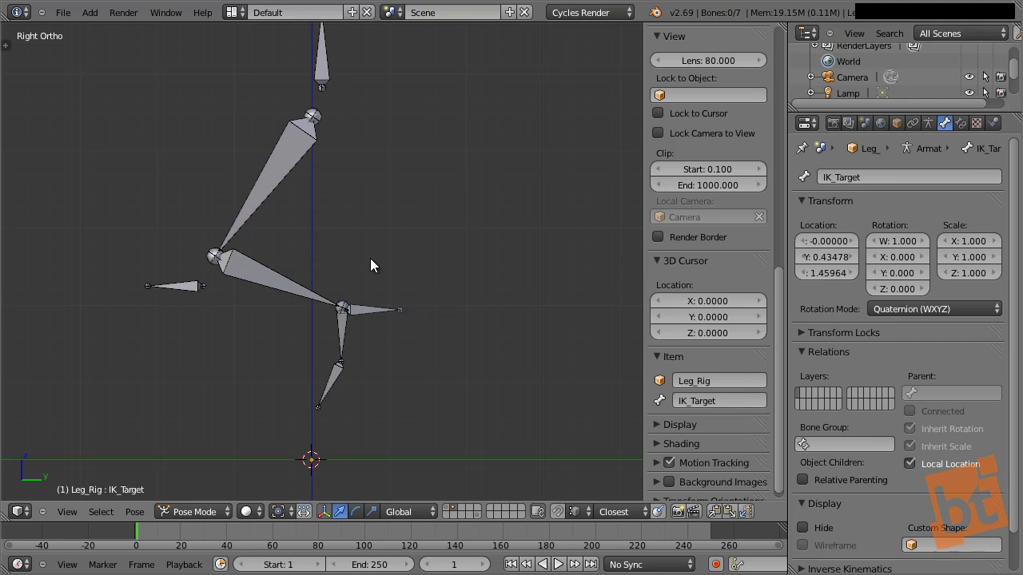
key("a")
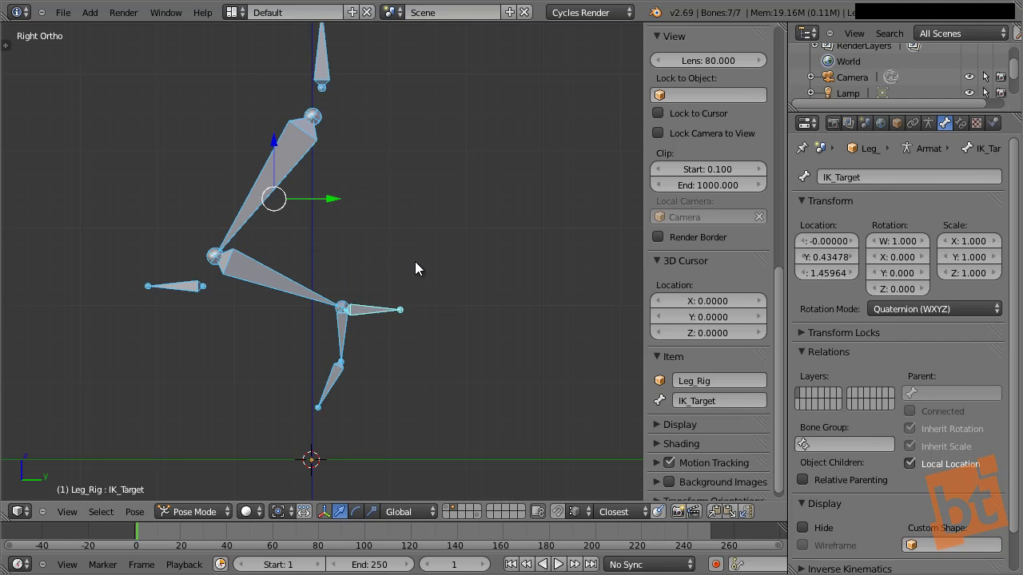
key("alt+g")
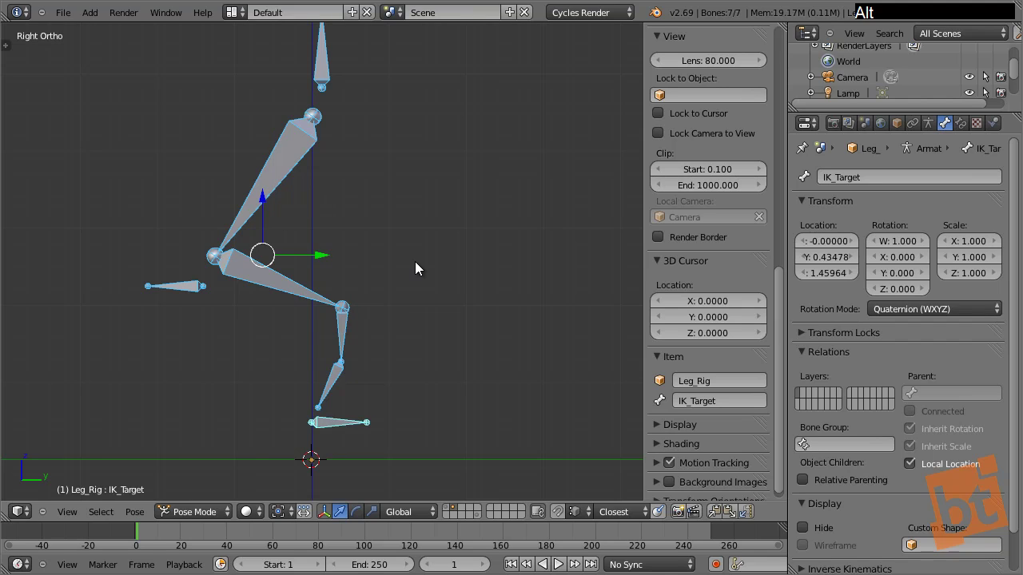
key("alt+r")
key("a")
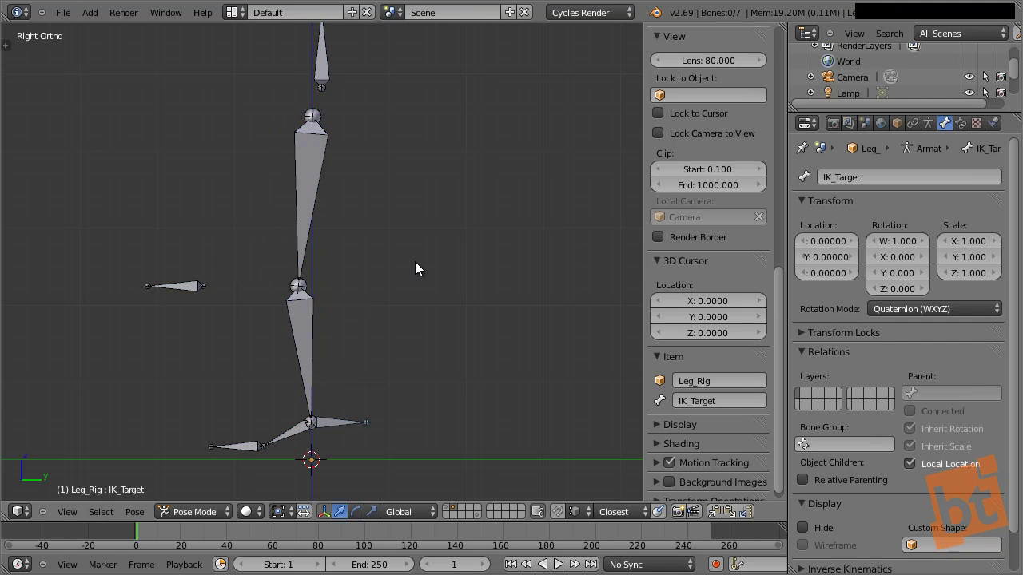
Add an Inverse Kinematics bone constraint to the Ankle bone.
right_click(327, 421)
right_click(307, 281)
right_click(308, 316)
right_click(308, 312)
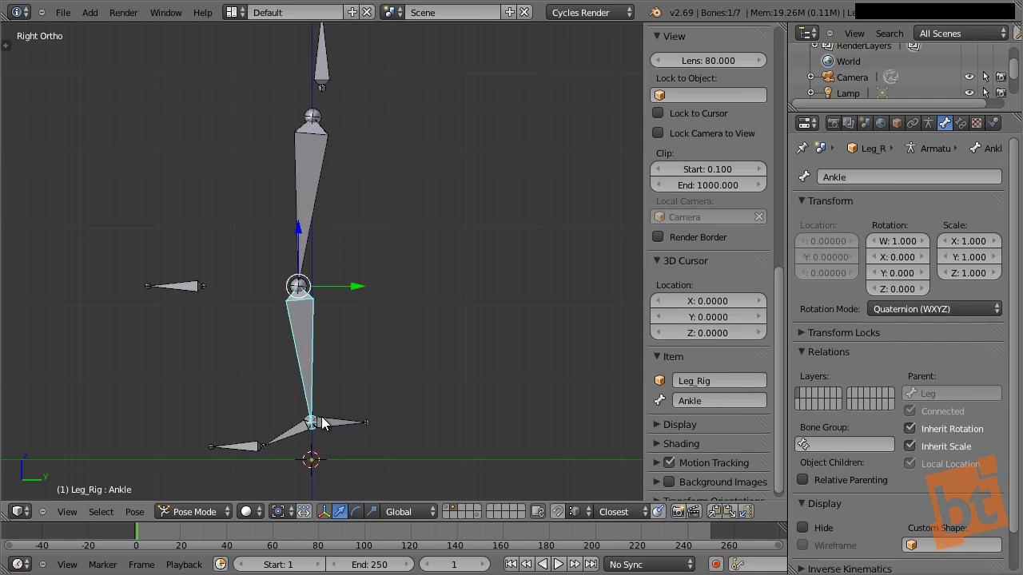
right_click(311, 362)
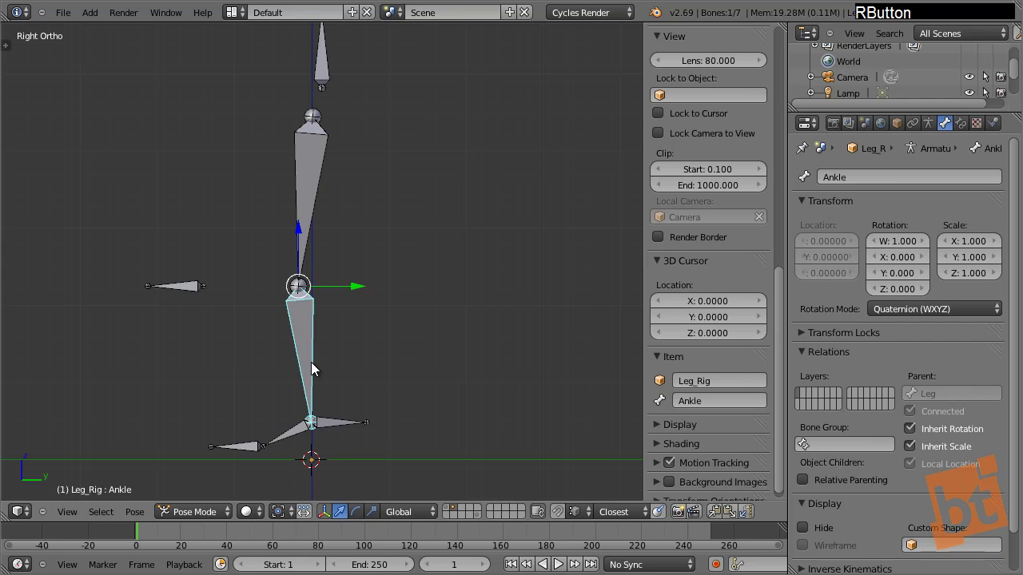
middle_click_drag(317, 372, 330, 359, "shift")
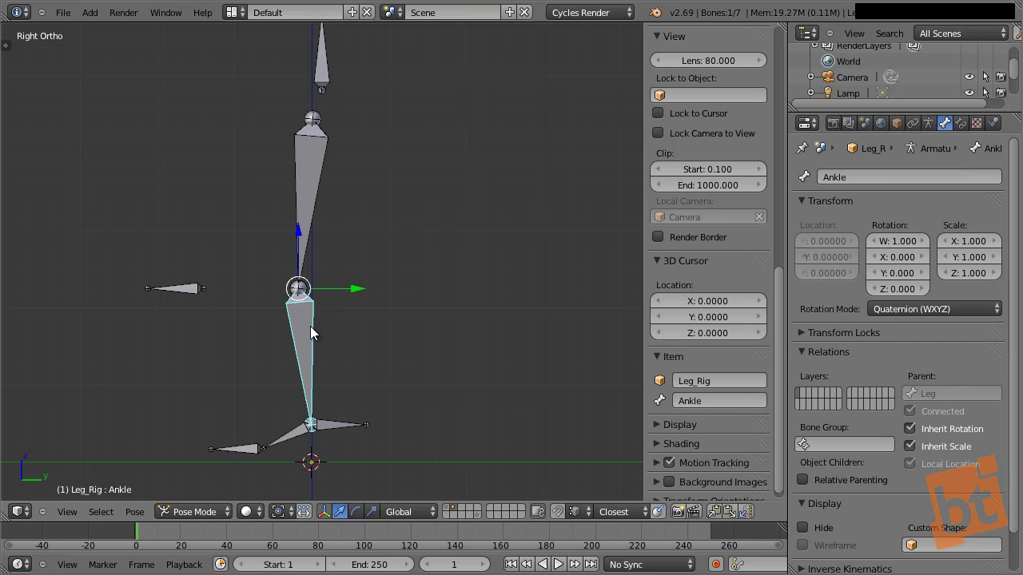
left_click(958, 122)
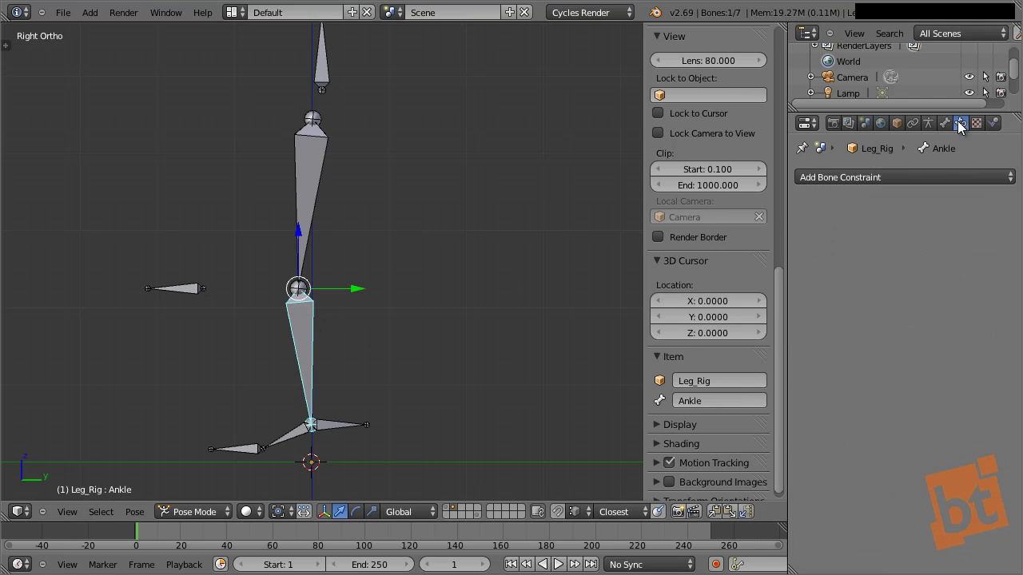
left_click(921, 172)
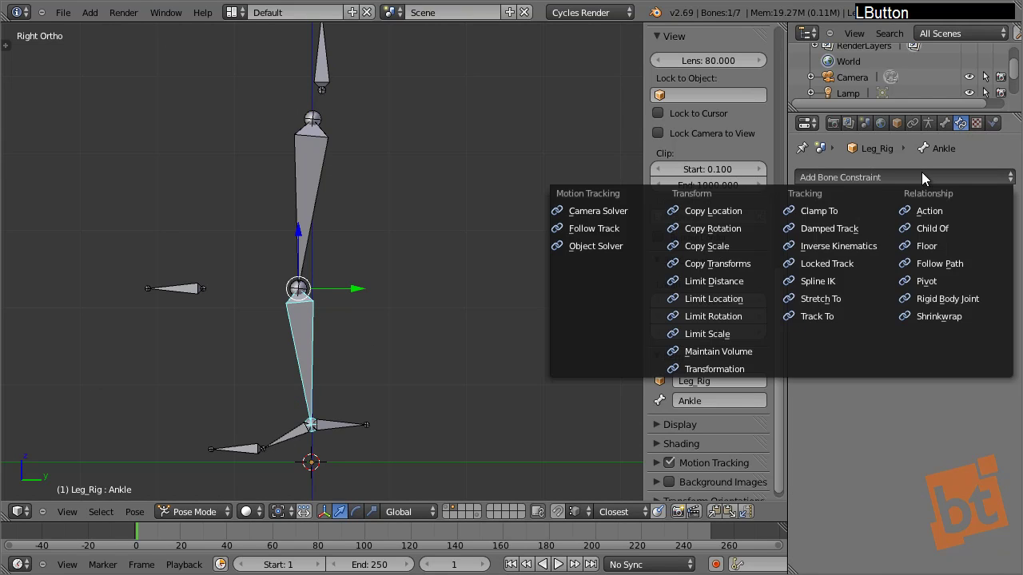
left_click(835, 248)
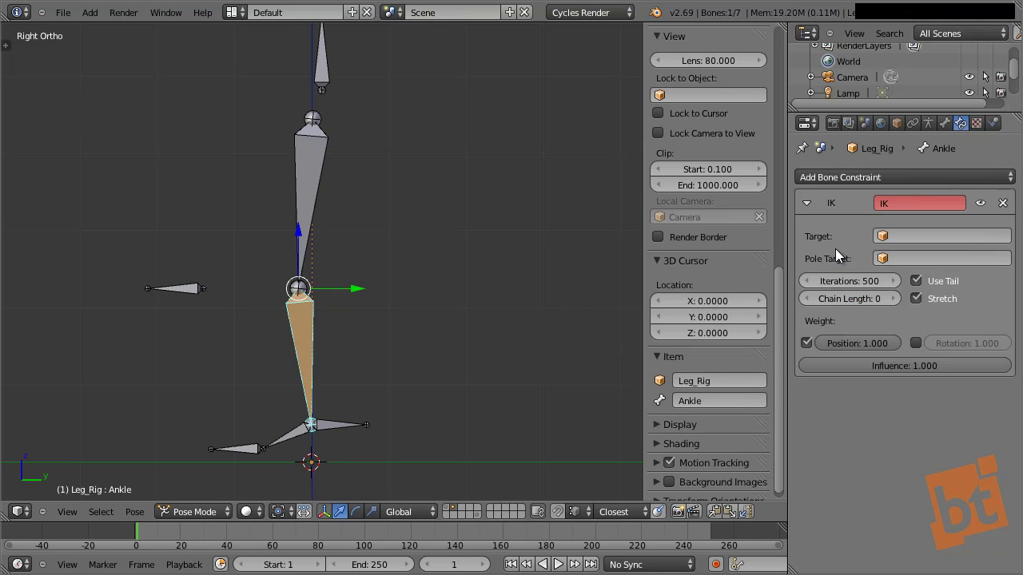
Rename the Ankle bone's IK constraint to Leg_IK.
left_click(898, 202)
type("leg_IK")
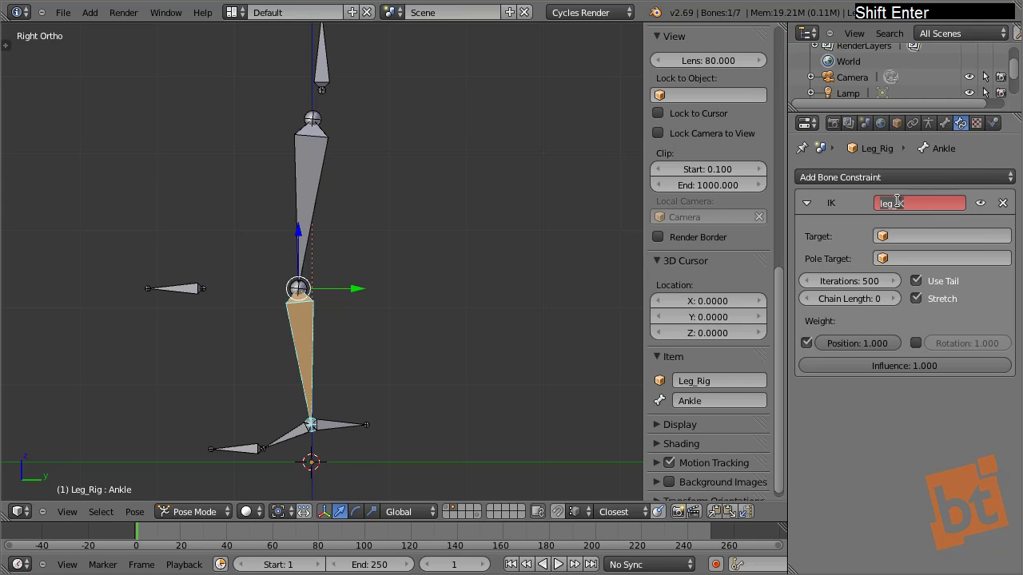
double_click(897, 201)
type("Leg")
key("Return")
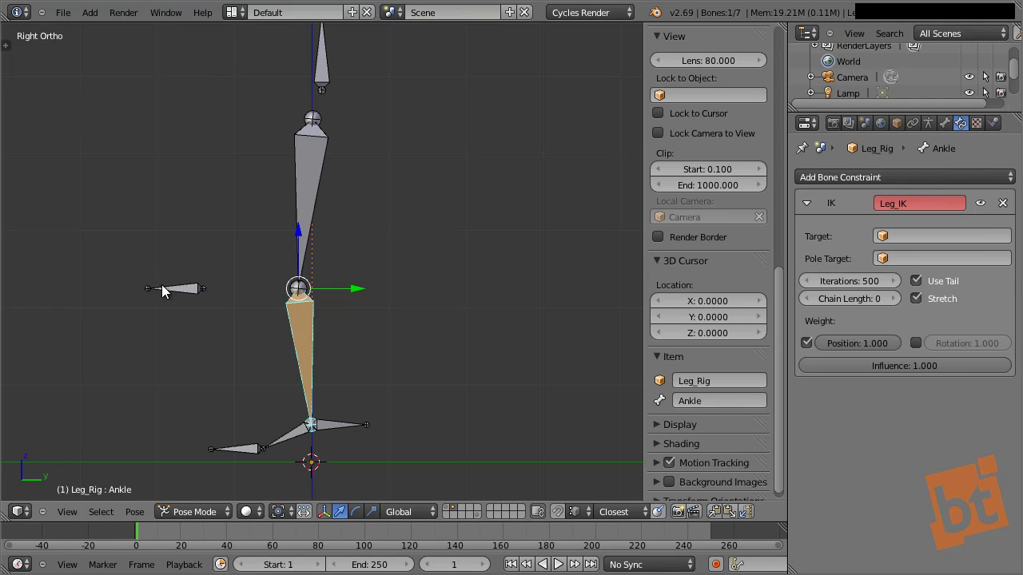
Set the Ankle bone's Leg_IK constraint target to Leg_Rig with IK_Target as the target bone.
right_click(188, 294)
right_click(334, 423)
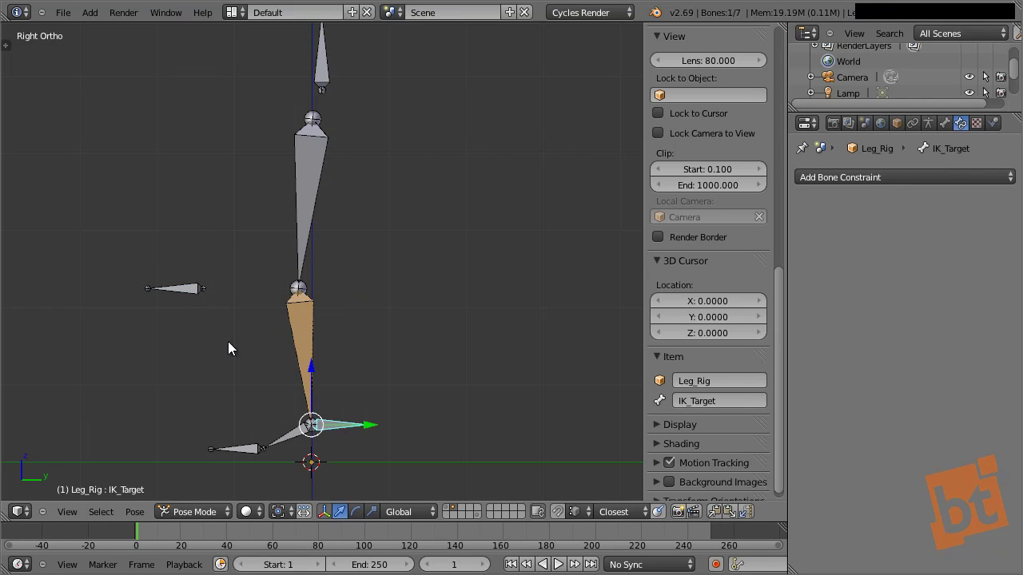
right_click(171, 286)
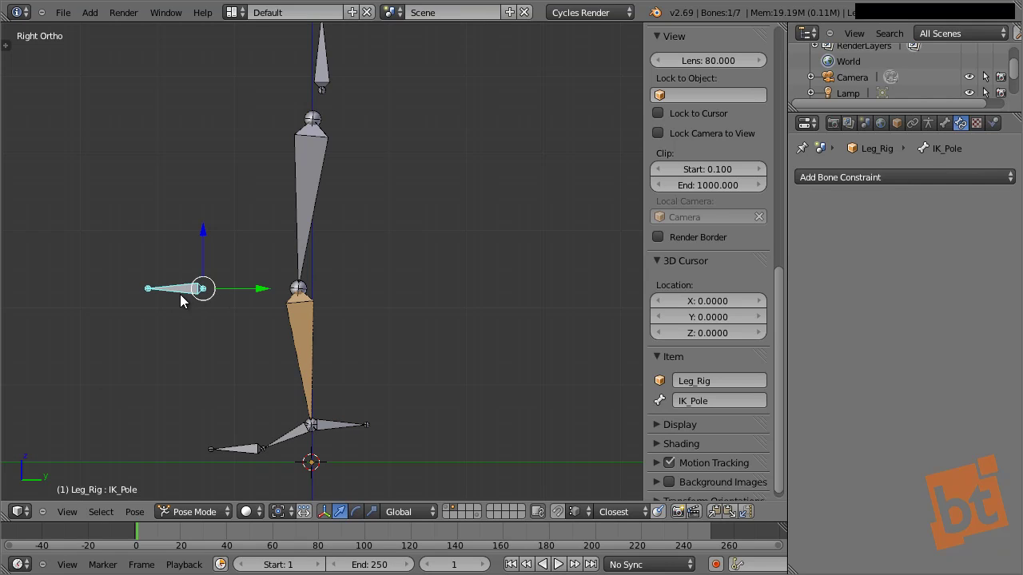
right_click(342, 435)
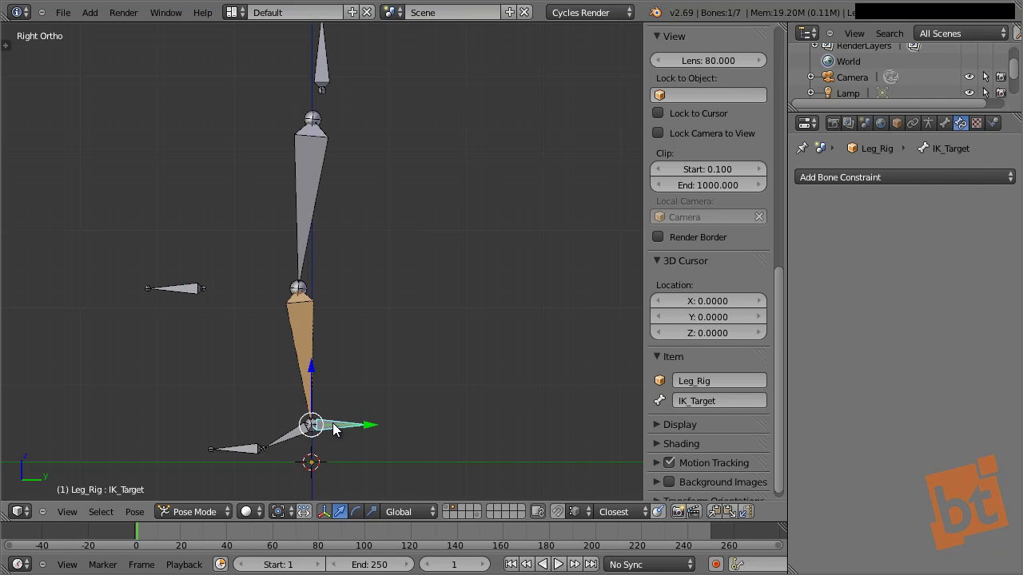
right_click(312, 364)
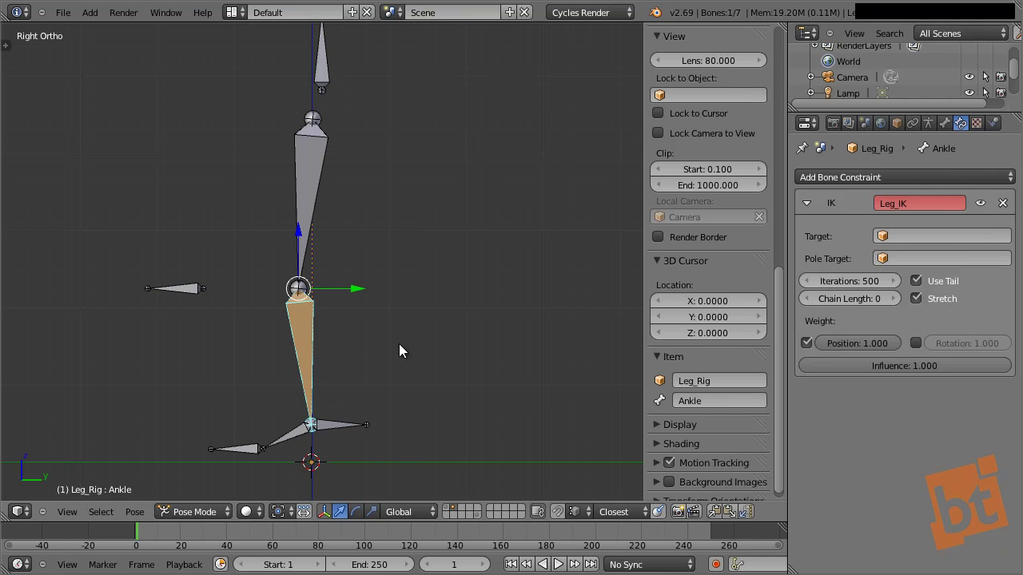
left_click(912, 236)
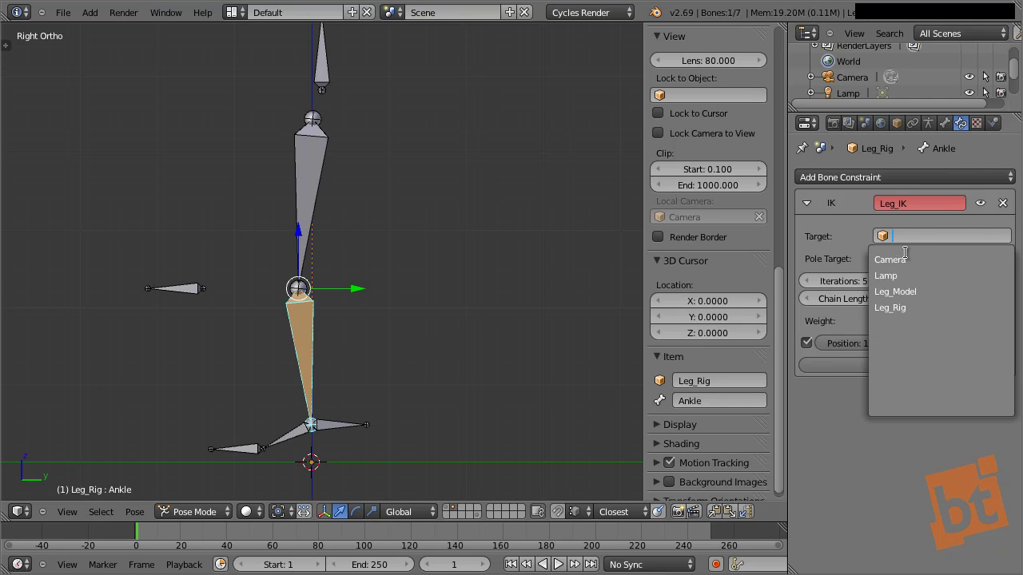
left_click(917, 309)
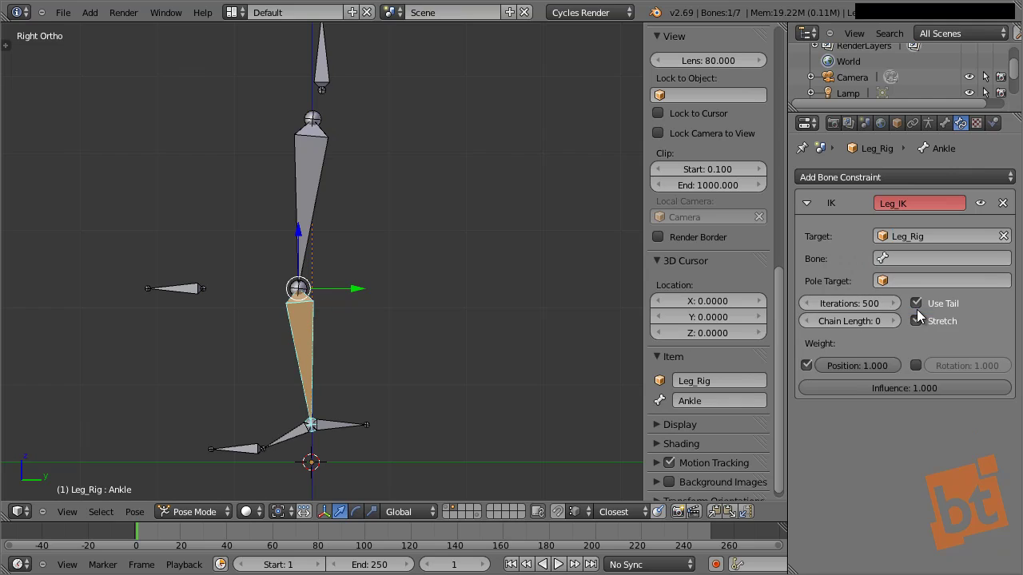
left_click(902, 260)
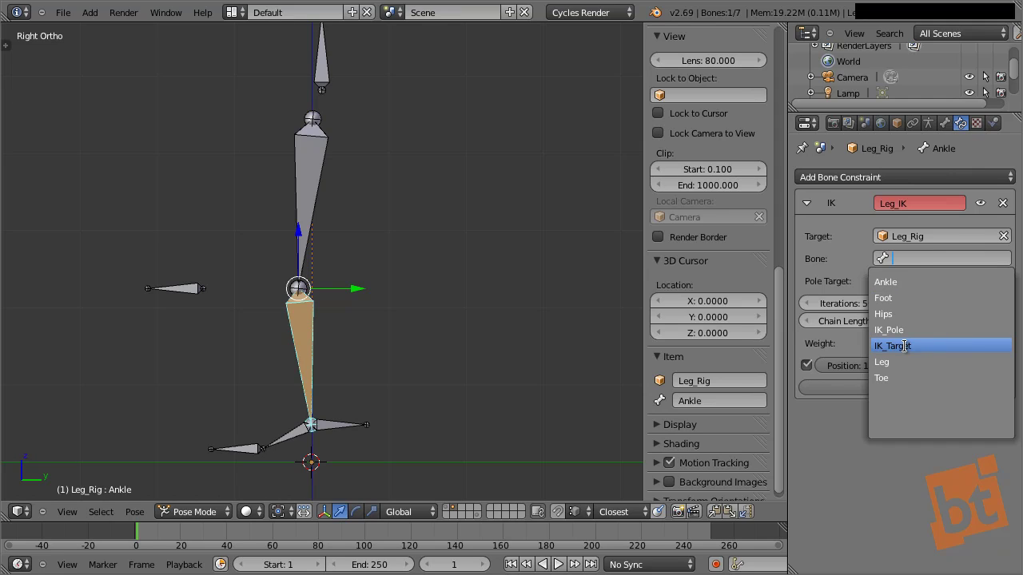
type("targe")
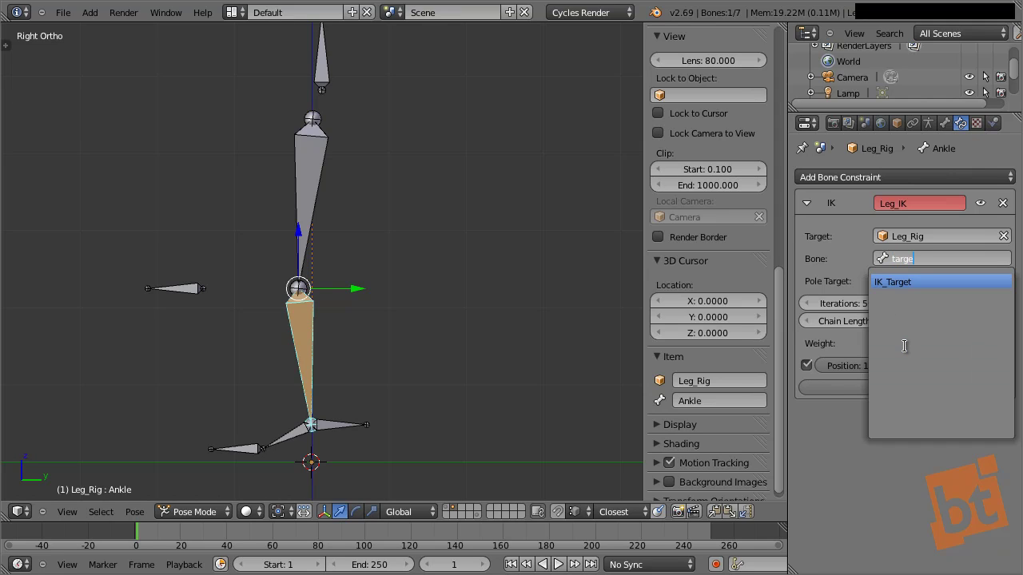
key("Return")
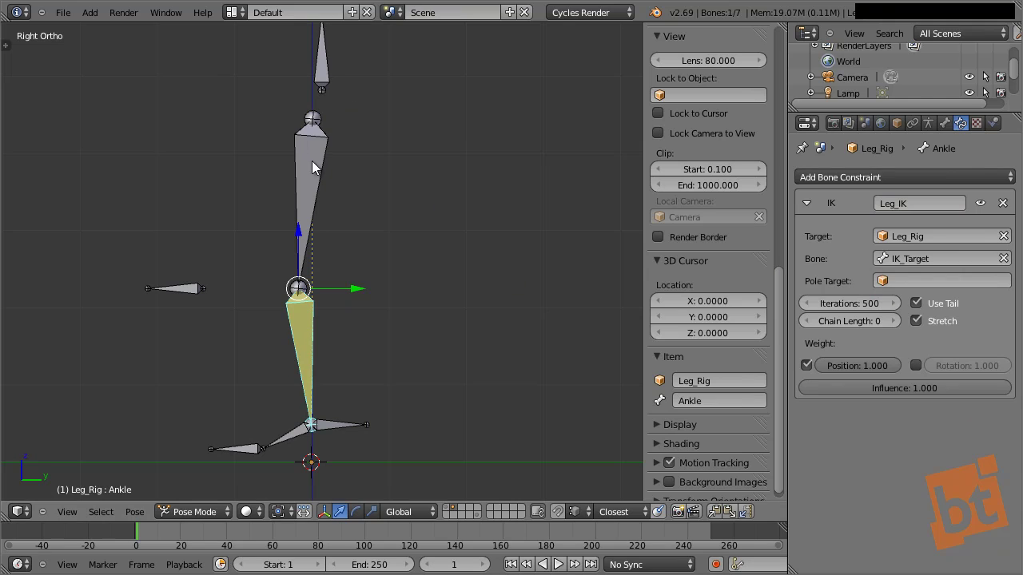
Switch to Edit Mode and parent the Leg bone to the Hips bone, keeping its offset.
key("Tab")
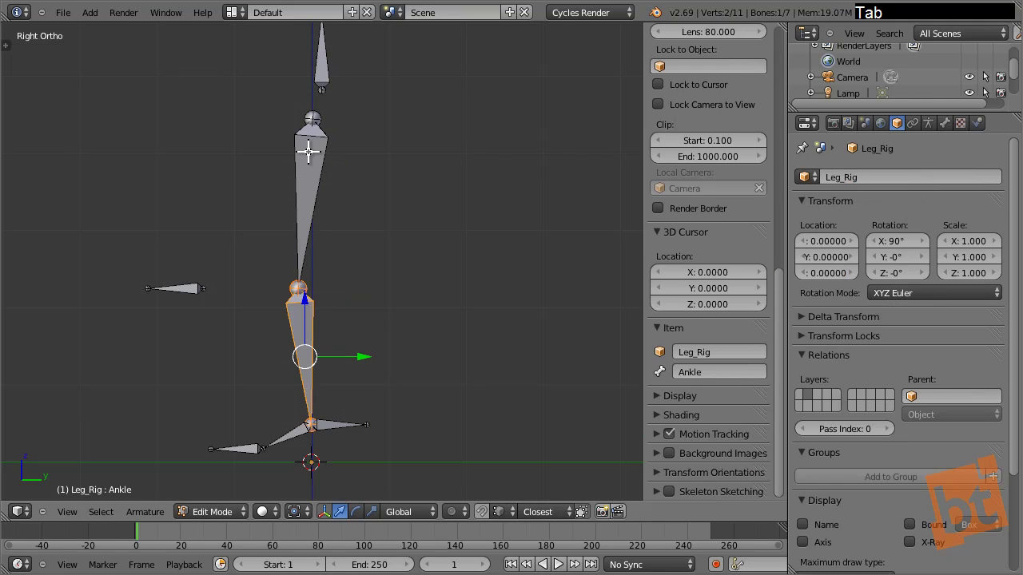
right_click(309, 151)
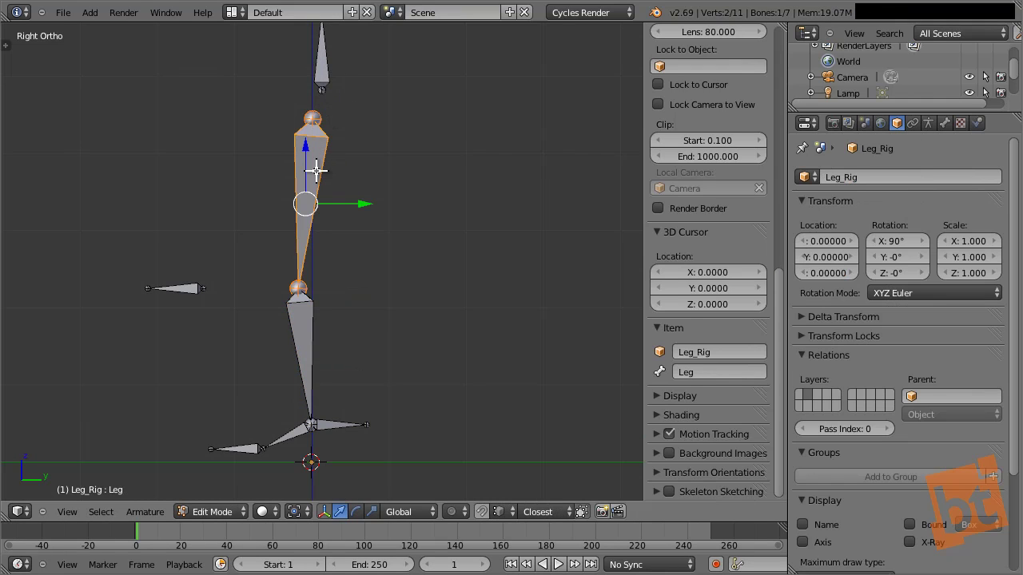
right_click(321, 67, "shift")
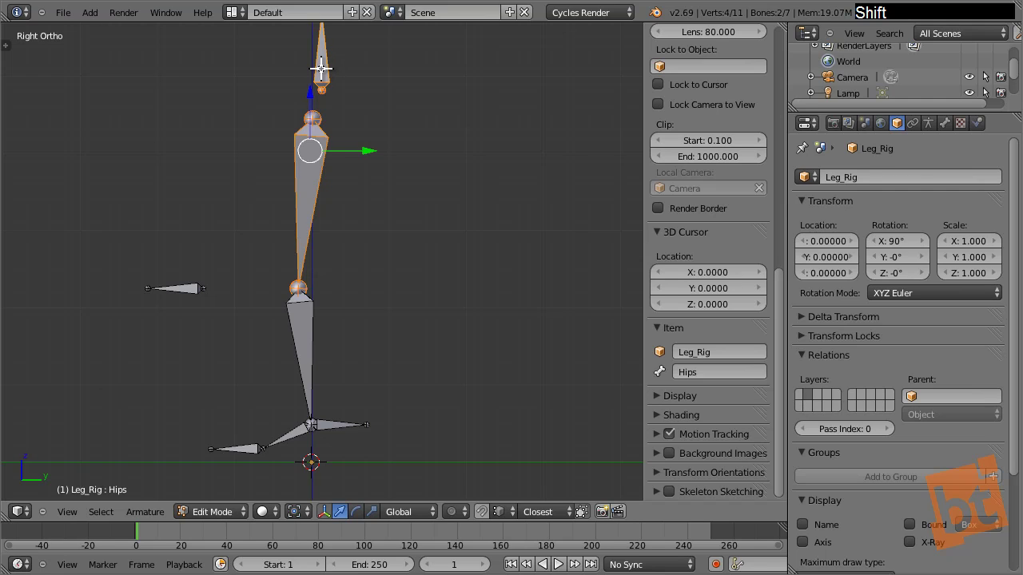
key("ctrl+p")
left_click(321, 68)
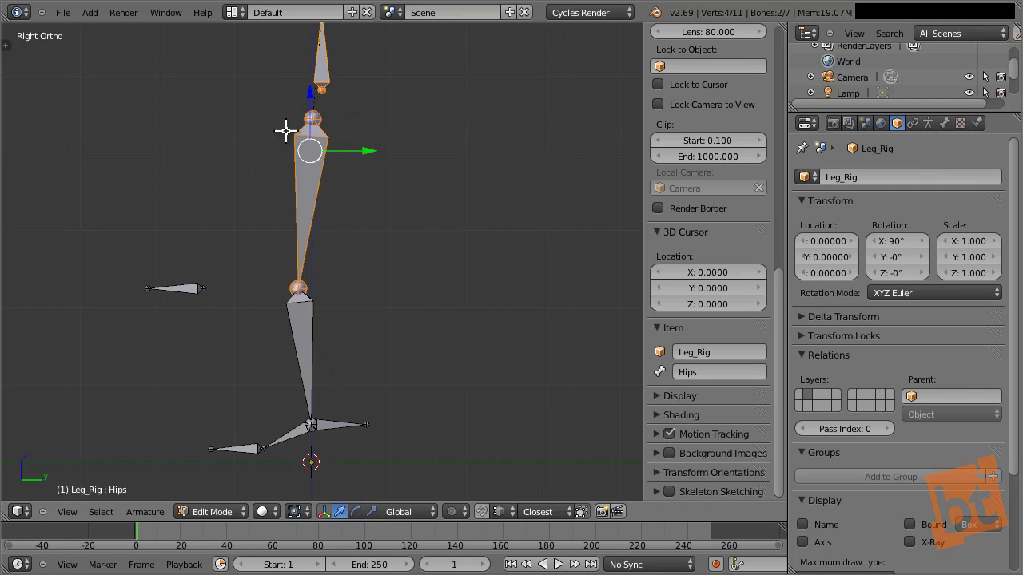
Switch to Pose Mode and test the IK chain by moving the IK_Target bone, cancelling the move.
key("ctrl+Tab")
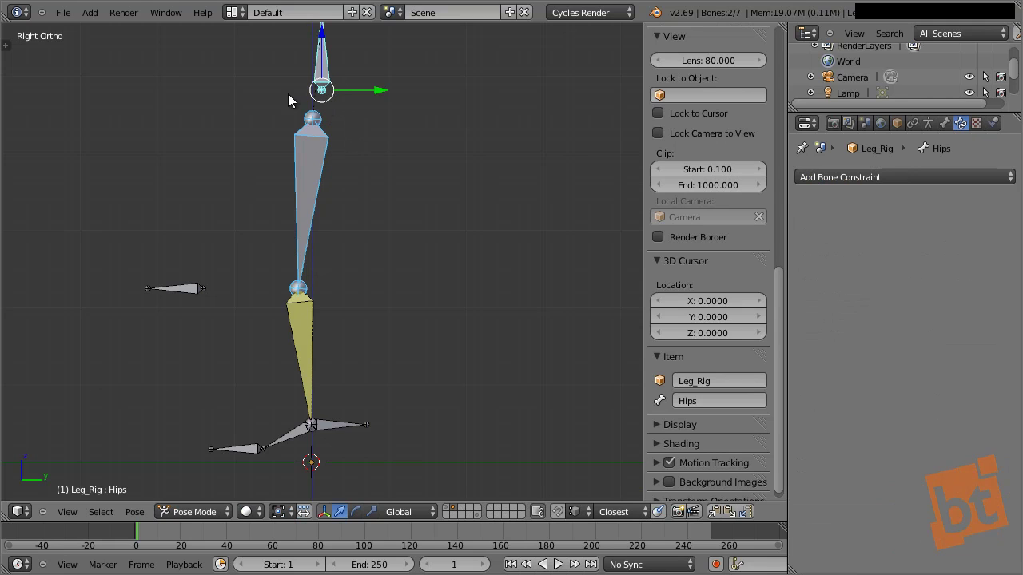
right_click(316, 389)
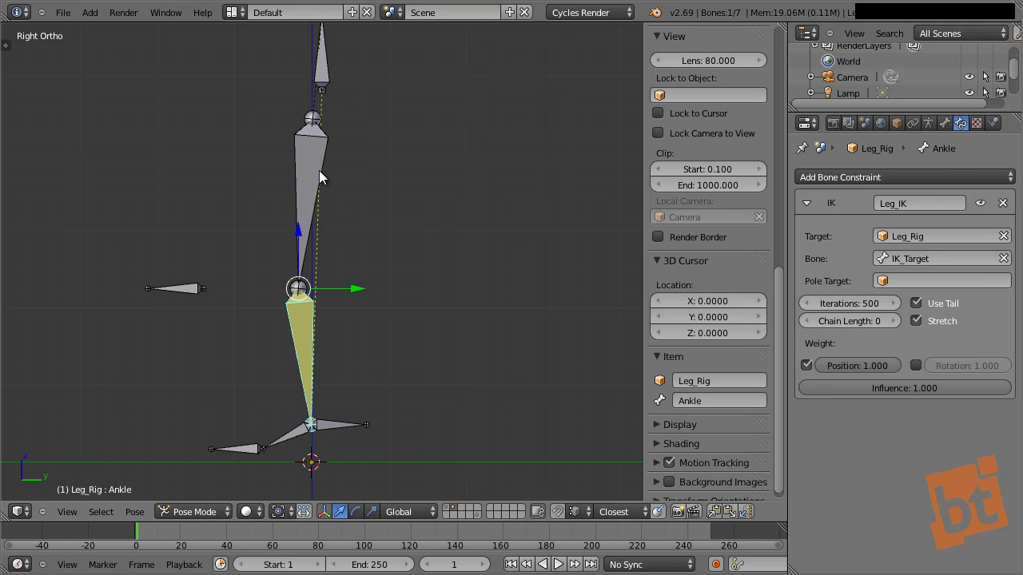
scroll(320, 182, "up", 1)
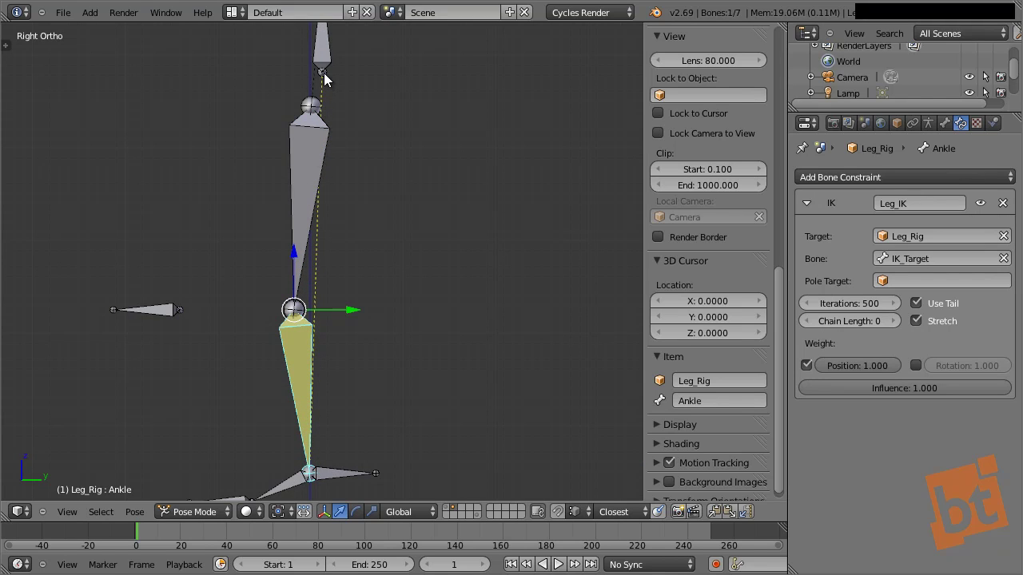
right_click(335, 471)
scroll(340, 457, "down", 2)
key("g")
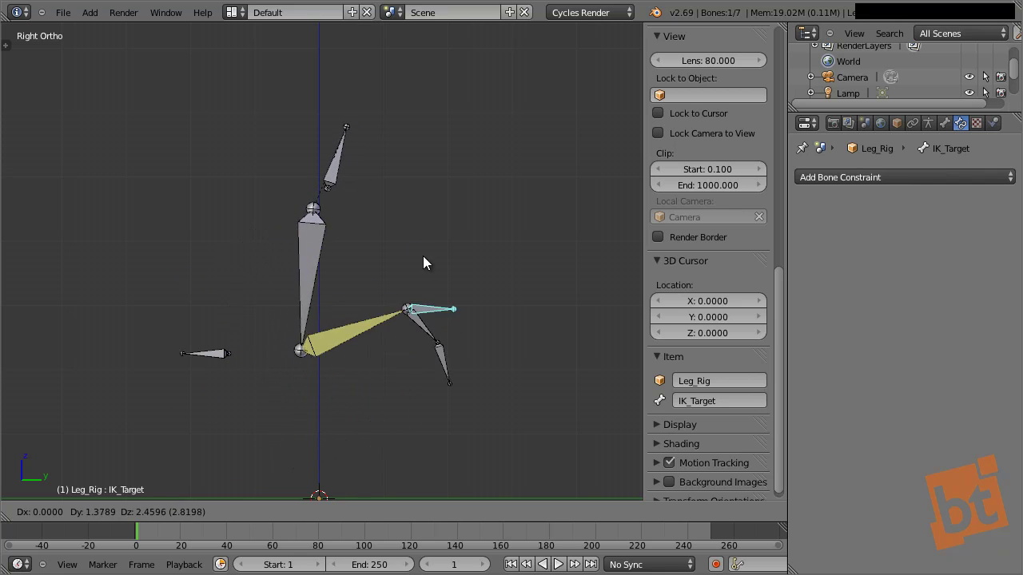
key("Escape")
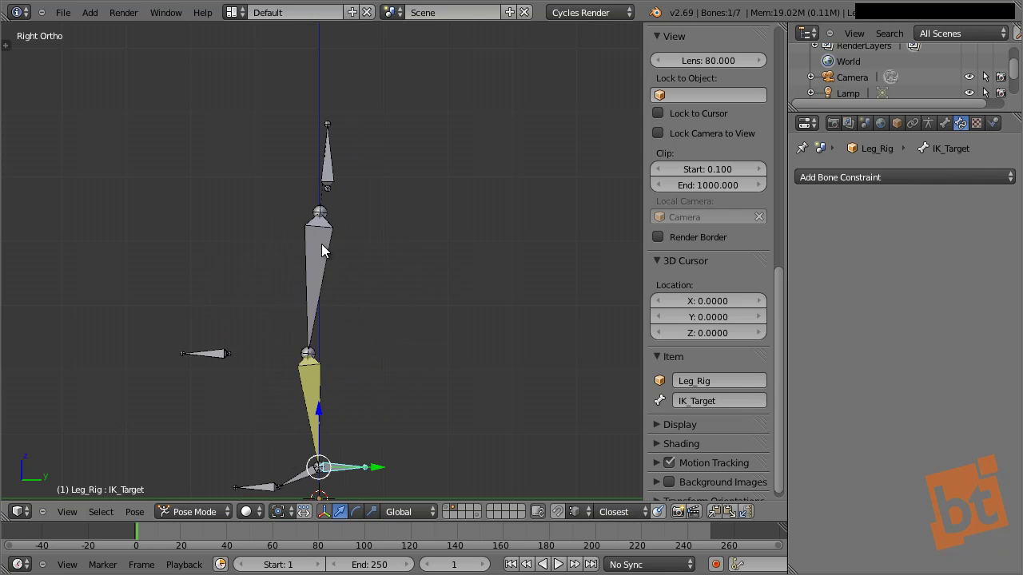
Set the chain length of the Ankle bone's Leg_IK constraint to 2 and check the Leg and Ankle bones.
right_click(319, 395)
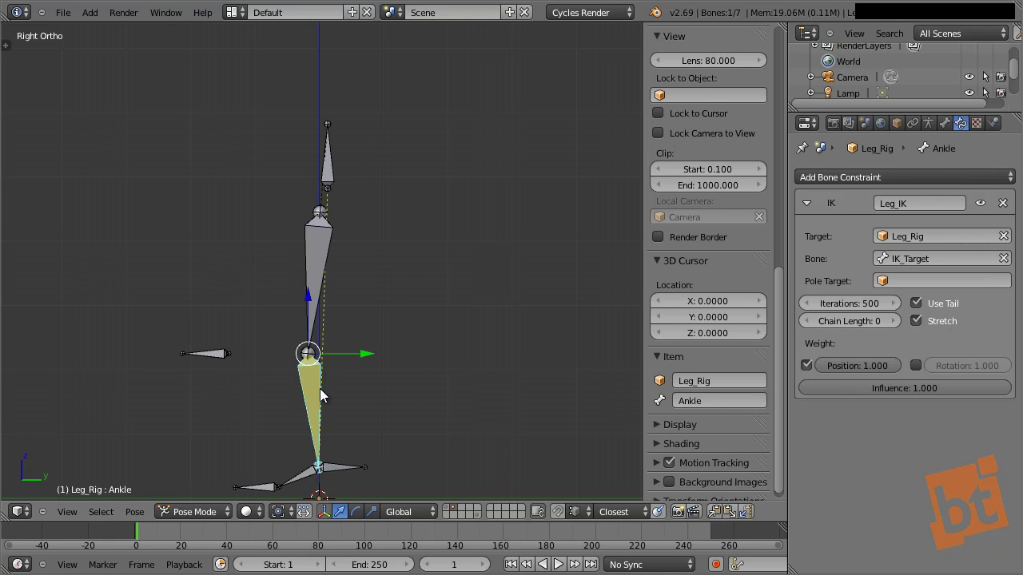
left_click(894, 320)
left_click(894, 320)
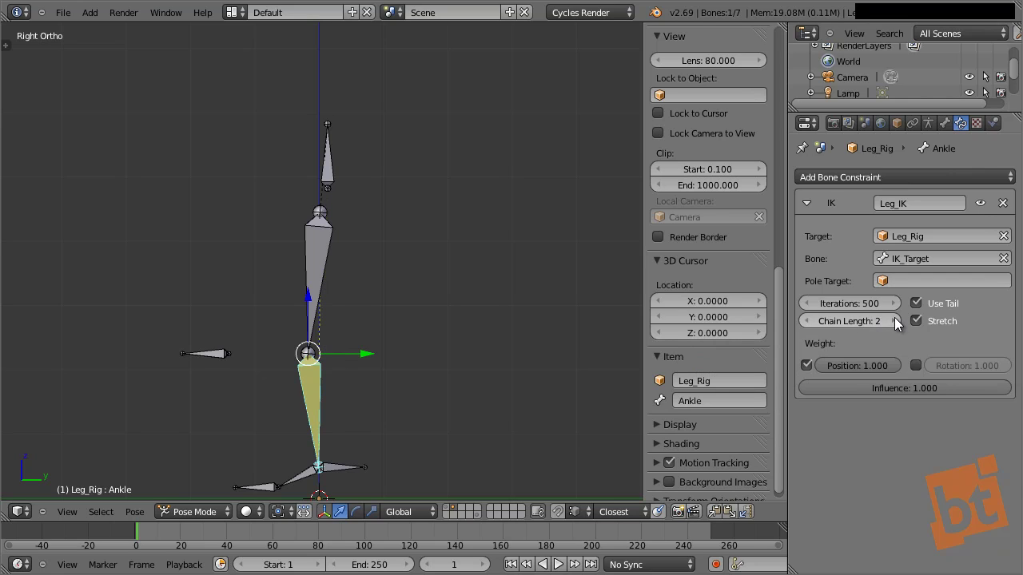
right_click(317, 321)
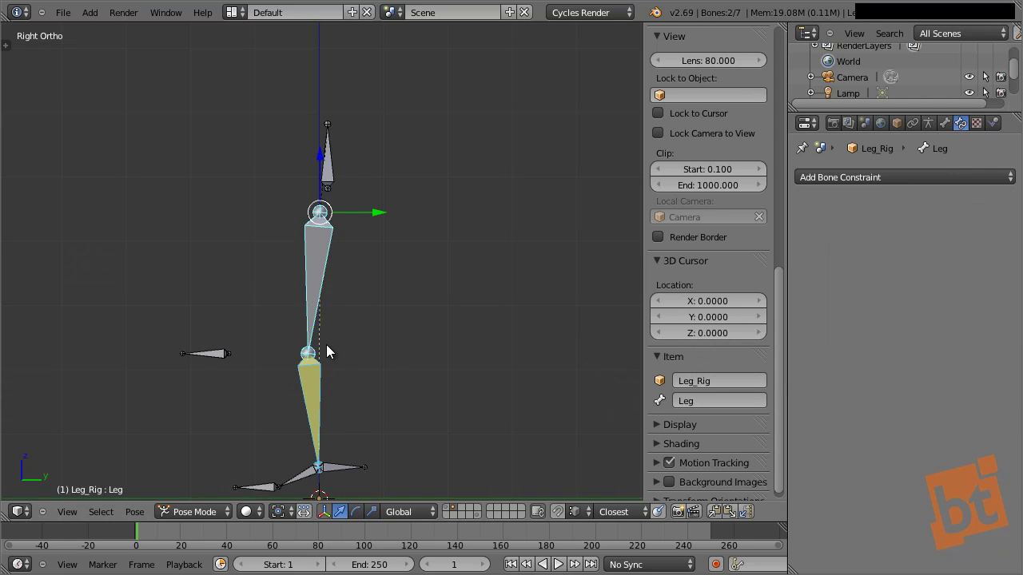
right_click(324, 355, "shift")
right_click(311, 377)
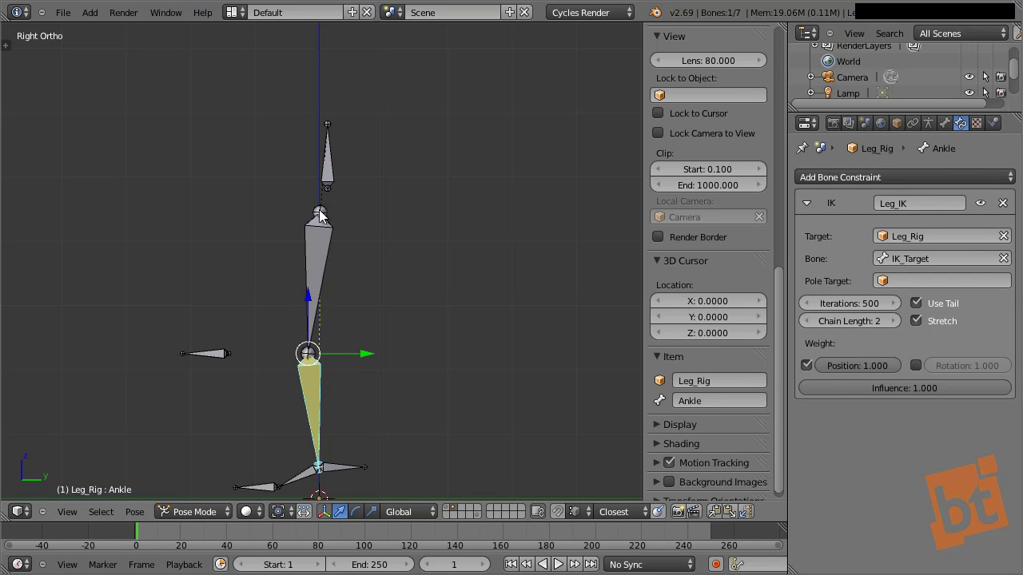
Test the shortened IK chain by moving IK_Target and the Hips bone, cancelling each move and deselecting all bones.
right_click(342, 466)
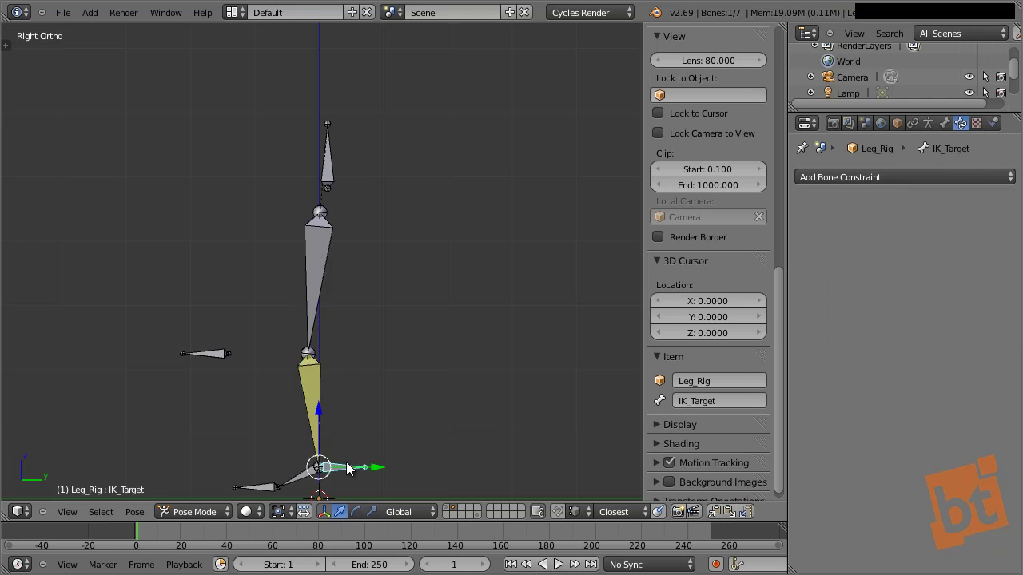
key("g")
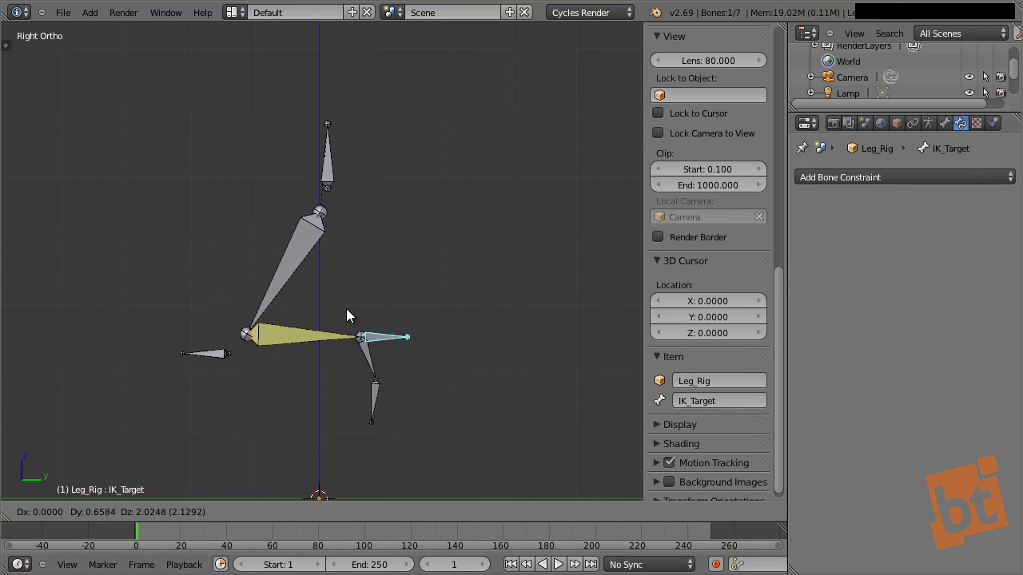
right_click(383, 391)
right_click(336, 180)
key("g")
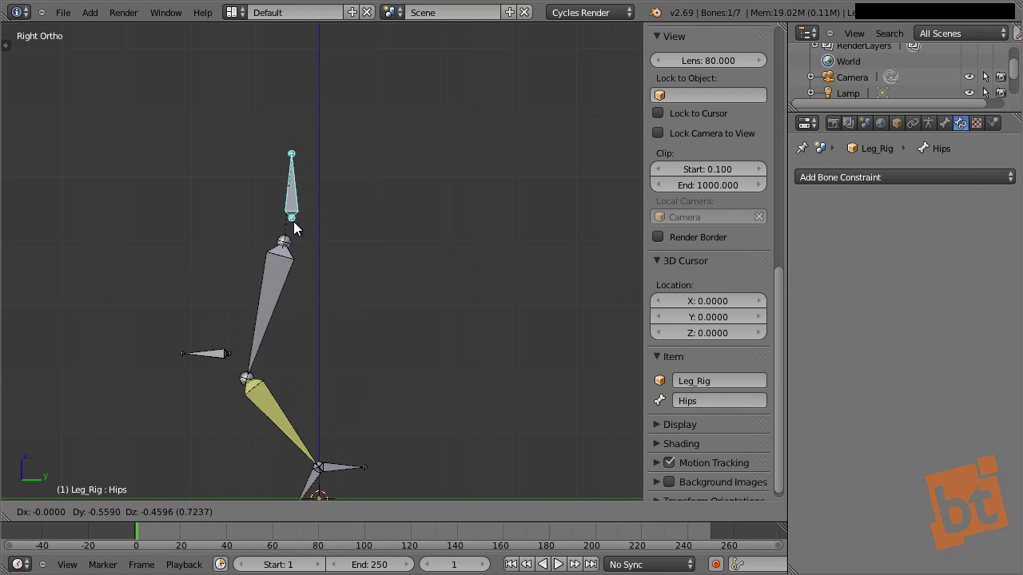
right_click(339, 300)
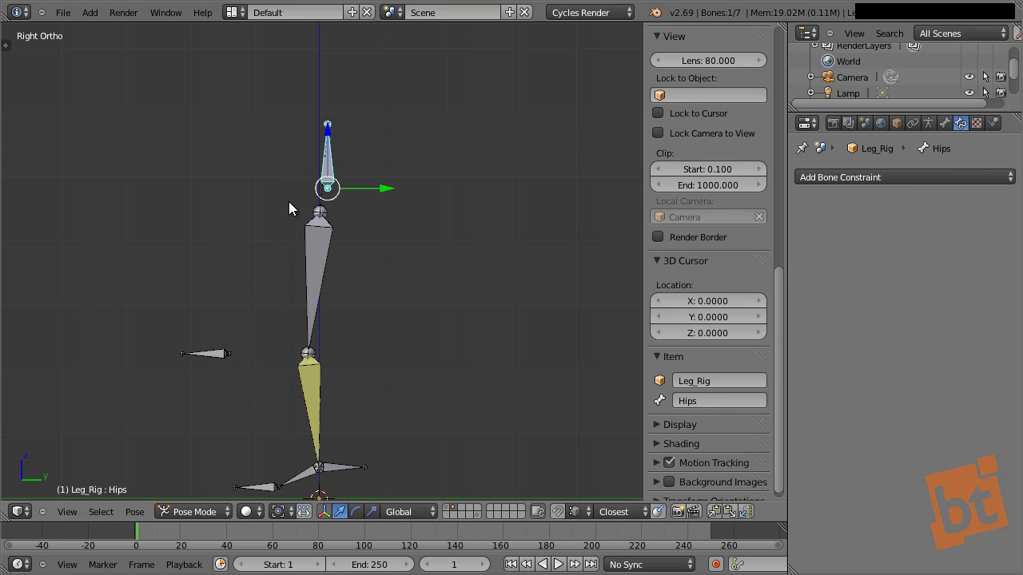
key("a")
Check how the knee bends by lowering the Hips bone and raising IK_Target, cancelling both moves.
middle_click_drag(339, 353, 353, 300, "shift")
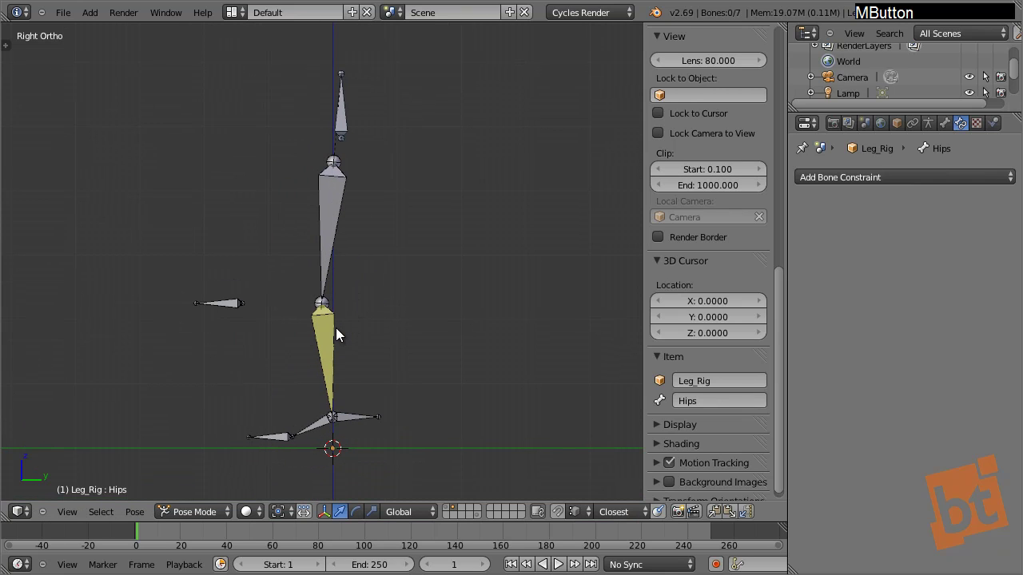
middle_click_drag(329, 351, 379, 375, "ctrl")
right_click(356, 93)
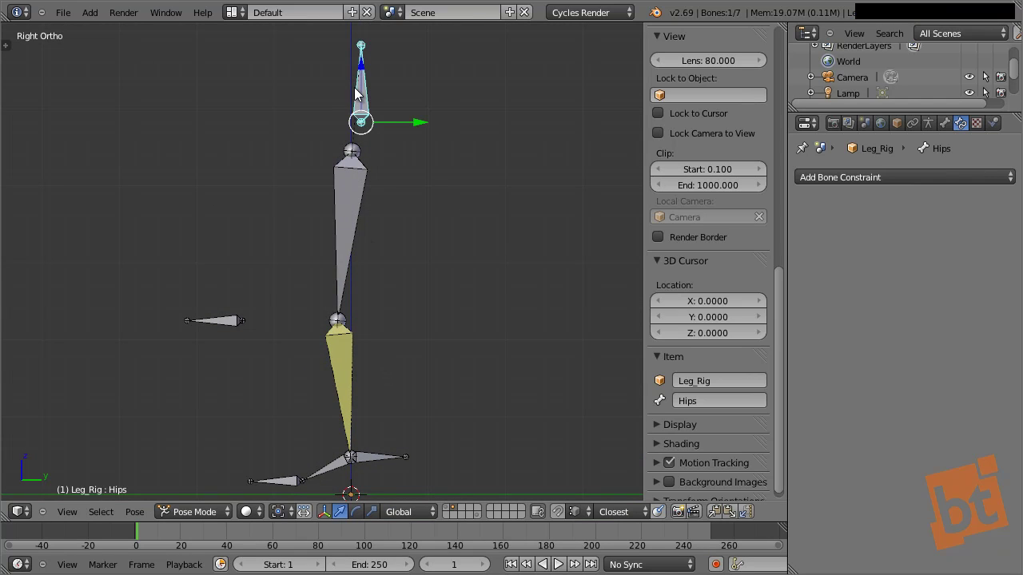
key("g")
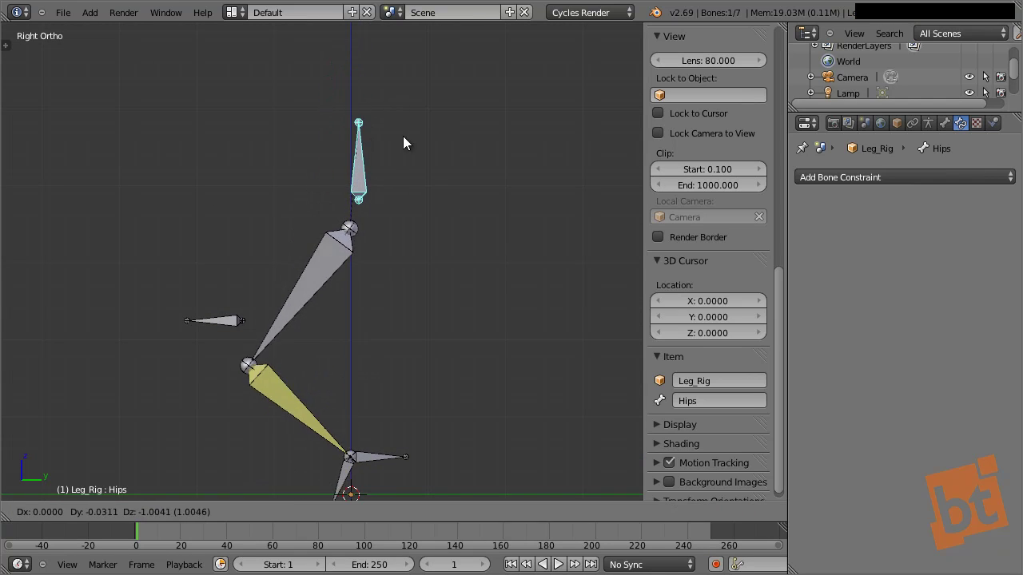
left_click(415, 88)
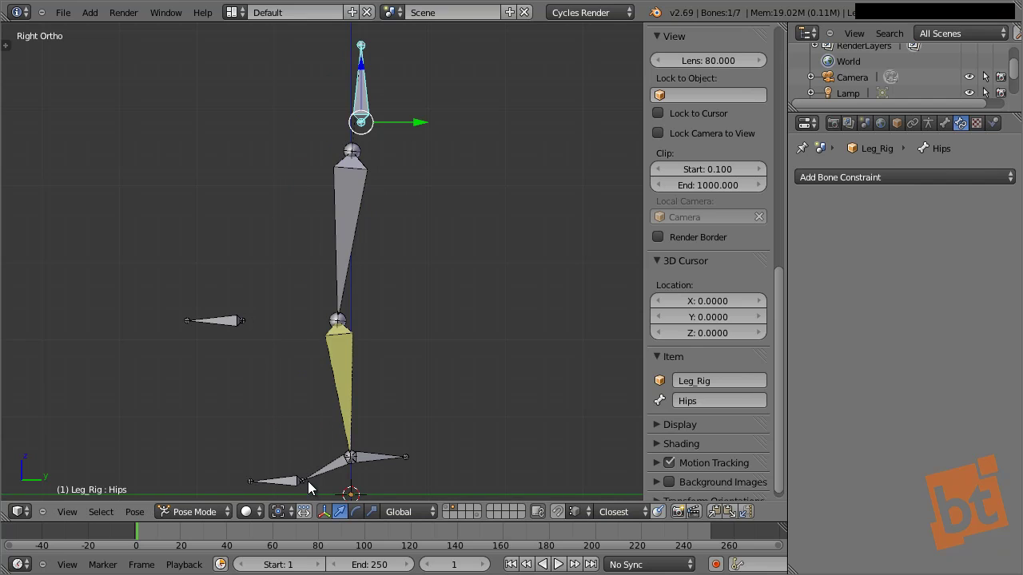
middle_click_drag(308, 481, 365, 362, "shift")
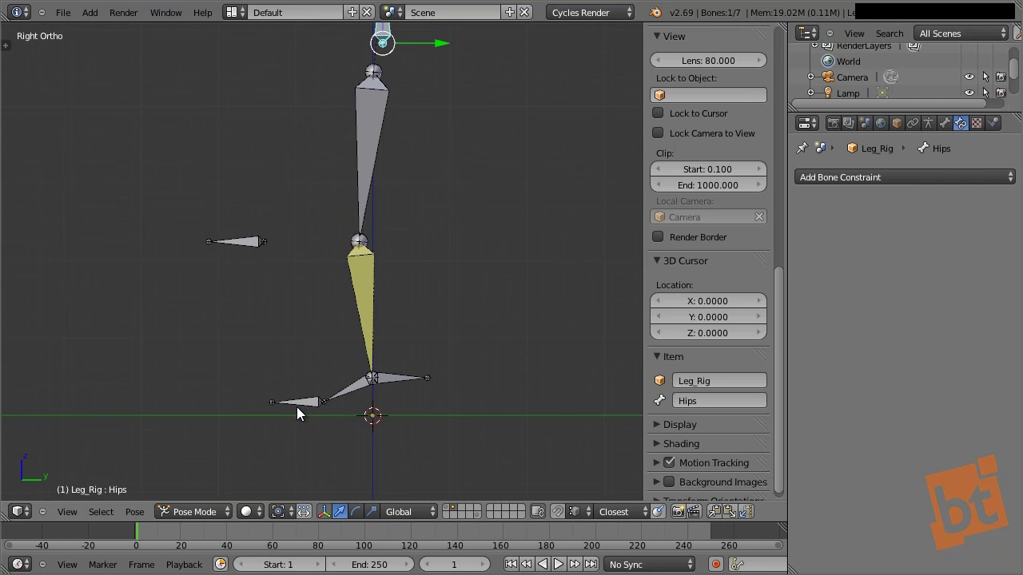
right_click(390, 387)
key("g")
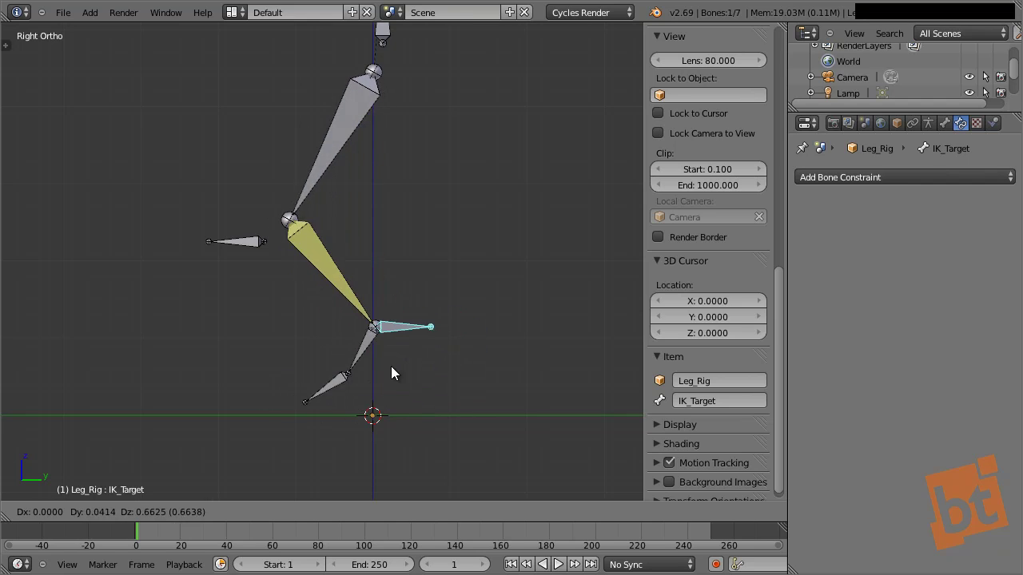
left_click(434, 364)
Test the leg again with trial moves of IK_Target and Hips, restoring the pose and clearing the selection.
right_click(363, 291)
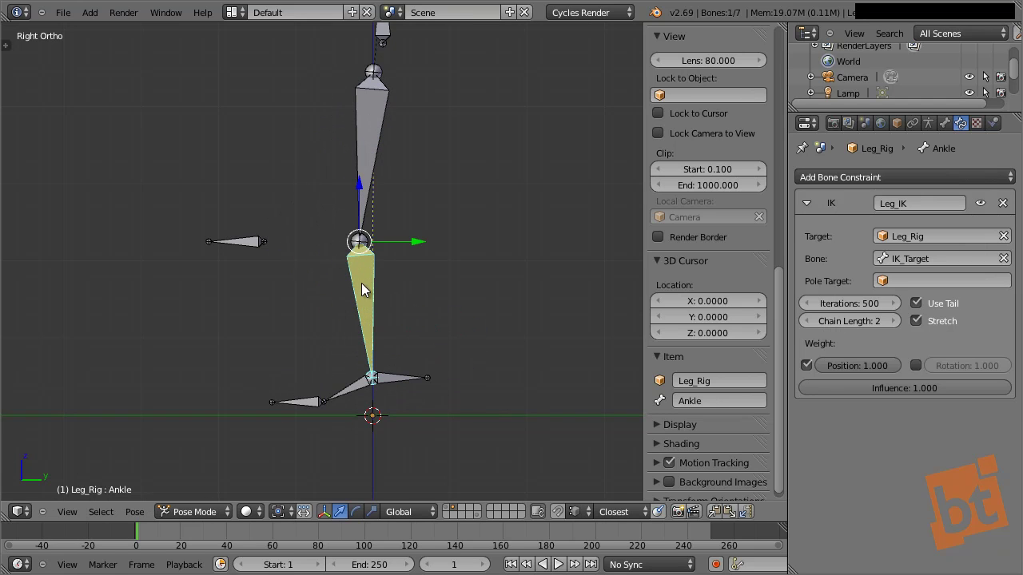
right_click(400, 380)
key("g")
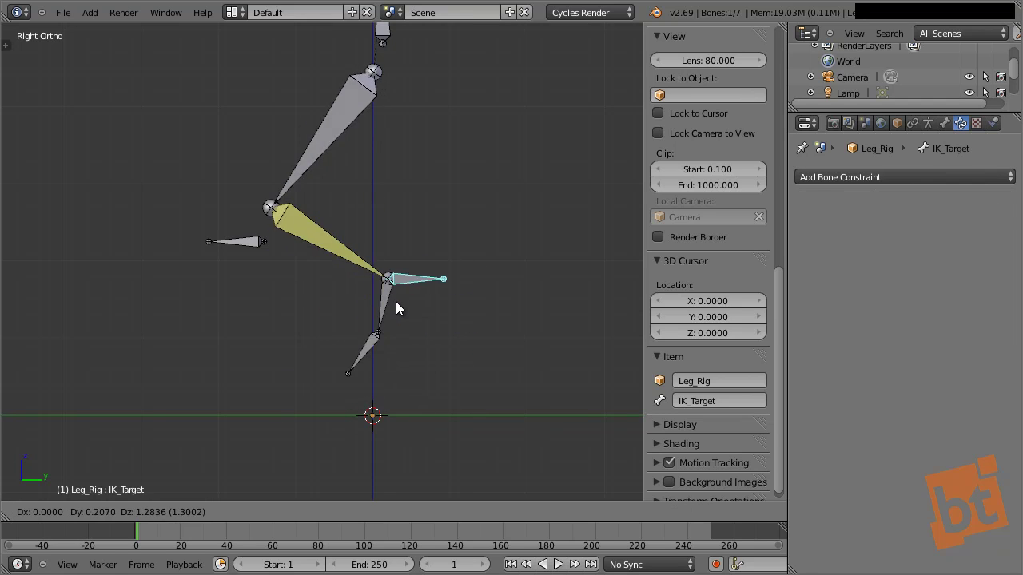
right_click(396, 301)
right_click(385, 42)
key("g")
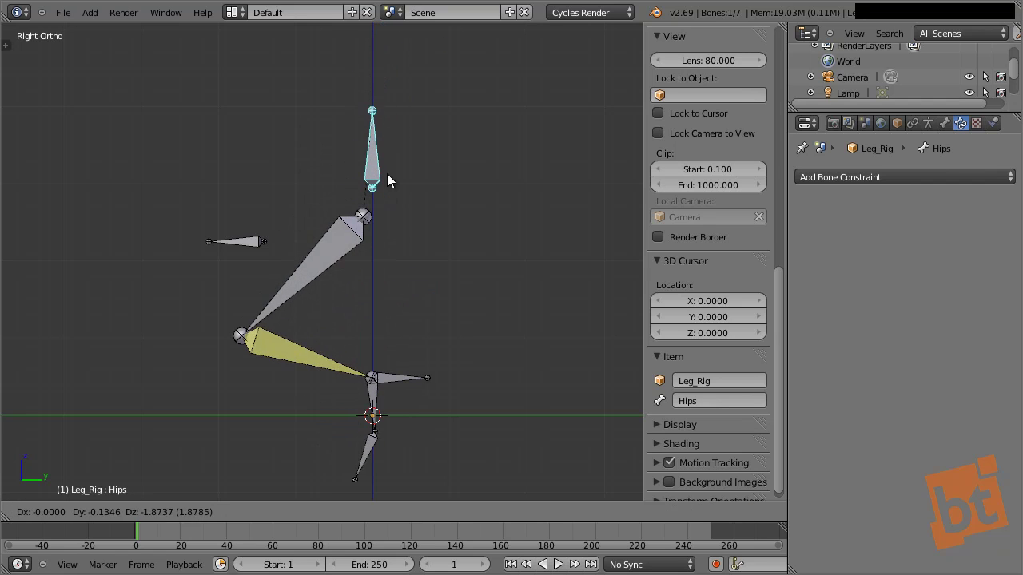
right_click(375, 140)
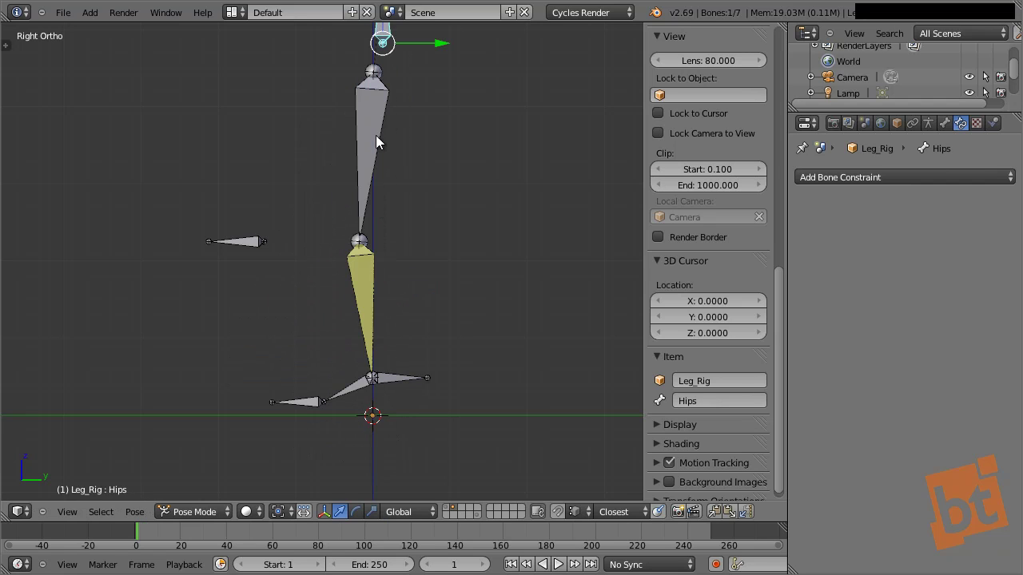
right_click(370, 380)
key("a")
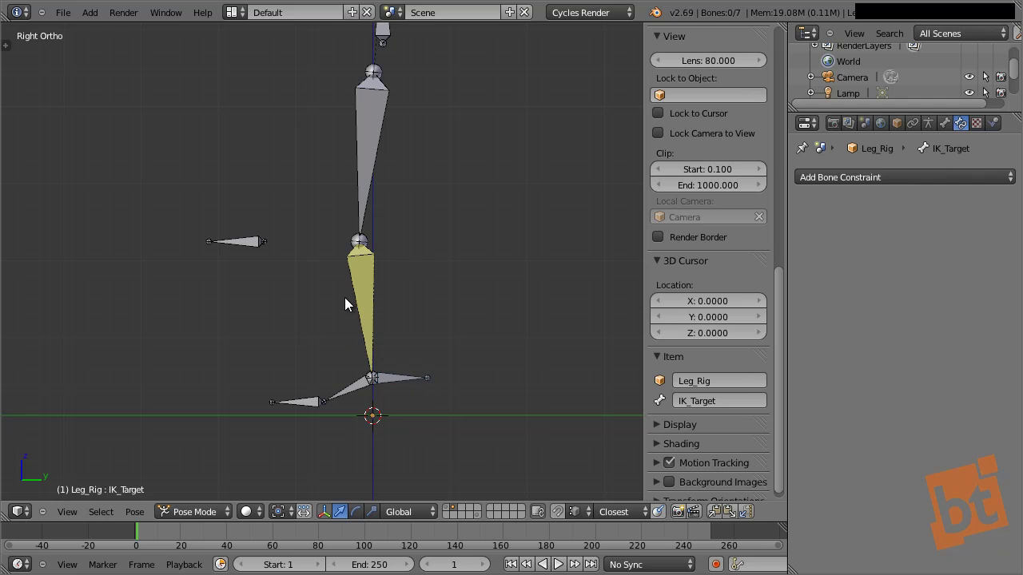
Delete the Leg_IK constraint from the Ankle bone.
right_click(228, 254)
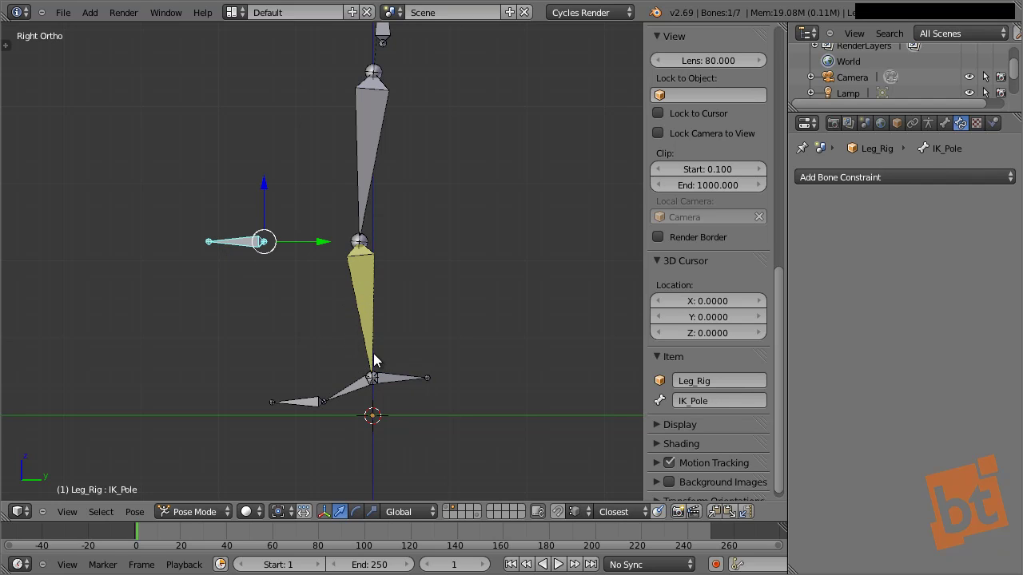
right_click(372, 327)
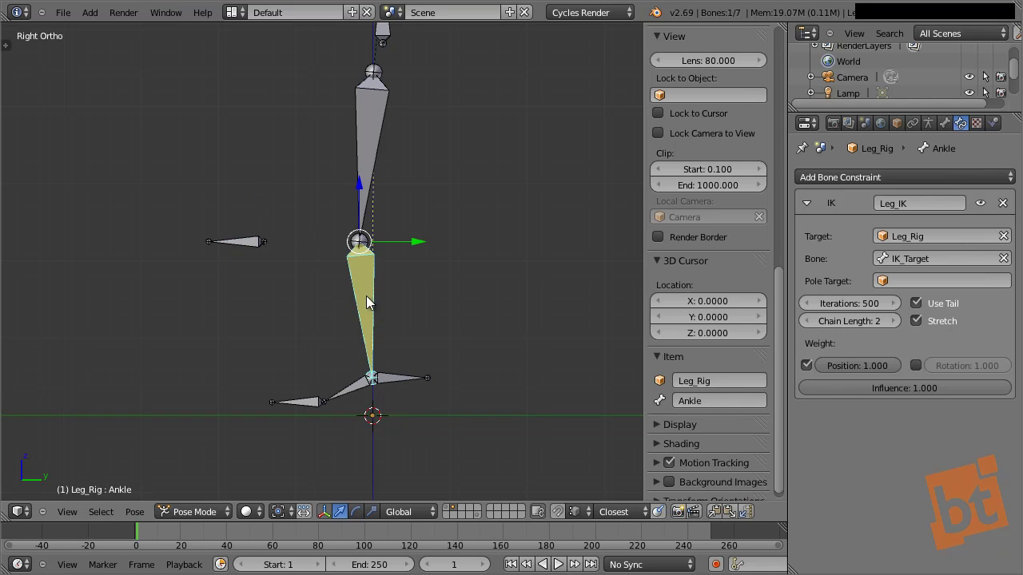
left_click(1002, 205)
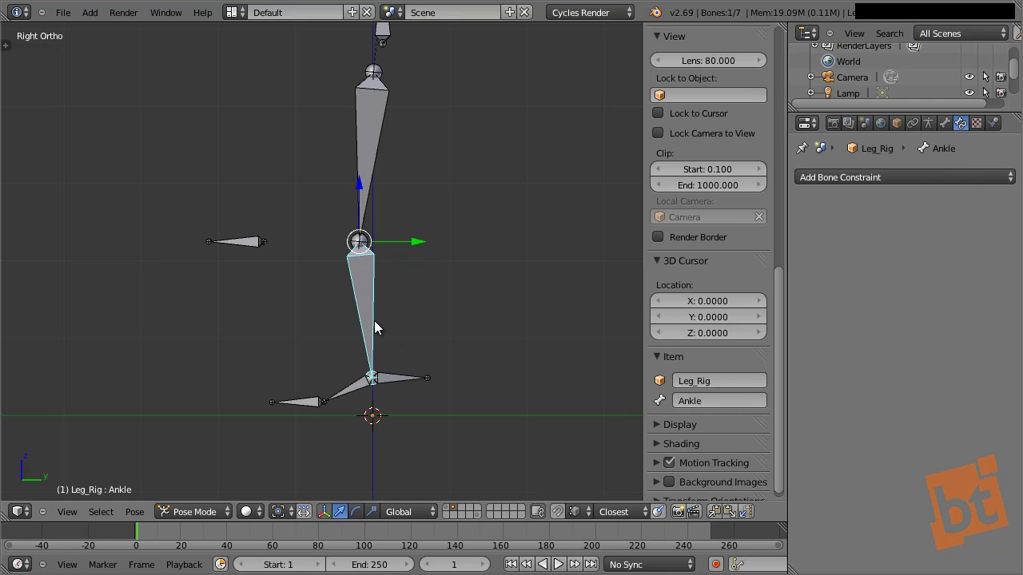
Add an IK constraint to the Ankle bone, using the selected IK_Target bone as its target.
right_click(403, 388)
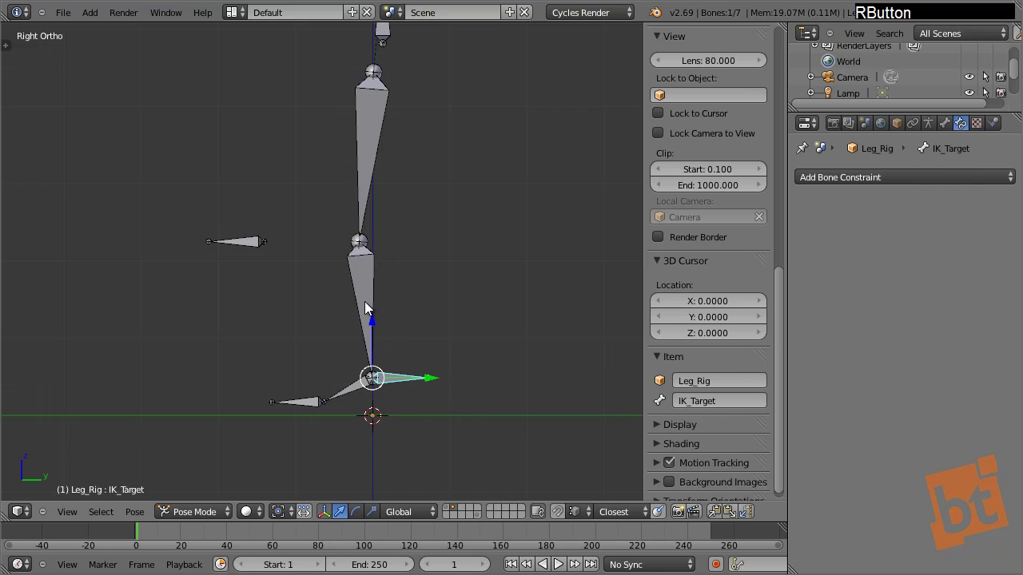
right_click(360, 281, "shift")
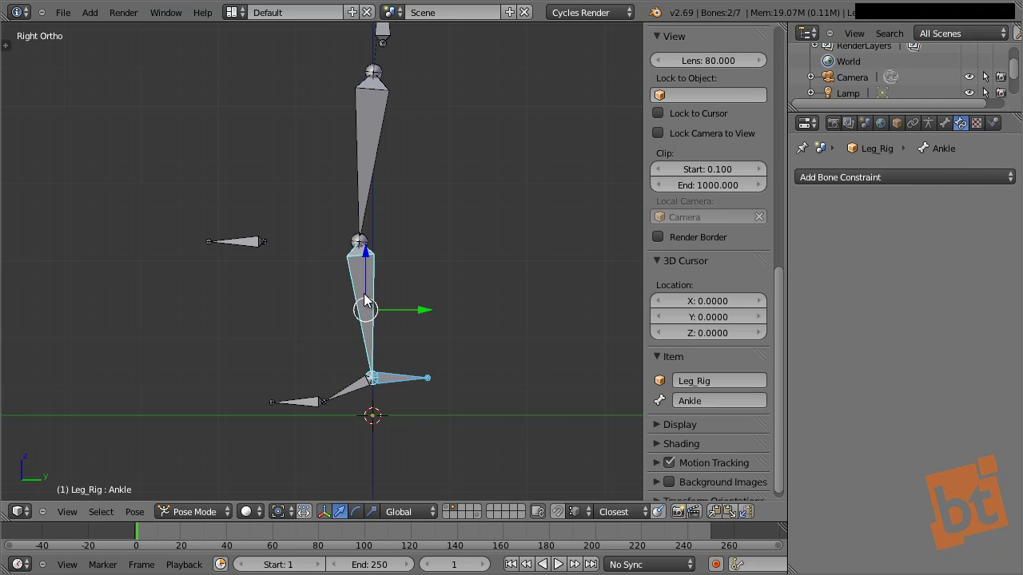
key("shift")
key("F9")
key("shift+i")
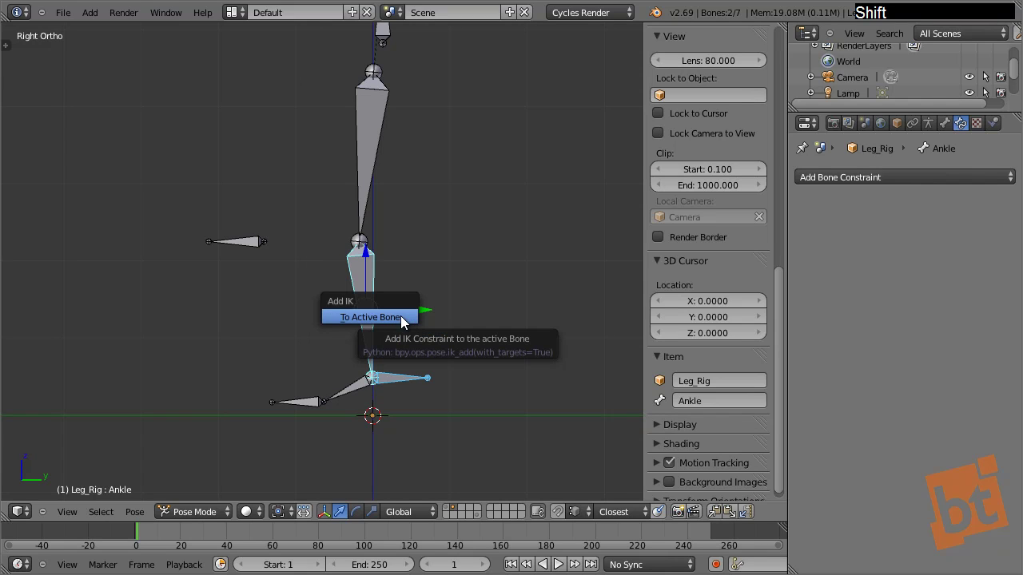
left_click(400, 316)
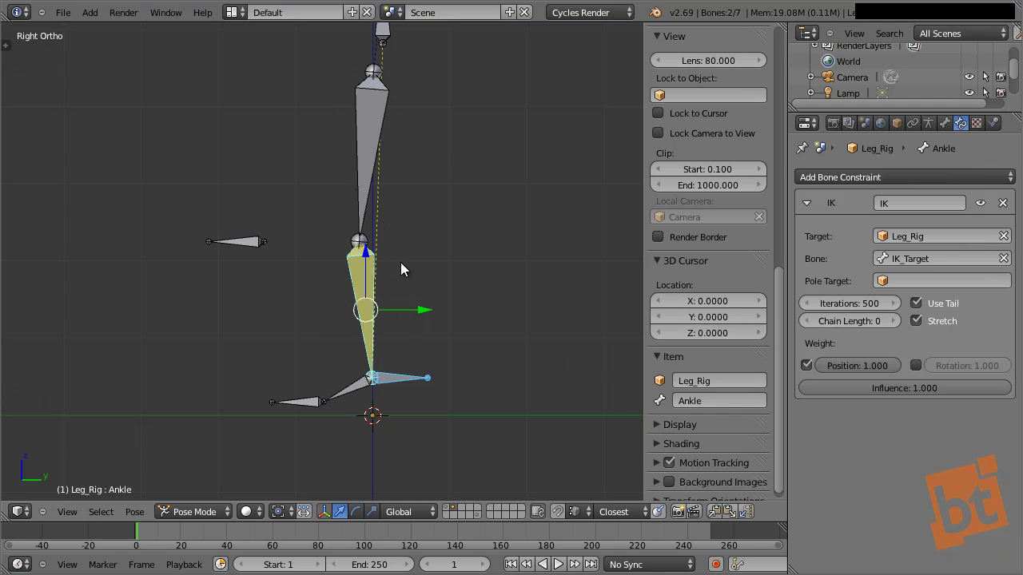
Select only the Ankle bone and set its new IK constraint's chain length to 2.
right_click(403, 380)
right_click(378, 303)
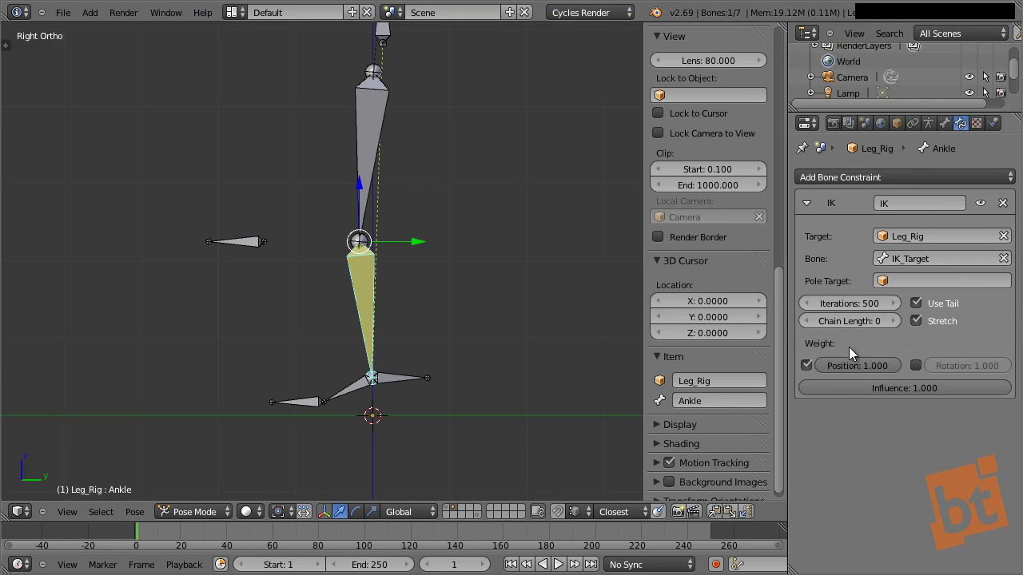
double_click(895, 320)
Set the Ankle bone's IK pole target to Leg_Rig with IK_Pole as the pole bone.
left_click(899, 280)
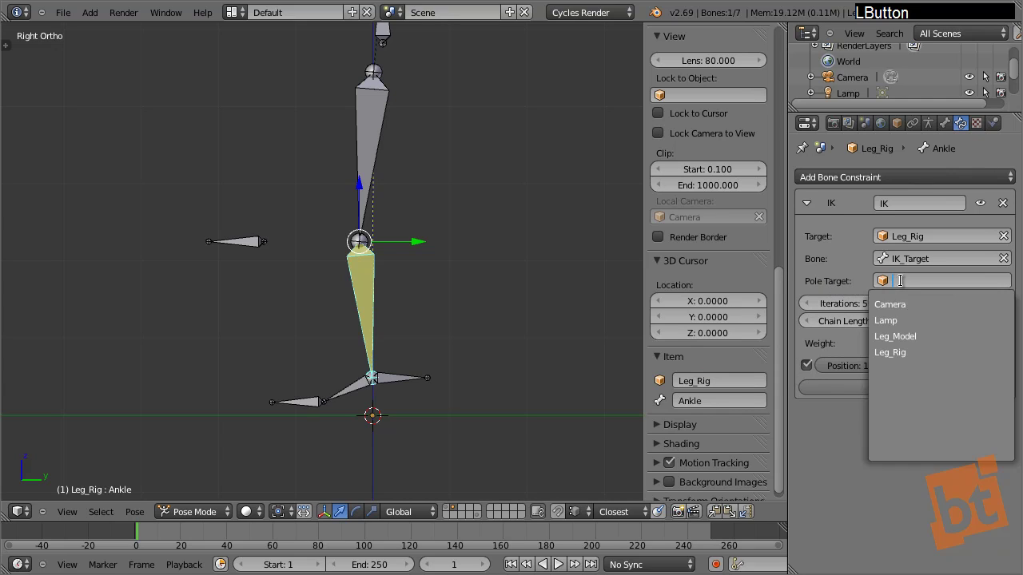
left_click(909, 352)
left_click(915, 303)
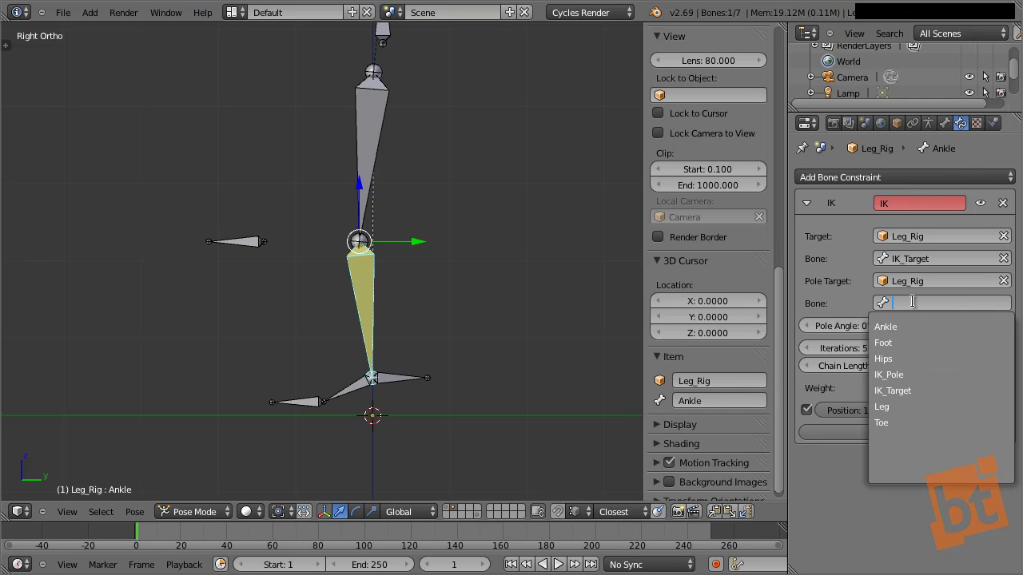
left_click(905, 375)
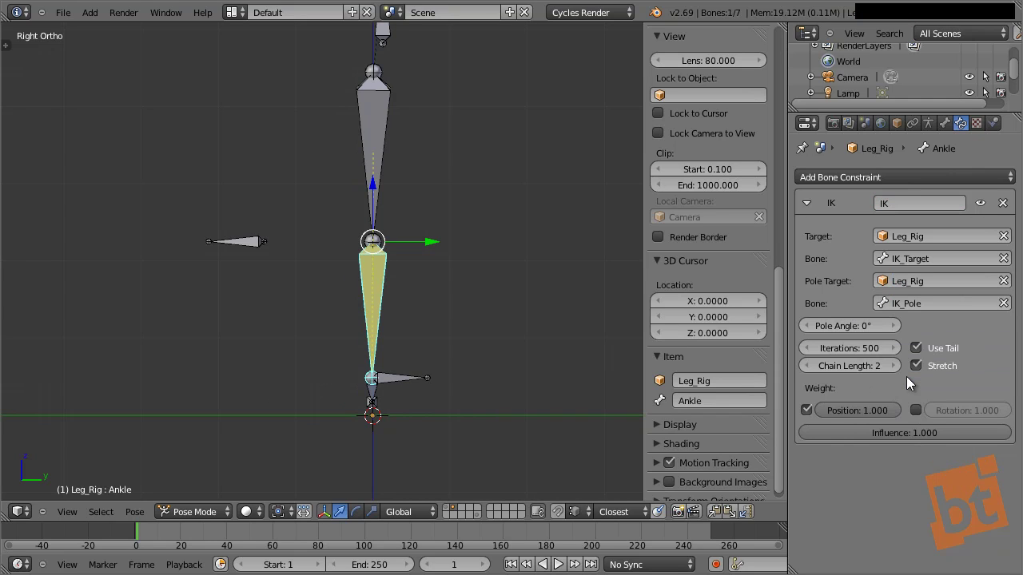
Try moving the IK_Pole bone along the X axis to test the knee direction, and reselect the Ankle bone.
middle_click_drag(562, 303, 492, 331)
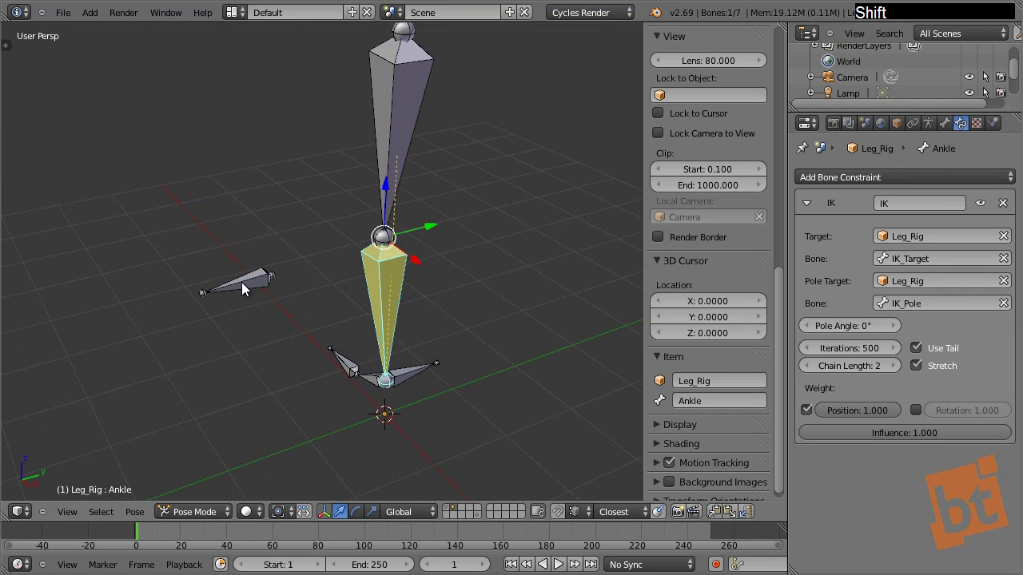
right_click(238, 282)
middle_click_drag(232, 292, 317, 301)
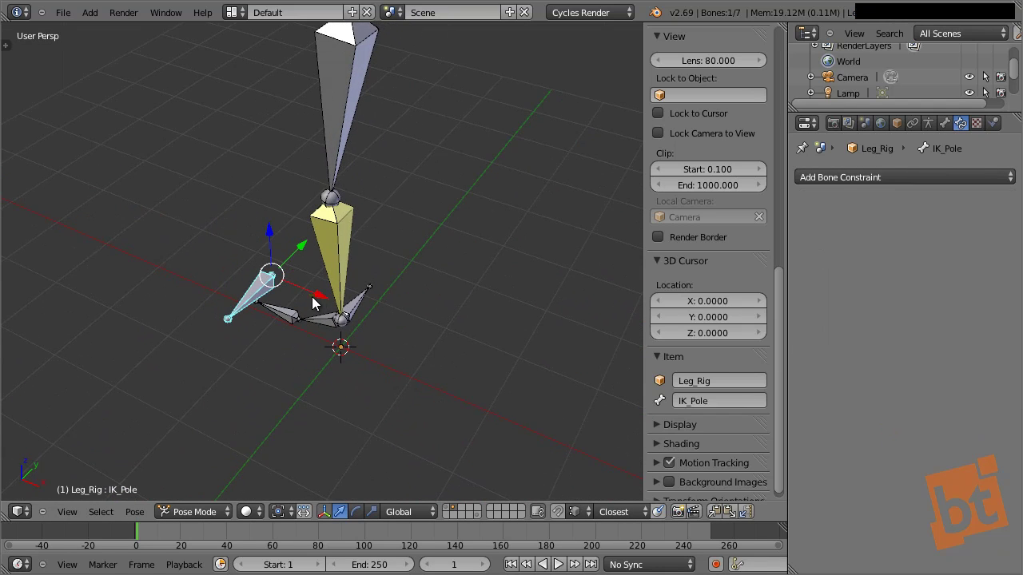
left_click_drag(318, 300, 326, 362)
right_click(343, 237)
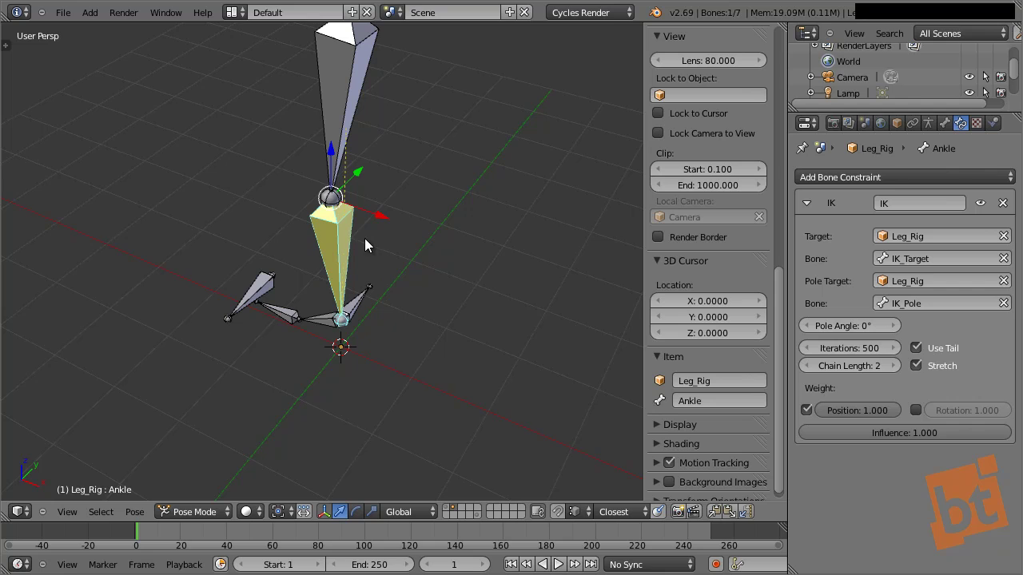
Try changing the Ankle bone's roll in Edit Mode and return to Pose Mode.
key("Tab")
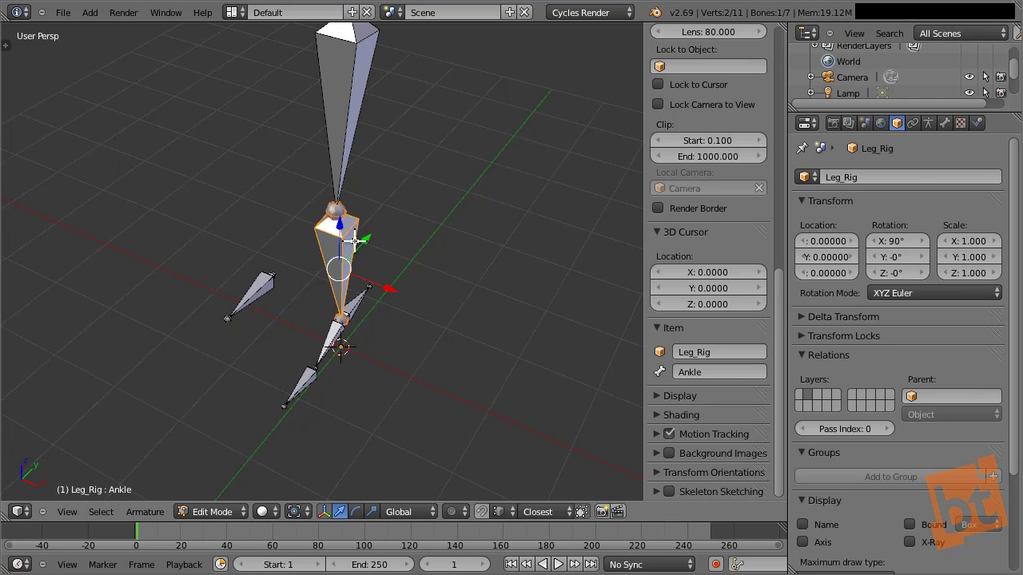
key("ctrl+r")
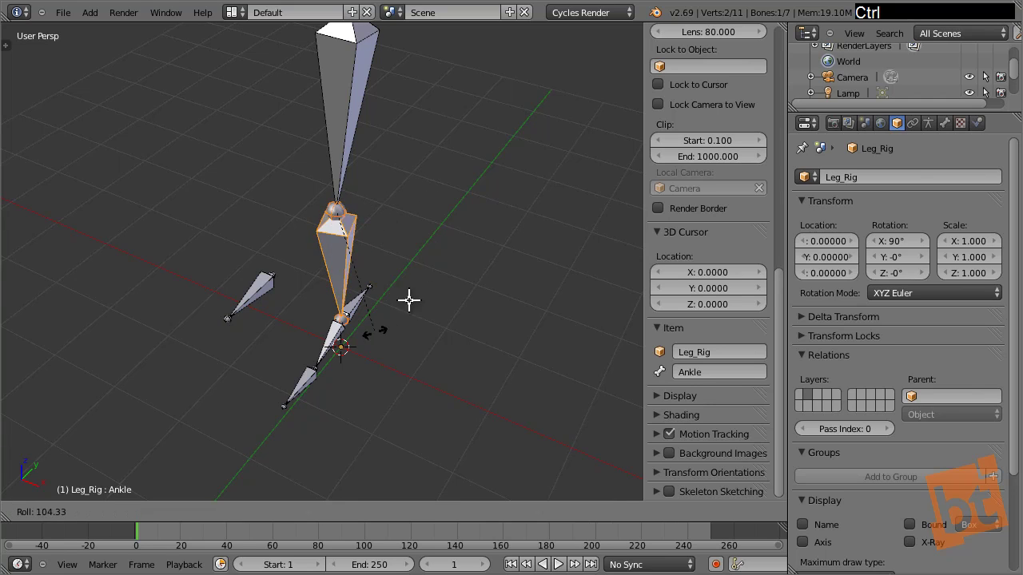
left_click(412, 291)
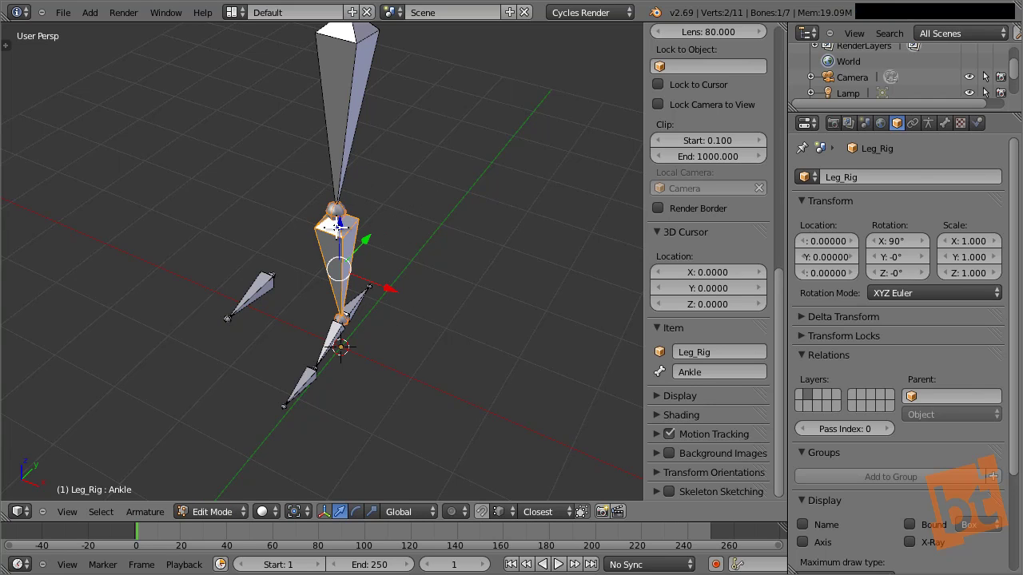
key("ctrl+Tab")
Set the pole angle of the Ankle bone's IK constraint to -90°.
right_click(270, 283)
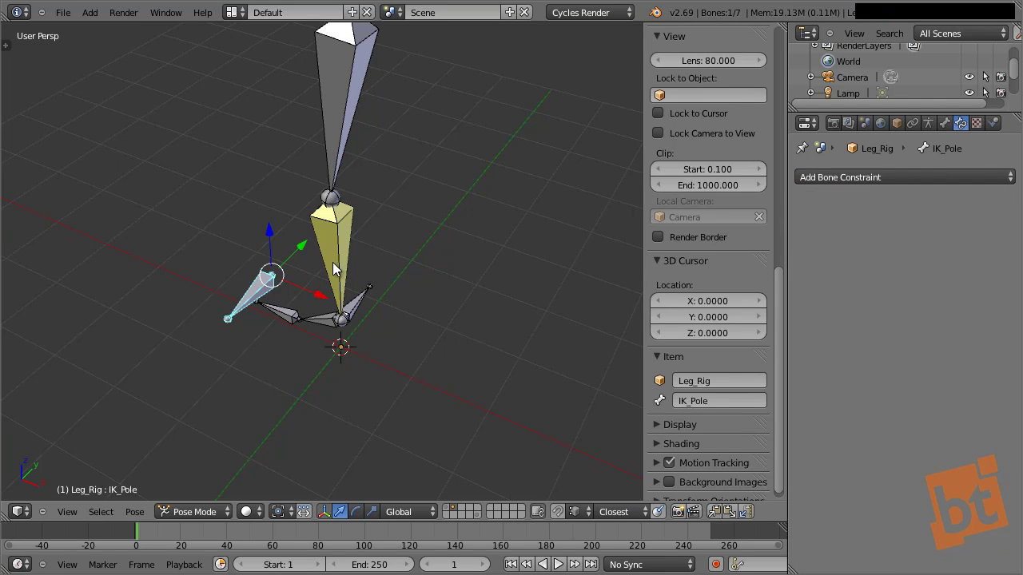
right_click(334, 239)
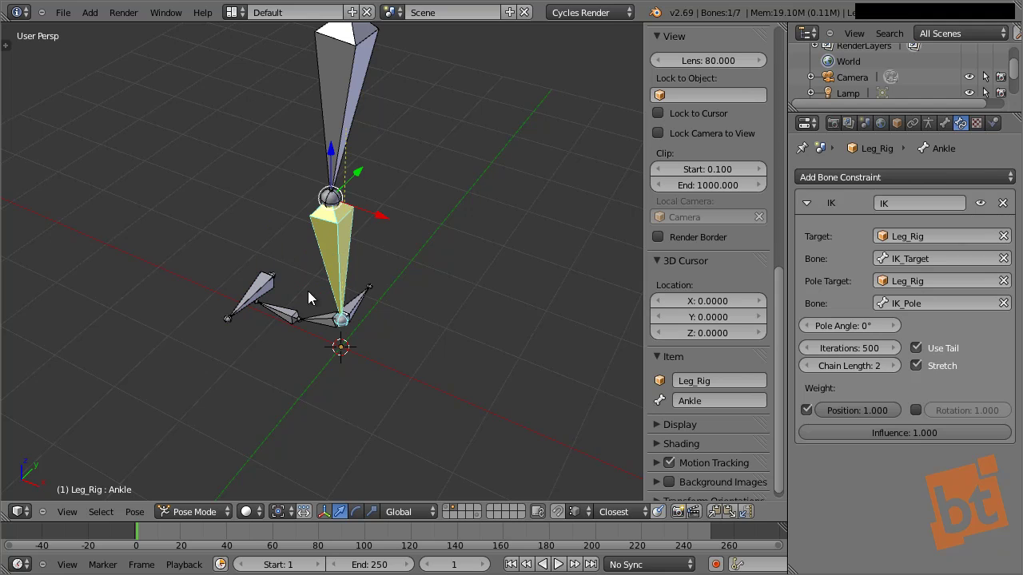
middle_click_drag(353, 357, 328, 356)
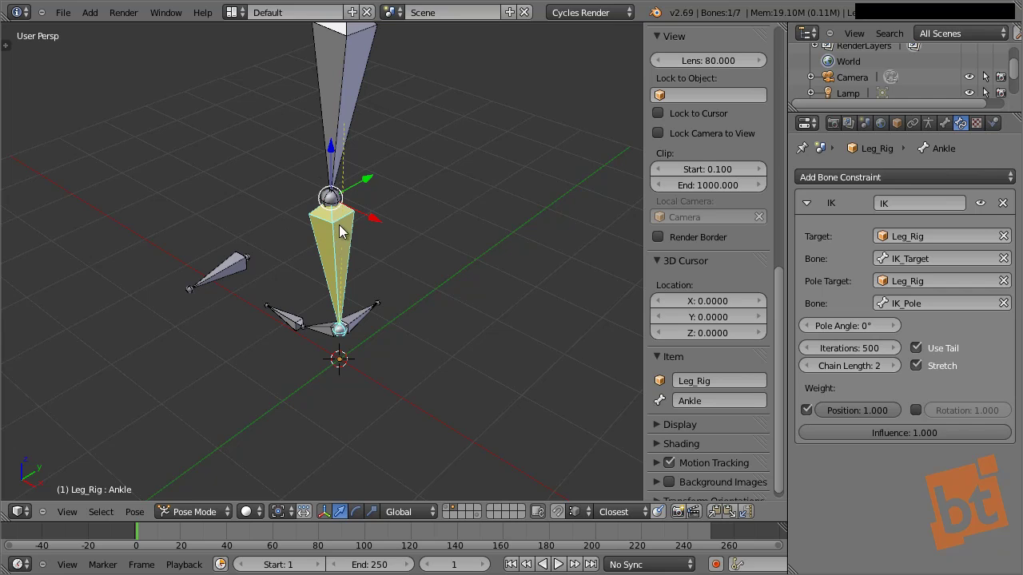
mouse_move(844, 328)
left_mouse_down()
mouse_move(855, 330)
mouse_move(764, 335)
mouse_move(791, 342)
mouse_move(789, 361)
mouse_move(755, 359)
mouse_move(802, 370)
mouse_move(786, 371)
mouse_move(848, 327)
left_mouse_up()
left_click(847, 328)
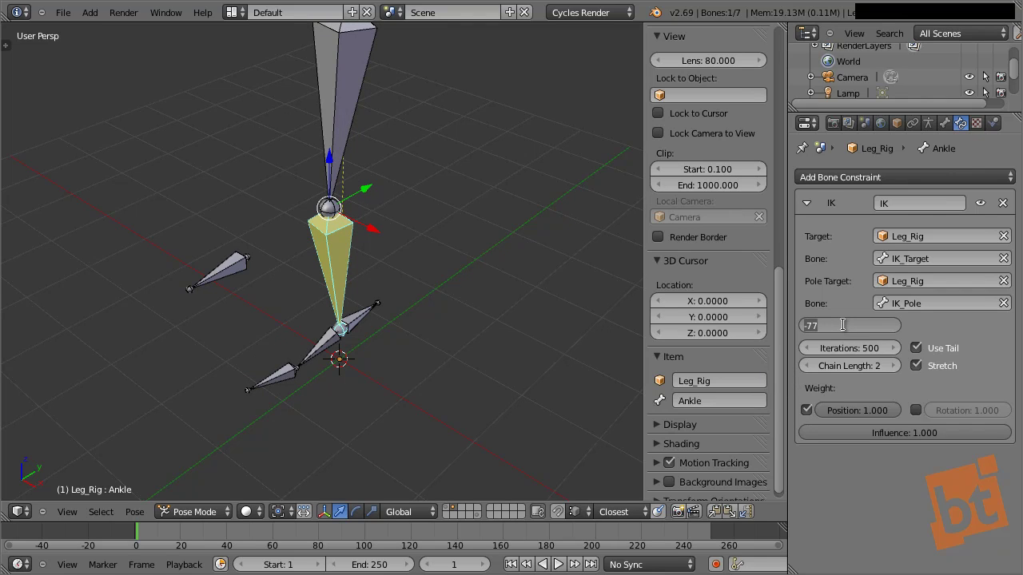
type("-90")
key("Return")
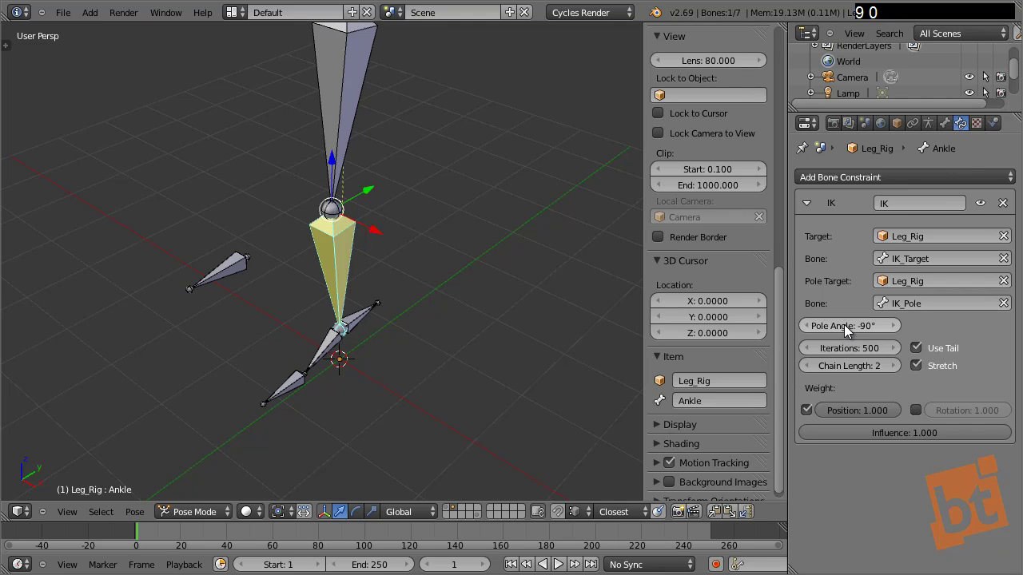
Move the IK_Pole bone sideways along the X axis to test how the knee follows it.
middle_click_drag(406, 267, 361, 319)
right_click(301, 287, "shift")
key("g")
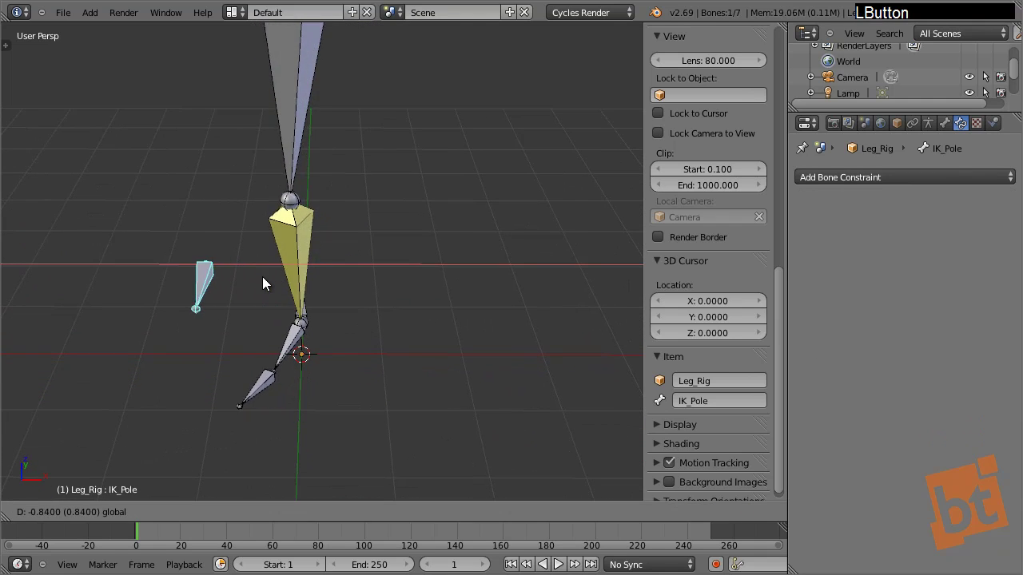
left_click(368, 316)
Raise the IK_Target bone to bend the knee and shift the IK_Pole bone sideways to test the IK.
middle_click_drag(368, 316, 401, 351)
right_click(401, 355)
left_click_drag(383, 314, 377, 253)
right_click(299, 303)
middle_click_drag(298, 304, 378, 297)
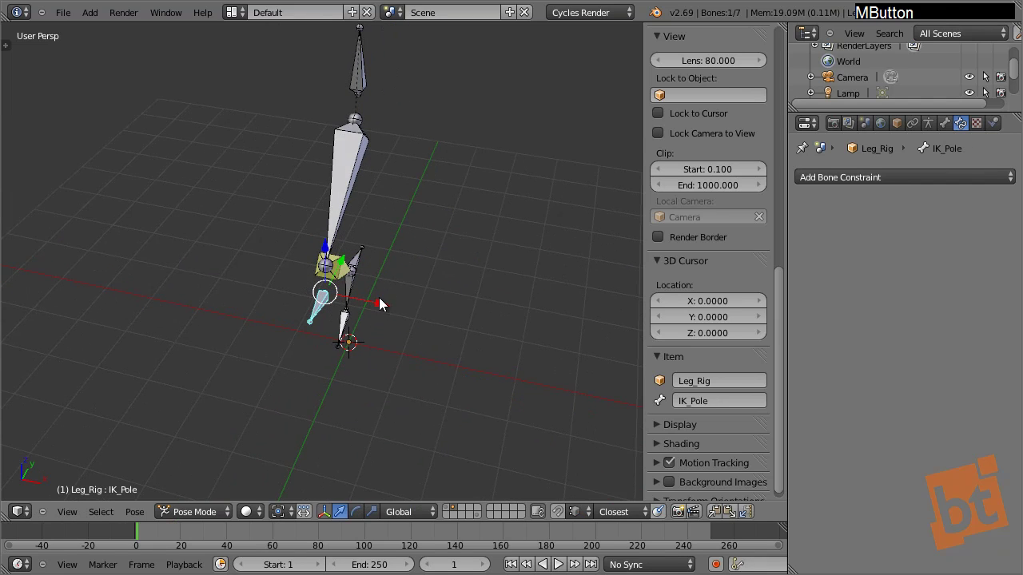
left_click_drag(378, 297, 424, 318, "shift")
Clear the location and rotation of all pose bones and deselect them.
key("a")
key("alt+g")
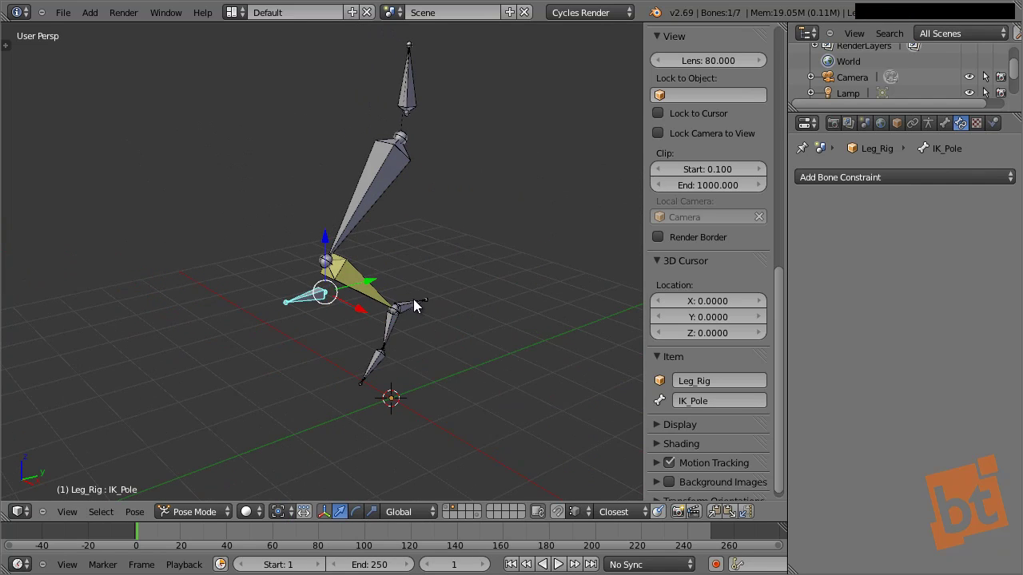
key("alt+r")
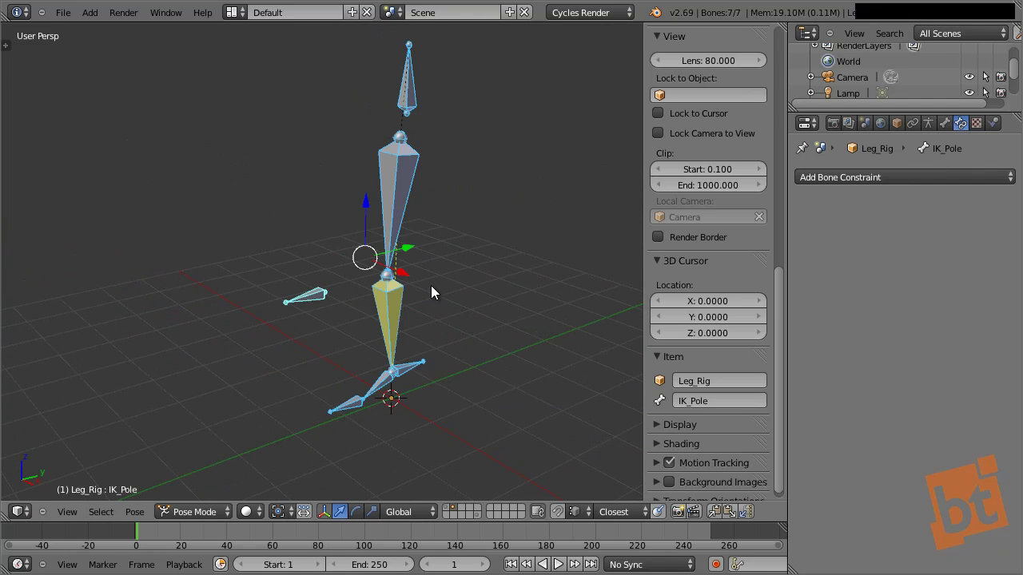
key("a")
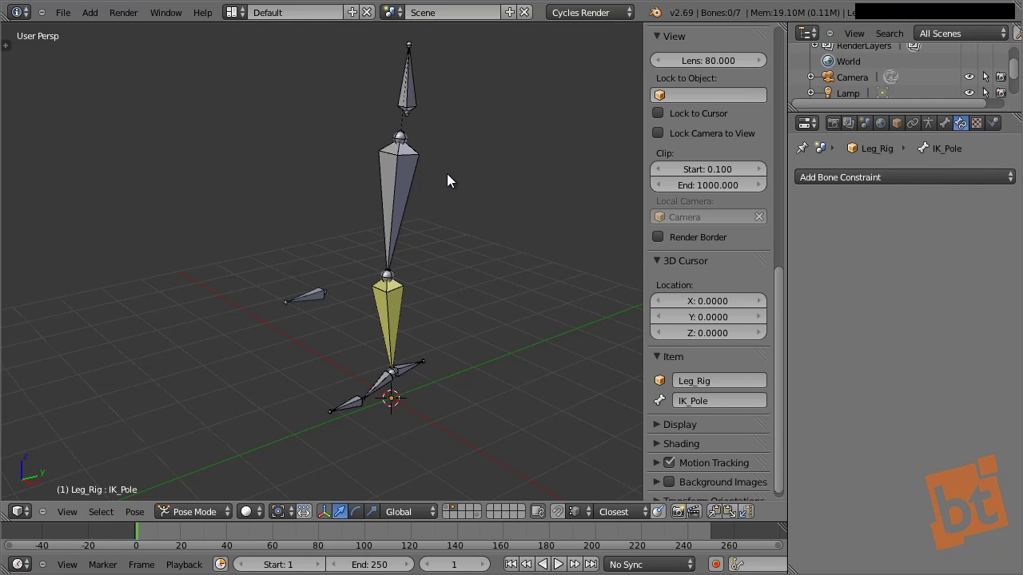
Examine the Leg, Foot and Toe bones up close by selecting them in turn, ending with nothing selected.
right_click(405, 166)
middle_click_drag(418, 253, 429, 368)
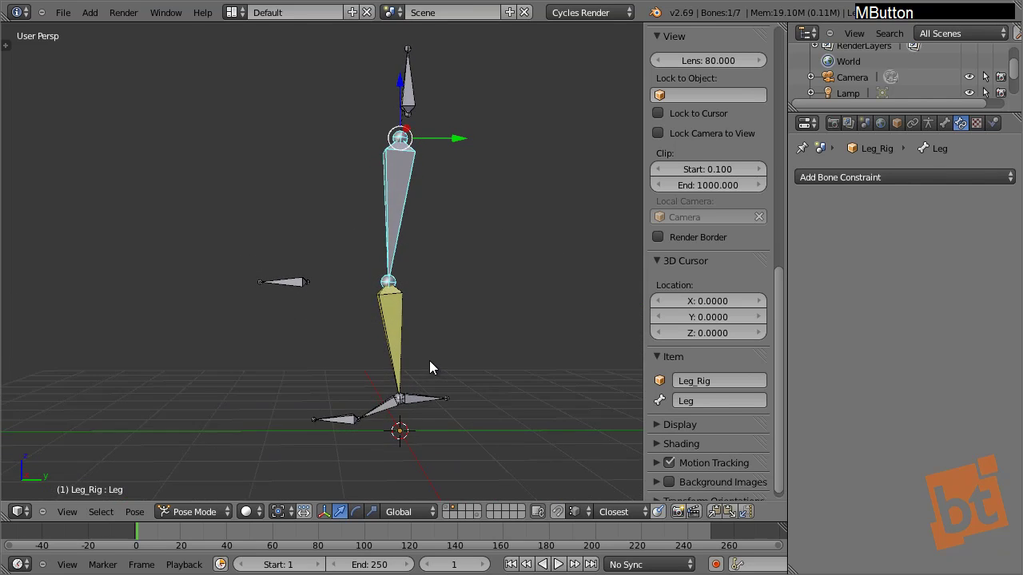
scroll(426, 364, "down", 3, "shift")
scroll(402, 377, "up", 3)
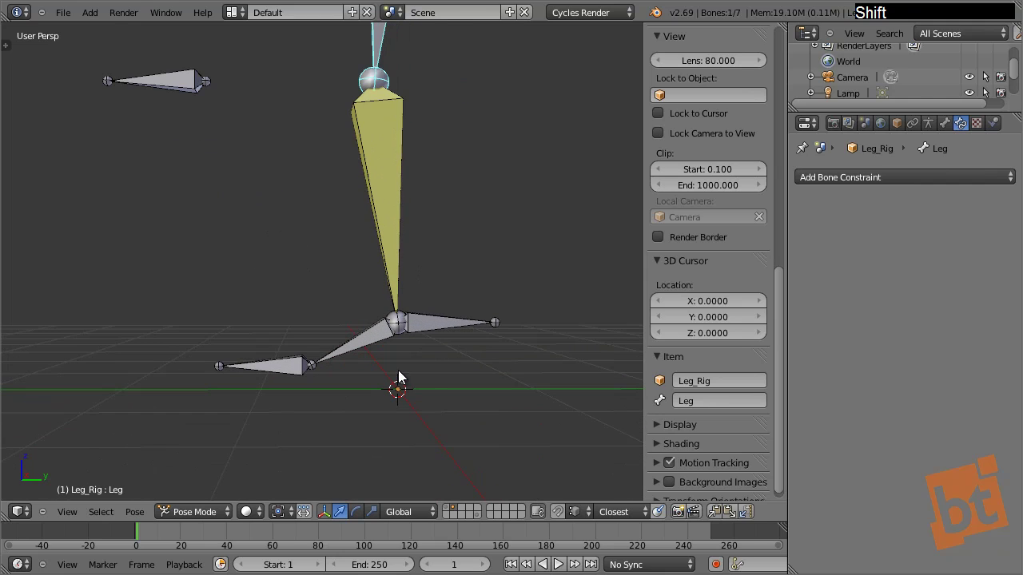
right_click(337, 359)
right_click(293, 365)
right_click(316, 361)
right_click(277, 370)
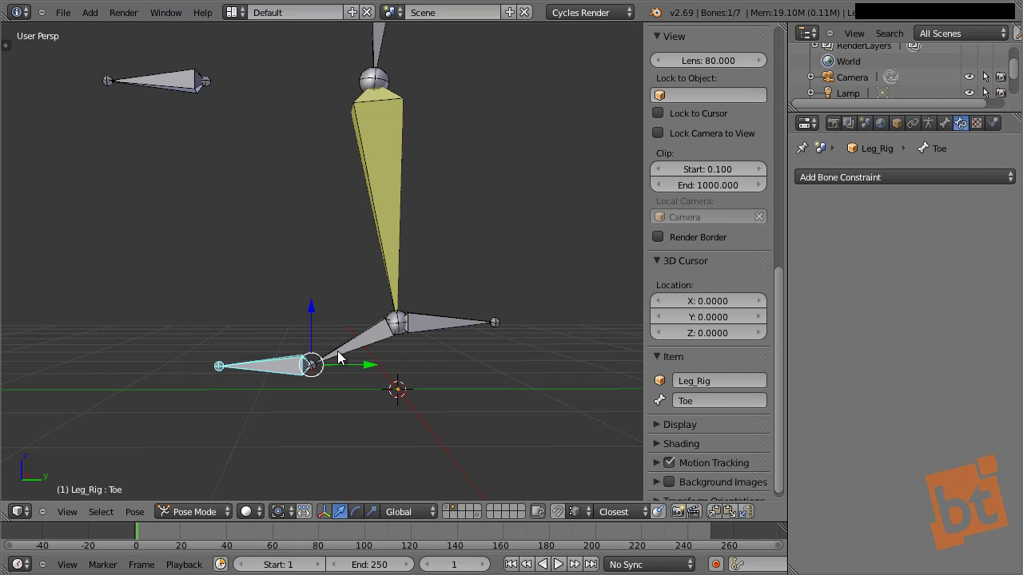
right_click(364, 349)
key("a")
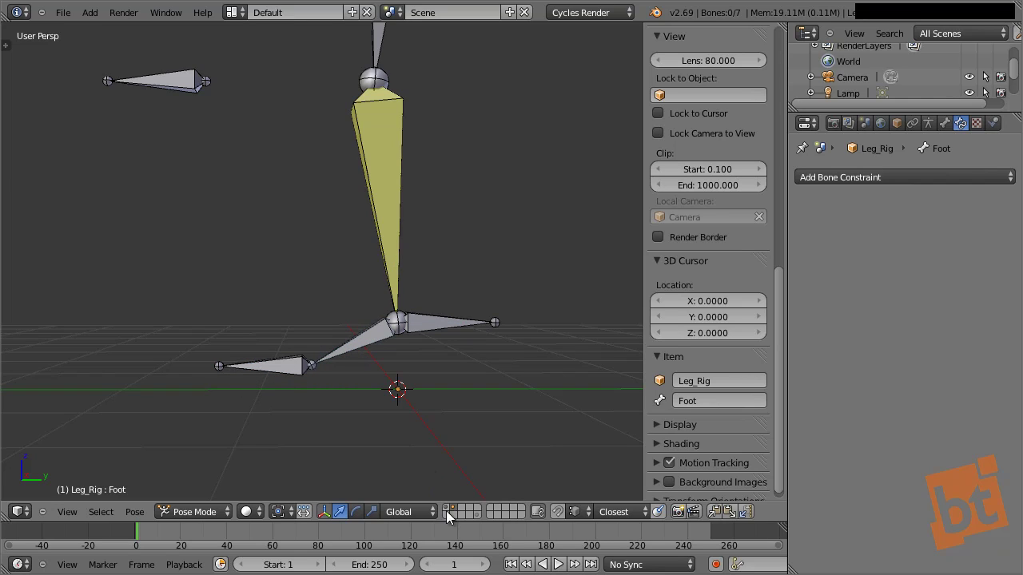
Show the leg mesh's layer together with the rig as wireframe in the right orthographic view.
left_click(448, 511, "shift")
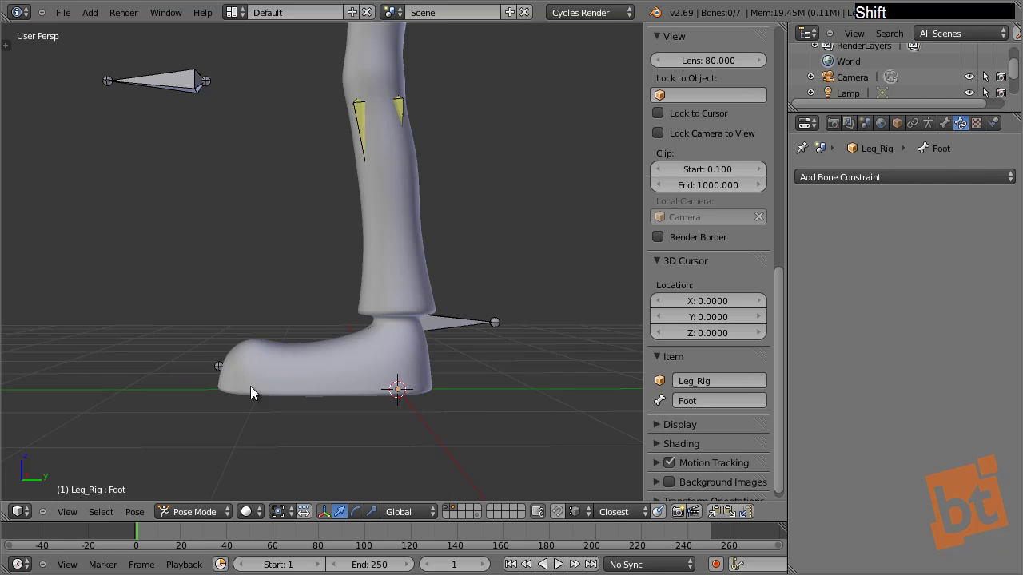
key("z")
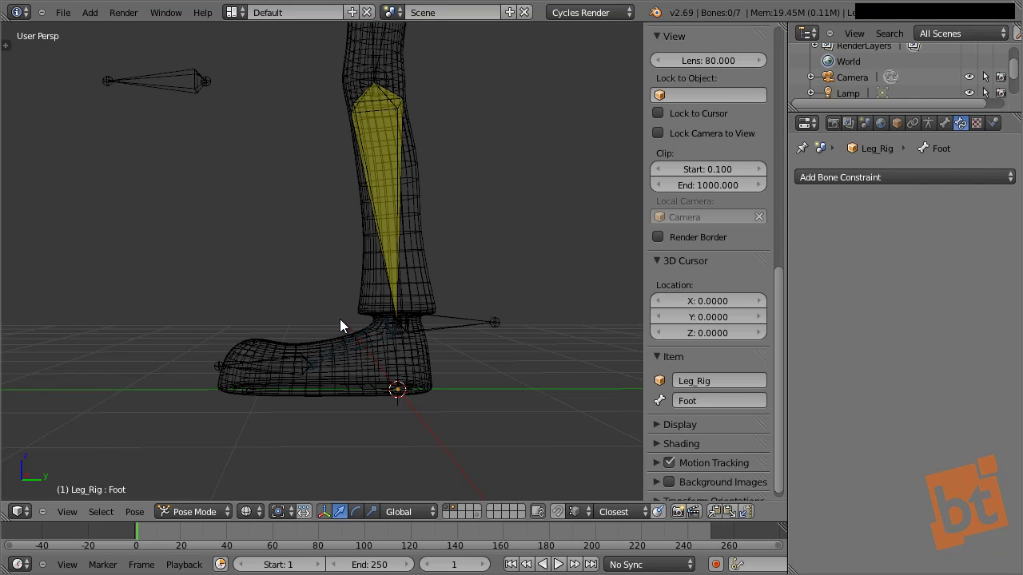
key("KP_3")
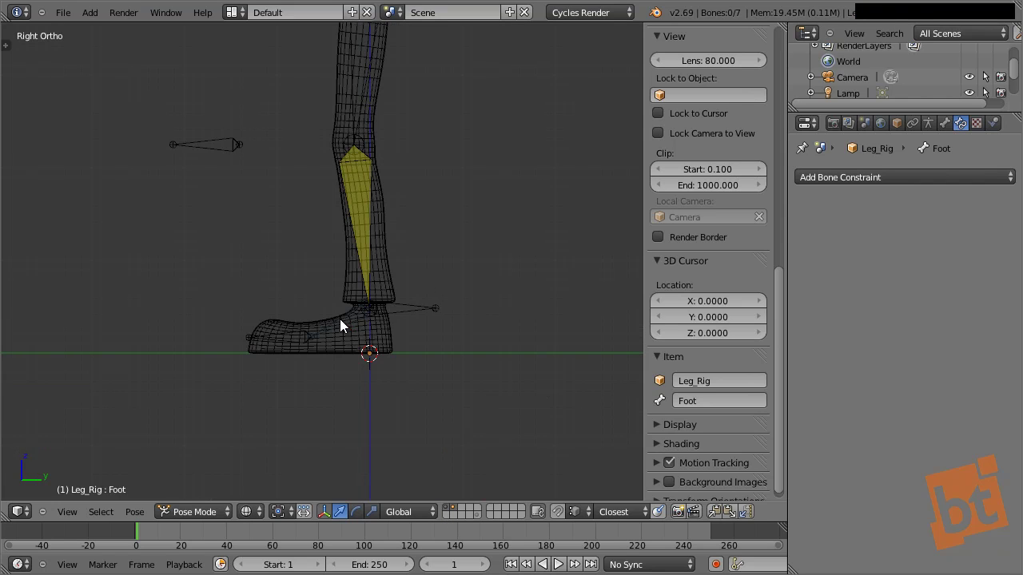
Add a new bone to Leg_Rig at the 3D cursor under the ankle in Edit Mode.
right_click(429, 309)
scroll(372, 323, "up", 4)
key("Tab")
middle_click_drag(373, 324, 448, 328, "shift")
key("a")
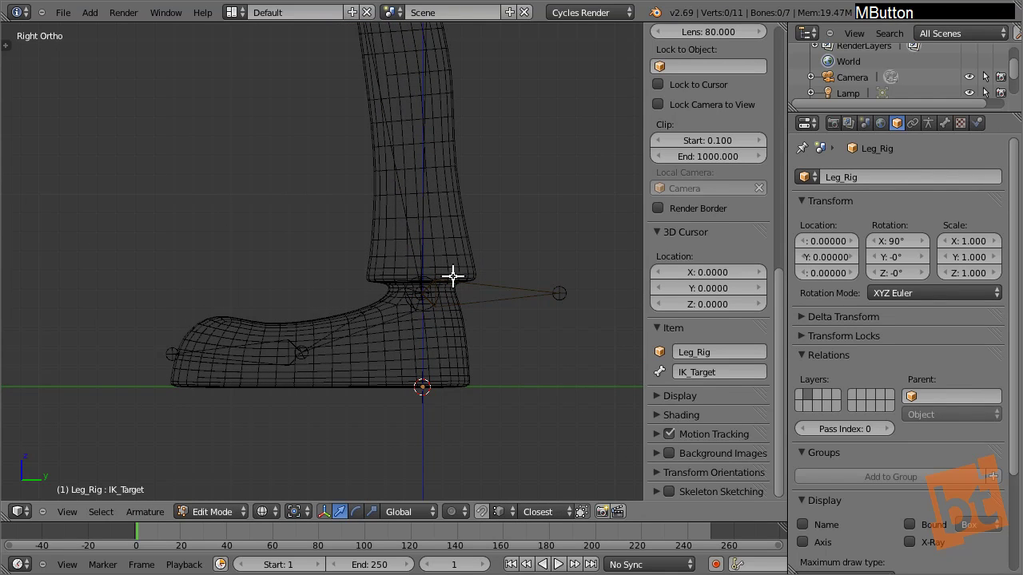
key("shift+a")
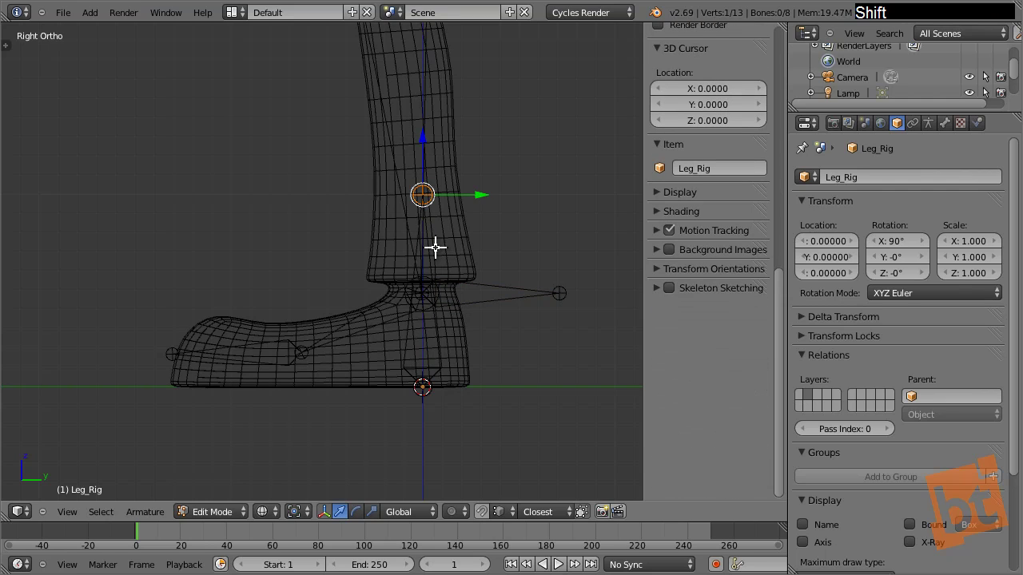
Move the new bone's root along the Y axis to the back of the shoe's heel.
right_click(428, 384)
scroll(439, 402, "up", 2)
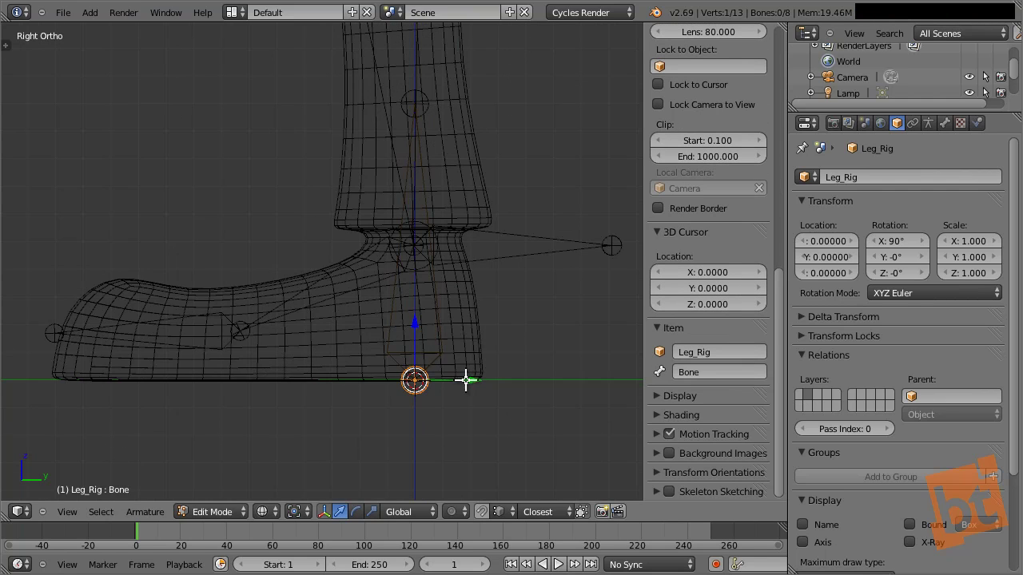
left_click_drag(466, 374, 528, 390)
Move the new bone's tip to ground level at the front end of the shoe sole.
right_click(423, 102)
key("g")
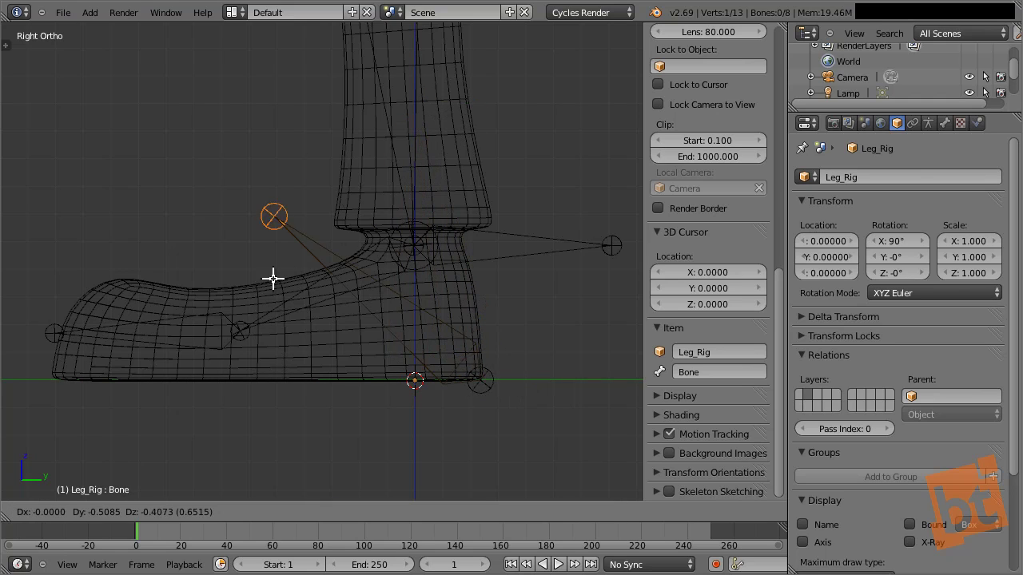
left_click_drag(273, 278, 106, 416)
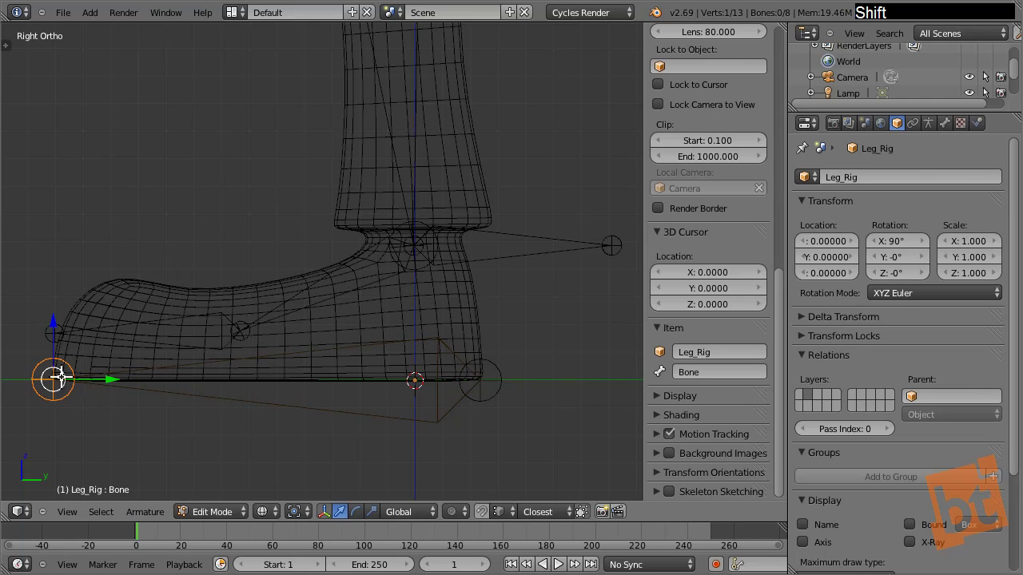
middle_click_drag(57, 376, 136, 387, "ctrl")
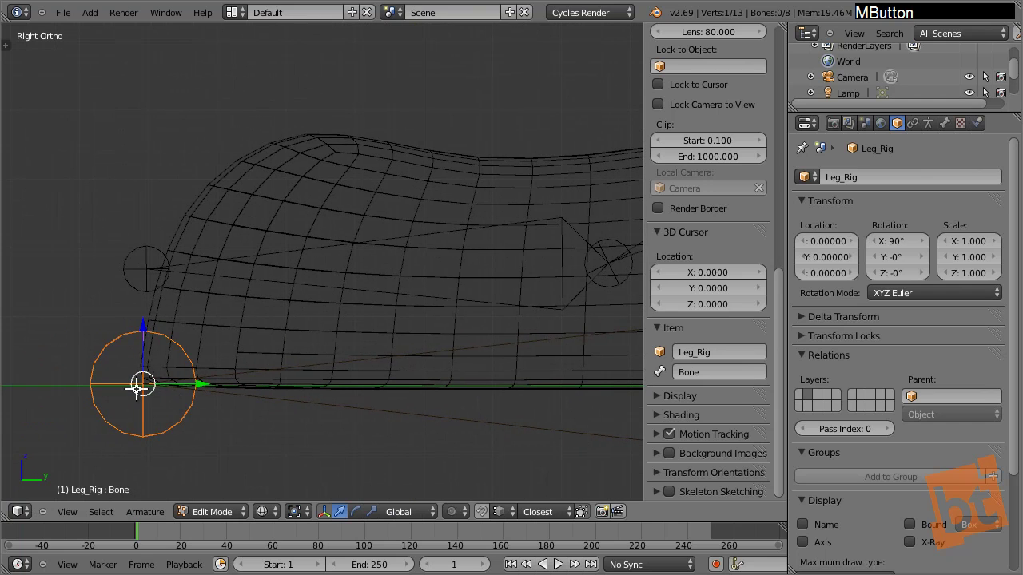
scroll(287, 407, "down", 4)
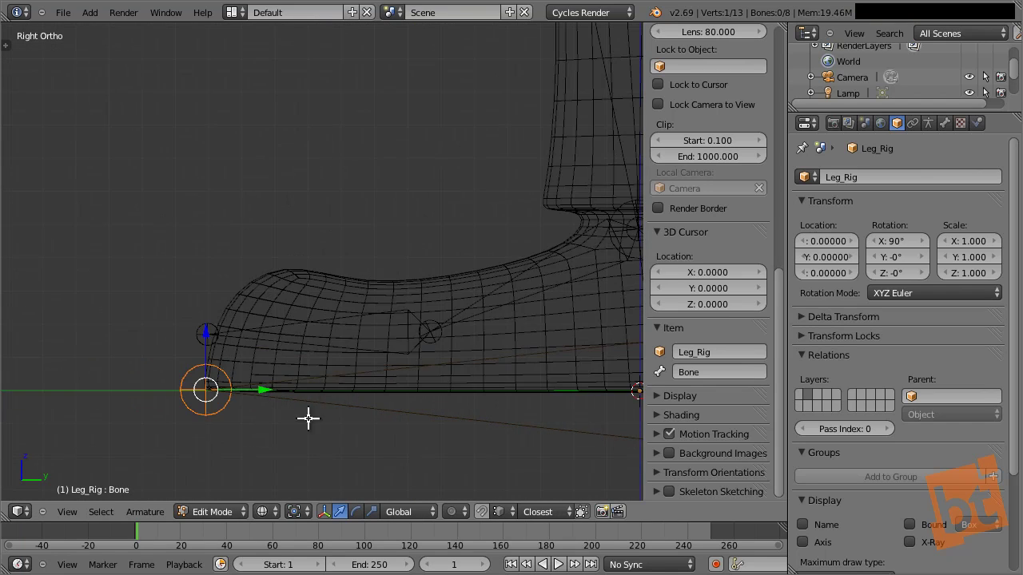
scroll(308, 418, "down", 1)
Extrude another bone from the sole bone's tip up to a point above the shoe's instep.
middle_click_drag(308, 418, 206, 433, "shift")
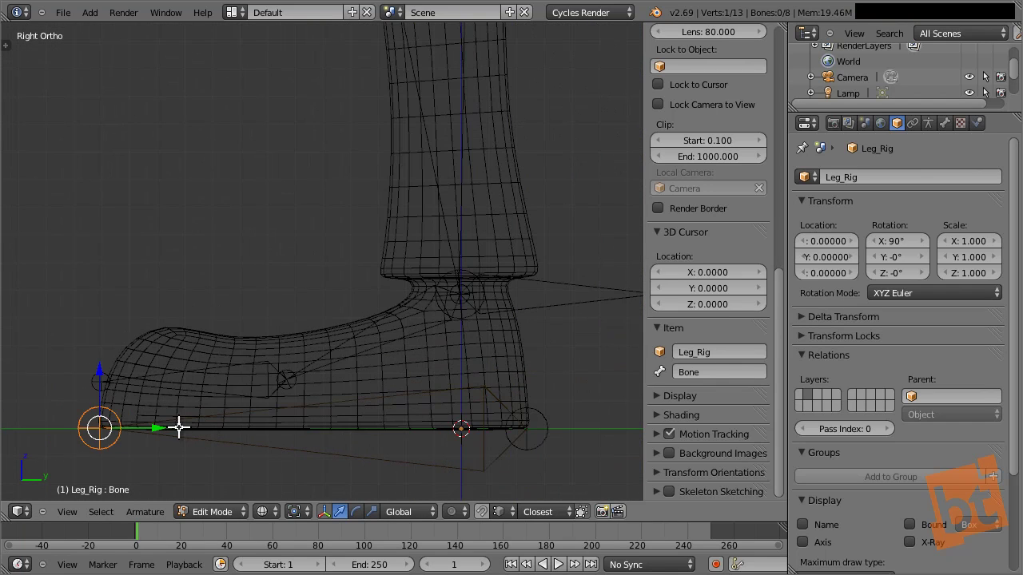
key("e")
left_click(320, 229)
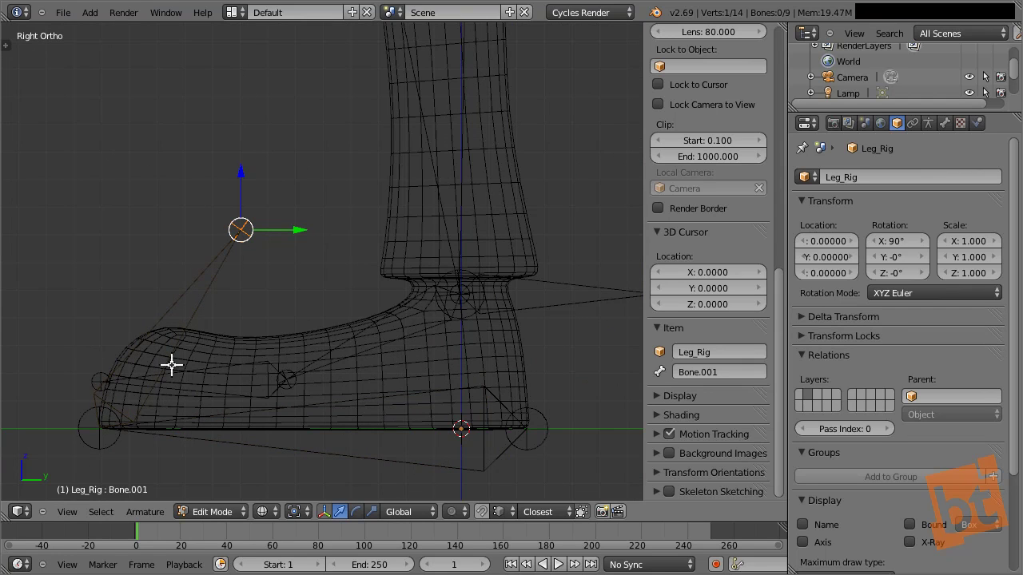
Snap the 3D cursor to the joint between the Foot and Toe bones.
middle_click_drag(203, 354, 299, 356, "ctrl")
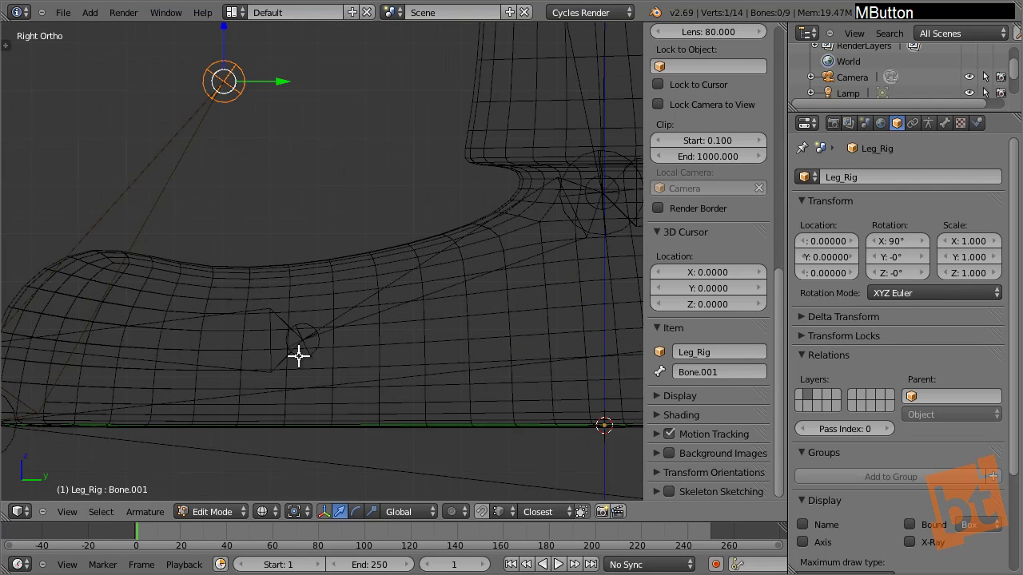
right_click(309, 353)
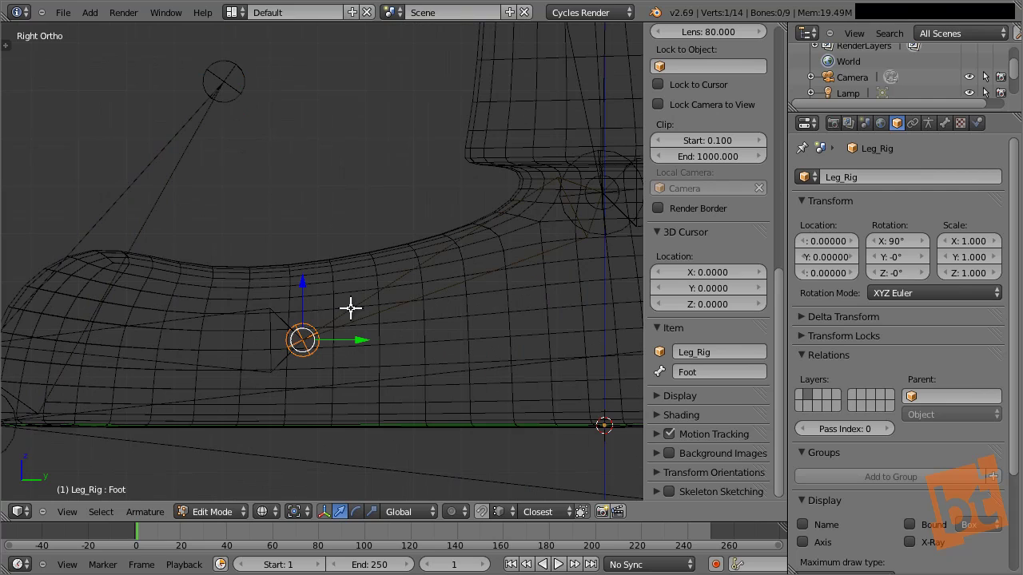
key("shift+s")
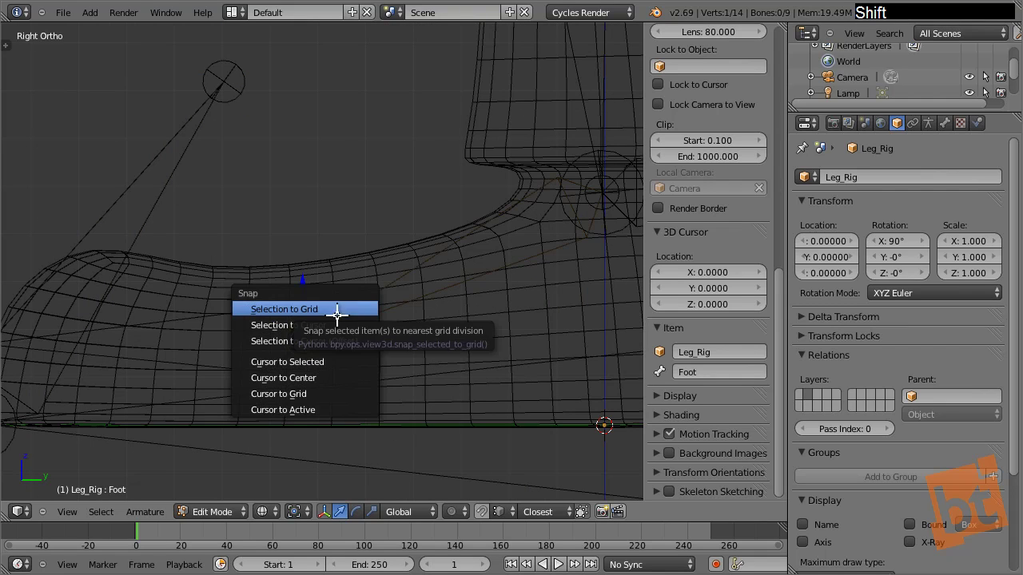
left_click(314, 363)
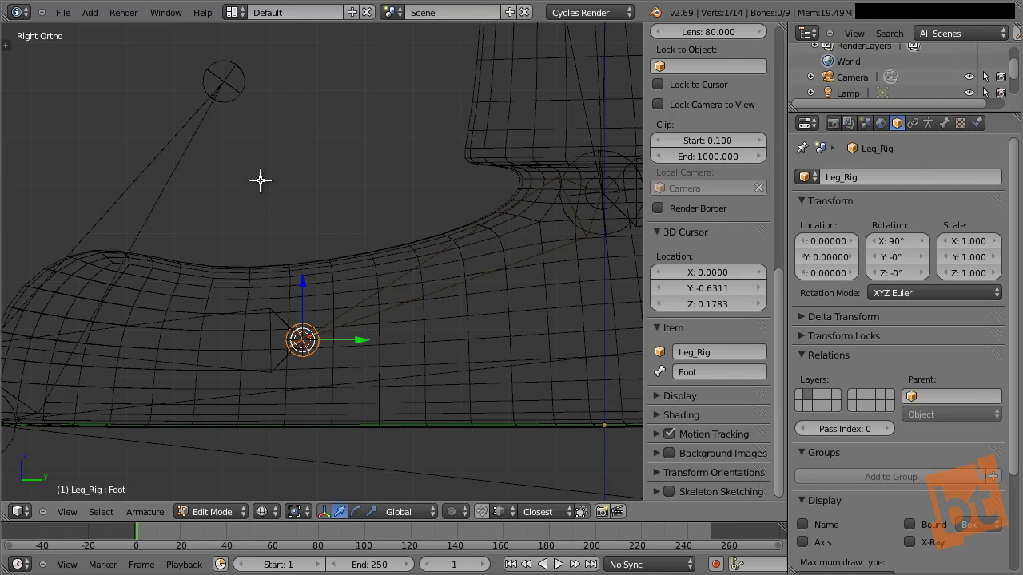
Extrude a third control bone from the tip above the instep back toward the front of the shin.
right_click(225, 83)
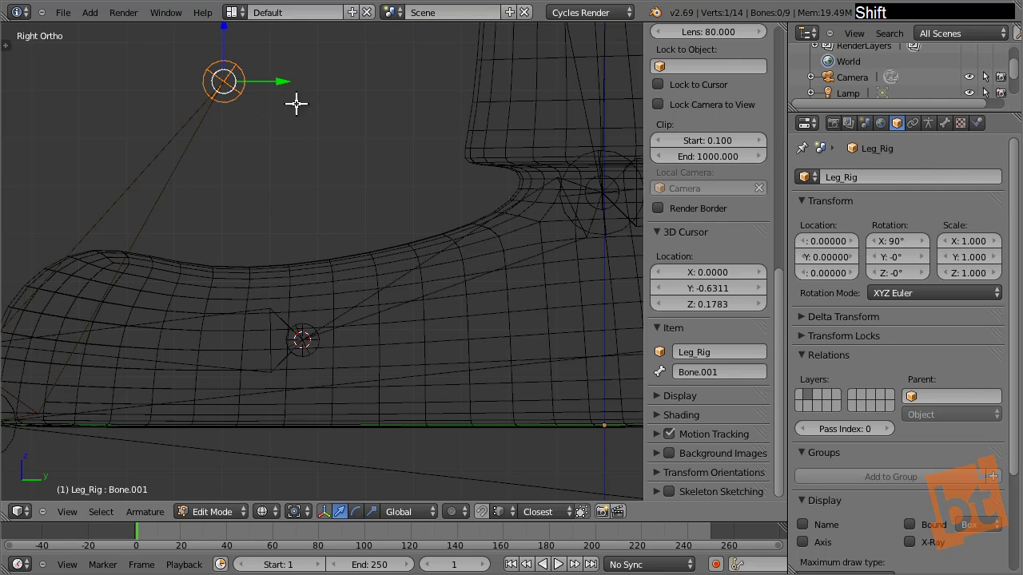
scroll(280, 160, "down", 2)
key("e")
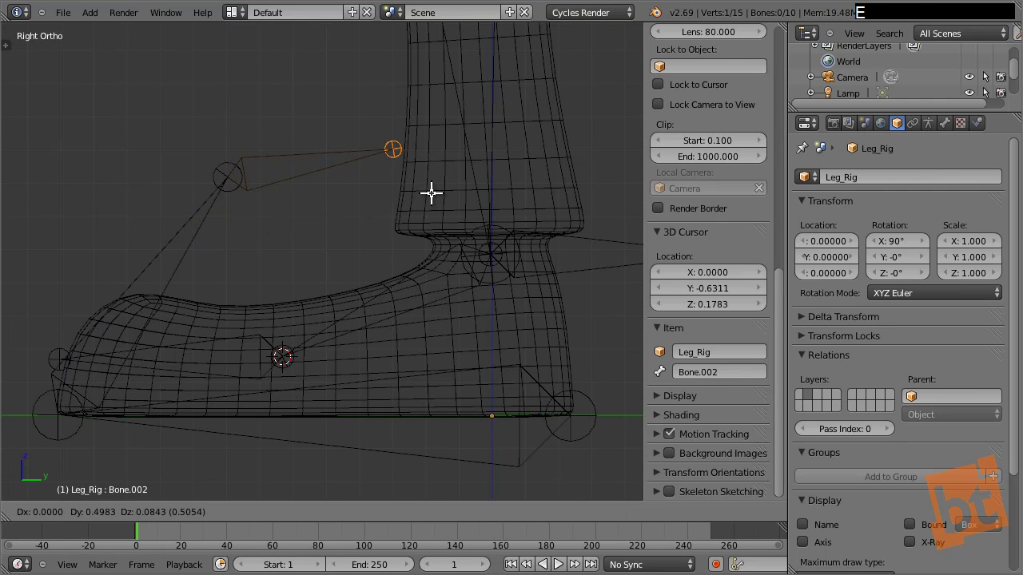
left_click(427, 192)
Snap the joint shared by the two extruded control bones to the 3D cursor at the ball of the foot.
right_click(228, 190)
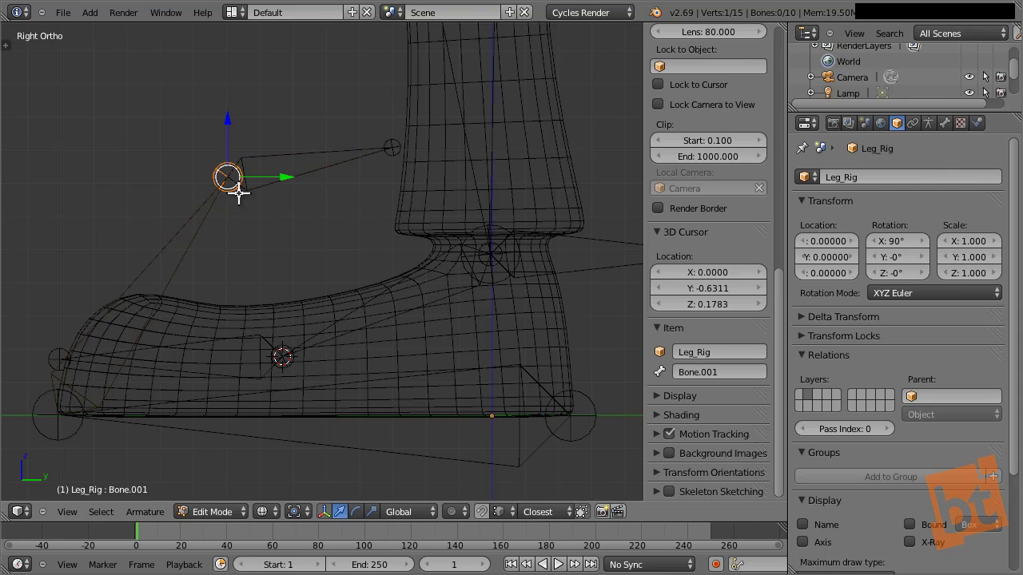
key("shift+s")
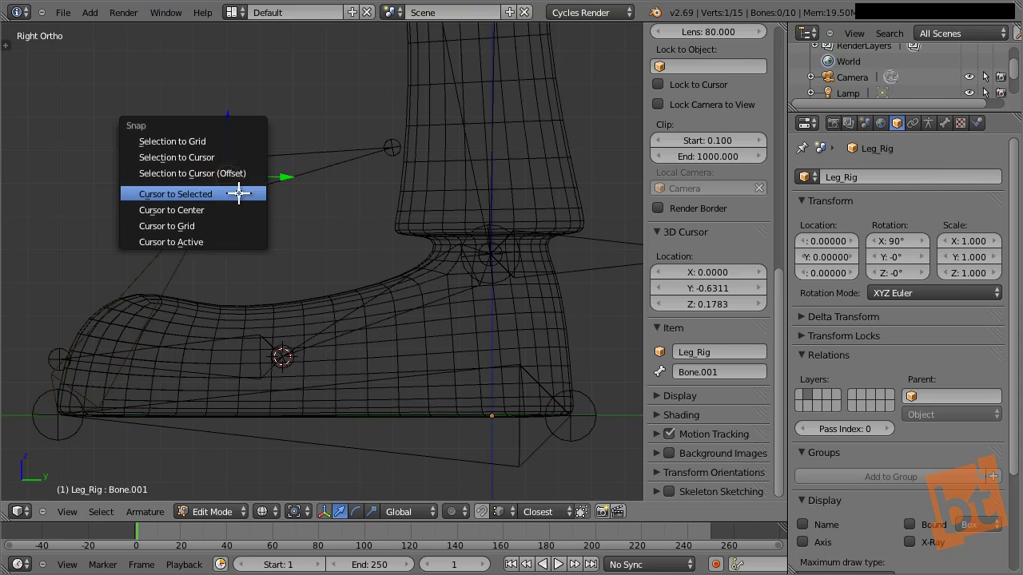
left_click(219, 157)
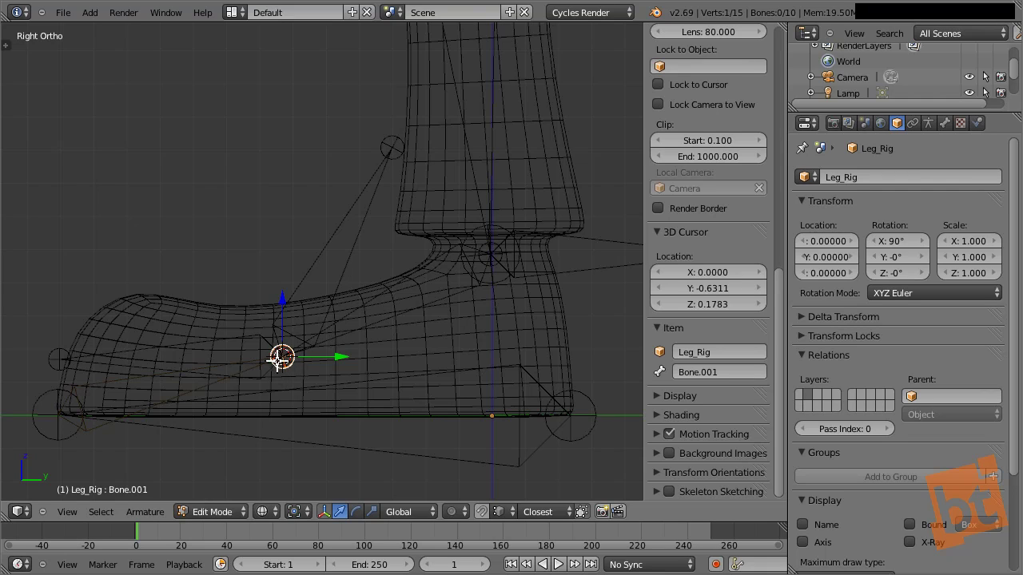
Move the tip of Bone.002 behind the ankle, slightly above the IK target bone.
right_click(350, 217)
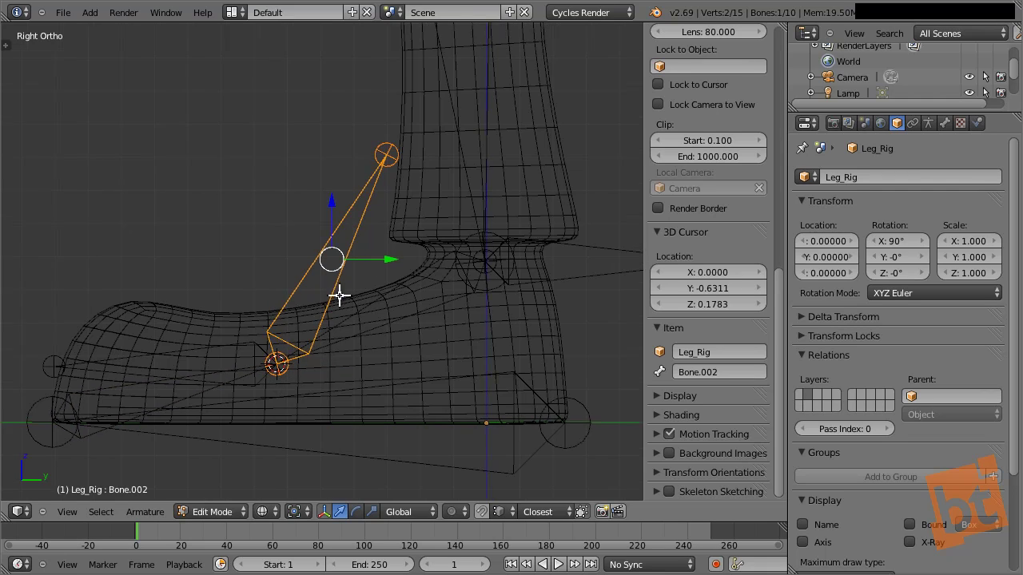
key("r")
key("Escape")
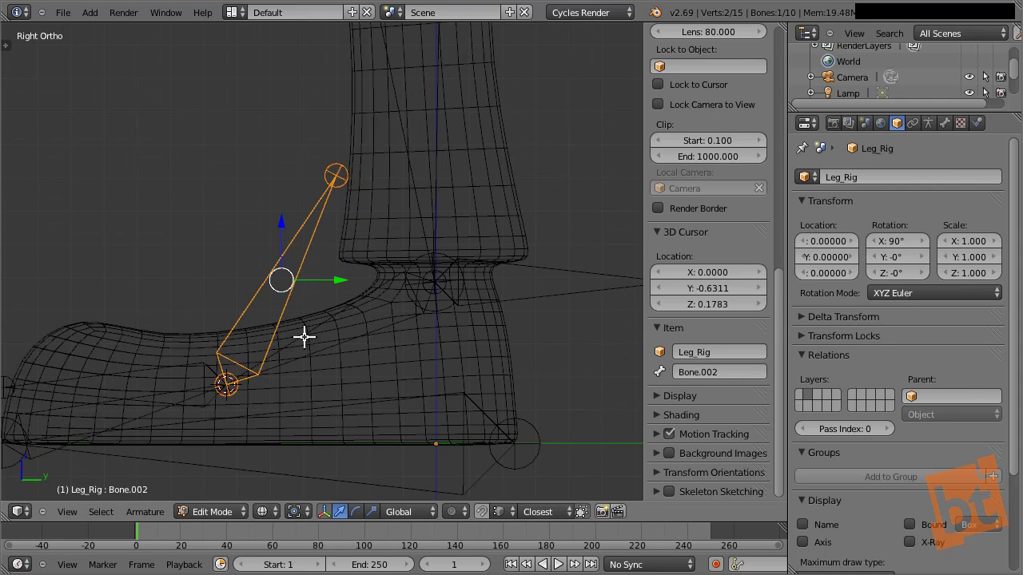
right_click_drag(334, 173, 524, 187)
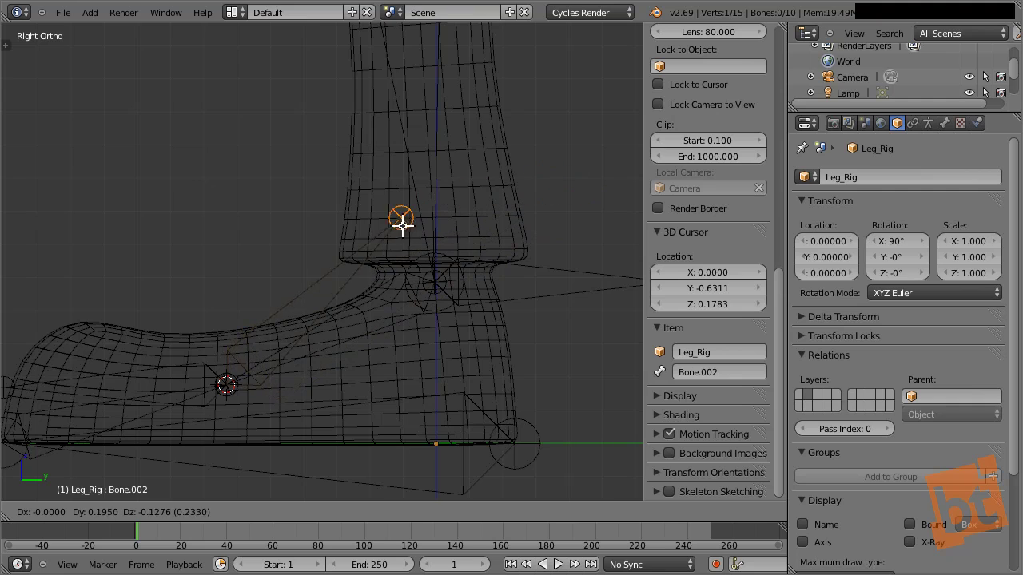
right_click_drag(486, 319, 607, 193)
middle_click_drag(549, 223, 533, 241, "ctrl")
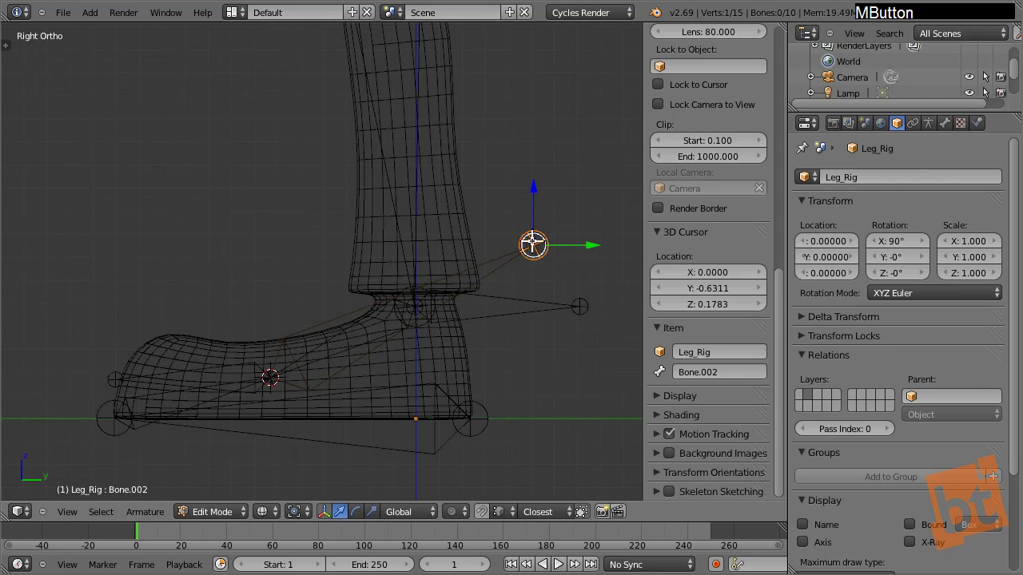
mouse_move(533, 243)
right_mouse_down()
mouse_move(559, 372)
mouse_move(452, 171)
mouse_move(541, 256)
mouse_move(532, 250)
right_mouse_up()
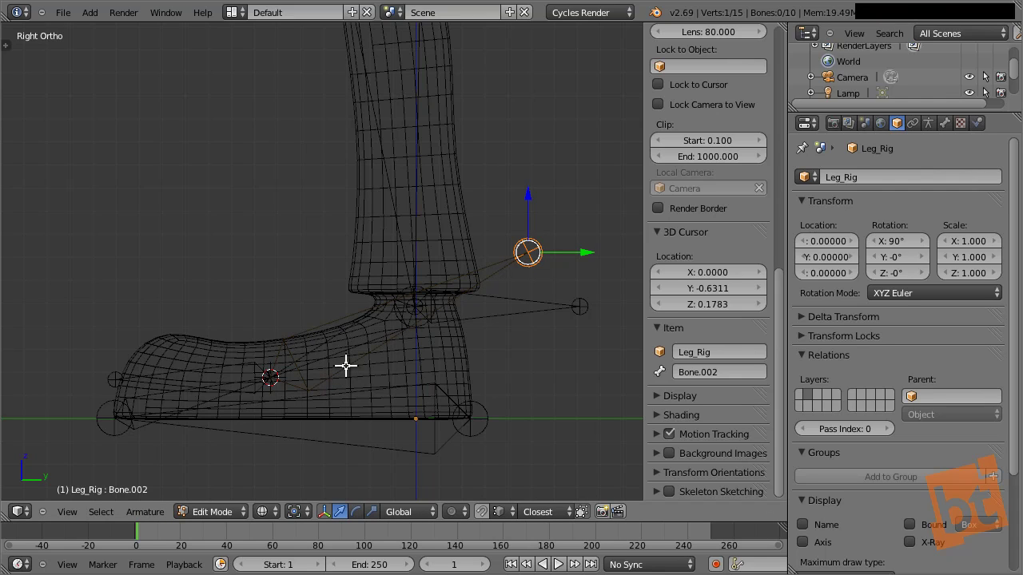
Test-rotate the sole bone around the heel in Pose Mode.
key("ctrl+Tab")
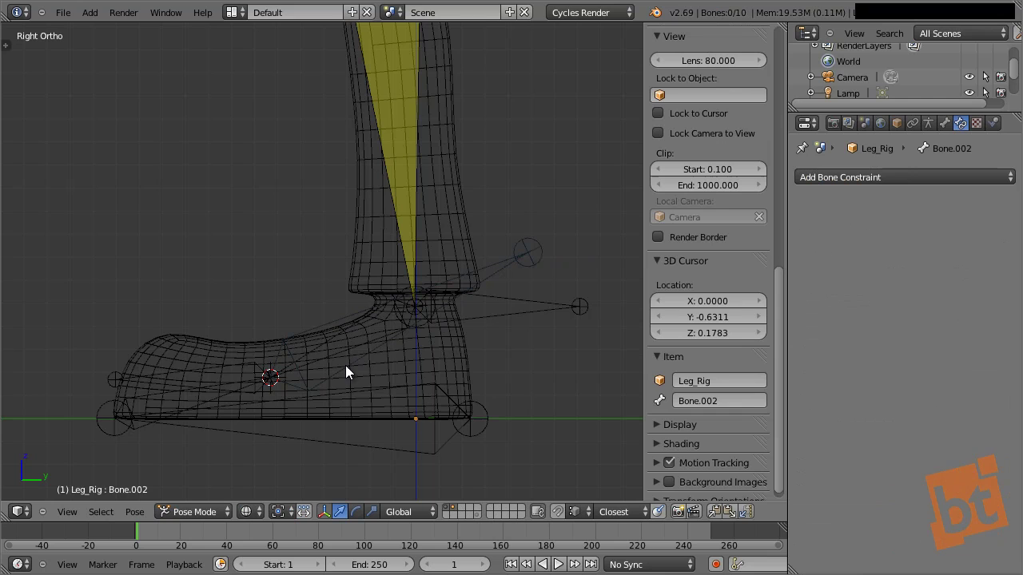
right_click(372, 407)
right_click(400, 454)
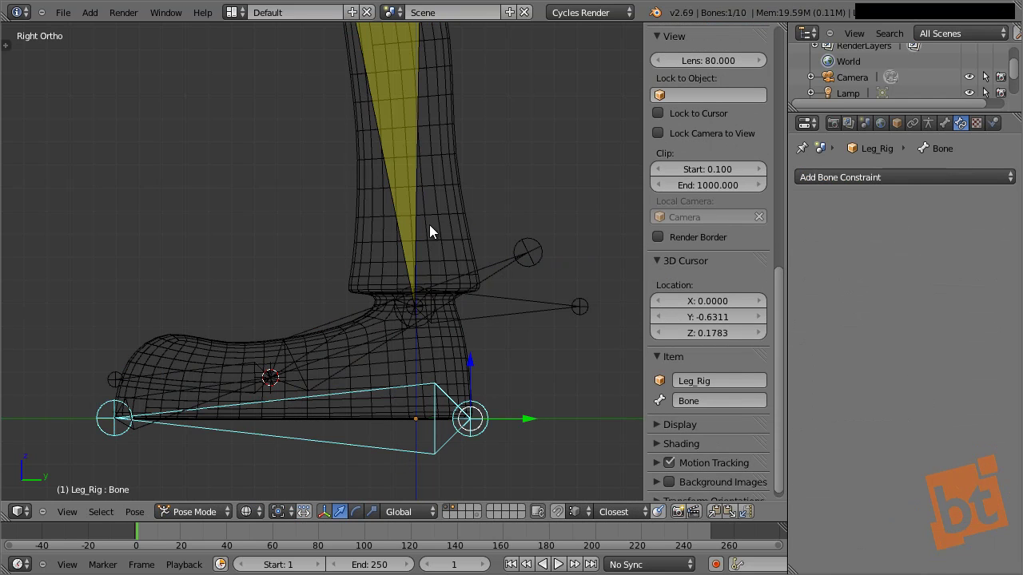
key("r")
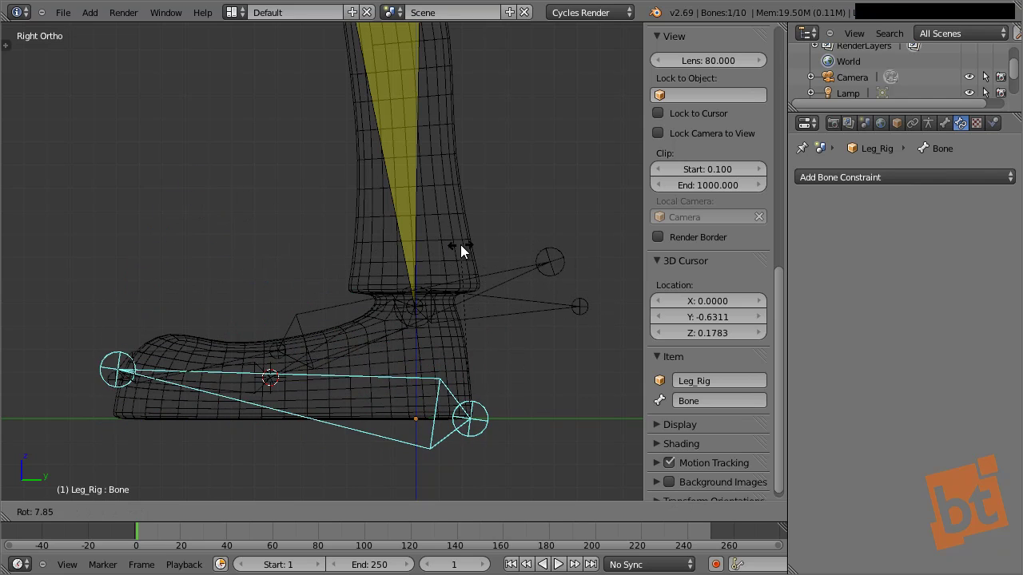
left_click(462, 250)
Test-rotate Bone.001 around the toe tip and Bone.002 around the ball of the foot, cancelling each rotation.
right_click(186, 418)
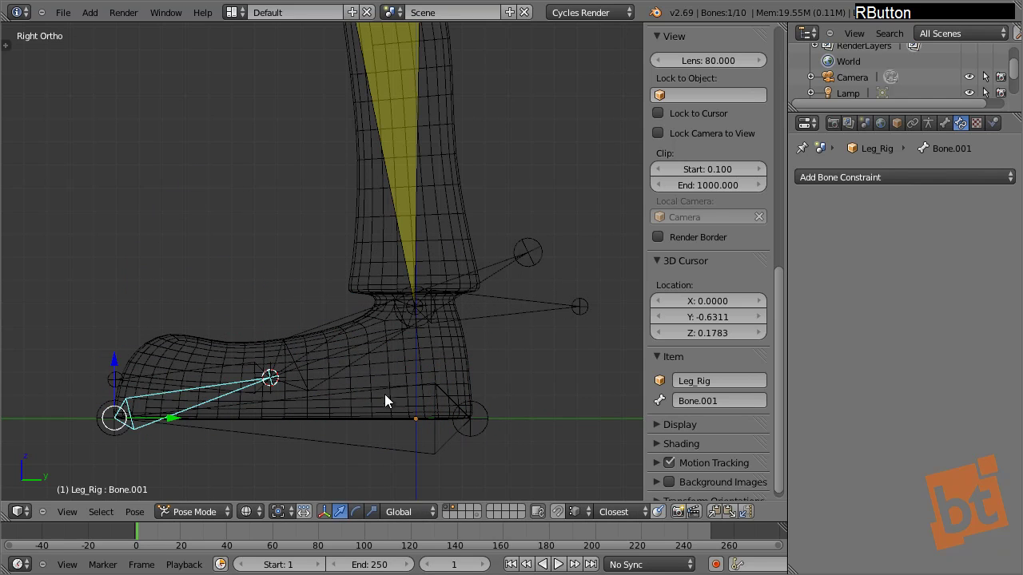
key("r")
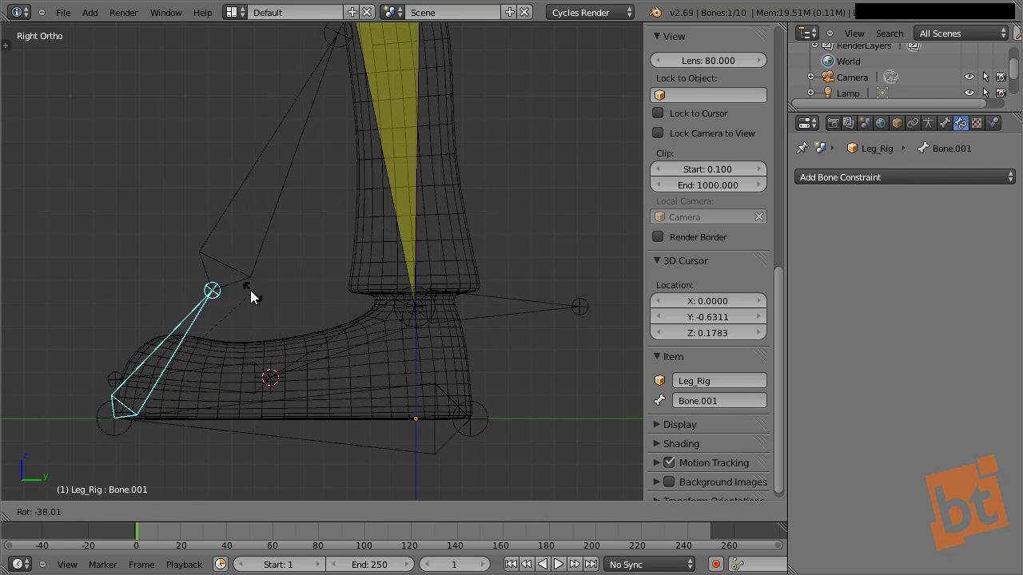
right_click(307, 373)
right_click(334, 378)
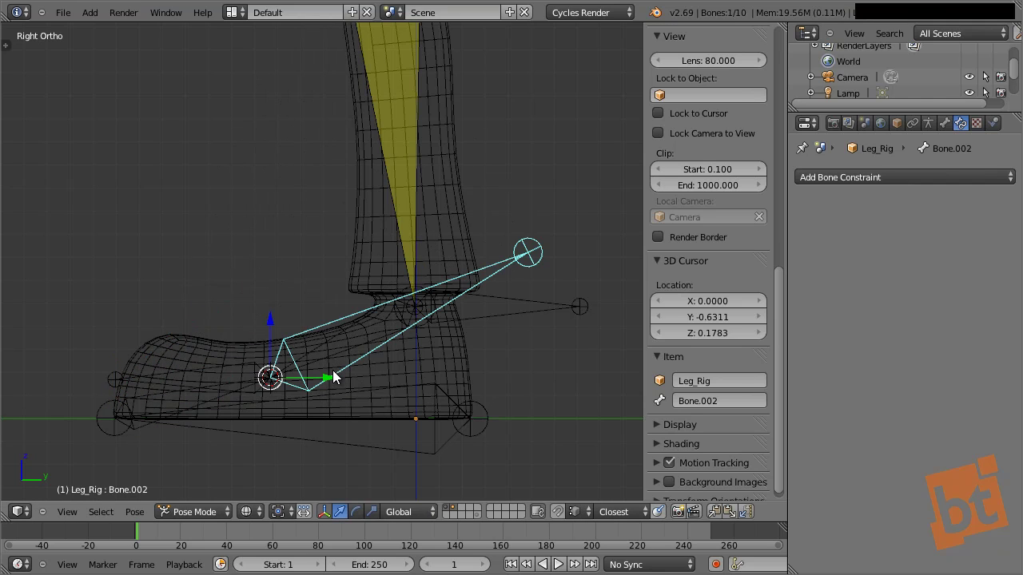
key("r")
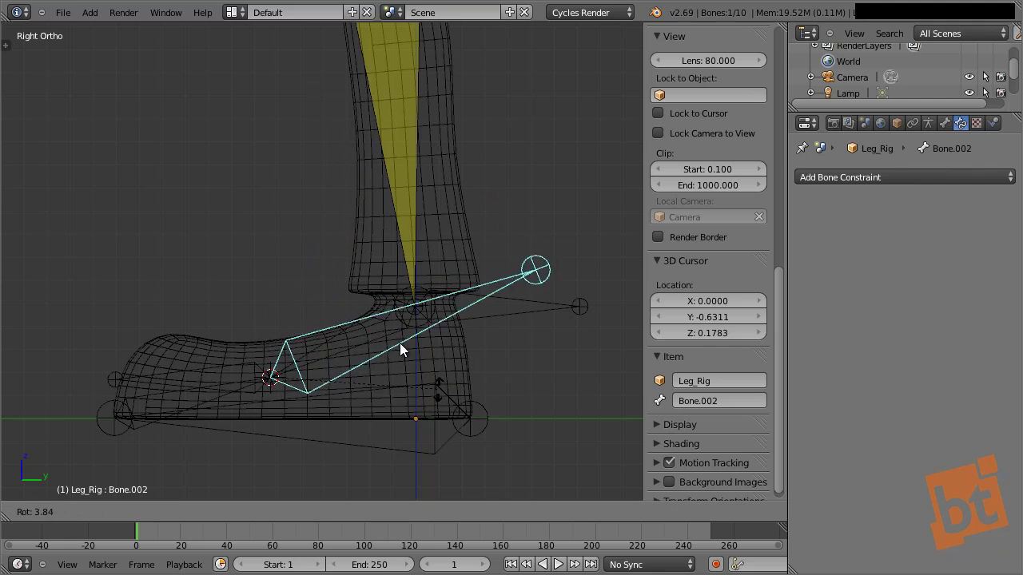
right_click(362, 319)
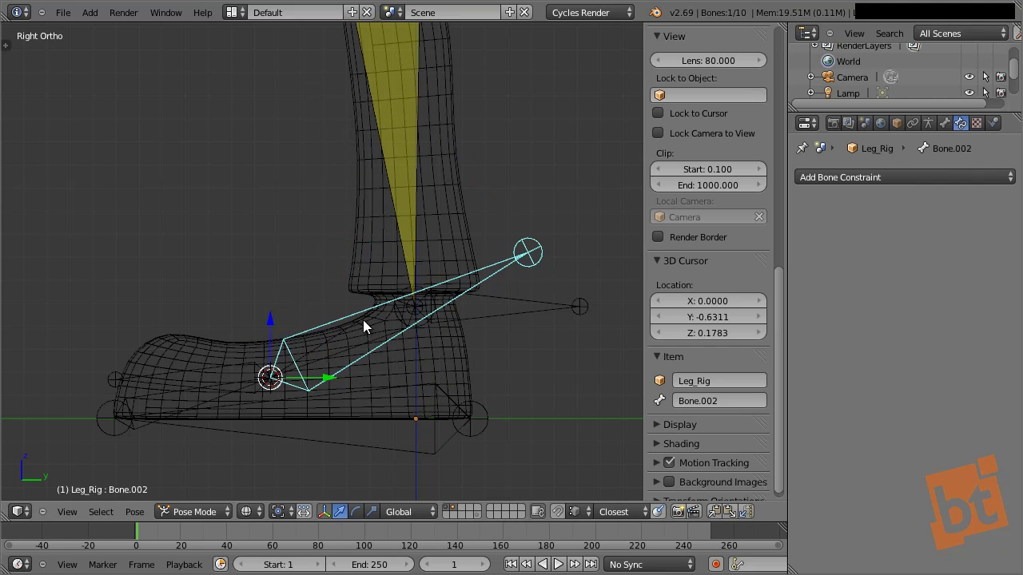
Select the sole bone and examine how the control bones sit inside the shoe from the front and in perspective.
right_click(324, 444)
scroll(323, 416, "up", 4)
middle_click_drag(322, 416, 381, 396)
scroll(382, 390, "down", 4)
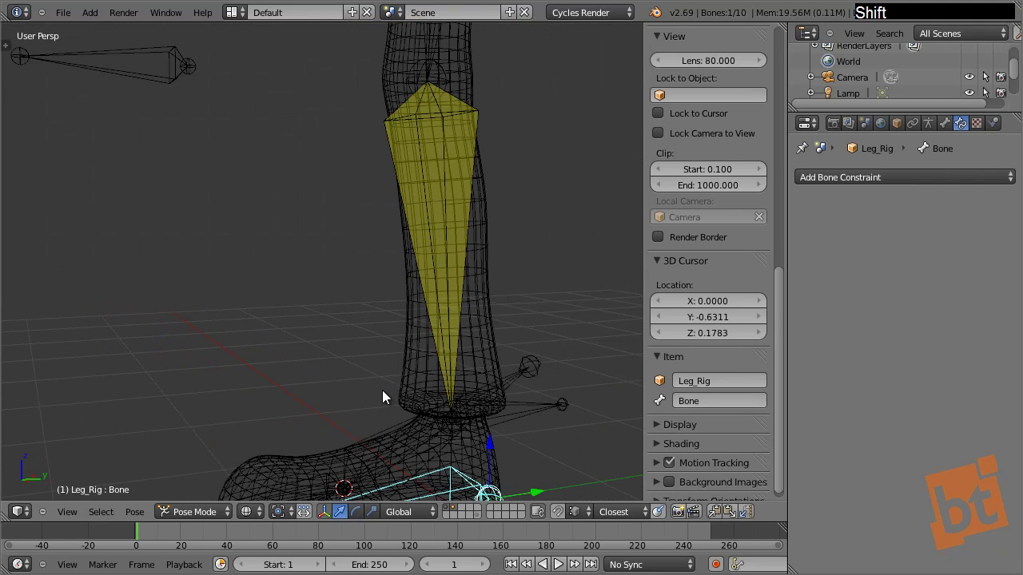
key("KP_5")
key("KP_1")
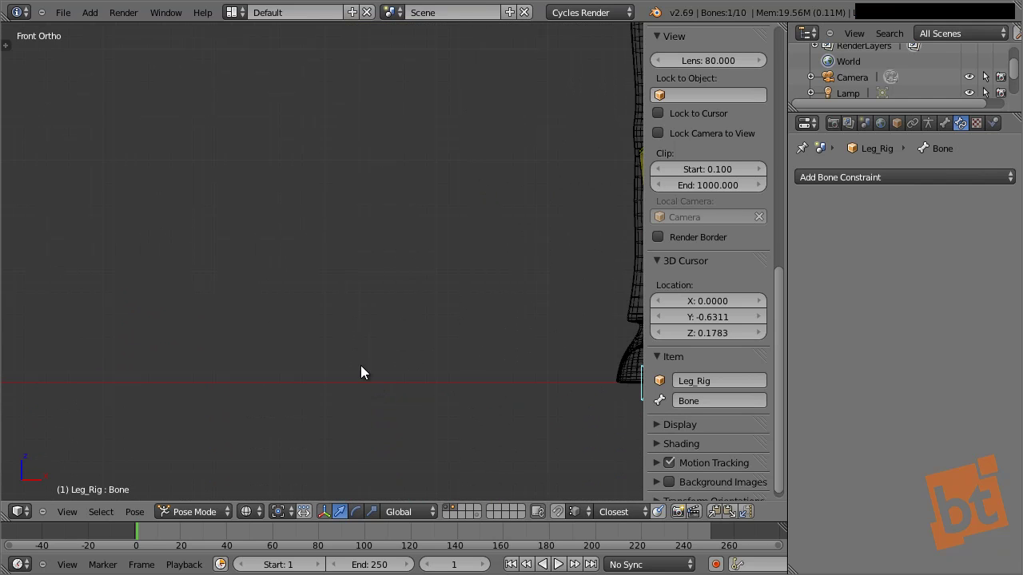
middle_click_drag(388, 355, 240, 359, "shift")
middle_click_drag(447, 375, 246, 382, "ctrl")
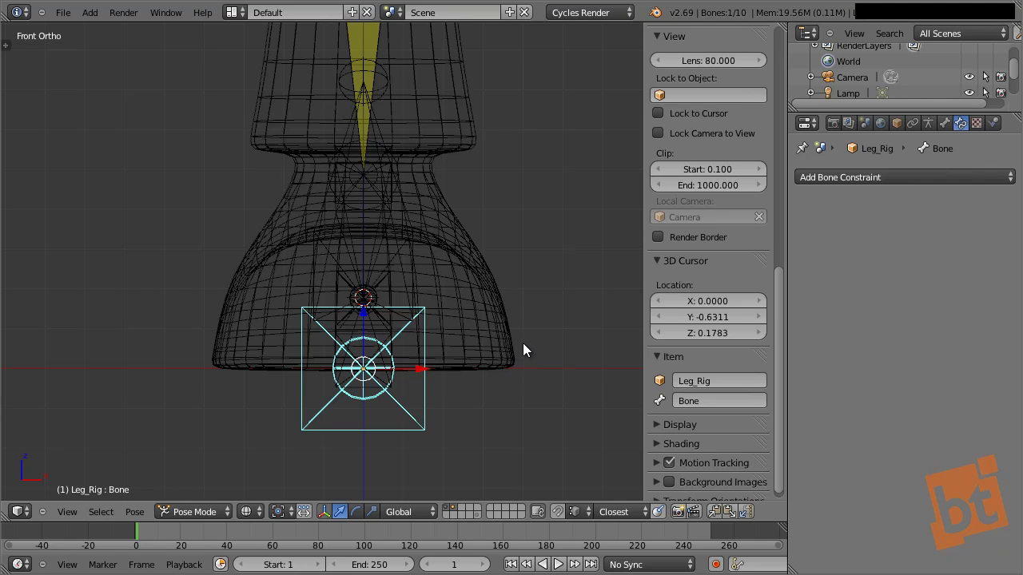
middle_click_drag(509, 289, 370, 340)
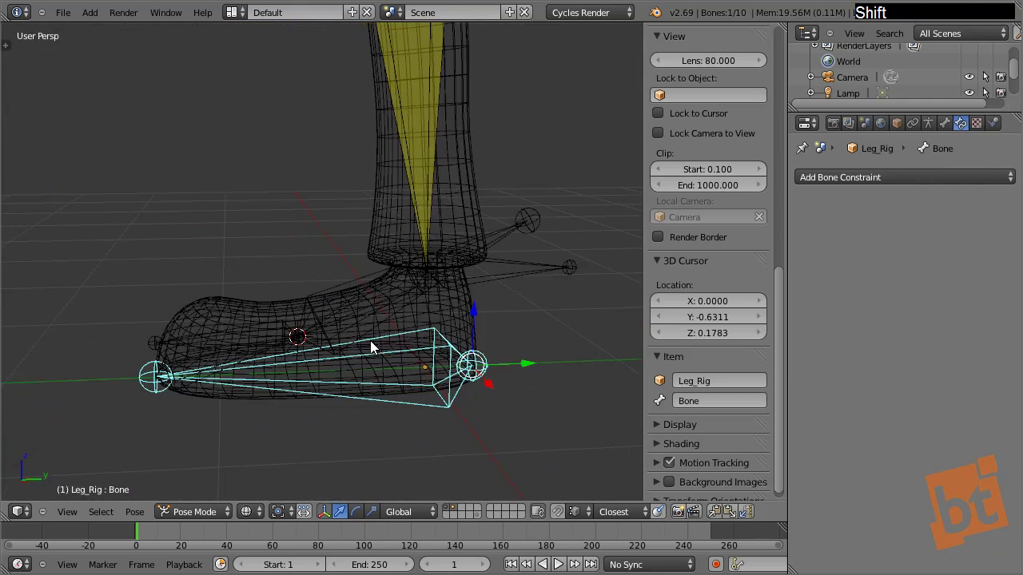
middle_click_drag(413, 373, 334, 333)
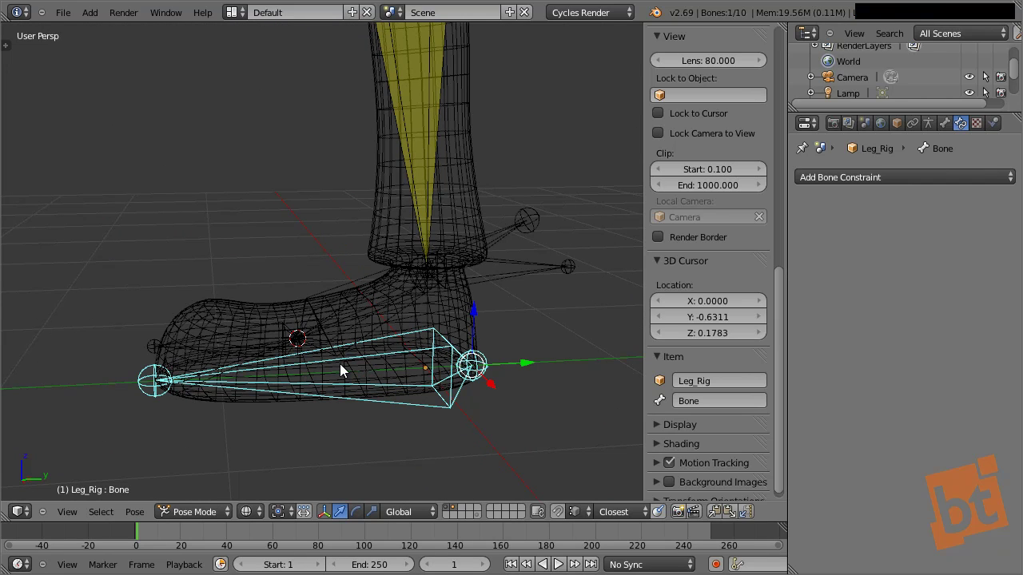
middle_click_drag(322, 361, 313, 353)
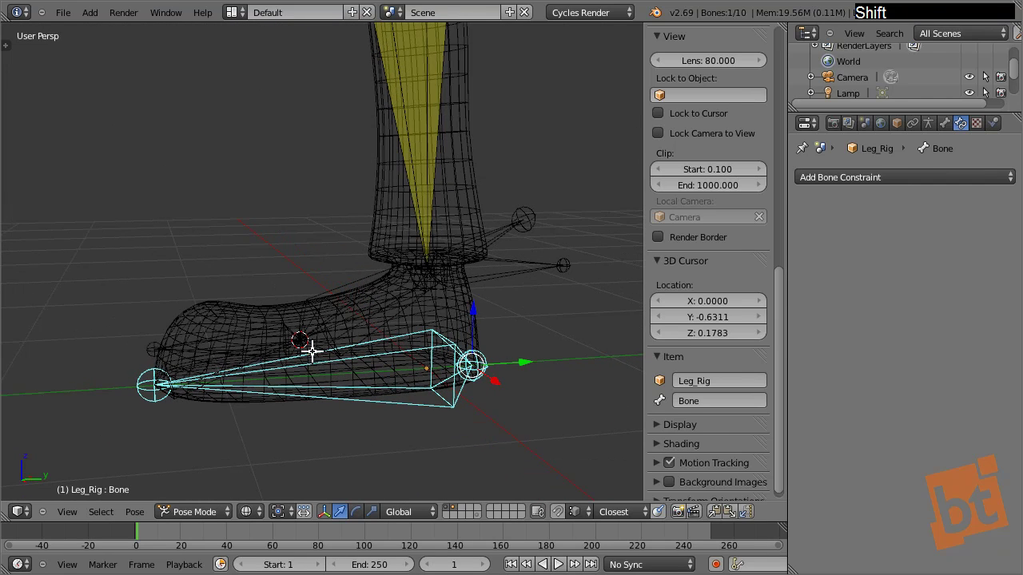
Show only the armature's layer to hide the leg mesh, and put Leg_Rig in Edit Mode.
key("ctrl+Tab")
key("ctrl+Tab")
left_click(453, 510)
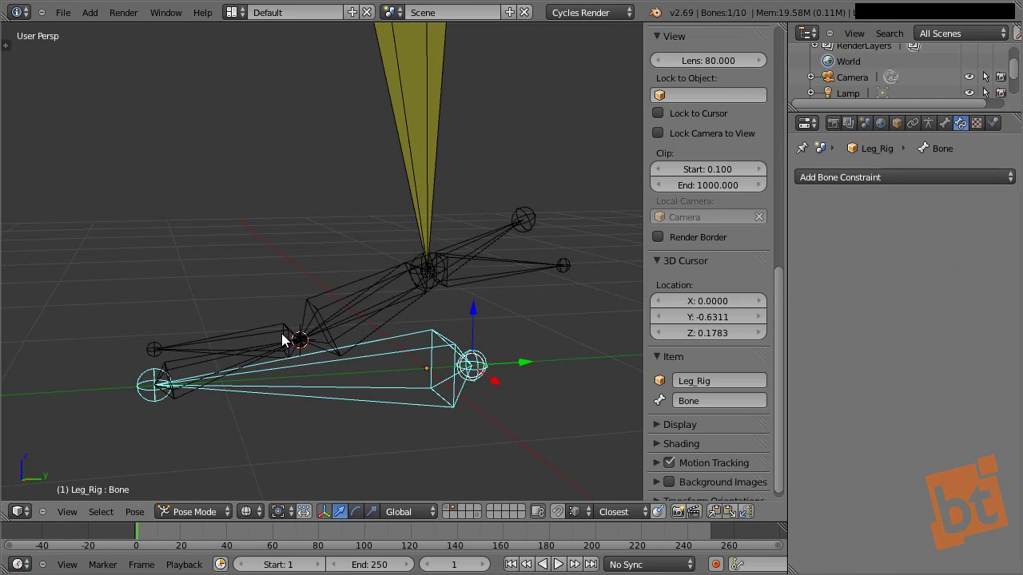
key("Tab")
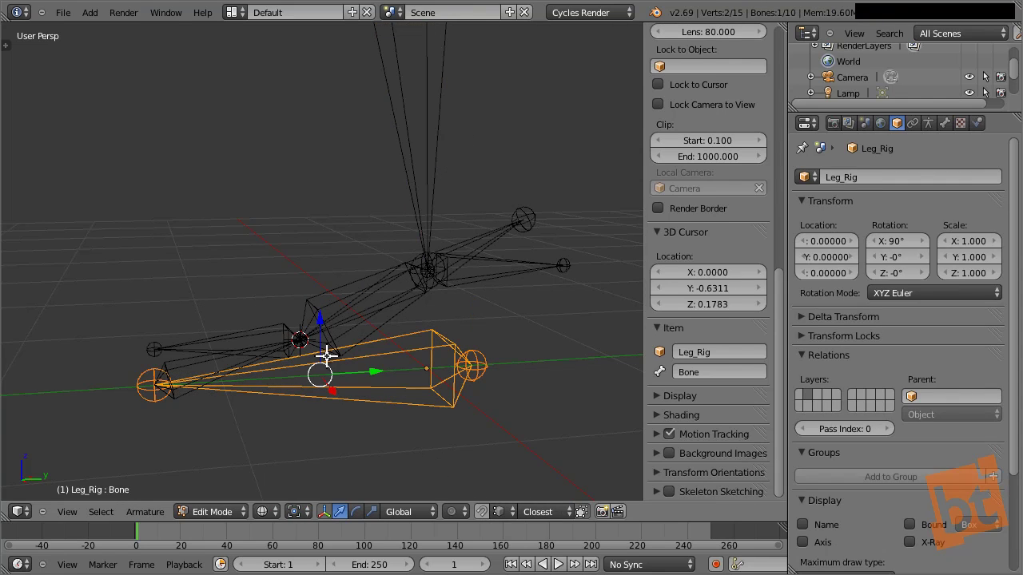
Examine how the Foot, Toe and Bone.001 bones meet at the ball of the foot.
middle_click_drag(327, 365, 280, 351)
middle_click_drag(445, 343, 422, 334)
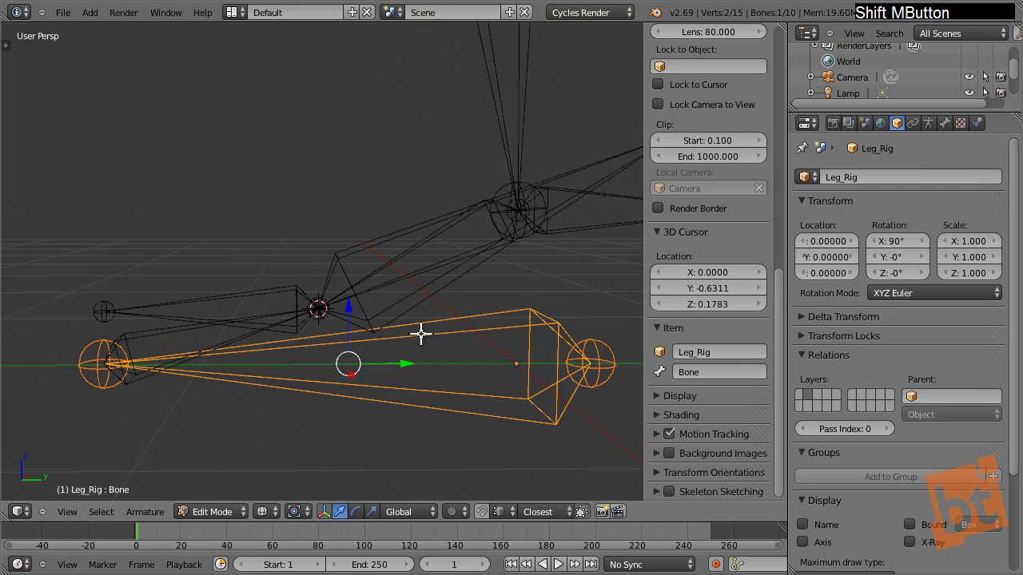
right_click(409, 272)
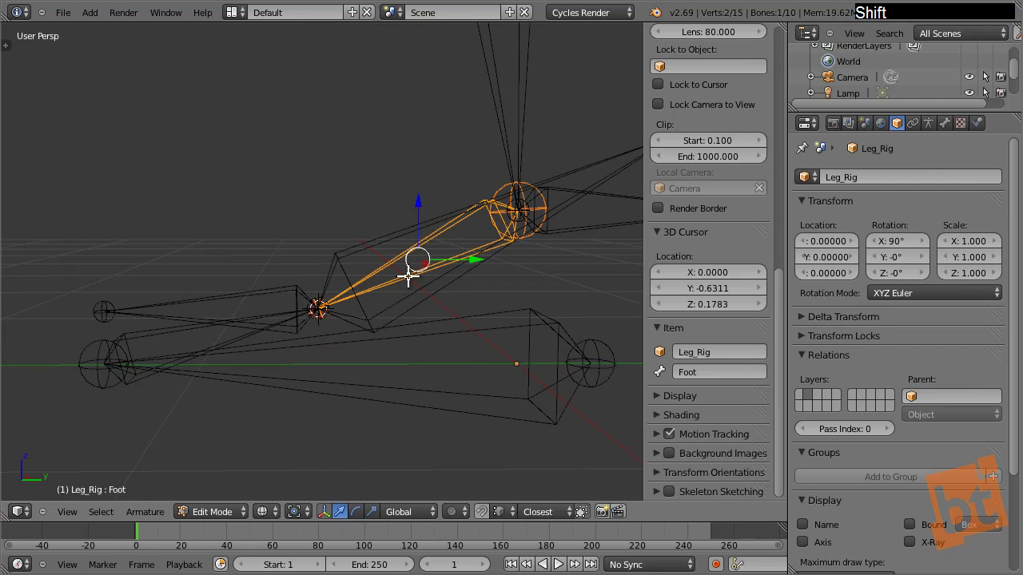
right_click(321, 305)
right_click(319, 305)
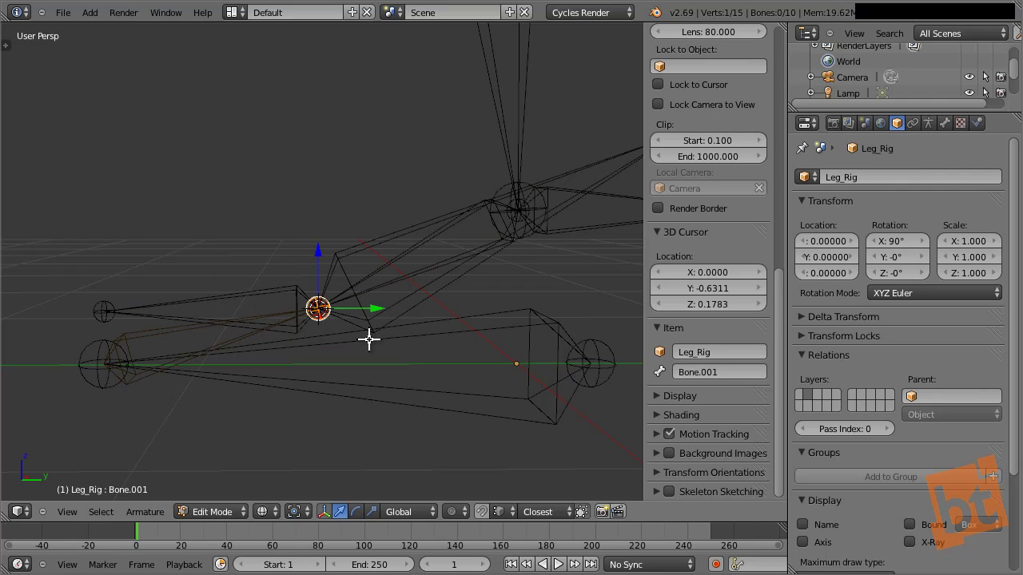
middle_click_drag(369, 340, 384, 279)
right_click(383, 279)
right_click(245, 293)
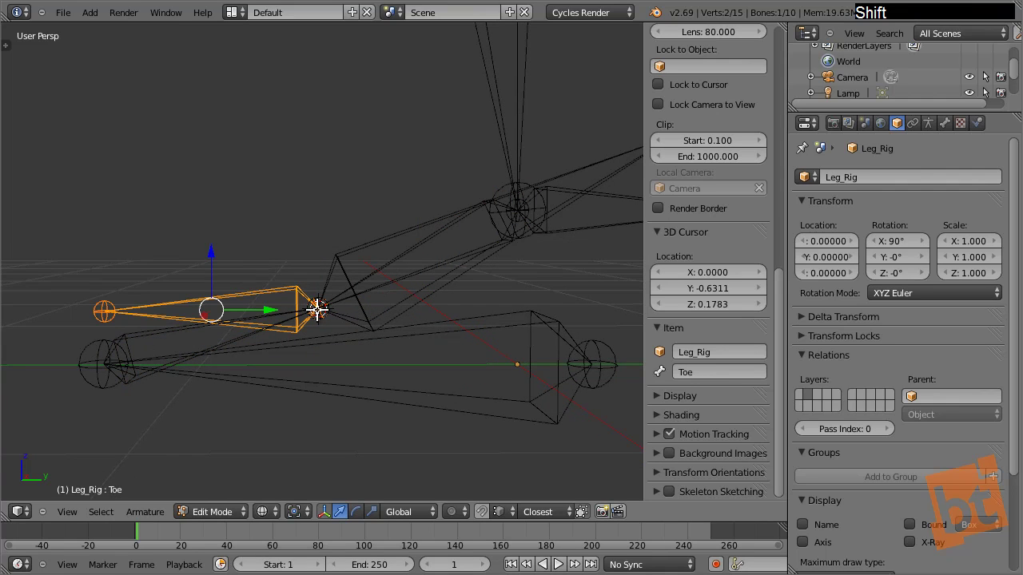
Extrude two short bones straight up along global Z from the ball-of-foot joint and the Toe bone's tip, working in the right view.
right_click(317, 309)
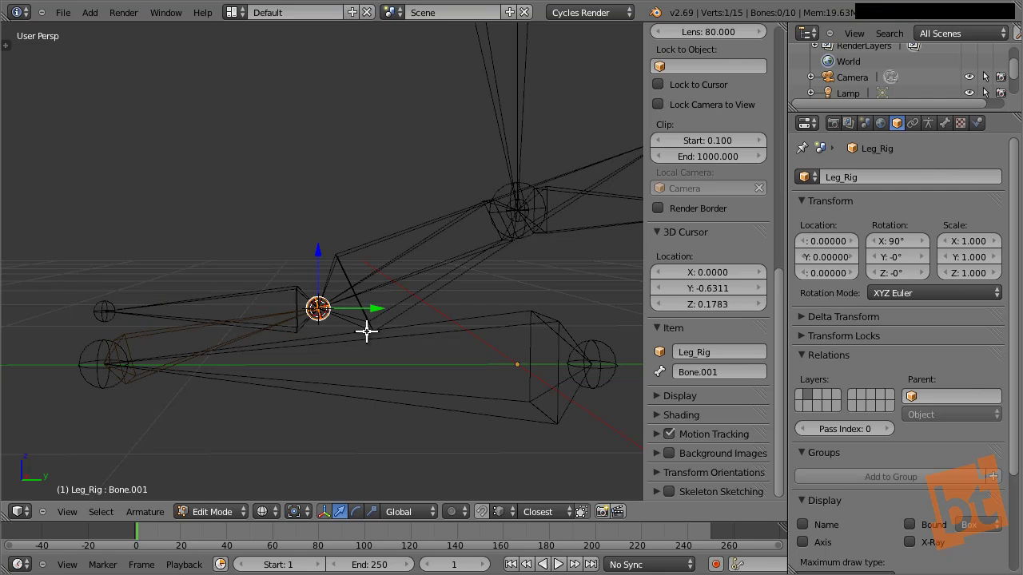
key("KP_3")
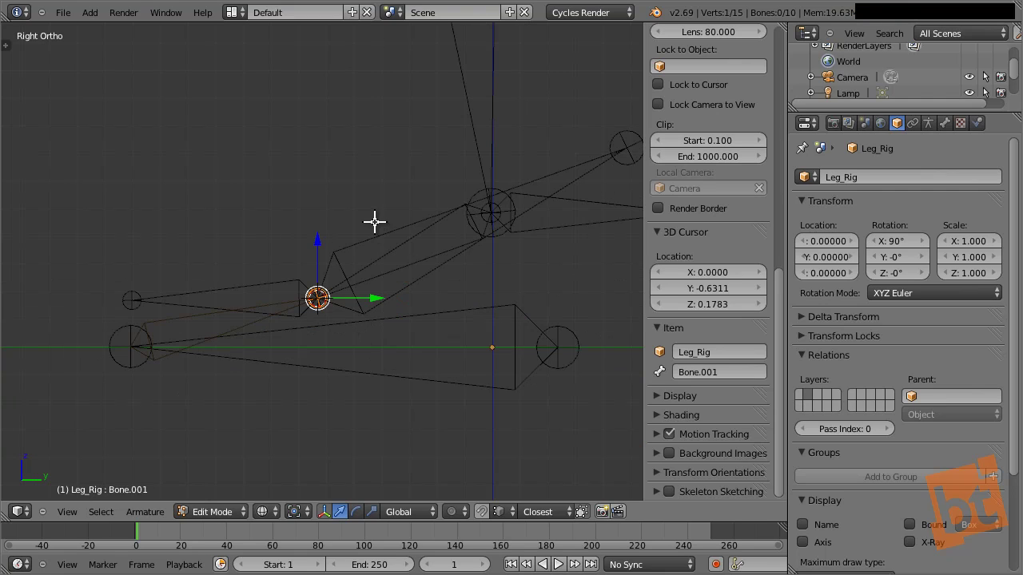
right_click(130, 298, "shift")
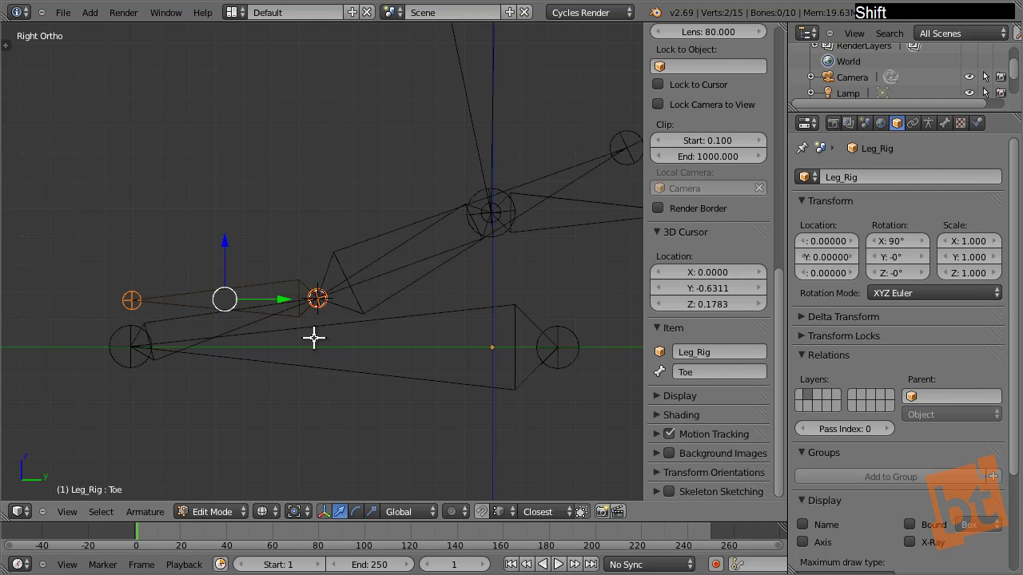
key("e")
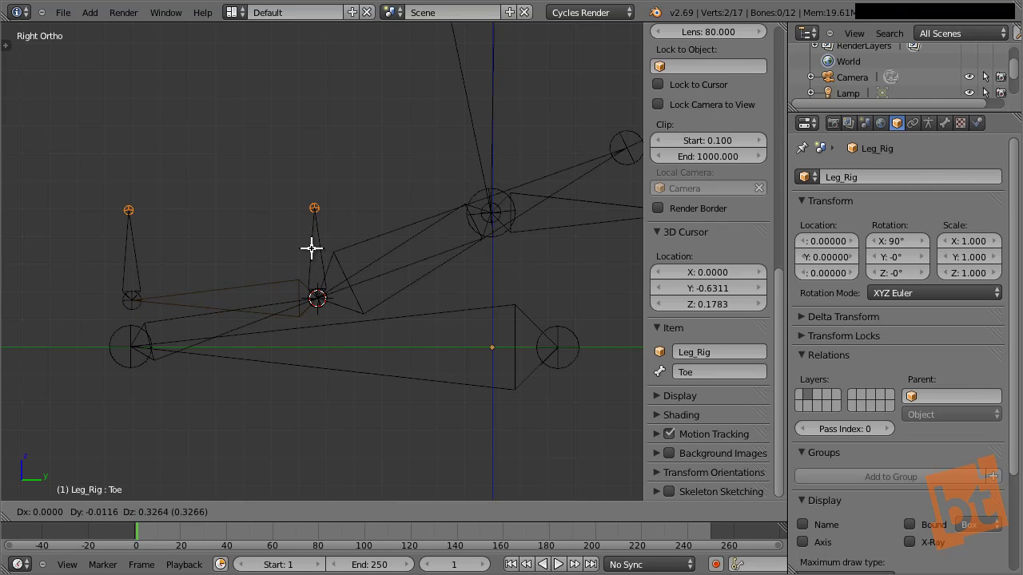
key("z")
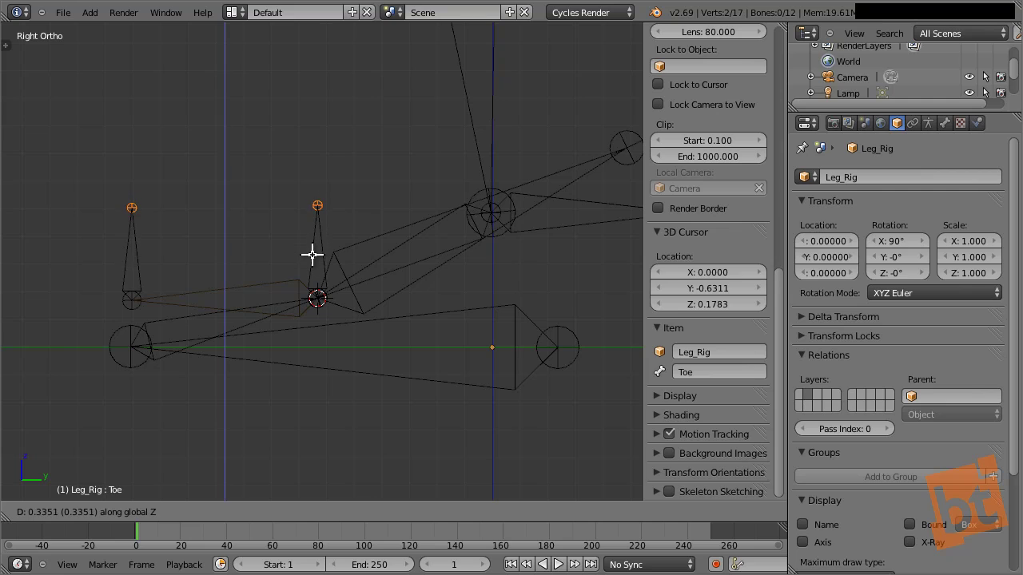
left_click(303, 312)
Clear the parent of the two upright bones at the ball of the foot and the toe tip.
right_click(311, 279)
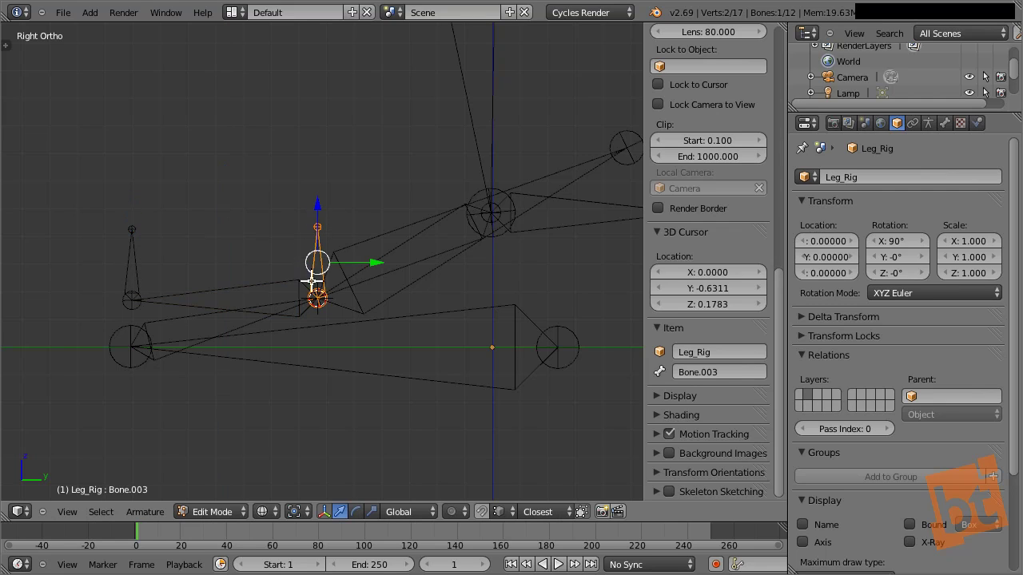
middle_click_drag(311, 280, 334, 318, "shift")
right_click(153, 298)
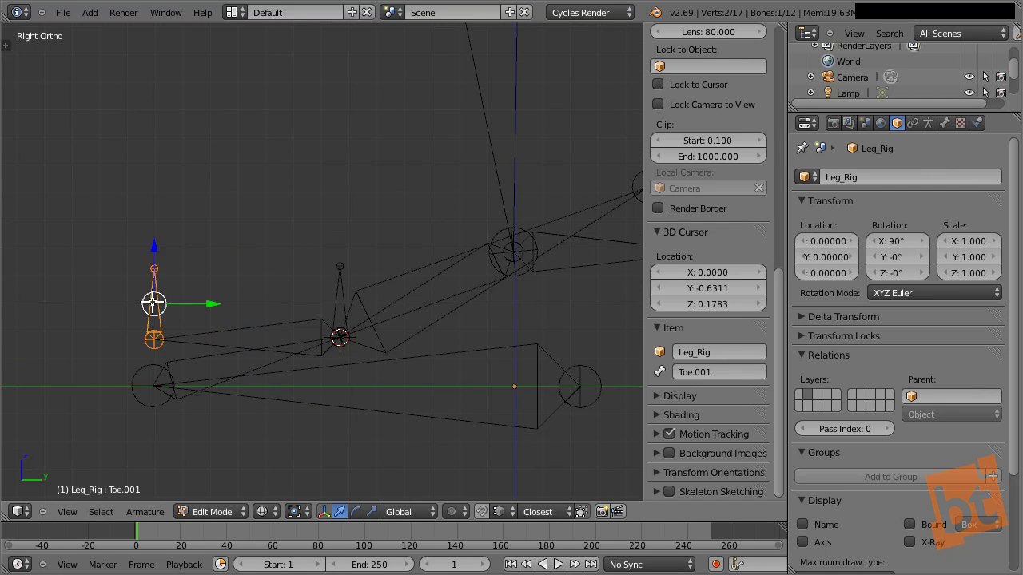
right_click(343, 294)
right_click(154, 299, "shift")
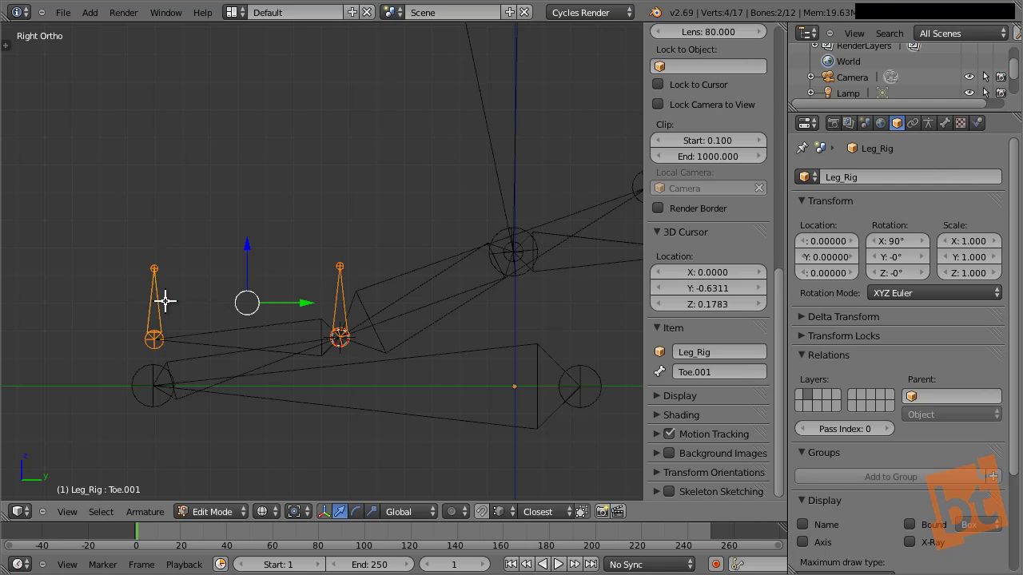
key("alt+p")
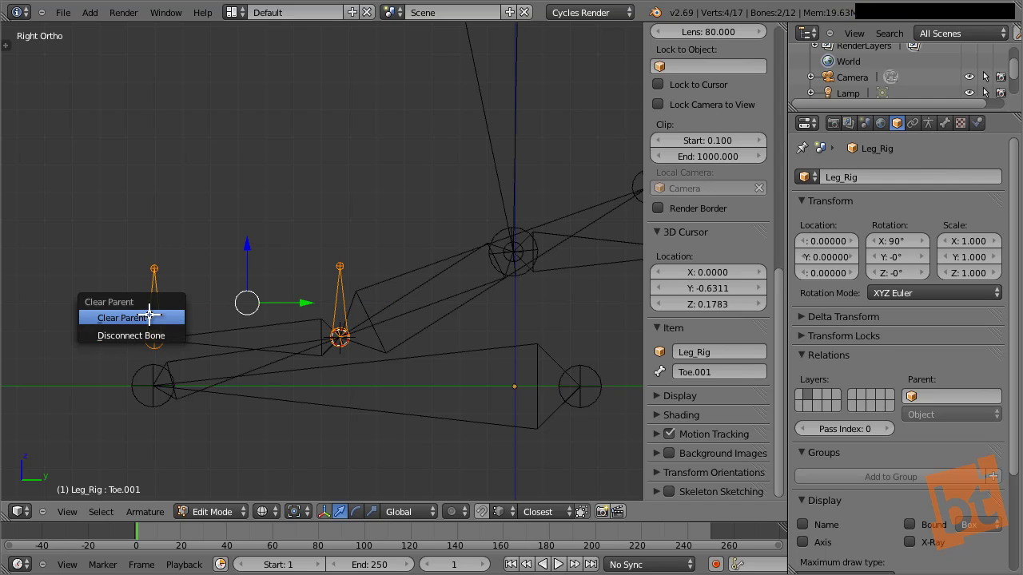
left_click(150, 316)
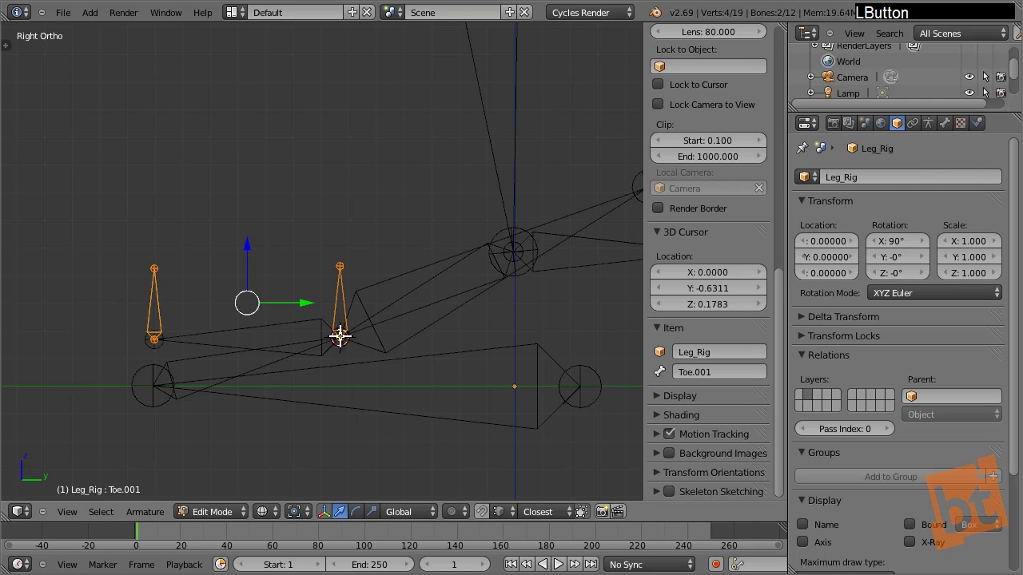
Inspect the foot's control and deform bones and their shared joints, including the two upright target bones Bone.003 and Toe.001.
right_click(356, 295)
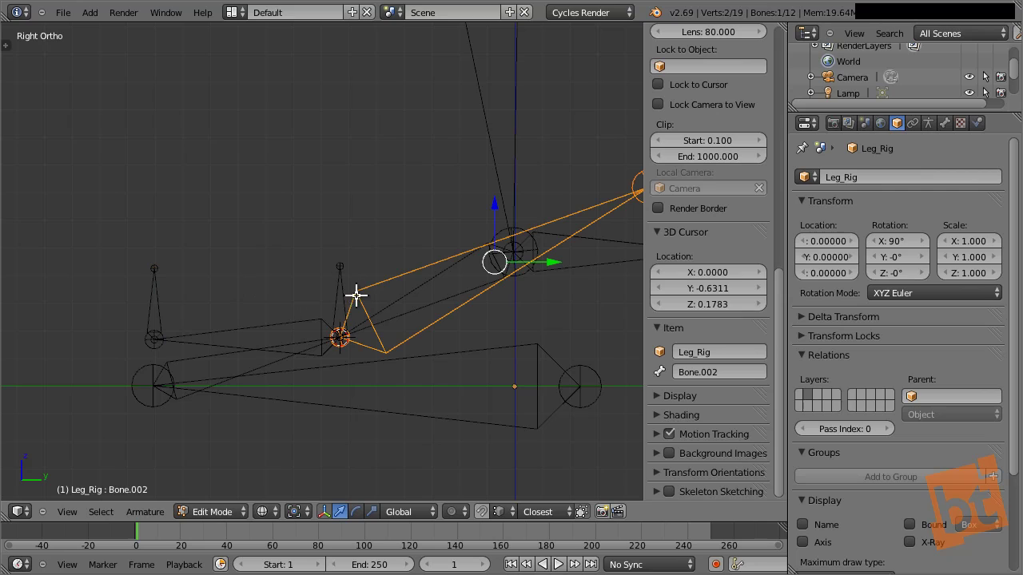
right_click(206, 359, "shift")
right_click(273, 321)
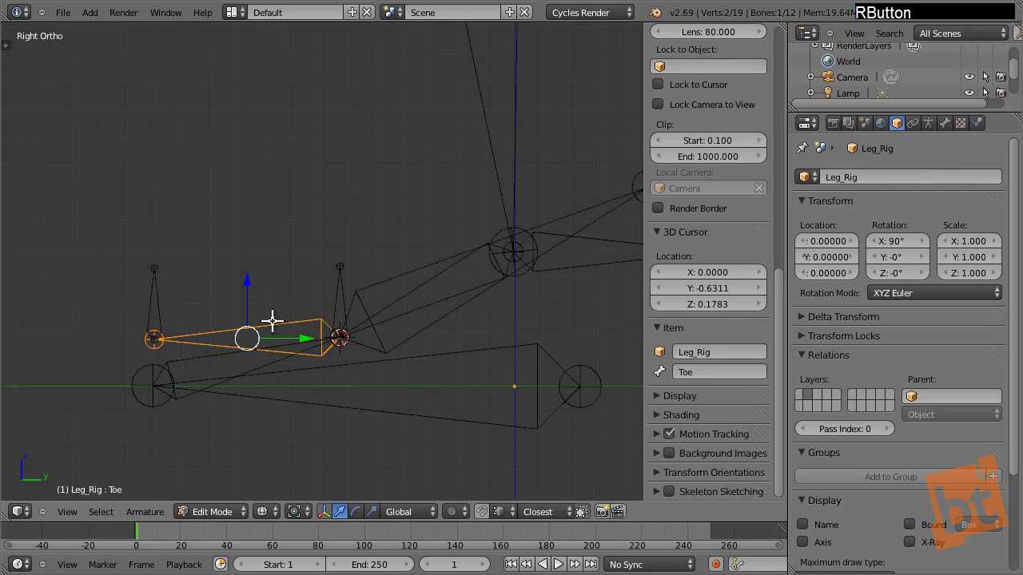
right_click(335, 295)
right_click(339, 335)
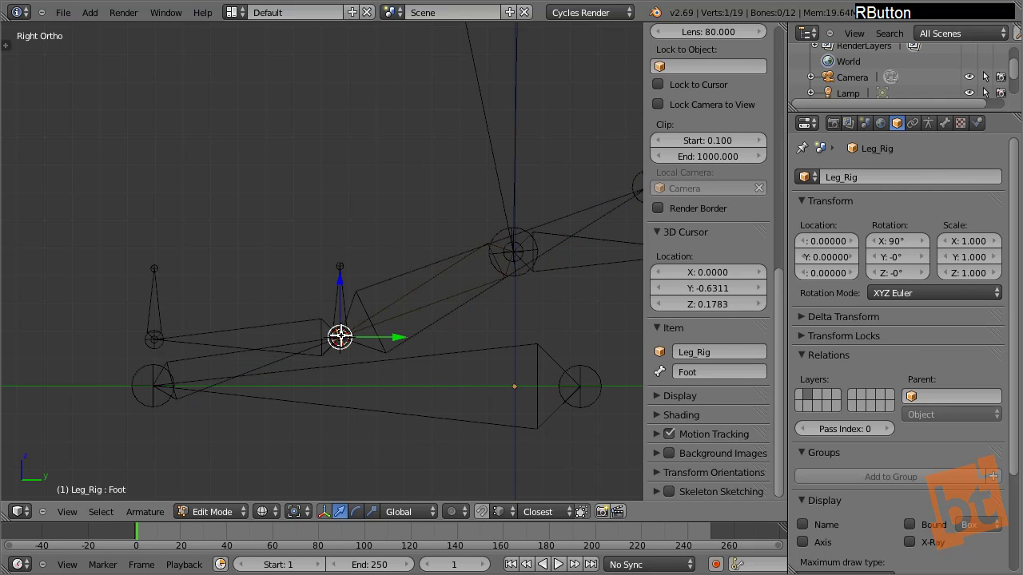
right_click(164, 344)
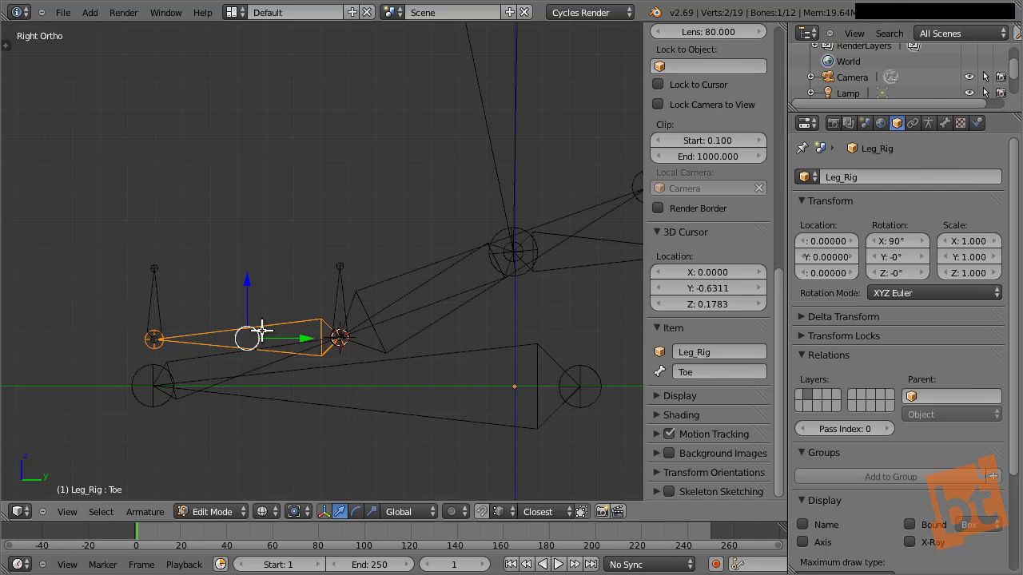
right_click(340, 337)
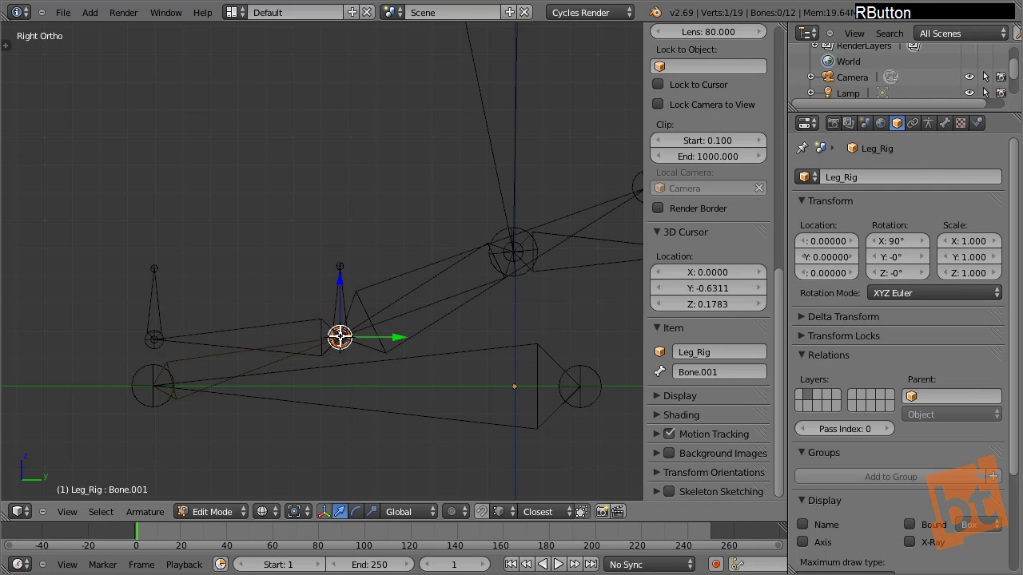
right_click(155, 337)
right_click(336, 292)
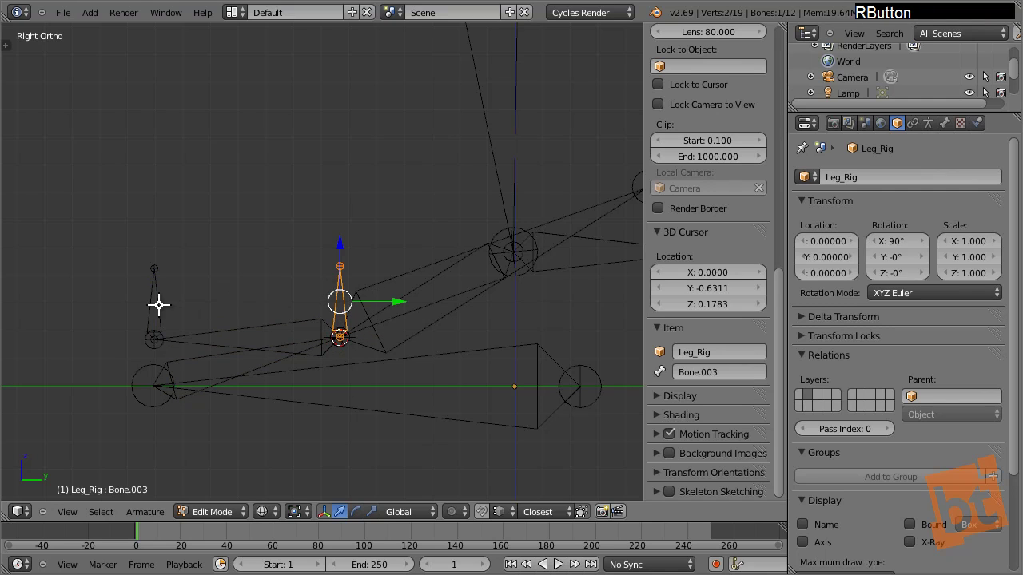
right_click_drag(159, 305, 169, 266)
right_click(169, 266)
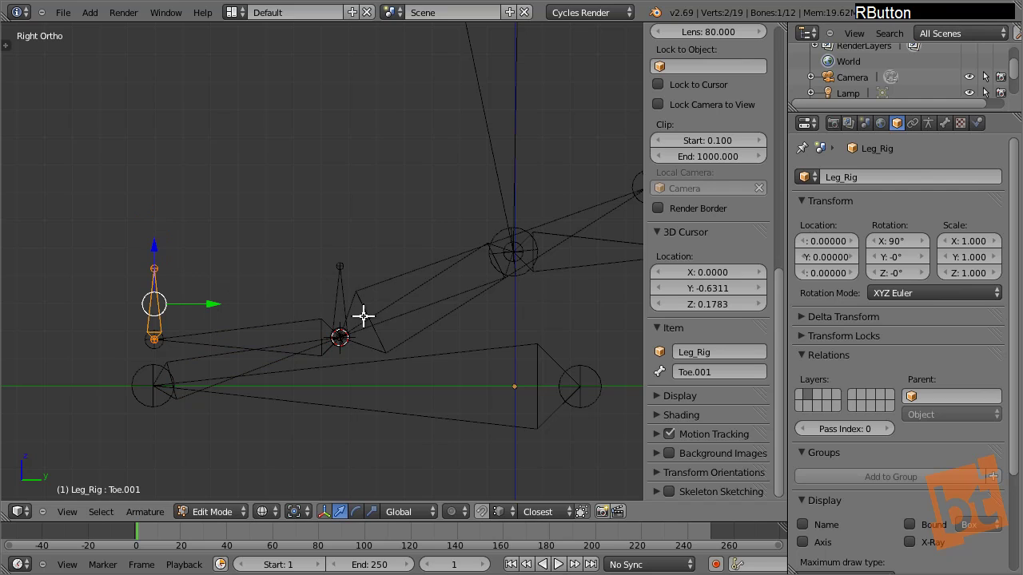
In Pose Mode, add an IK constraint to the Foot bone targeting Bone.003, with a chain length of 1.
key("ctrl+Tab")
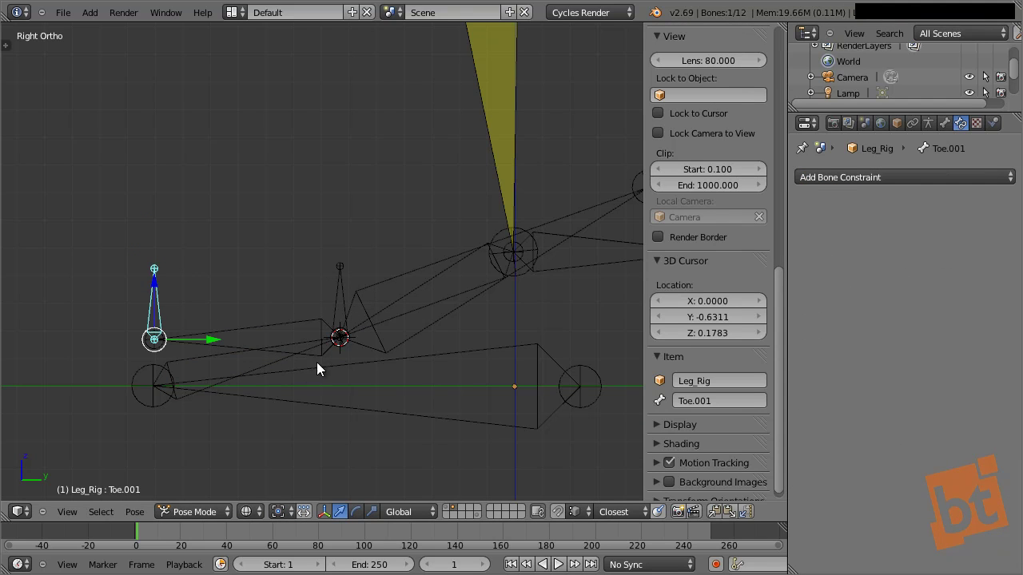
middle_click_drag(317, 363, 329, 303)
right_click(326, 295, "shift")
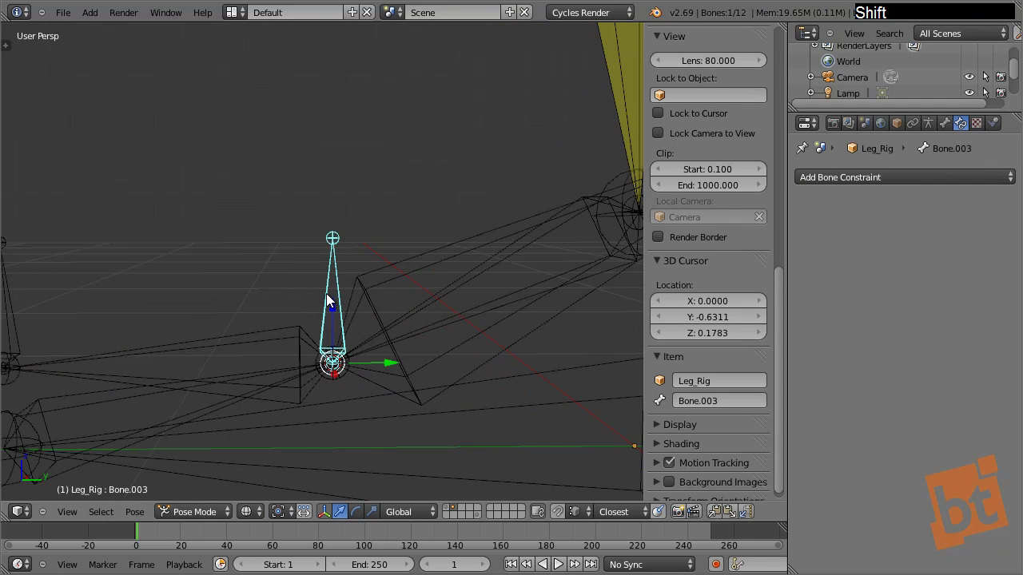
right_click(442, 294, "shift")
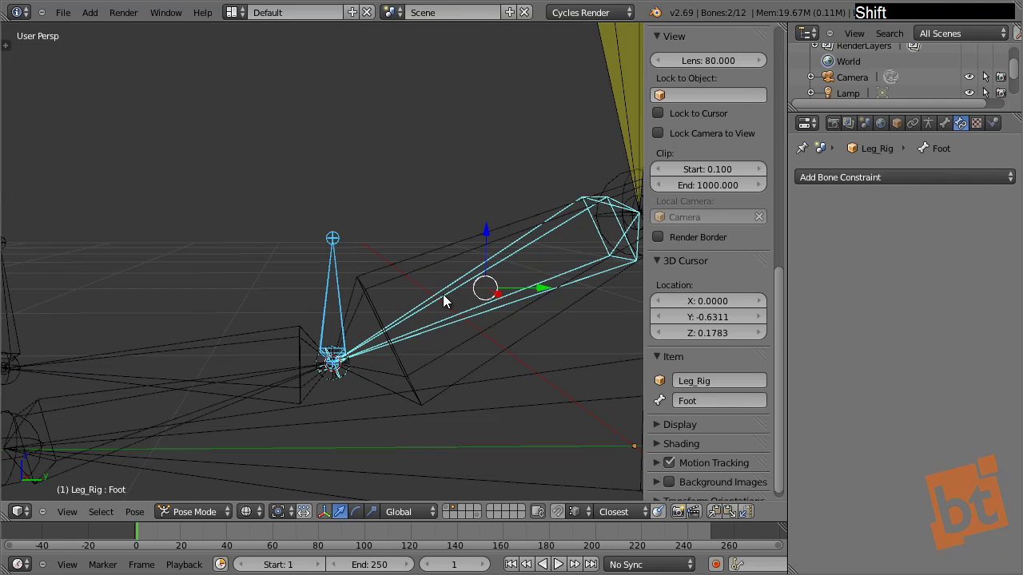
key("shift+i")
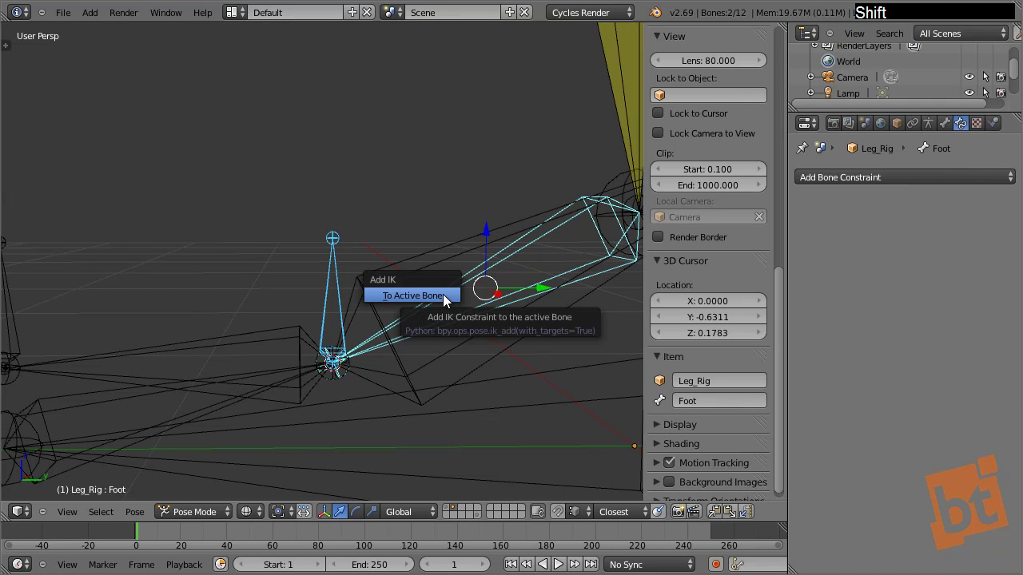
left_click(443, 294)
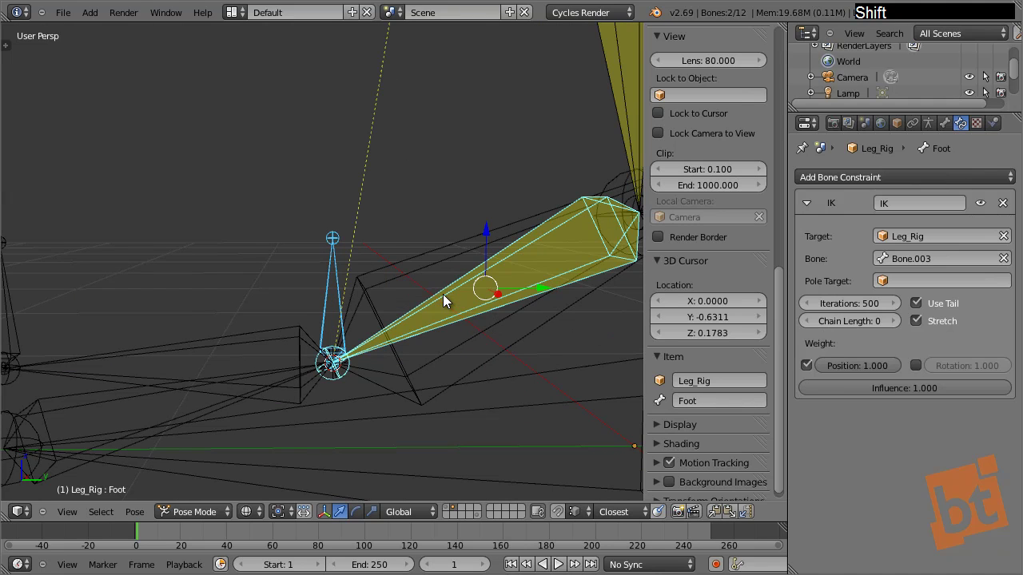
left_click(893, 322)
Test-move Bone.003 along global Z to check the Foot bone's IK, cancelling the move.
middle_click_drag(488, 300, 294, 393, "shift")
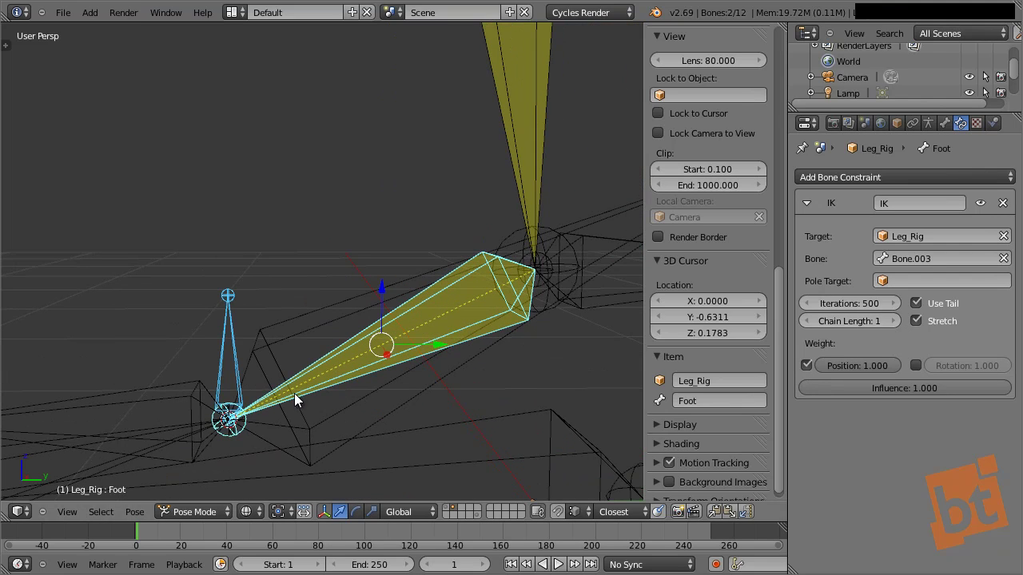
right_click(239, 349)
key("g")
key("z")
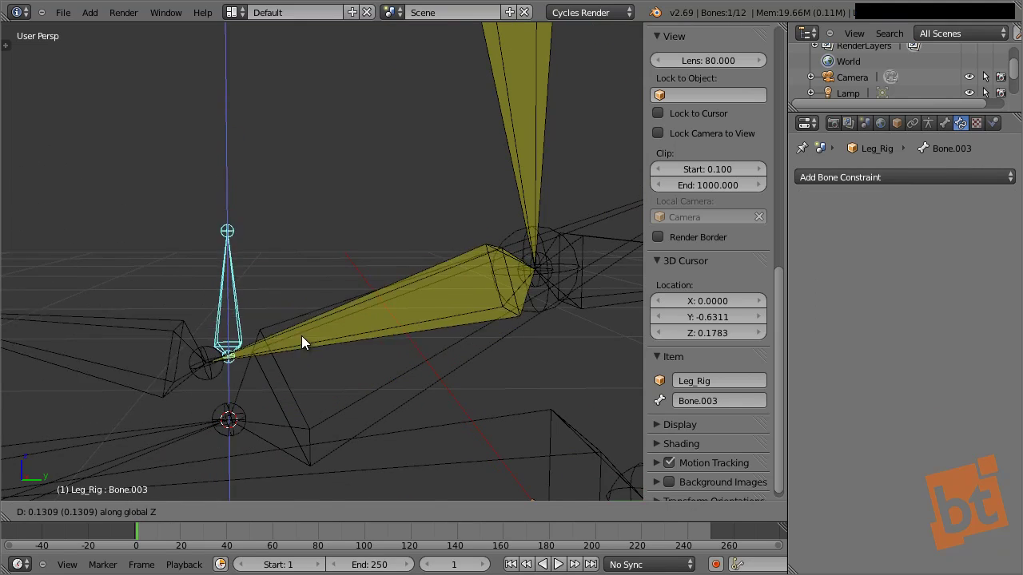
left_click(349, 367)
Add an IK constraint to the Toe bone targeting Toe.001, with a chain length of 1.
middle_click_drag(349, 368, 105, 345)
right_click(151, 272)
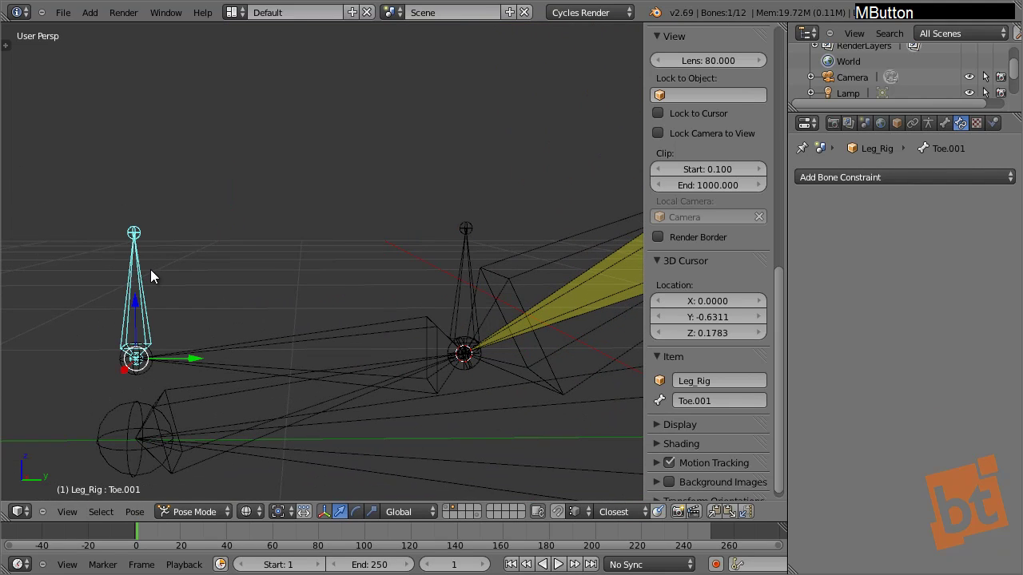
right_click(284, 346, "shift")
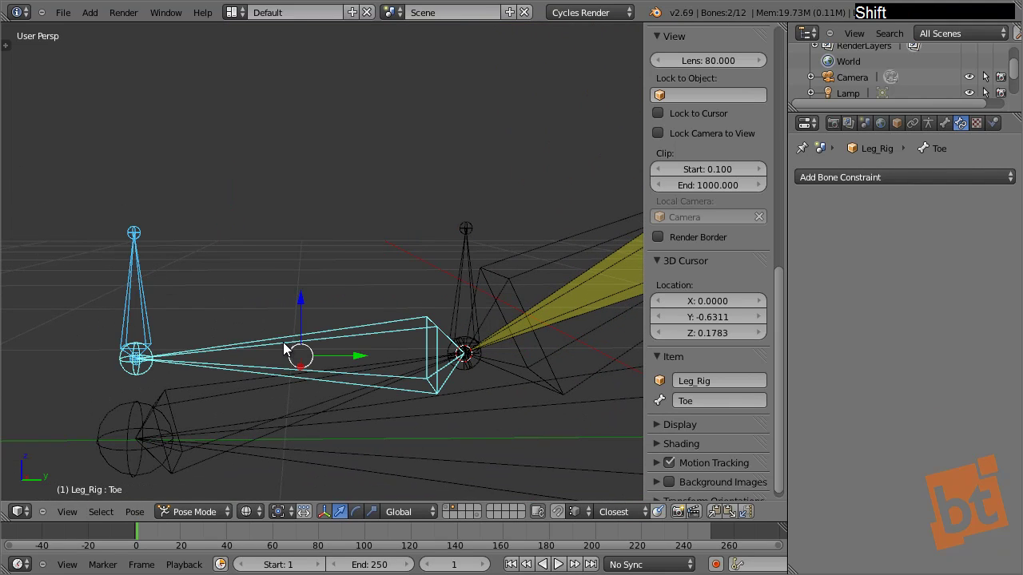
key("shift+i")
left_click(285, 347)
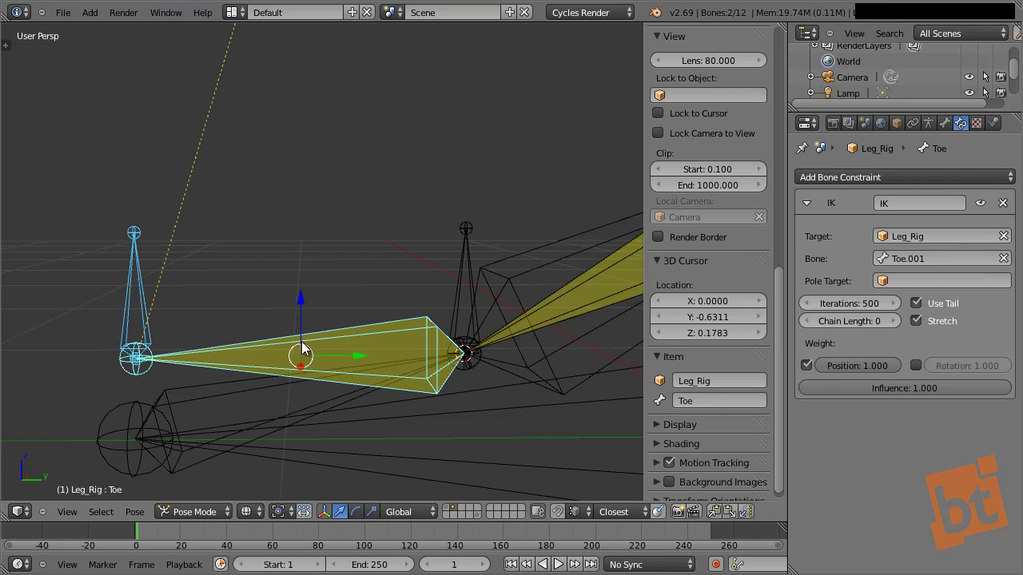
left_click(895, 321)
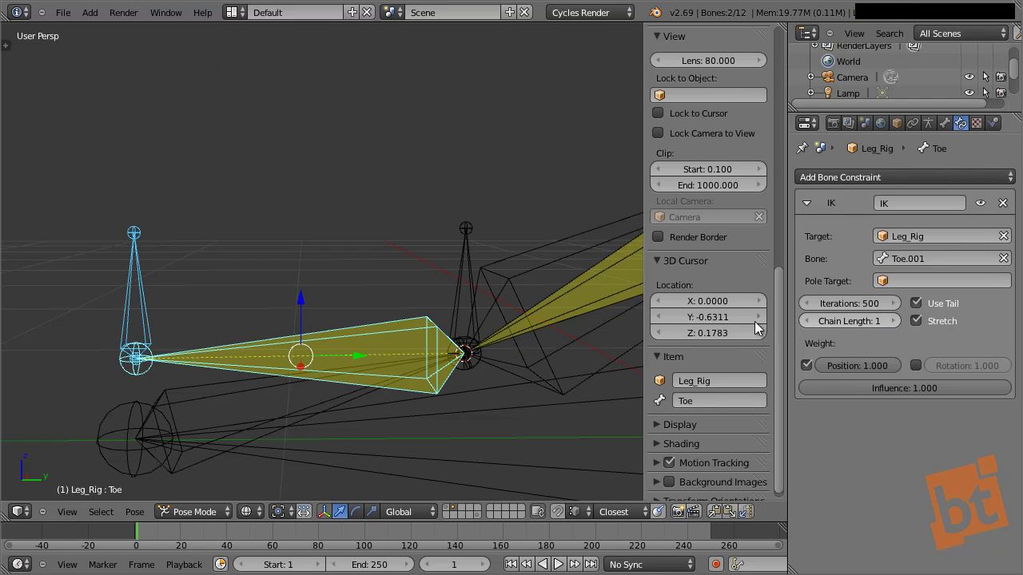
Test-move Toe.001 along global Z to check the Toe bone's IK, cancelling the move.
right_click(146, 327)
key("g")
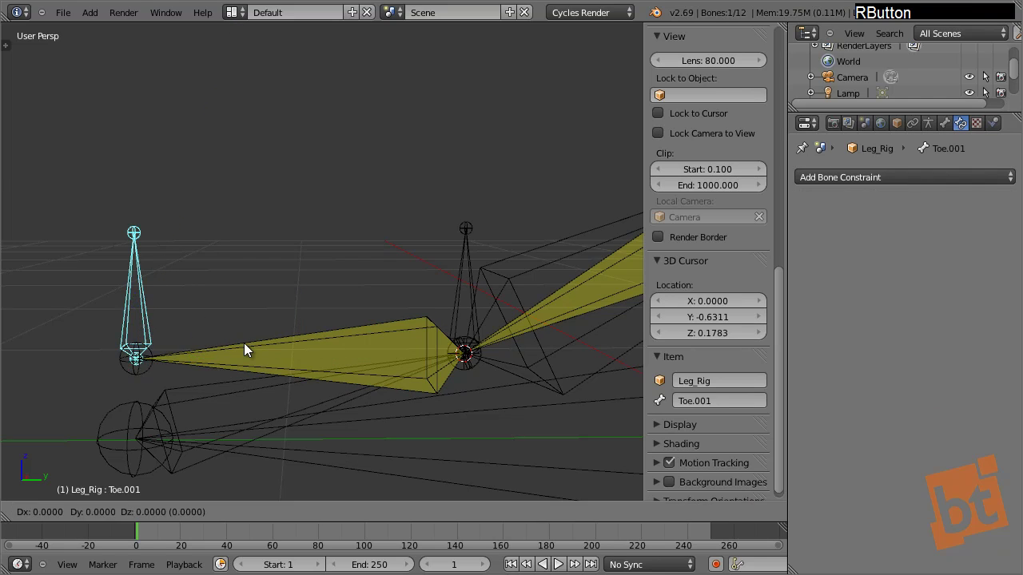
key("z")
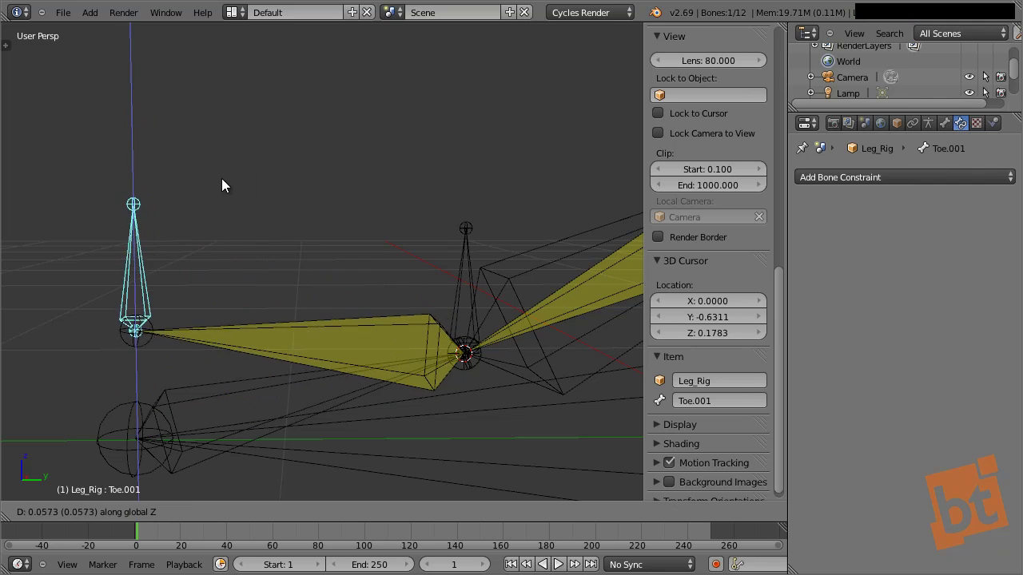
left_click(242, 394)
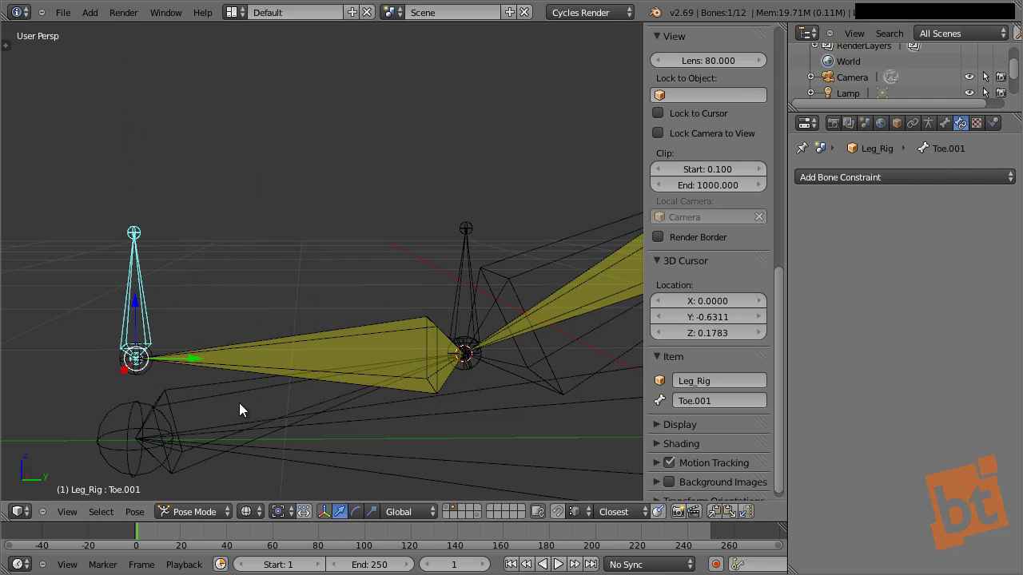
In Edit Mode, extrude a new bone from the Foot bone's tip at the ball joint, reaching forward past the Toe bone.
right_click(254, 399)
key("KP_3")
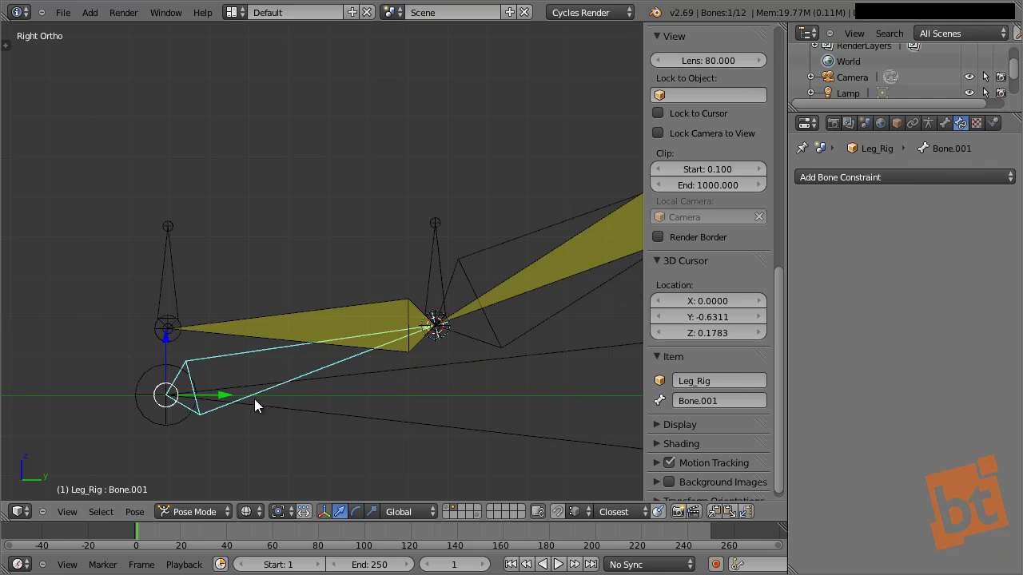
middle_click_drag(346, 294, 345, 349, "shift")
key("Tab")
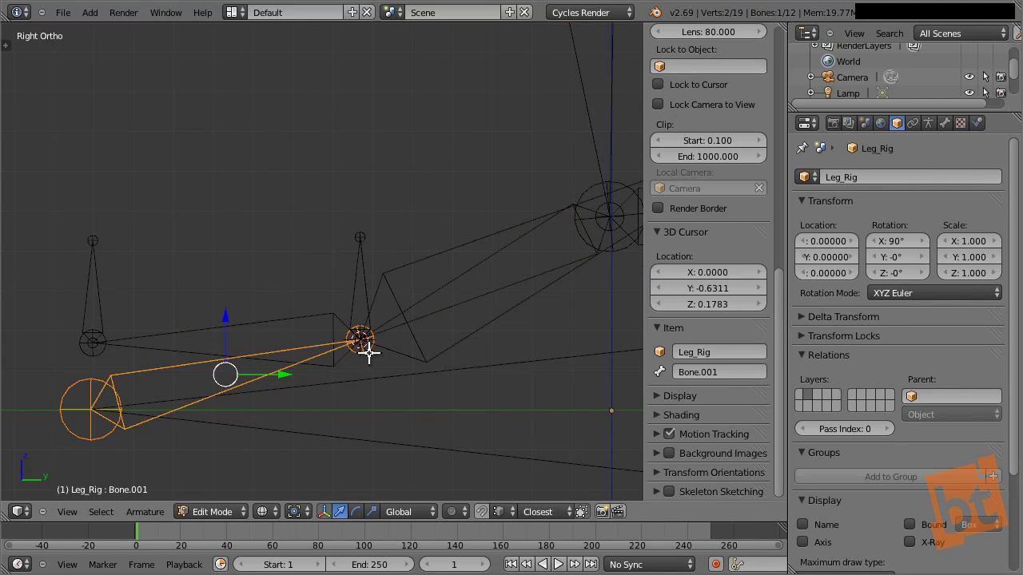
right_click(359, 344)
right_click(258, 386)
right_click(258, 386)
right_click(355, 334)
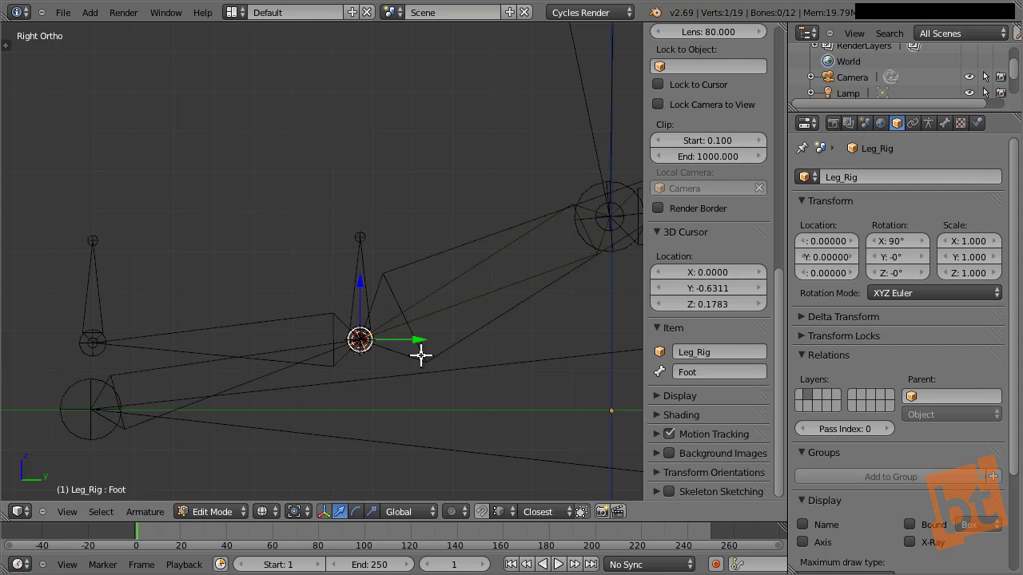
key("e")
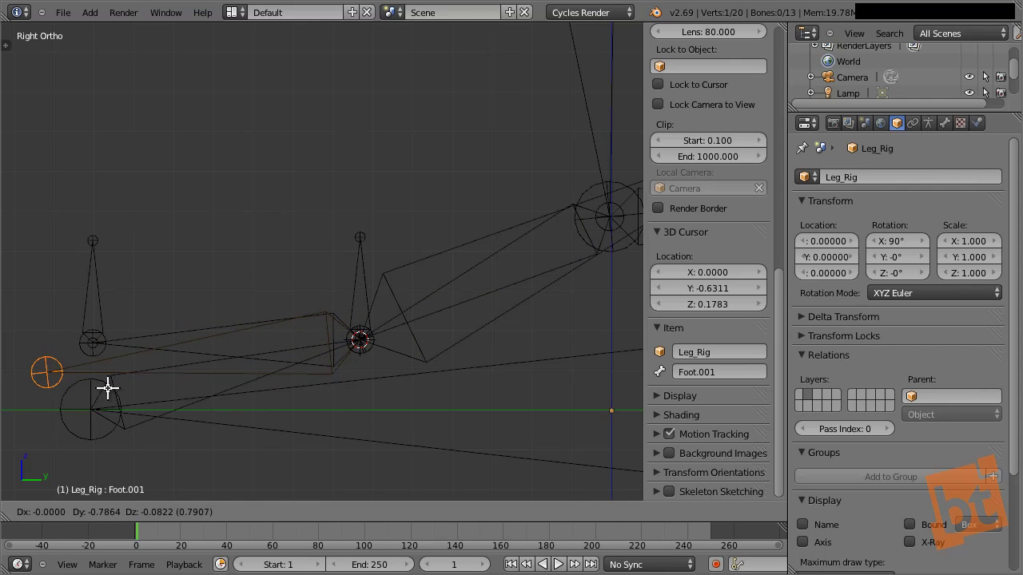
left_click(10, 357)
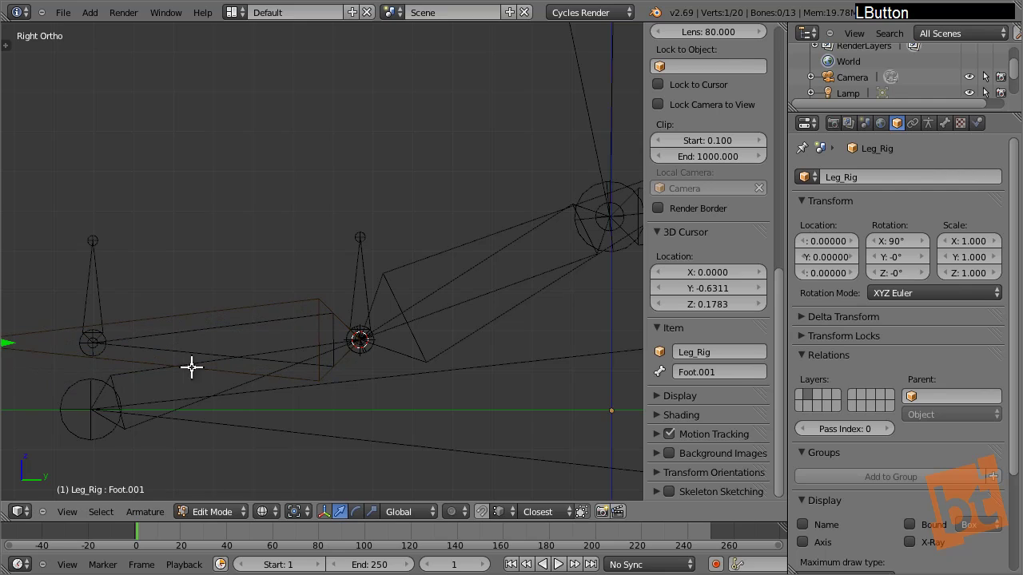
Move the new Foot.001 bone's tip back so it ends a little beyond the Toe bone's tip, level with it.
middle_click_drag(192, 367, 325, 359, "shift")
key("g")
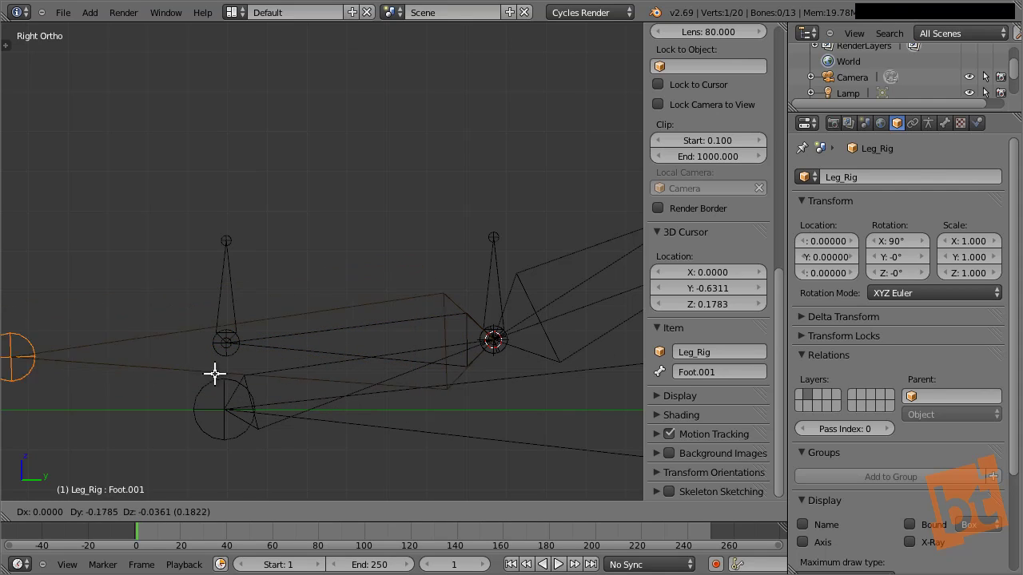
left_click(259, 358)
Alternate the selection between the overlapping Toe and Foot.001 bones to tell them apart.
right_click(258, 329)
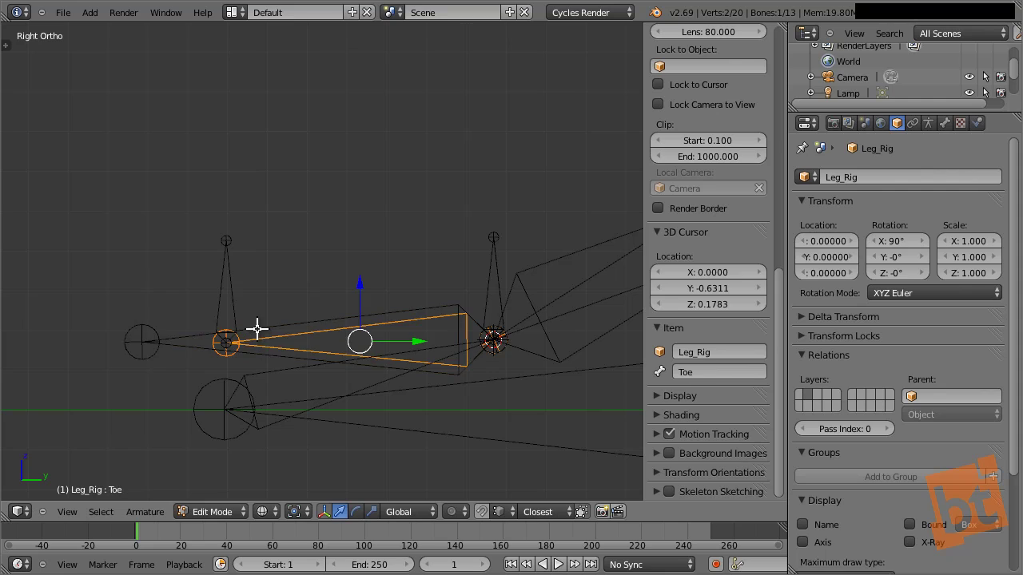
right_click(260, 334)
right_click(258, 328)
right_click(258, 332)
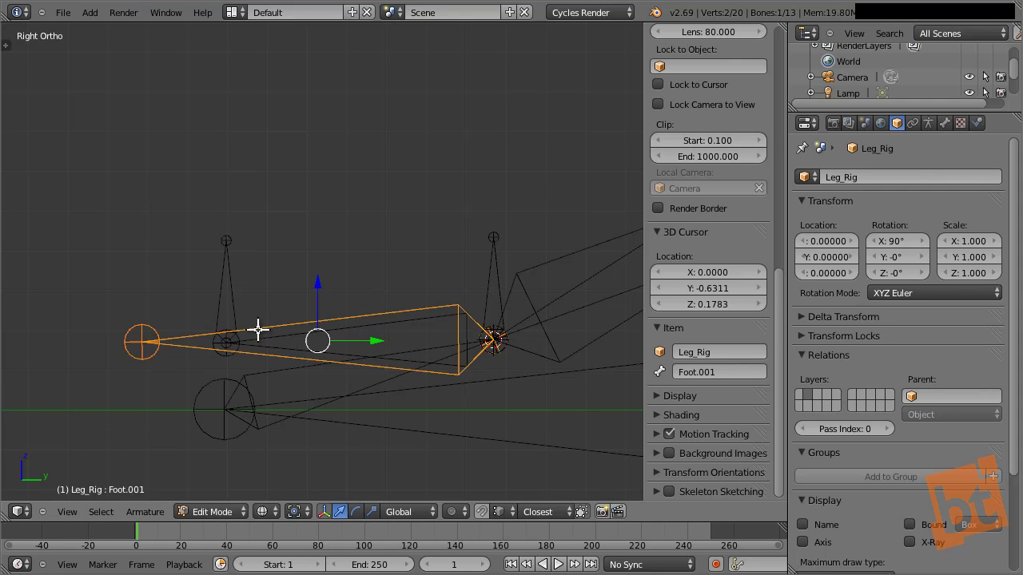
right_click(259, 342)
right_click(258, 324)
right_click(258, 327)
right_click(258, 328)
right_click(260, 332)
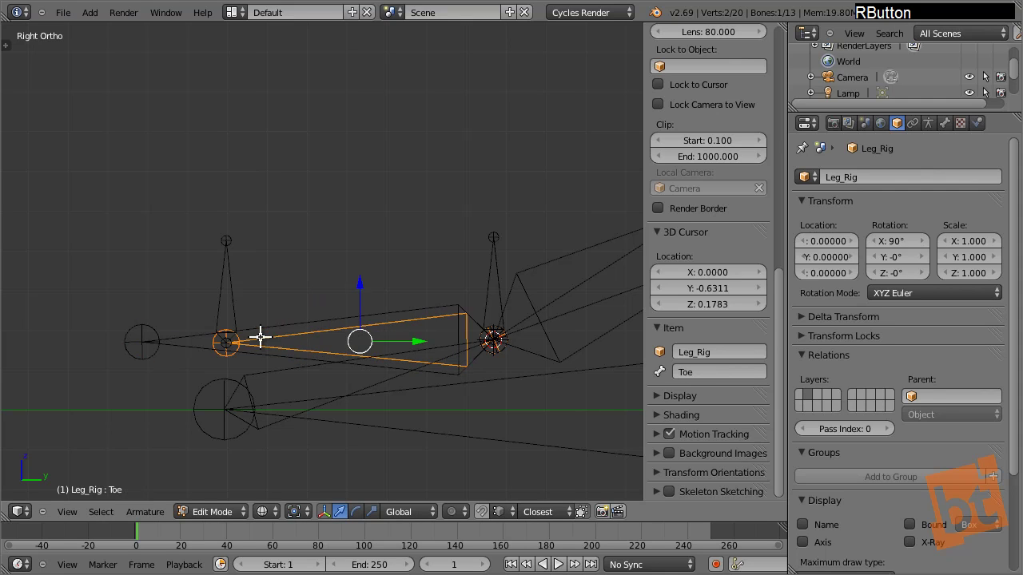
right_click(263, 328)
right_click(263, 336)
right_click(262, 338)
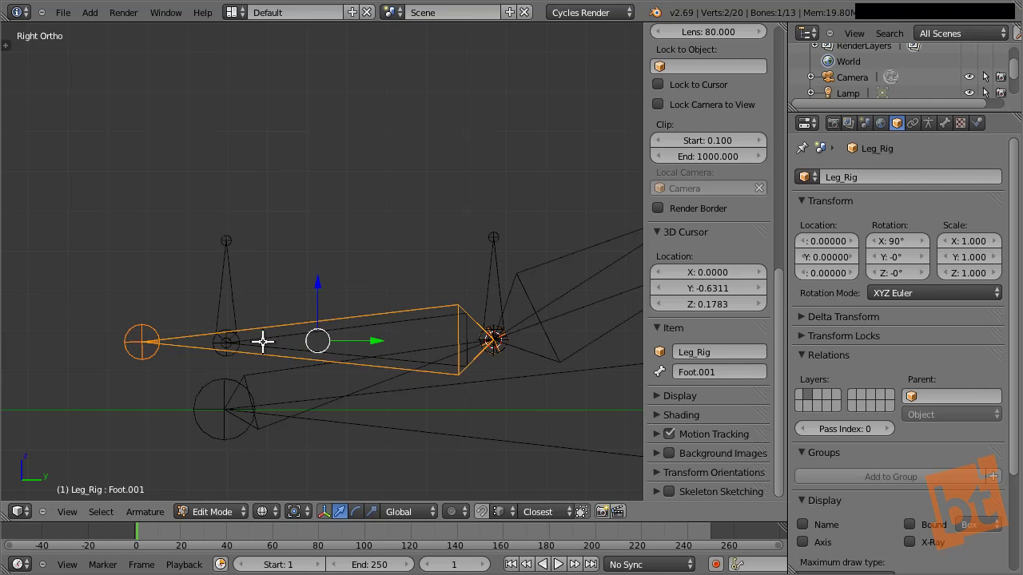
right_click(263, 341)
Parent Foot.001 to Bone.001 with the Connected option.
right_click(263, 332)
scroll(283, 381, "up", 2)
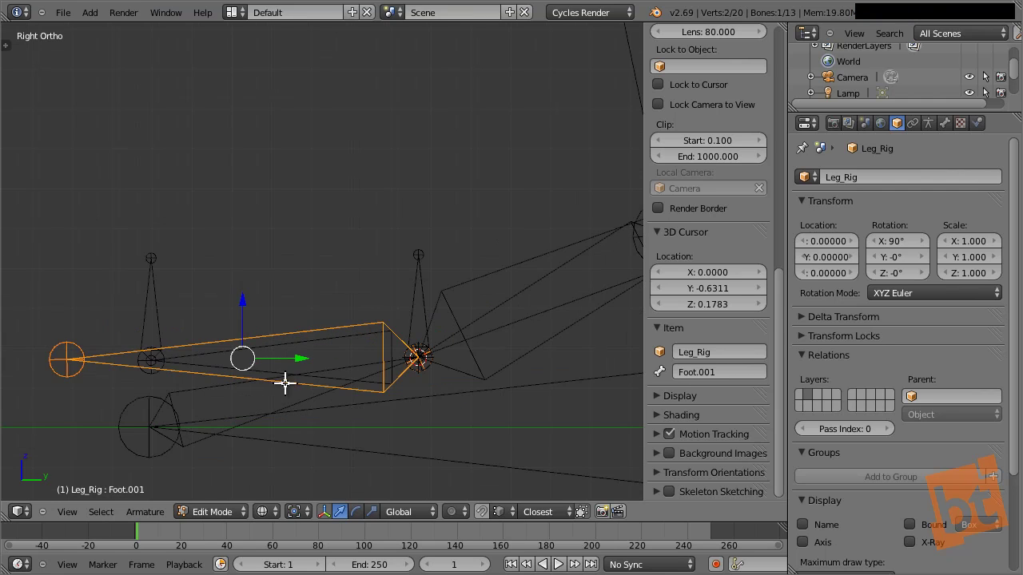
middle_click_drag(269, 380, 299, 370, "shift")
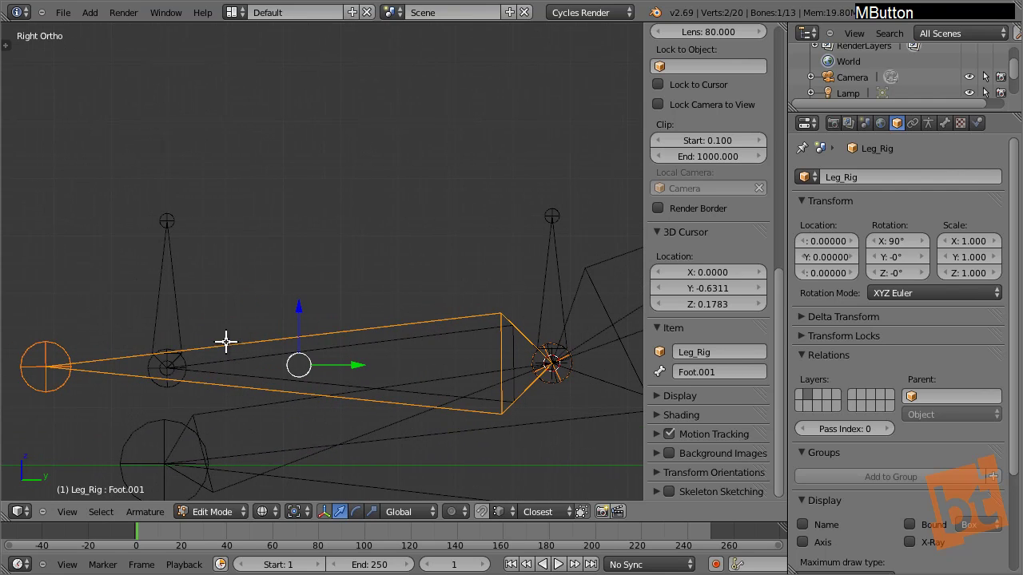
right_click(254, 411, "shift")
scroll(227, 418, "down", 3, "shift")
scroll(227, 354, "down", 1)
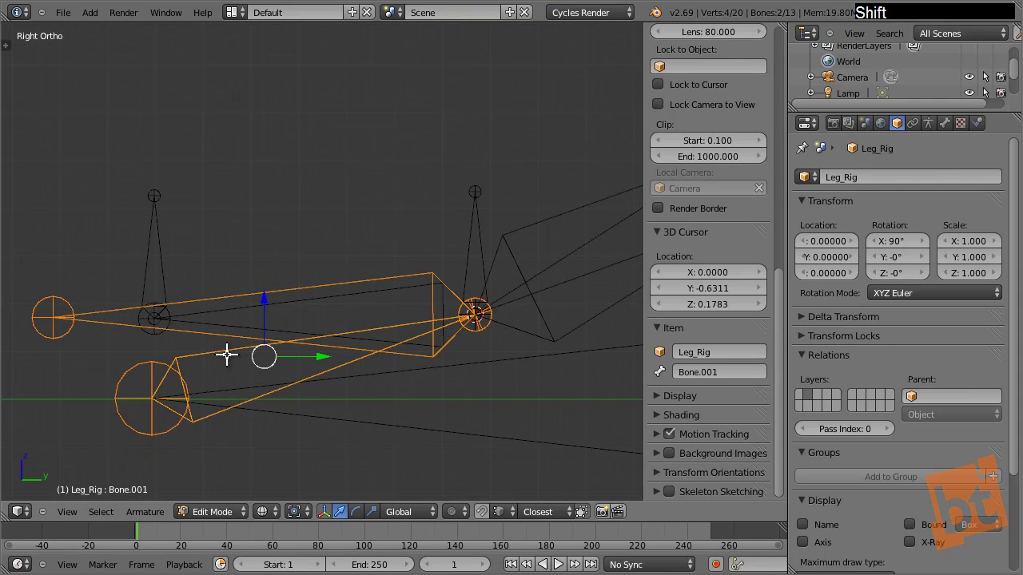
key("ctrl+p")
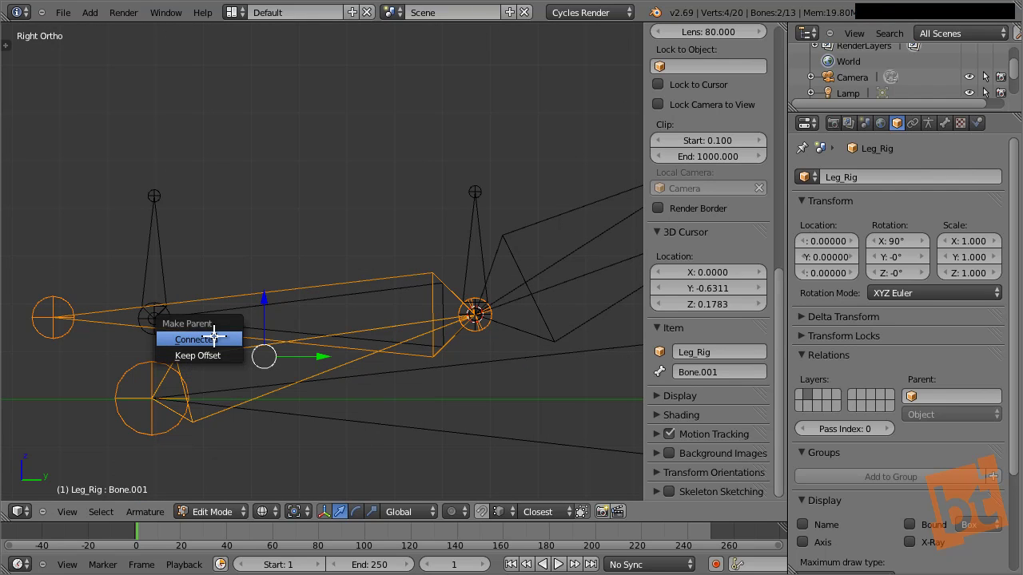
left_click(210, 338)
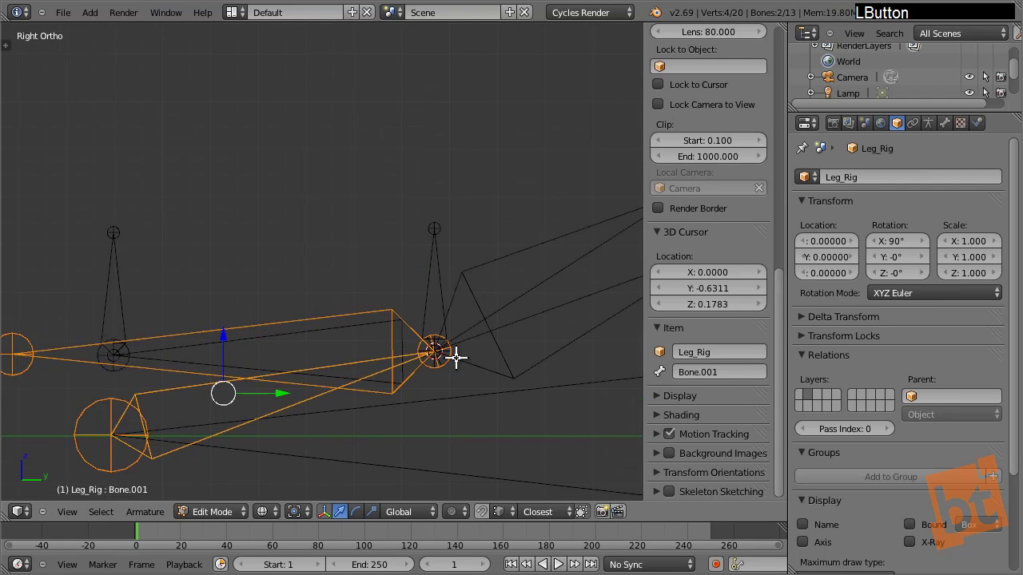
In Pose Mode, test-rotate the reverse-foot control bones and Foot.001 to check the parenting, cancelling each rotation.
scroll(454, 357, "down", 2)
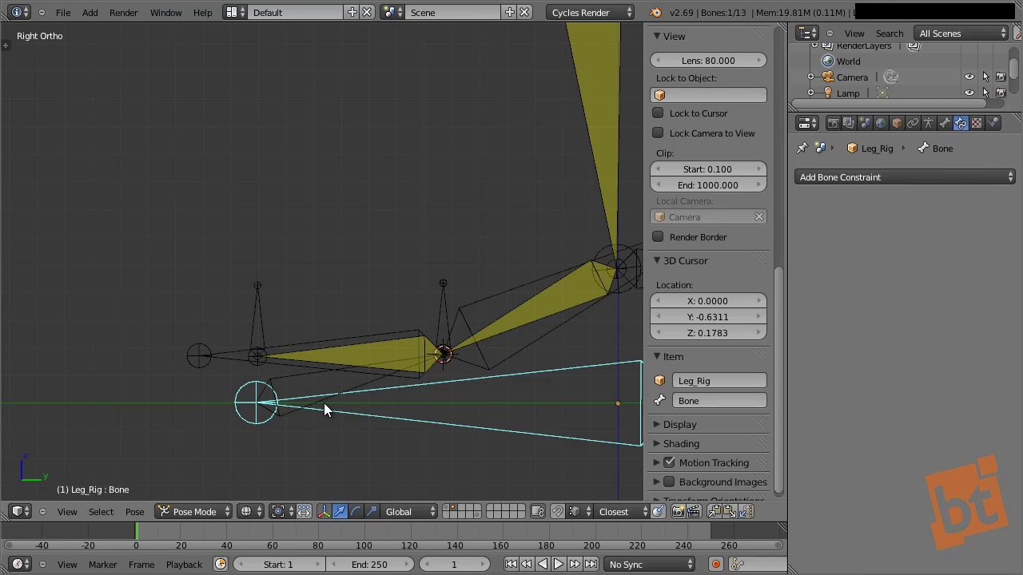
right_click(323, 403)
key("r")
right_click(444, 391)
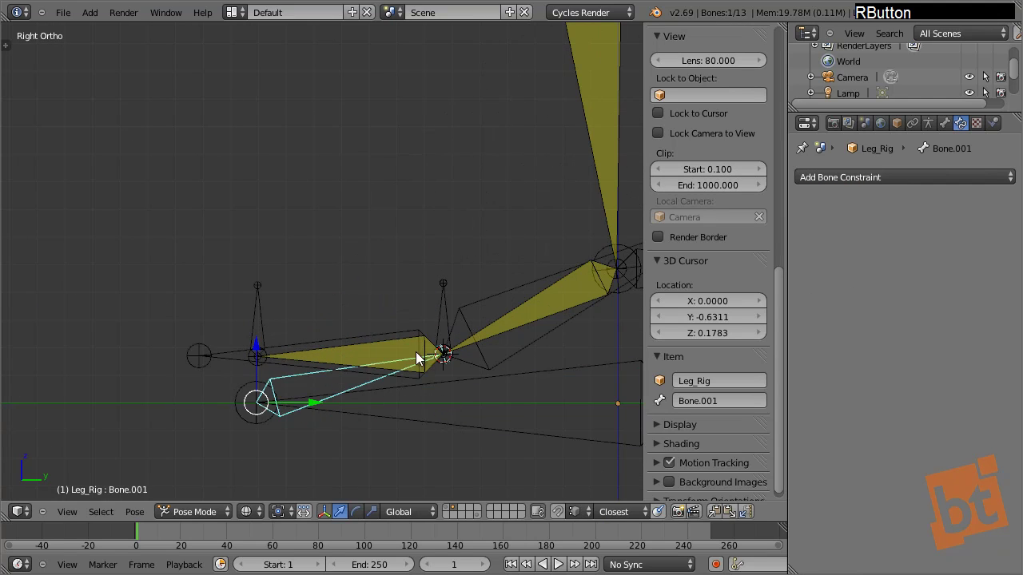
right_click(382, 333)
key("r")
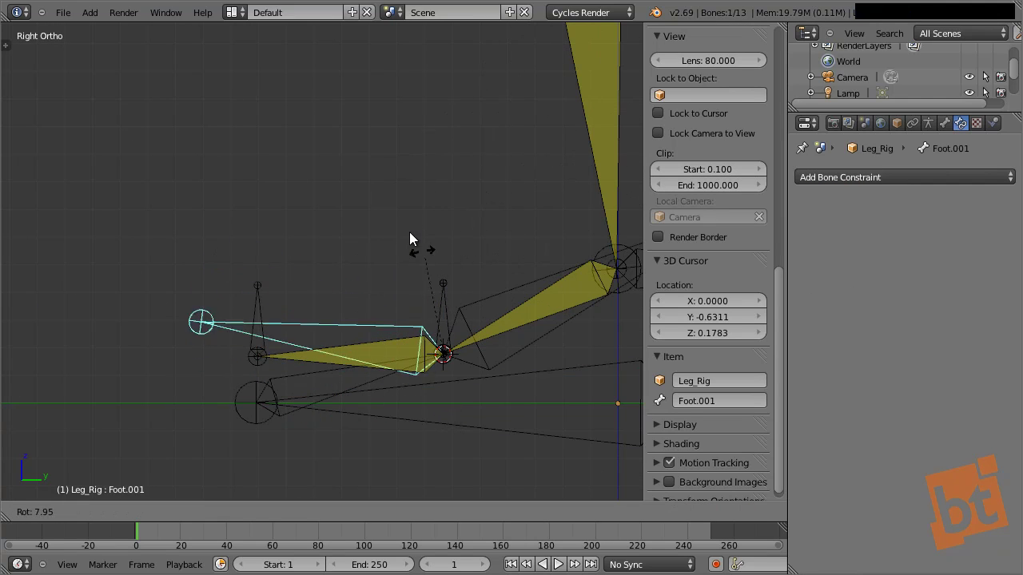
right_click(409, 232)
In Edit Mode, parent the foot's IK target Bone.003 to Bone.001 with Keep Offset.
key("Tab")
scroll(388, 335, "up", 4)
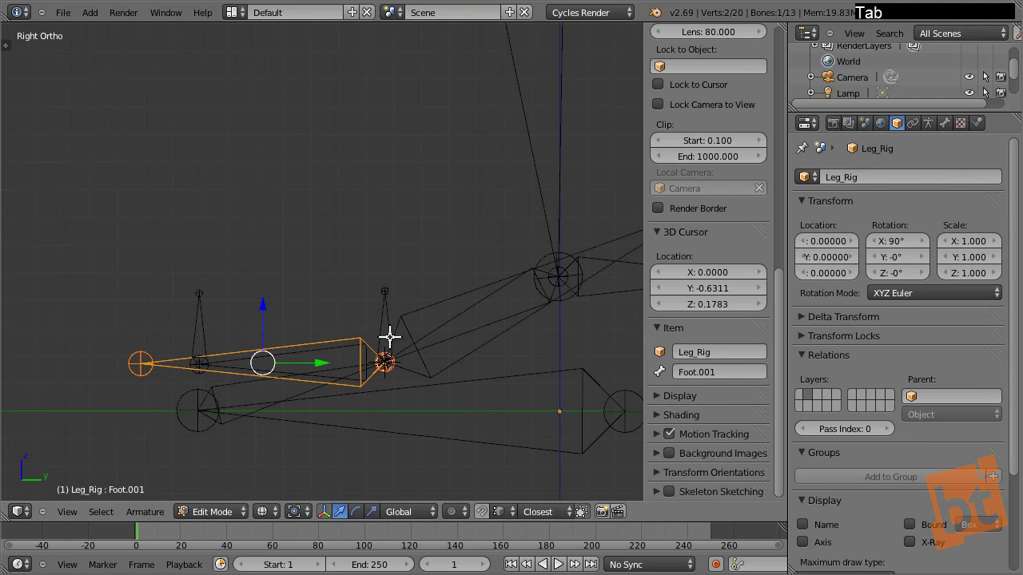
middle_click_drag(376, 349, 347, 296, "shift")
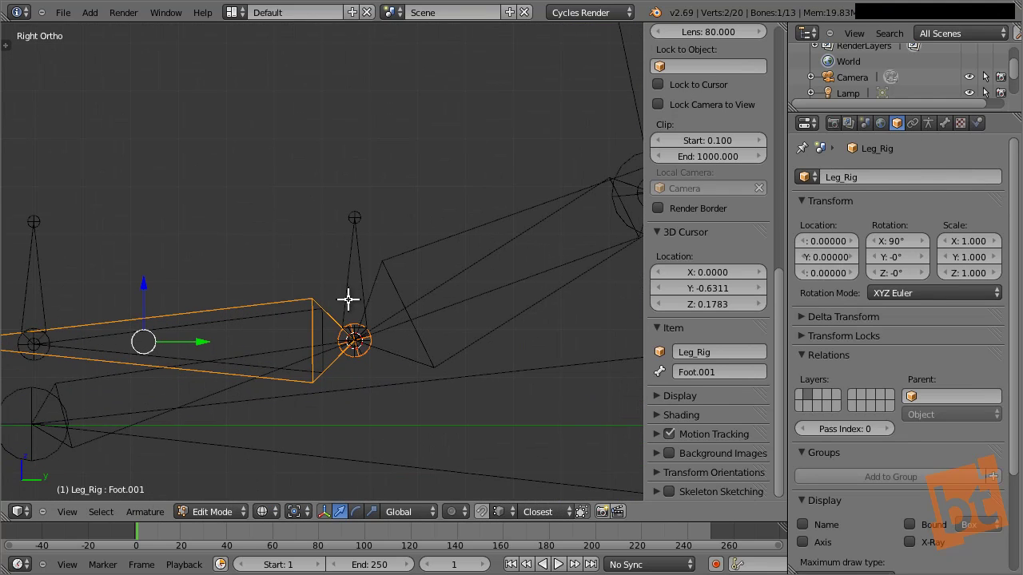
right_click(352, 257)
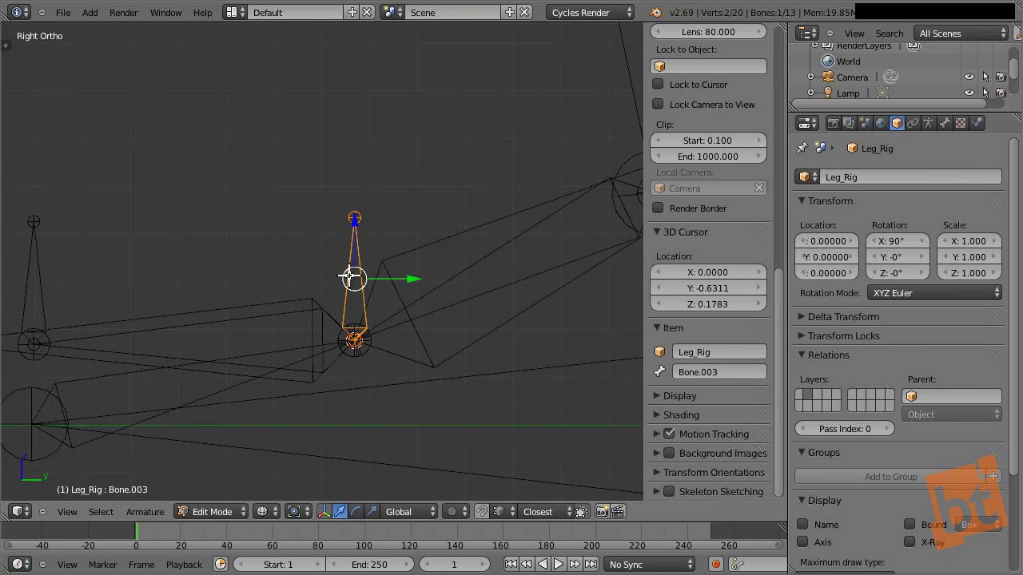
scroll(339, 285, "down", 2)
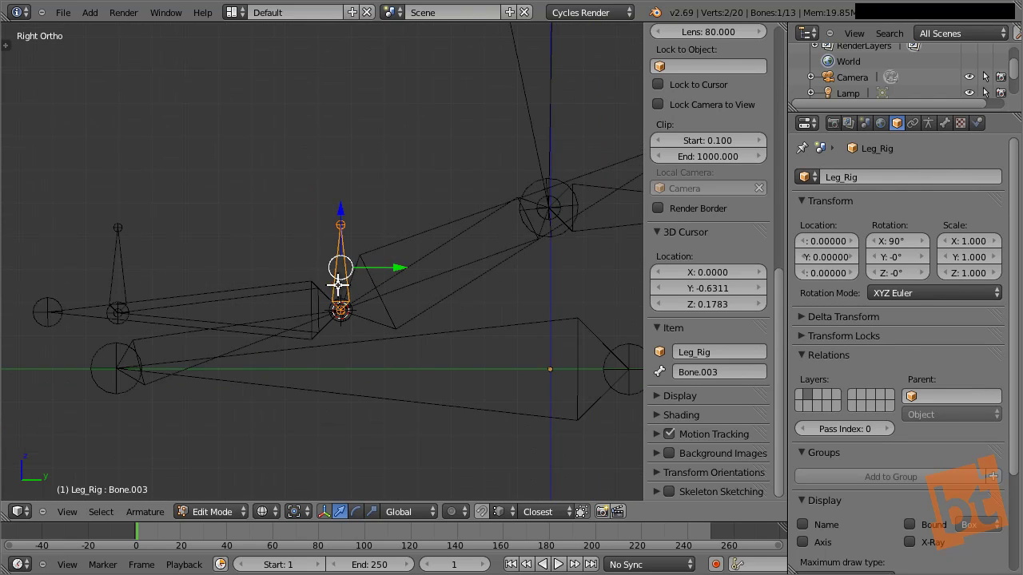
right_click(160, 342, "shift")
key("shift")
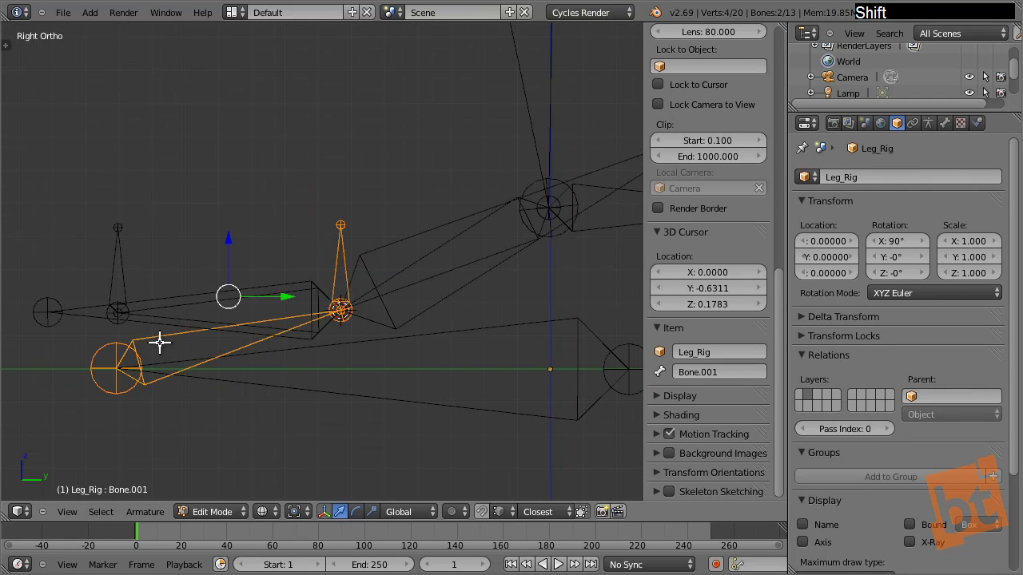
key("ctrl+p")
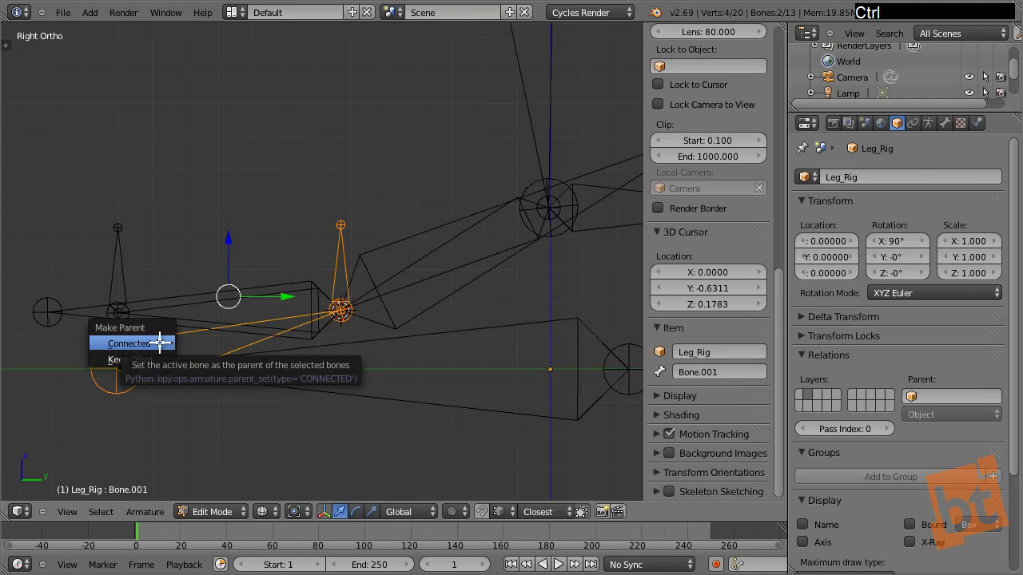
left_click(137, 360)
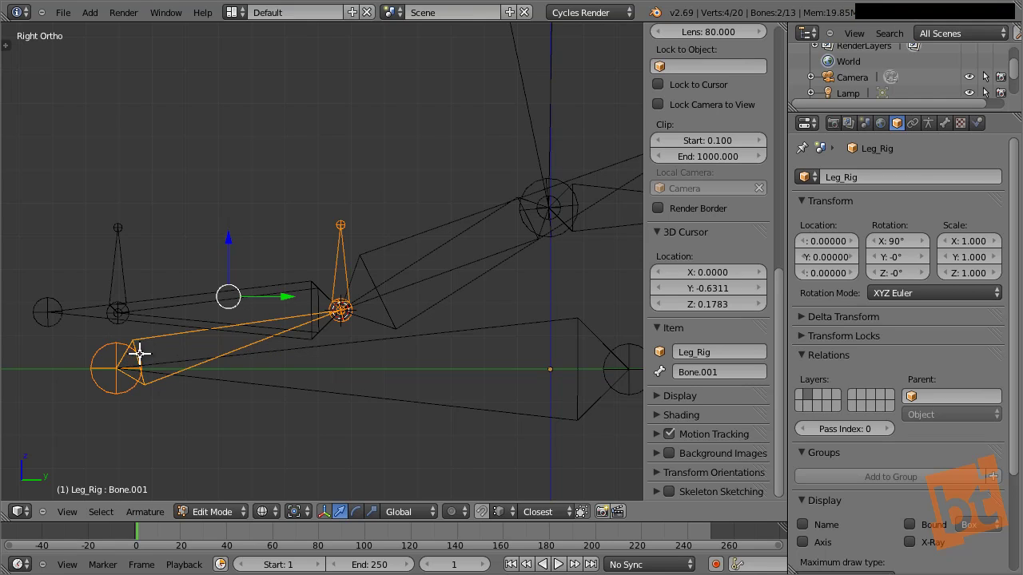
Parent the toe's IK target Toe.001 to Foot.001 with Keep Offset.
right_click(119, 269)
right_click(82, 304, "shift")
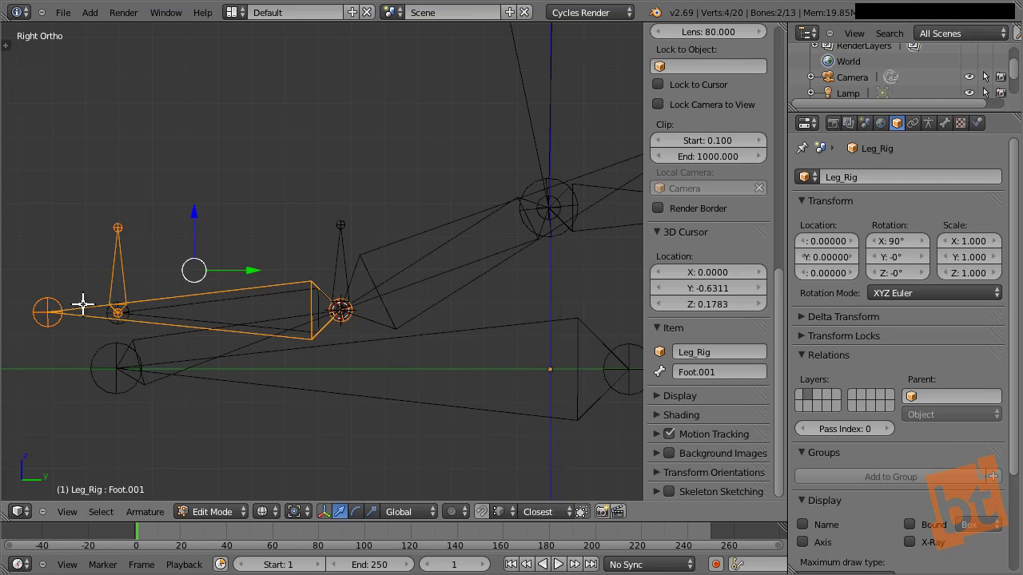
key("ctrl+p")
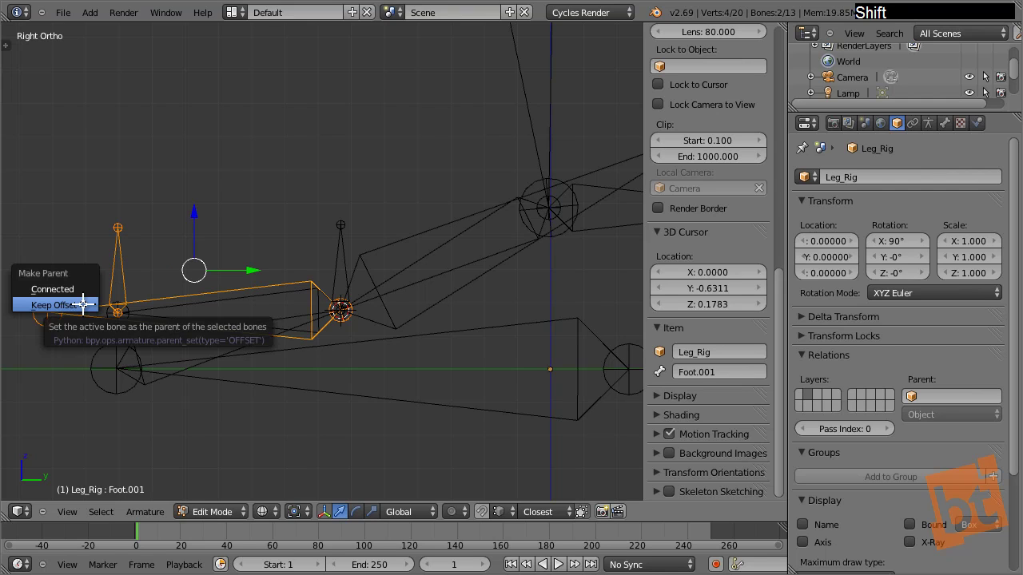
left_click(83, 302)
Parent the IK_Target bone at the ankle to Bone.002 with Keep Offset.
middle_click_drag(530, 217, 315, 250, "shift")
right_click(447, 231)
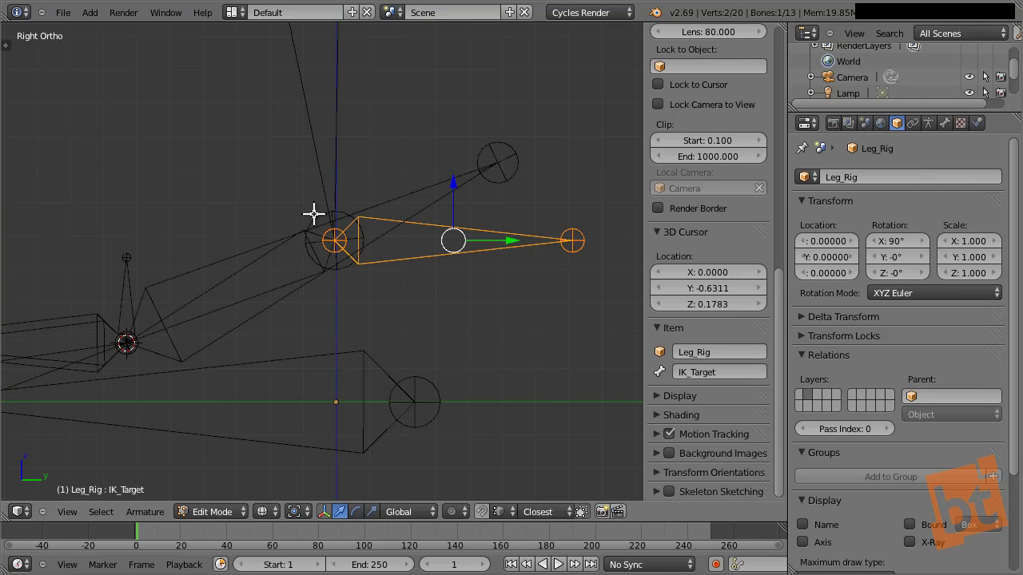
right_click(415, 189, "shift")
key("ctrl+p")
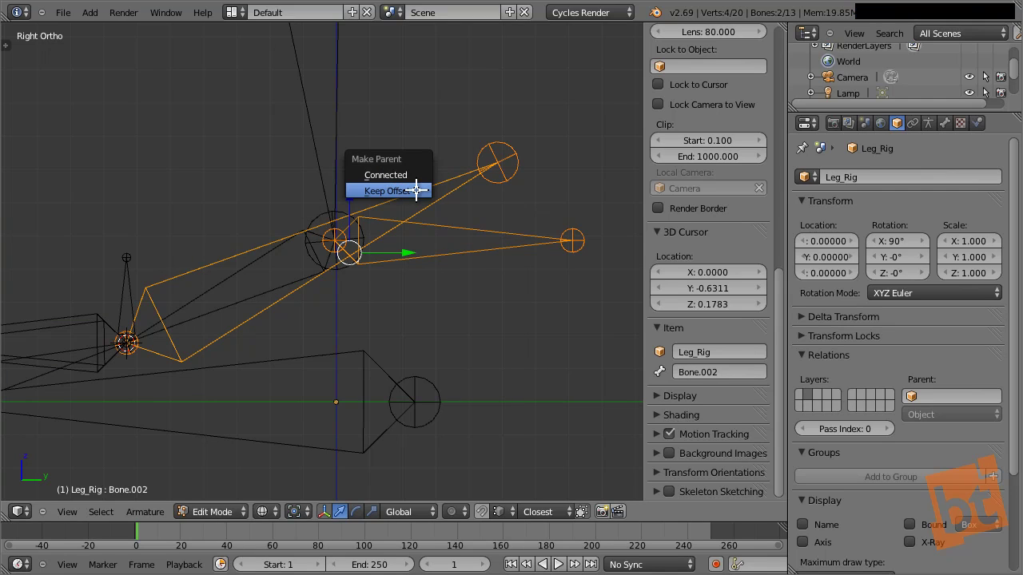
left_click(415, 190)
Rename the long control bone along the ground, Bone, as Heel.
scroll(333, 264, "up", 5, "ctrl")
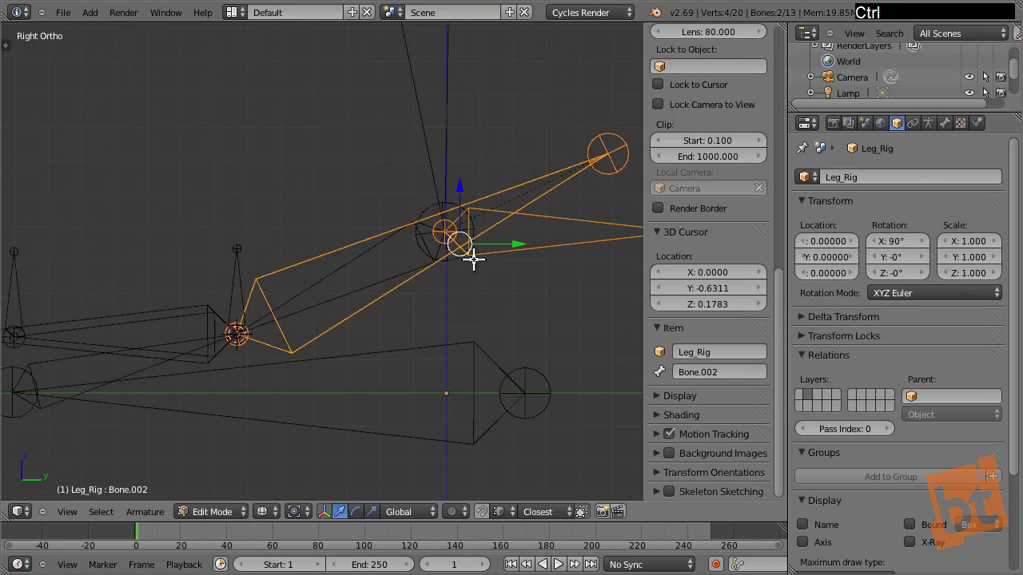
scroll(472, 258, "down", 2)
key("a")
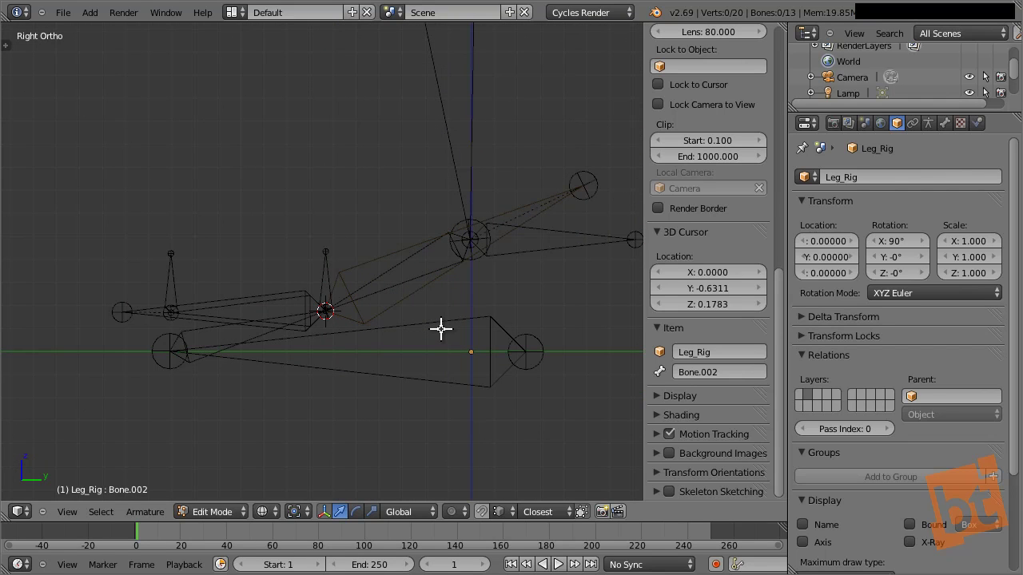
right_click(441, 329)
scroll(459, 333, "down", 2, "ctrl")
scroll(453, 359, "up", 2, "shift")
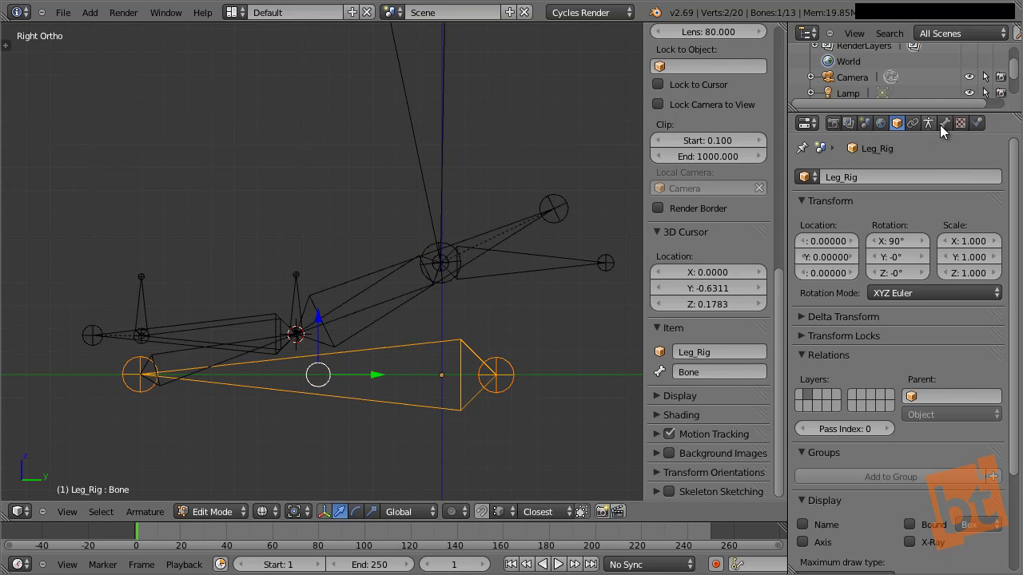
left_click(712, 372)
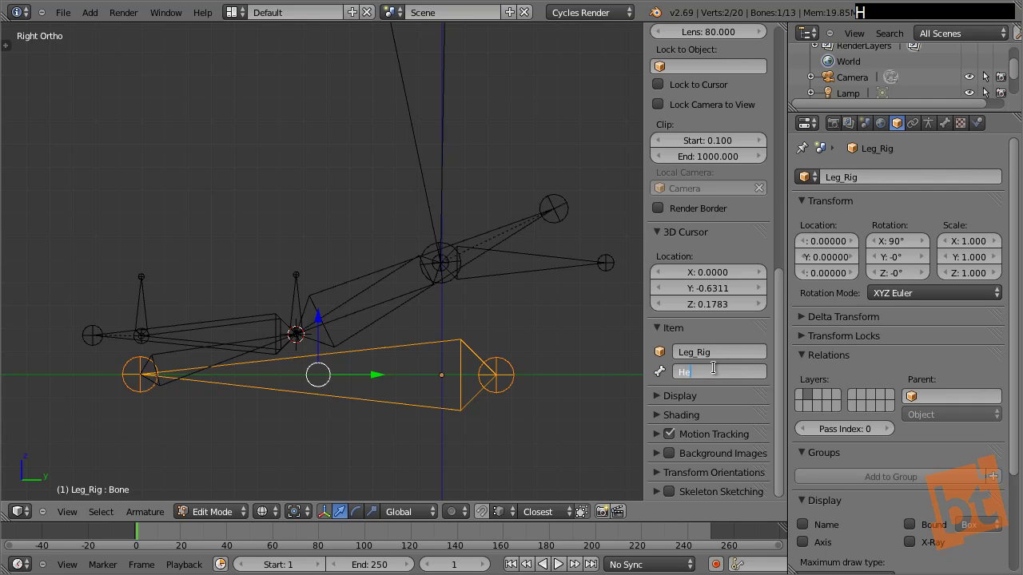
key("shift")
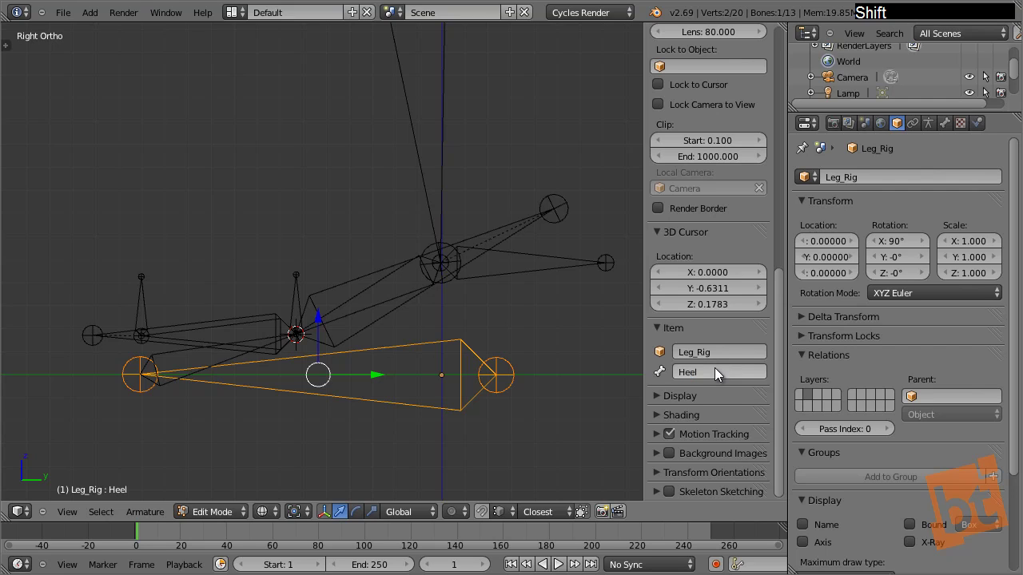
key("Return")
Rename the long control bone along the ground from Heel to Heel_Roll.
right_click(156, 356)
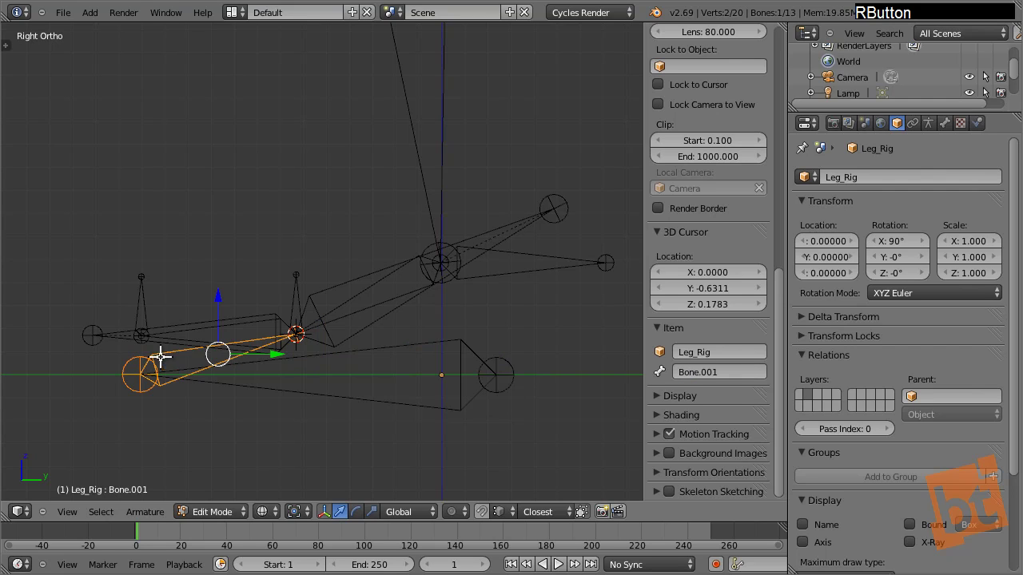
right_click(388, 355)
left_click(719, 371)
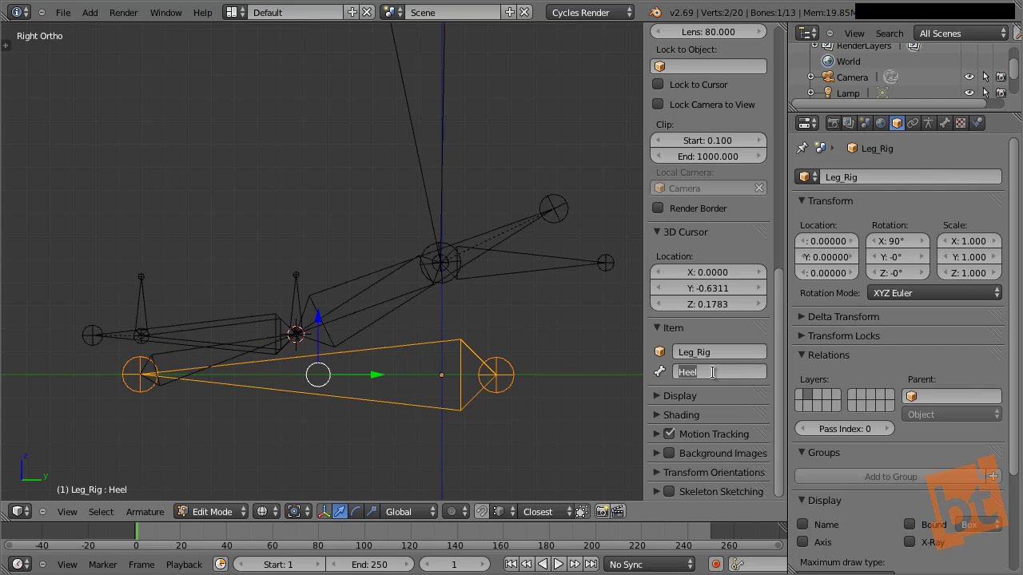
type("_Roll")
key("Return")
Rename the control bone running from the toe tip to the ball of the foot, Bone.001, as Toe_Roll.
left_click(189, 373)
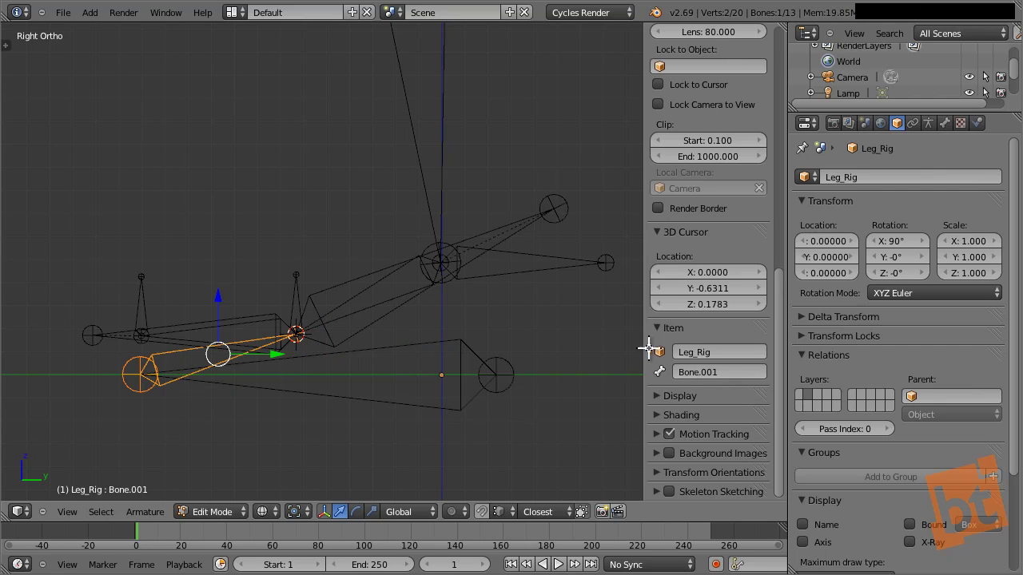
left_click(723, 370)
type("T")
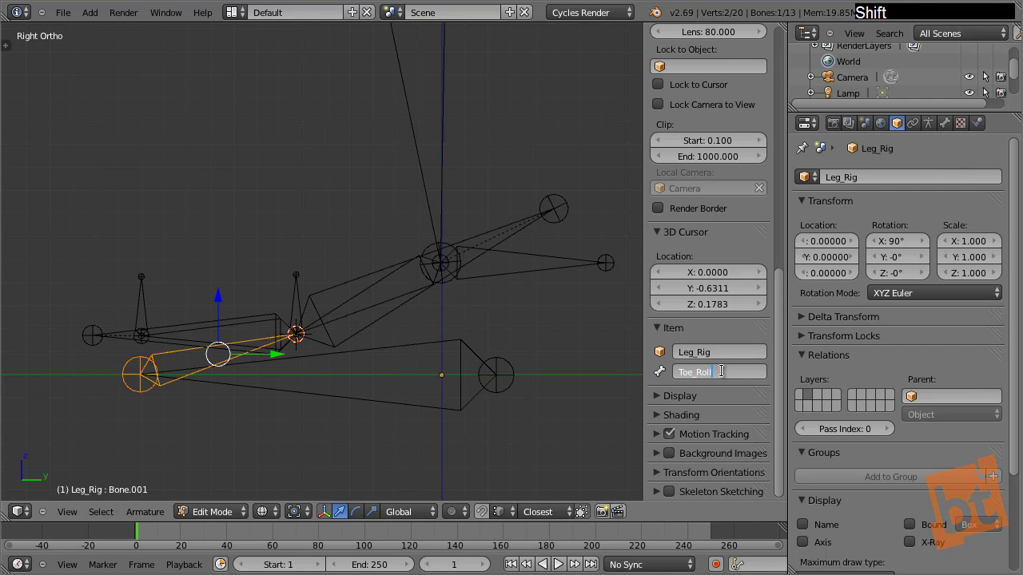
type("oe_Roll")
key("Return")
Rename the control bone running from the ball of the foot past the ankle, Bone.002, as Foot_Roll.
right_click(359, 338)
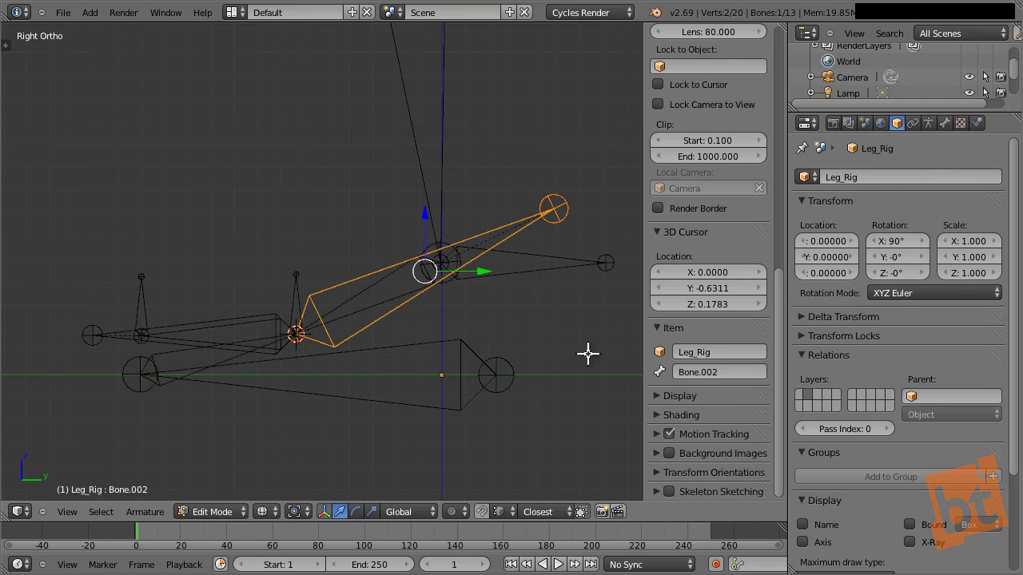
left_click(704, 372)
type("Foot_Roll")
key("Return")
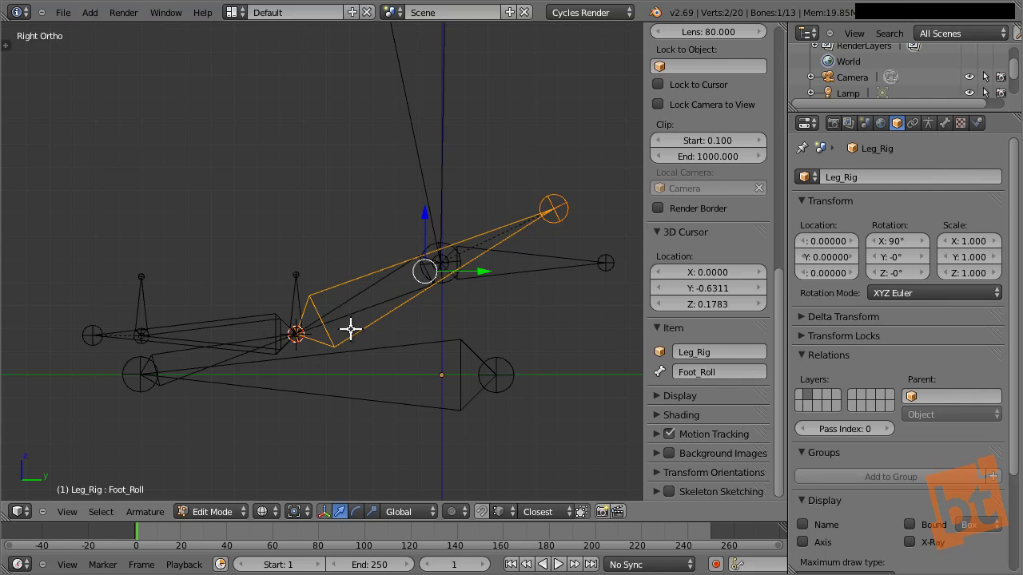
Rename the small vertical IK target at the ball of the foot, Bone.003, as IK_Foot_01.
right_click(295, 297)
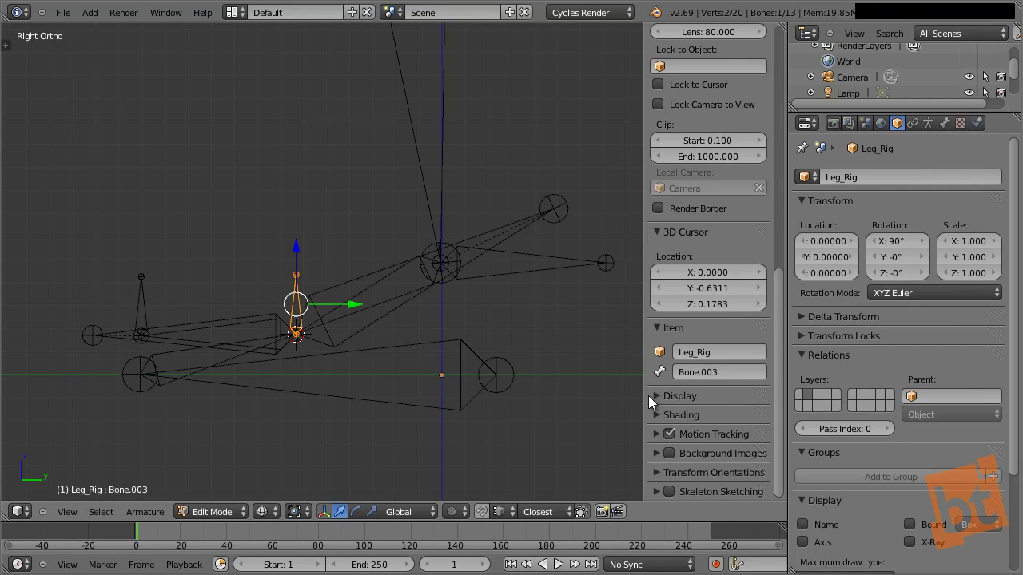
left_click(712, 371)
type("IK")
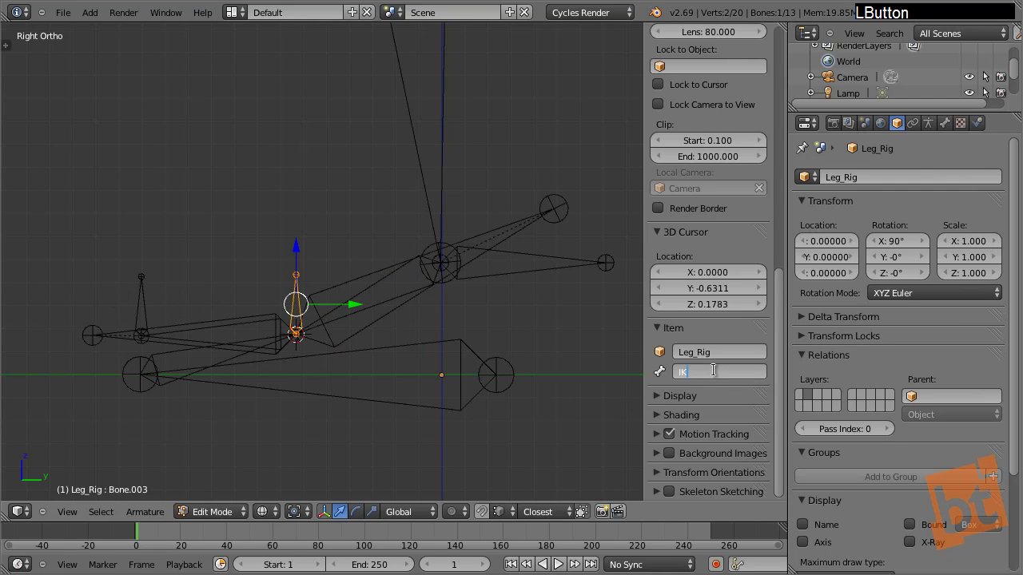
type("_Foot_01")
key("Return")
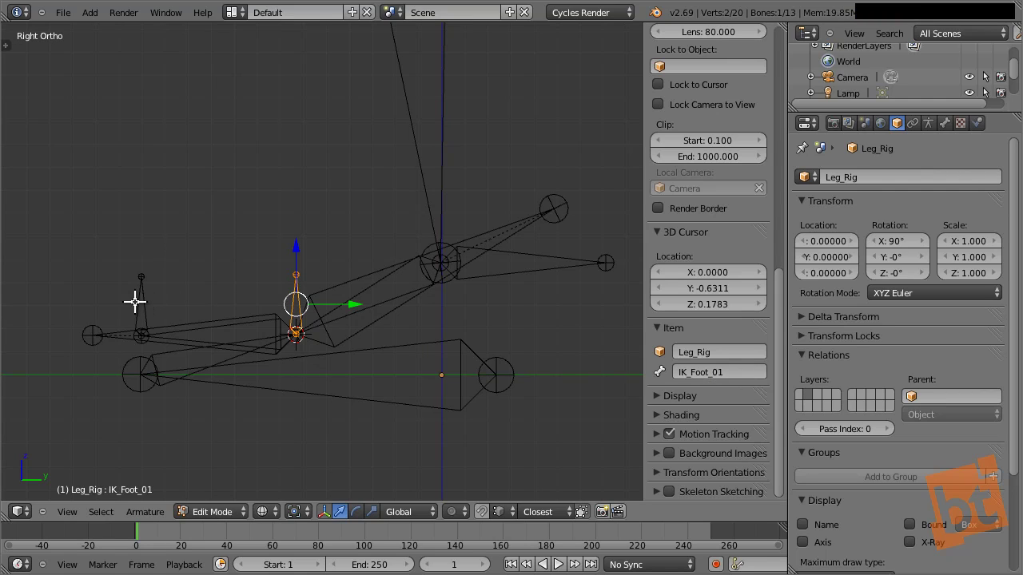
Rename the small vertical IK target at the toe tip, Toe.001, as IK_Toe_01.
right_click(134, 301)
left_click(703, 373)
key("BackSpace")
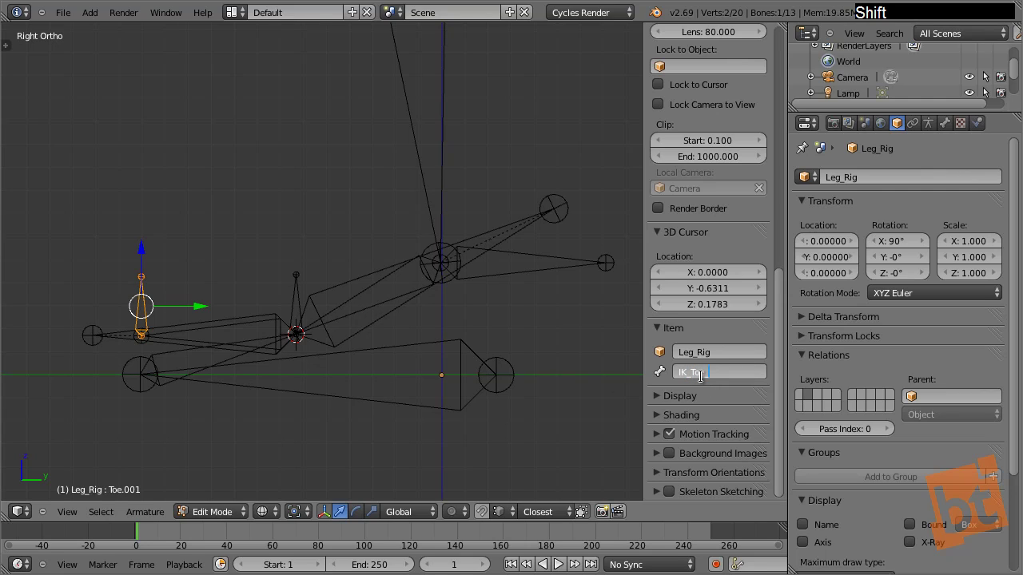
type("IK_Toe_01")
key("Return")
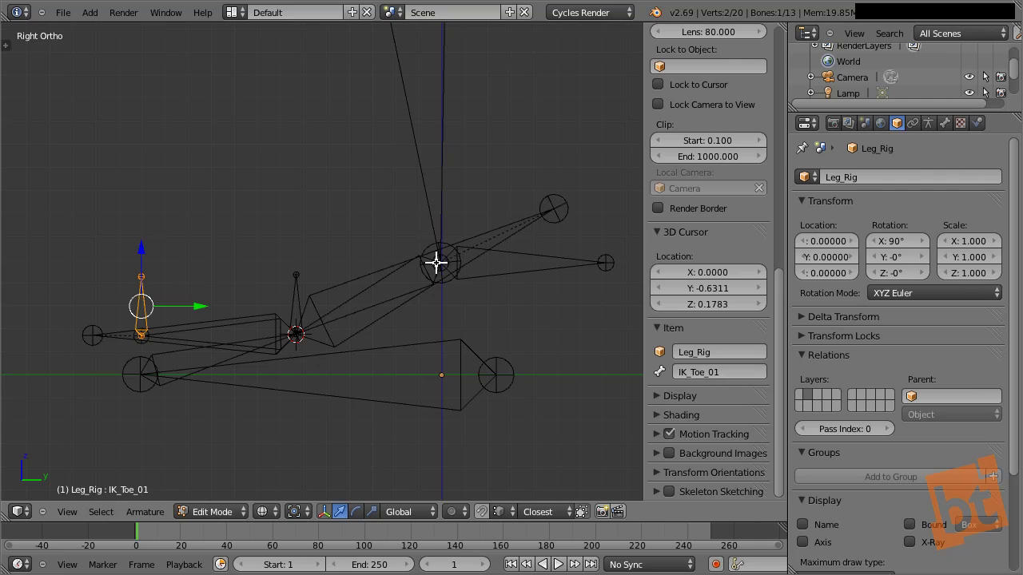
right_click(294, 298)
right_click(139, 294, "shift")
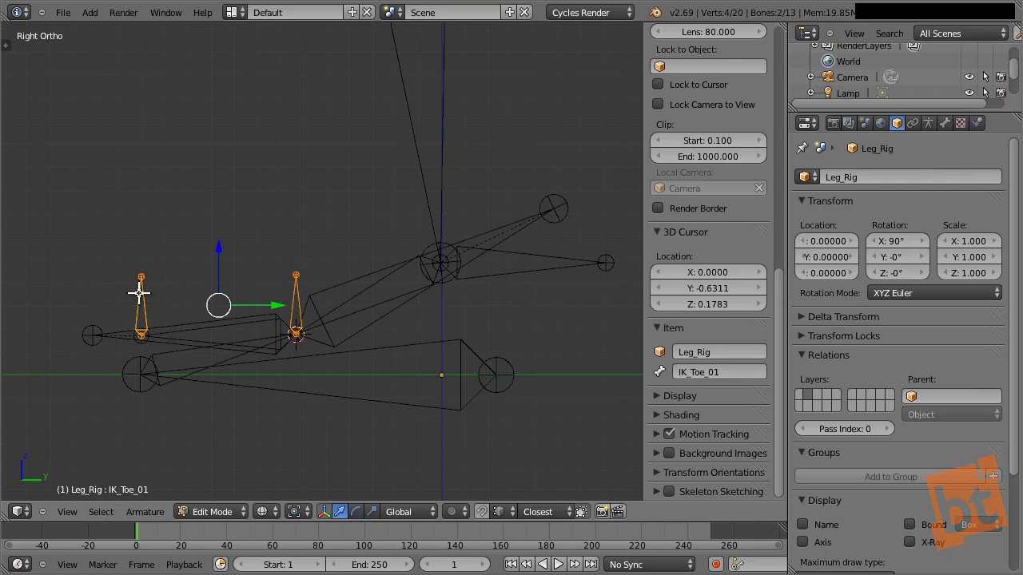
key("a")
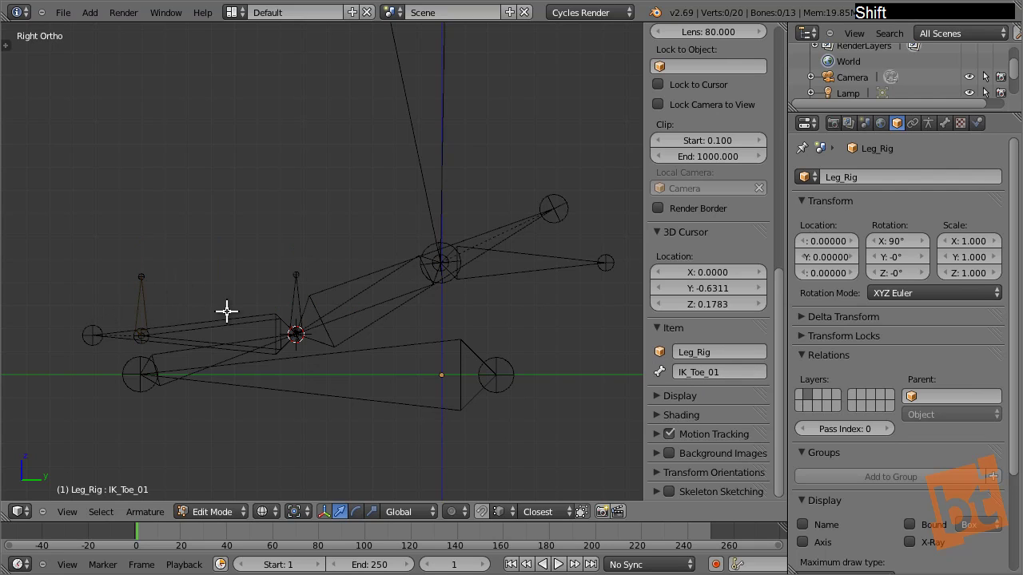
Switch the armature to Pose Mode and test rotating the Heel_Roll bone, then cancel the rotation.
right_click(373, 354)
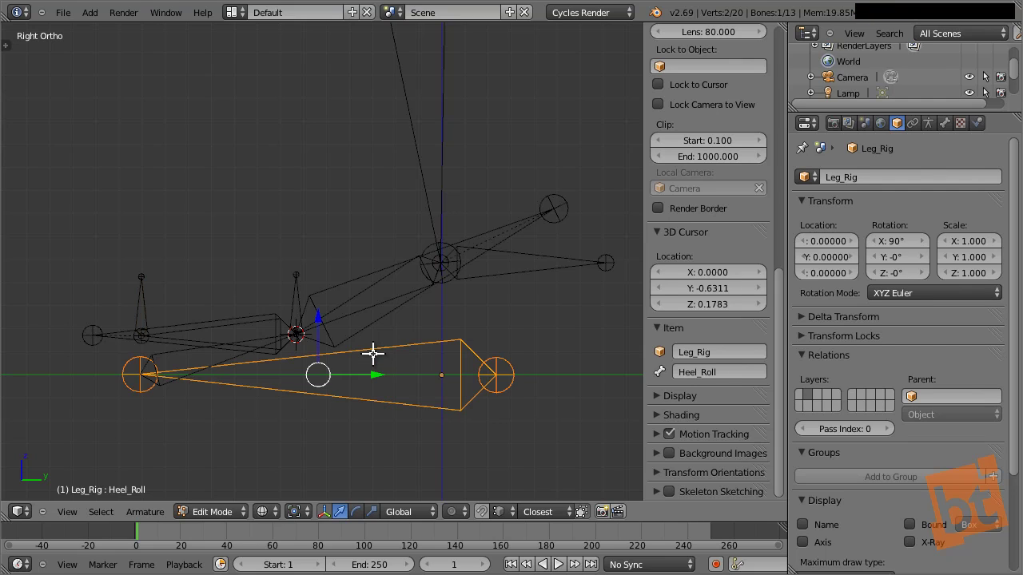
key("ctrl+Tab")
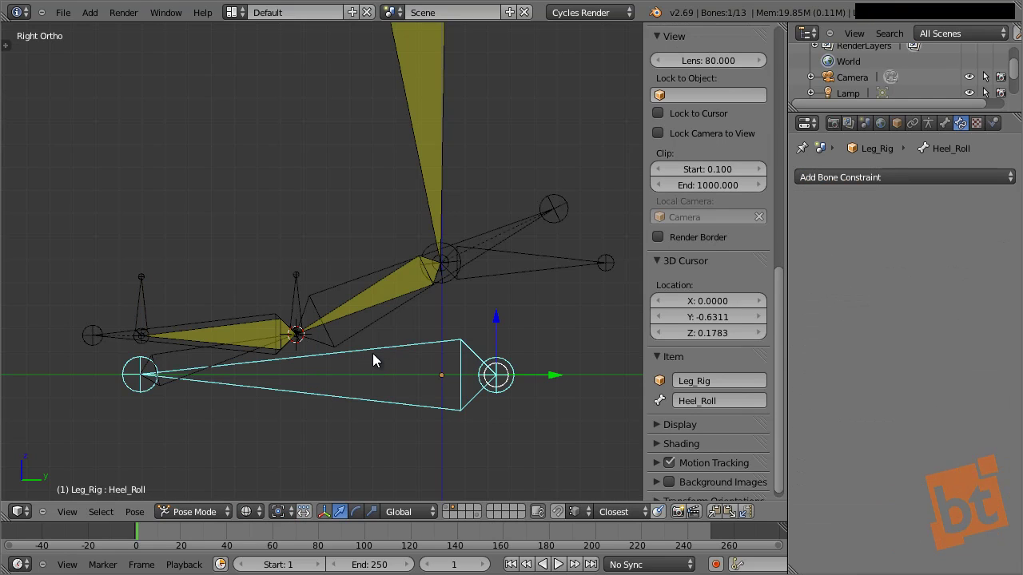
middle_click_drag(397, 345, 399, 354, "shift")
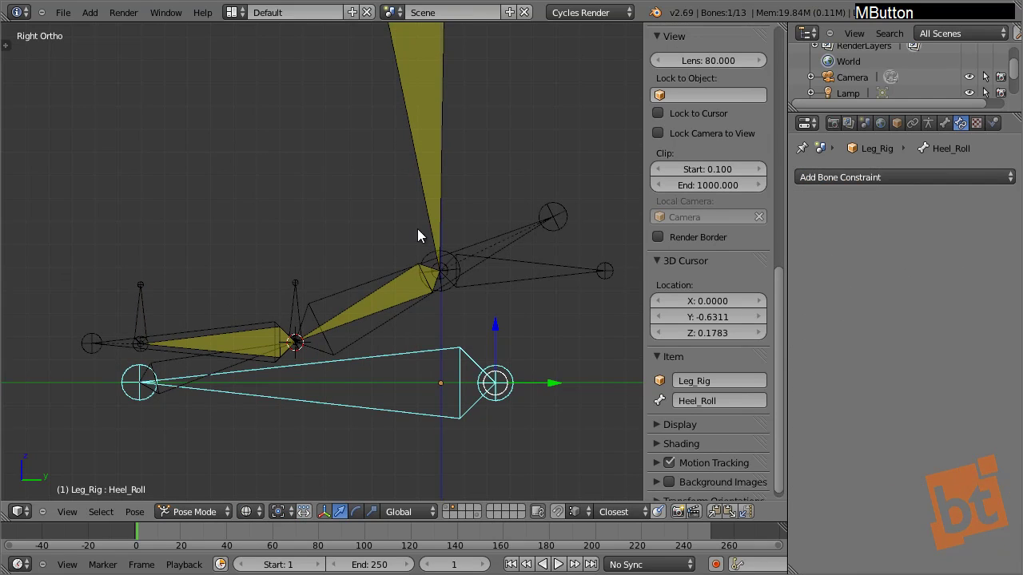
key("r")
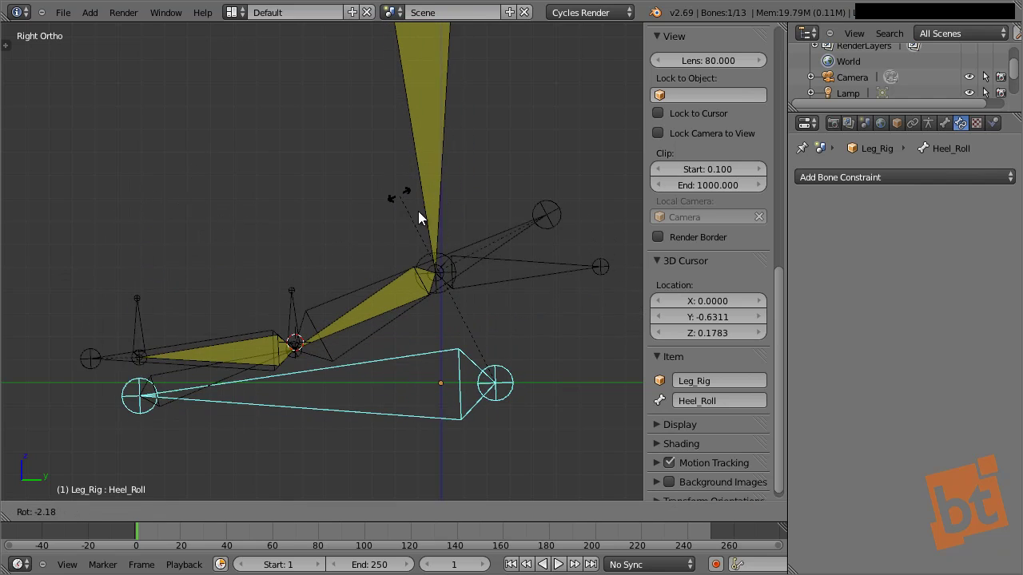
key("Escape")
Test rotating the Toe_Roll bone and the toe control Foot.001, cancelling each rotation.
right_click(177, 361)
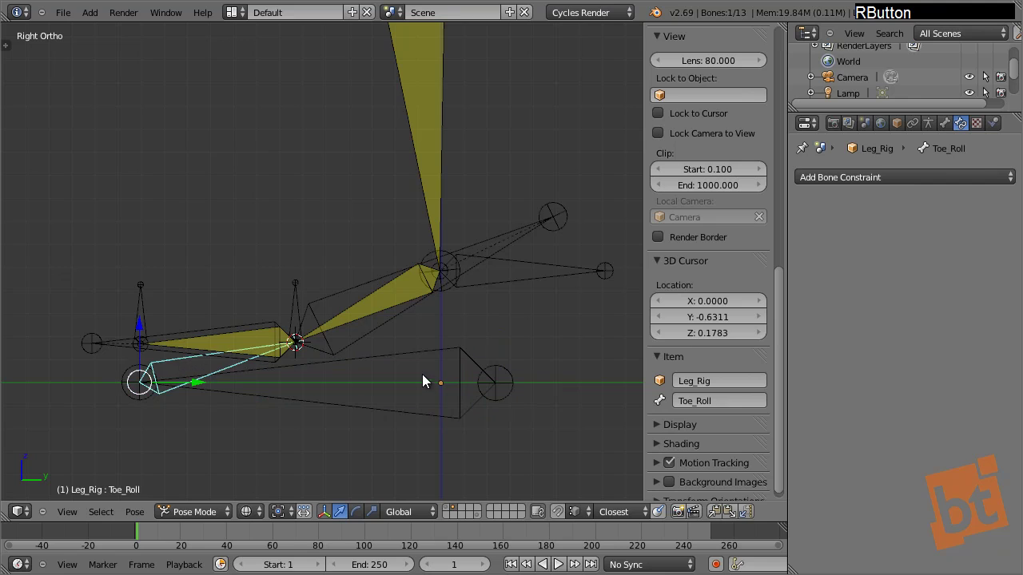
key("r")
right_click(333, 266)
right_click(215, 331)
key("r")
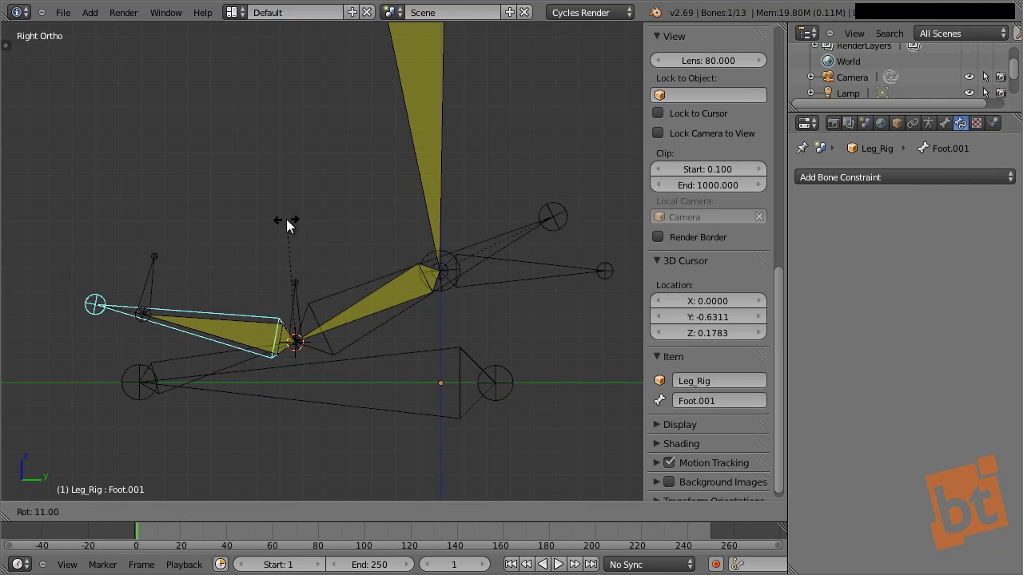
right_click(310, 255)
Test rotating the Foot_Roll bone around the ball of the foot and cancel the rotation.
right_click(335, 289)
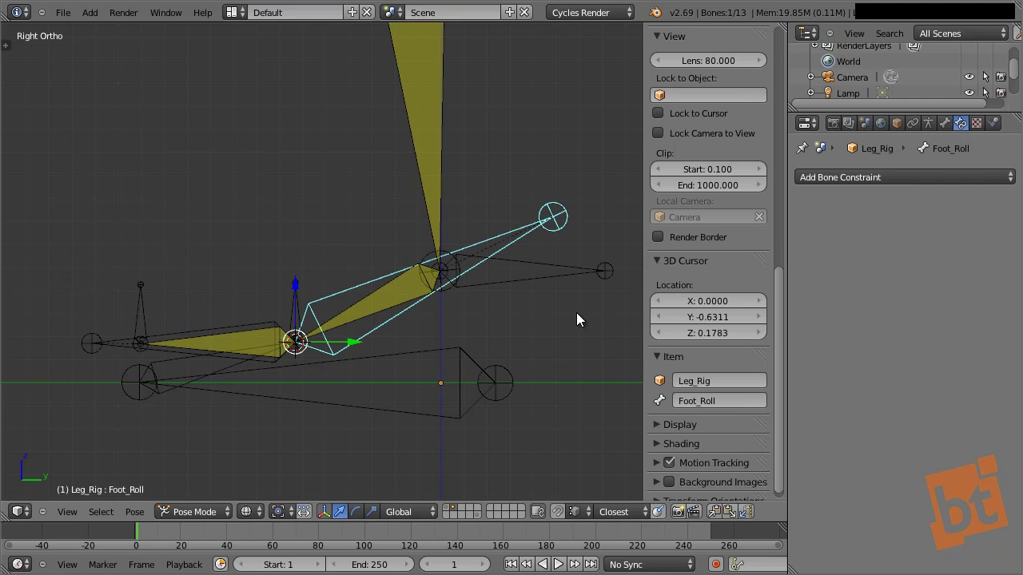
key("r")
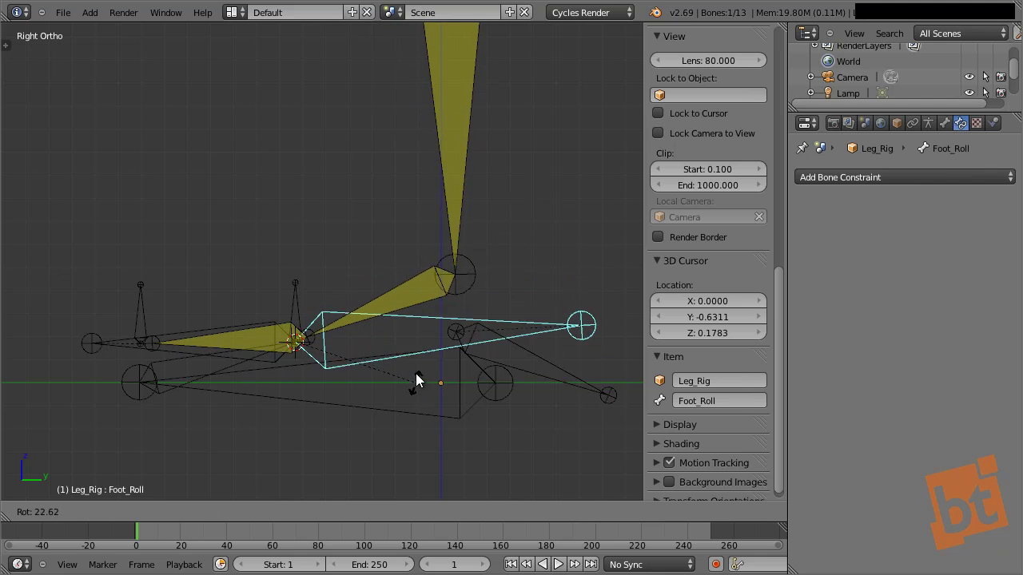
right_click(412, 381)
Test moving the whole foot with the Heel_Roll bone and cancel the move.
right_click(421, 356)
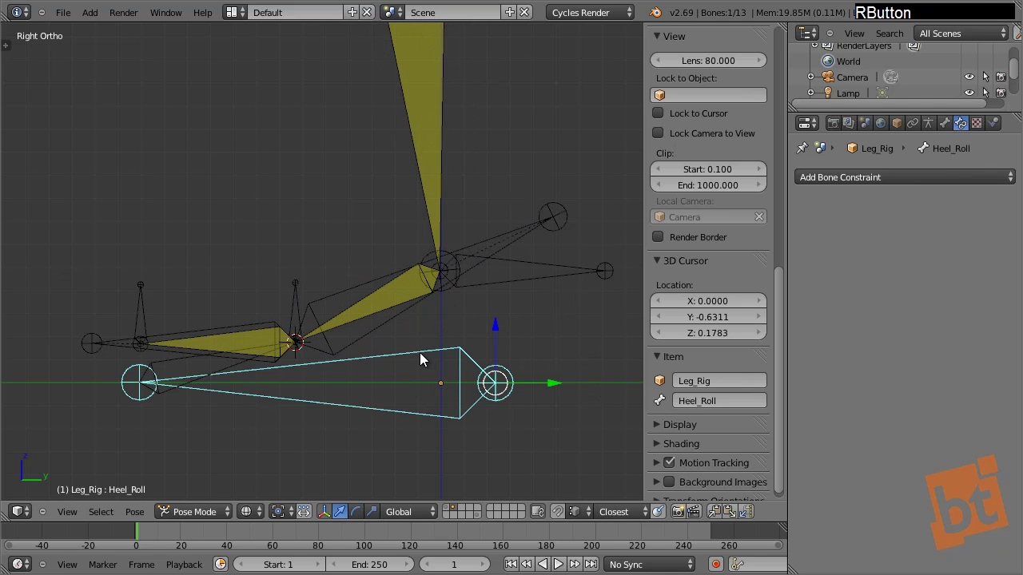
key("g")
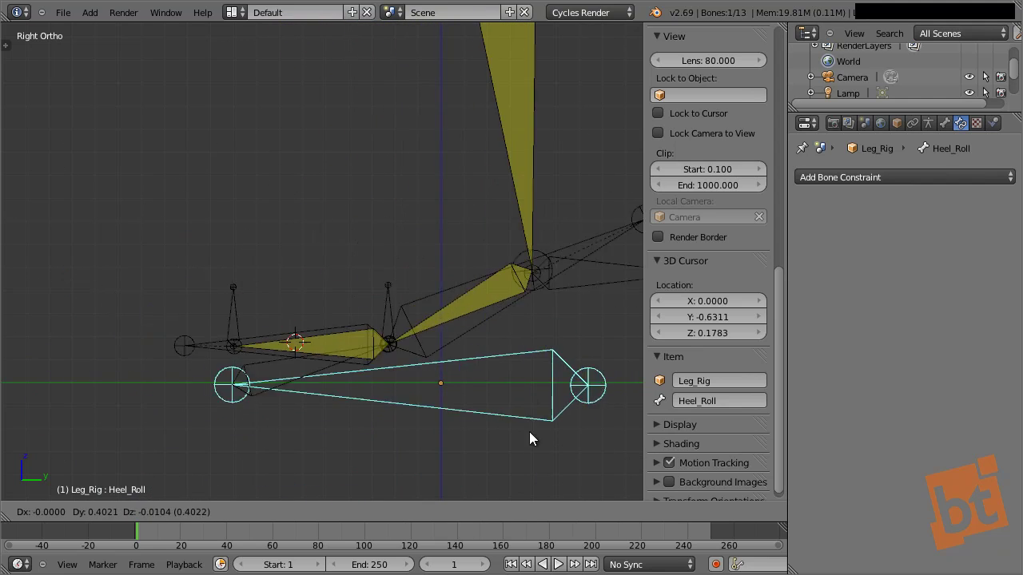
right_click(418, 272)
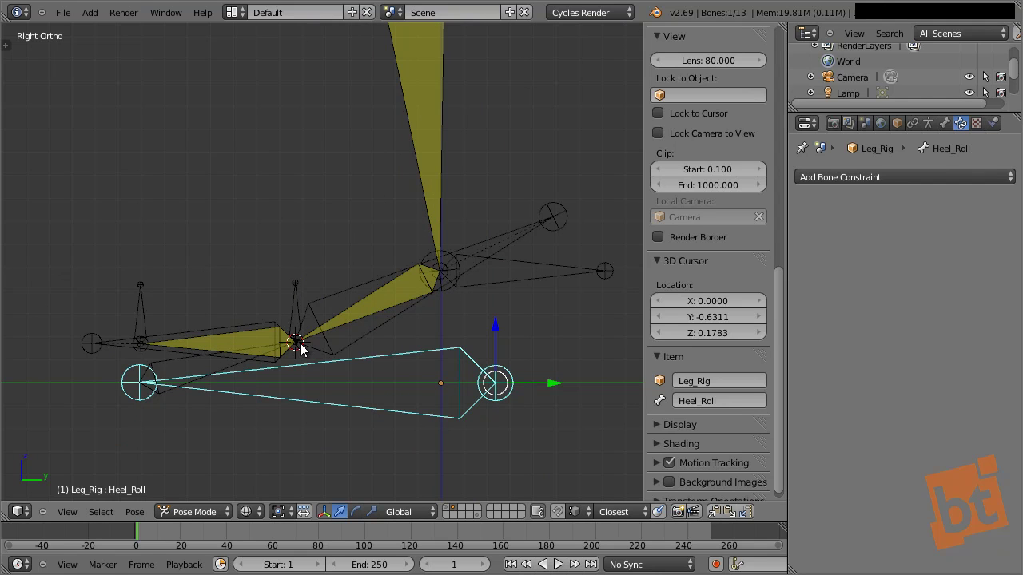
Parent the IK_Pole bone to Heel_Roll with Keep Offset in Edit Mode, then return to Pose Mode.
scroll(454, 352, "down", 5)
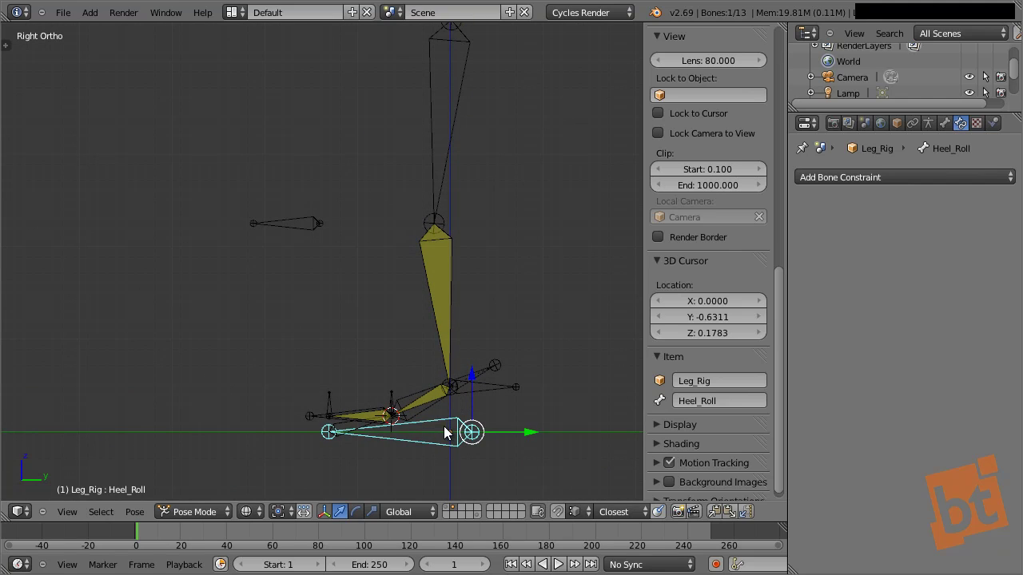
key("Tab")
right_click(298, 222)
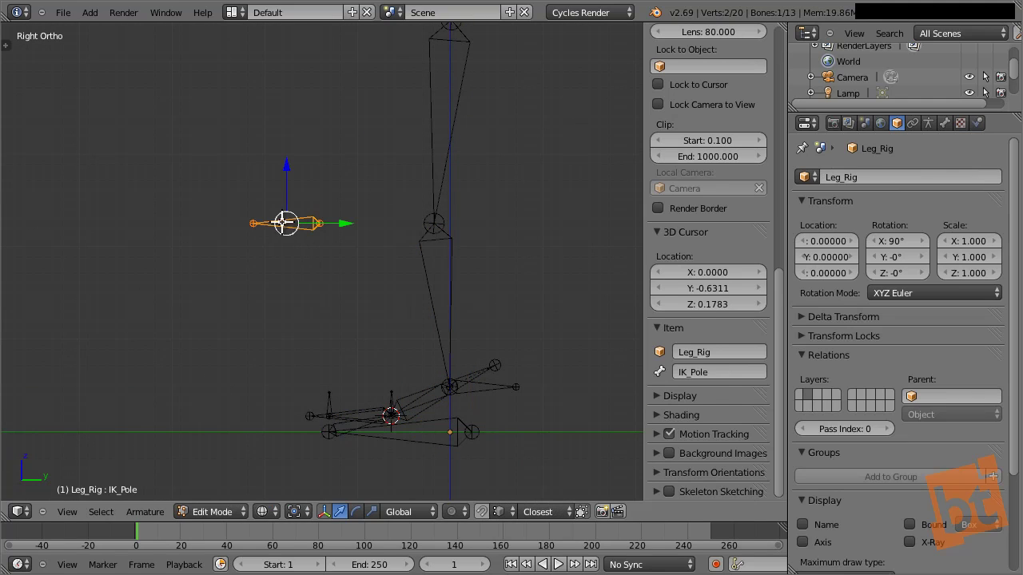
right_click(434, 419, "shift")
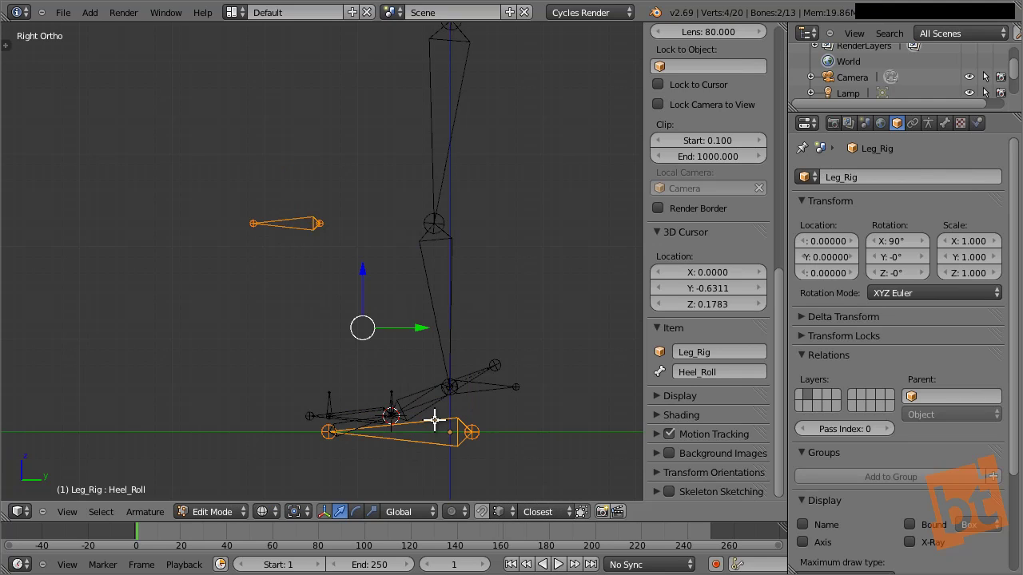
key("ctrl+p")
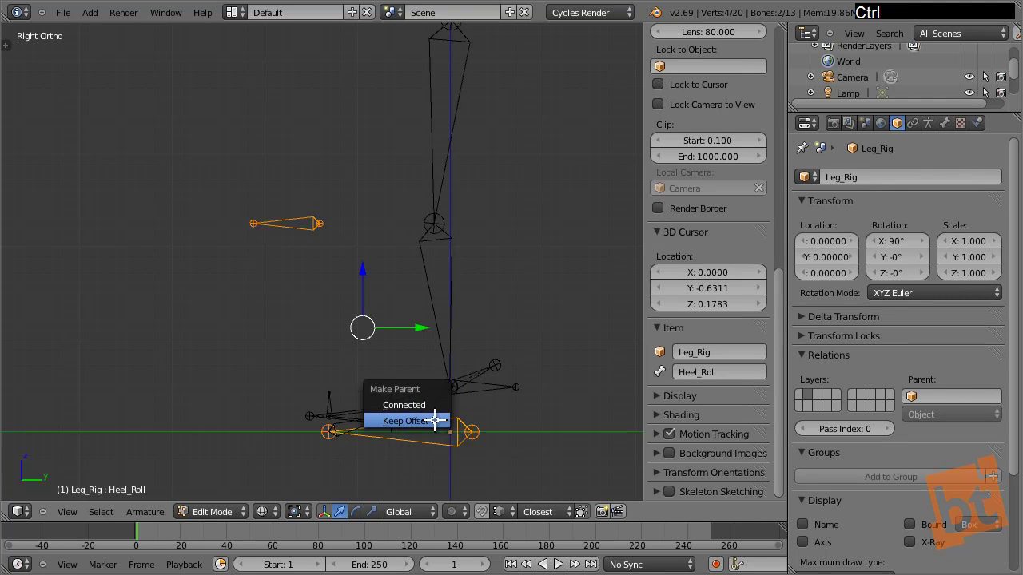
left_click(435, 420)
key("Tab")
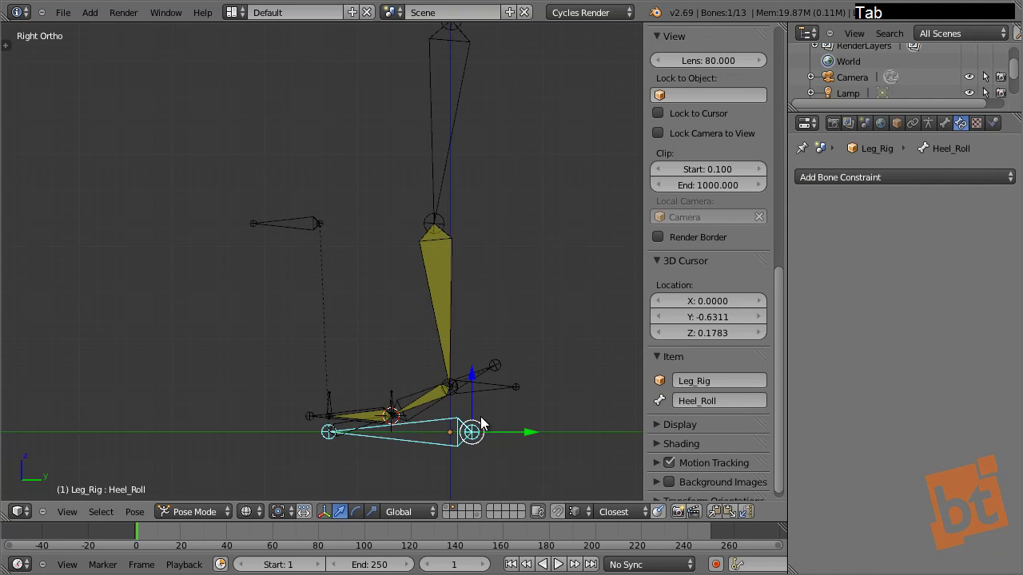
Try rotating the Heel_Roll bone about the global Z axis, then cancel the rotation.
middle_click_drag(486, 424, 498, 347)
key("r")
key("z")
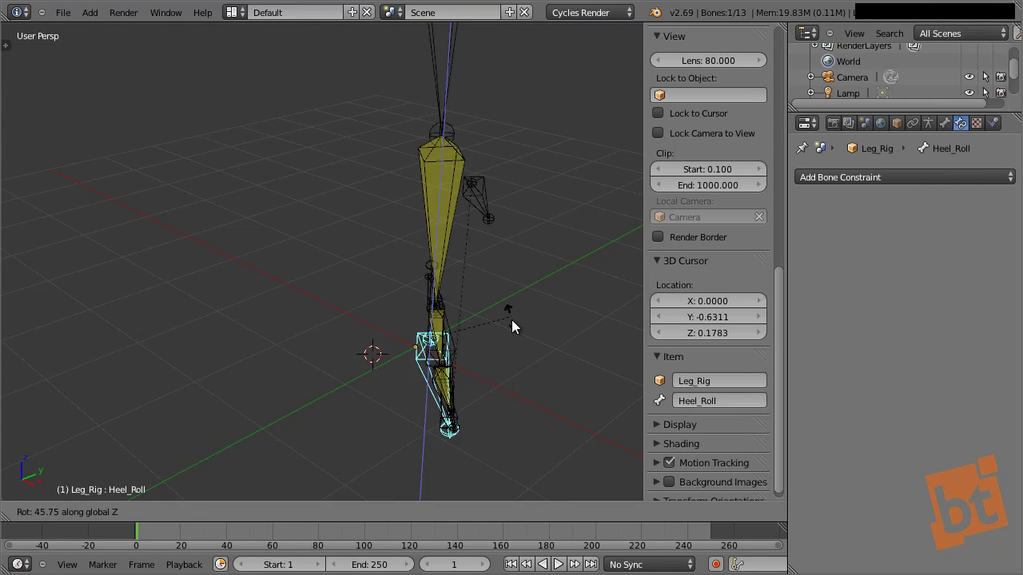
right_click(514, 342)
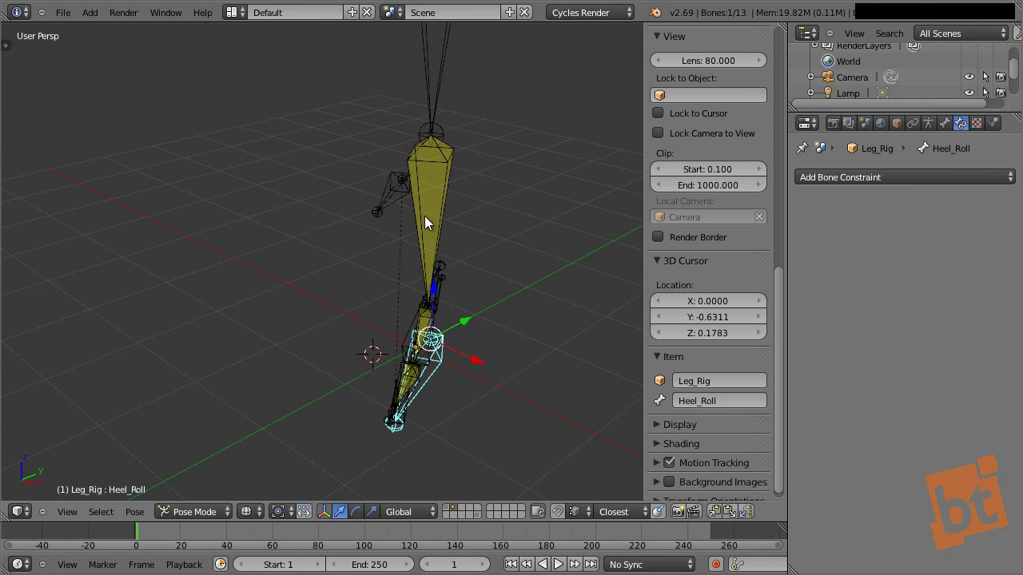
Try moving the IK_Pole bone from front and side angles to check the knee, cancelling each move.
right_click(399, 198)
key("g")
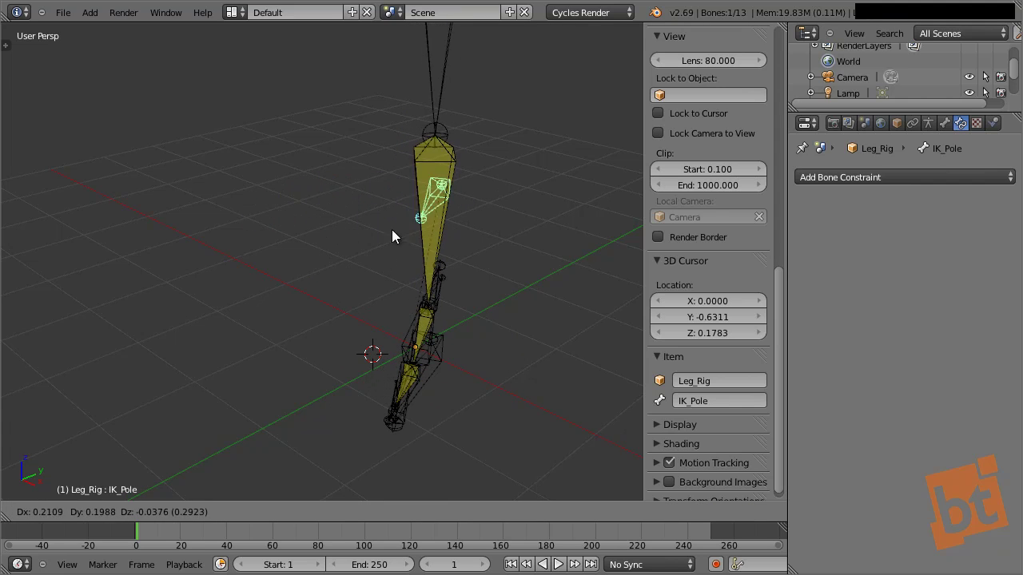
right_click(367, 237)
middle_click_drag(366, 237, 411, 338)
scroll(410, 318, "down", 2)
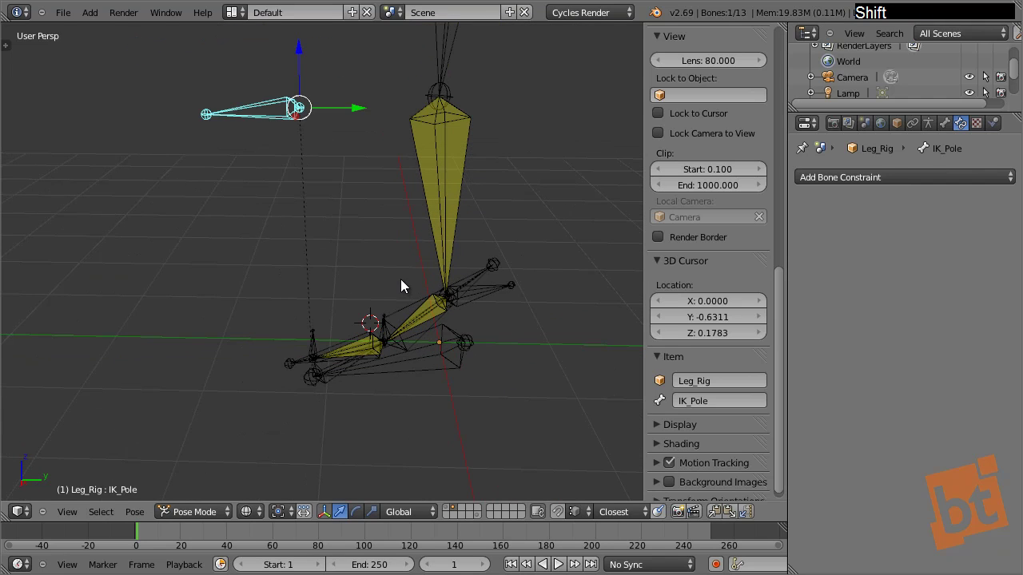
key("g")
right_click(396, 284)
Select the foot and toe bones for inspection, then try moving IK_Pole again and cancel the move.
right_click(423, 310)
right_click(359, 345)
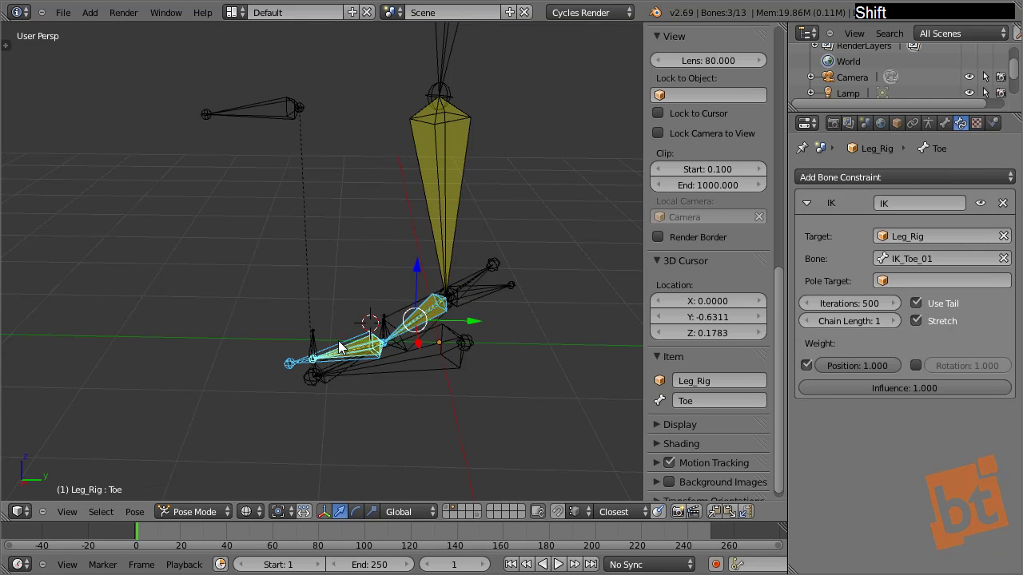
right_click(272, 91)
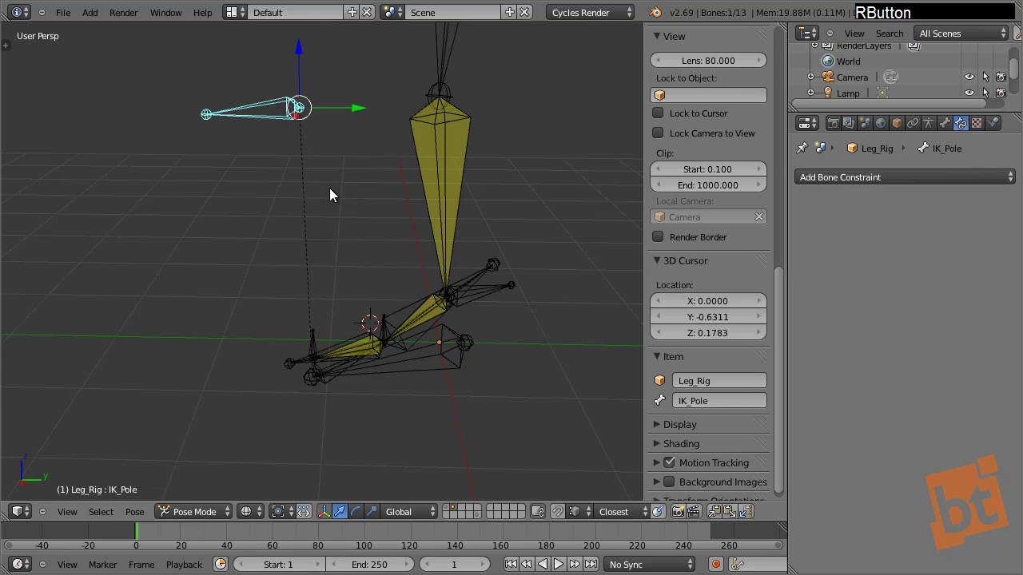
key("g")
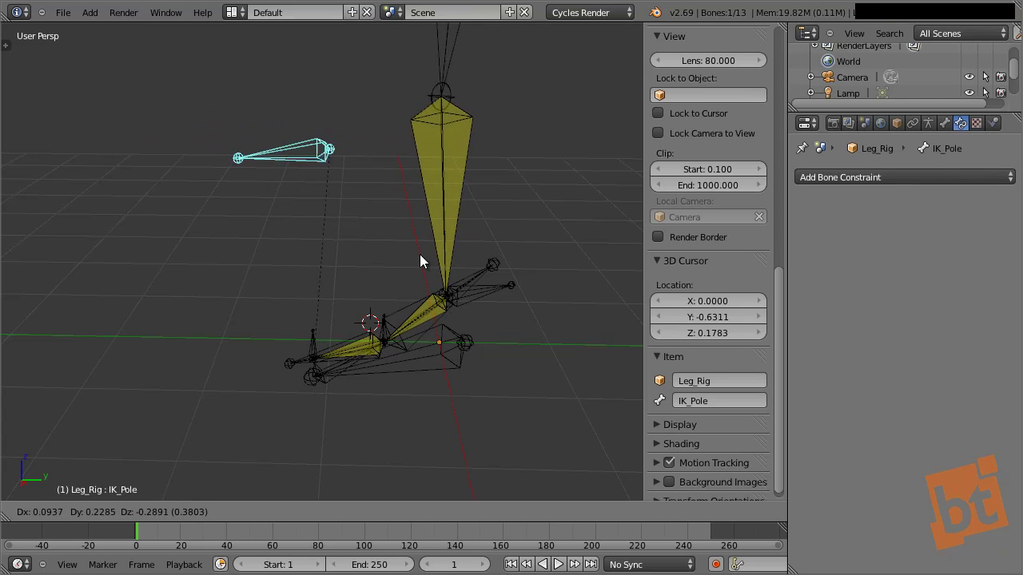
right_click(368, 268)
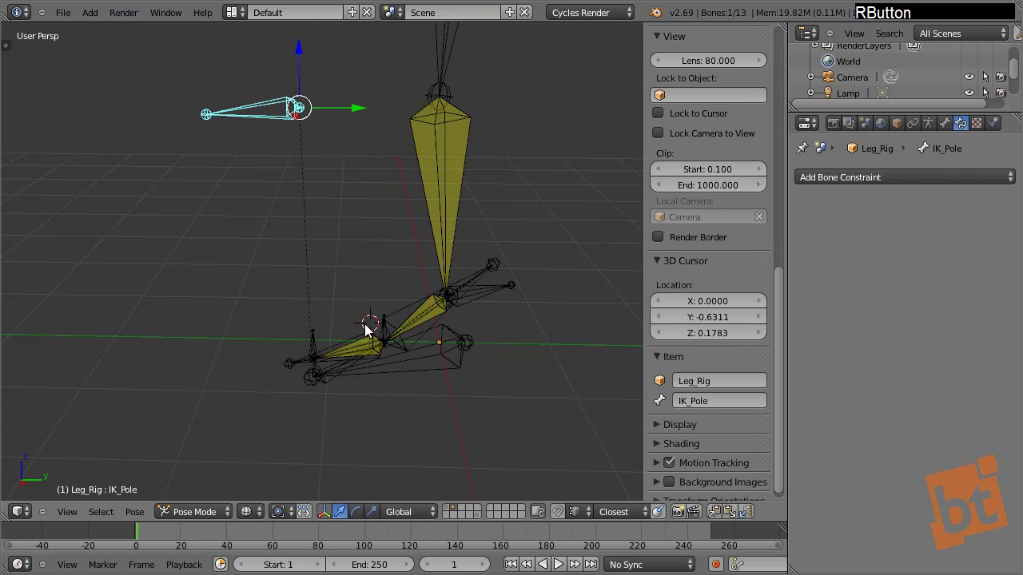
Turn off Inherit Rotation for the Foot bone.
right_click(420, 313)
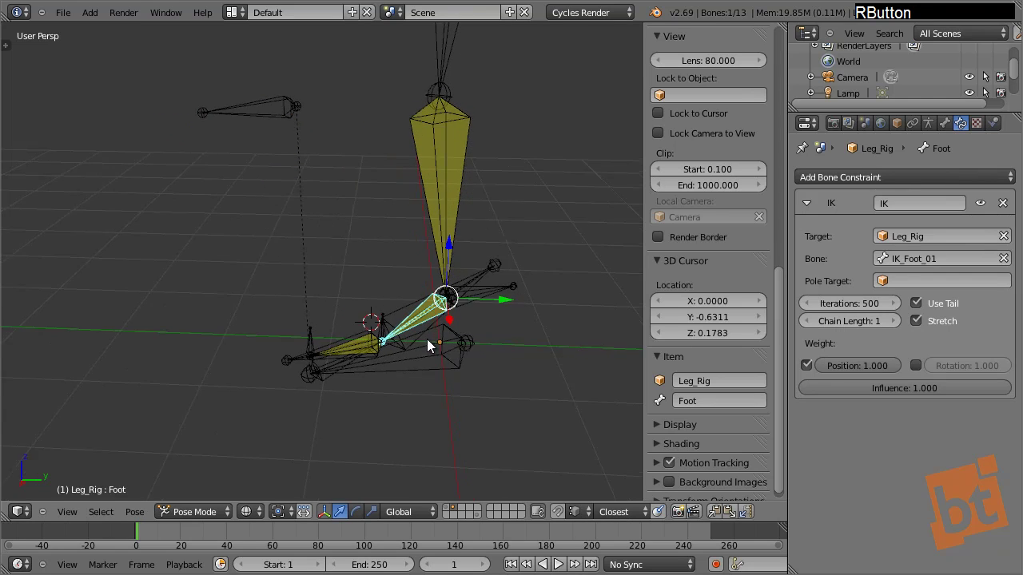
scroll(436, 311, "up", 8)
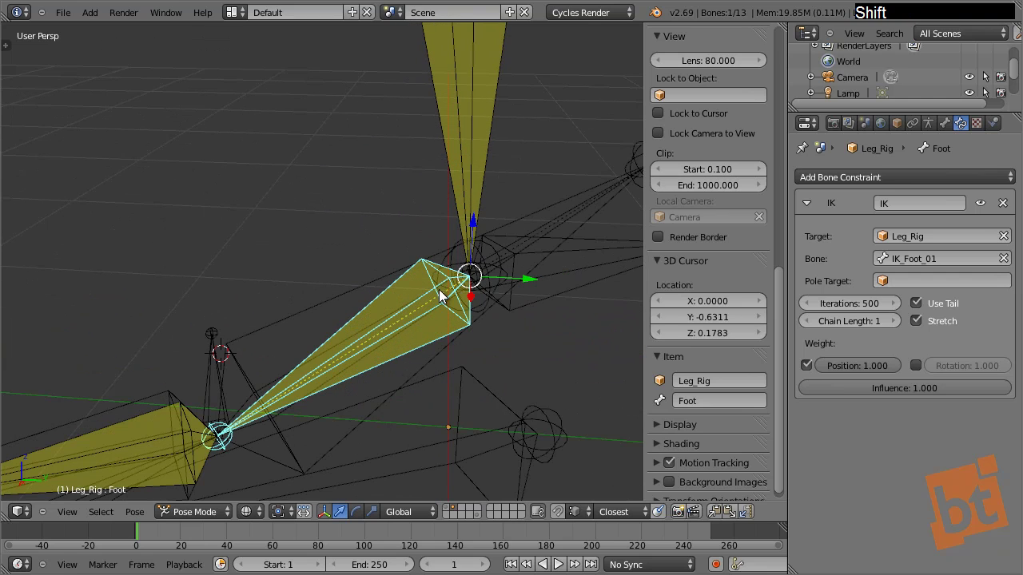
left_click(945, 123)
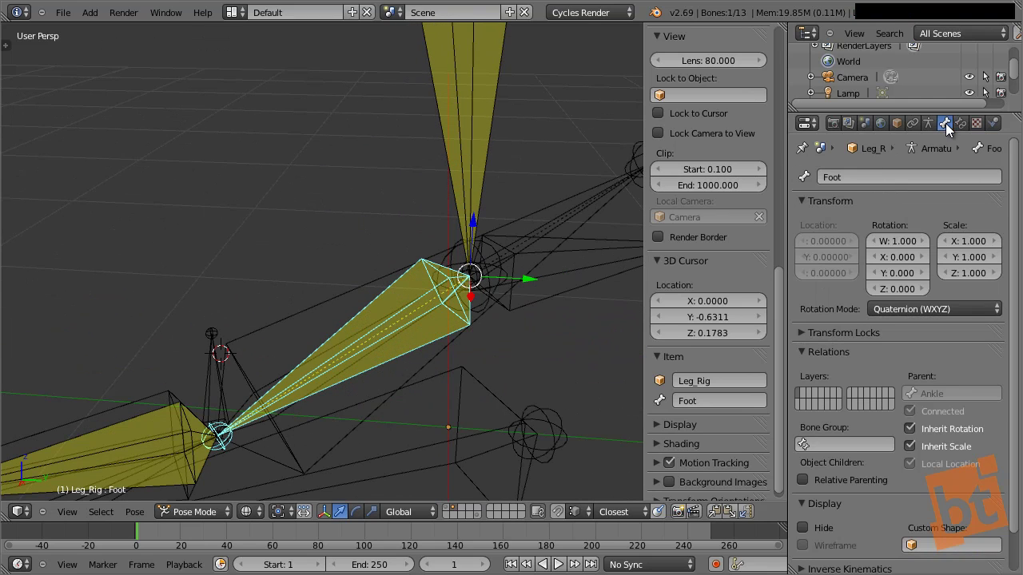
scroll(891, 359, "down", 2)
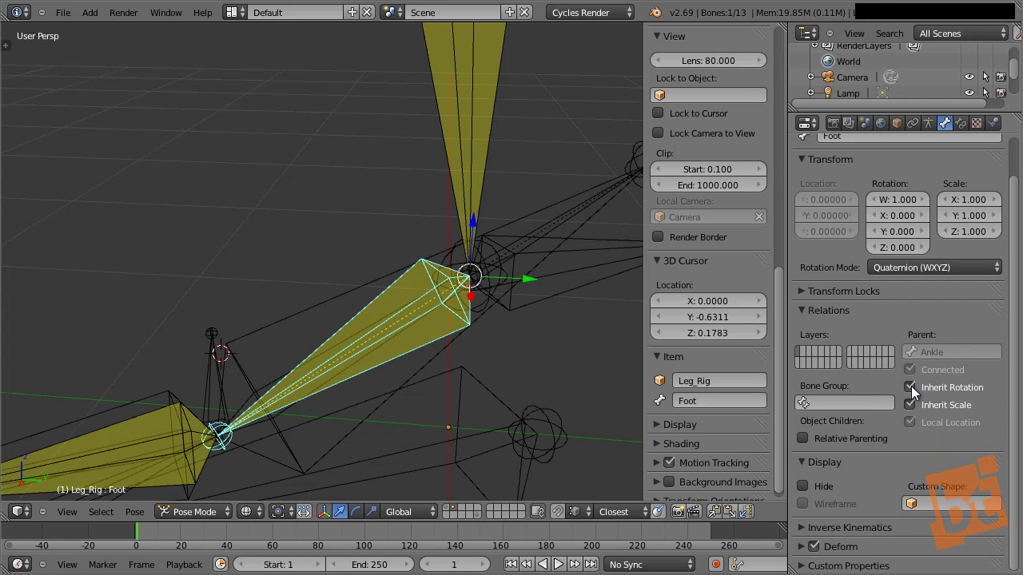
left_click(910, 387)
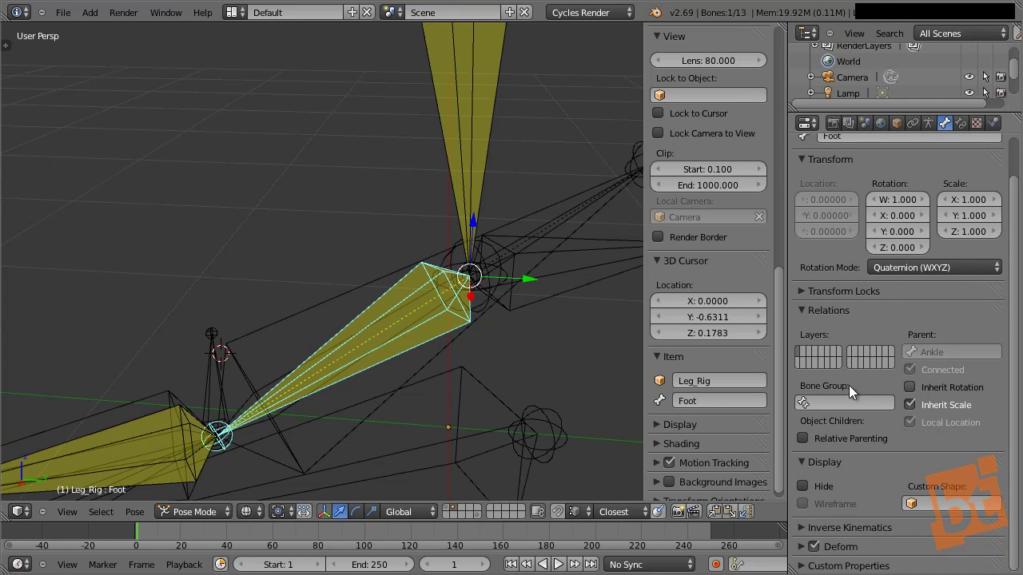
Try moving the IK_Pole bone to check how the Foot bone reacts without inherited rotation.
middle_click_drag(512, 363, 391, 117)
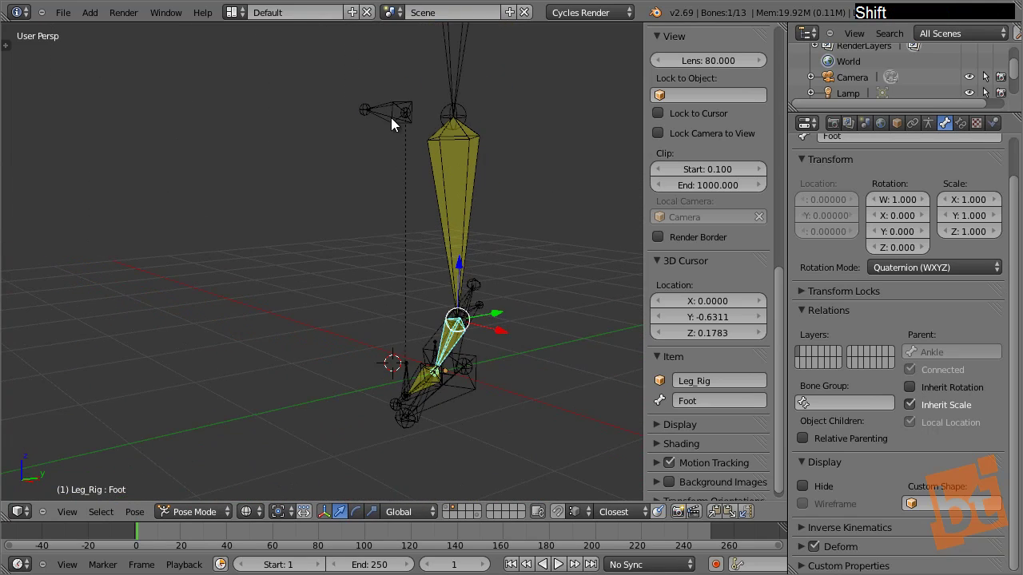
right_click(391, 117)
key("g")
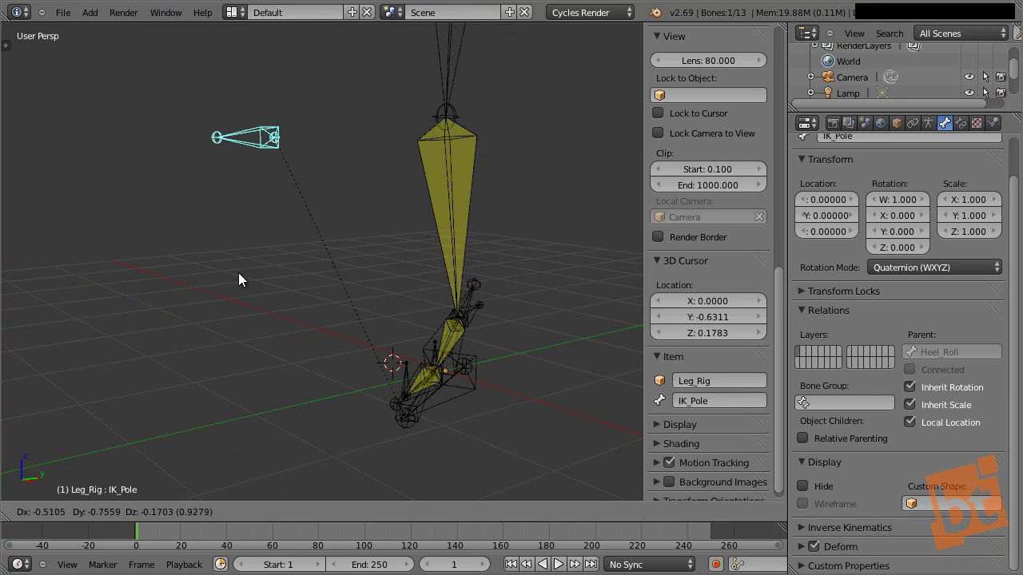
left_click(435, 288)
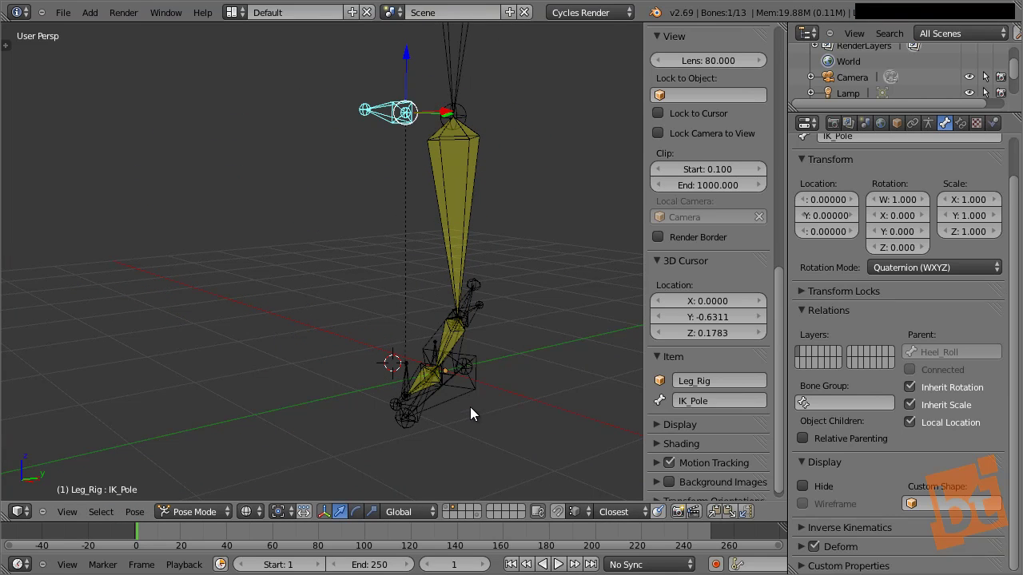
Clear the pose location of all bones in the leg rig and deselect them.
key("a")
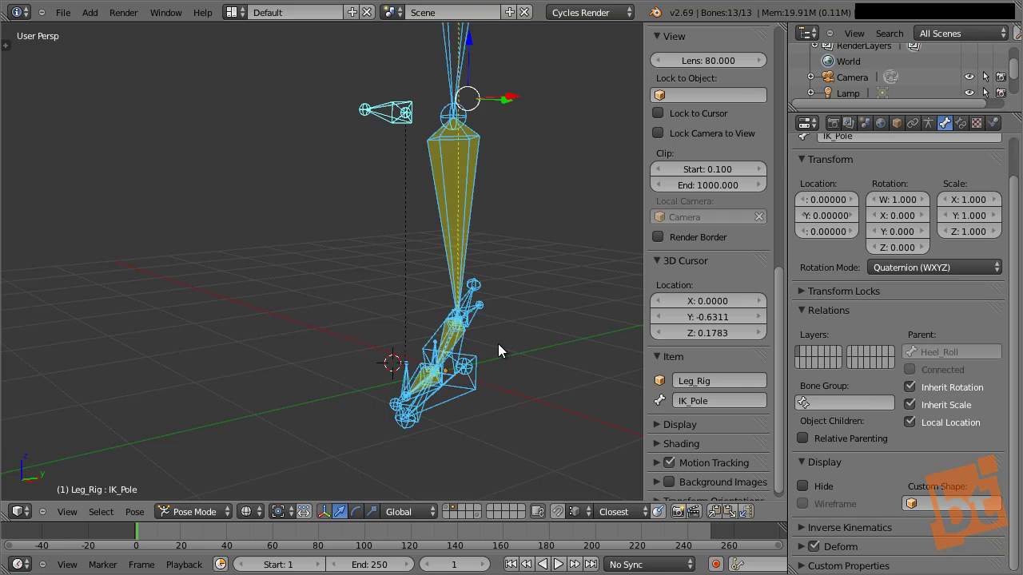
key("alt+g")
key("a")
middle_click_drag(493, 349, 521, 388, "alt")
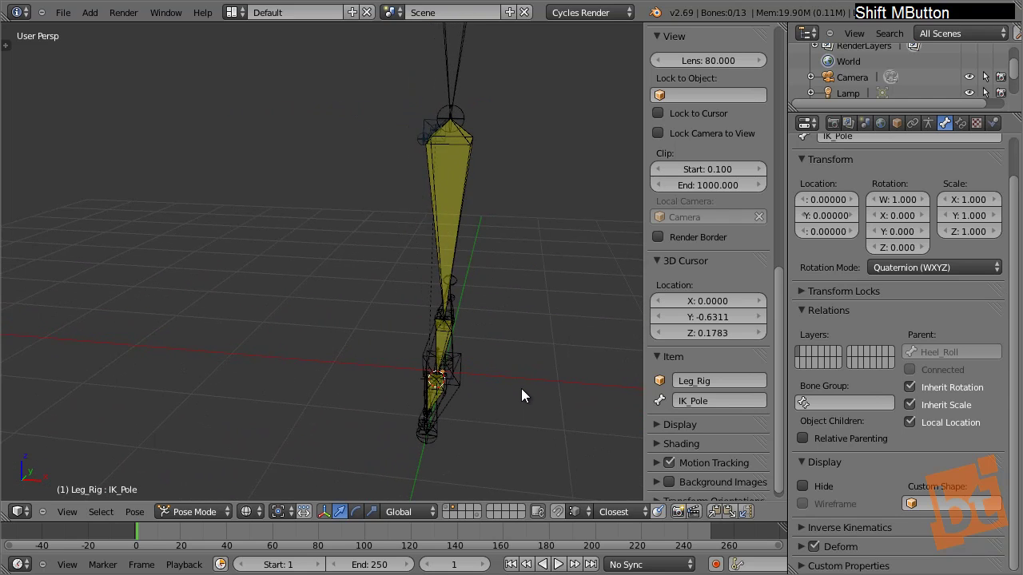
Try moving IK_Pole sideways and rotating Heel_Roll about the global Z axis without keeping either change.
key("g")
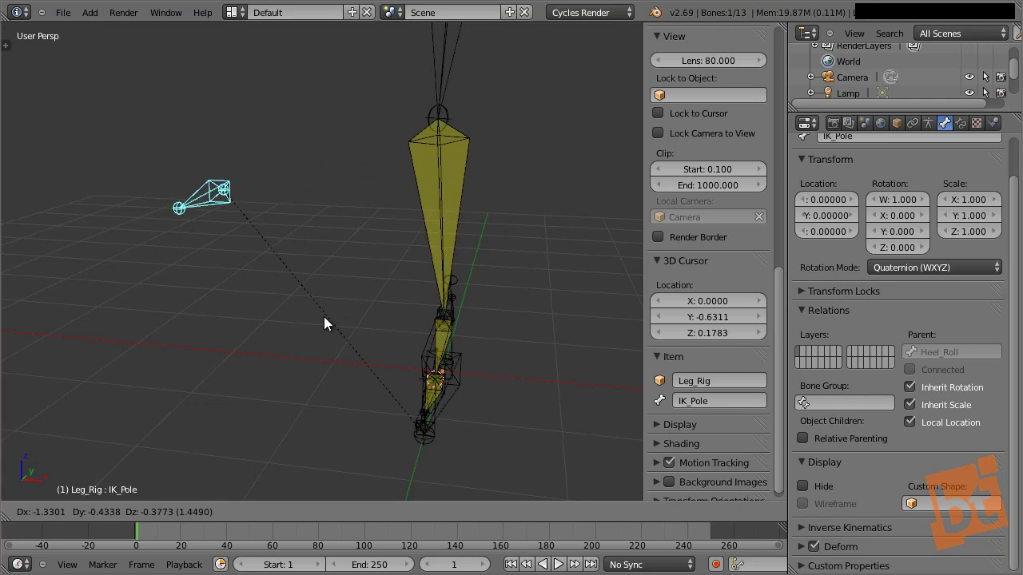
key("Escape")
right_click(453, 403)
key("r")
key("z")
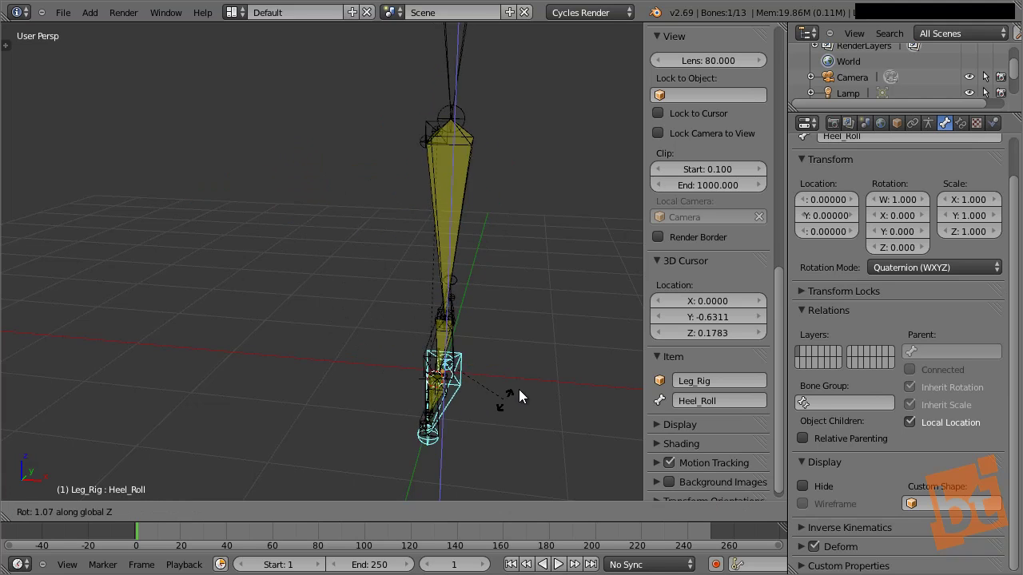
left_click(488, 418)
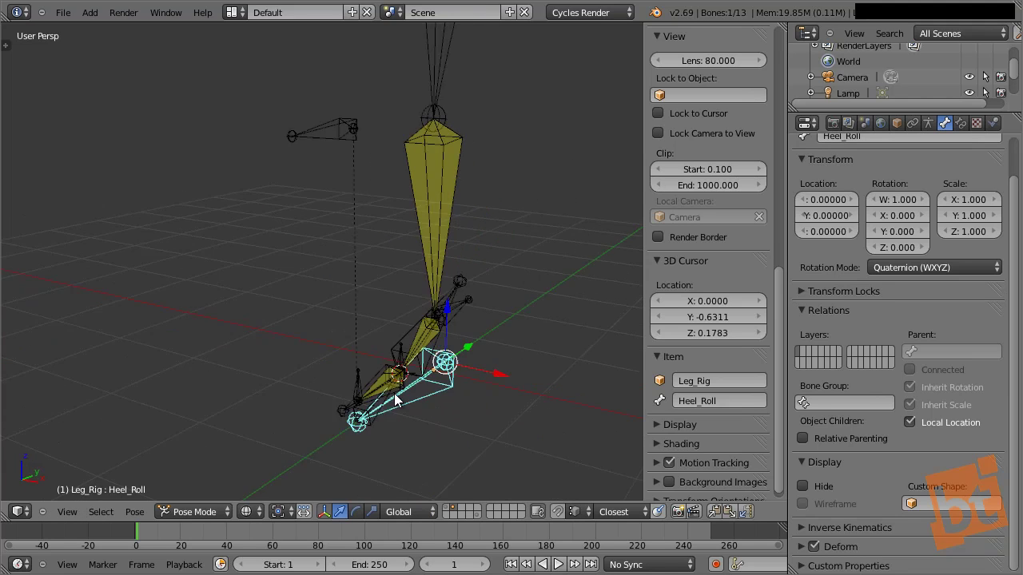
From a closer side view, try rotating Heel_Roll freely and about the Z axis without keeping the rotation.
middle_click_drag(488, 418, 506, 228)
key("r")
key("Escape")
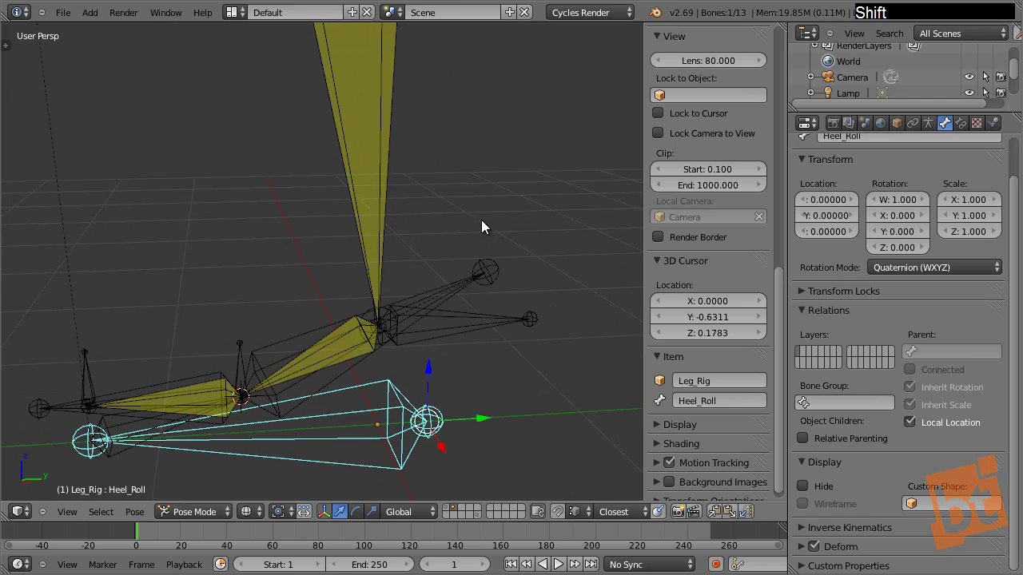
key("r")
key("z")
left_click(501, 270)
Try rotating the Foot_Roll bone to check the heel lift, then cancel the rotation.
right_click(311, 408)
key("r")
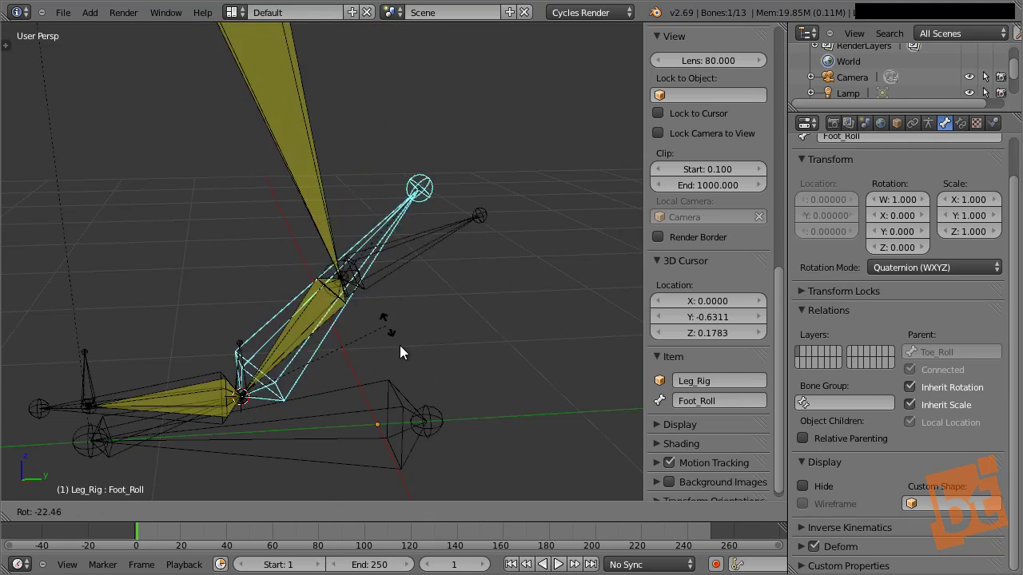
key("Escape")
middle_click_drag(302, 395, 326, 312)
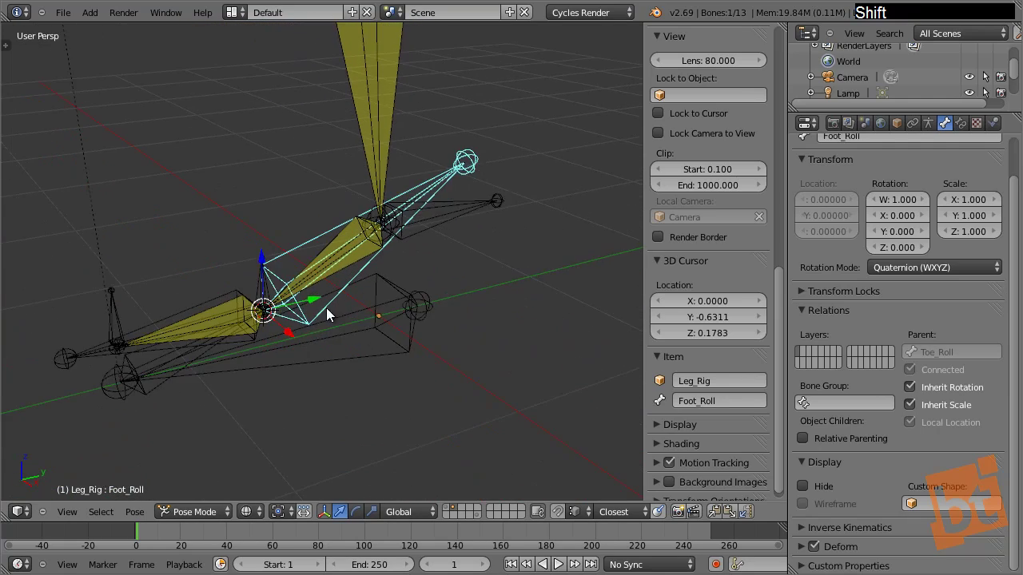
scroll(304, 260, "up", 4)
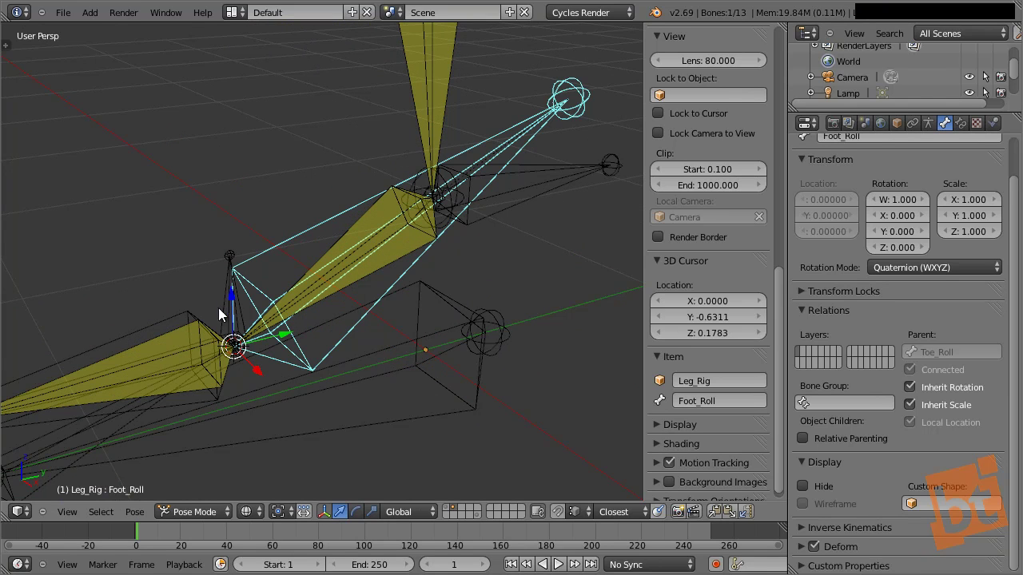
Try rotating the Foot bone on its own without keeping the rotation.
right_click(361, 222)
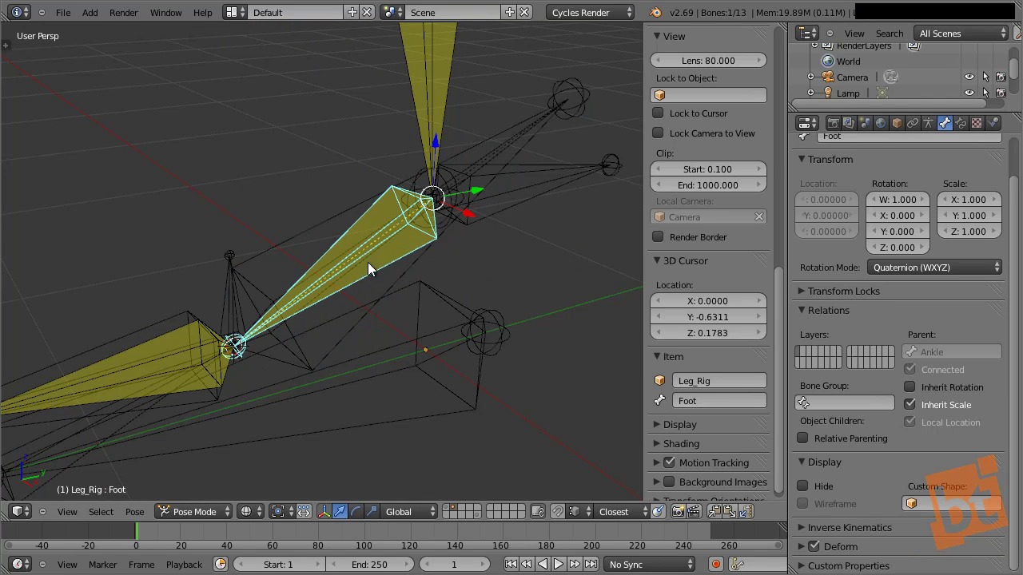
middle_click_drag(368, 262, 487, 256)
key("r")
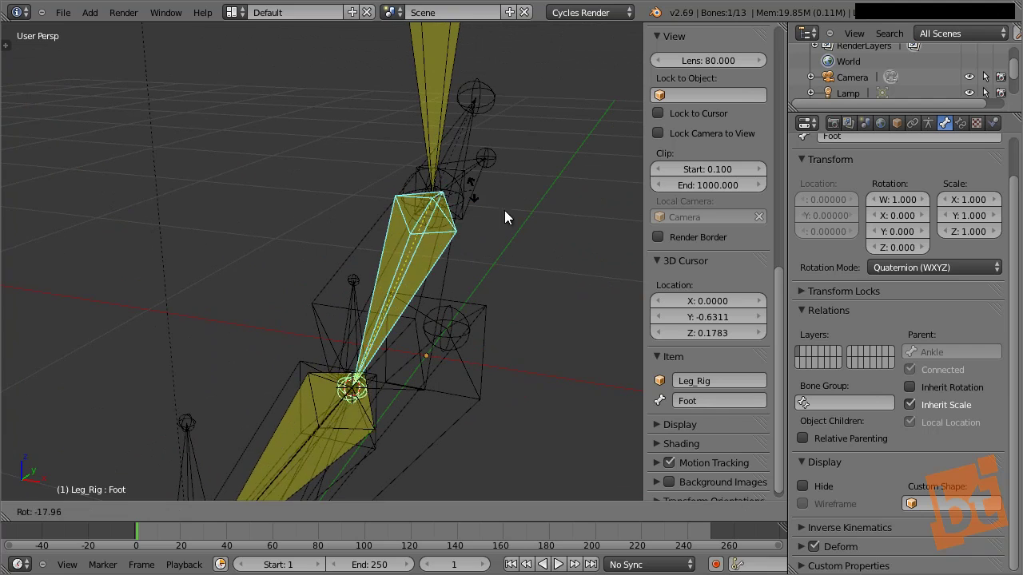
left_click(492, 228)
middle_click_drag(495, 288, 330, 265)
In edit mode and side view, duplicate the IK_Foot_01 and IK_Toe_01 bones and place the copies above the foot.
right_click(209, 260)
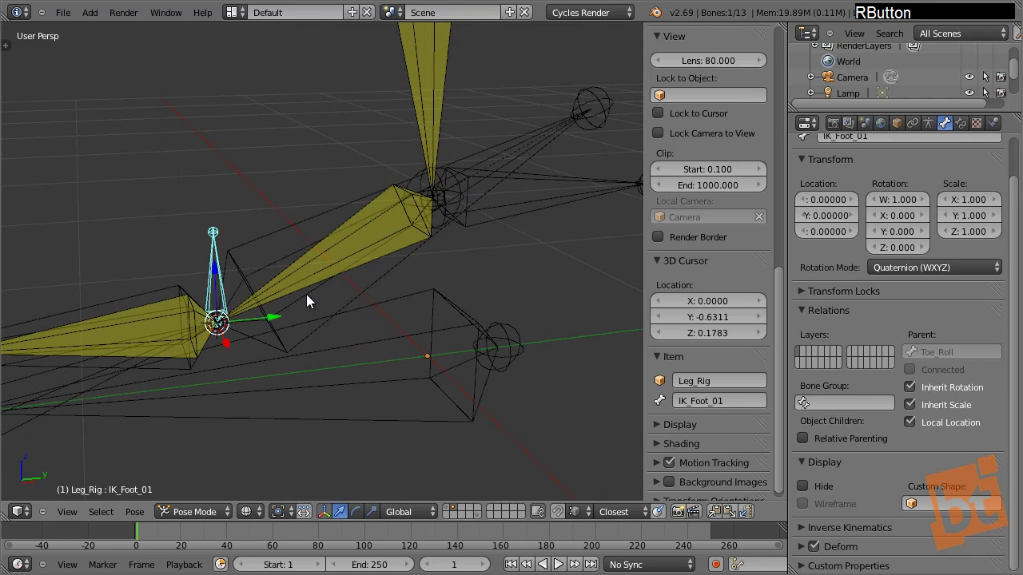
right_click(310, 274)
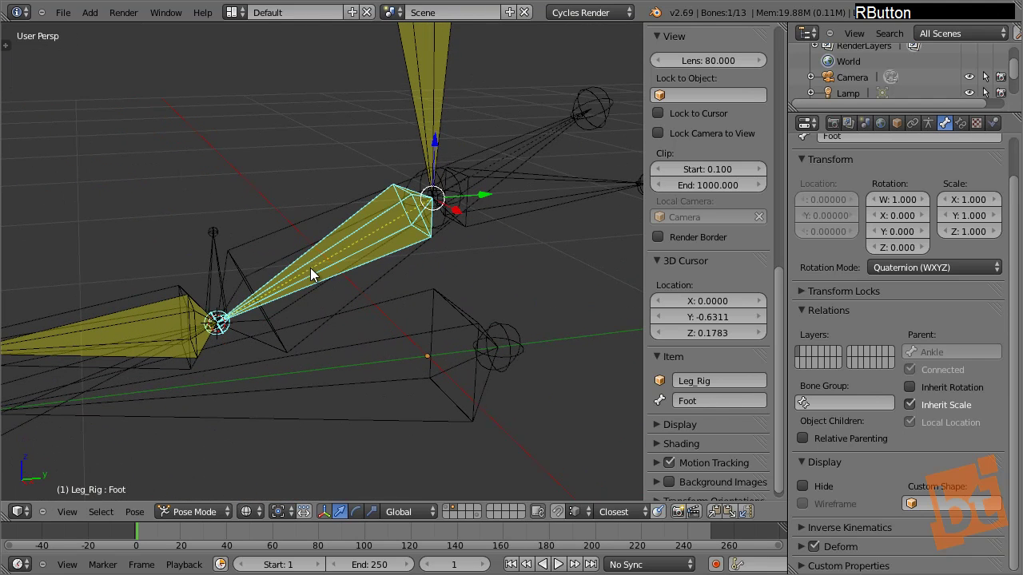
right_click(213, 271)
middle_click_drag(214, 278, 300, 312)
key("Tab")
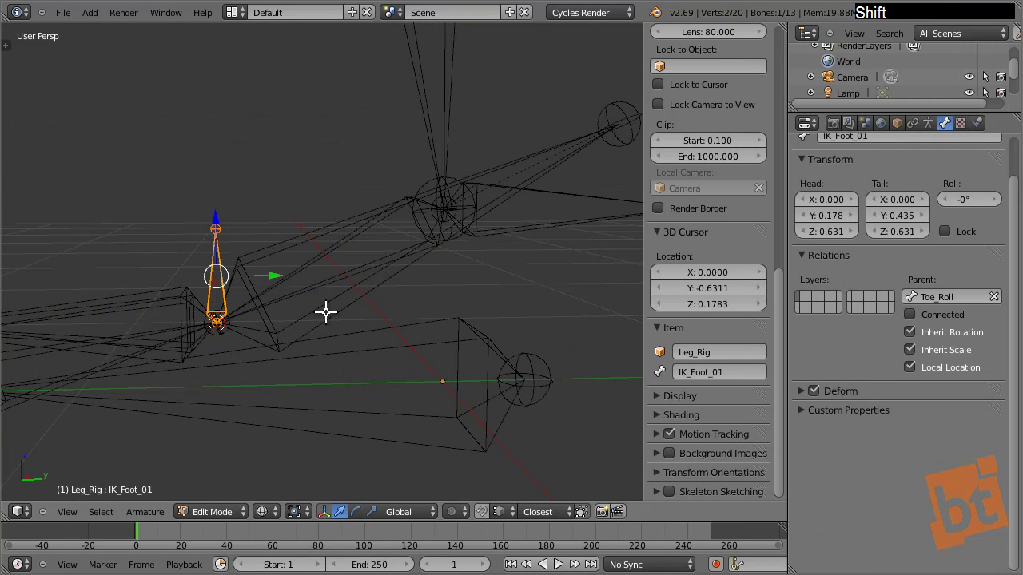
key("KP_3")
key("shift+d")
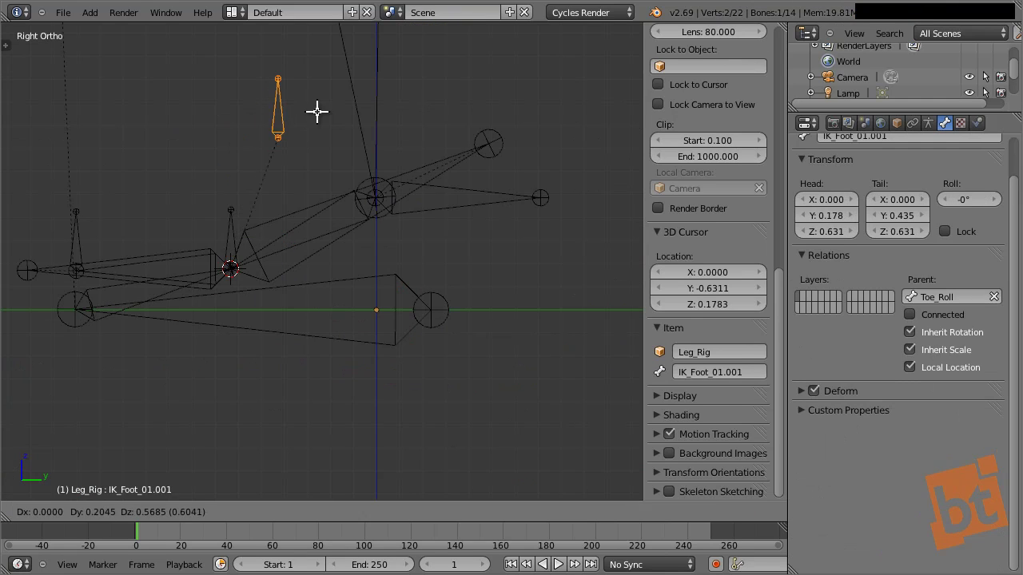
left_click(325, 126)
right_click(75, 242)
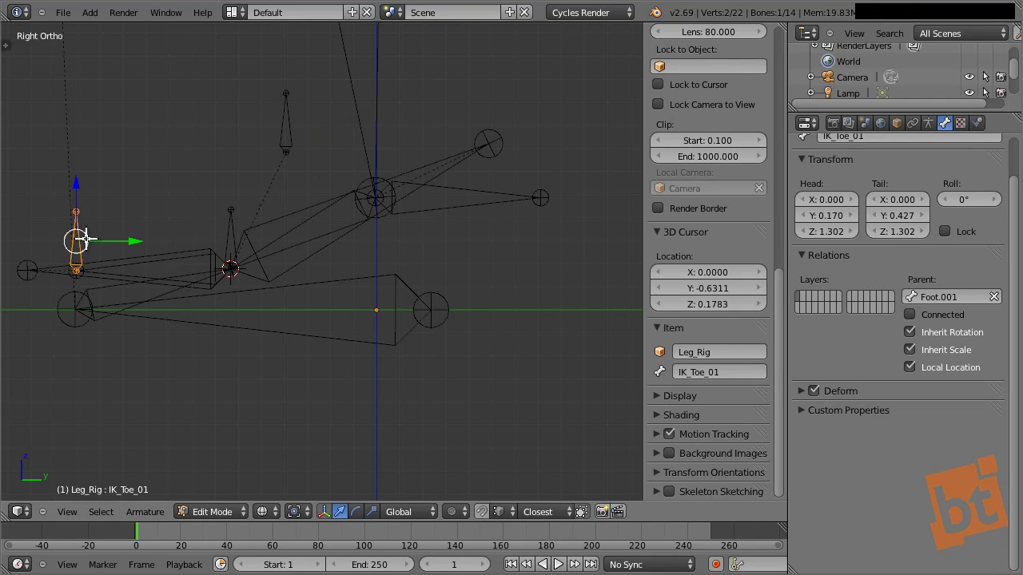
key("shift+d")
left_click(160, 160)
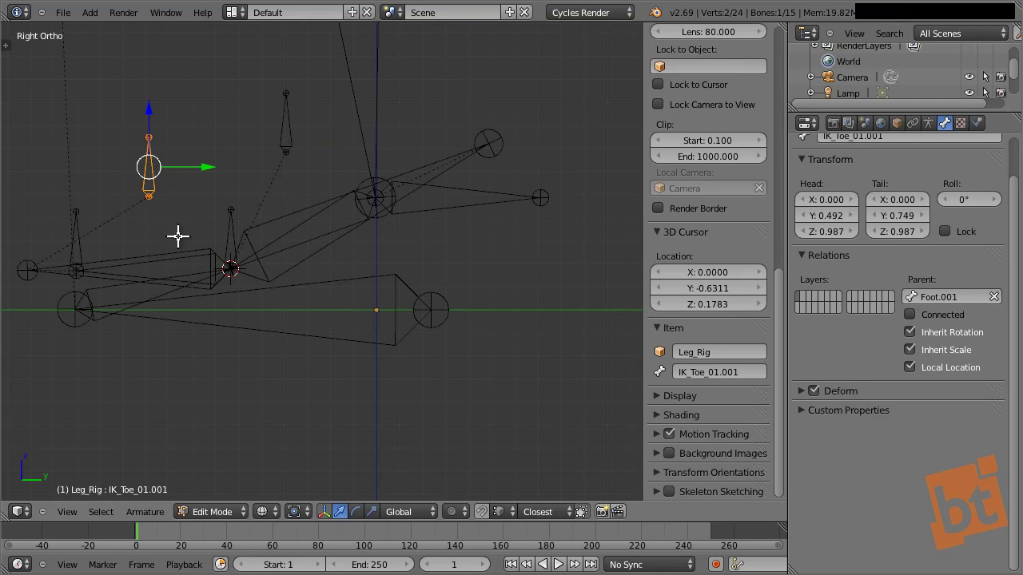
Delete the two duplicated bones, IK_Foot_01.001 and IK_Toe_01.001.
right_click(292, 126)
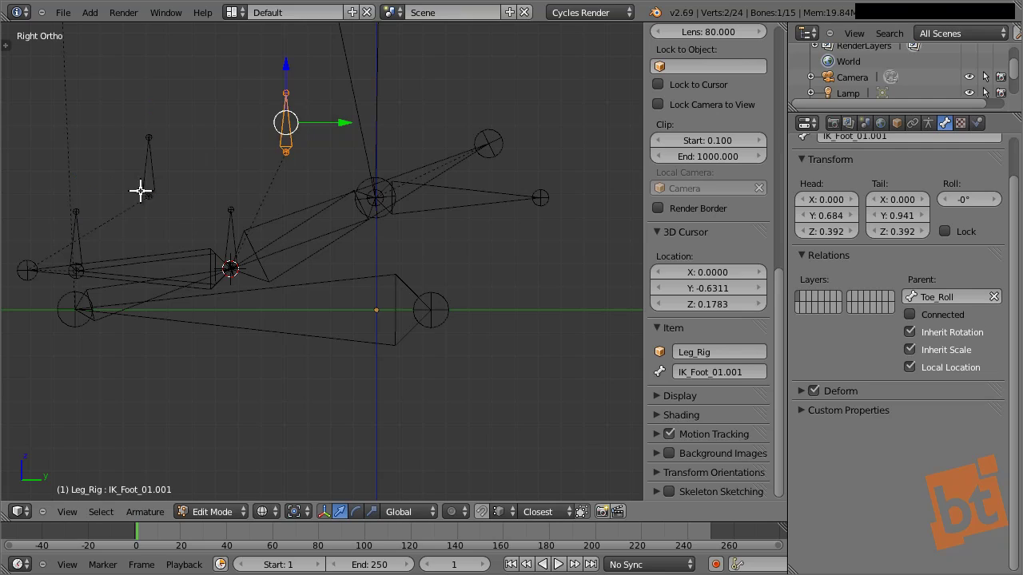
right_click(156, 166, "shift")
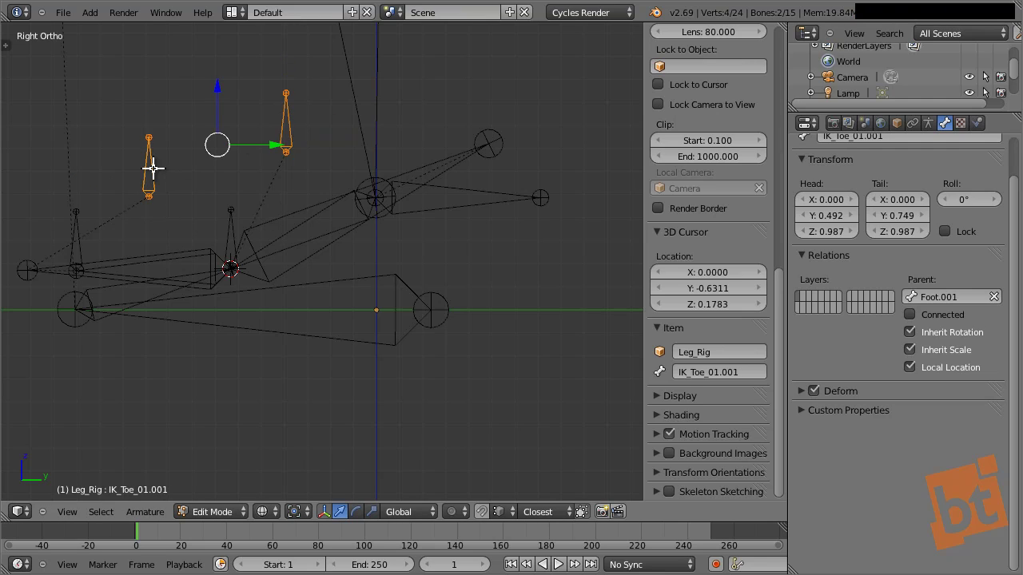
right_click(291, 126, "shift")
right_click(292, 125, "shift")
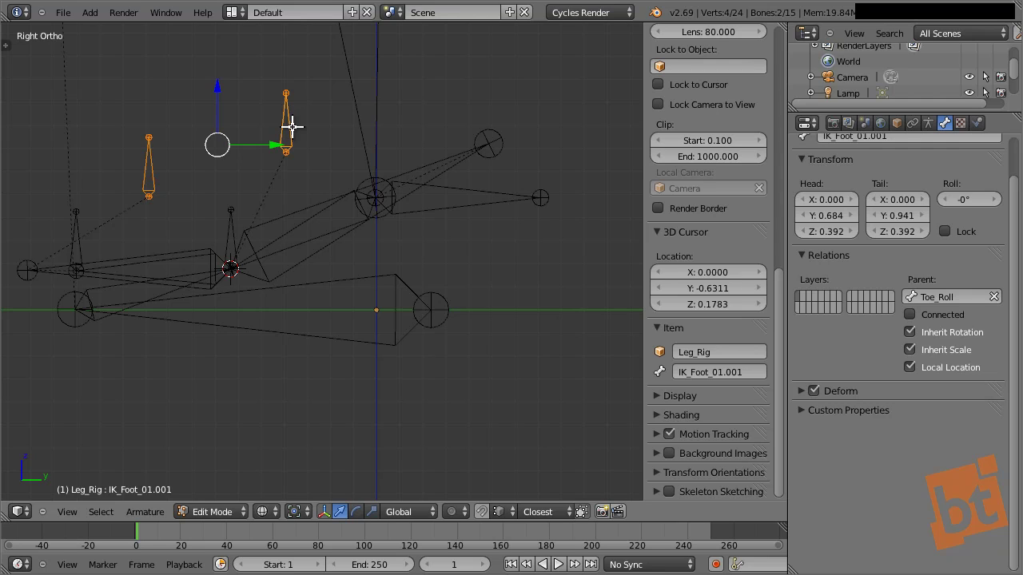
key("x")
left_click(292, 126)
middle_click_drag(270, 252, 327, 296, "shift")
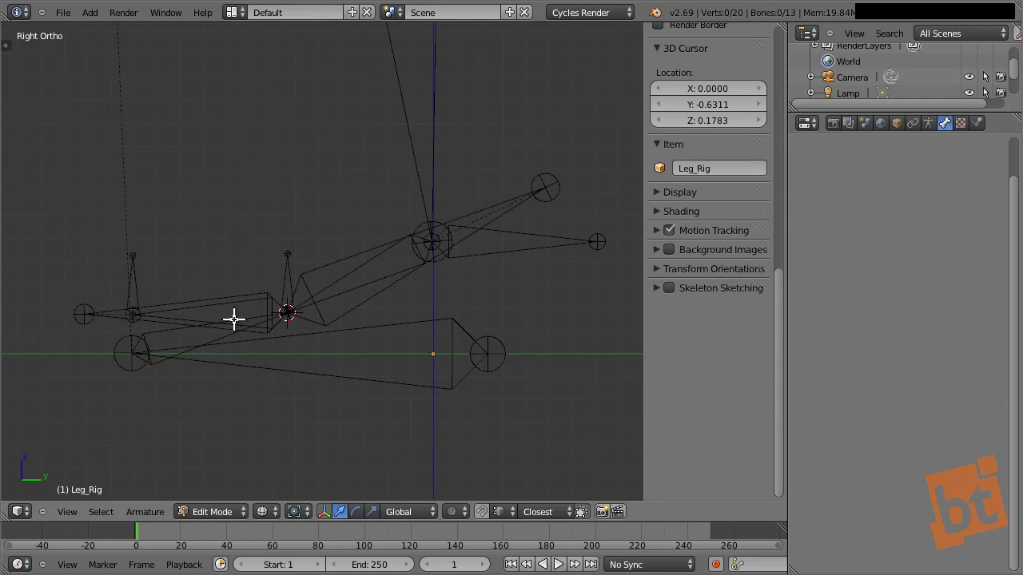
middle_click_drag(348, 209, 352, 237, "shift")
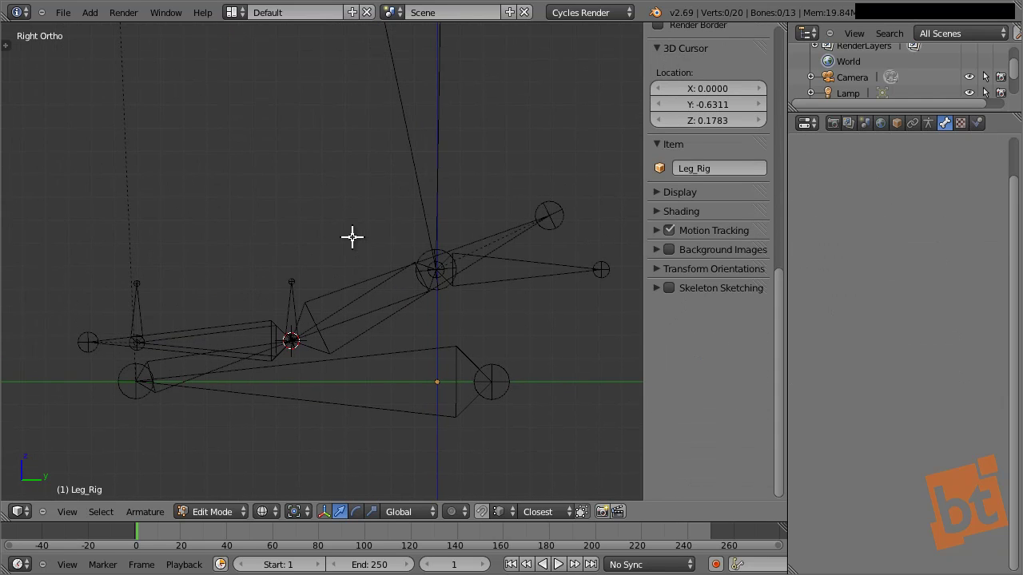
Snap the 3D cursor to the middle of Heel_Roll and add a new vertical bone there.
right_click(467, 349)
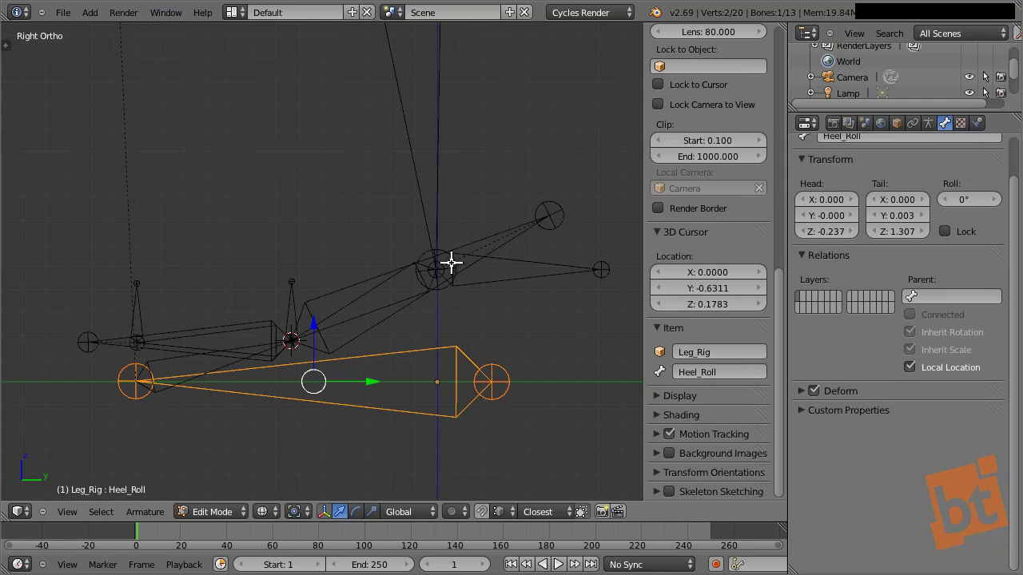
key("shift+s")
left_click(406, 324)
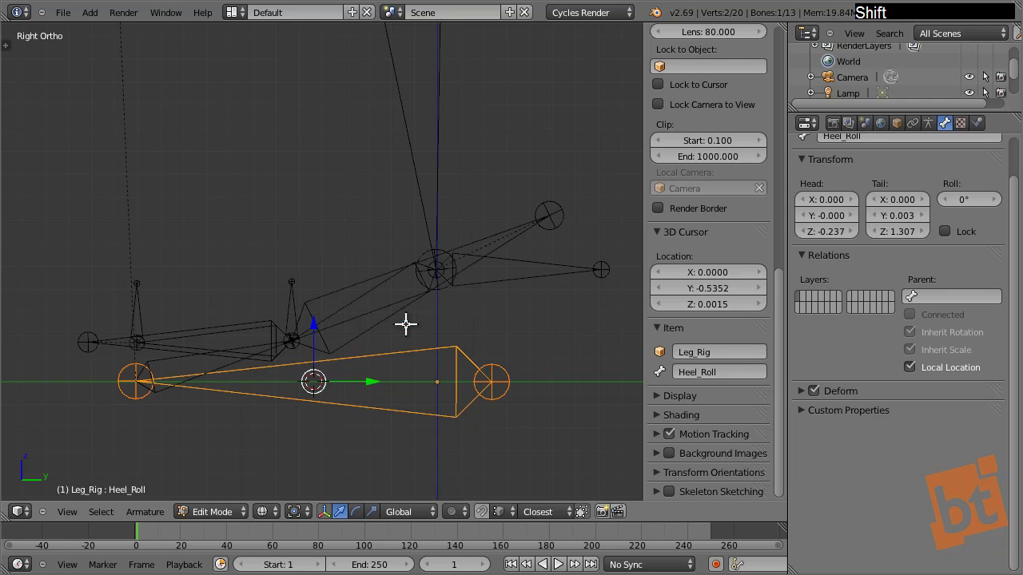
key("shift+a")
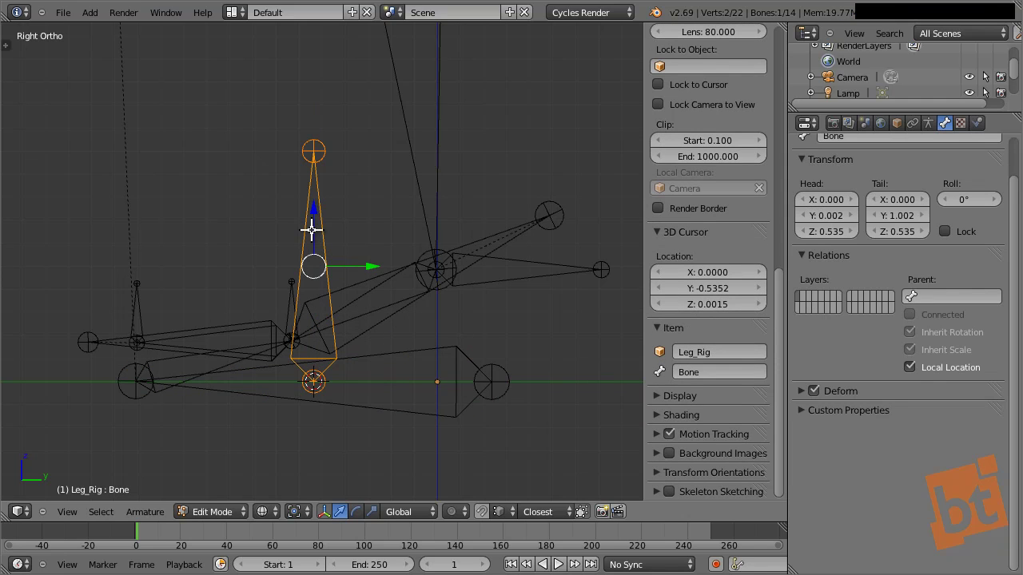
Parent Heel_Roll to the new vertical bone, keeping its offset.
right_click(398, 360)
right_click(321, 207, "shift")
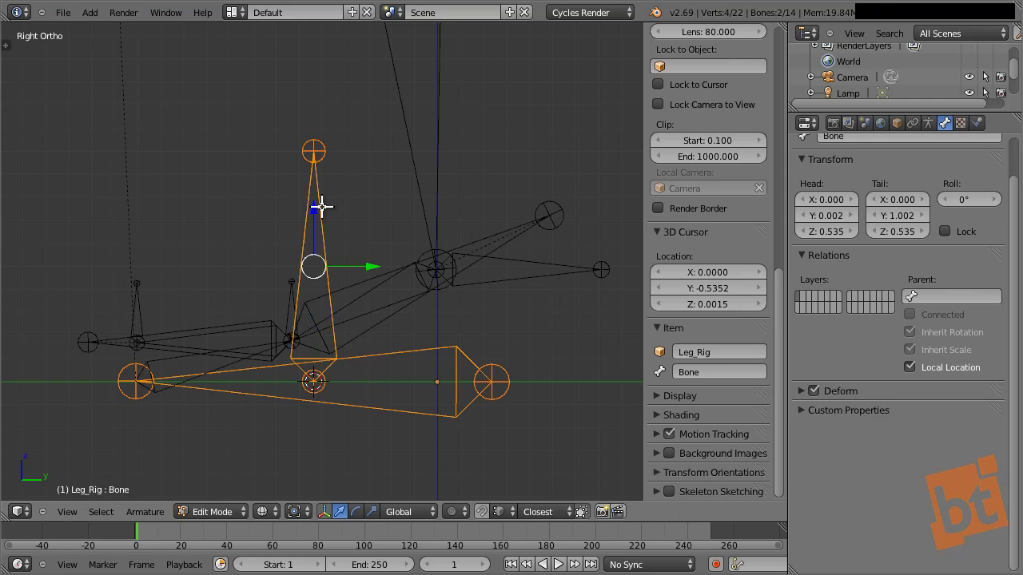
key("ctrl+p")
key("Return")
Rename the new vertical bone as Foot_Control.
right_click(321, 207)
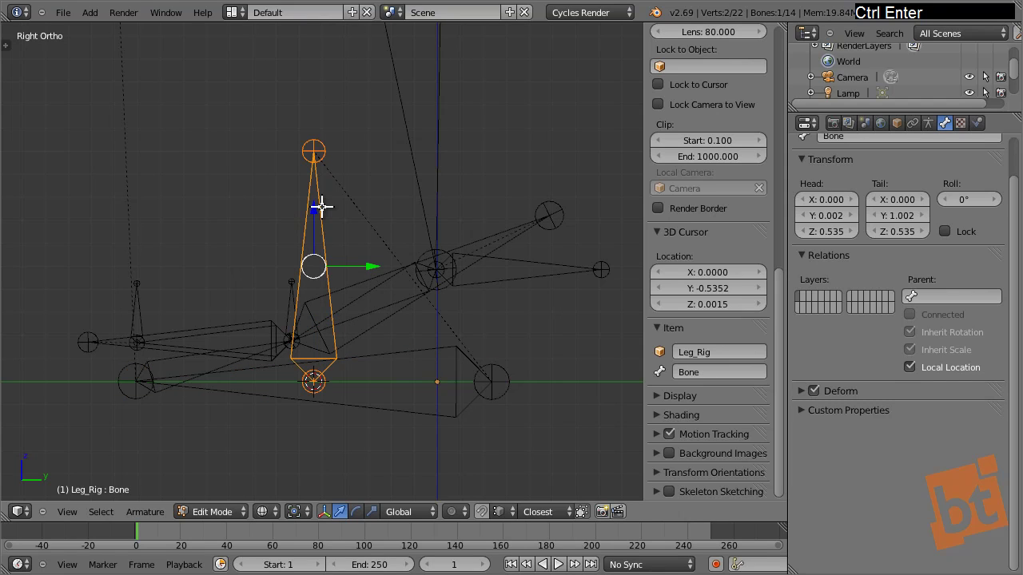
left_click(696, 370)
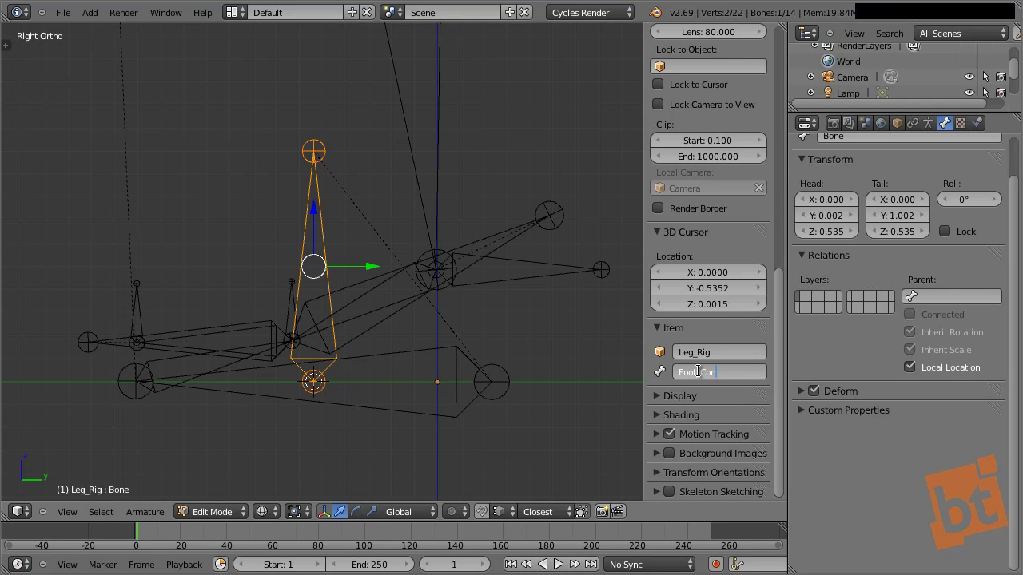
type("Foot_Control")
key("Return")
In pose mode, try moving Foot_Control from the side and perspective views without keeping the moves.
key("ctrl+Tab")
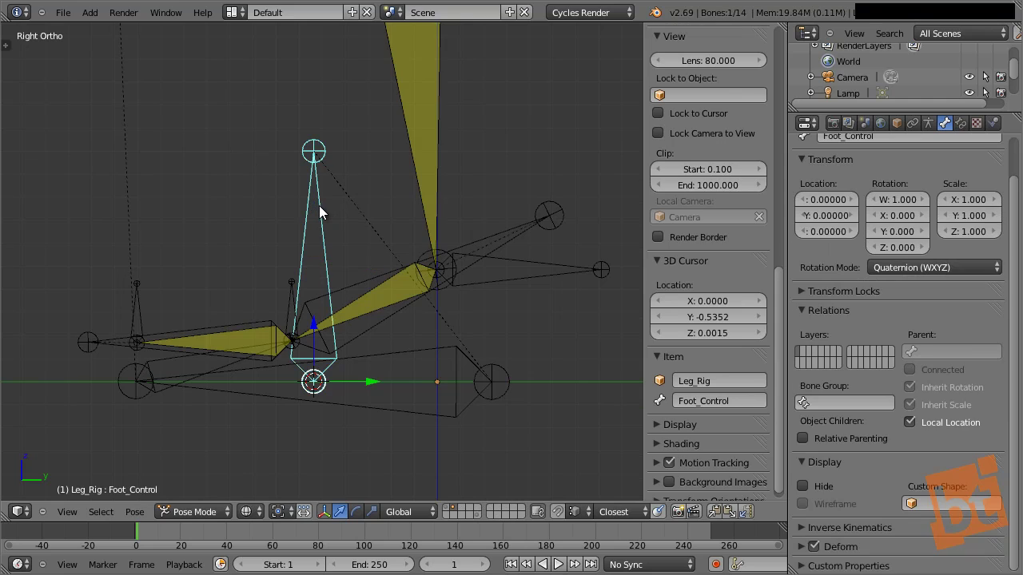
key("g")
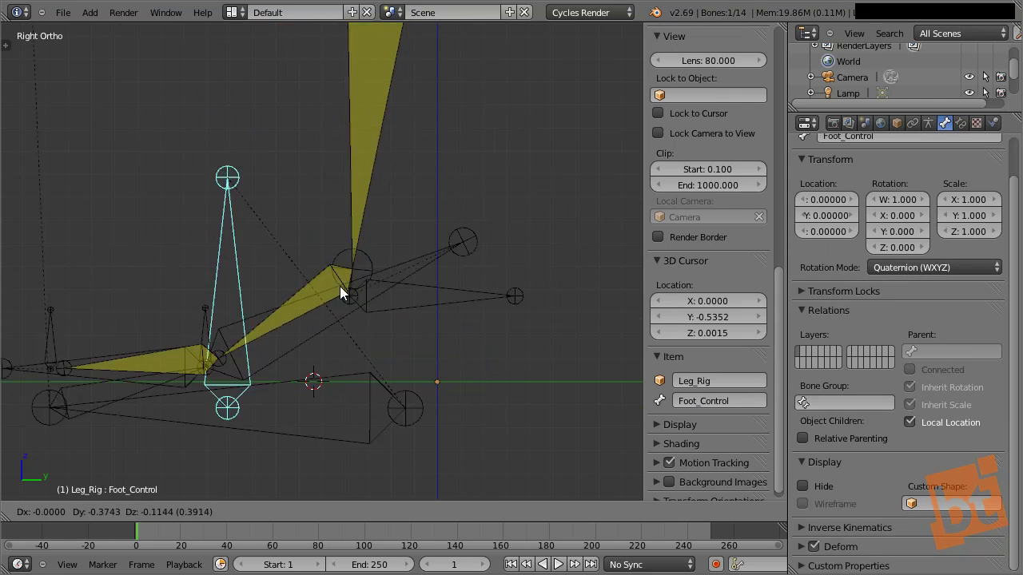
right_click(357, 258)
middle_click_drag(357, 259, 473, 327)
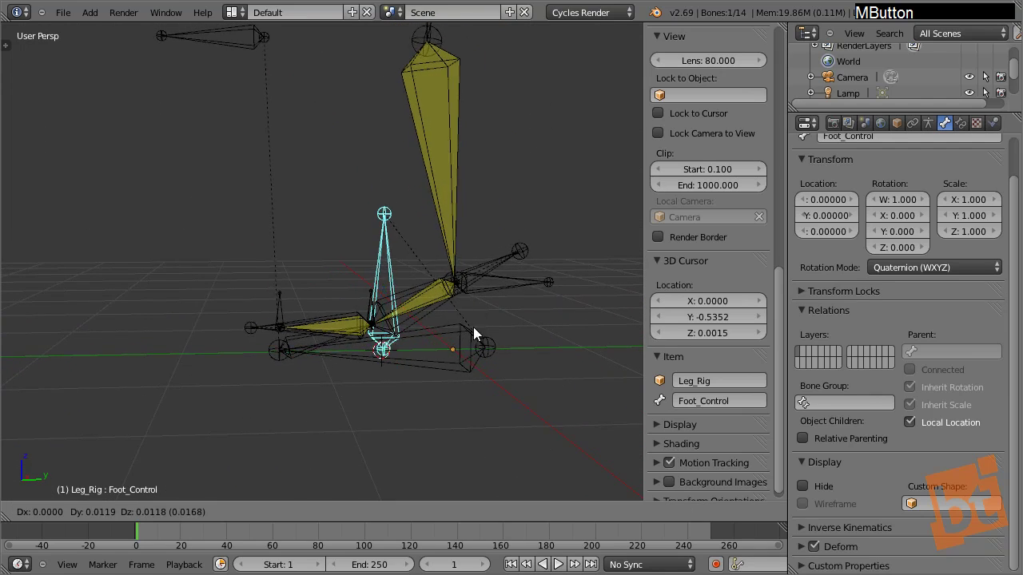
key("g")
right_click(439, 297)
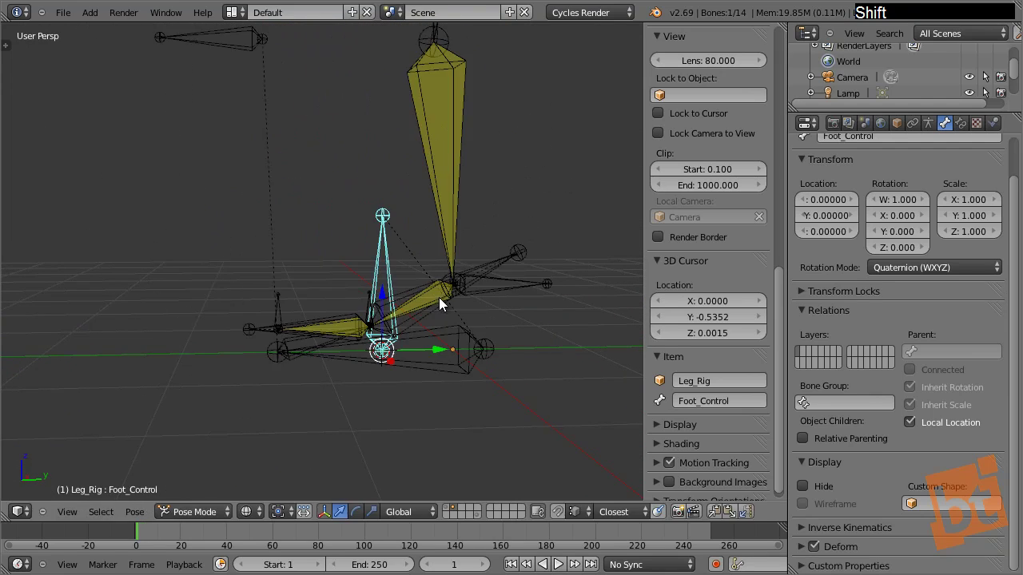
Try rotating Heel_Roll about the global X axis and Toe_Roll freely without keeping either rotation.
right_click(454, 336)
key("r")
key("x")
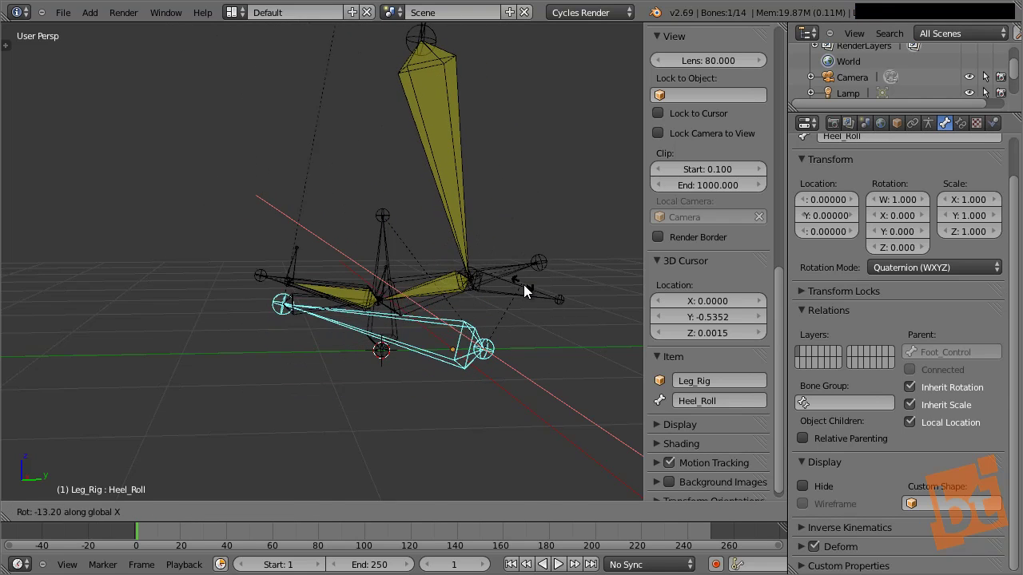
right_click(402, 314)
right_click(294, 350)
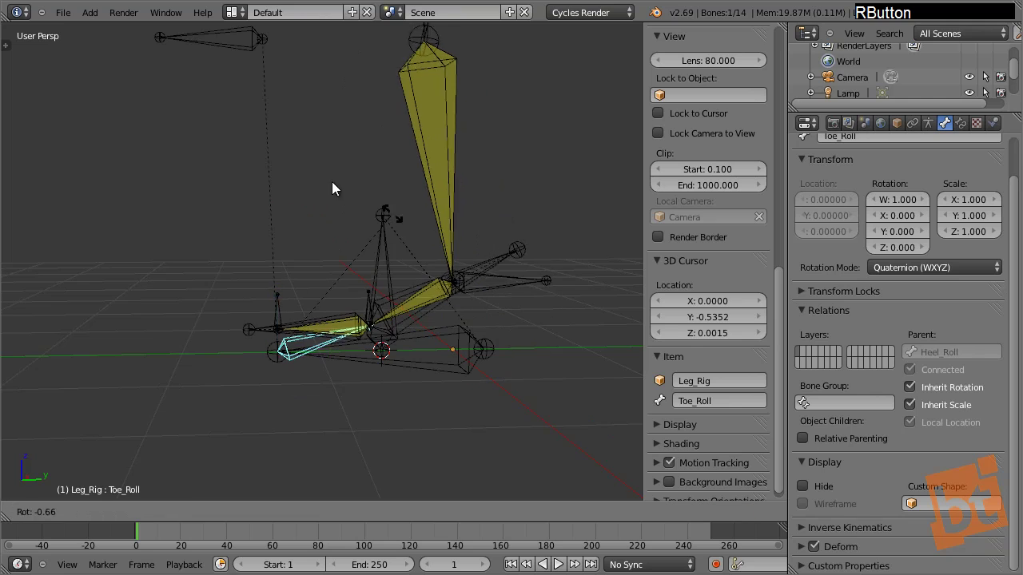
Try rotating Foot_Control about the global Z axis, then cancel the rotation.
right_click(374, 259)
key("r")
key("z")
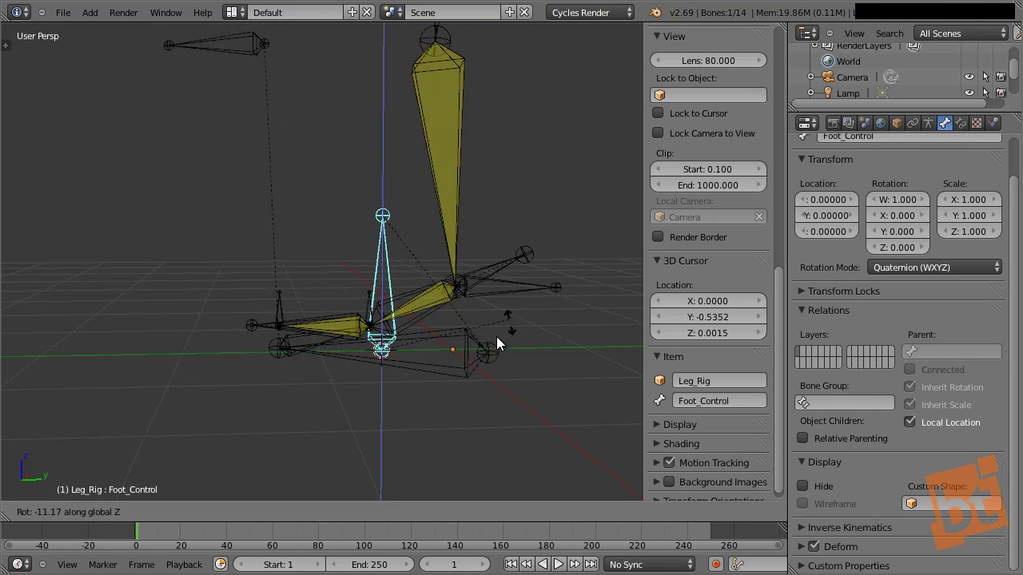
right_click(499, 302)
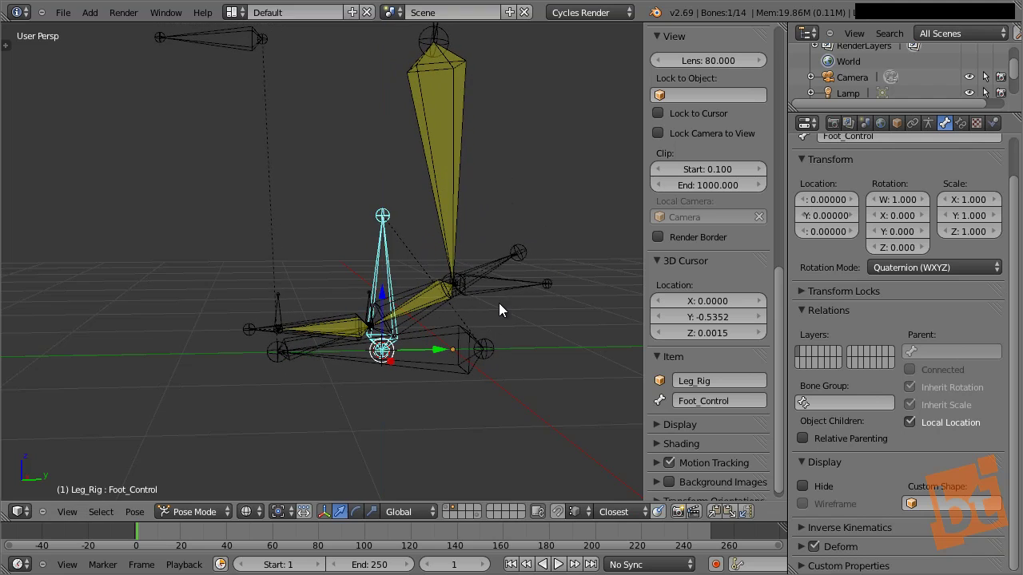
Try rotating Heel_Roll about the global Z axis to check the pivot at the heel, then cancel the rotation.
right_click(456, 330)
middle_click_drag(393, 366, 410, 379)
middle_click_drag(429, 367, 538, 212, "shift")
key("r")
key("z")
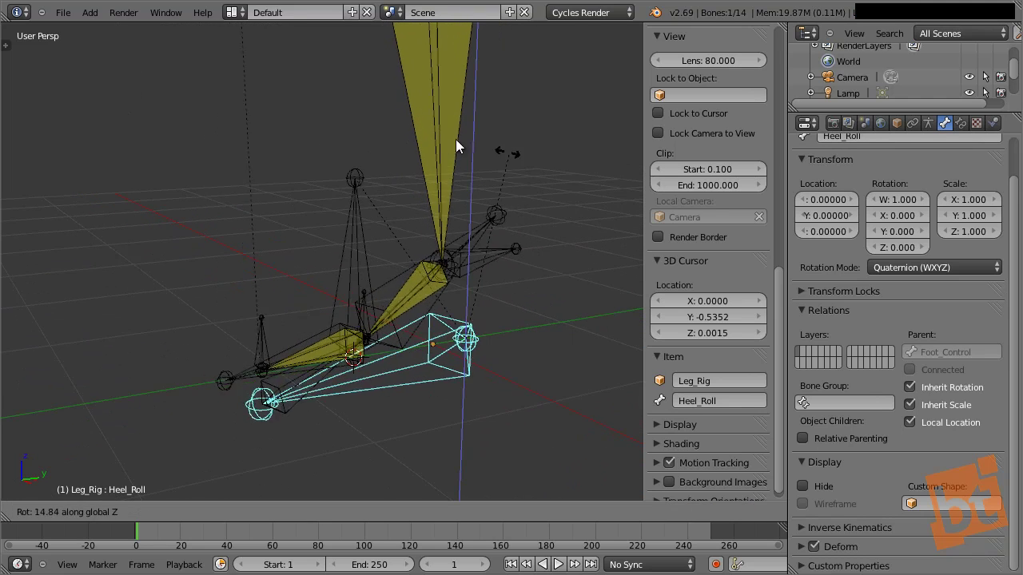
key("Escape")
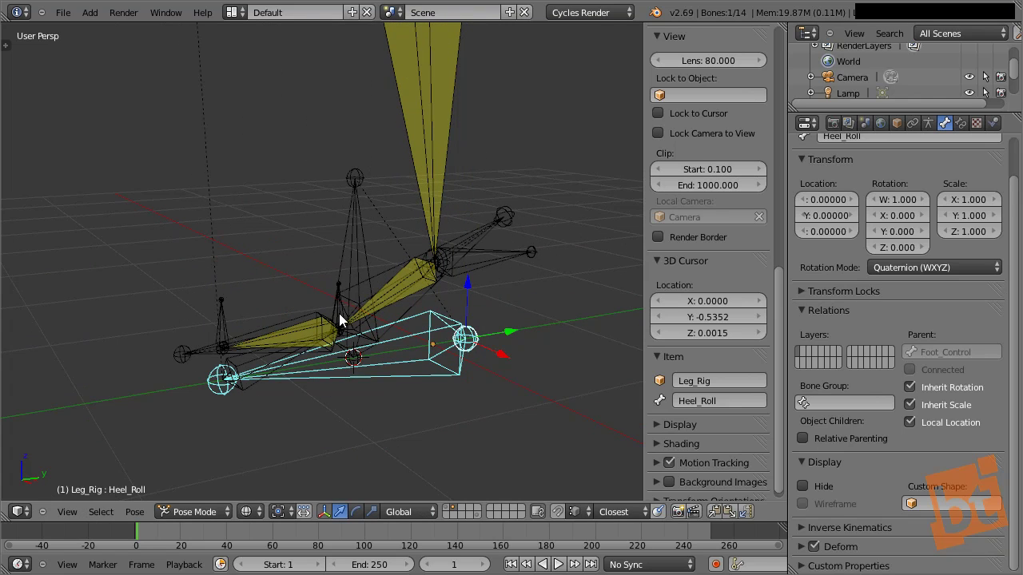
Try rotating Foot_Control and Toe_Roll about the global Z axis in turn without keeping either rotation.
right_click(367, 232)
key("r")
key("z")
left_click(465, 258)
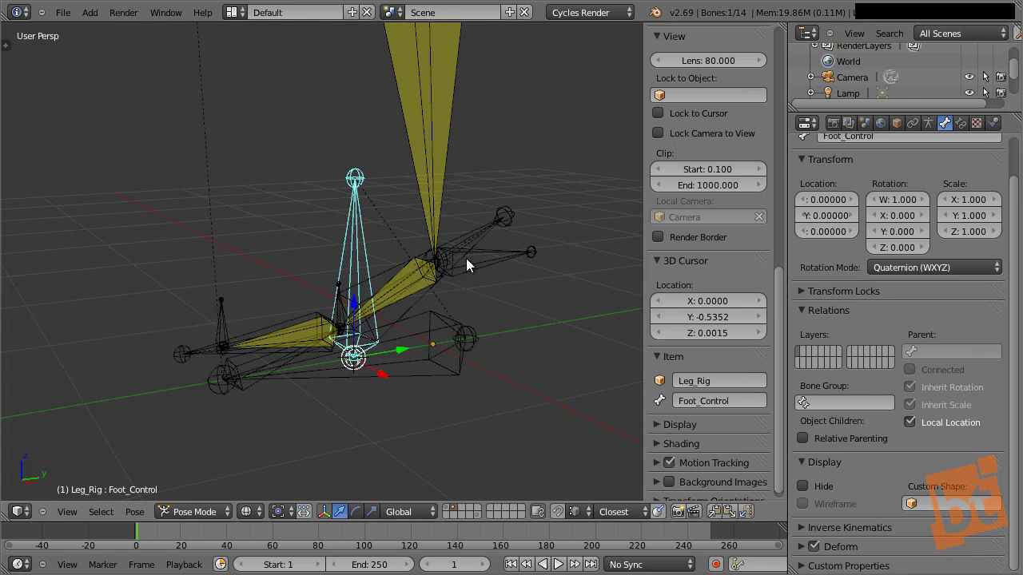
right_click(233, 360)
key("r")
key("z")
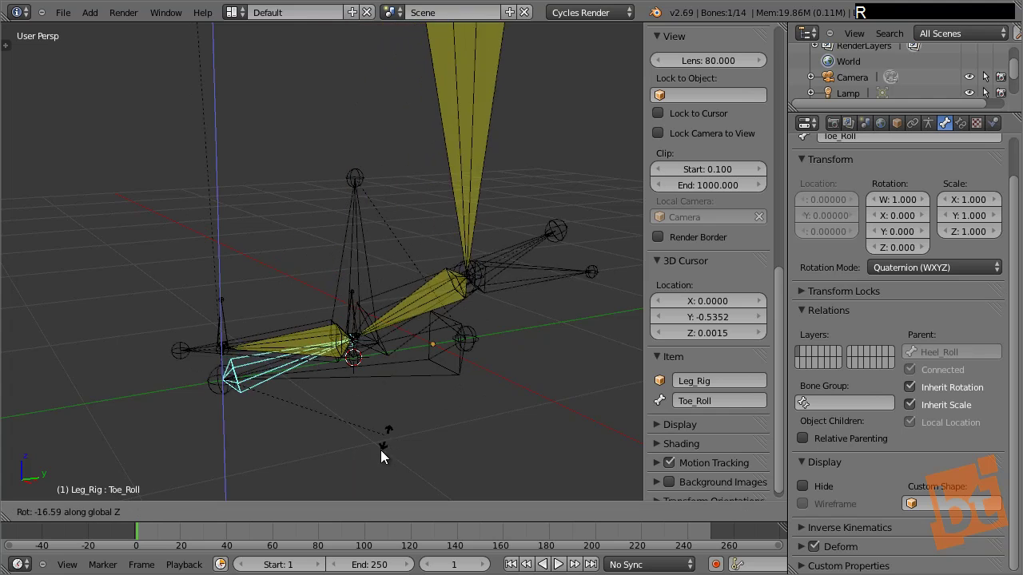
left_click(365, 405)
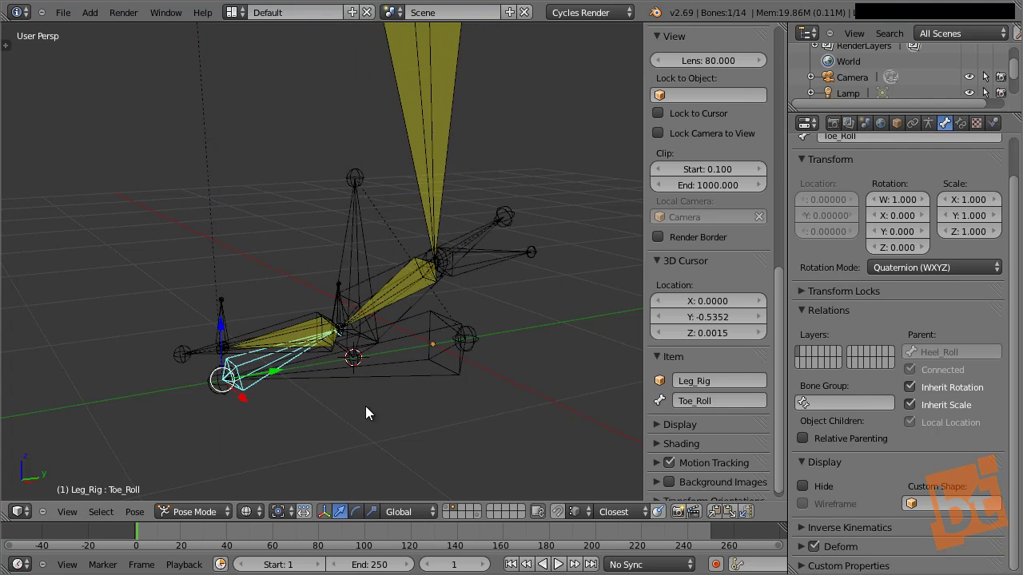
Inspect the leg chain from the foot upwards, selecting the Leg bone and then the Ankle bone.
middle_click_drag(331, 378, 299, 346)
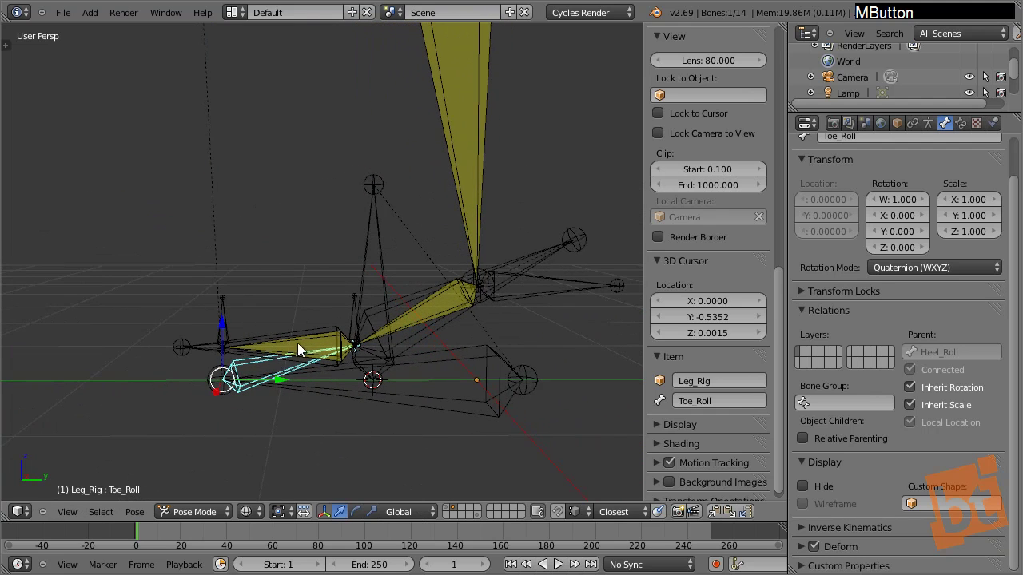
middle_click_drag(357, 333, 334, 265, "shift")
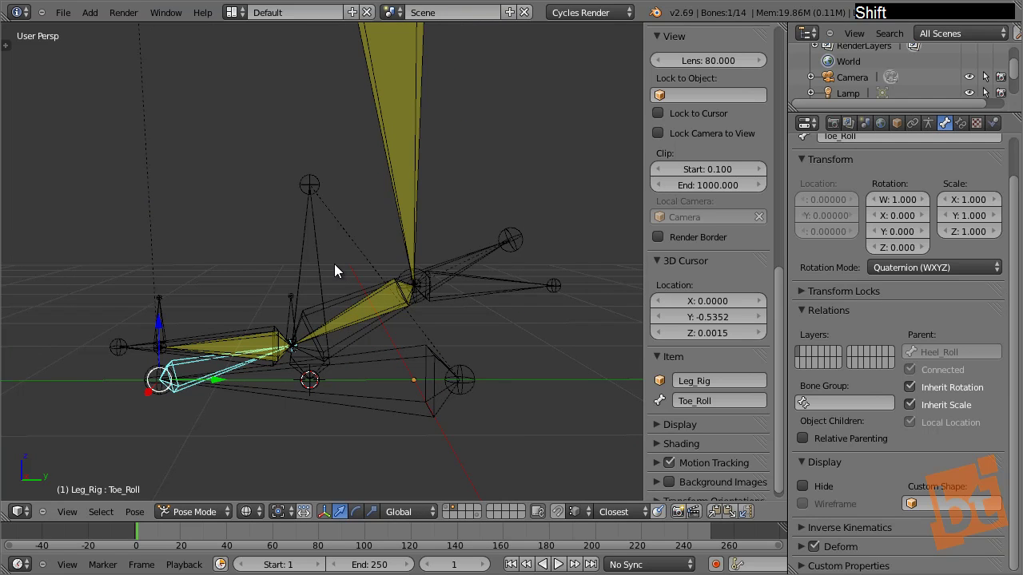
middle_click_drag(300, 268, 374, 323)
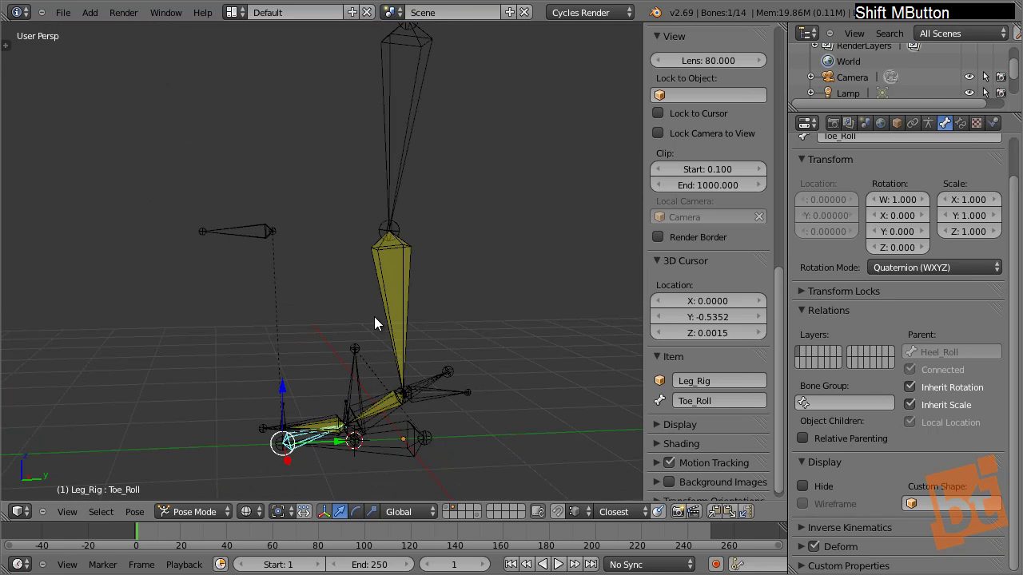
right_click(402, 141)
right_click(402, 262)
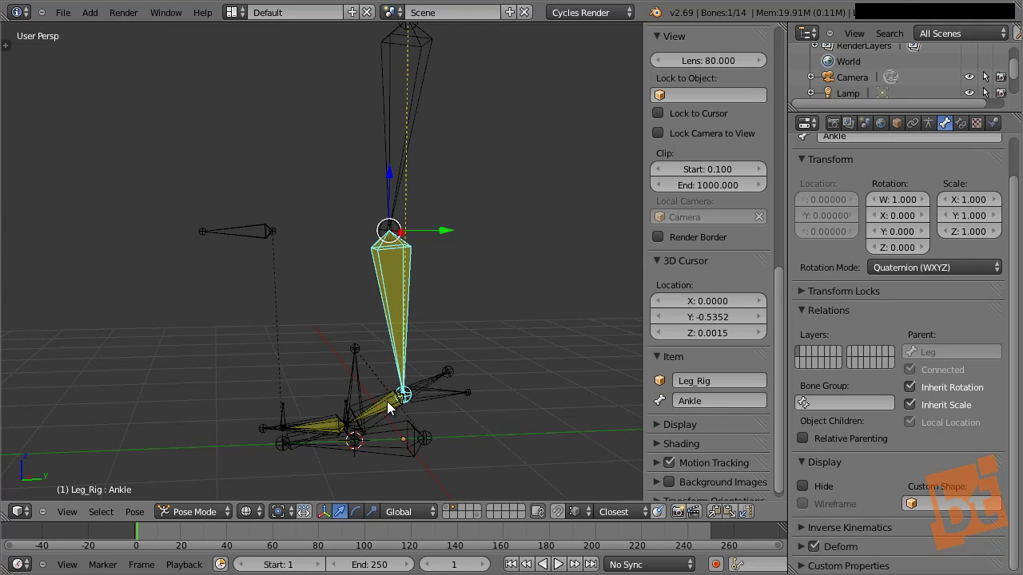
middle_click_drag(390, 408, 385, 331)
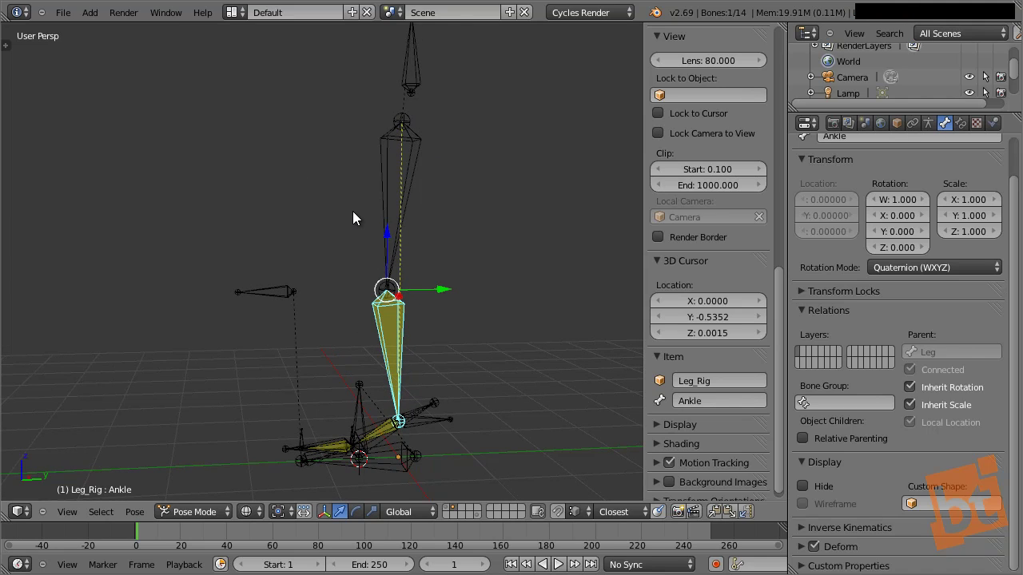
Save the file as a new copy with its version number increased by one.
key("ctrl")
key("ctrl+shift+s")
key("KP_Add")
key("Return")
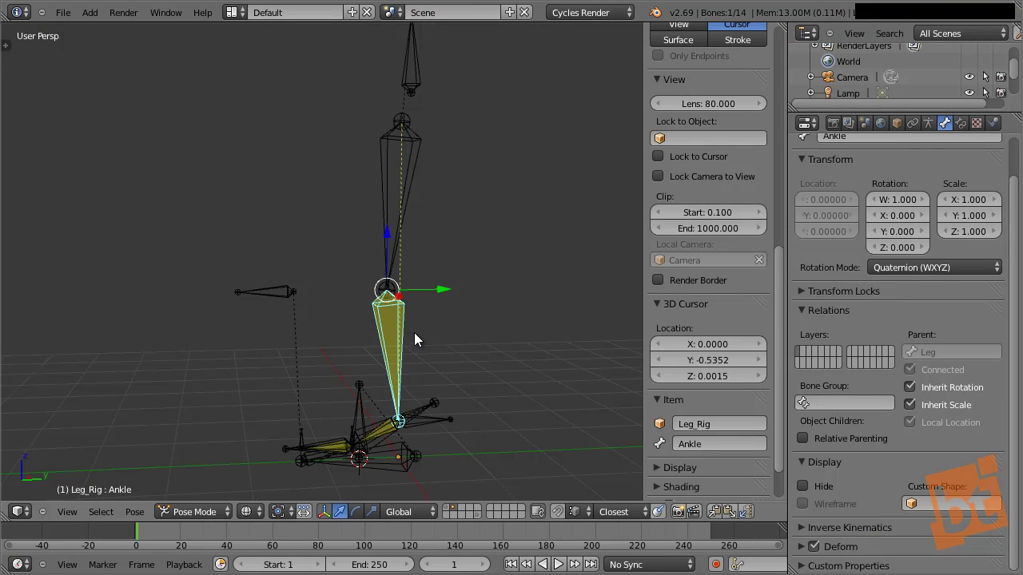
Move the Leg, Ankle, Foot and Toe bones together to the second bone layer.
middle_click_drag(414, 332, 432, 338)
scroll(396, 212, "up", 2)
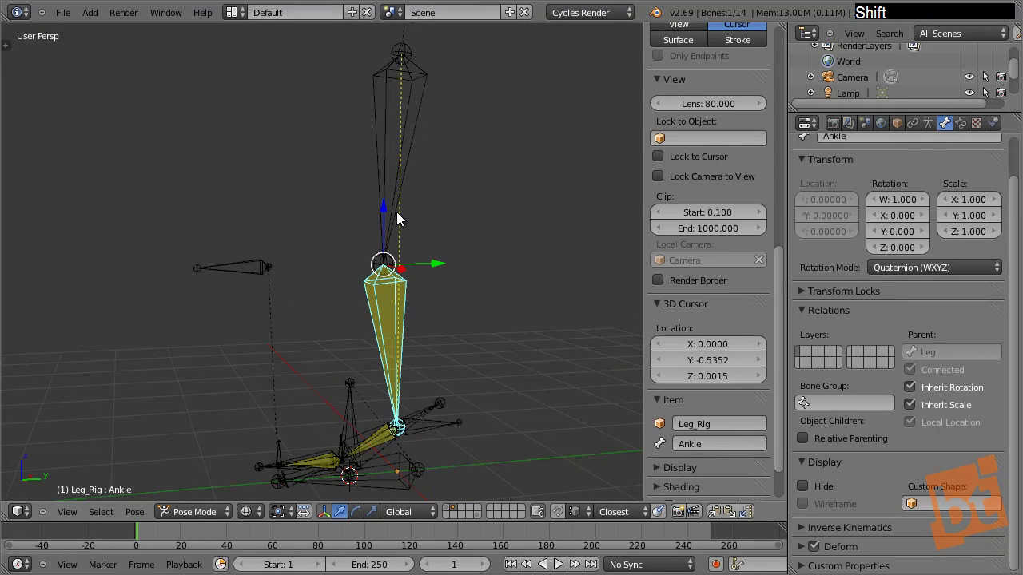
right_click(393, 128, "shift")
right_click(388, 406, "shift")
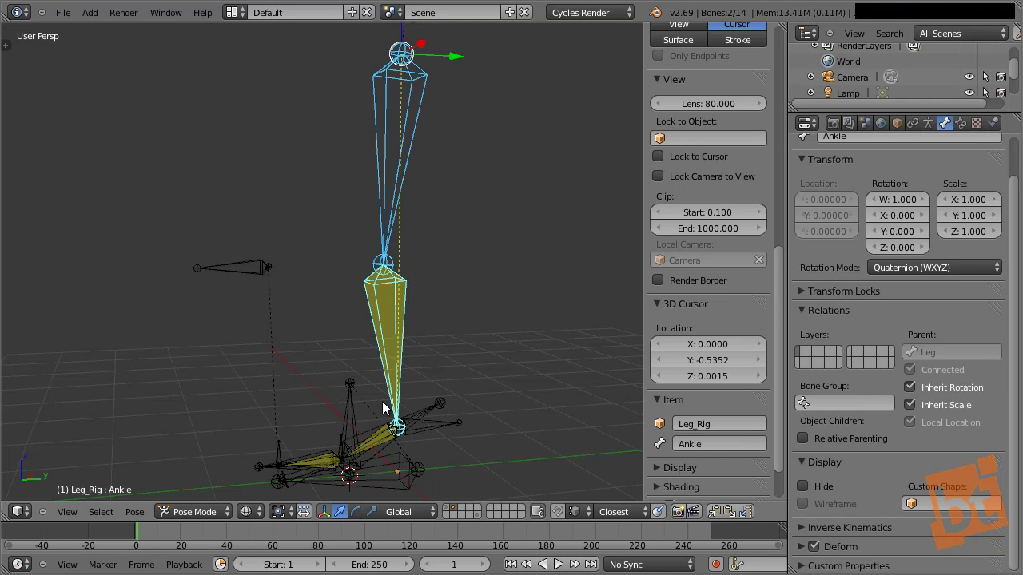
middle_click_drag(393, 399, 387, 371, "shift")
scroll(321, 369, "up", 2)
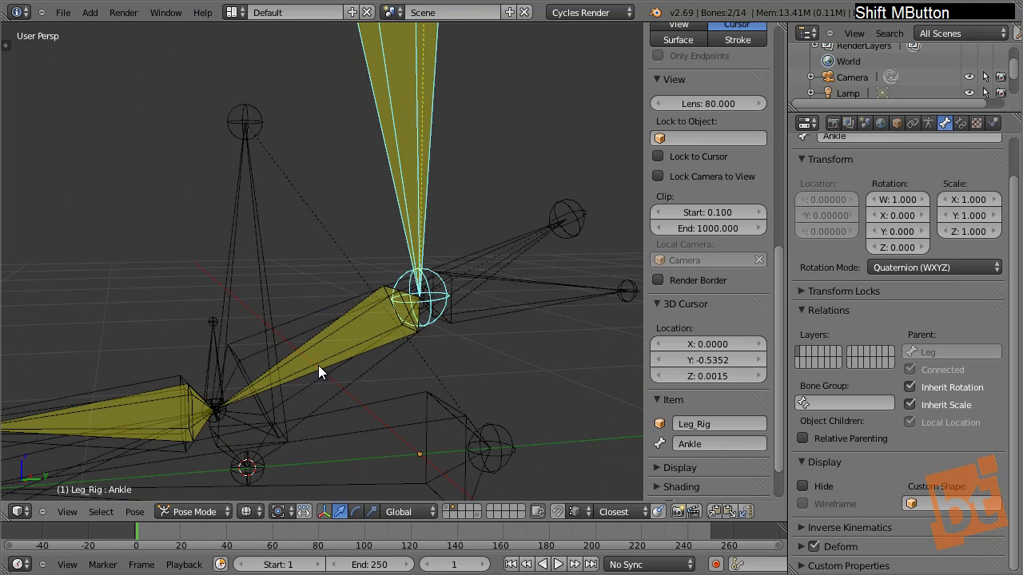
right_click(224, 439, "shift")
scroll(216, 415, "up", 3)
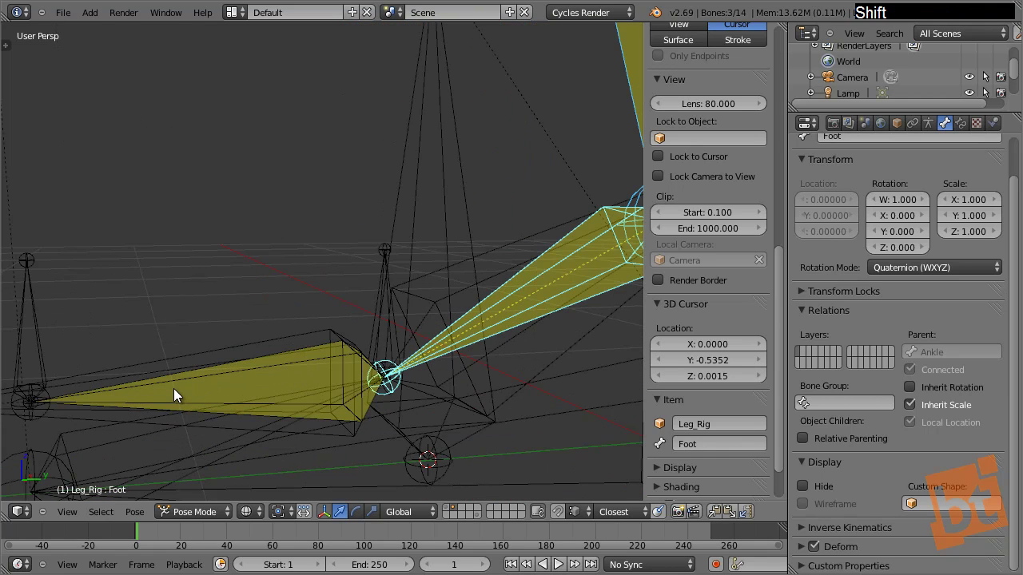
right_click(174, 388, "shift")
scroll(424, 351, "down", 4)
middle_click_drag(423, 352, 398, 299)
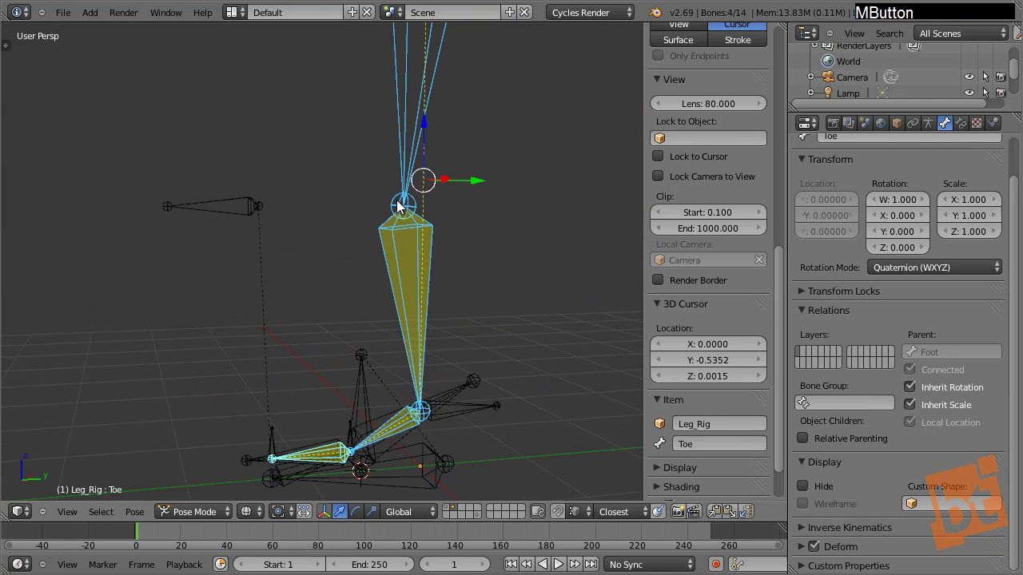
scroll(397, 207, "down", 1)
middle_click_drag(398, 206, 409, 297)
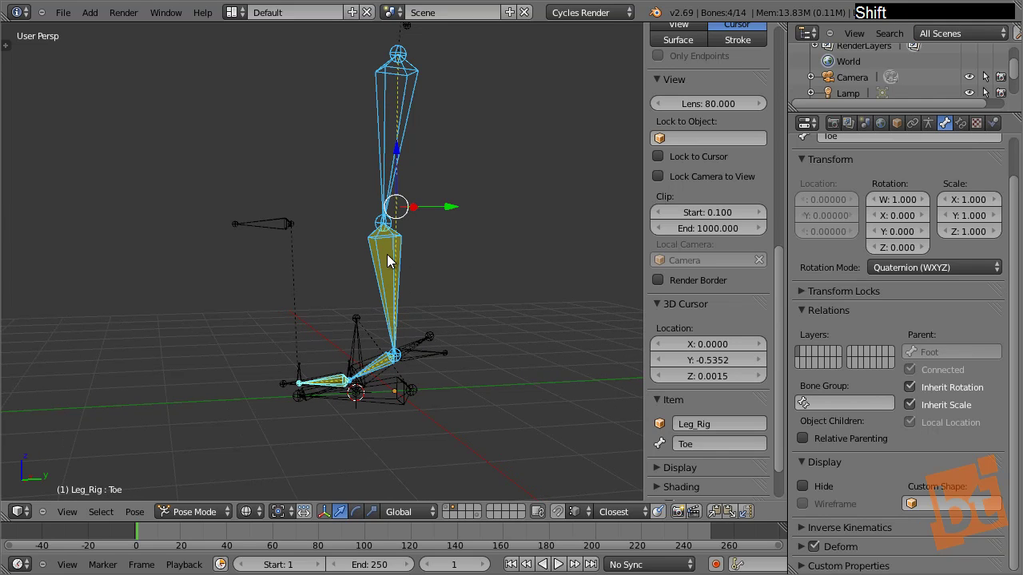
key("shift+m")
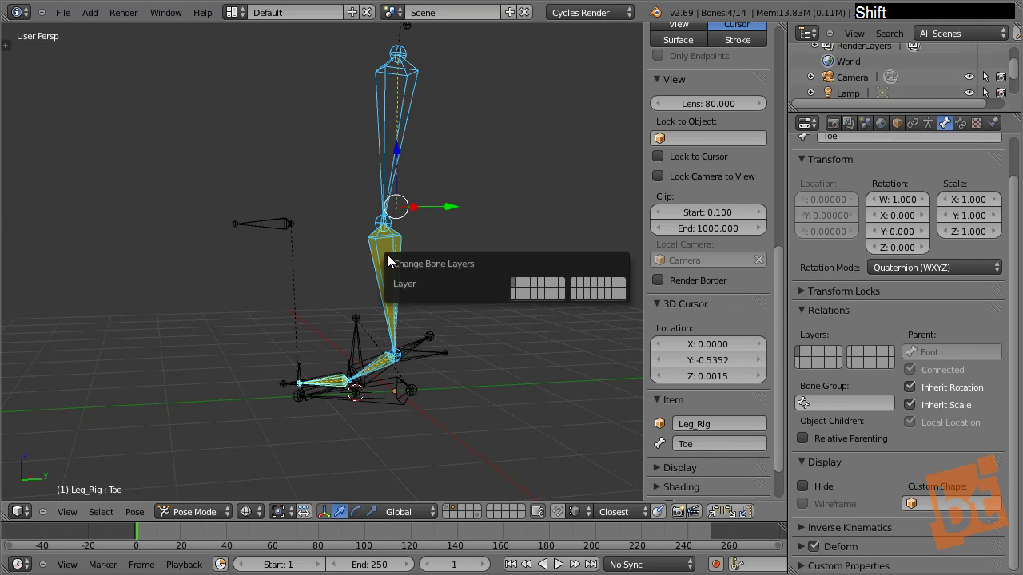
left_click(521, 280)
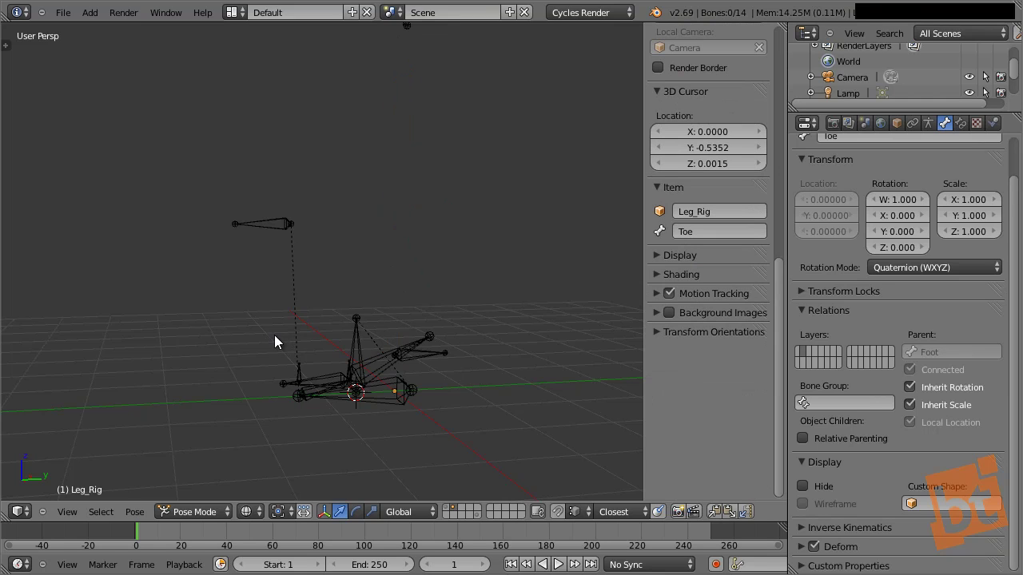
Select the helper bones IK_Foot_01, IK_Toe_01 and IK_Target together in the foot rig.
middle_click_drag(274, 341, 317, 257)
scroll(355, 261, "up", 3)
scroll(317, 251, "up", 3)
right_click(318, 244, "shift")
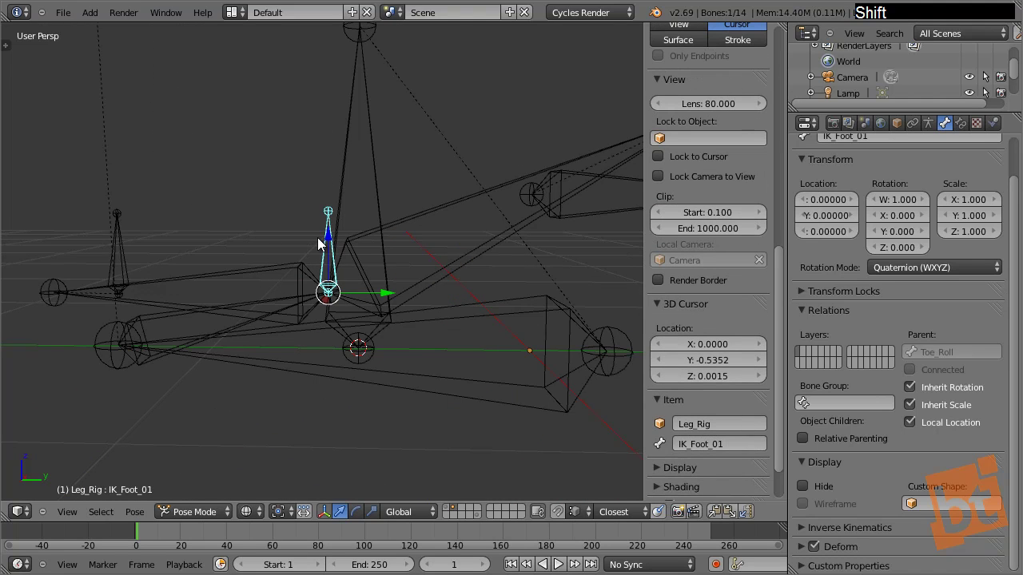
right_click(129, 252, "shift")
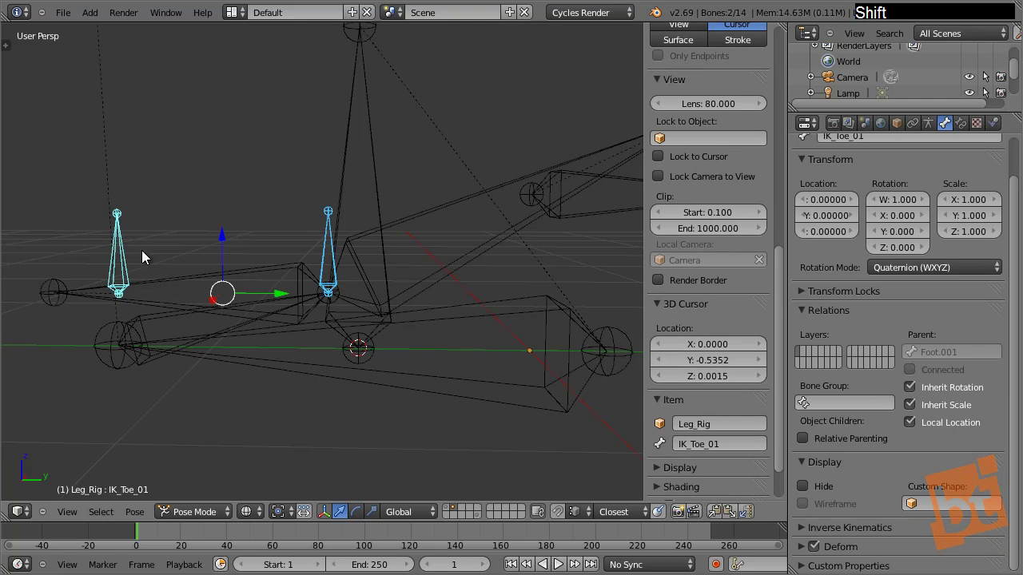
right_click(599, 218, "shift")
middle_click_drag(543, 258, 452, 318, "shift")
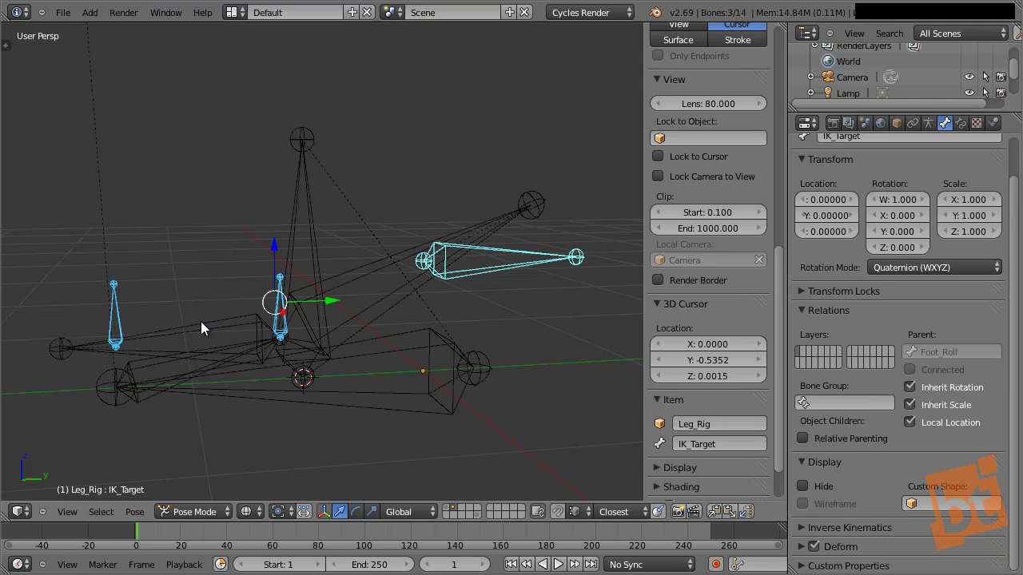
Check the neighbouring foot bones by selecting Toe_Roll, IK_Target and Foot.001.
right_click(134, 389)
right_click(152, 373)
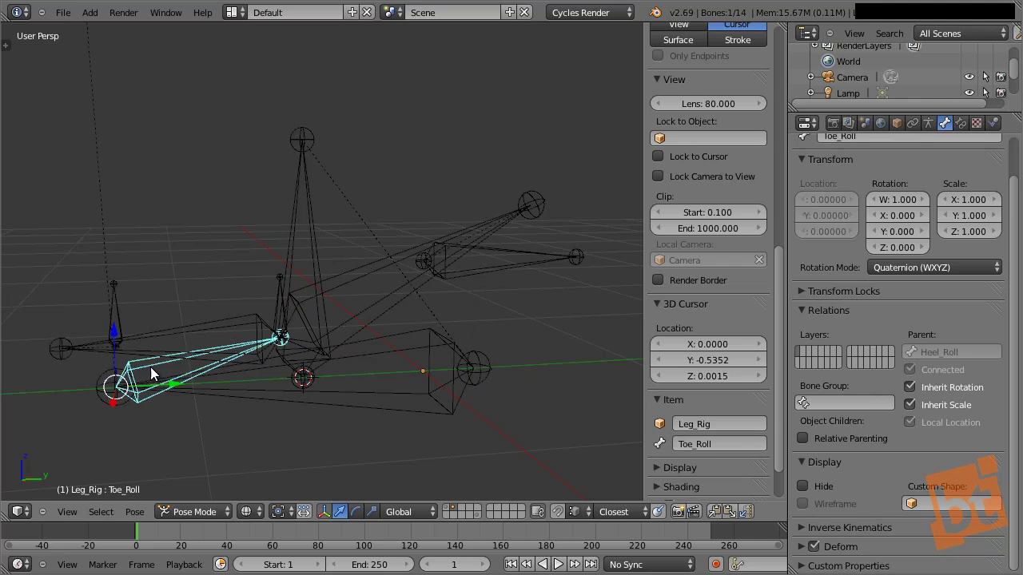
right_click(373, 263)
right_click(500, 263)
right_click(263, 308, "shift")
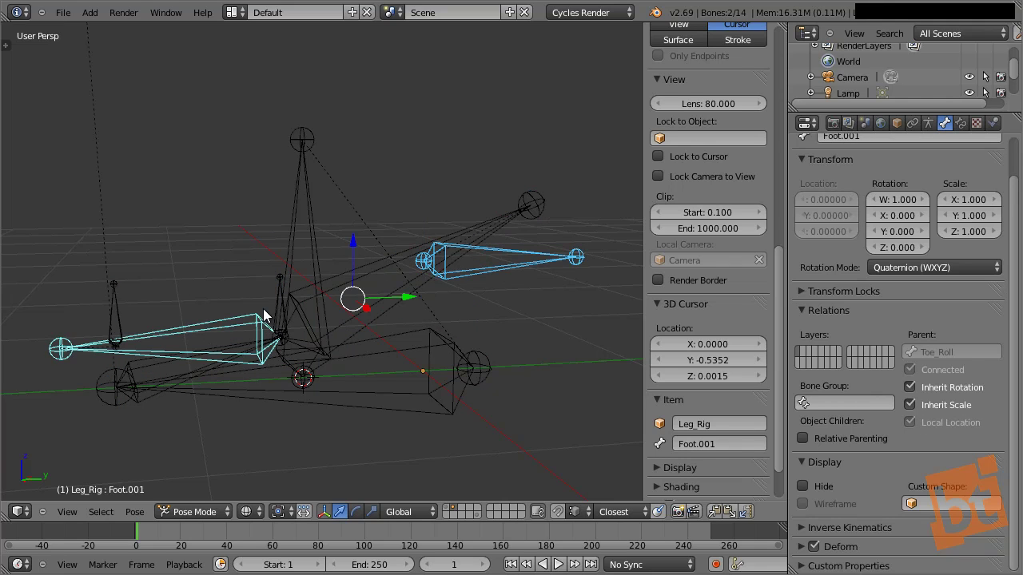
Move the helper bones IK_Foot_01, IK_Toe_01 and IK_Target to the last bone layer.
right_click(266, 302)
right_click(120, 312, "shift")
right_click(479, 272, "shift")
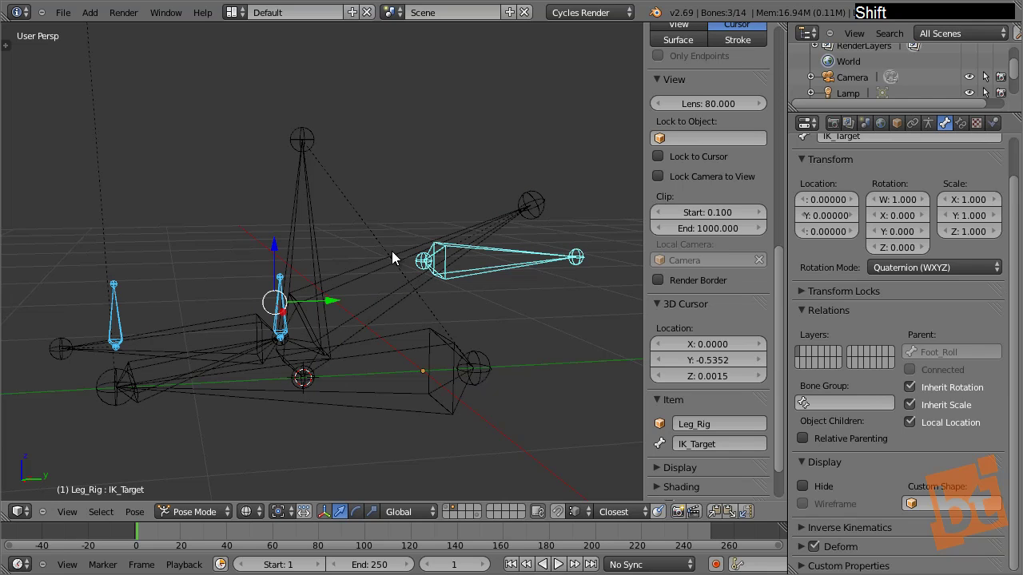
key("m")
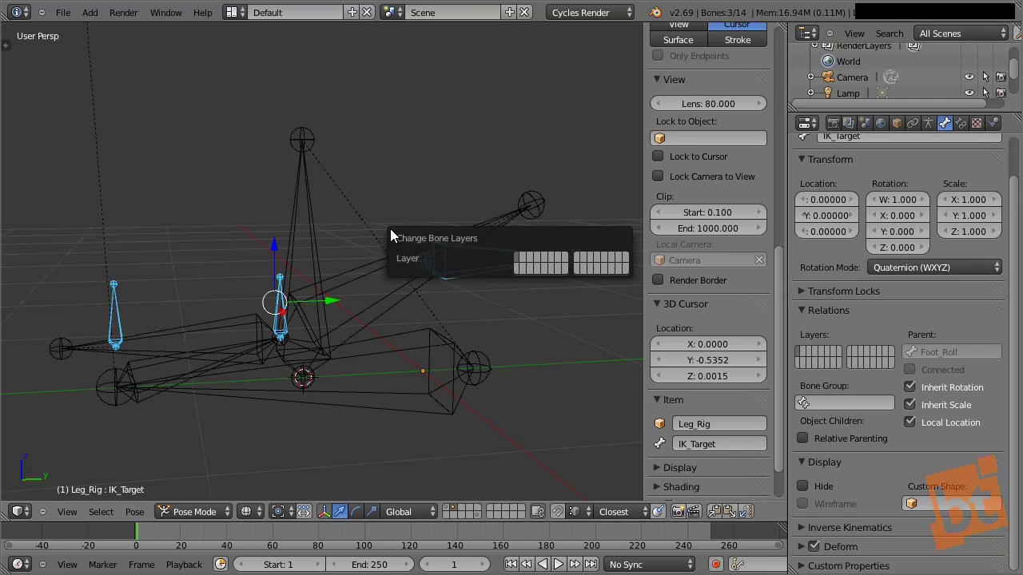
left_click(627, 269)
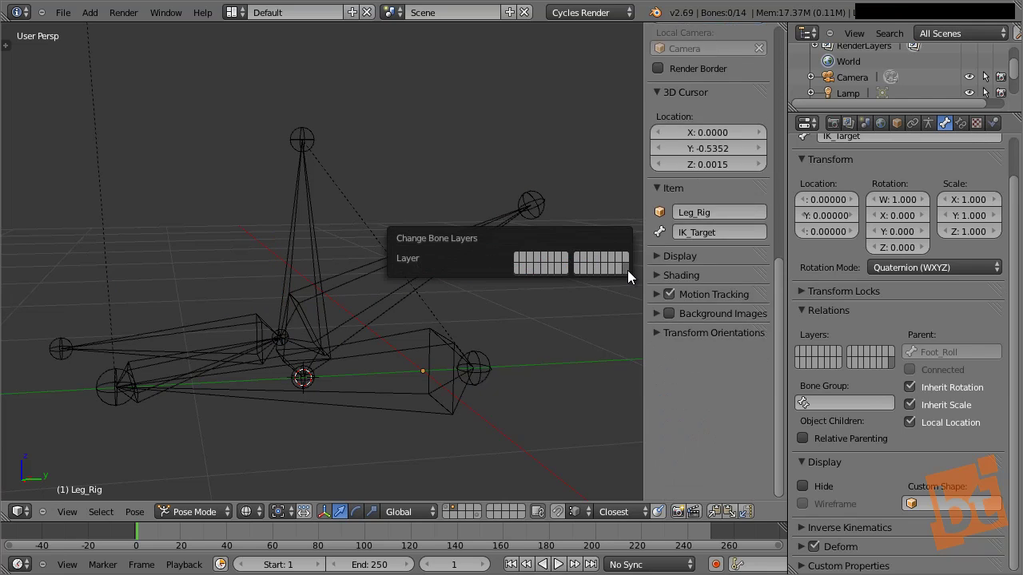
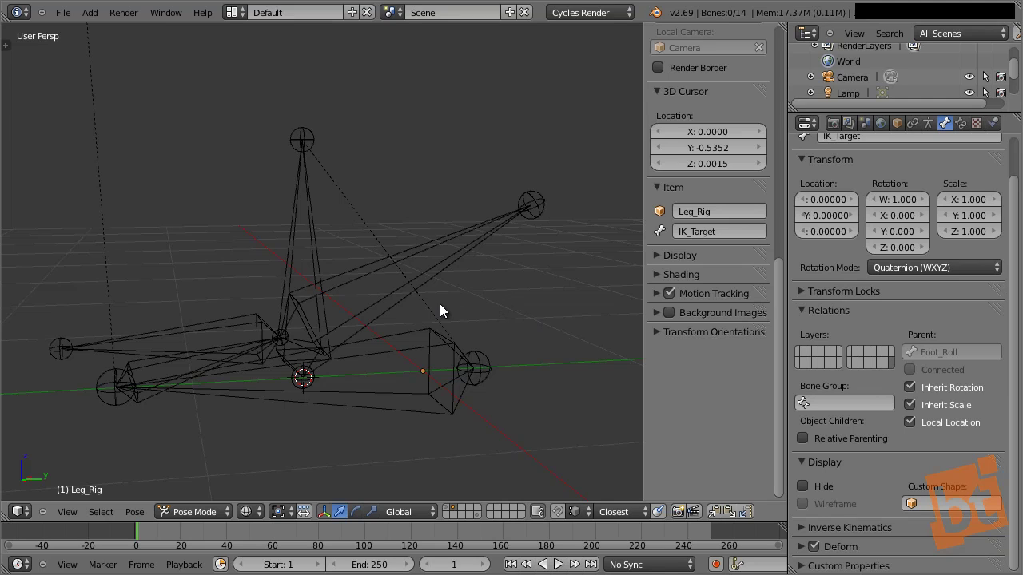
Inspect the control bones left on the first layer, from the foot rolls up to Hips, and clear the selection.
right_click(391, 304)
middle_click_drag(384, 303, 392, 319)
right_click(345, 285)
right_click(266, 367)
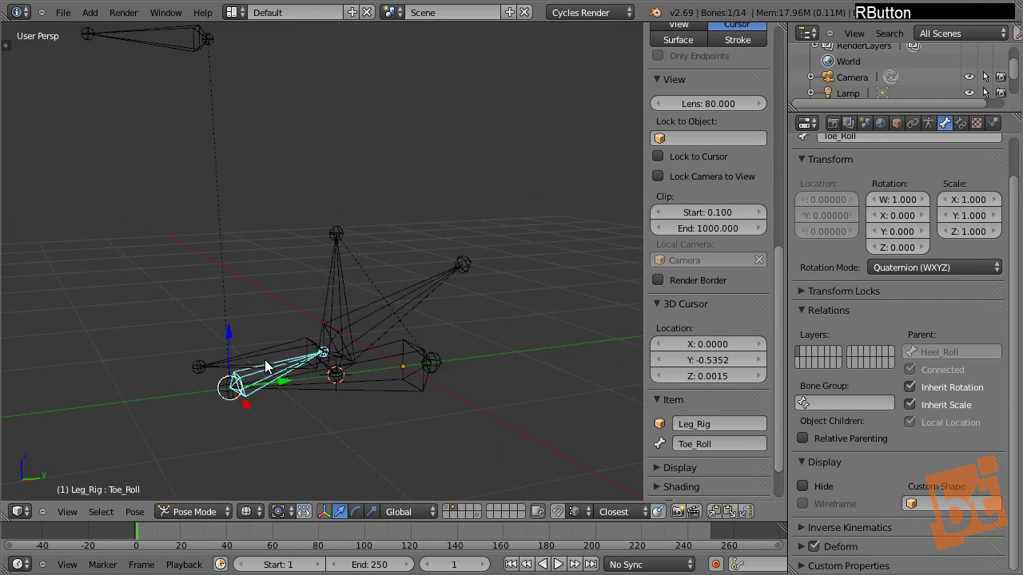
right_click(258, 366)
scroll(392, 360, "down", 3)
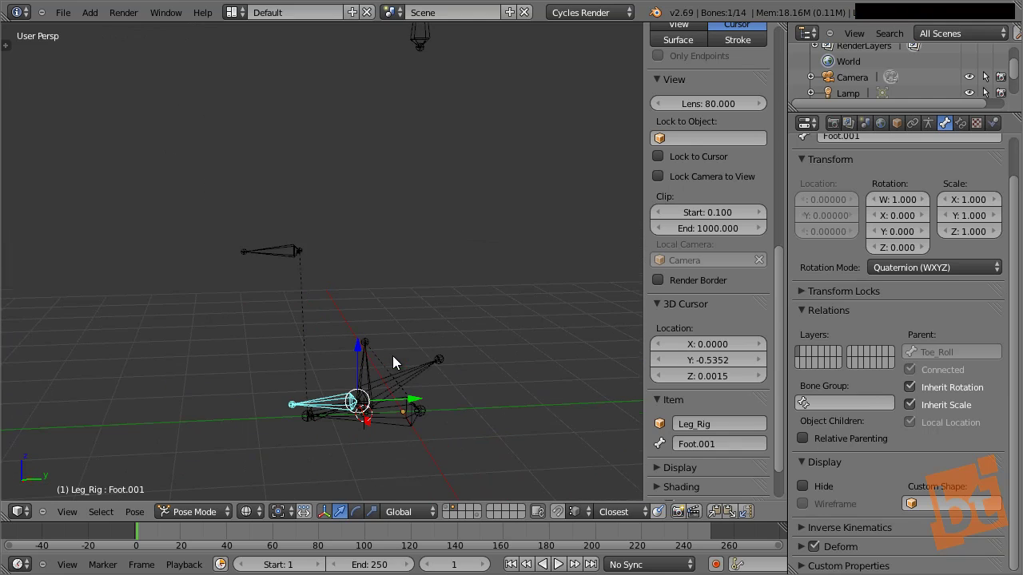
middle_click_drag(403, 219, 393, 260)
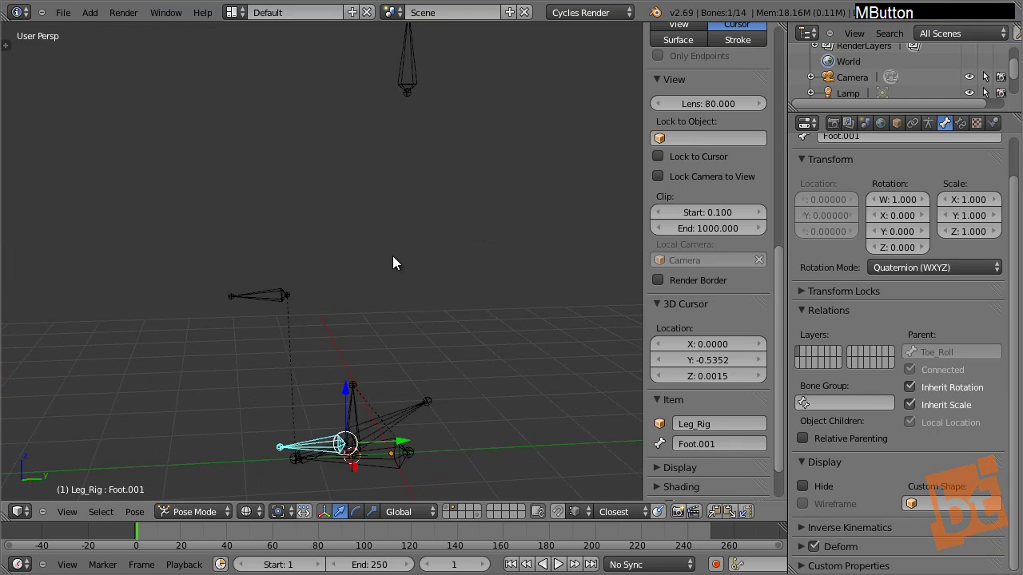
right_click(403, 63)
key("a")
key("a")
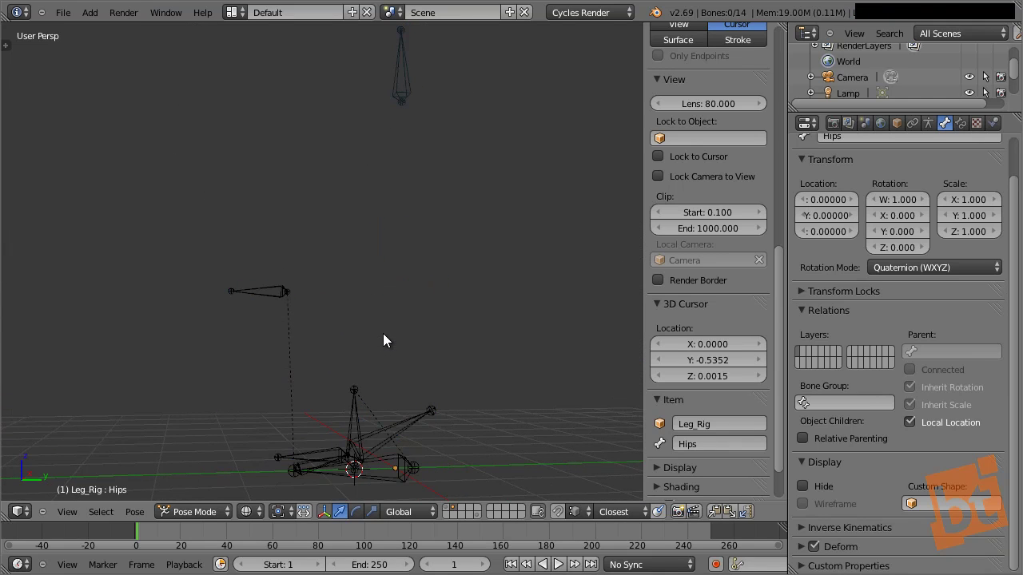
middle_click_drag(383, 337, 422, 289, "shift")
key("shift")
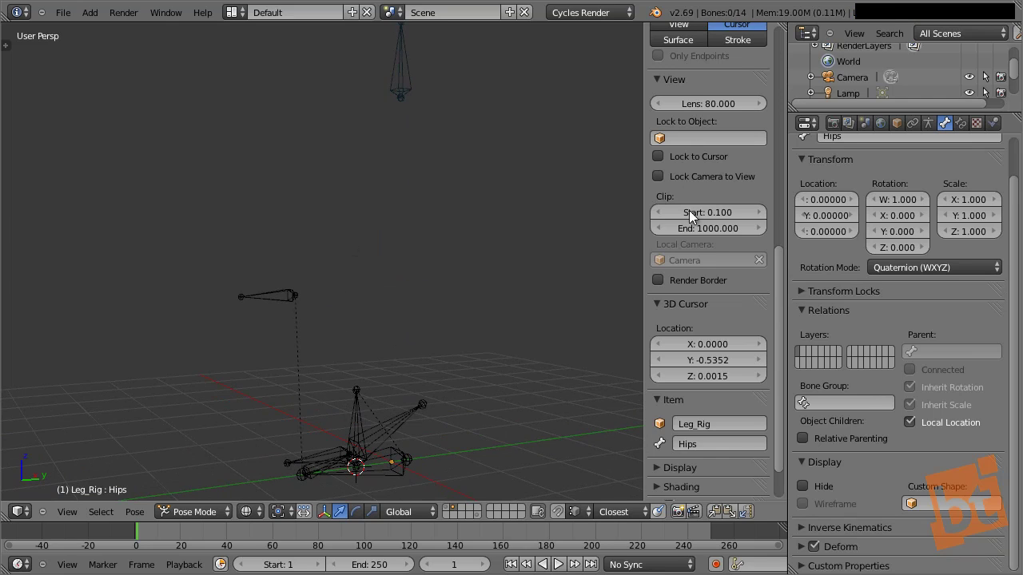
Open the armature's layer settings and display only the second bone layer.
scroll(867, 271, "up", 2)
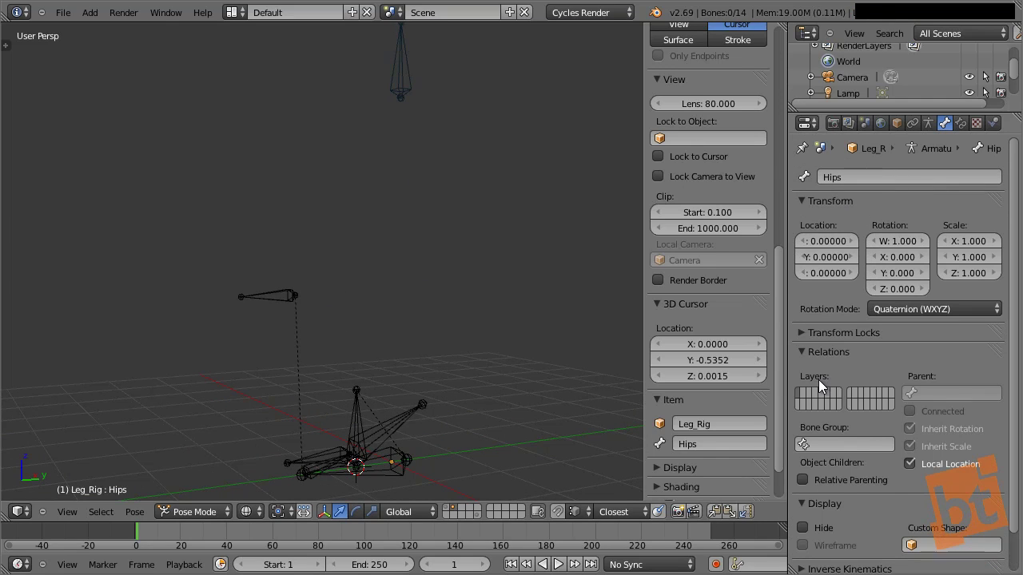
left_click(929, 123)
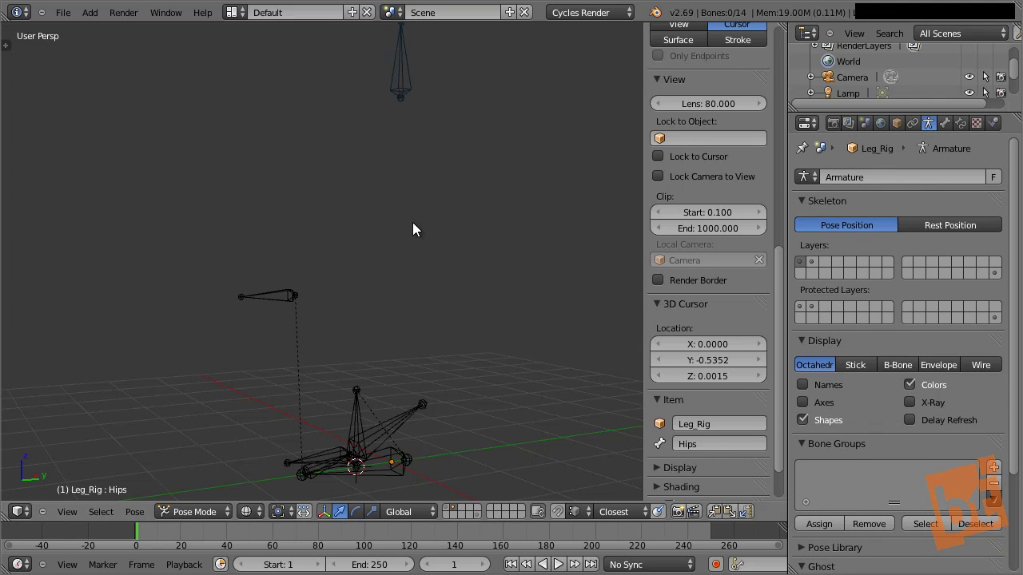
right_click(414, 63)
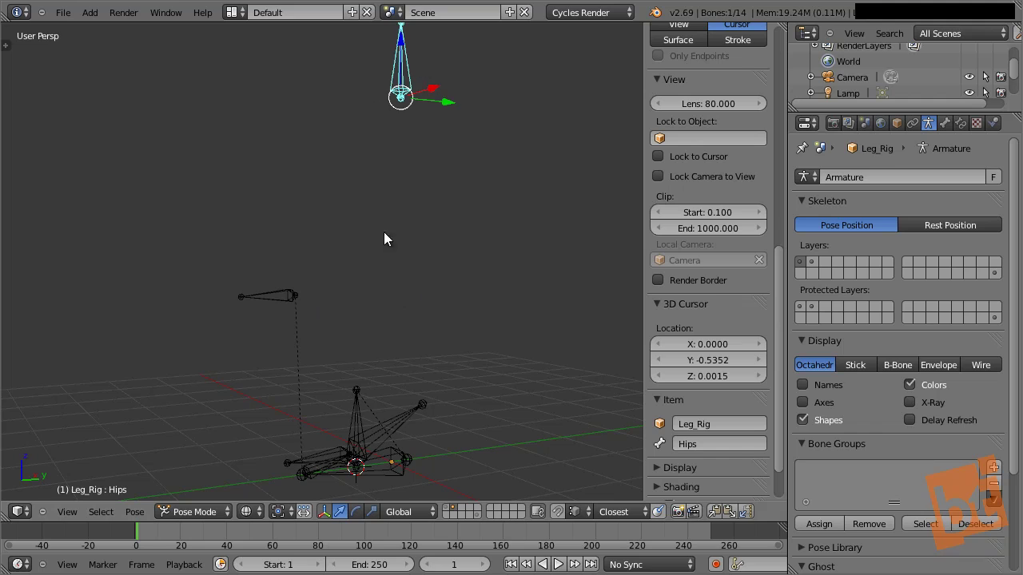
left_click(811, 261)
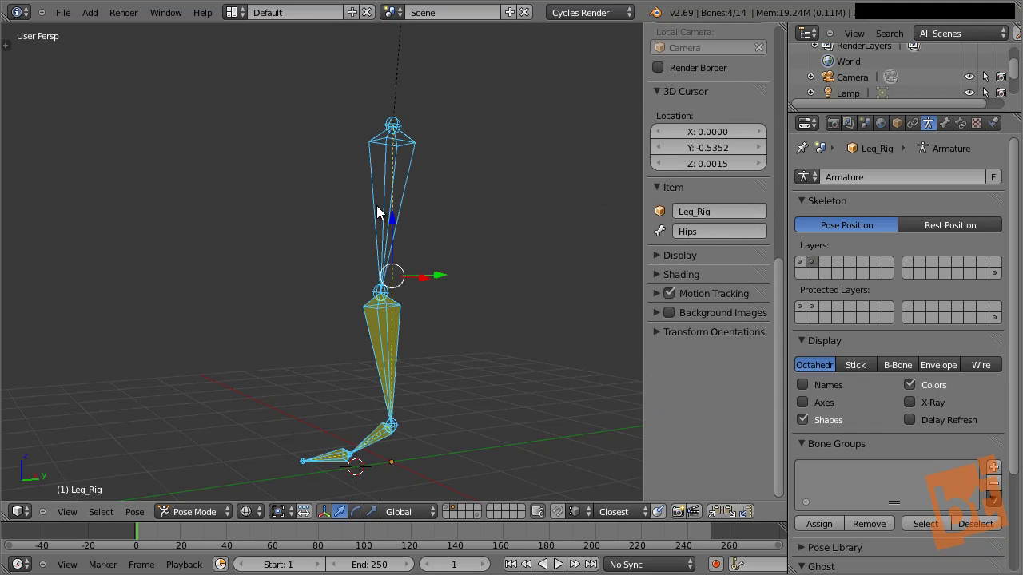
Check the leg chain on the second layer by selecting its bones individually from Leg down to Toe.
right_click(373, 262)
right_click(382, 335)
right_click(374, 438)
right_click(328, 458)
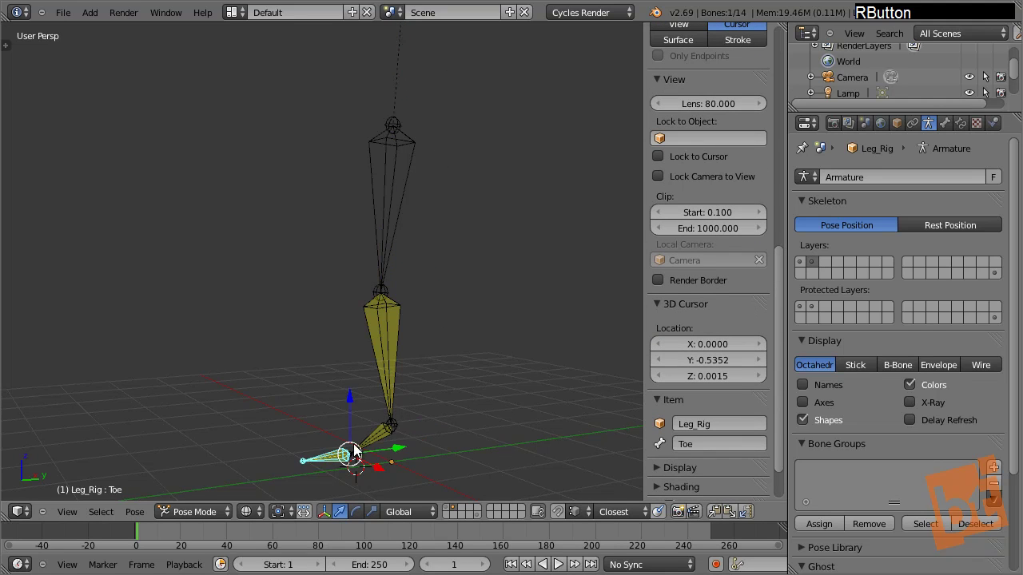
right_click(374, 437)
right_click(384, 358)
right_click(387, 353)
right_click(366, 441)
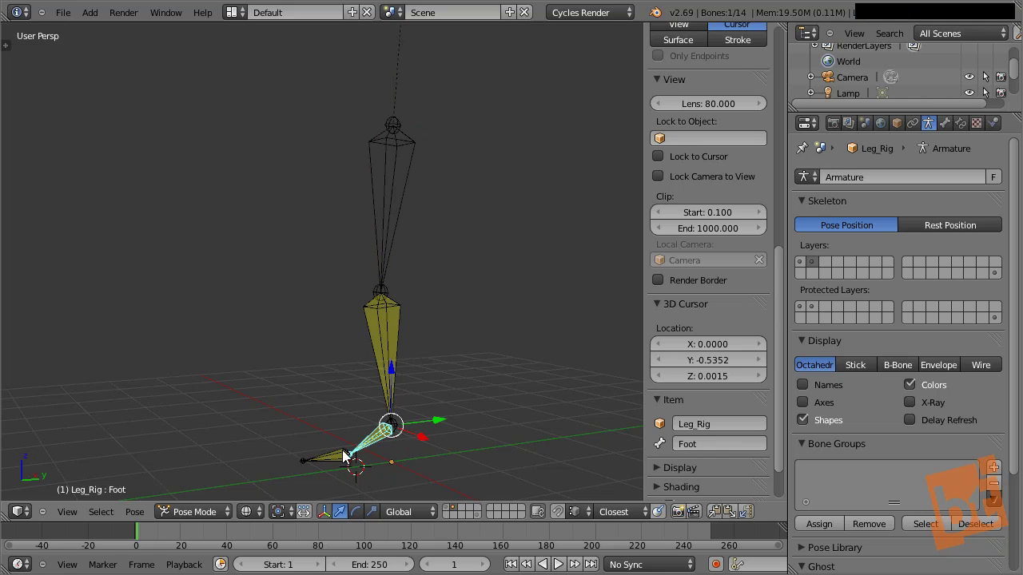
right_click(329, 457)
View the last and first armature layers in turn, and display the first, second and last layers together.
left_click(992, 277)
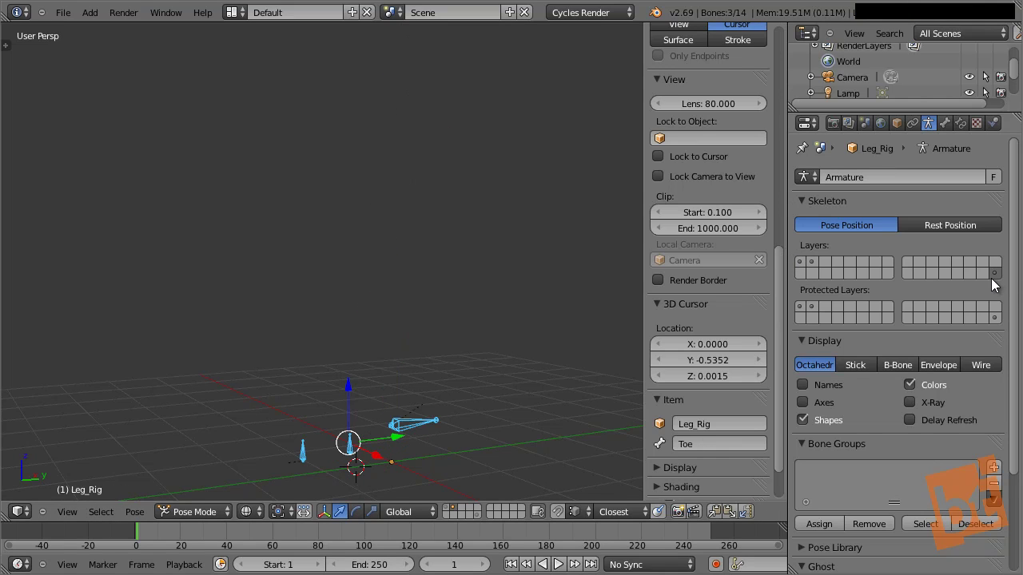
left_click(800, 261)
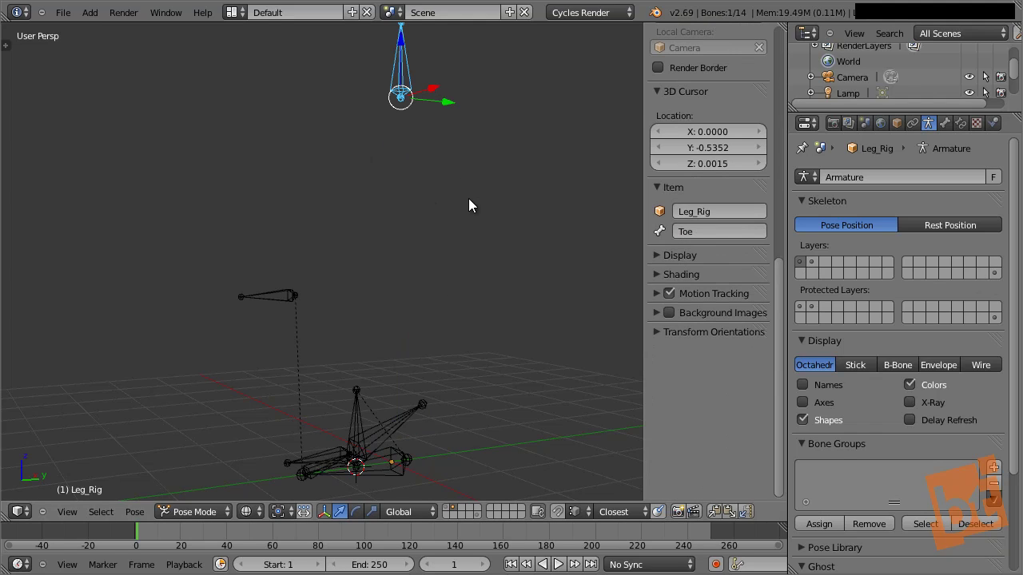
left_click(812, 262)
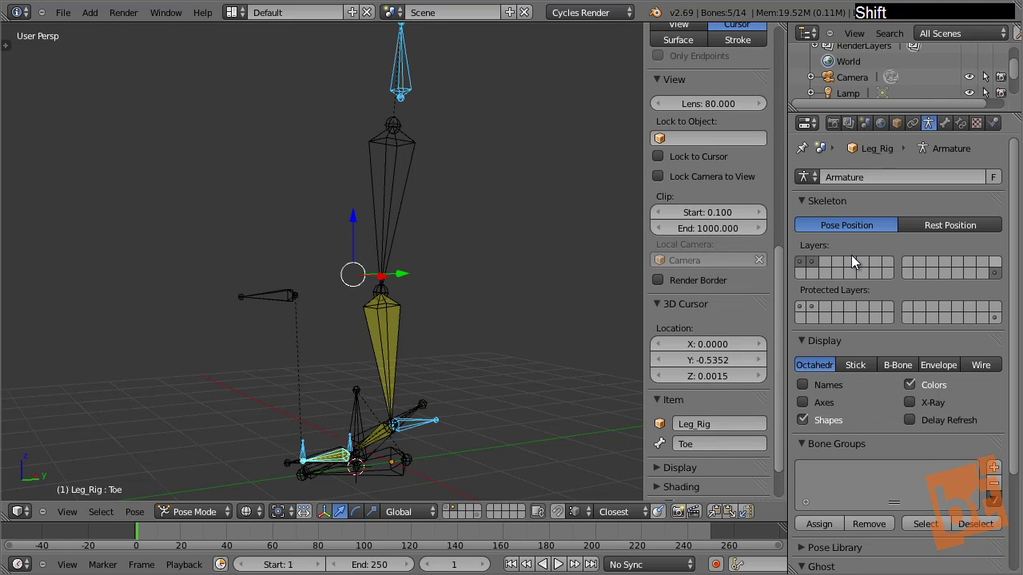
Select all bones of the rig and disable their Deform option.
key("a")
key("a")
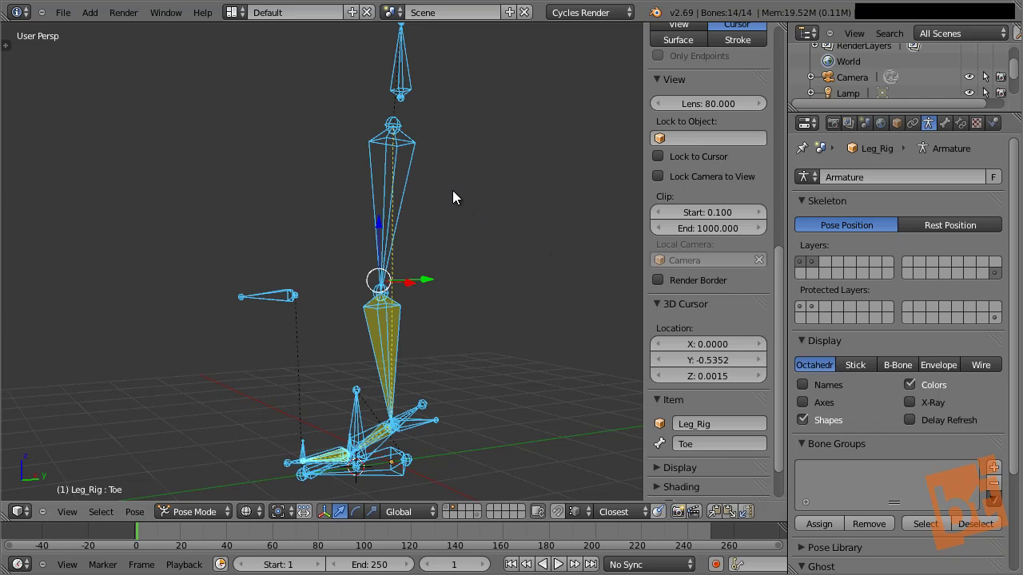
key("alt")
key("alt+w")
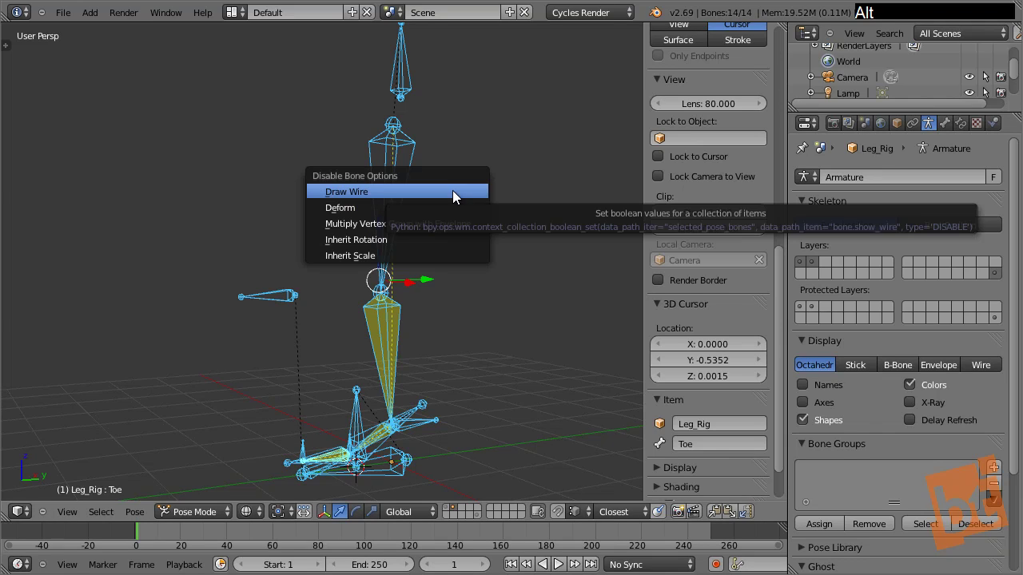
left_click(363, 208)
scroll(855, 270, "down", 5)
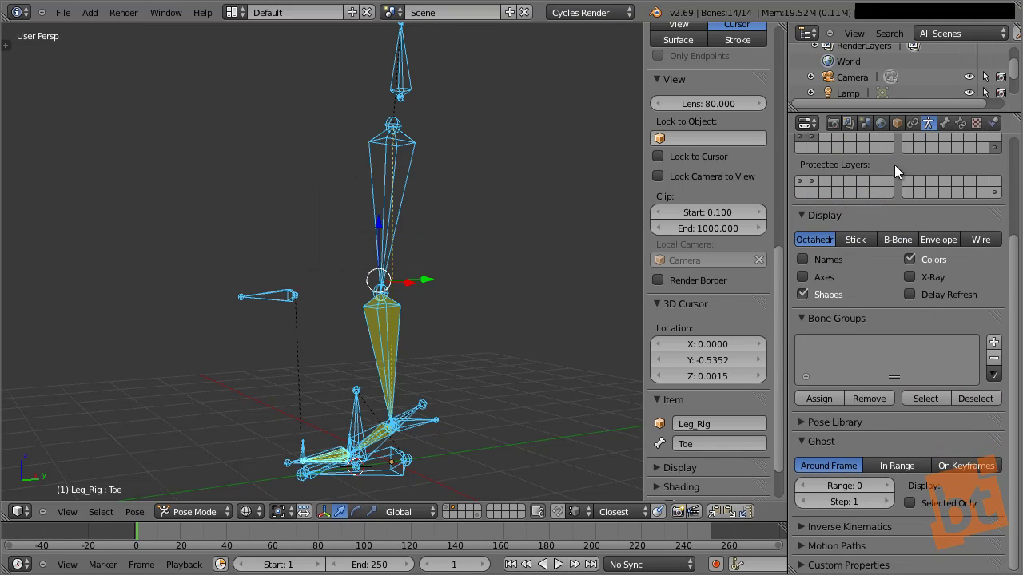
Open the bone settings and check the Deform option of the IK_Pole, Leg and Ankle bones.
left_click(946, 124)
scroll(854, 289, "down", 2)
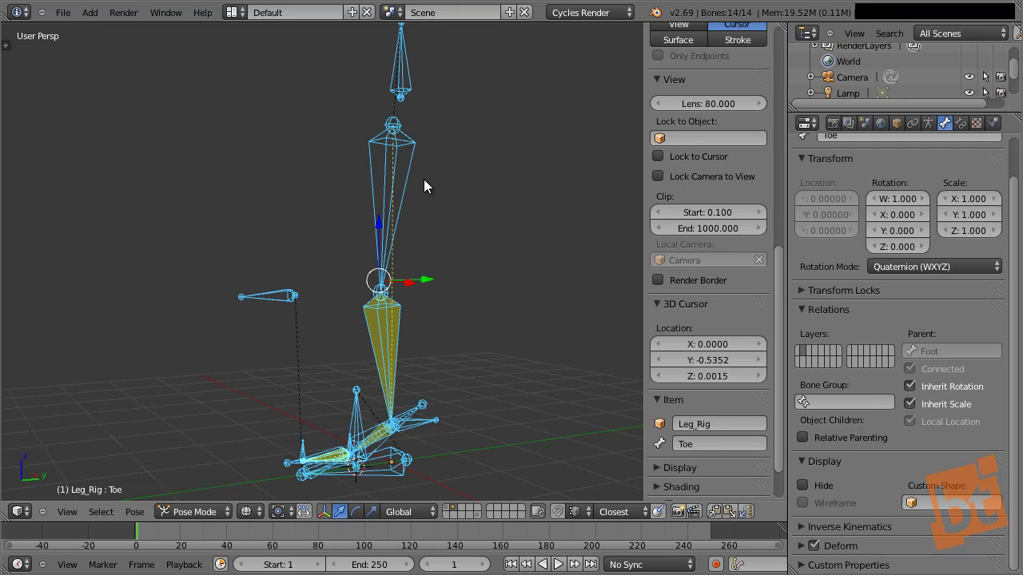
key("alt+w")
right_click(276, 292)
key("g")
right_click(368, 302)
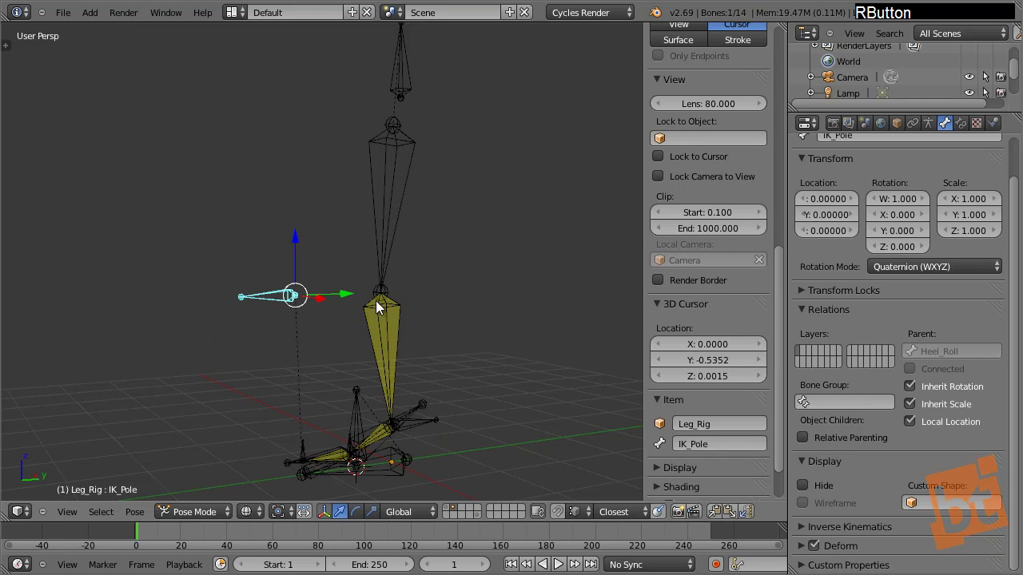
right_click(403, 210)
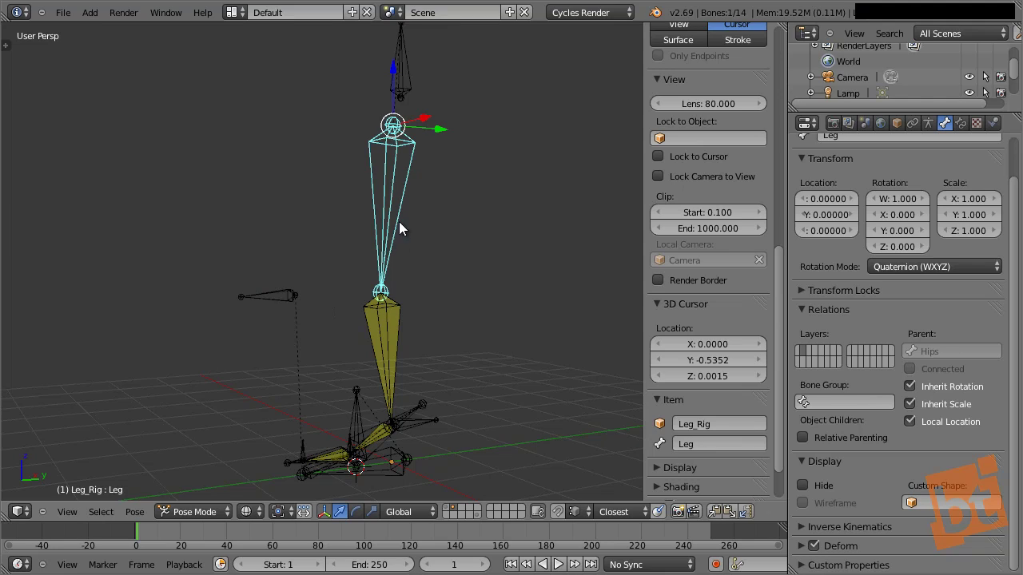
right_click(387, 319)
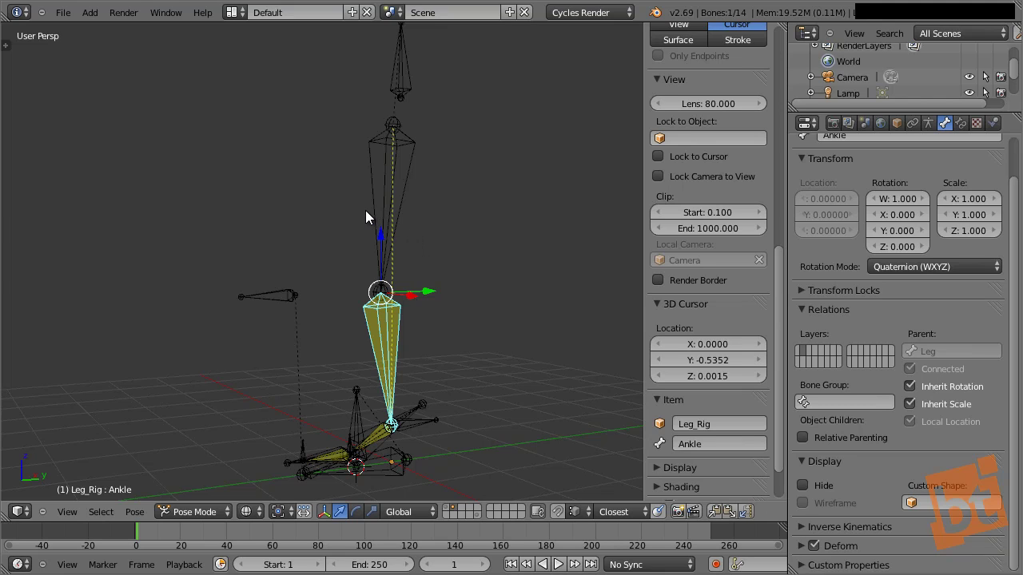
Select all bones of the rig and disable Deform through the Disable Bone Options.
key("a")
key("a")
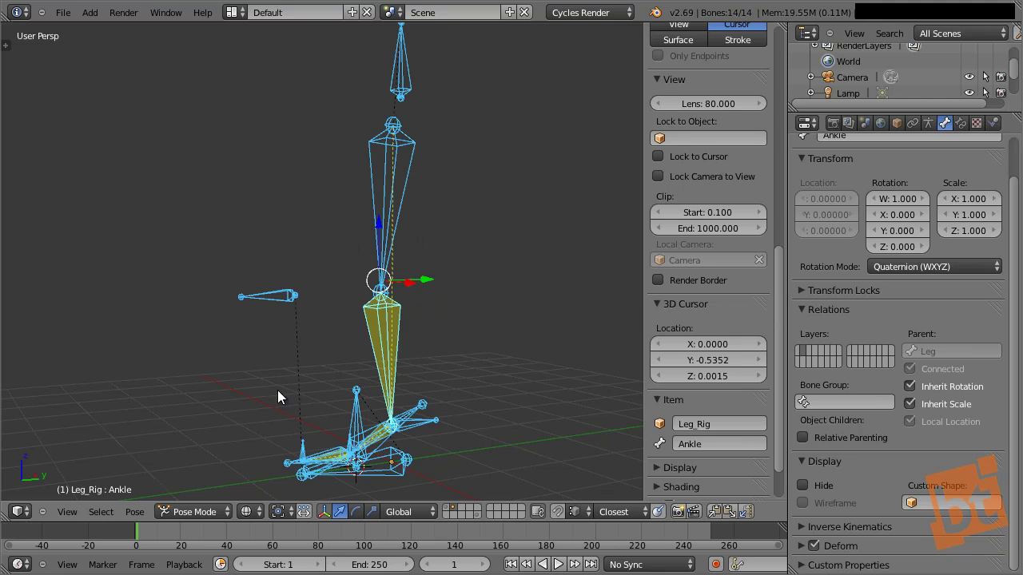
left_click(135, 512)
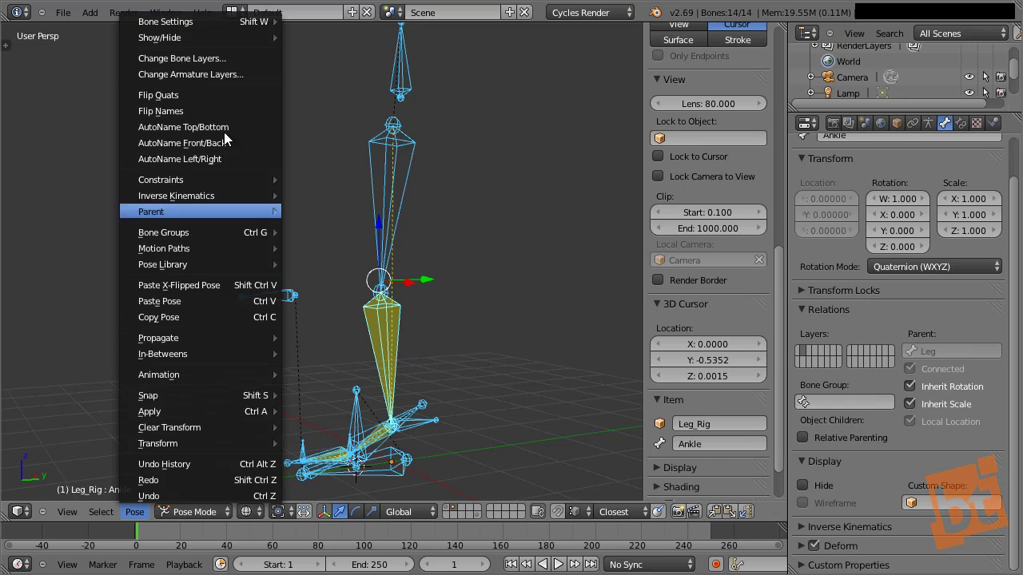
mouse_move(220, 24)
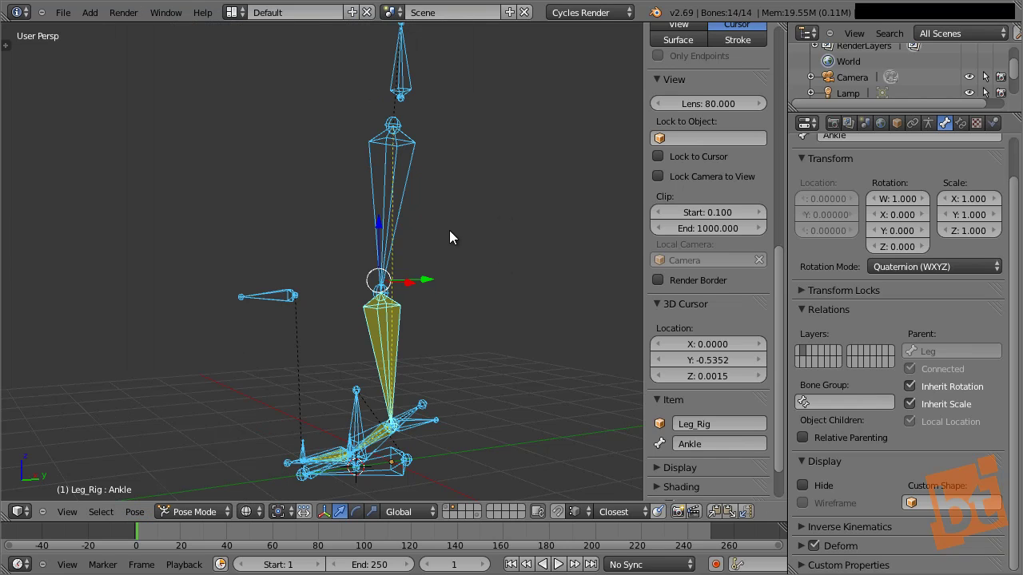
key("shift+w")
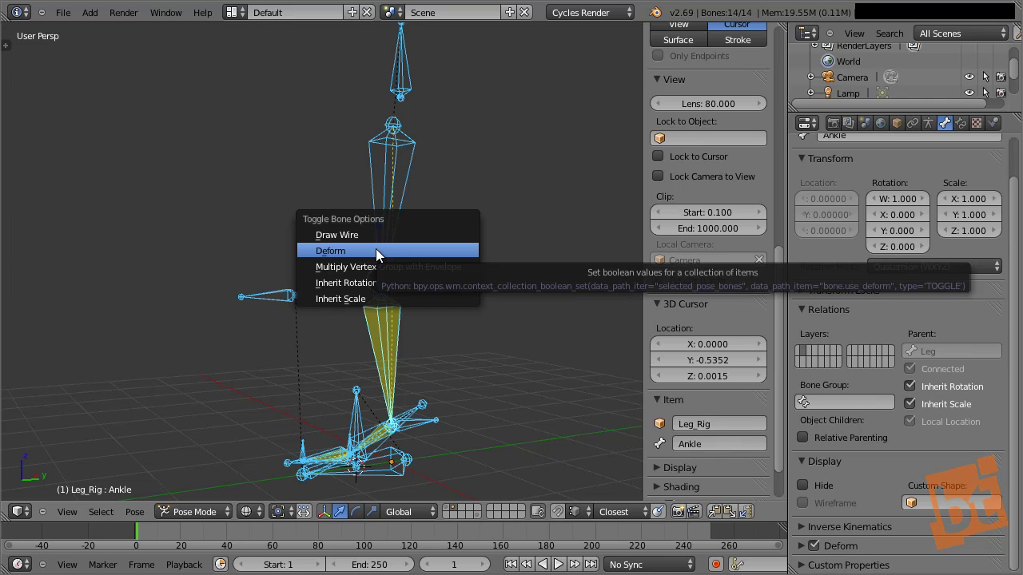
key("alt+w")
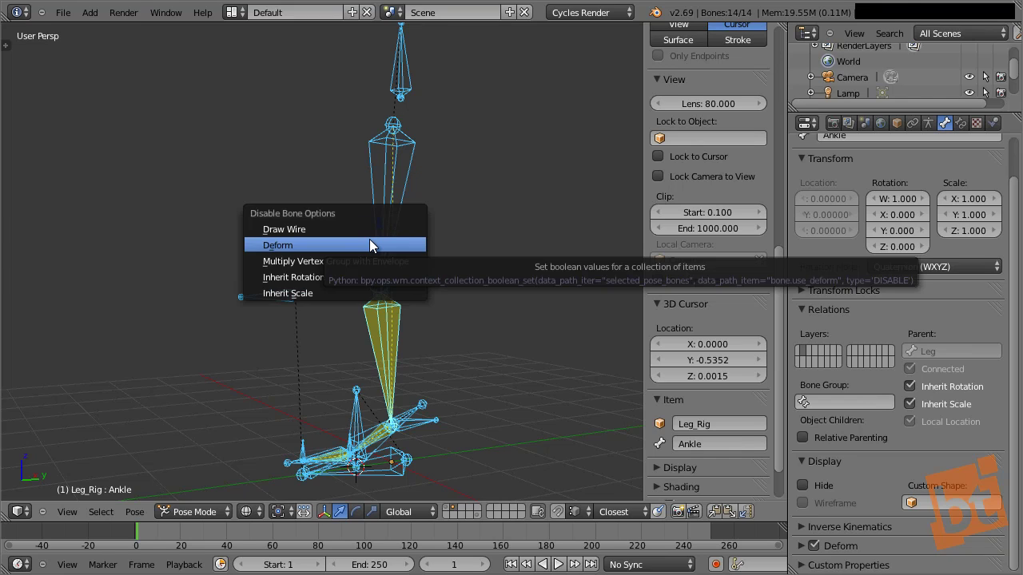
left_click(369, 242)
Check the Deform option of individual bones, including Ankle, Leg, IK_Pole, Foot_Roll and Hips.
right_click(394, 328)
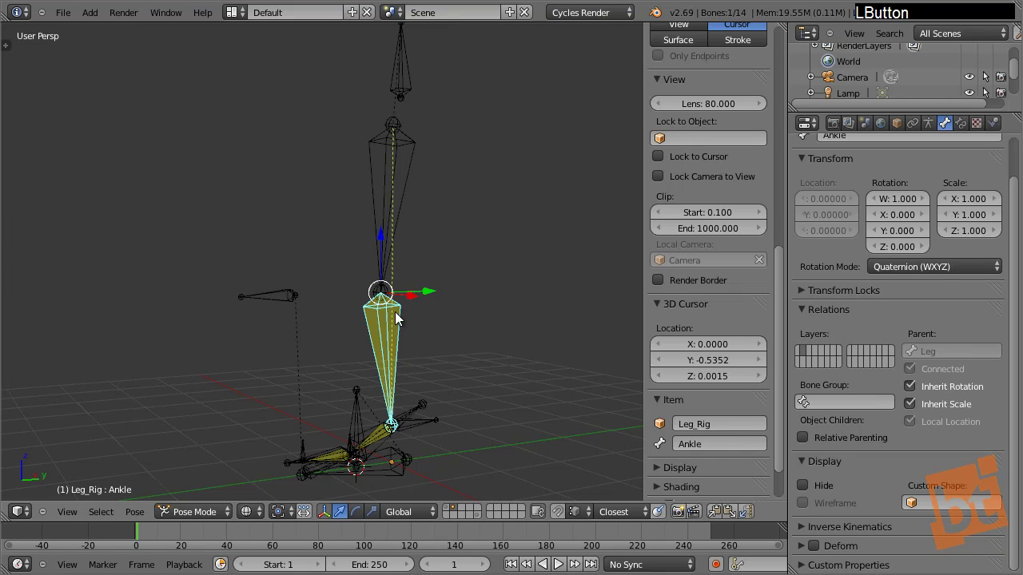
right_click(389, 252)
right_click(278, 292)
right_click(381, 438)
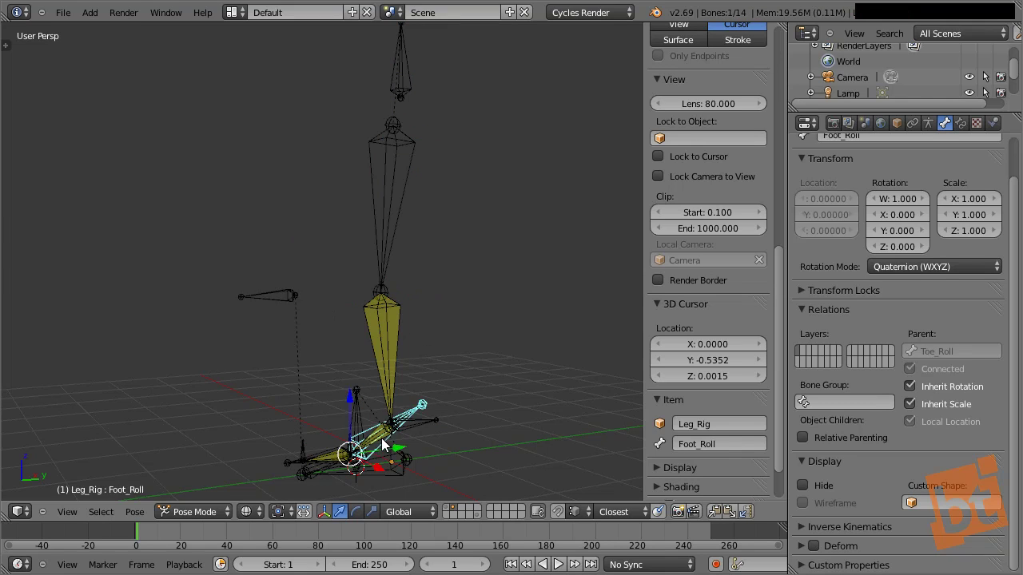
right_click(390, 360)
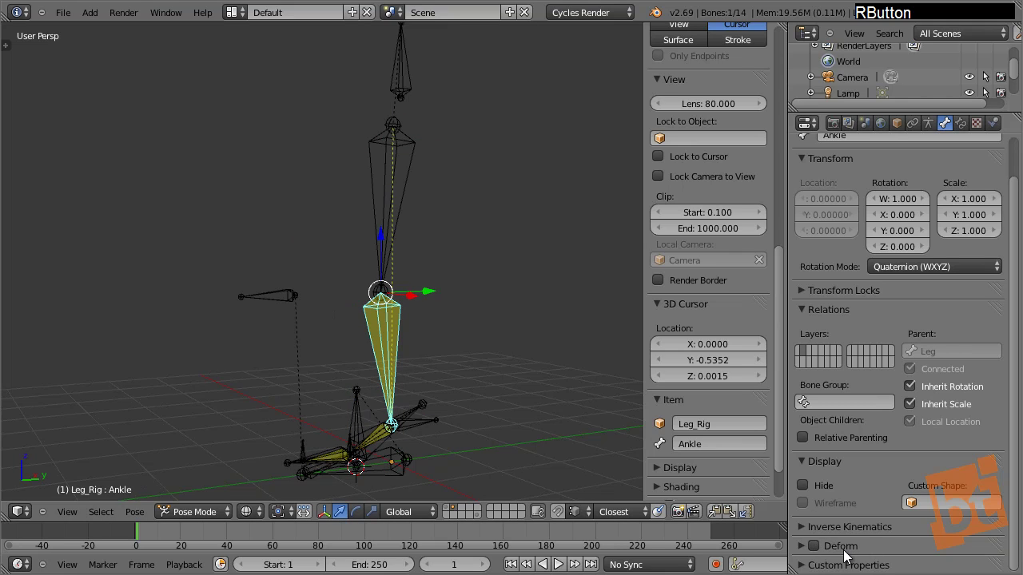
right_click(382, 250)
right_click(402, 104)
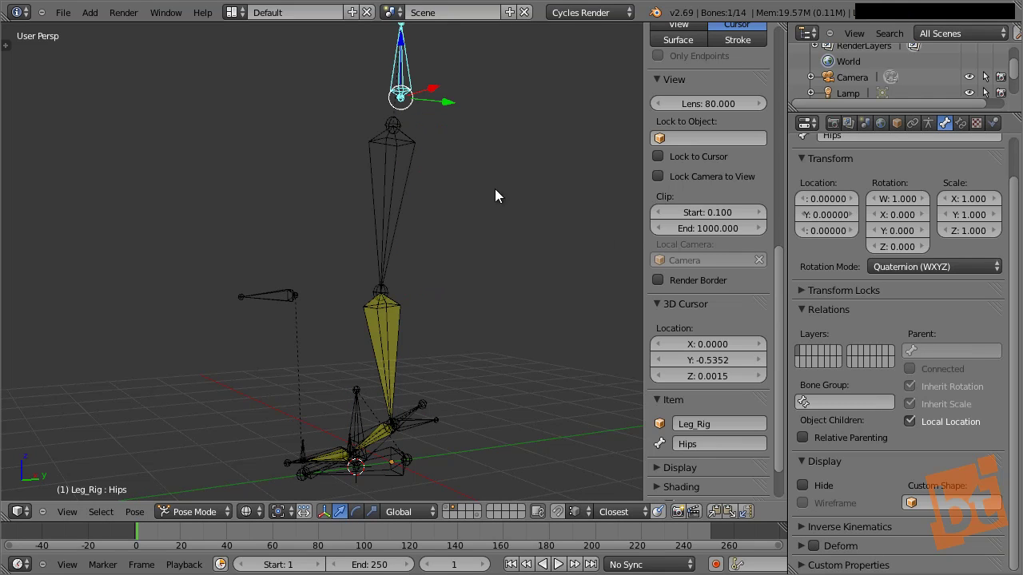
Return to the armature settings and display only the second bone layer.
left_click(929, 124)
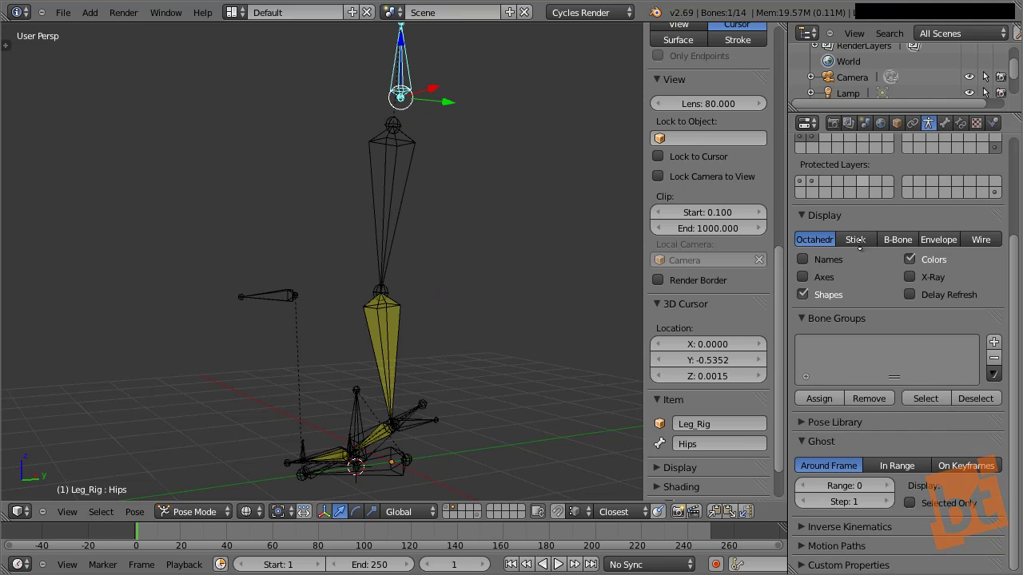
scroll(839, 240, "up", 4)
left_click(812, 263)
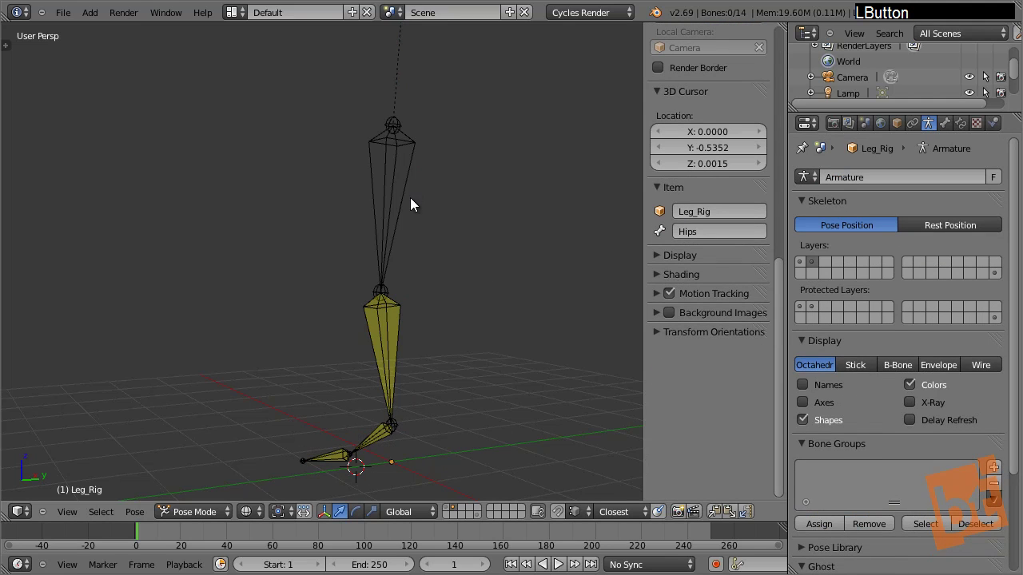
Try to change Deform on the four bones from Leg to Toe with the Disable Bone Options, and check their bone settings.
middle_click_drag(410, 197, 398, 327)
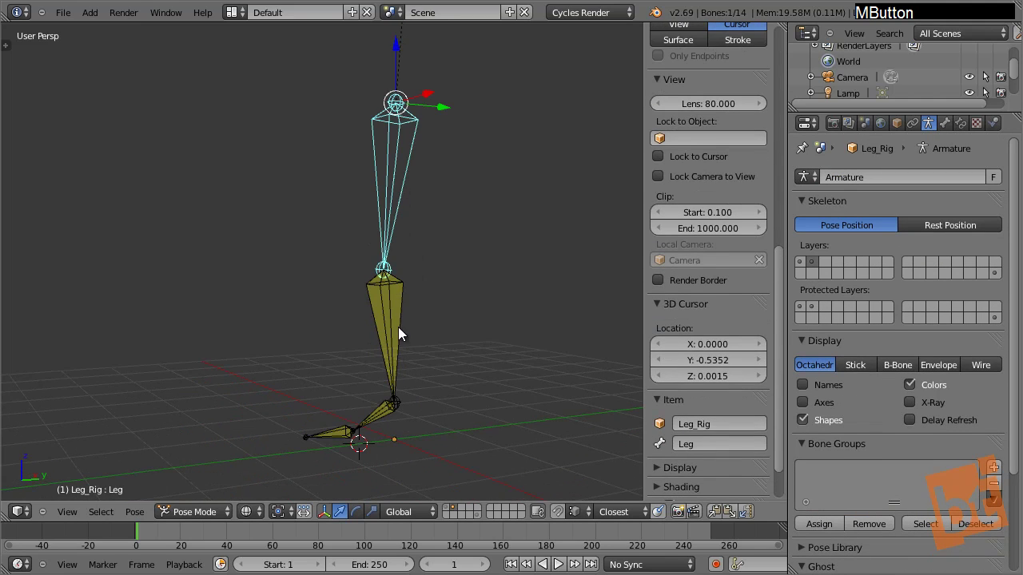
right_click(330, 432, "shift")
right_click(331, 433, "shift")
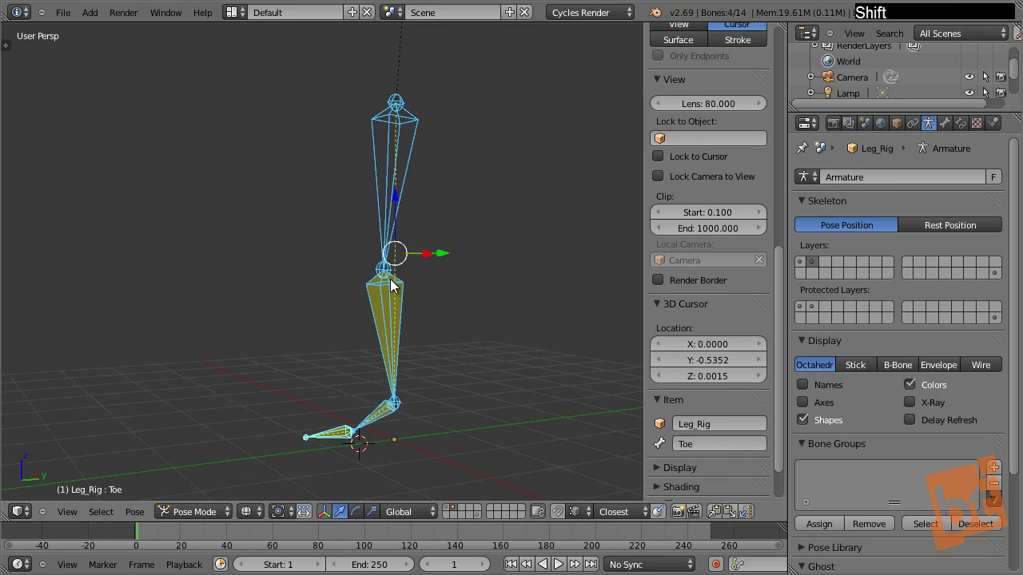
key("shift+w")
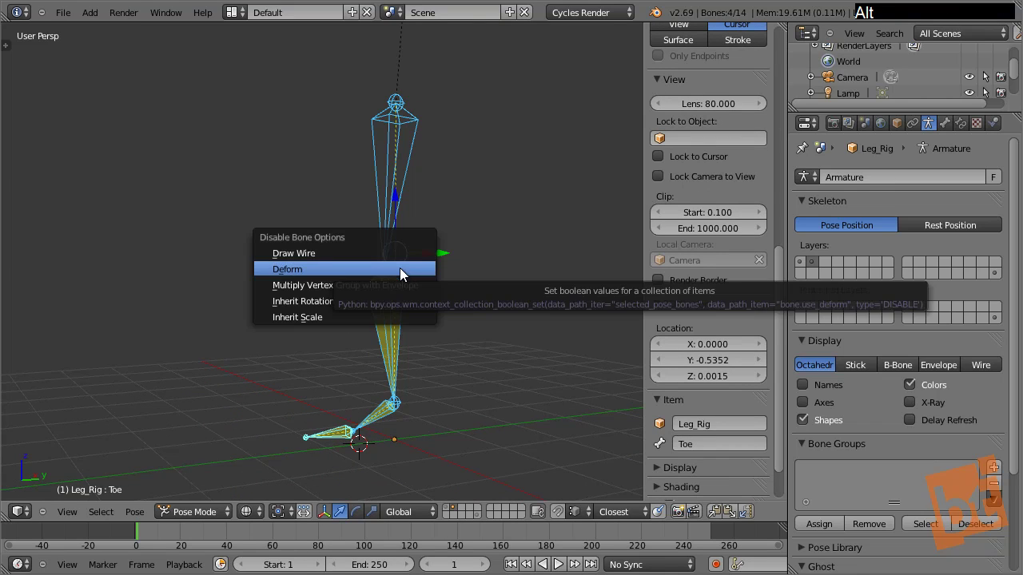
left_click(399, 268)
scroll(817, 409, "down", 5)
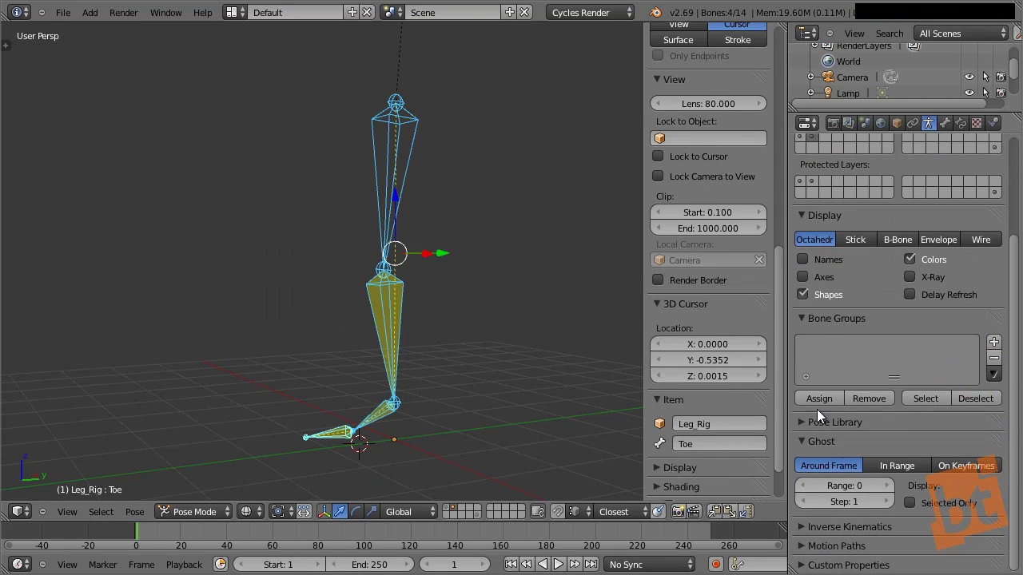
left_click(944, 122)
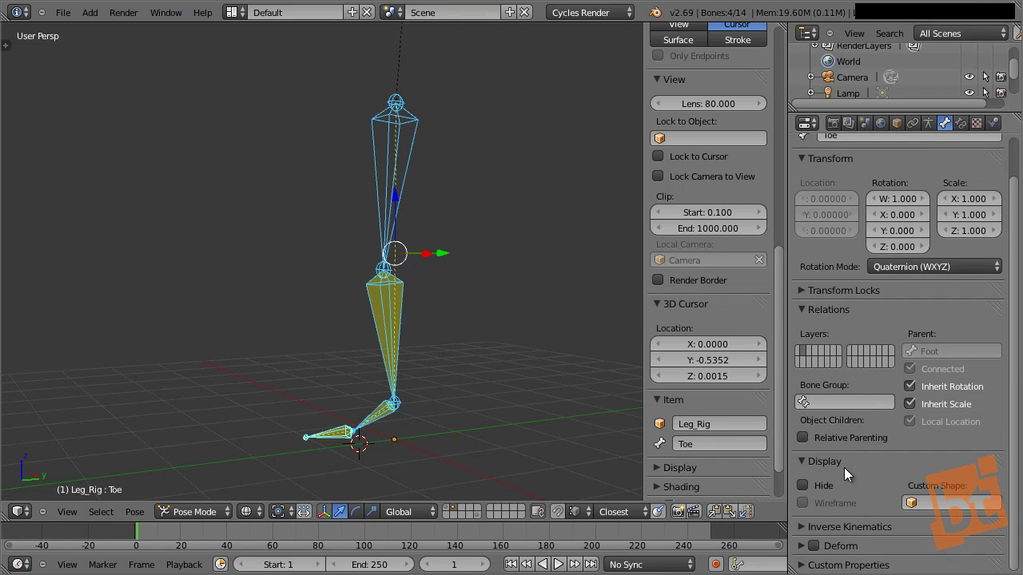
middle_click(841, 398)
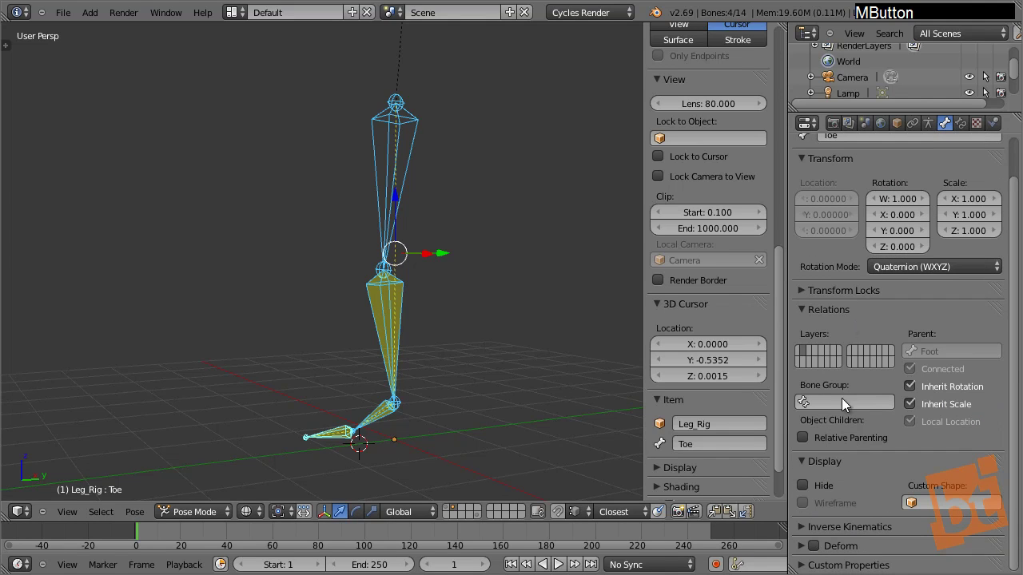
key("alt+w")
left_click(403, 230, "alt")
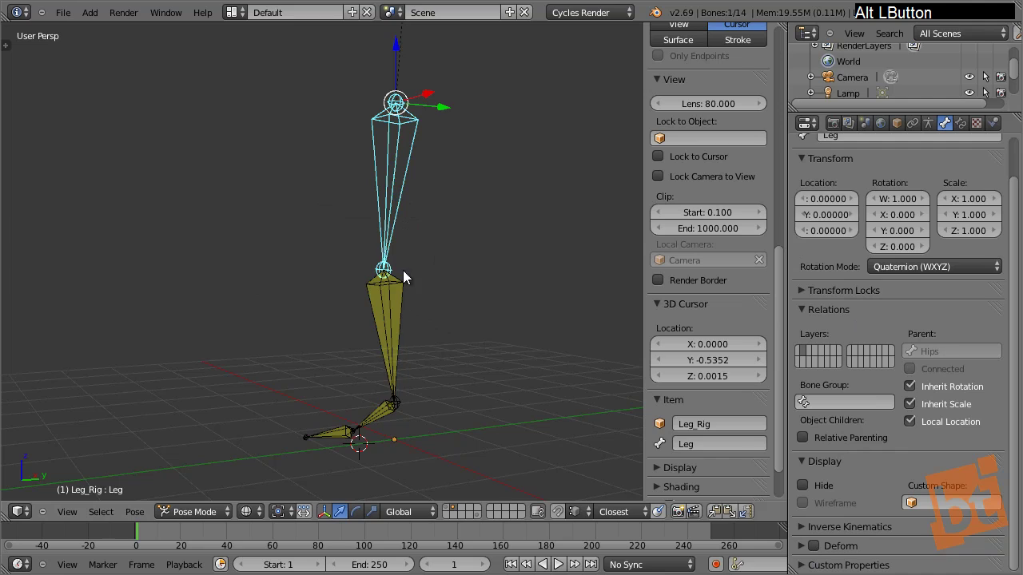
Select the four bones from Leg down to Toe and toggle their Deform option on.
right_click(384, 419)
right_click(341, 438, "shift")
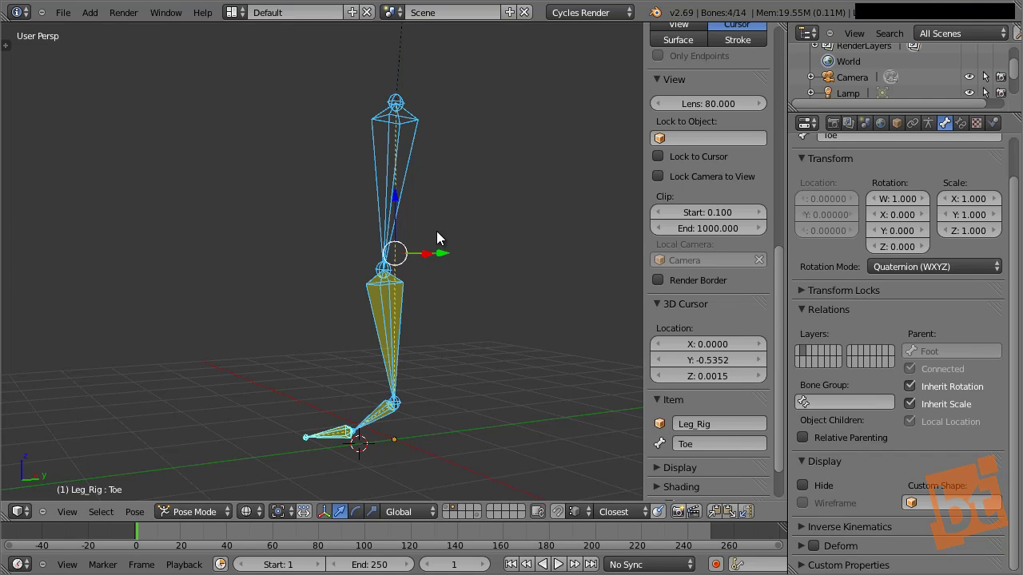
key("shift+w")
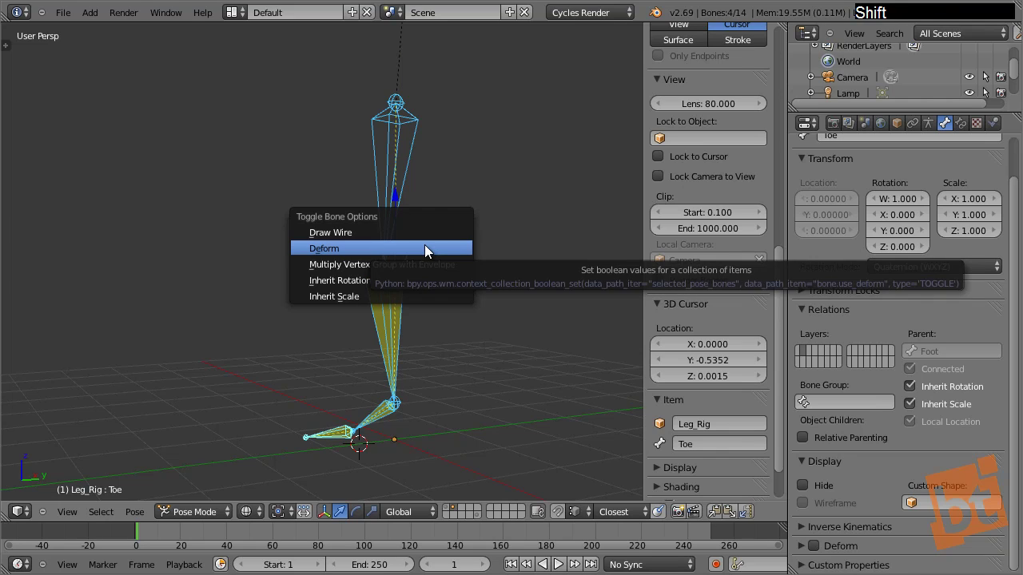
left_click(424, 250)
Check the Deform option of the Leg and Ankle bones by selecting them alternately.
right_click(401, 217)
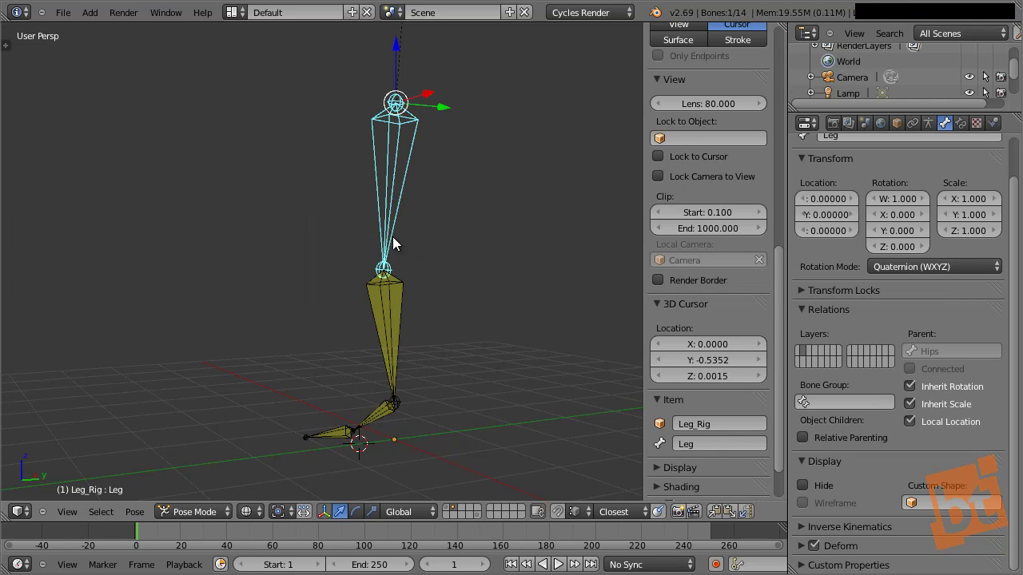
right_click(388, 291)
right_click(391, 268)
right_click(391, 267)
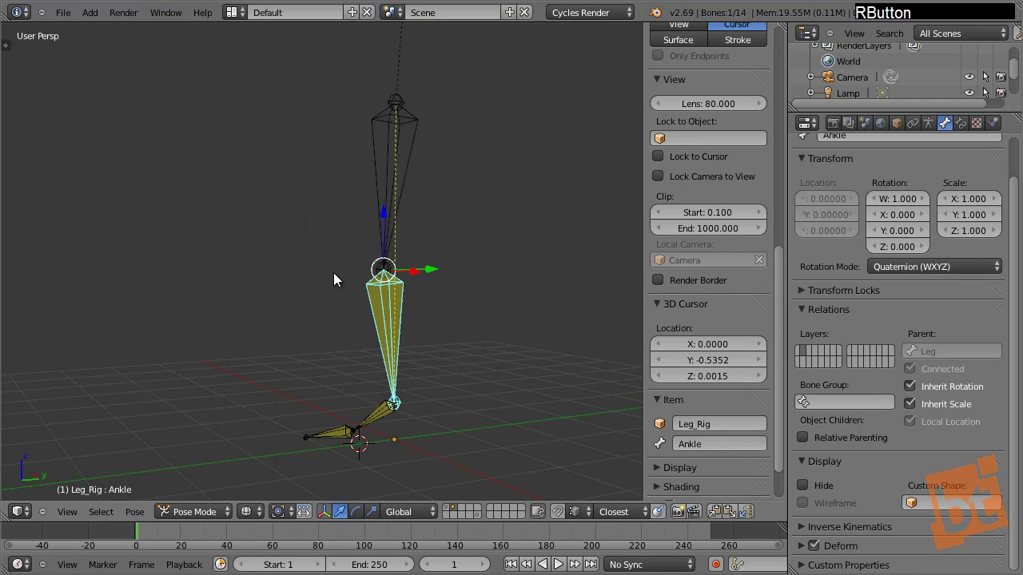
right_click(378, 316)
right_click(382, 315)
right_click(385, 317)
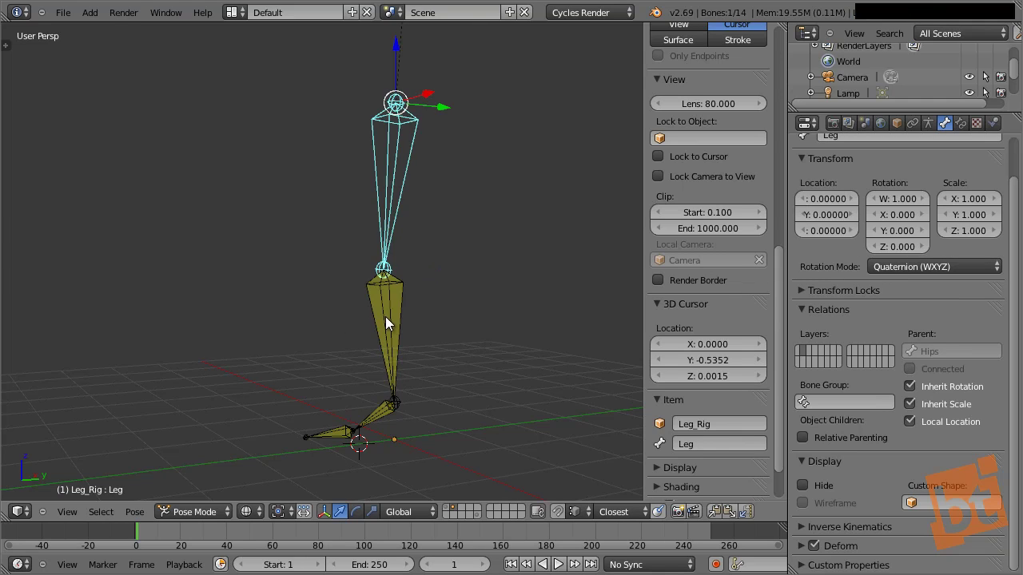
right_click(385, 317)
right_click(391, 218)
right_click(397, 310)
right_click(397, 246)
right_click(397, 337)
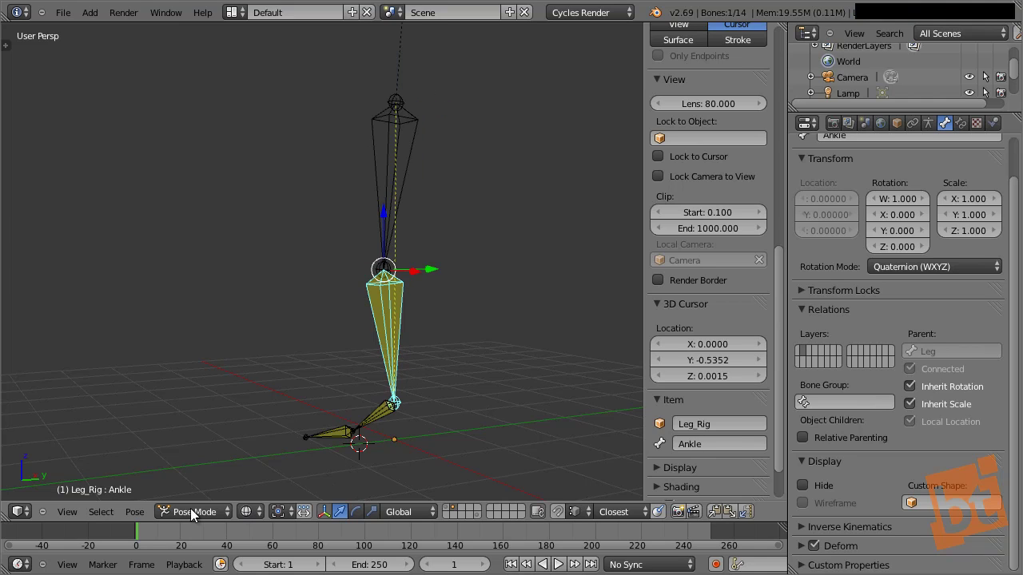
left_click(134, 511)
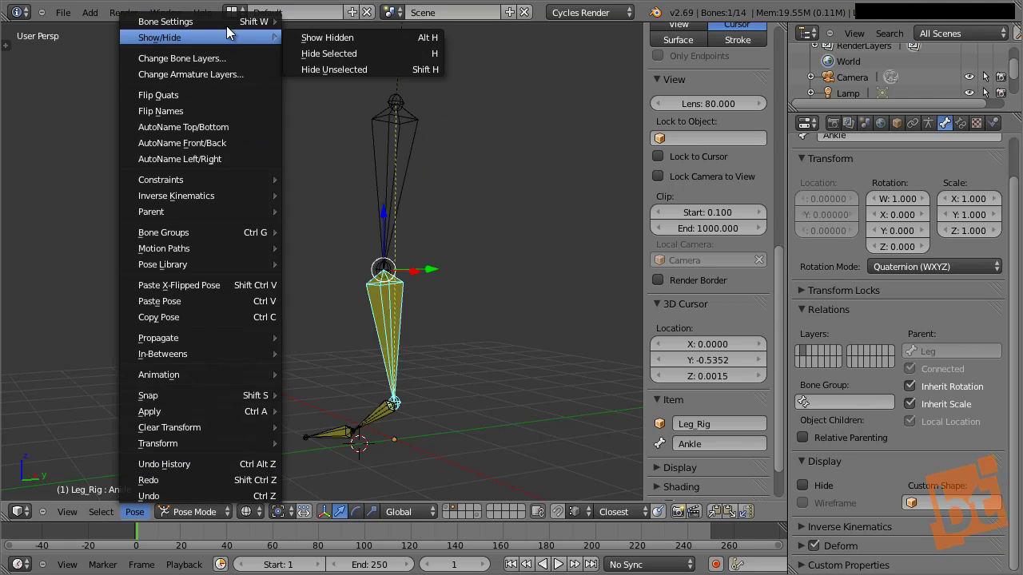
mouse_move(215, 21)
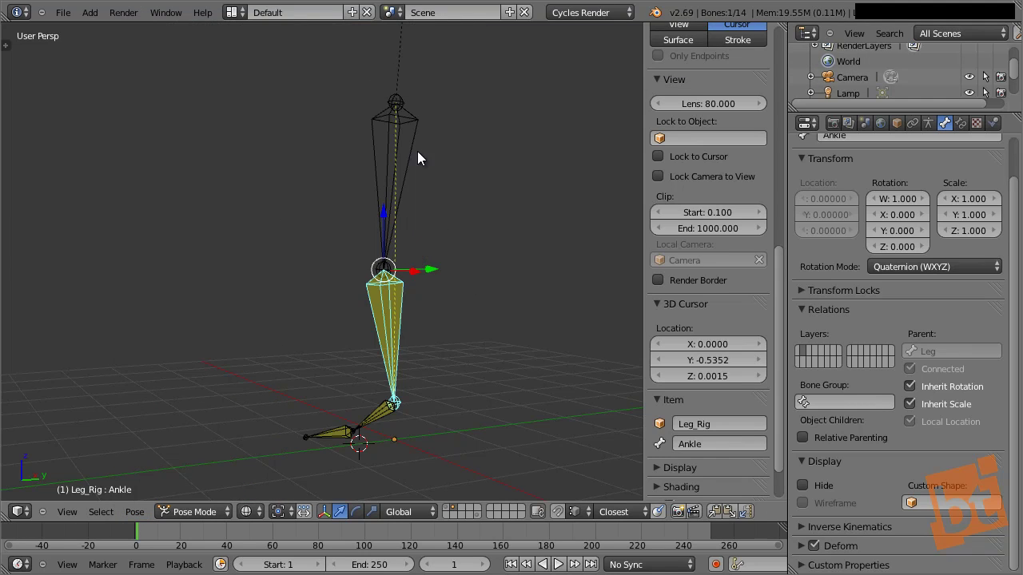
key("alt+w")
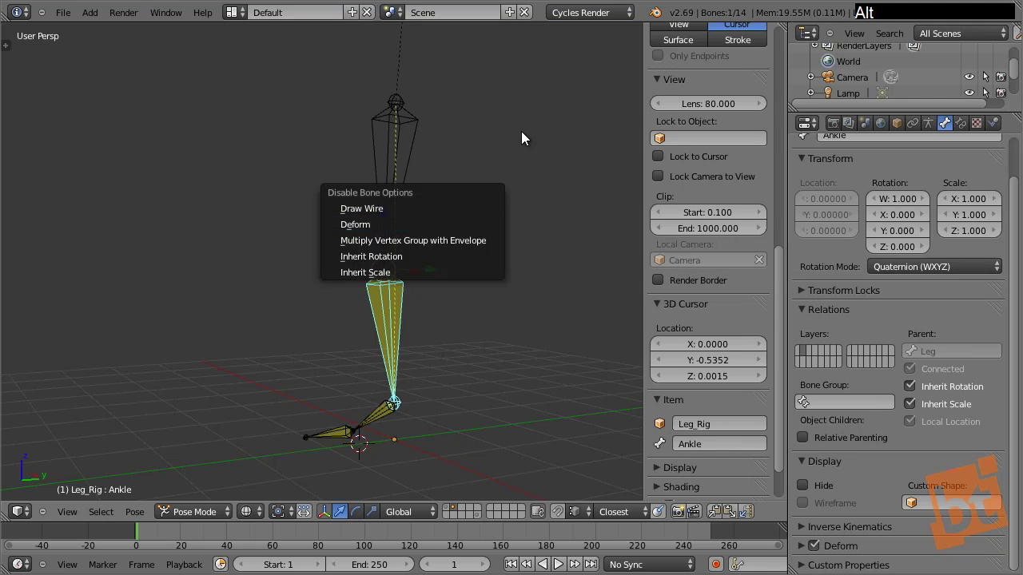
key("shift+w")
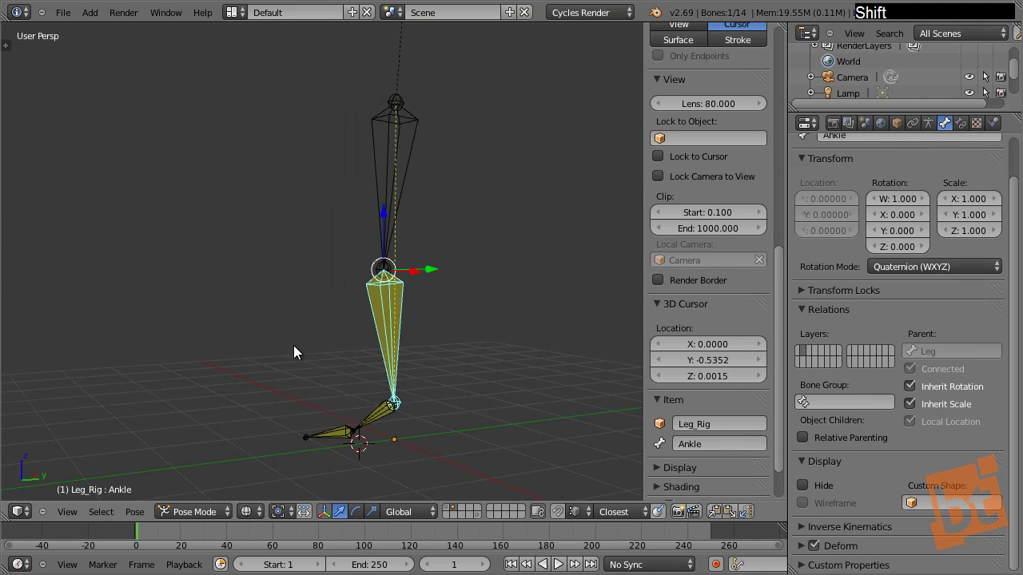
Check the Deform option of the Leg, Foot and Toe bones, and deselect all bones.
right_click(388, 238)
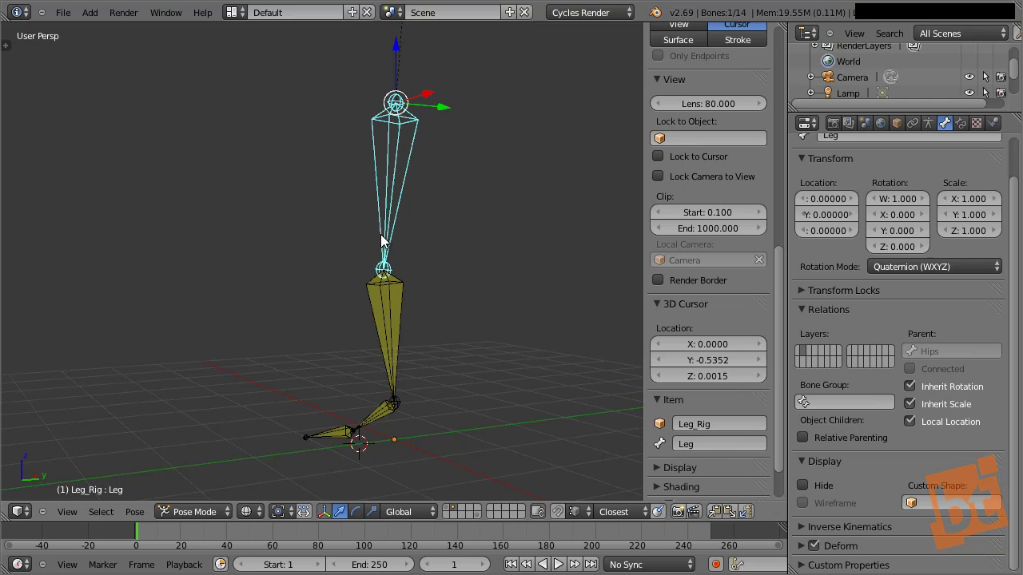
right_click(379, 423)
right_click(345, 438)
key("a")
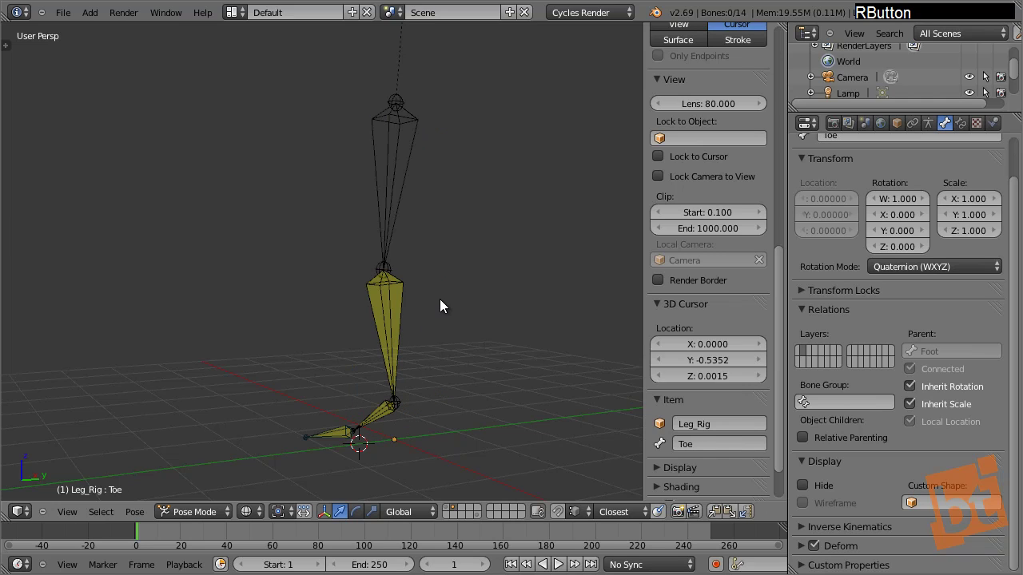
key("ctrl")
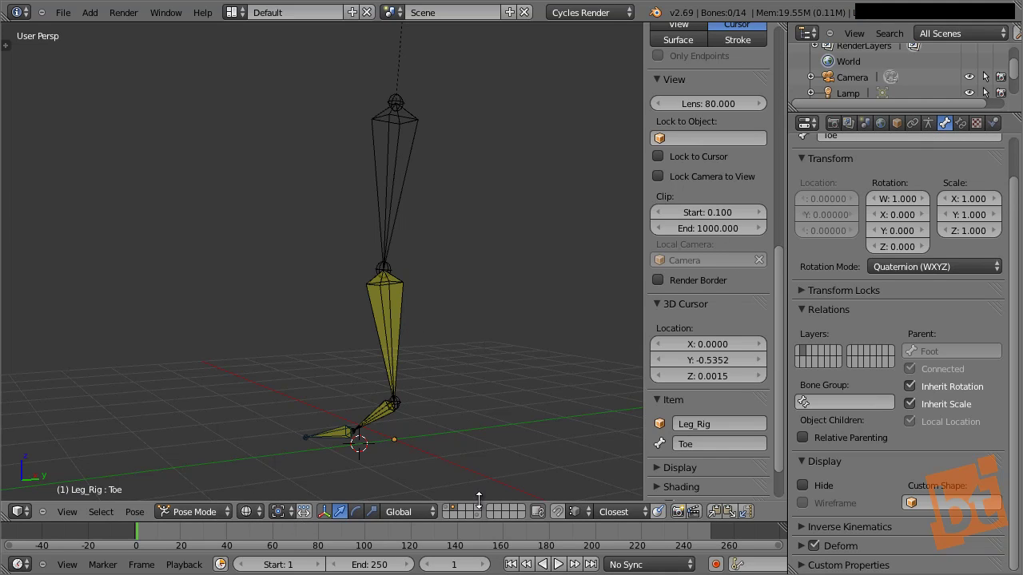
Show the first scene layer with Leg_Model alongside the rig, deselect everything and switch the viewport to solid shading.
left_click(448, 513)
middle_click_drag(389, 364, 394, 332, "shift")
right_click(397, 256)
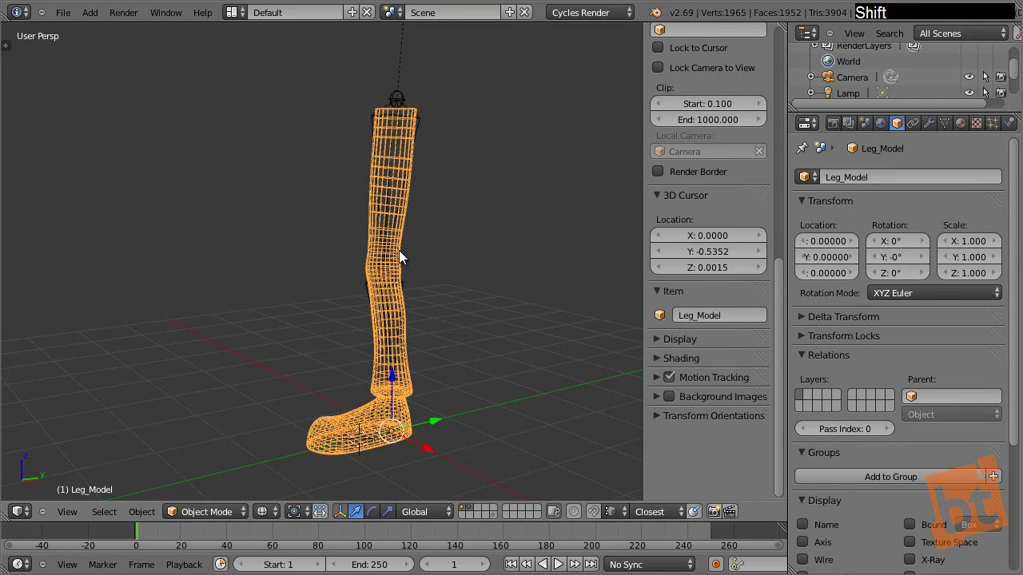
key("a")
key("z")
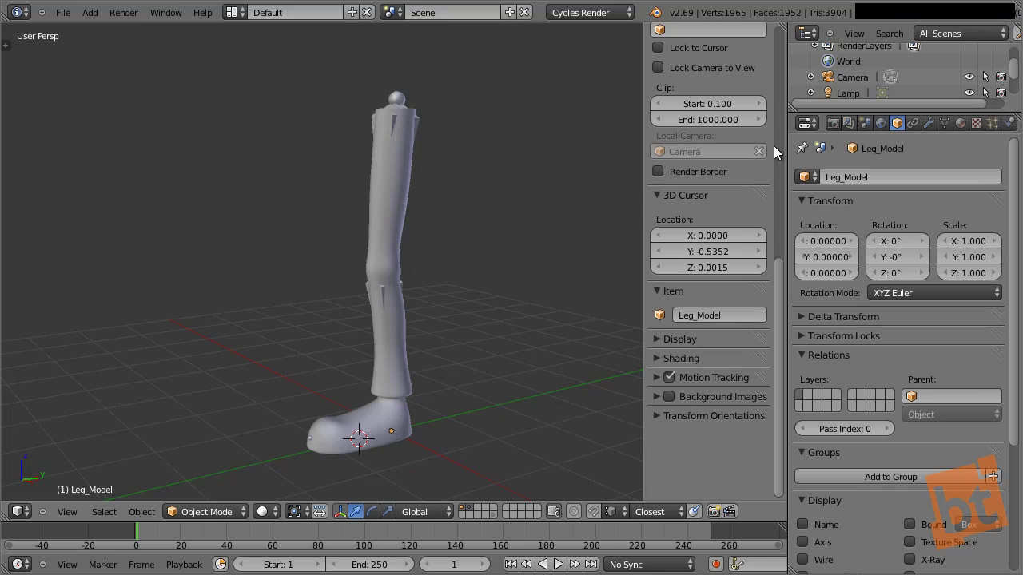
Put Leg_Rig in Pose Mode and enable X-Ray in its object display settings.
right_click(428, 118)
key("ctrl+Tab")
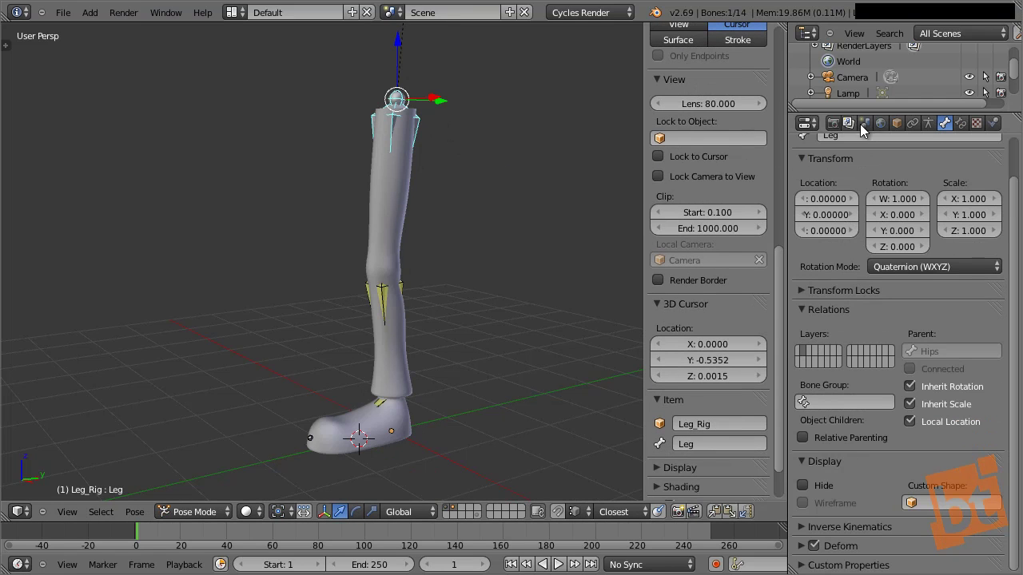
left_click(928, 119)
left_click(898, 123)
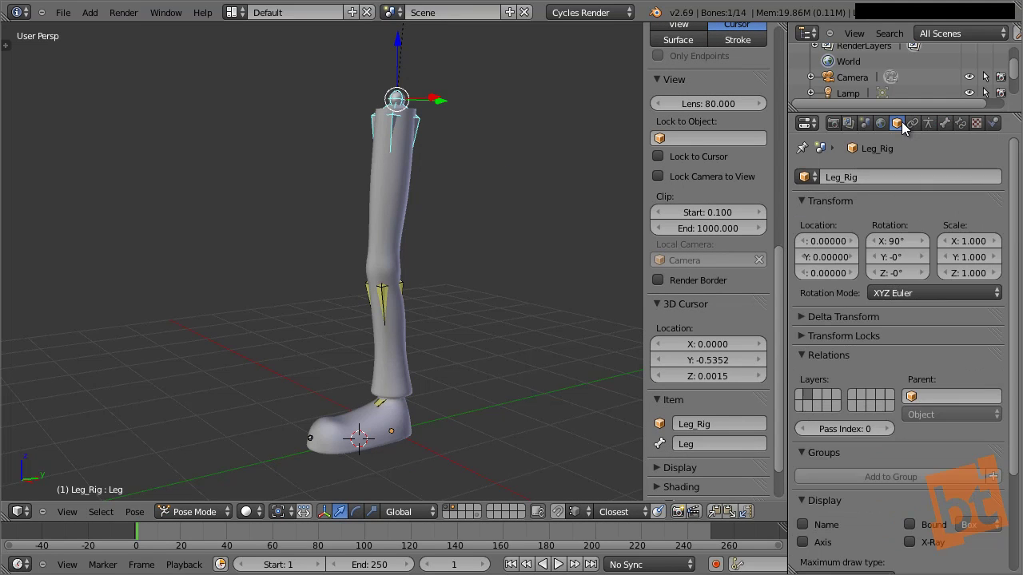
middle_click_drag(894, 436, 906, 464)
left_click(909, 463)
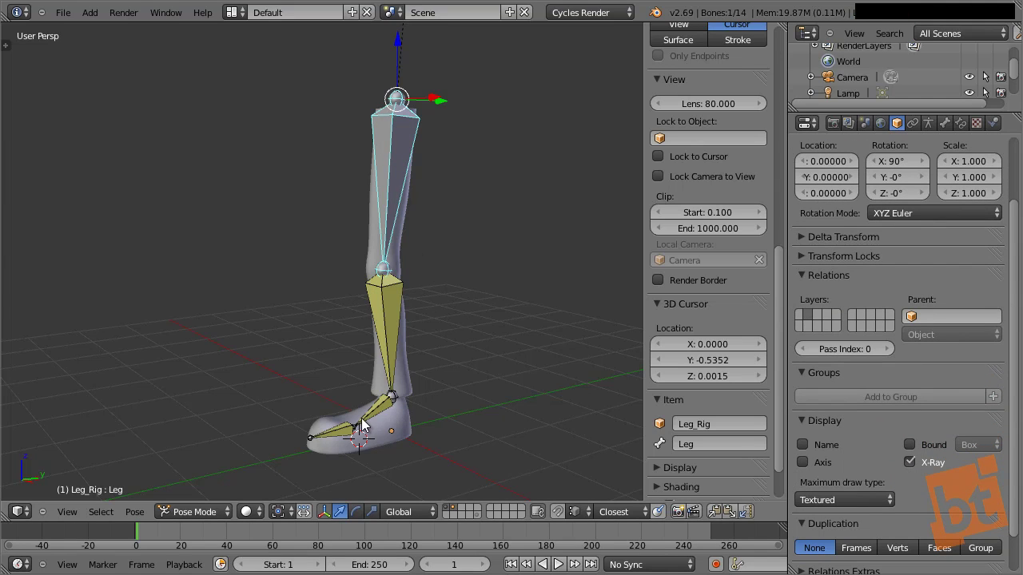
Return Leg_Rig to Pose Mode and set its armature bone display to Stick.
key("ctrl+Tab")
right_click(377, 374)
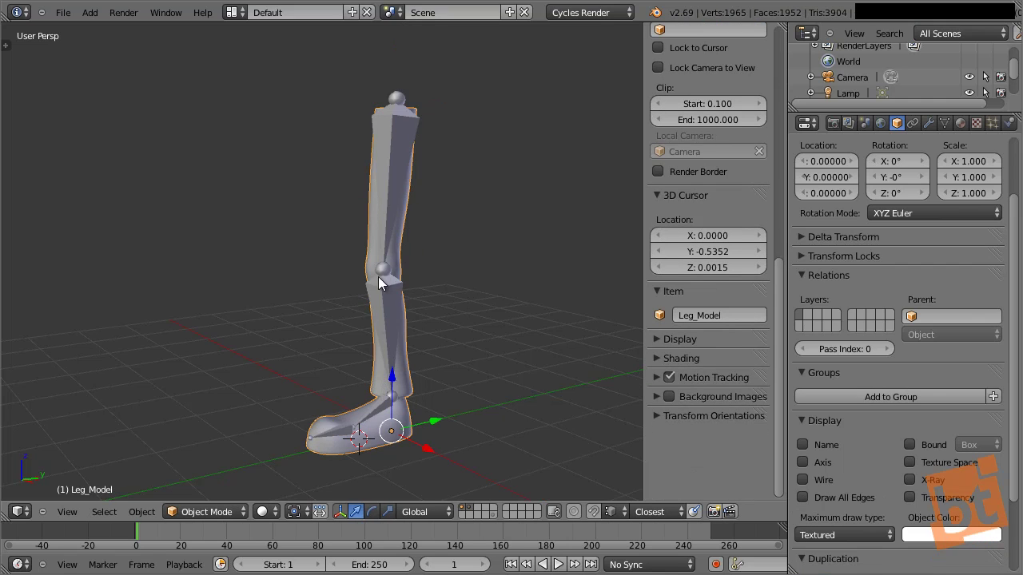
right_click(387, 223)
key("ctrl+Tab")
mouse_move(369, 331)
middle_mouse_down()
mouse_move(584, 331)
mouse_move(354, 349)
mouse_move(381, 336)
middle_mouse_up()
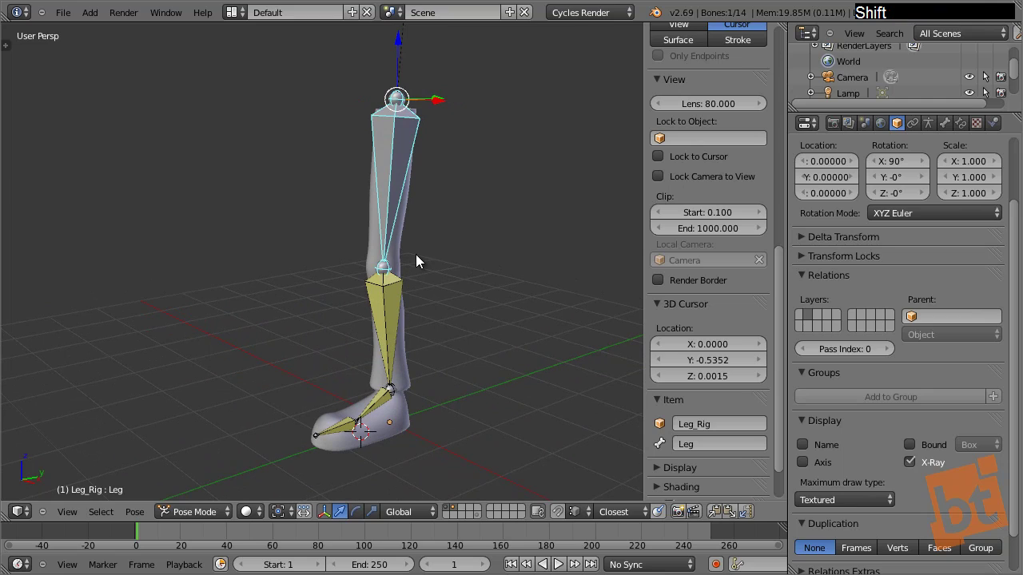
left_click(928, 122)
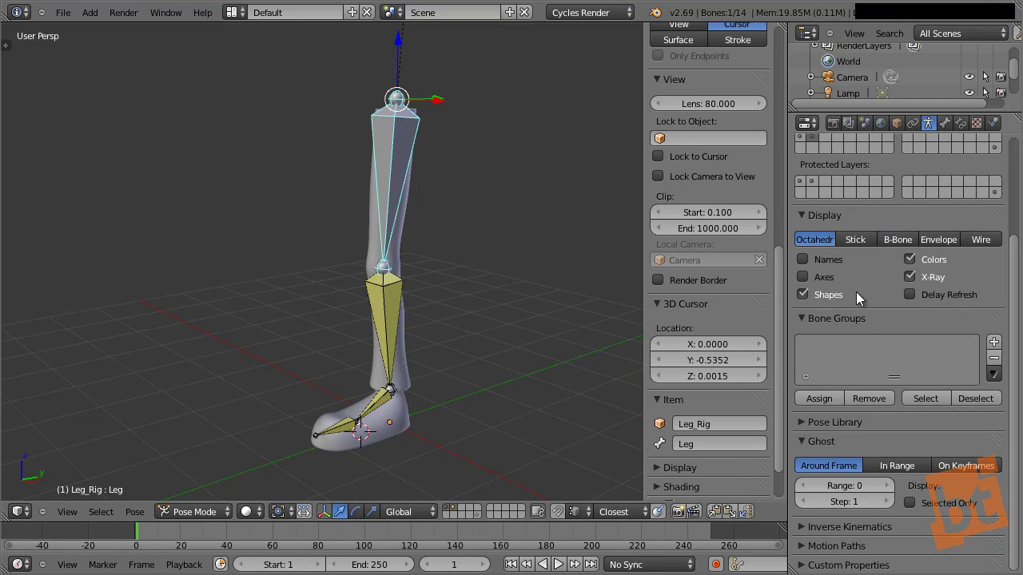
left_click(857, 241)
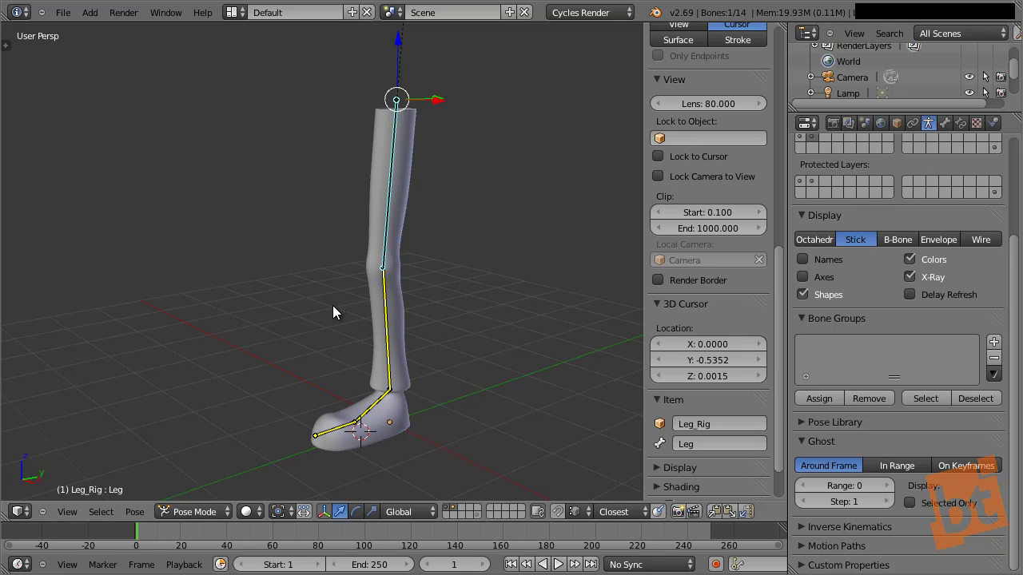
mouse_move(360, 335)
middle_mouse_down()
mouse_move(423, 331)
mouse_move(354, 331)
mouse_move(369, 320)
middle_mouse_up()
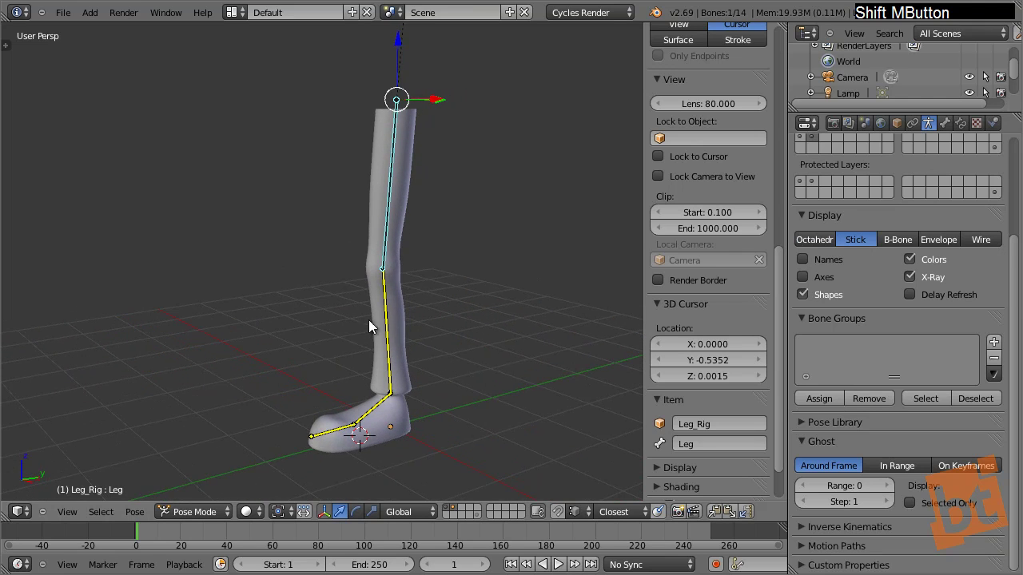
In Object Mode, parent Leg_Model to Leg_Rig using Armature Deform With Automatic Weights.
key("ctrl+Tab")
key("ctrl+Tab")
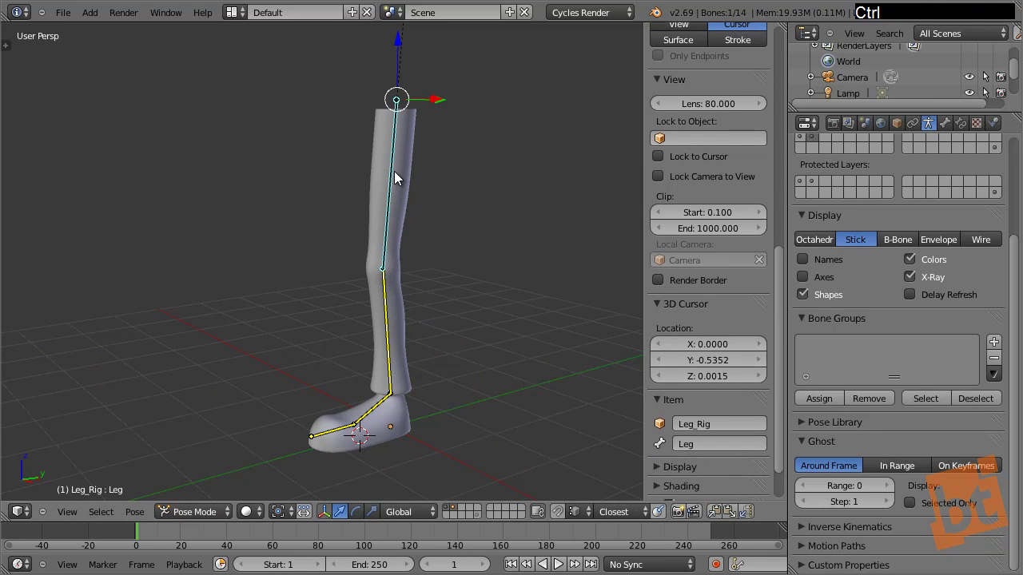
key("ctrl+Tab")
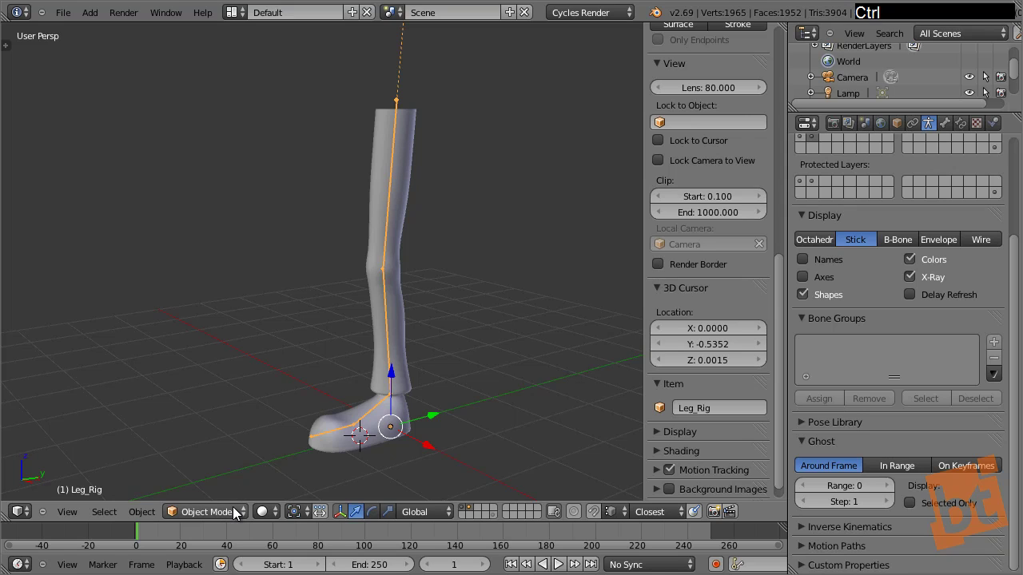
key("ctrl+Tab")
key("ctrl+Tab")
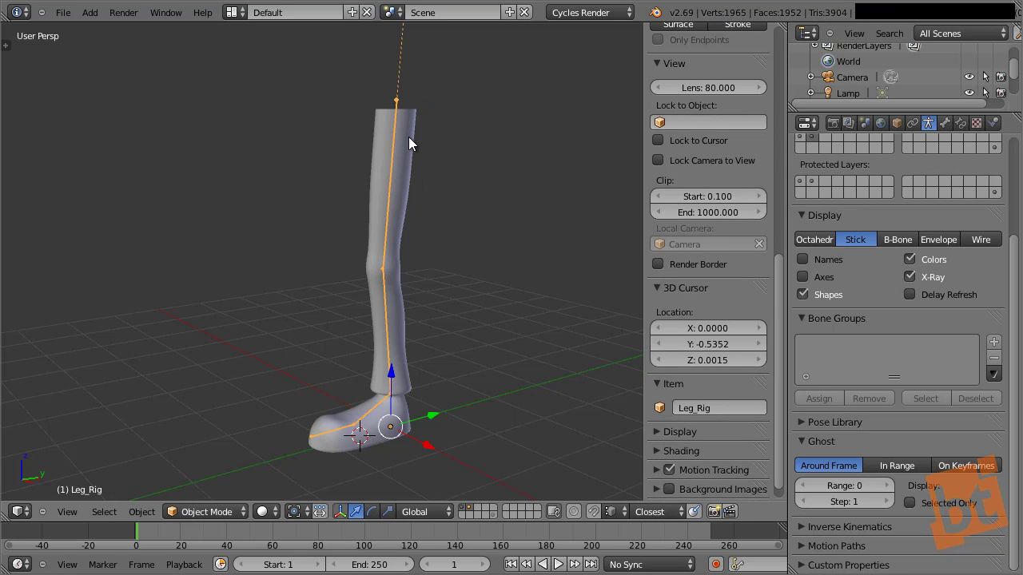
right_click(410, 138)
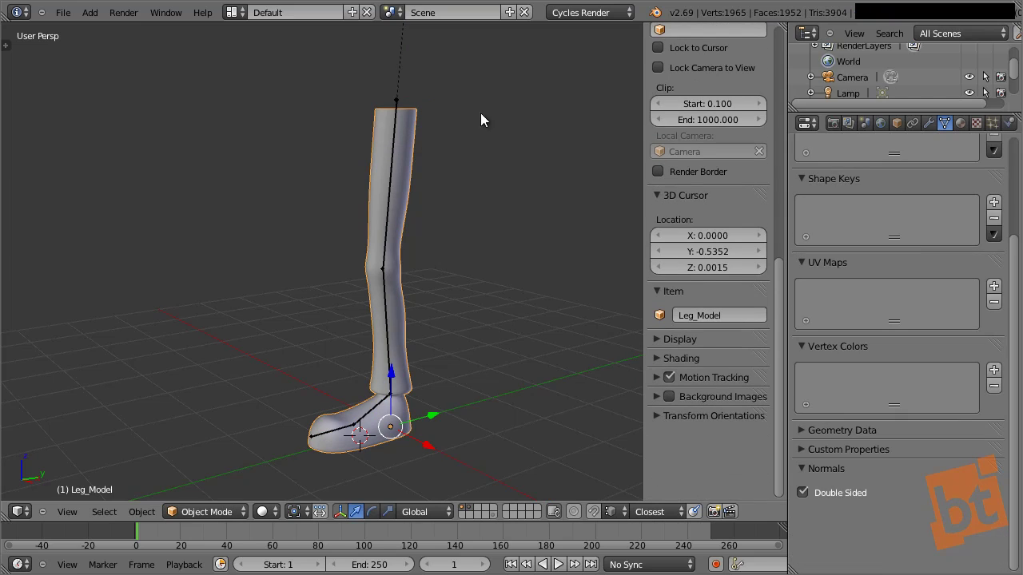
right_click(397, 98, "shift")
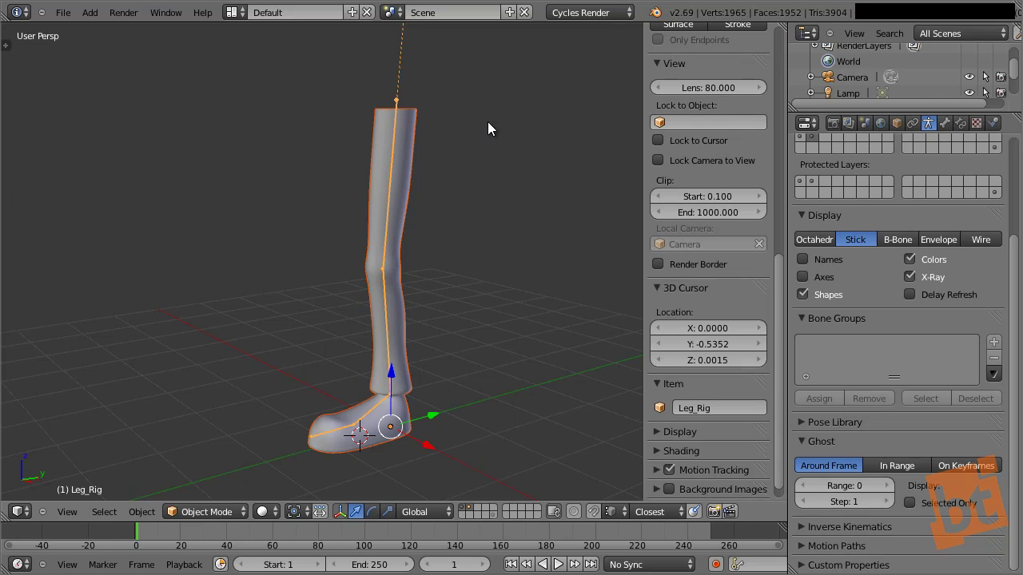
key("ctrl+p")
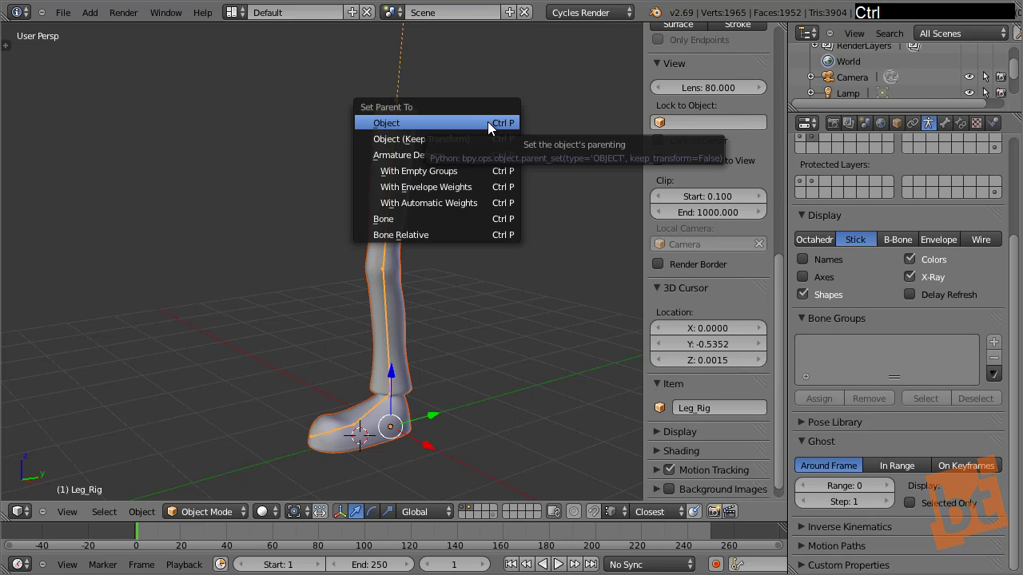
left_click(430, 203)
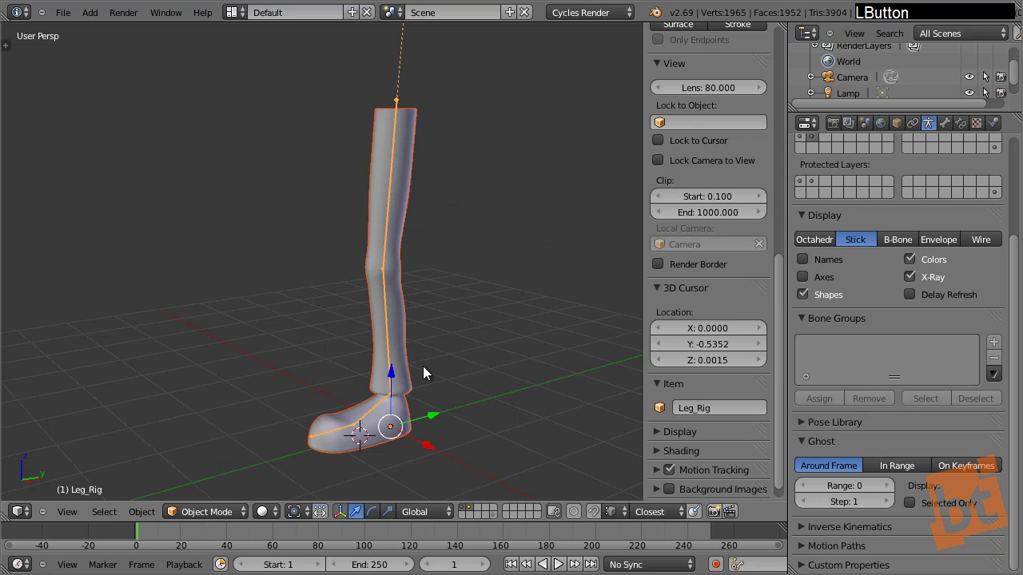
Show only the armature's first bone layer and put Leg_Rig in Pose Mode.
right_click(372, 416)
right_click(374, 414)
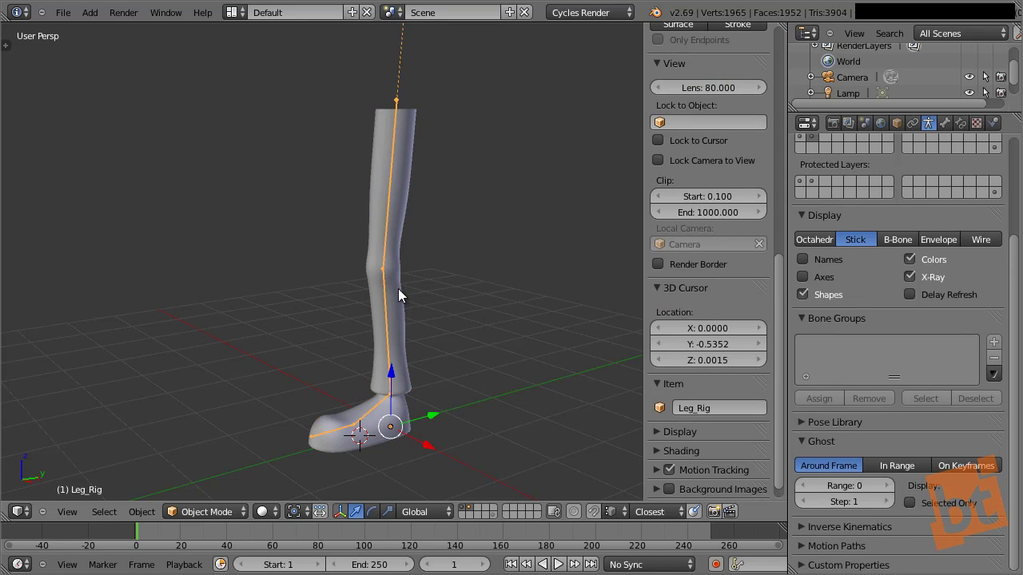
scroll(852, 166, "up", 5)
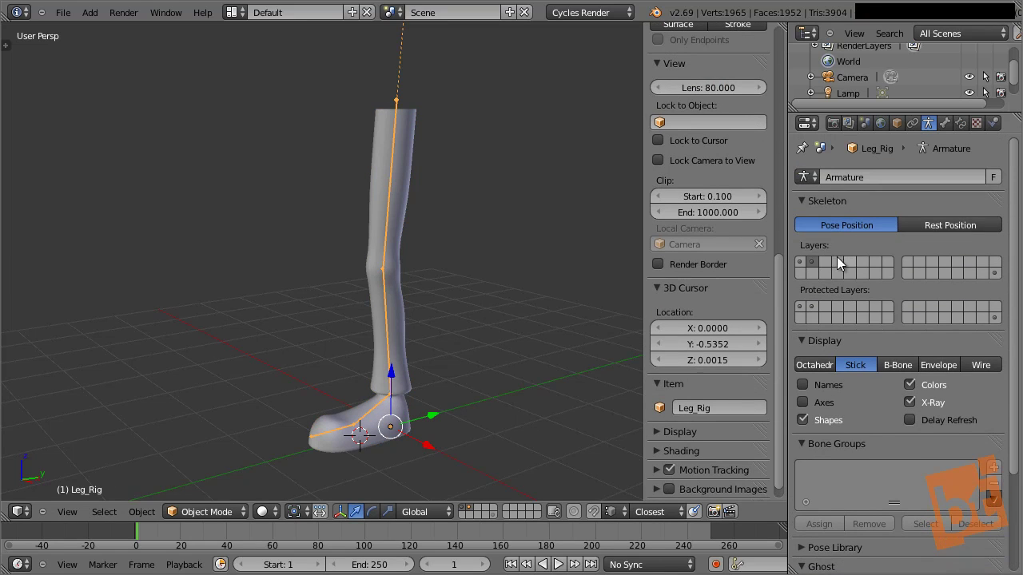
left_click(799, 263)
right_click(395, 428)
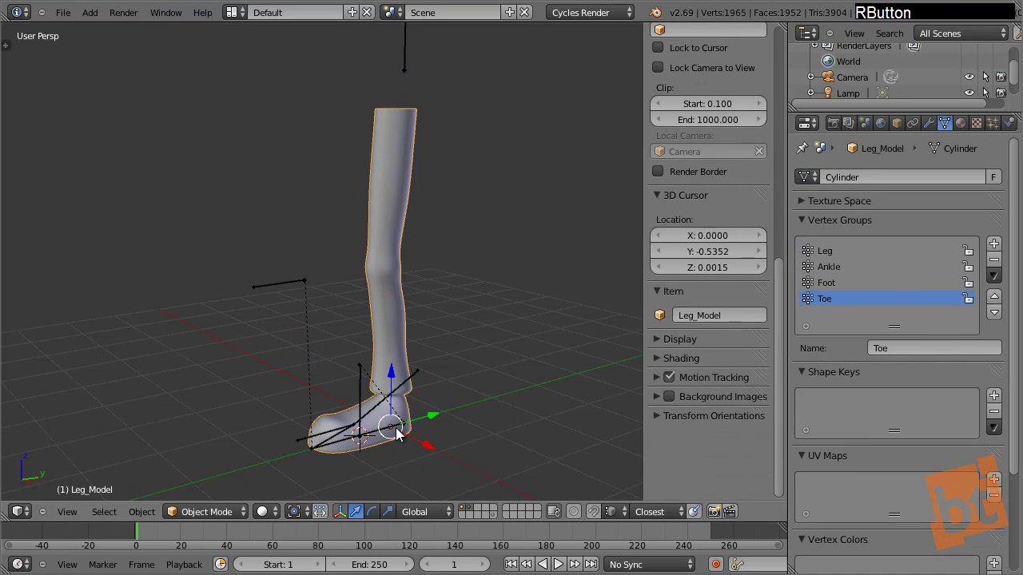
right_click(396, 427)
key("ctrl+Tab")
Test the mesh deformation by lifting Heel_Roll along Z and rotating Foot.001 about X, cancelling both transforms.
right_click(403, 430)
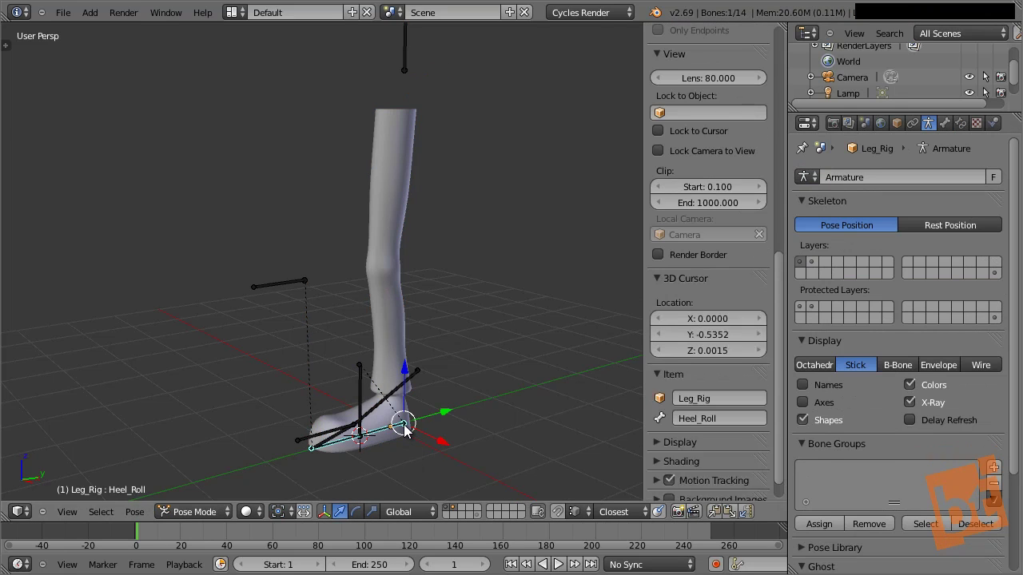
key("g")
key("z")
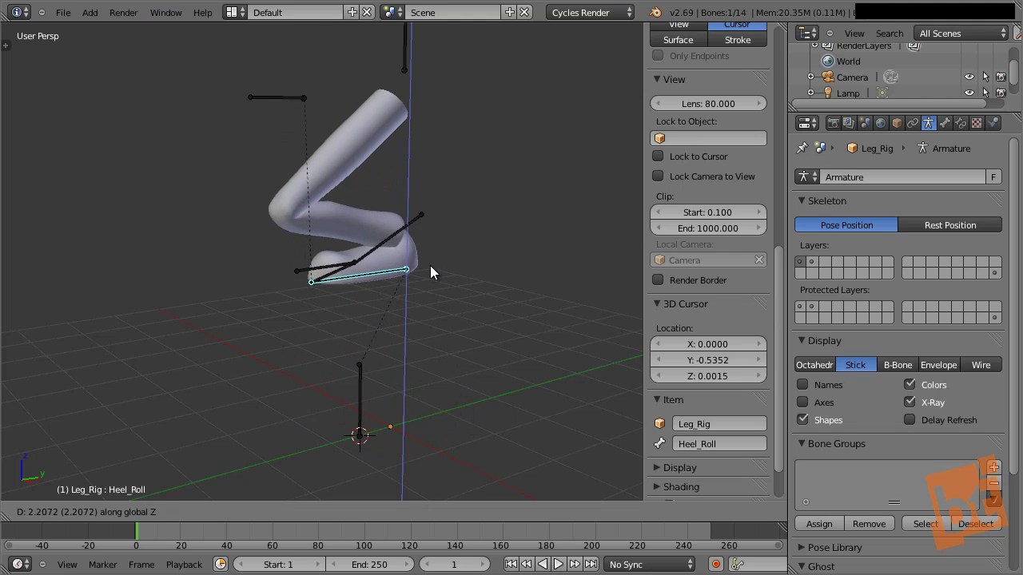
key("Escape")
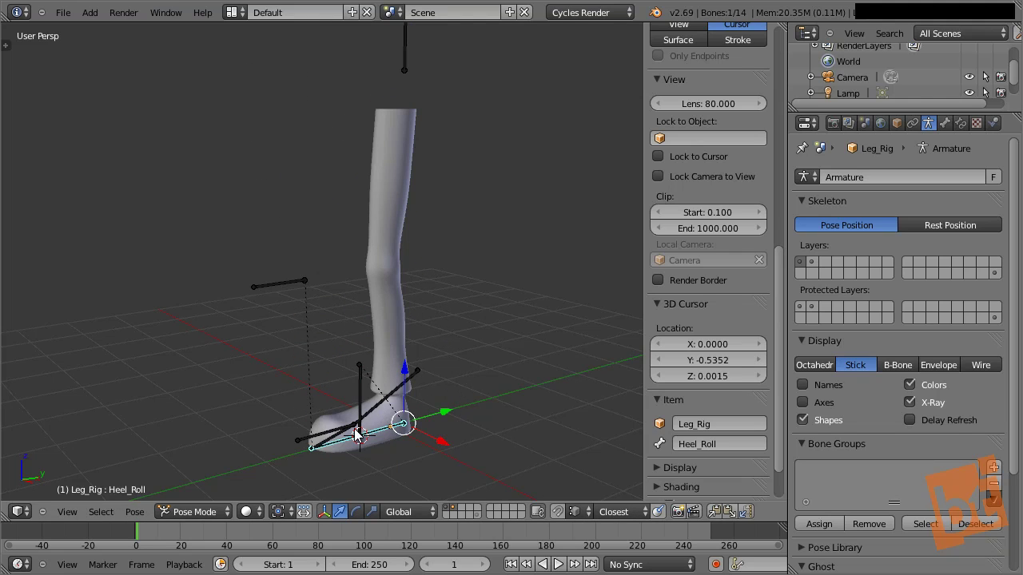
right_click(323, 435)
key("r")
key("x")
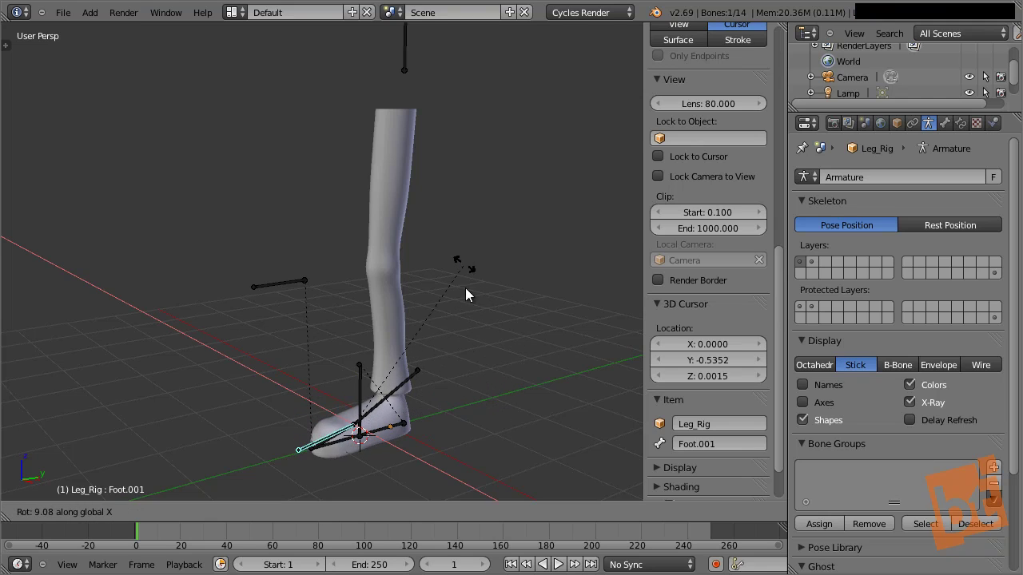
key("Escape")
Test the mesh deformation by rotating Foot_Roll about X and raising Heel_Roll along Z, cancelling each transform.
right_click(427, 374)
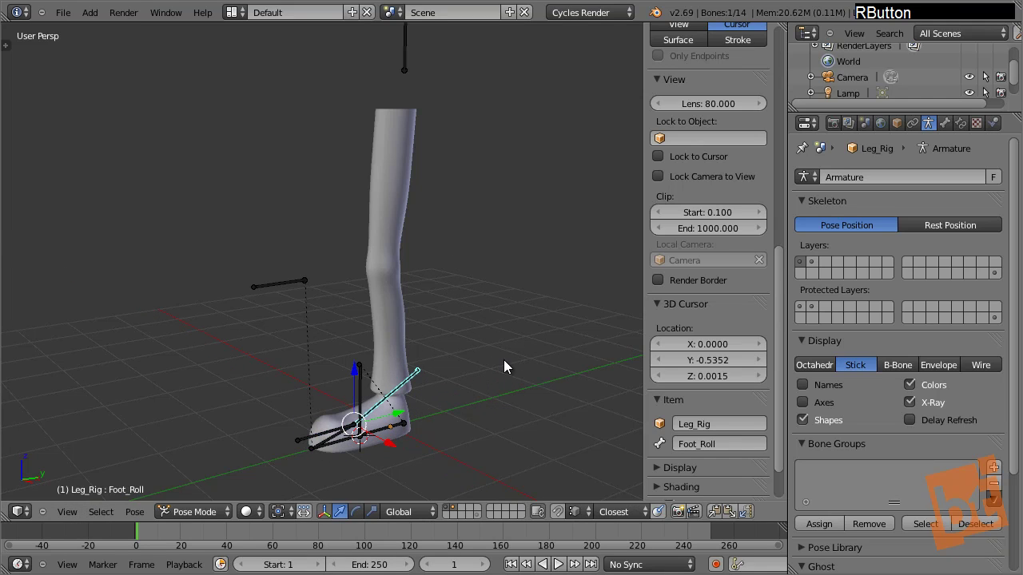
key("r")
key("x")
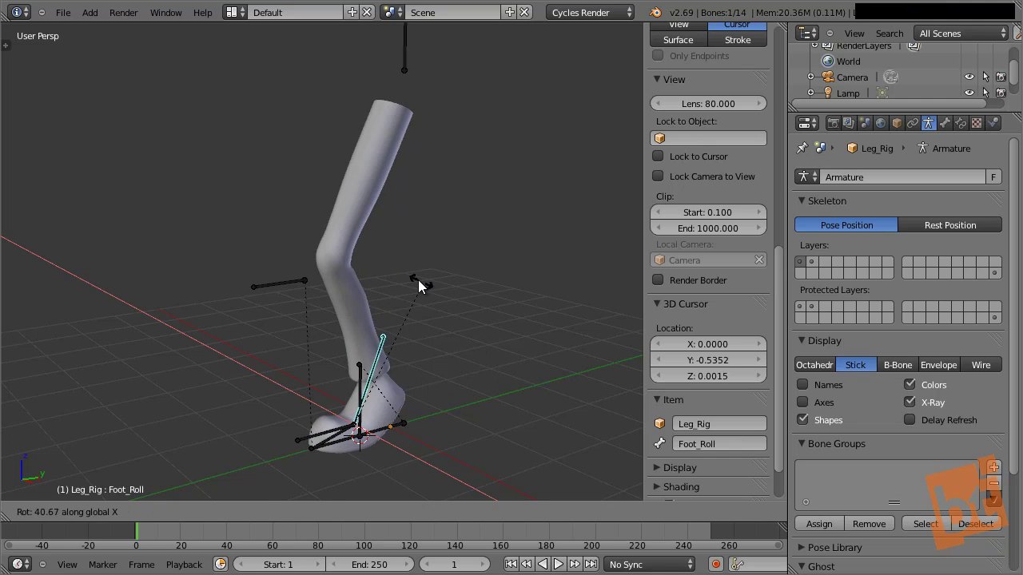
key("Escape")
middle_click_drag(418, 280, 415, 427)
right_click(410, 431)
key("g")
key("z")
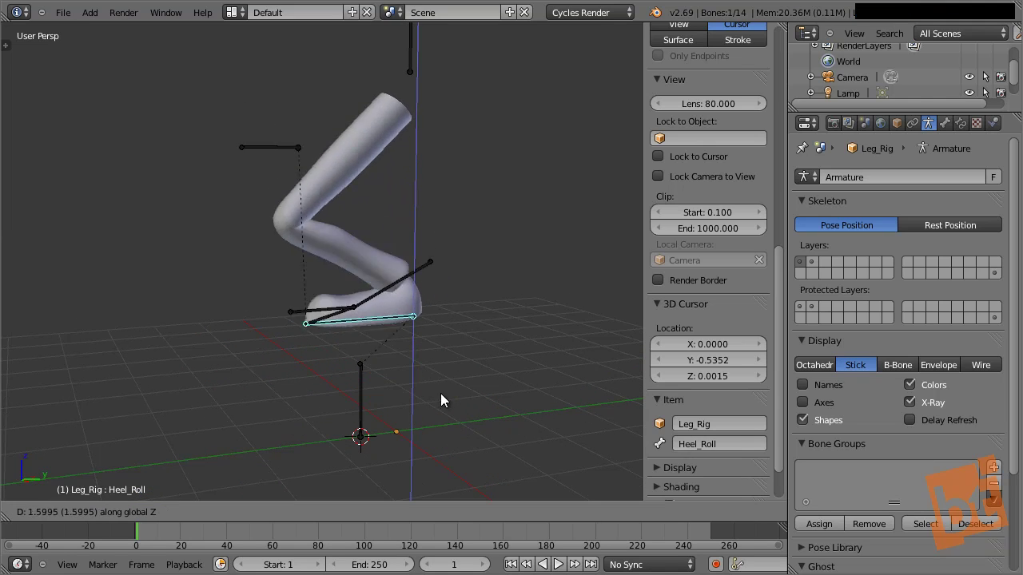
key("Escape")
Test the knee and foot bending by lowering Hips along Z and rotating Foot_Roll about X, cancelling both transforms.
right_click(410, 64)
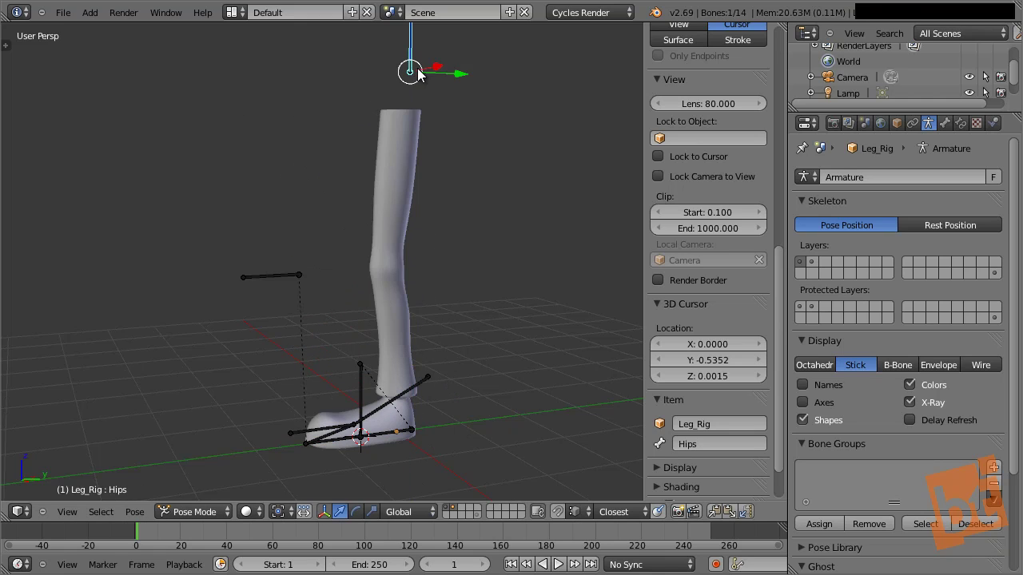
key("g")
key("z")
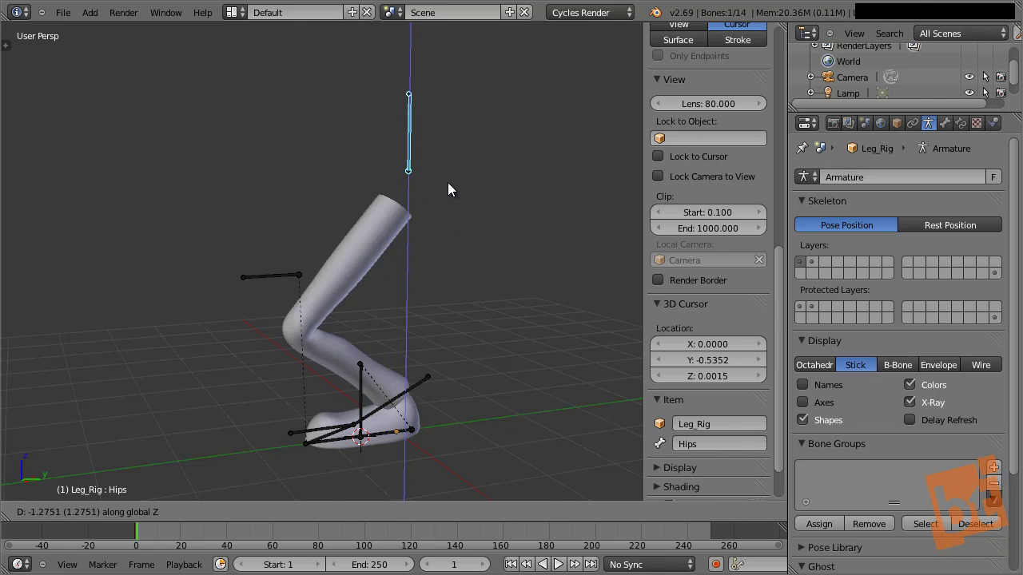
key("Escape")
middle_click_drag(449, 334, 410, 279)
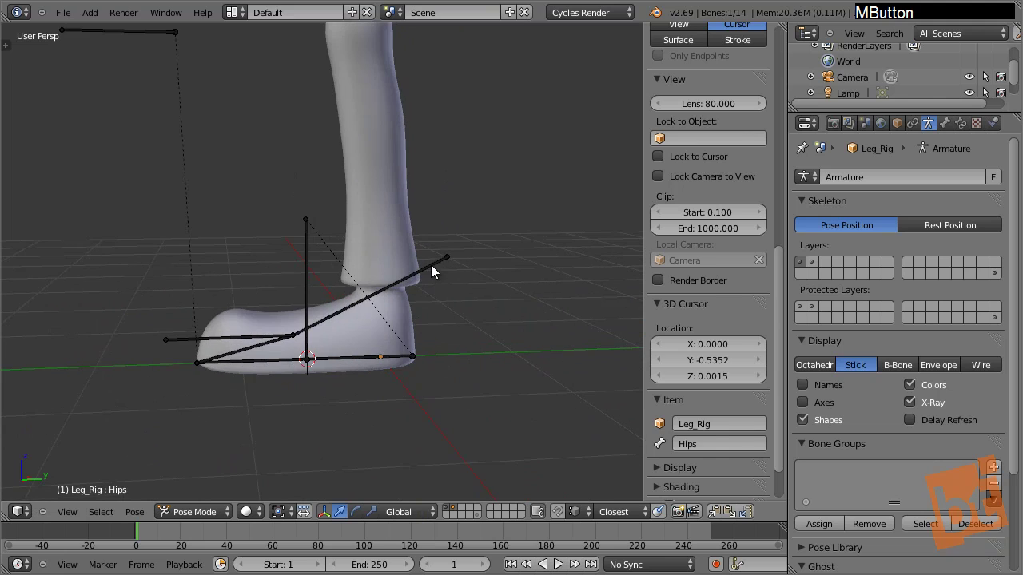
right_click(430, 264)
key("r")
key("x")
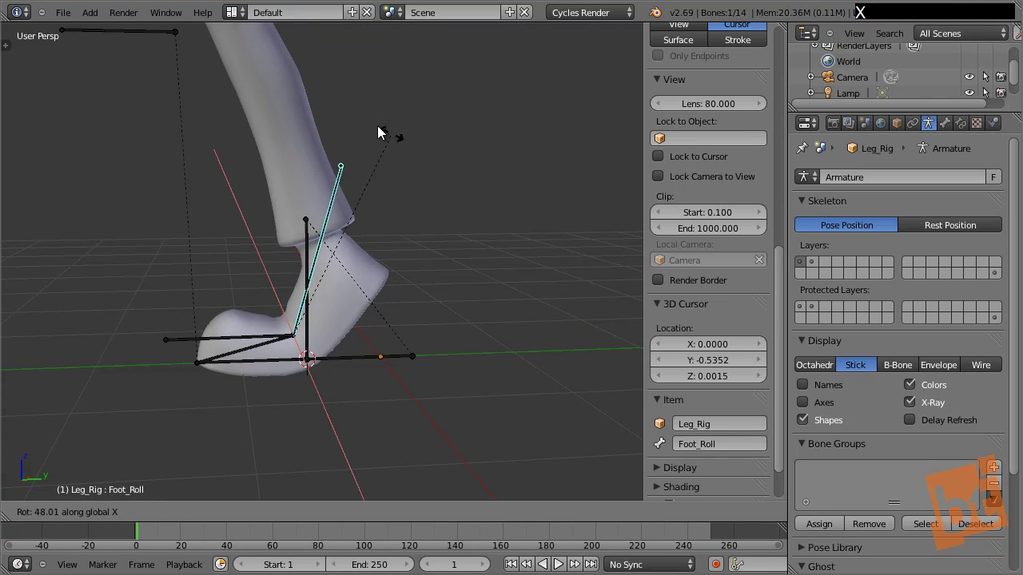
right_click(418, 298)
Show only the armature's second bone layer, which holds the deforming leg bones.
middle_click_drag(418, 298, 427, 270)
scroll(427, 270, "down", 3)
left_click(809, 263)
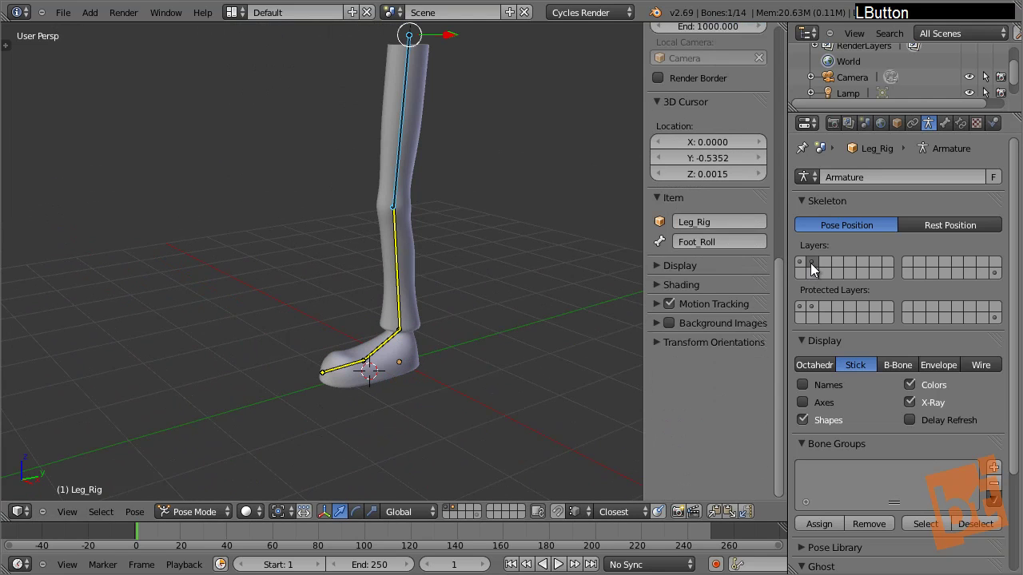
Alternate the selection between Leg_Rig's Leg bone and Leg_Model, finishing with Leg_Model selected.
right_click(410, 181)
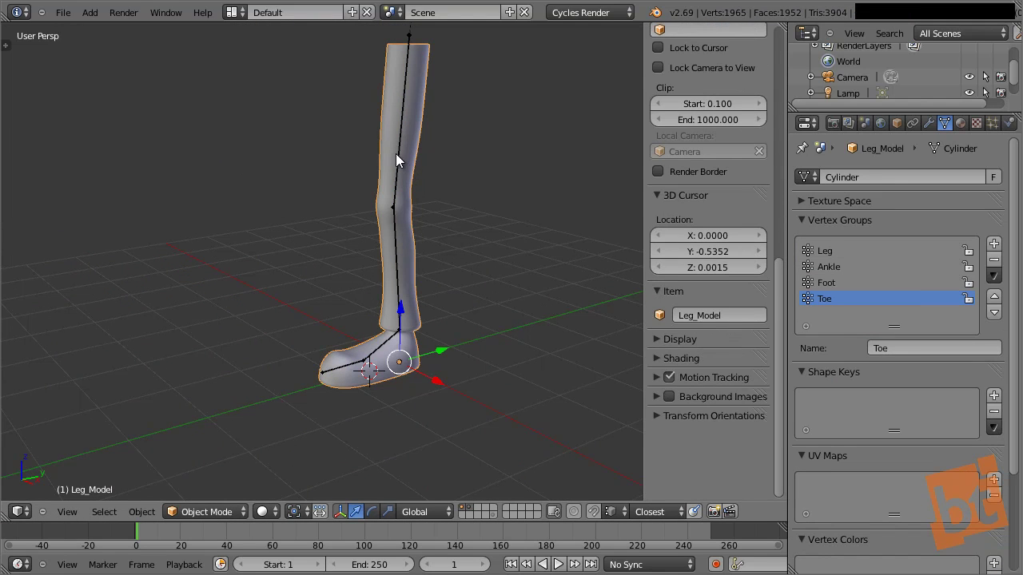
right_click(396, 153)
right_click(396, 259)
right_click(397, 151)
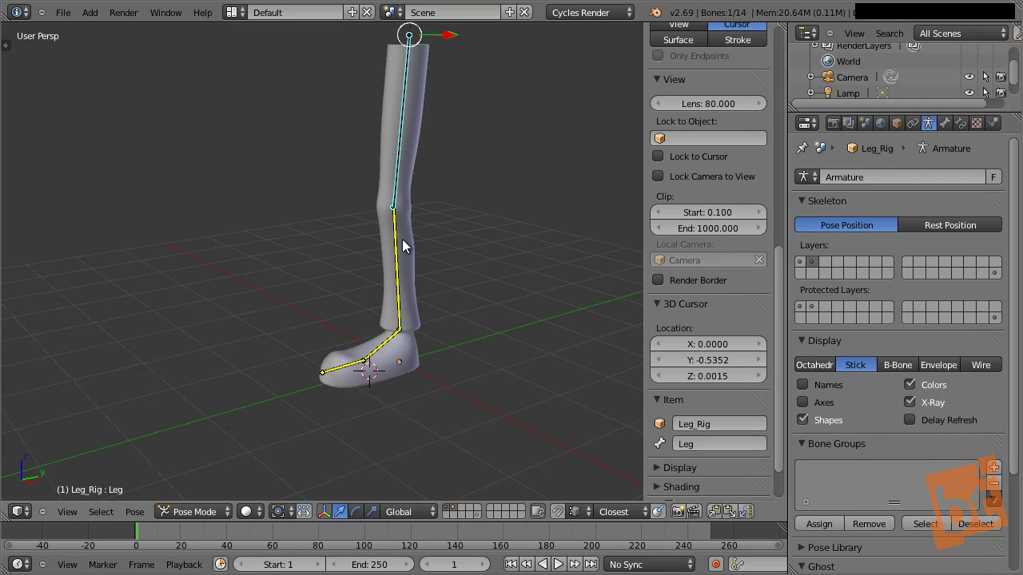
right_click(418, 151)
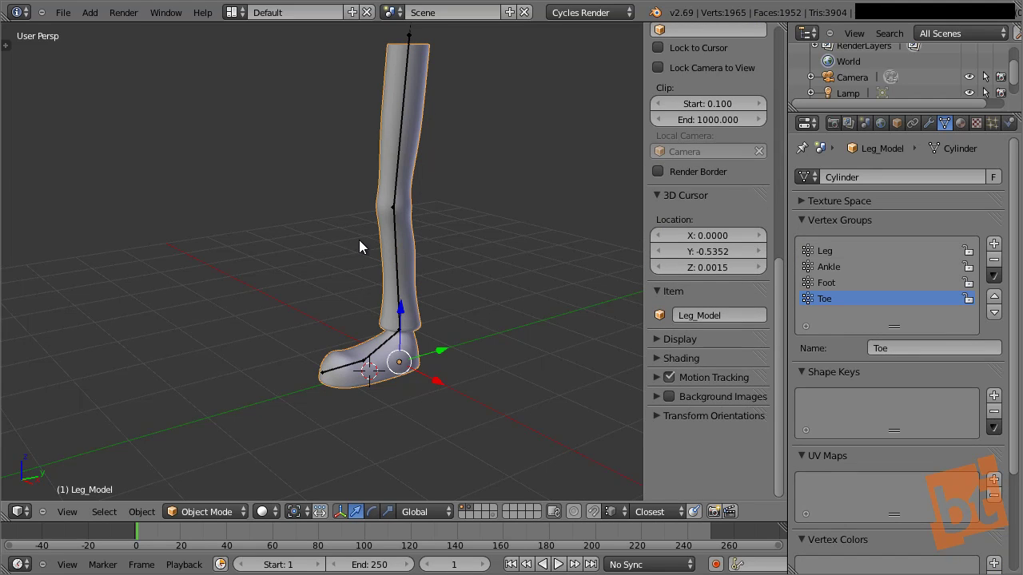
Move Leg_Model's Armature modifier above its Subsurf modifier in the stack and collapse the Subsurf settings.
left_click(930, 124)
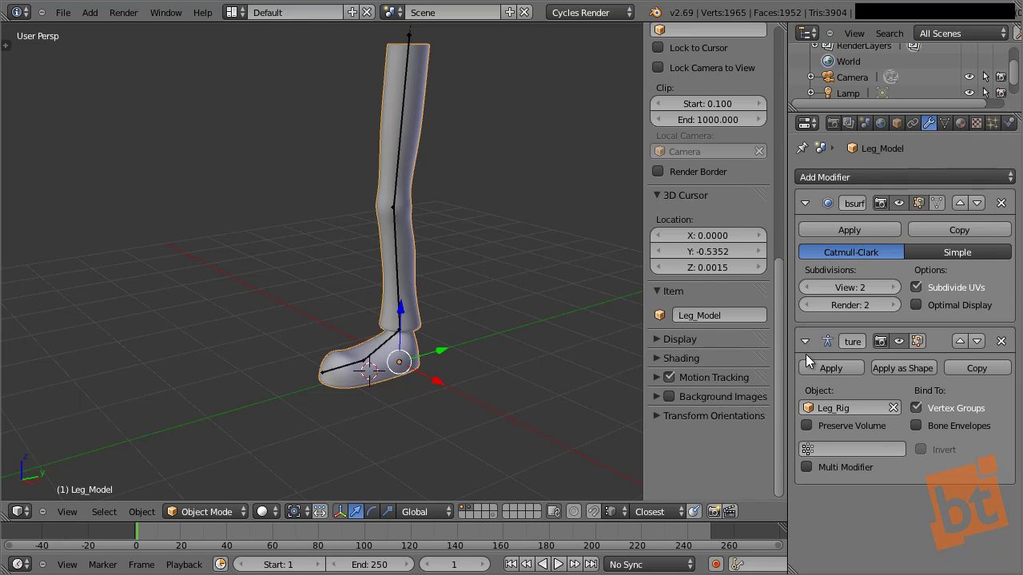
left_click(961, 341)
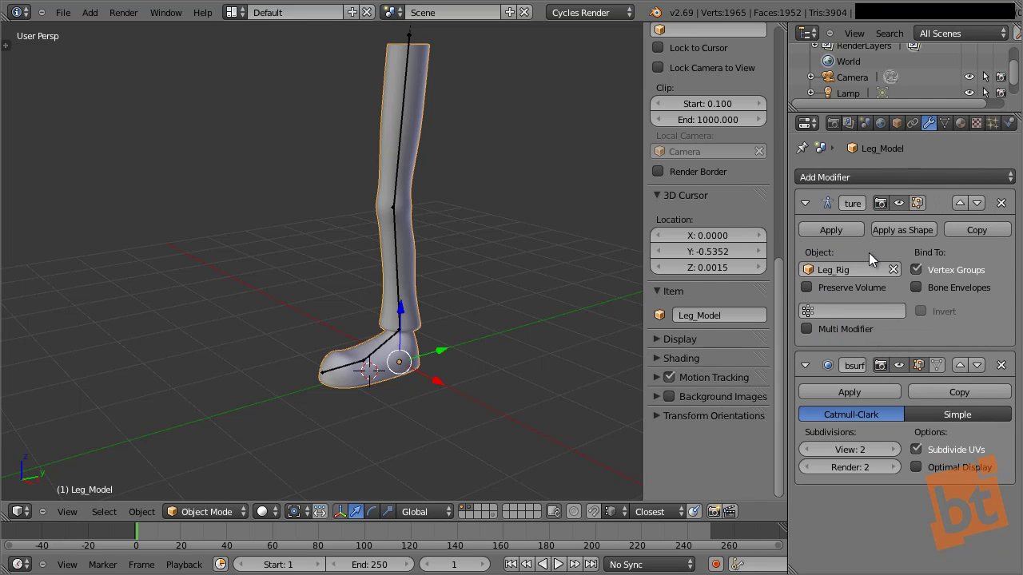
left_click(805, 365)
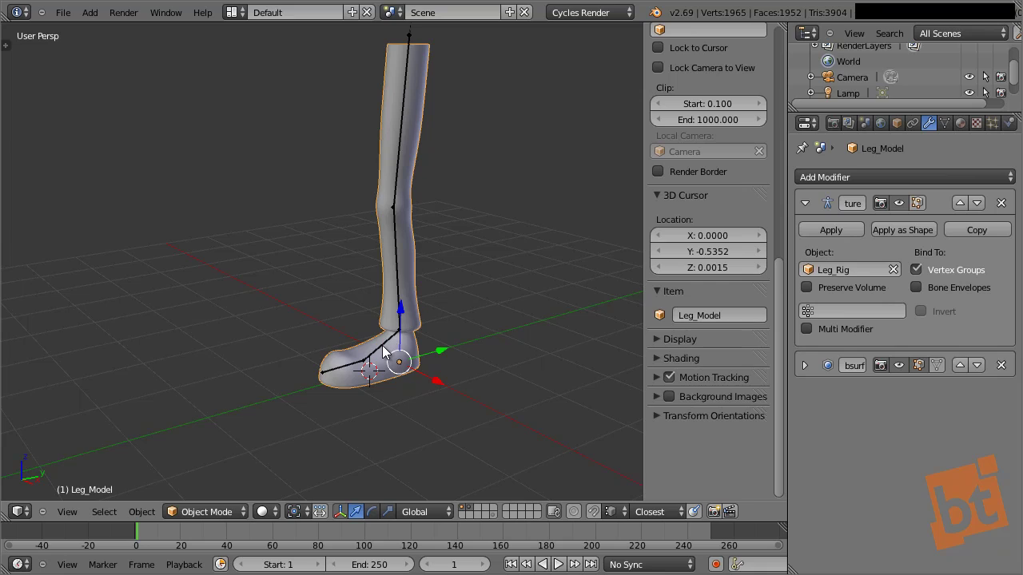
Switch Leg_Model to Weight Paint mode and try a brush stroke on the shin, undoing it.
left_click(222, 510)
key("ctrl")
key("ctrl+Tab")
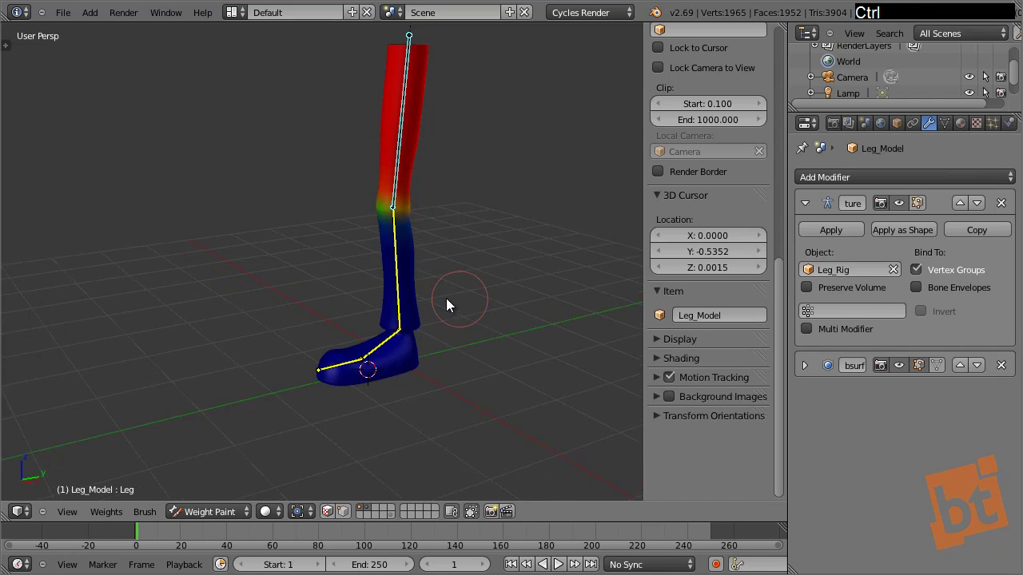
middle_click_drag(446, 298, 424, 323)
scroll(409, 261, "up", 2)
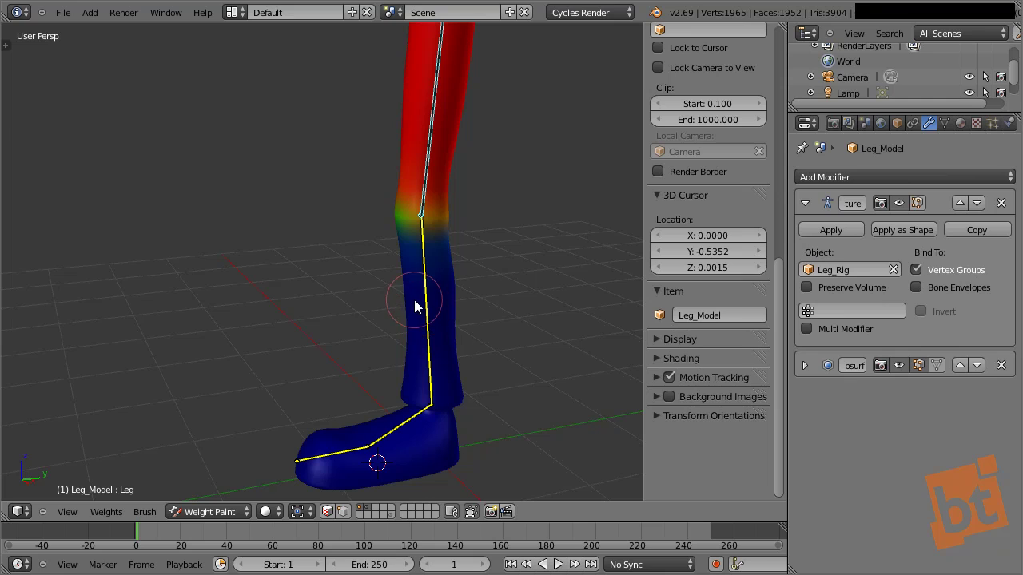
left_click_drag(414, 300, 424, 307)
key("ctrl+z")
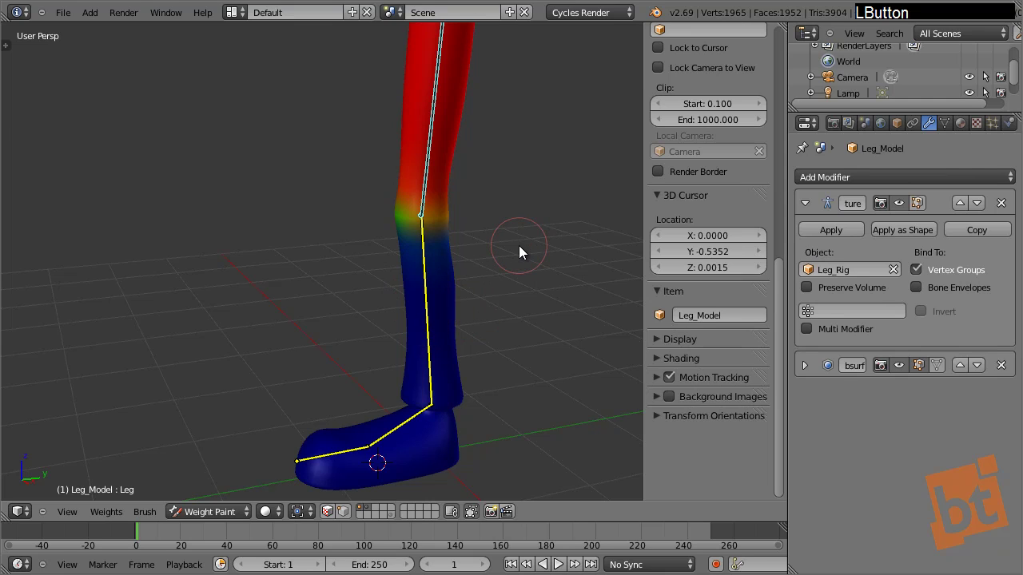
Examine the weights of the Leg, Ankle, Foot and Toe bones on Leg_Model by selecting each bone in turn.
right_click(428, 325)
right_click(423, 191)
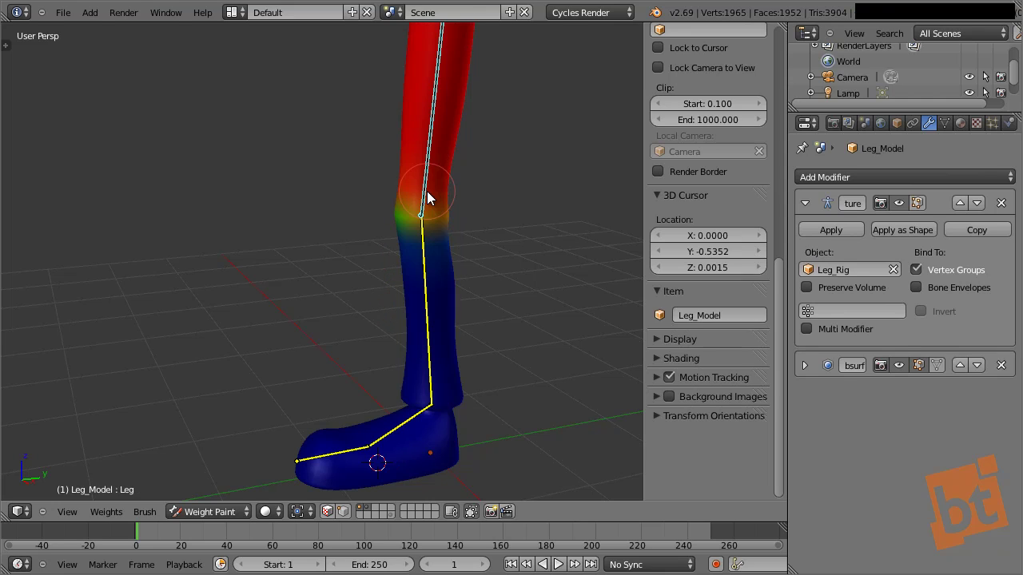
right_click(430, 328)
right_click(404, 427)
right_click(342, 451)
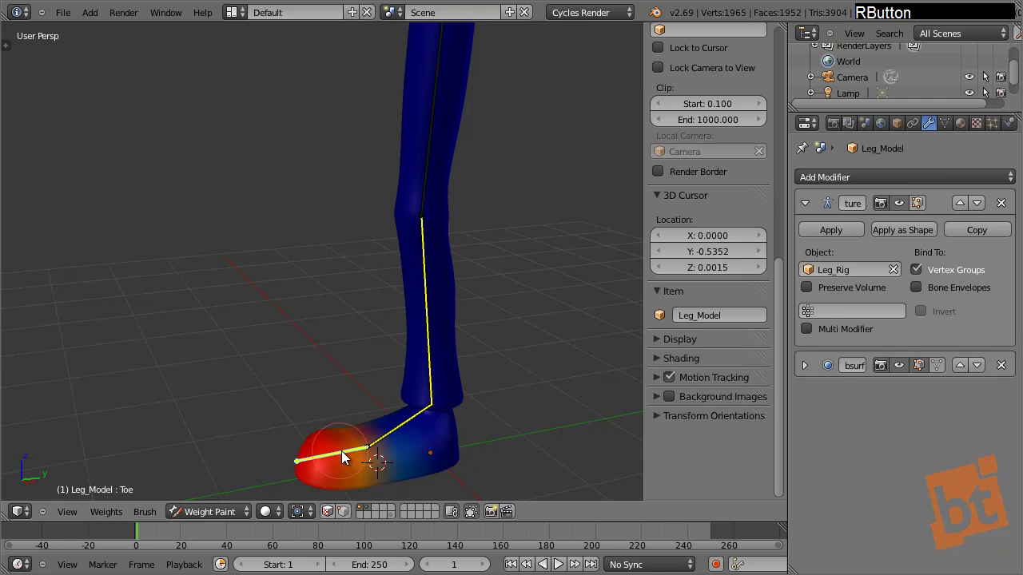
right_click(384, 445)
right_click(429, 349)
right_click(426, 196)
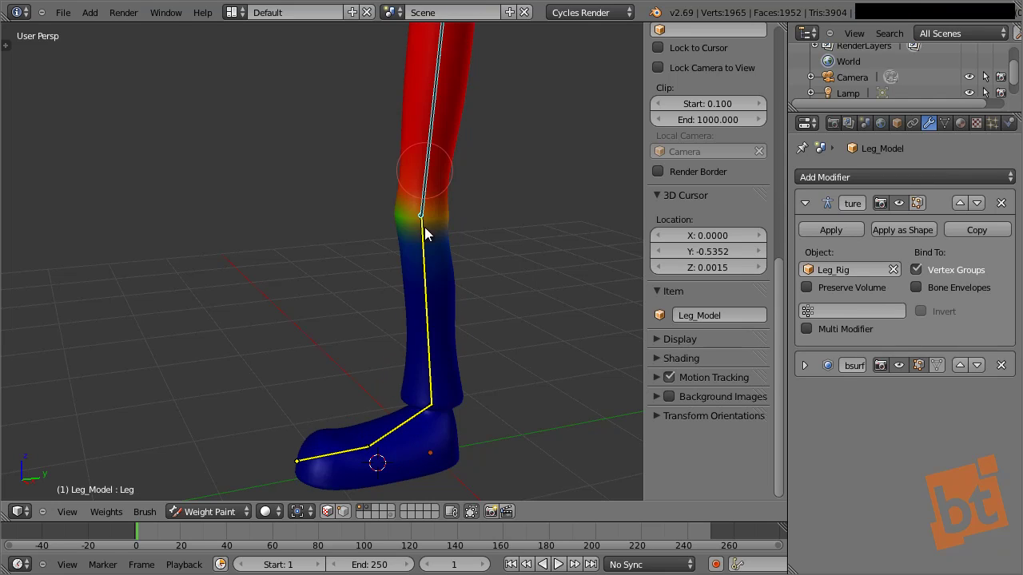
right_click(427, 318)
right_click(407, 424)
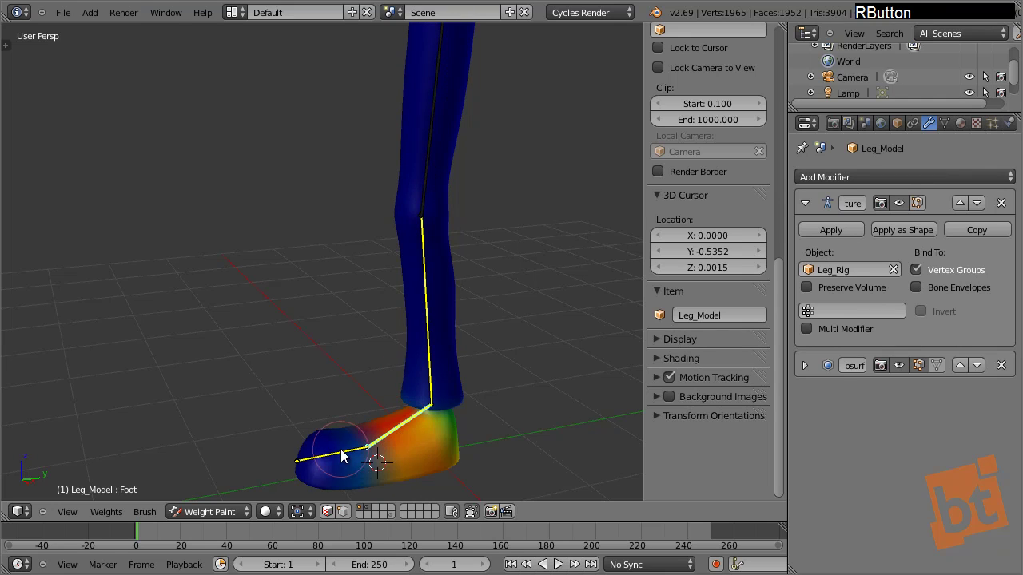
right_click(344, 458)
right_click(402, 422)
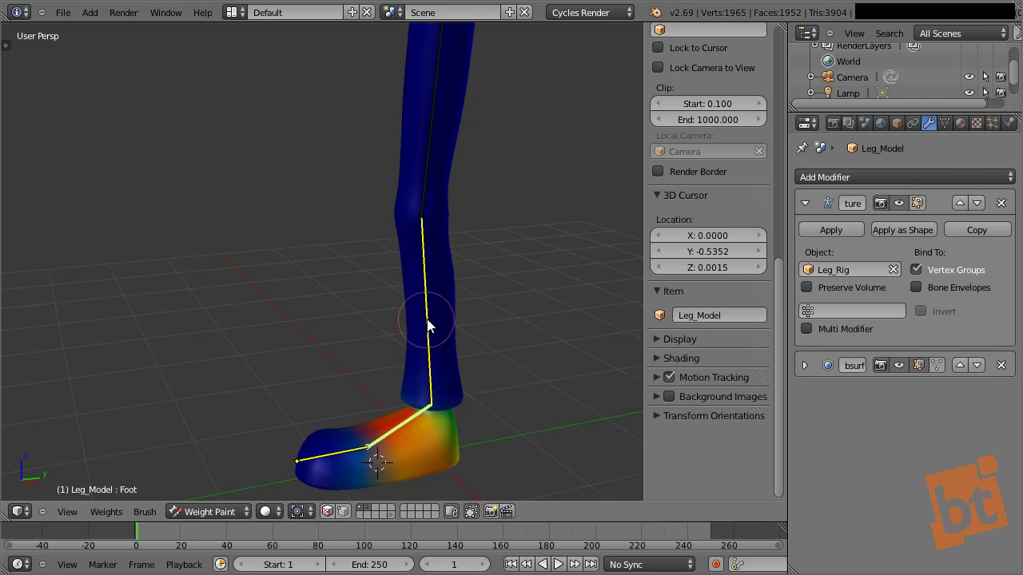
right_click(426, 323)
right_click(434, 185)
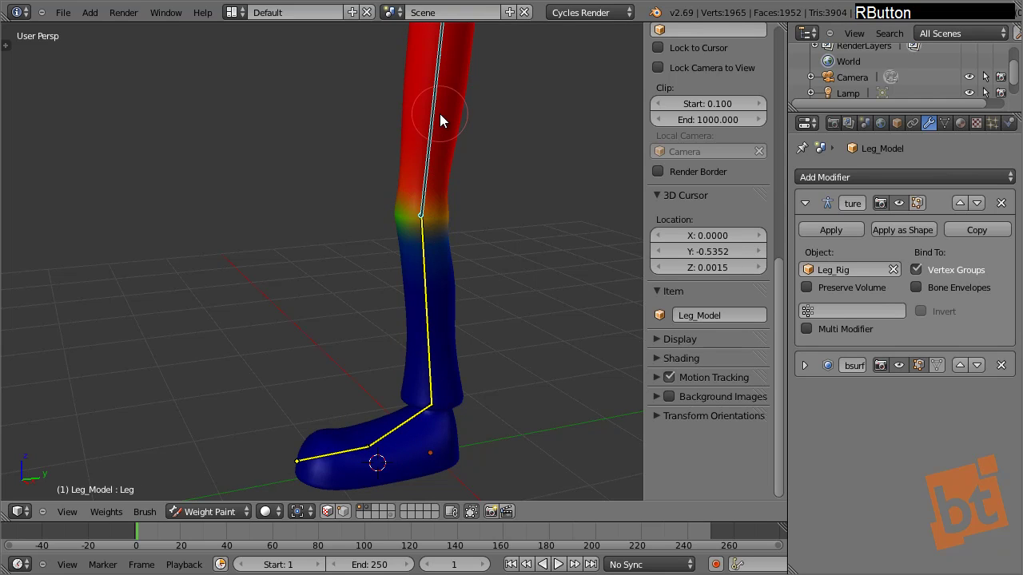
Select the Ankle bone to display its weights and show Leg_Model's wire edges over the weight colours.
middle_click_drag(442, 119, 412, 147, "shift")
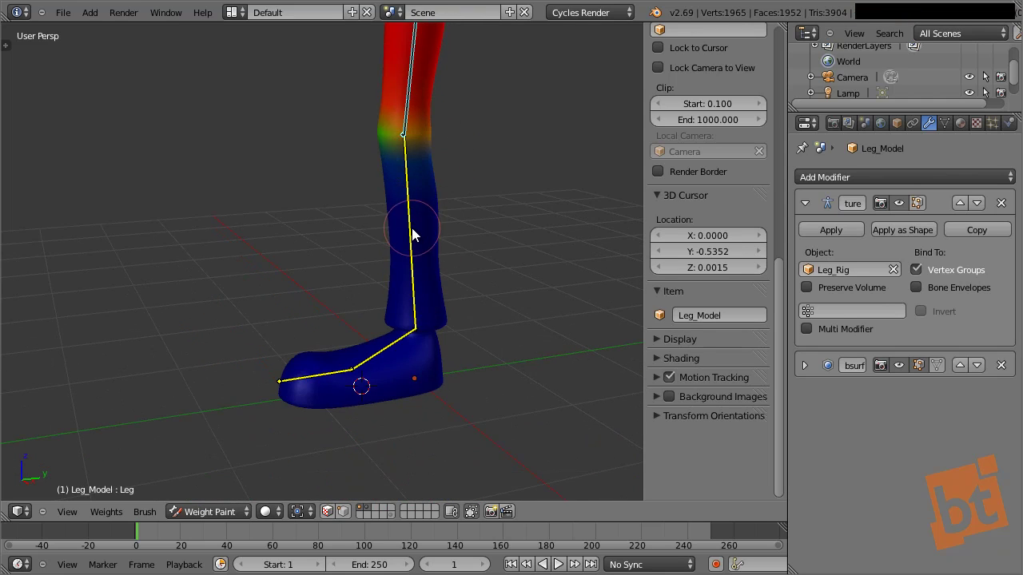
right_click(413, 231)
middle_click_drag(444, 296, 432, 253)
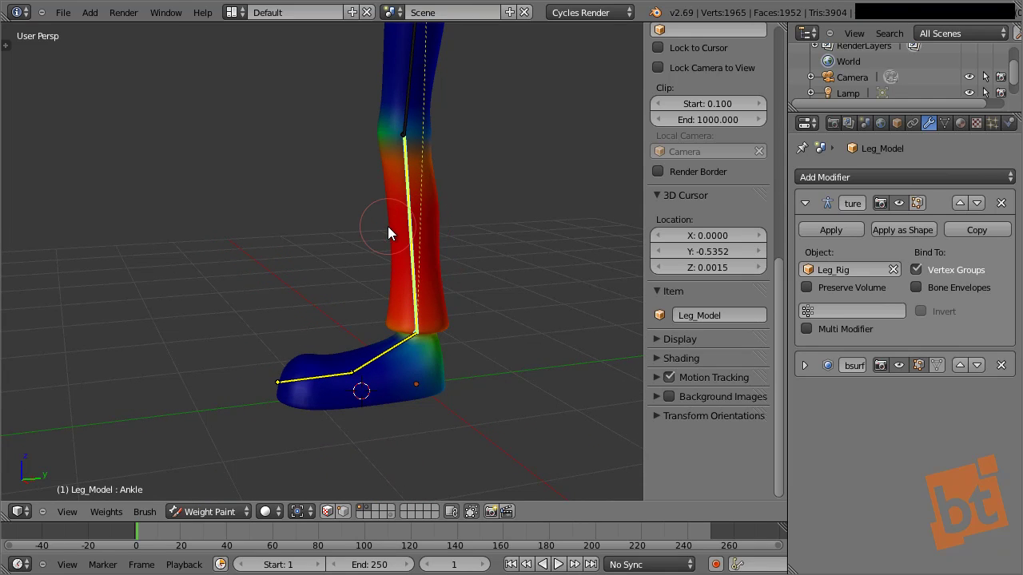
key("alt+z")
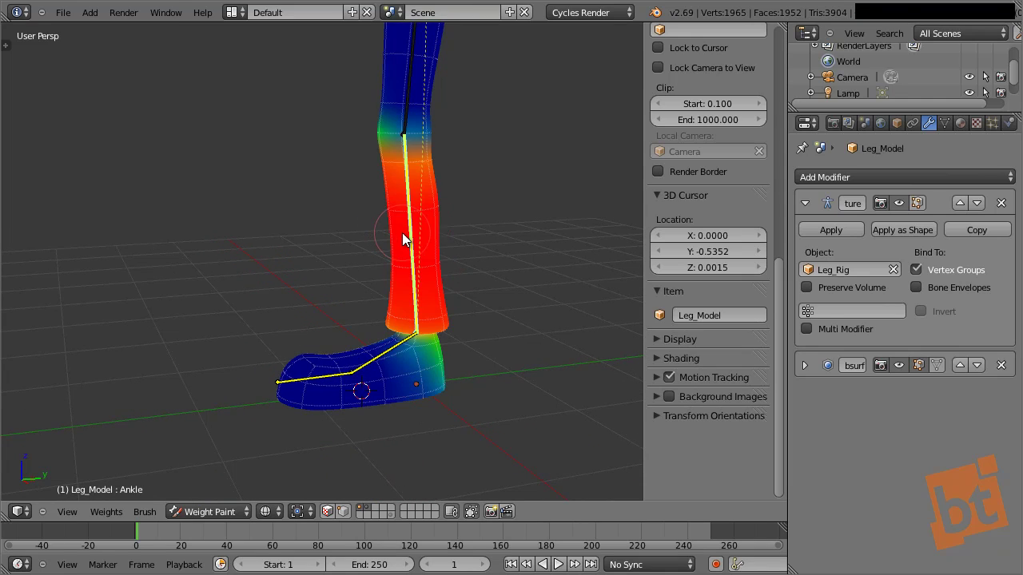
key("alt+z")
key("alt+z")
Examine the Ankle bone's weights along the shin and around the ankle and heel.
middle_click_drag(368, 243, 428, 271)
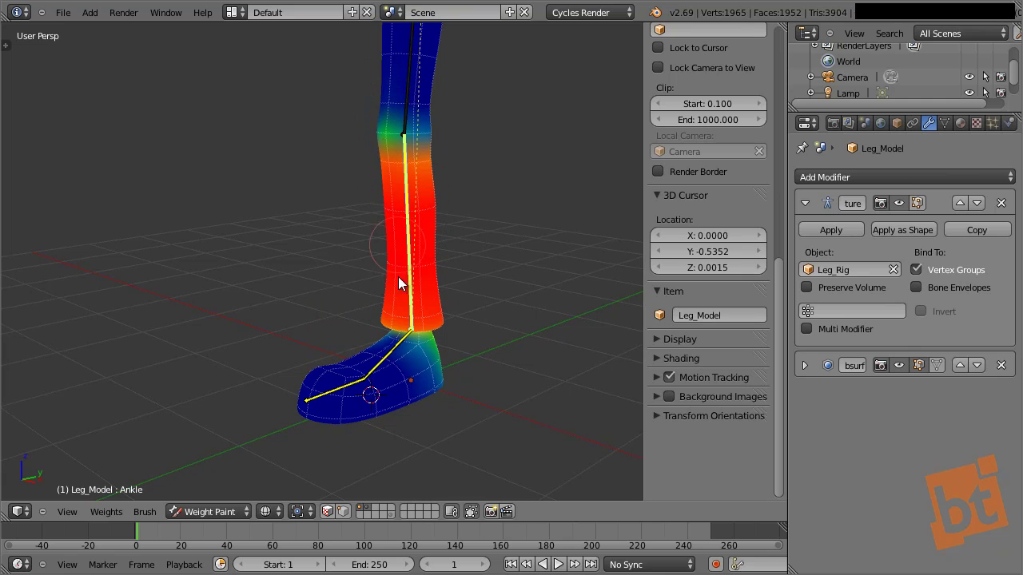
middle_click_drag(458, 270, 429, 265)
scroll(399, 257, "up", 4)
scroll(412, 265, "down", 2)
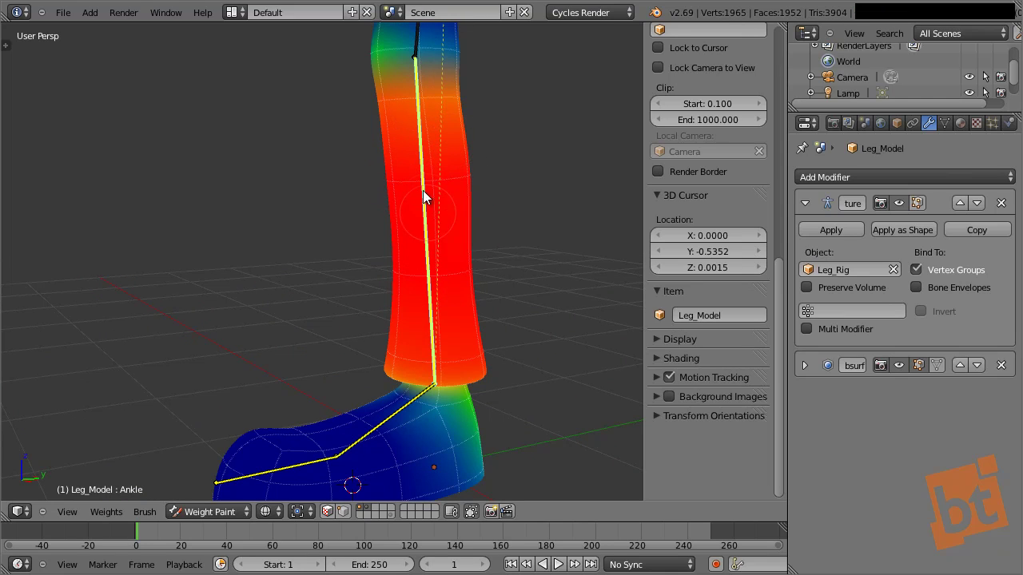
scroll(449, 272, "down", 5, "ctrl")
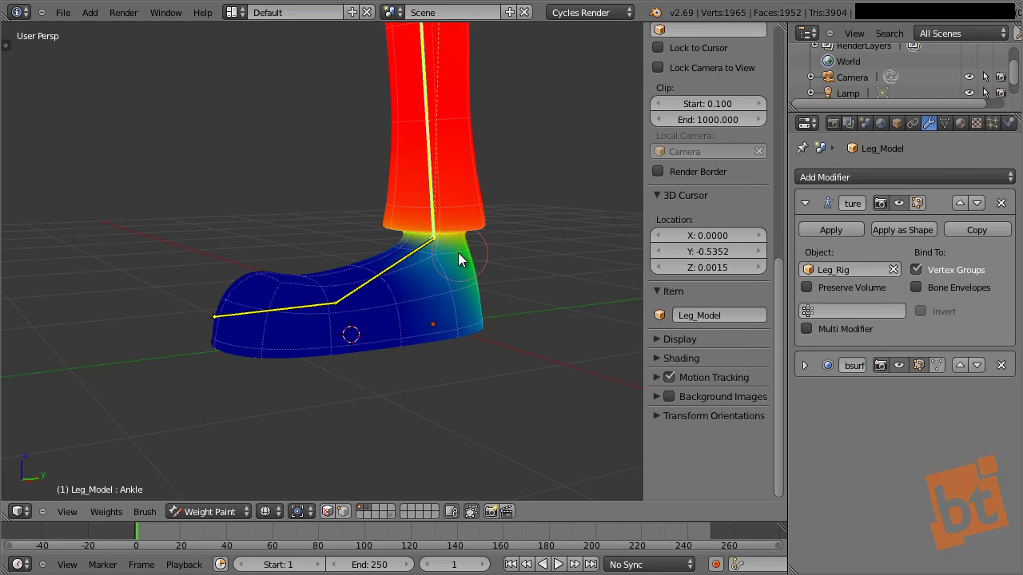
middle_click_drag(464, 241, 454, 244)
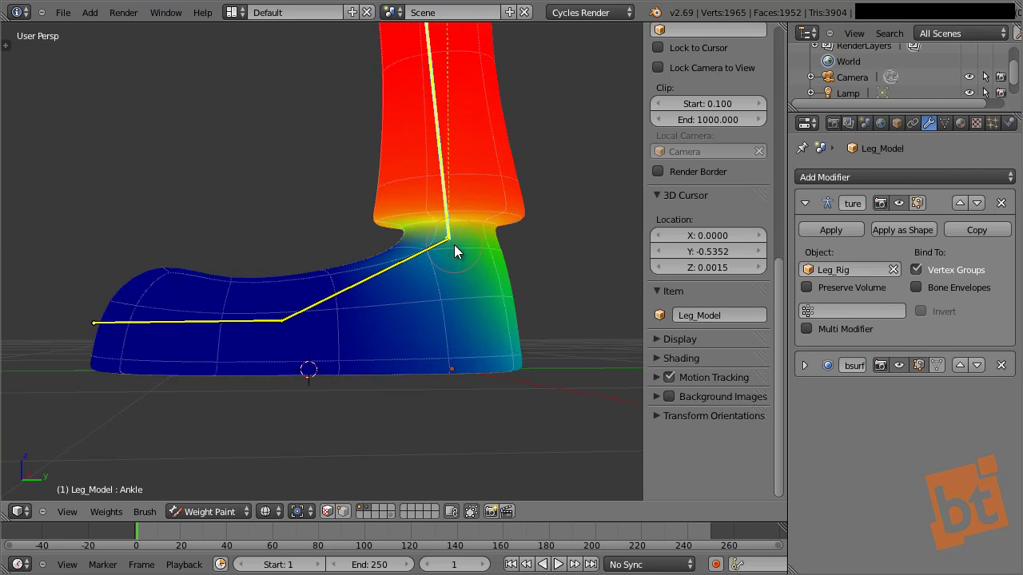
key("shift")
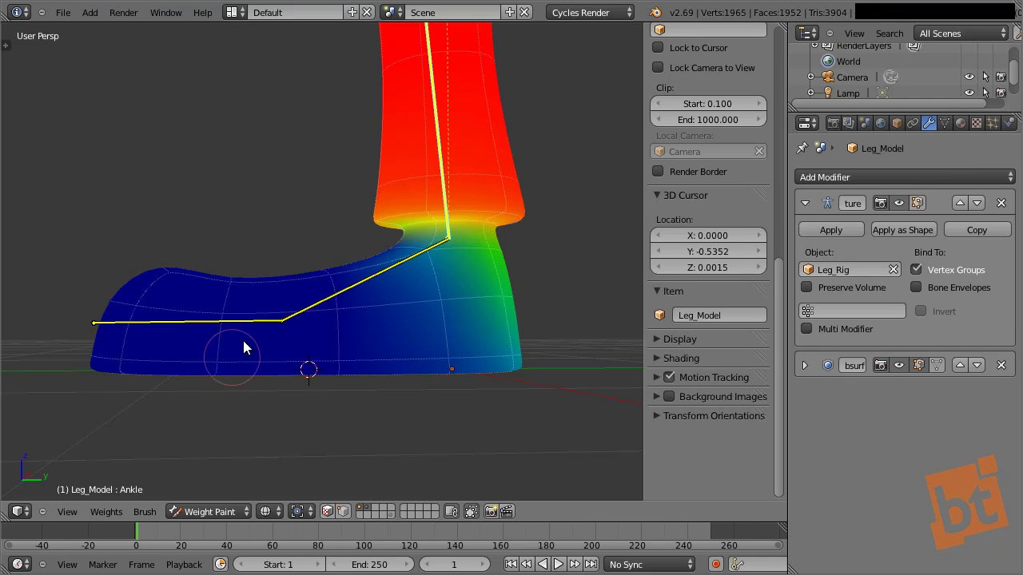
Show the weight brush settings, choose the Subtract brush and paint away Ankle weight on the lower shin.
key("t")
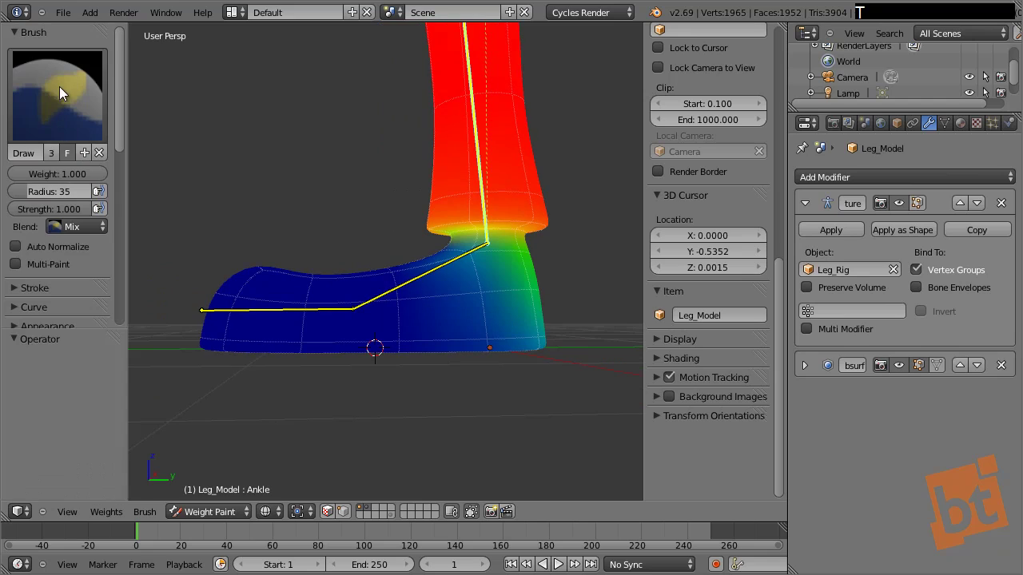
left_click(61, 110)
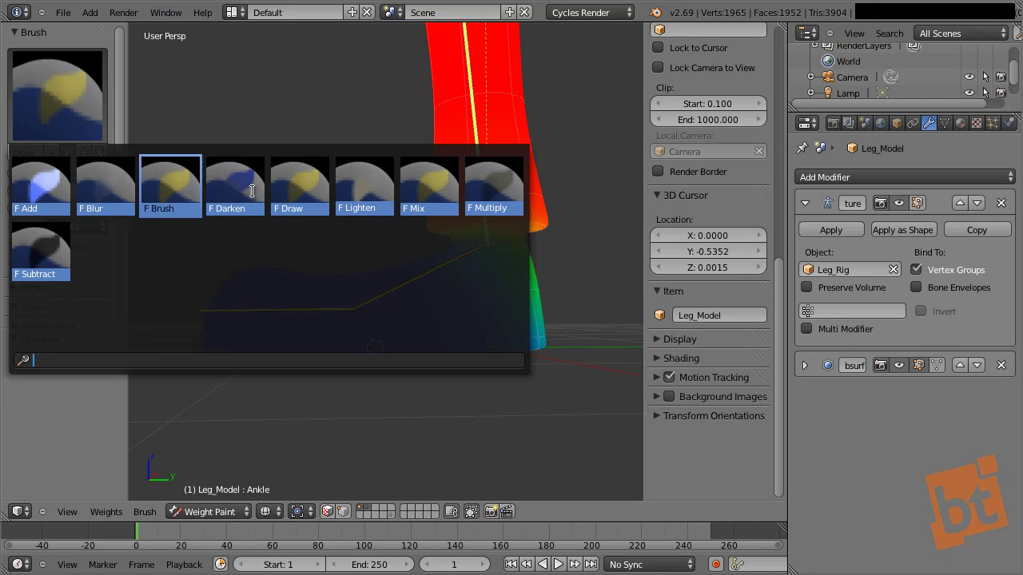
left_click(54, 95)
left_click(62, 132)
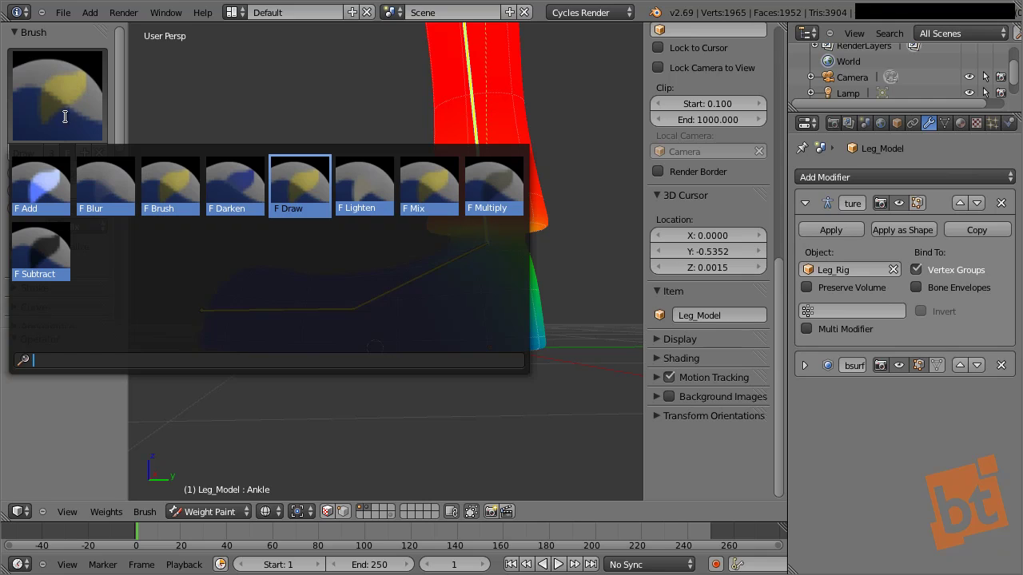
left_click(48, 260)
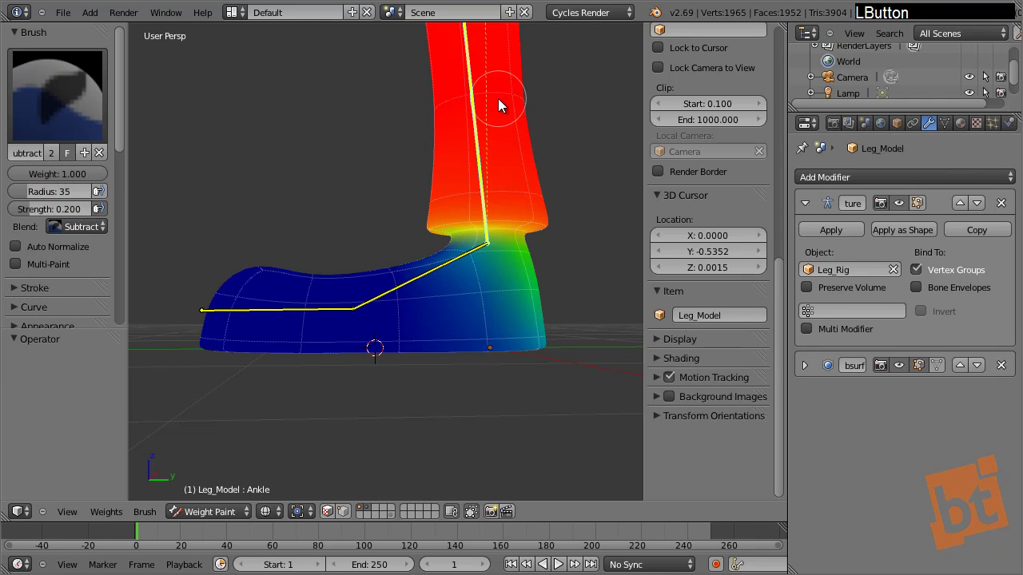
mouse_move(498, 98)
left_mouse_down()
mouse_move(509, 106)
mouse_move(518, 94)
mouse_move(525, 109)
left_mouse_up()
Choose the Add brush and paint full Ankle weight back onto the lower shin.
middle_click_drag(573, 149, 448, 173)
left_click(68, 135)
left_click(36, 180)
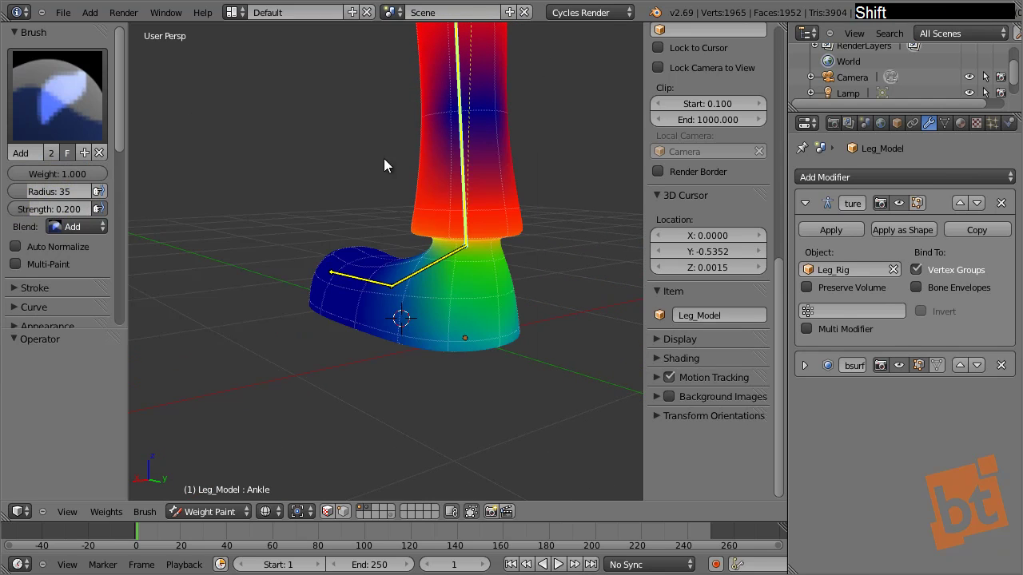
mouse_move(457, 103)
left_mouse_down()
mouse_move(490, 122)
mouse_move(452, 128)
mouse_move(461, 126)
mouse_move(448, 139)
mouse_move(434, 131)
mouse_move(470, 116)
mouse_move(504, 129)
mouse_move(419, 138)
left_mouse_up()
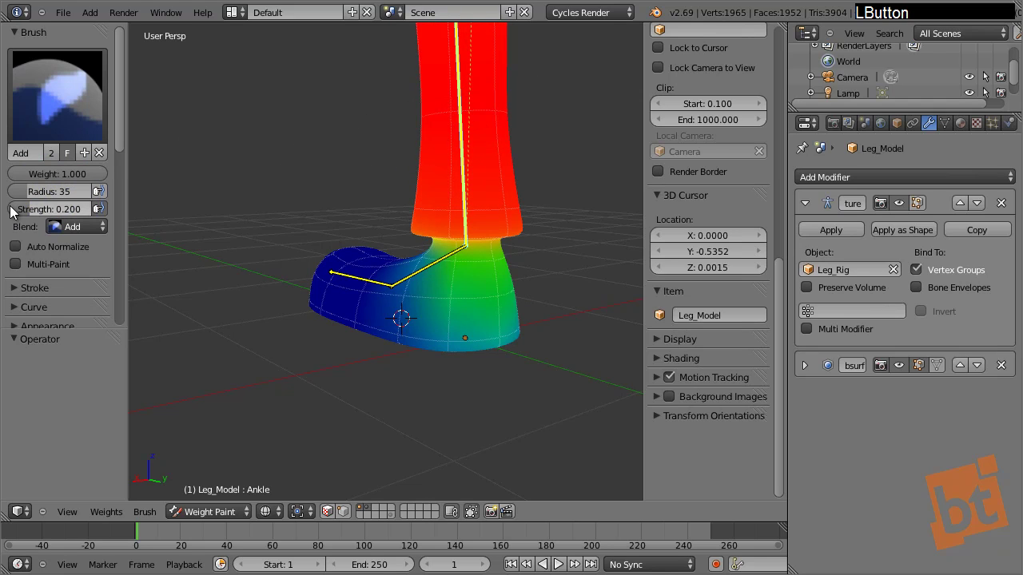
Set the Add brush's radius to 76 and its strength to 1.000.
mouse_move(32, 193)
left_mouse_down()
mouse_move(249, 189)
mouse_move(20, 194)
left_mouse_up()
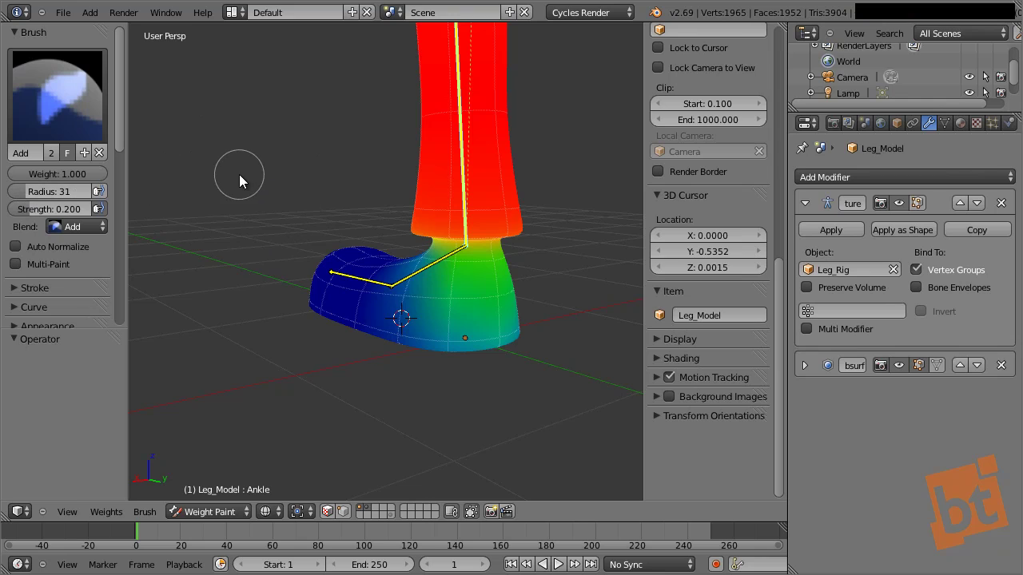
key("f")
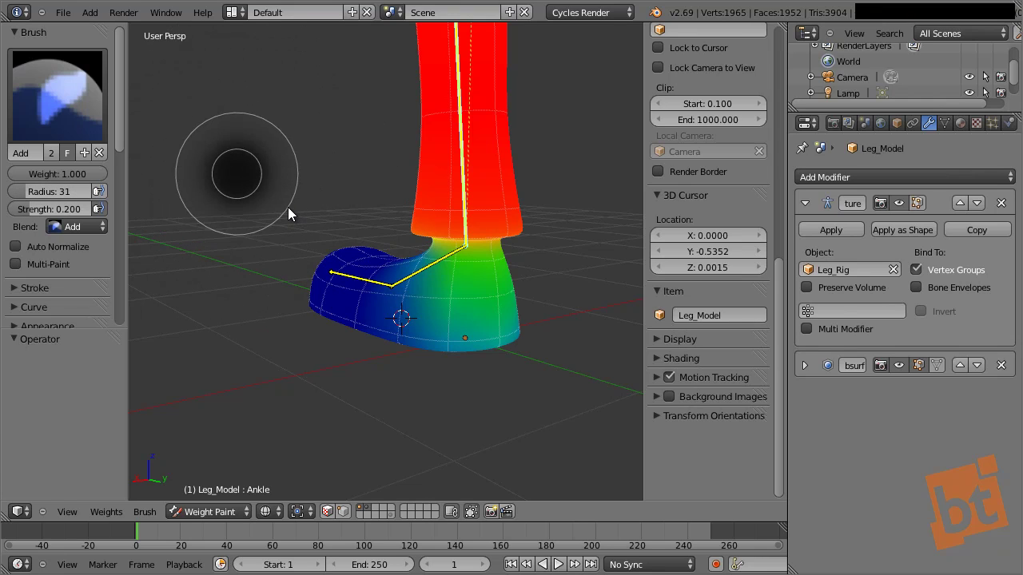
left_click(287, 207)
mouse_move(31, 217)
left_mouse_down()
mouse_move(99, 224)
mouse_move(88, 211)
mouse_move(12, 225)
mouse_move(103, 222)
left_mouse_up()
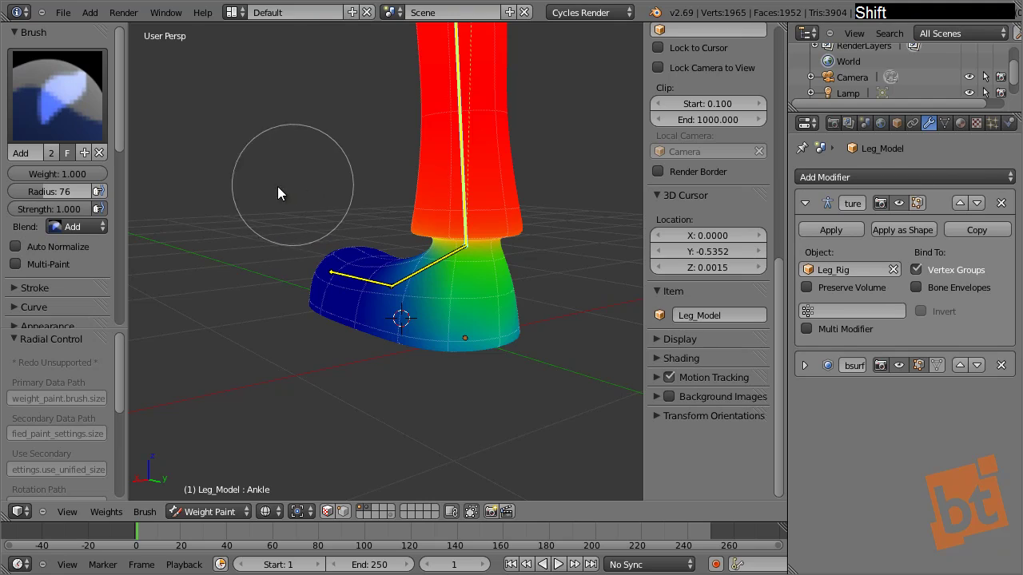
key("shift+f")
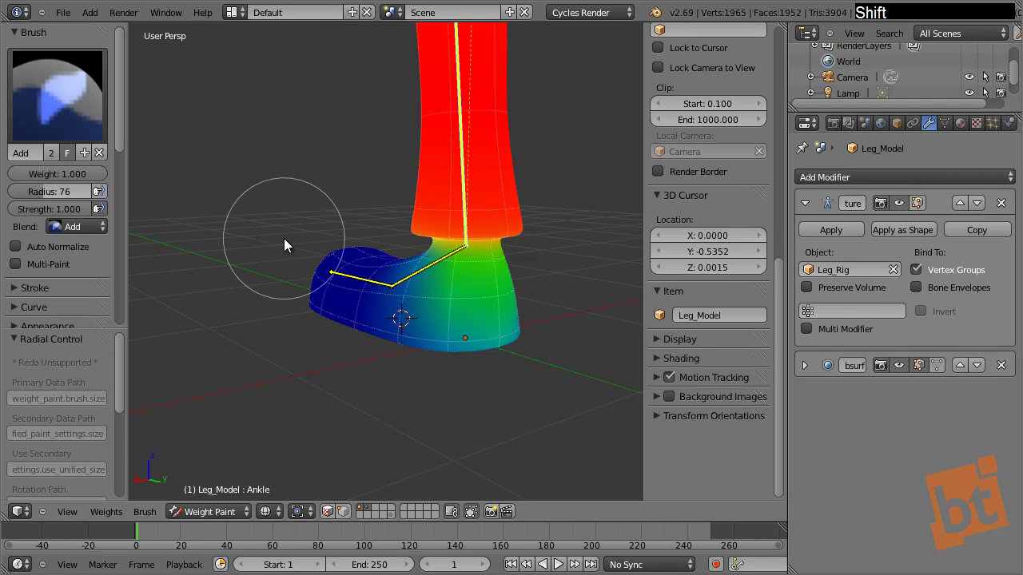
key("shift+f")
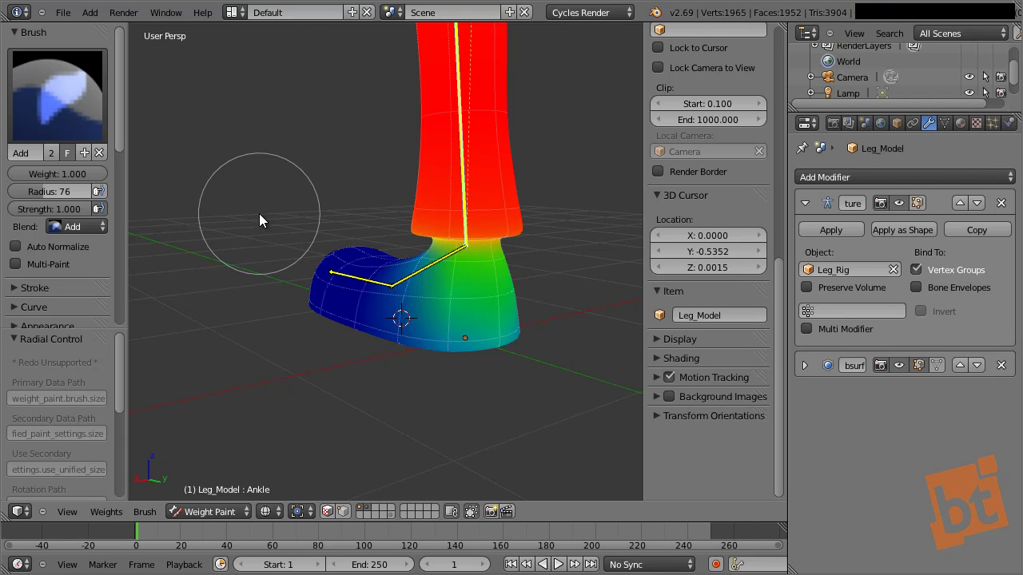
Select the Foot bone and inspect its weights around the instep, ankle and heel.
middle_click_drag(359, 270, 468, 286)
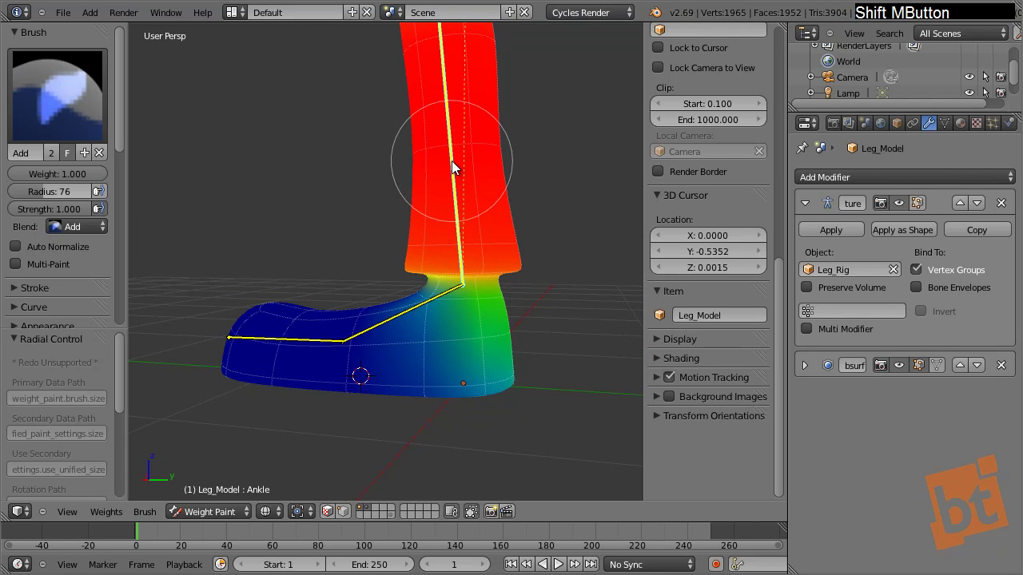
mouse_move(481, 143)
middle_mouse_down("shift")
mouse_move(481, 289)
mouse_move(489, 173)
middle_mouse_up("shift")
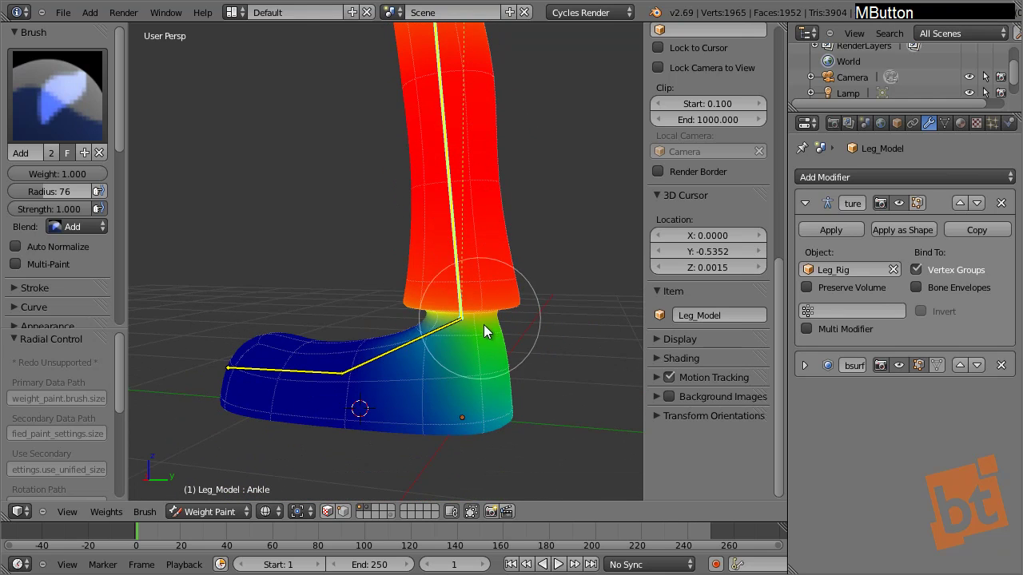
right_click(413, 344)
middle_click_drag(459, 358, 479, 324)
mouse_move(418, 355)
left_mouse_down()
mouse_move(416, 424)
mouse_move(416, 408)
mouse_move(433, 423)
mouse_move(503, 418)
mouse_move(457, 403)
mouse_move(495, 402)
mouse_move(449, 410)
left_mouse_up()
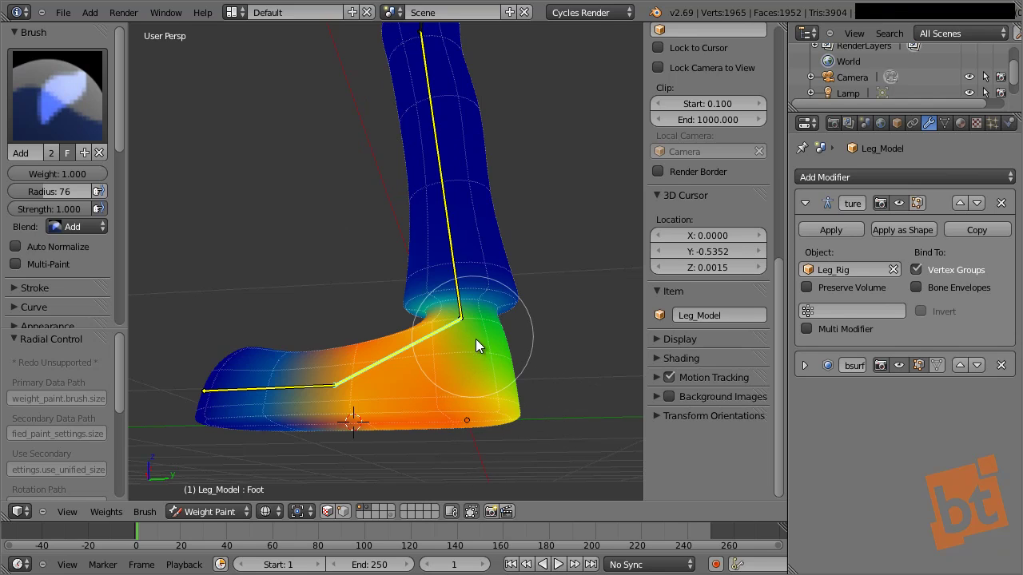
middle_click_drag(484, 324, 504, 377)
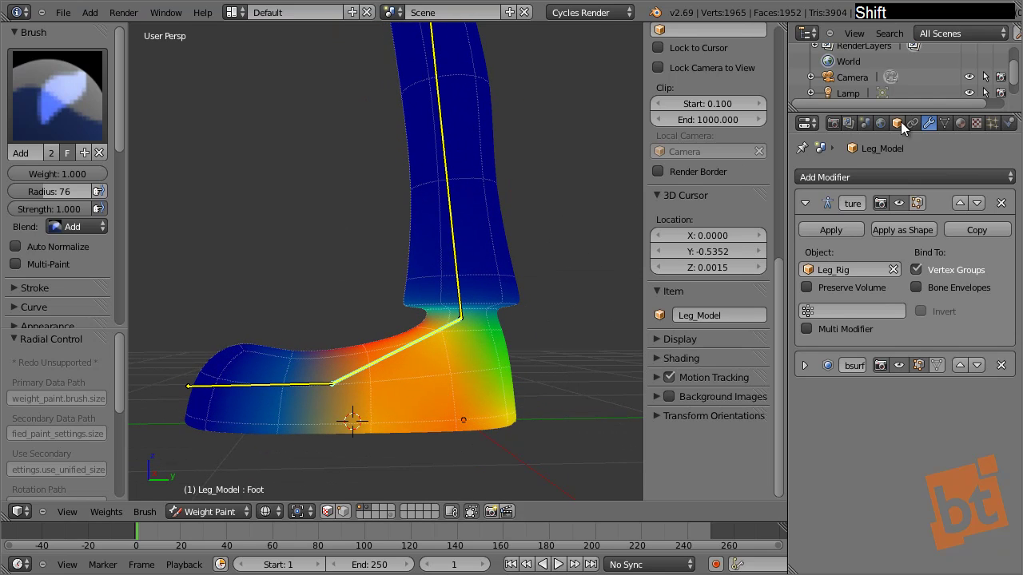
Show the armature's control bone layer alongside the deform bones and return to weight painting Leg_Model with the Ankle bone selected.
key("Tab")
right_click(450, 184)
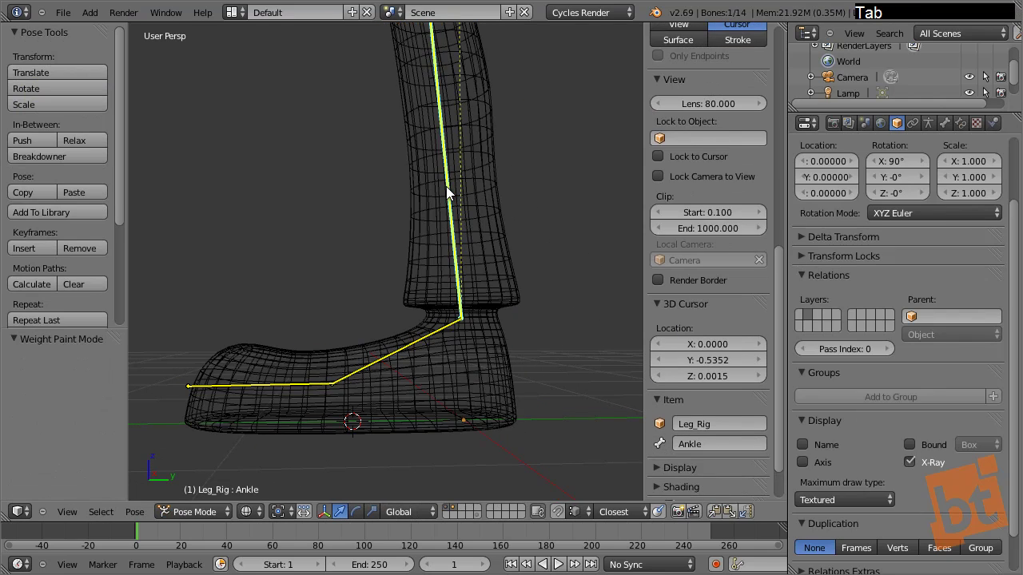
left_click(927, 123)
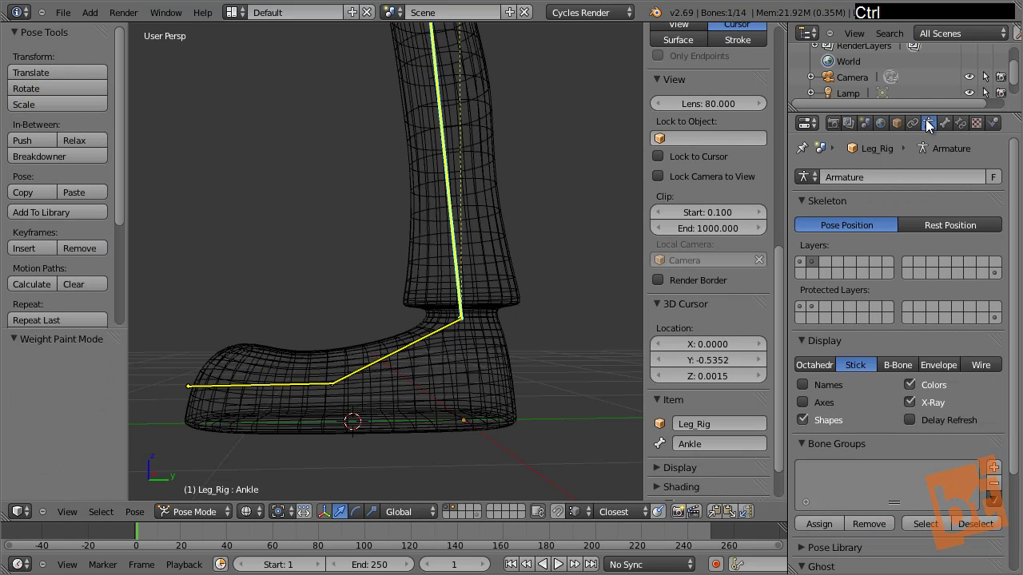
left_click(808, 262, "shift")
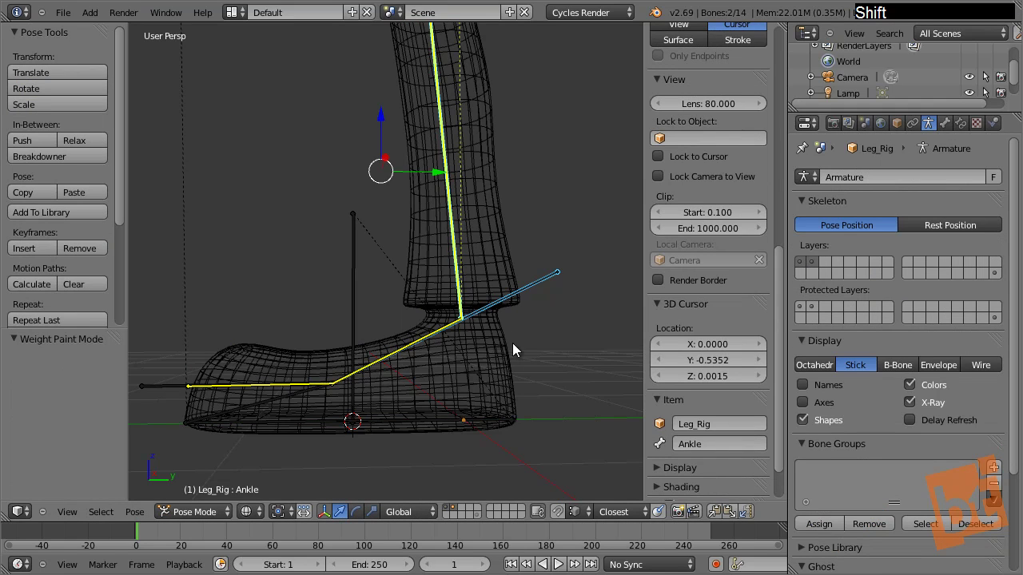
right_click(499, 237)
key("ctrl+Tab")
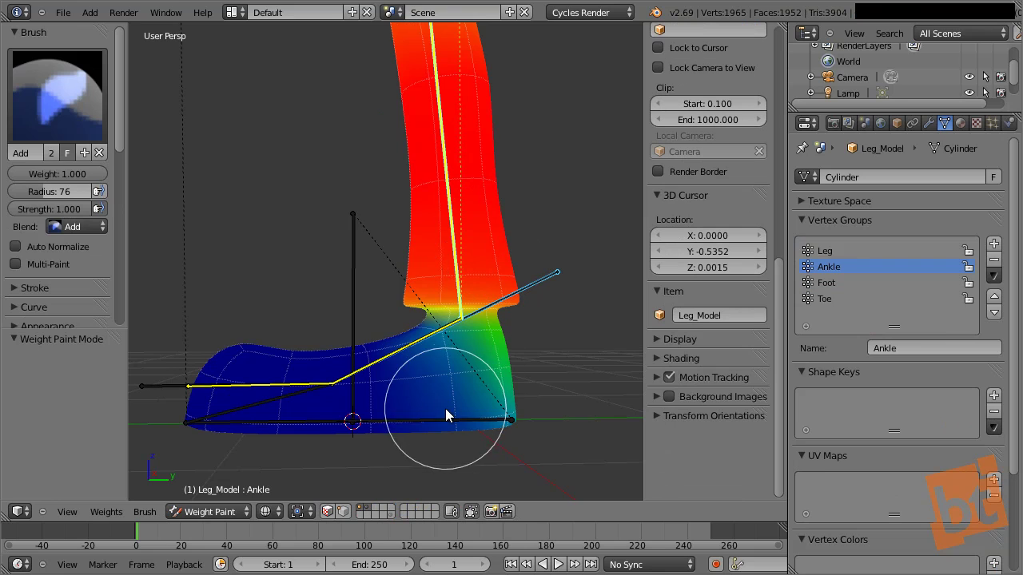
Try out the foot control bones and reselect the Ankle bone to examine its influence around the heel.
mouse_move(391, 249)
middle_mouse_down()
mouse_move(428, 283)
mouse_move(429, 234)
middle_mouse_up()
key("shift")
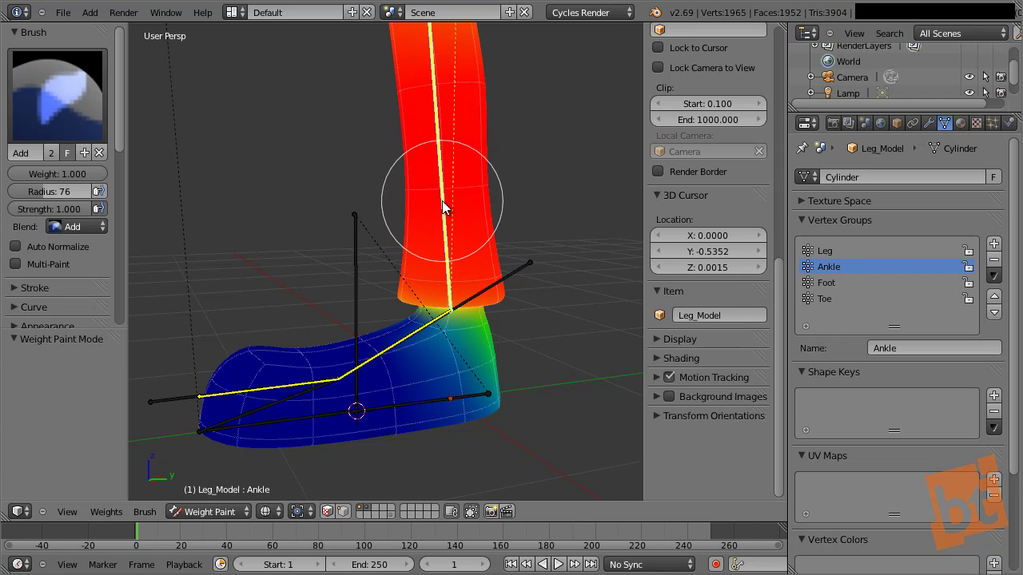
right_click_drag(440, 205, 359, 249)
key("Escape")
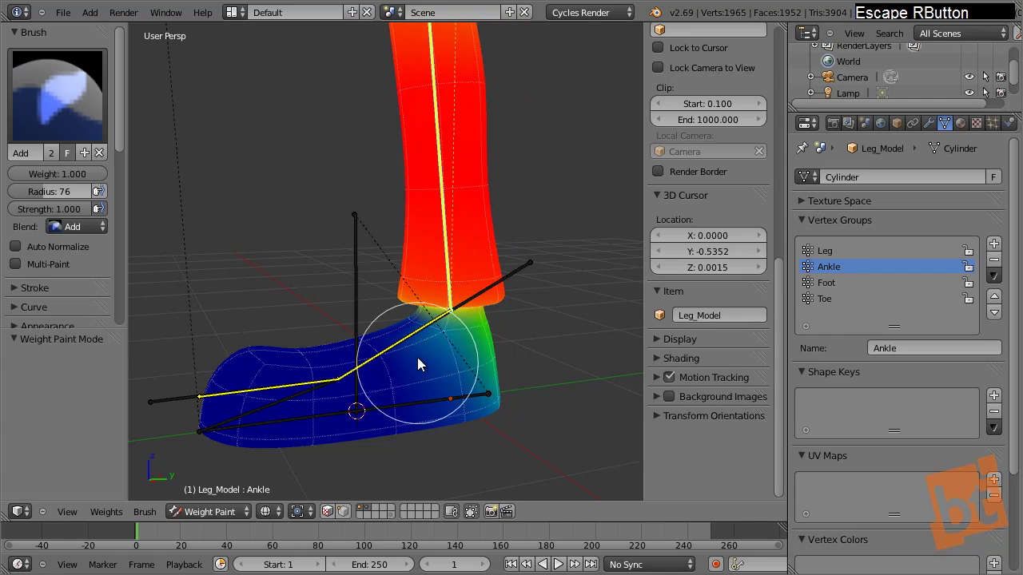
right_click_drag(512, 278, 475, 211)
right_click(446, 244)
right_click_drag(446, 243, 422, 242)
right_click(423, 241)
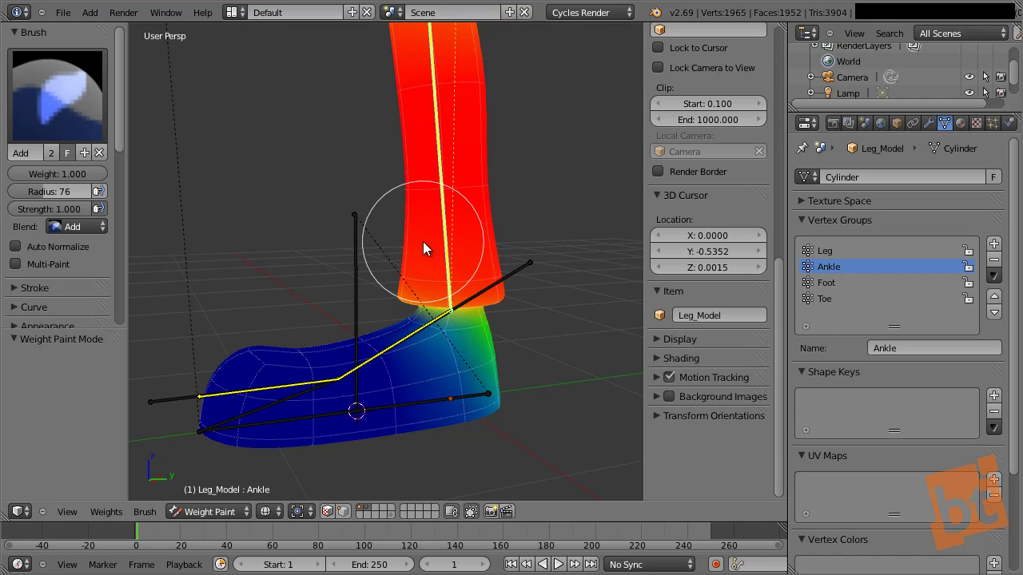
Choose the Subtract brush and set its strength to 1.000.
mouse_move(459, 381)
middle_mouse_down()
mouse_move(427, 391)
mouse_move(367, 377)
middle_mouse_up()
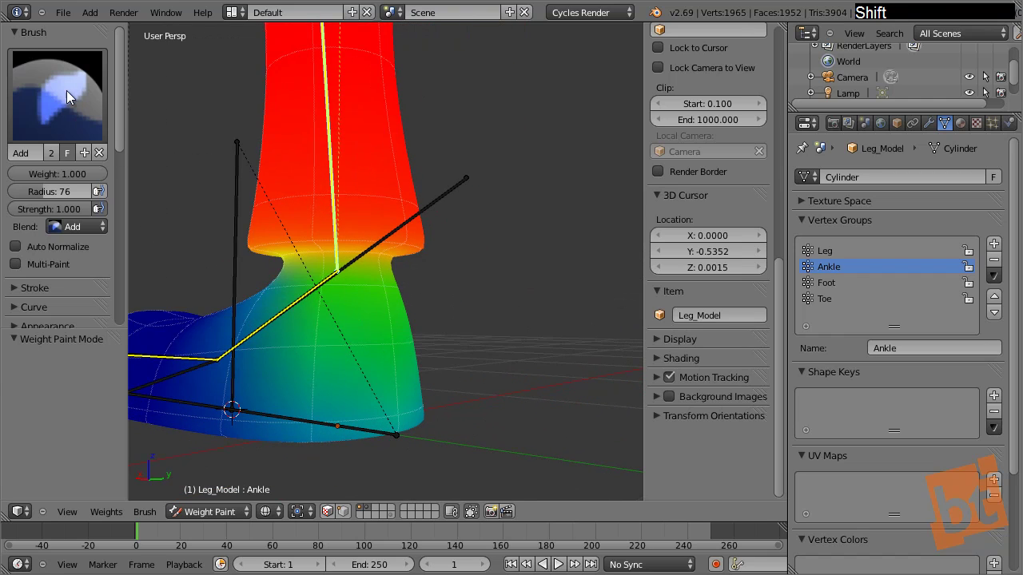
left_click(66, 90)
left_click(53, 245)
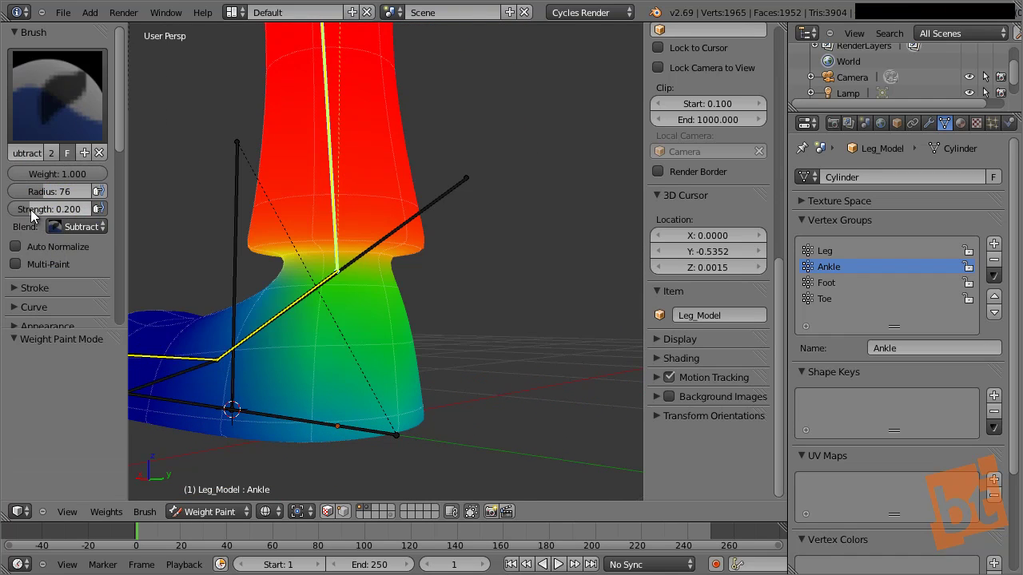
left_click_drag(80, 209, 91, 213)
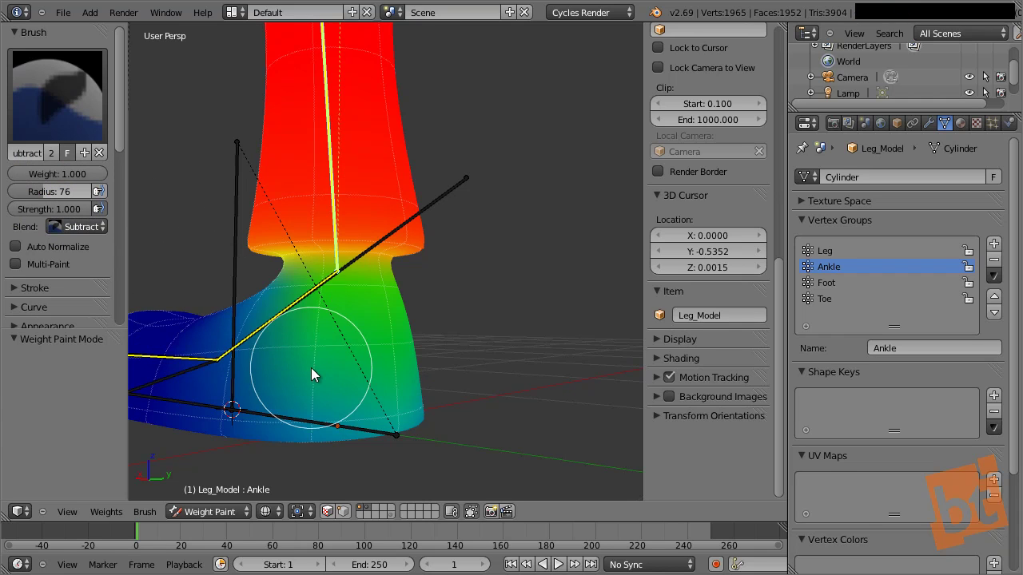
Paint away the Ankle weight from the sole, sides and lower heel of the foot.
scroll(333, 326, "up", 2)
mouse_move(333, 326)
middle_mouse_down("shift")
mouse_move(357, 327)
mouse_move(258, 380)
middle_mouse_up("shift")
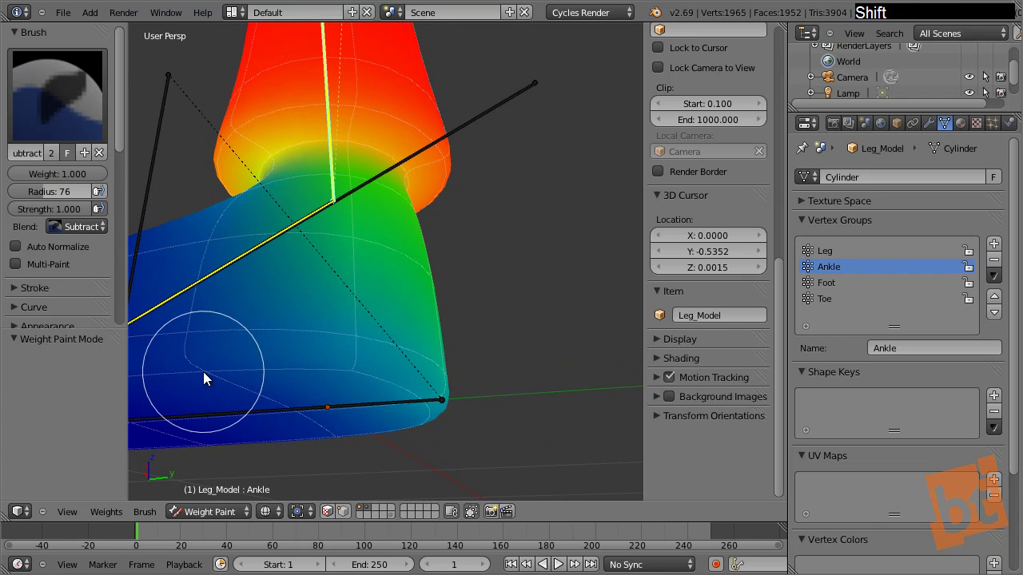
mouse_move(203, 372)
left_mouse_down()
mouse_move(316, 375)
mouse_move(384, 395)
mouse_move(399, 424)
mouse_move(280, 442)
left_mouse_up()
mouse_move(278, 439)
middle_mouse_down()
mouse_move(389, 390)
mouse_move(349, 386)
middle_mouse_up()
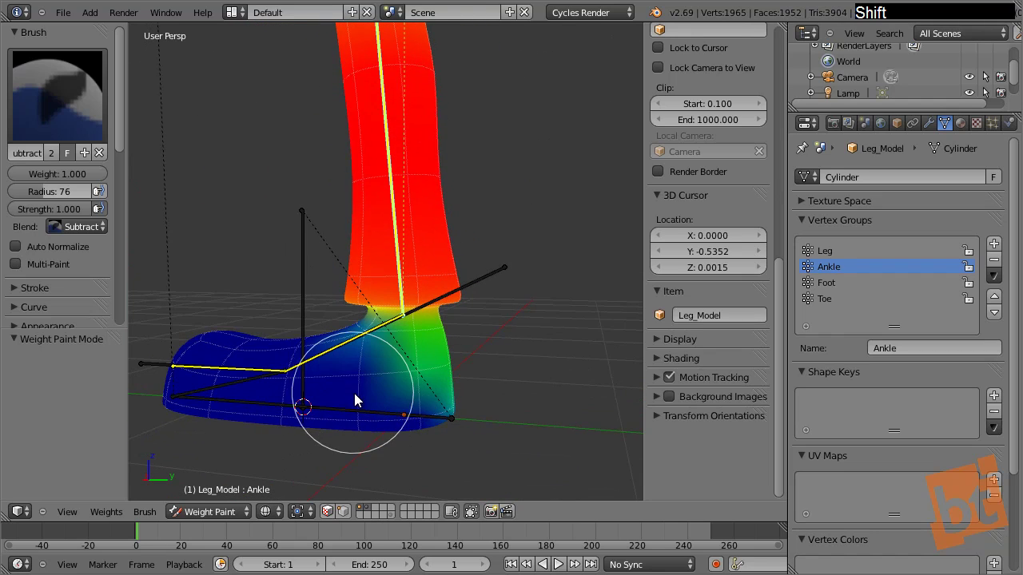
mouse_move(418, 410)
left_mouse_down()
mouse_move(464, 410)
mouse_move(484, 393)
left_mouse_up()
mouse_move(484, 394)
middle_mouse_down()
mouse_move(366, 370)
mouse_move(393, 395)
middle_mouse_up()
left_click_drag(392, 395, 356, 409)
scroll(358, 378, "up", 4)
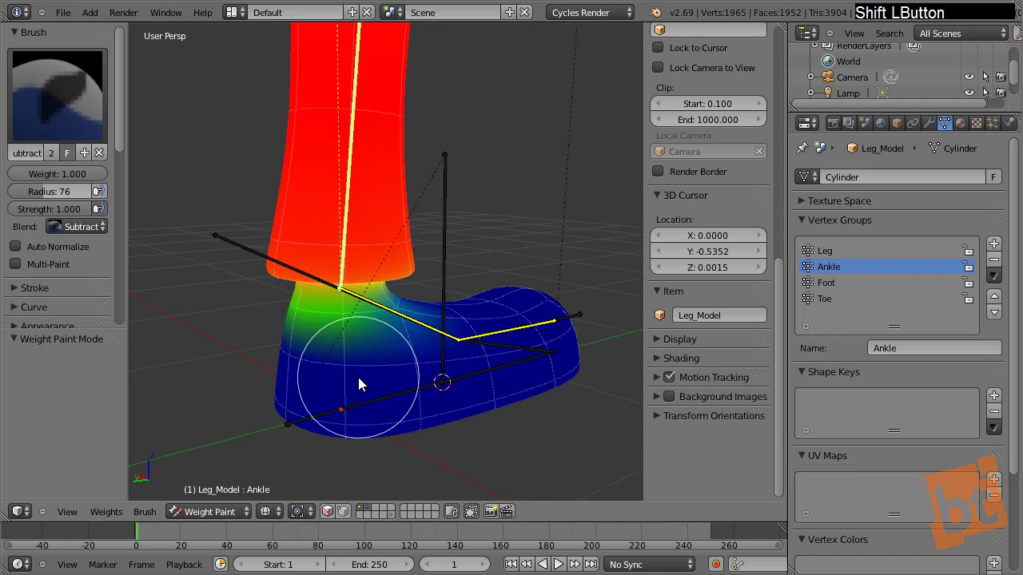
Reduce the brush radius to 26 and paint away the remaining Ankle weight around the upper heel and just below the ankle joint.
mouse_move(392, 315)
left_mouse_down()
mouse_move(351, 309)
mouse_move(343, 291)
mouse_move(403, 290)
mouse_move(408, 308)
left_mouse_up()
left_click(352, 310)
mouse_move(407, 307)
middle_mouse_down()
mouse_move(369, 315)
mouse_move(409, 298)
middle_mouse_up()
left_click(346, 299, "shift")
mouse_move(346, 299)
middle_mouse_down()
mouse_move(413, 343)
mouse_move(444, 289)
middle_mouse_up()
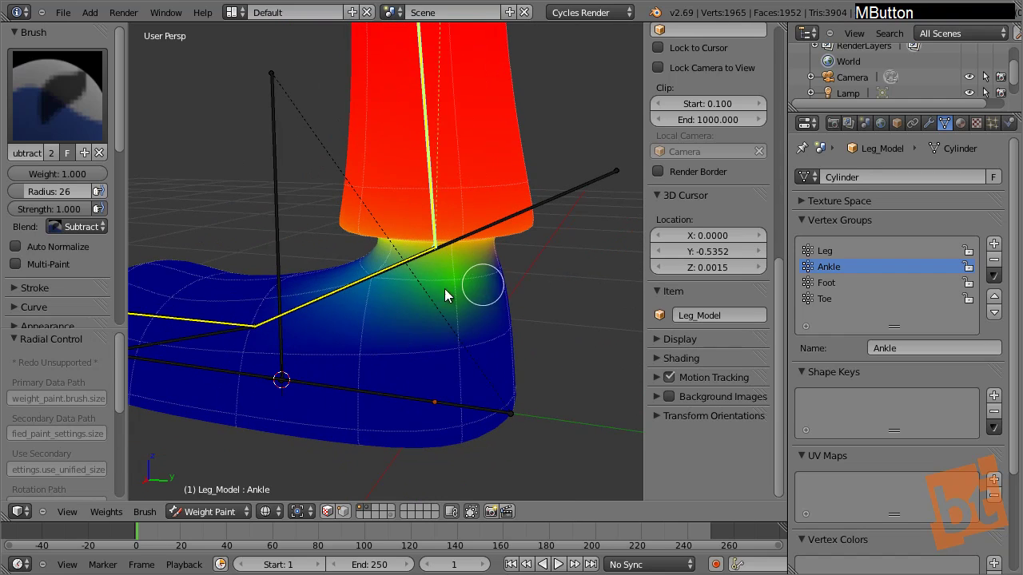
left_click_drag(444, 288, 384, 301, "shift")
middle_click_drag(384, 302, 395, 275)
left_click_drag(395, 271, 354, 285, "shift")
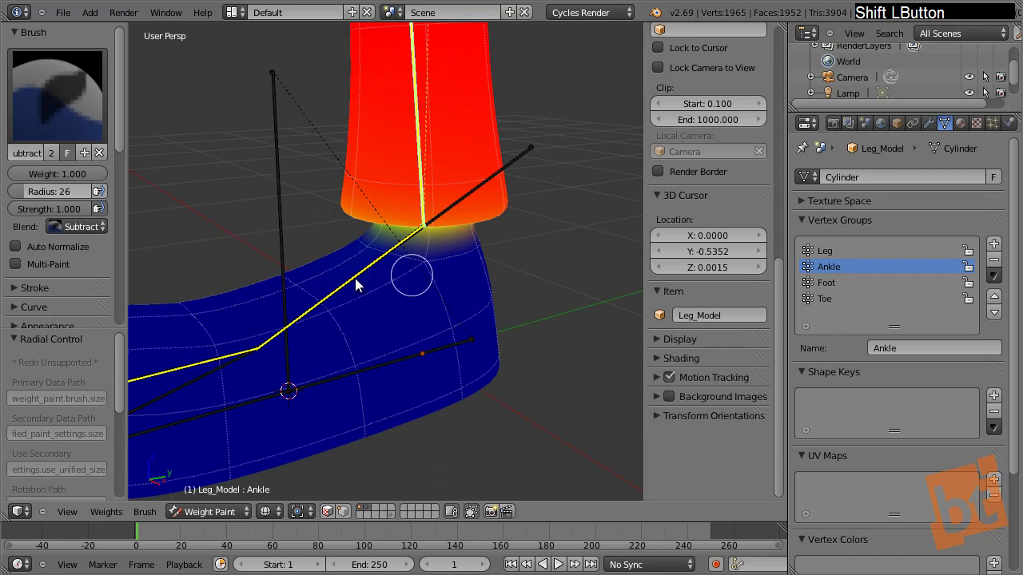
Test-rotate the Foot_Roll bone to check how the foot deforms and cancel the rotation.
mouse_move(354, 285)
middle_mouse_down()
mouse_move(397, 310)
mouse_move(359, 317)
middle_mouse_up()
scroll(375, 308, "down", 3)
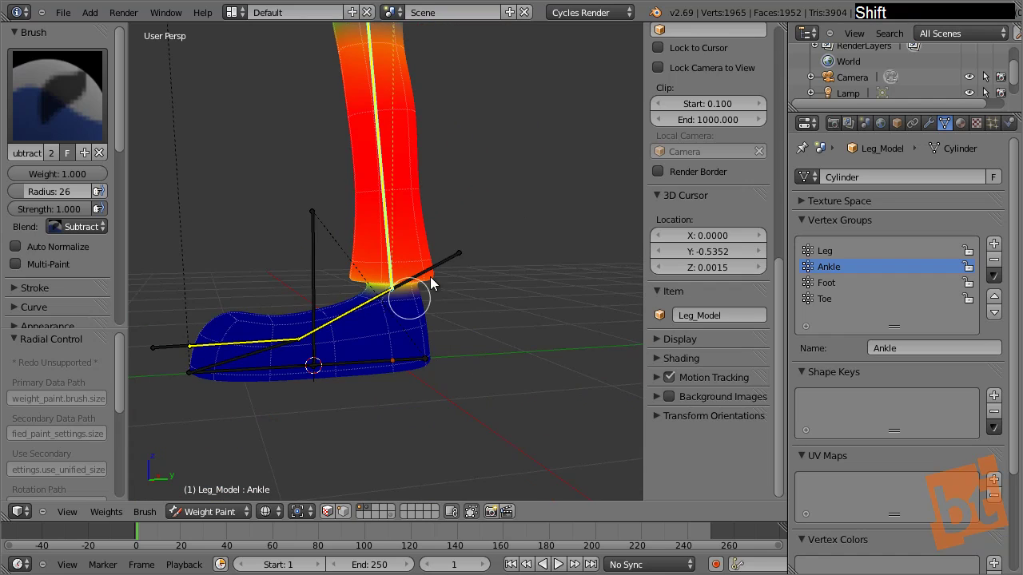
right_click(448, 267)
key("r")
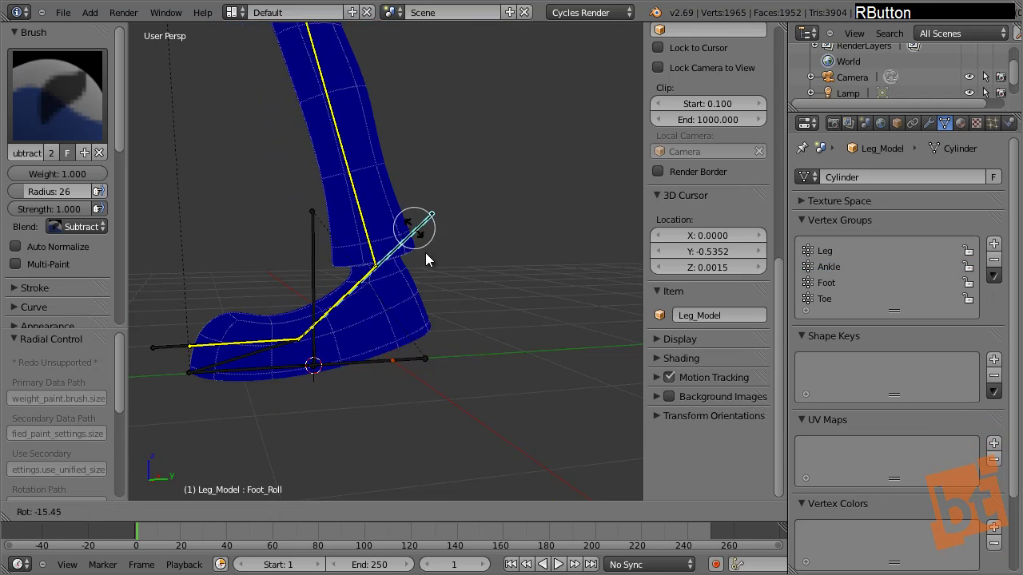
right_click(319, 343)
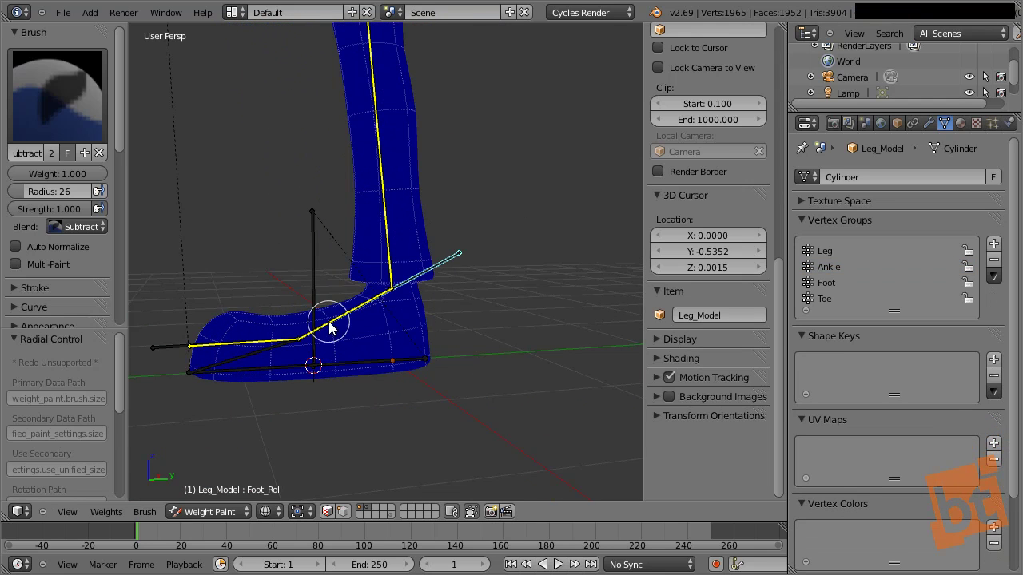
Select the Foot bone for weight painting and choose the Add brush.
right_click(330, 322)
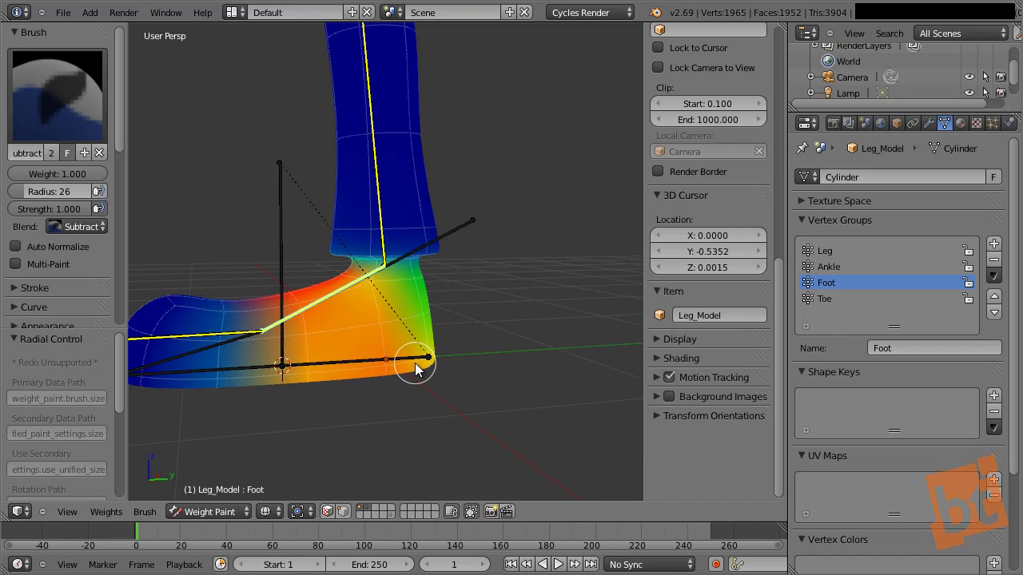
left_click(60, 104)
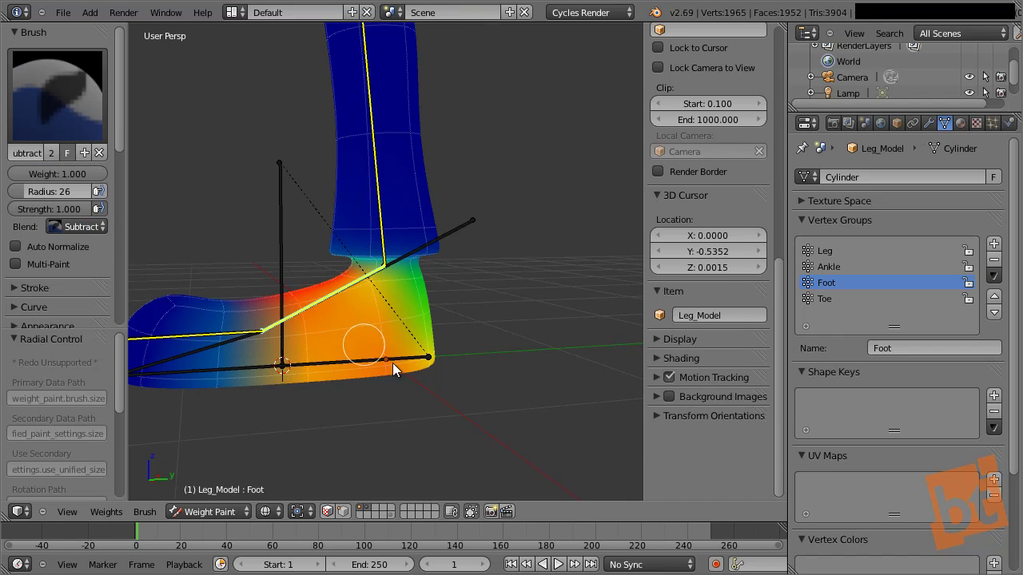
left_click(68, 114)
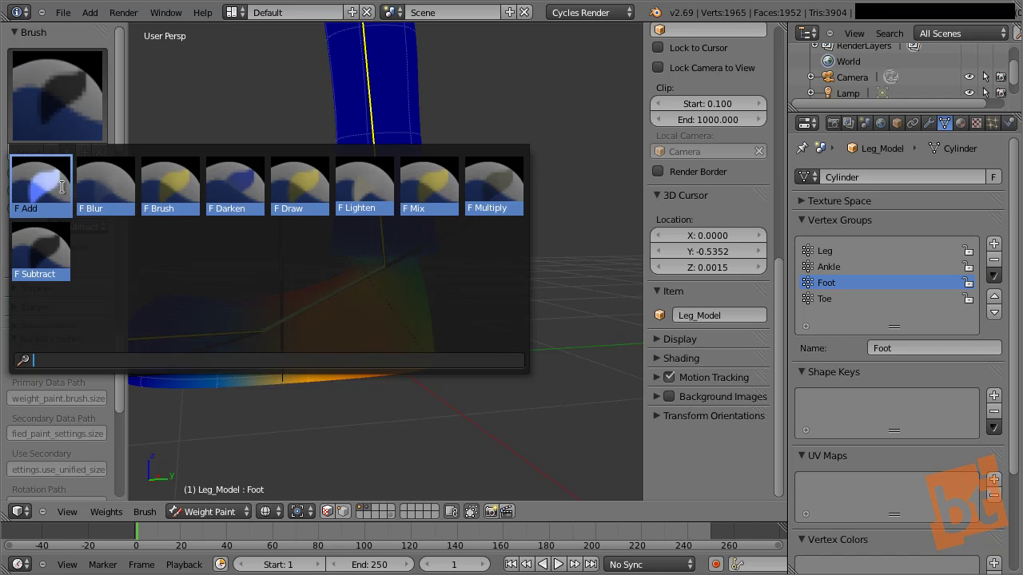
left_click(62, 187)
Paint full Foot weight over the sole, the side of the foot and the heel.
mouse_move(297, 331)
middle_mouse_down()
mouse_move(338, 360)
mouse_move(240, 306)
mouse_move(418, 370)
middle_mouse_up()
left_click_drag(418, 370, 282, 332)
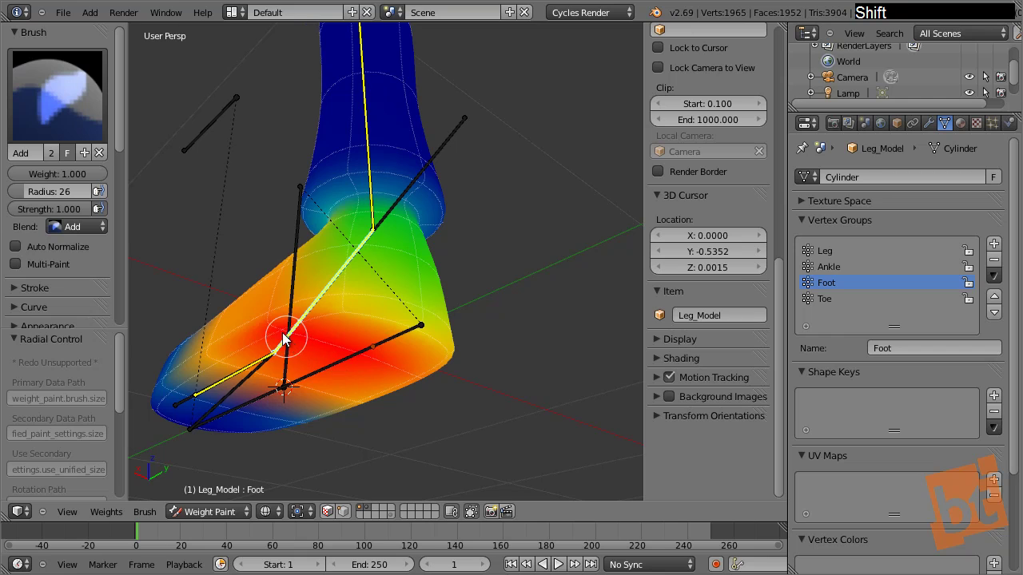
middle_click_drag(406, 397, 322, 402)
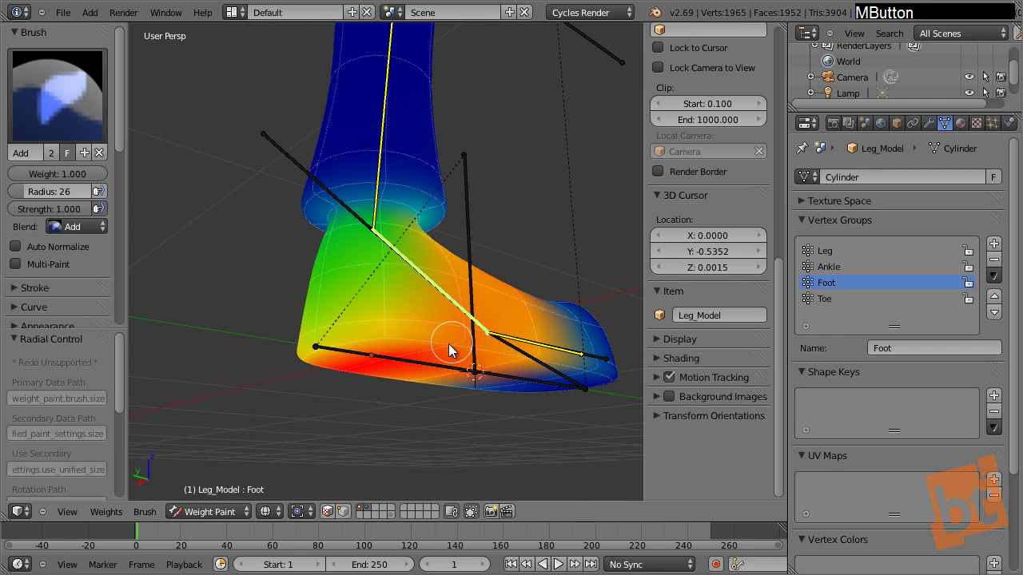
middle_click_drag(486, 330, 450, 323)
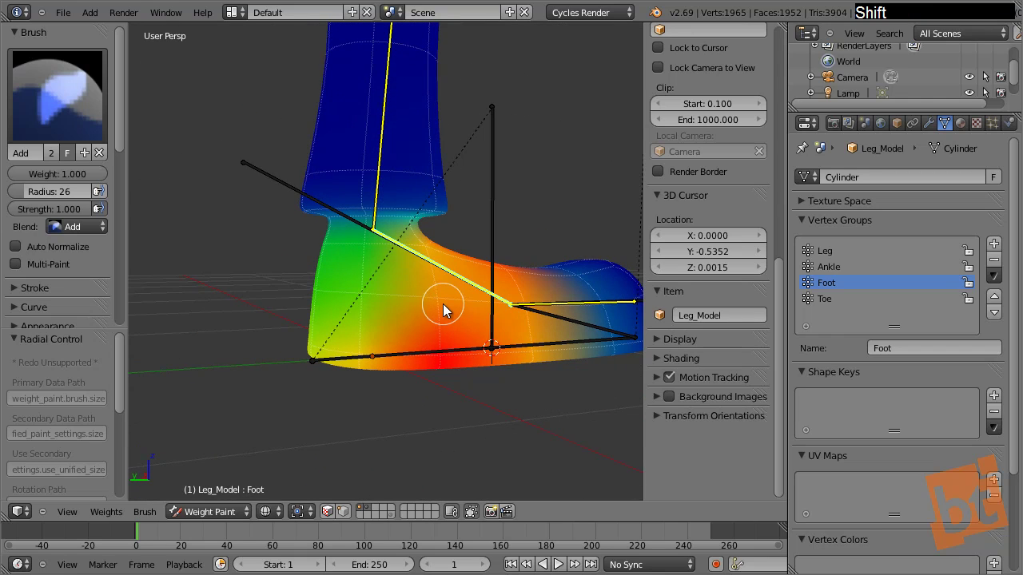
middle_click_drag(314, 404, 354, 290)
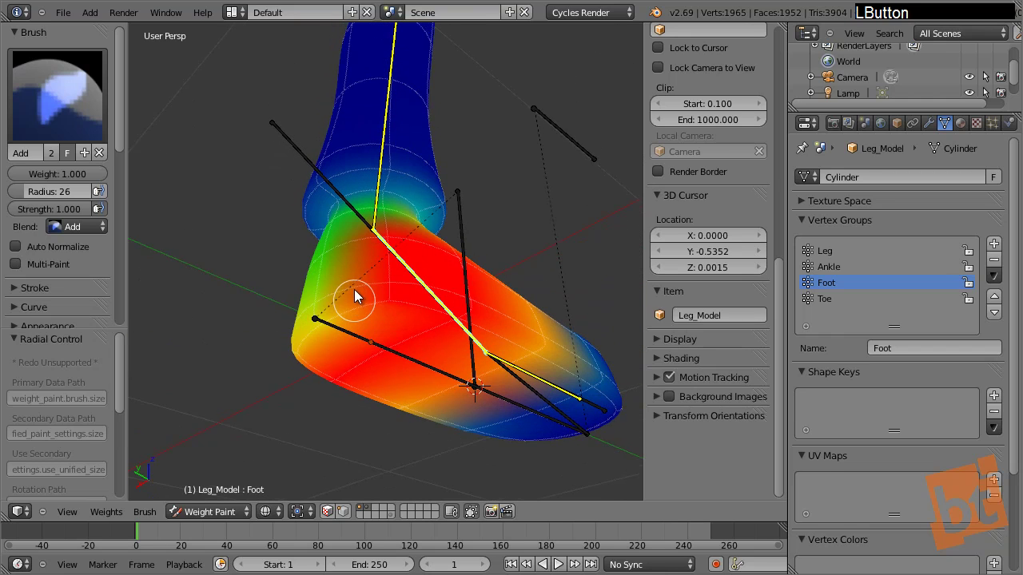
mouse_move(383, 320)
left_mouse_down("shift")
mouse_move(301, 349)
mouse_move(296, 370)
mouse_move(309, 306)
mouse_move(347, 289)
mouse_move(310, 338)
left_mouse_up("shift")
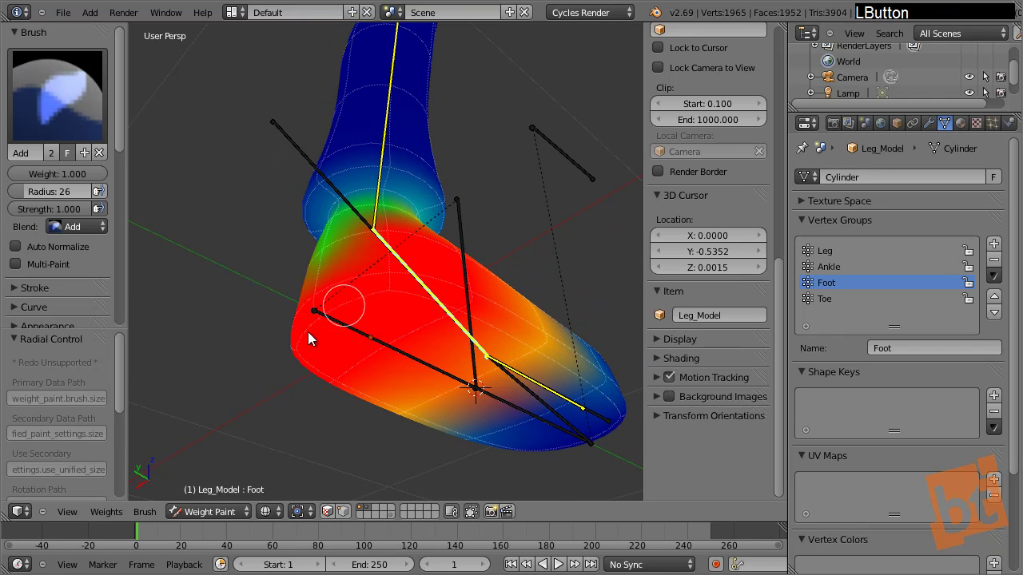
Paint more Foot weight around the back of the heel and up to just below the ankle joint.
middle_click_drag(307, 332, 413, 304)
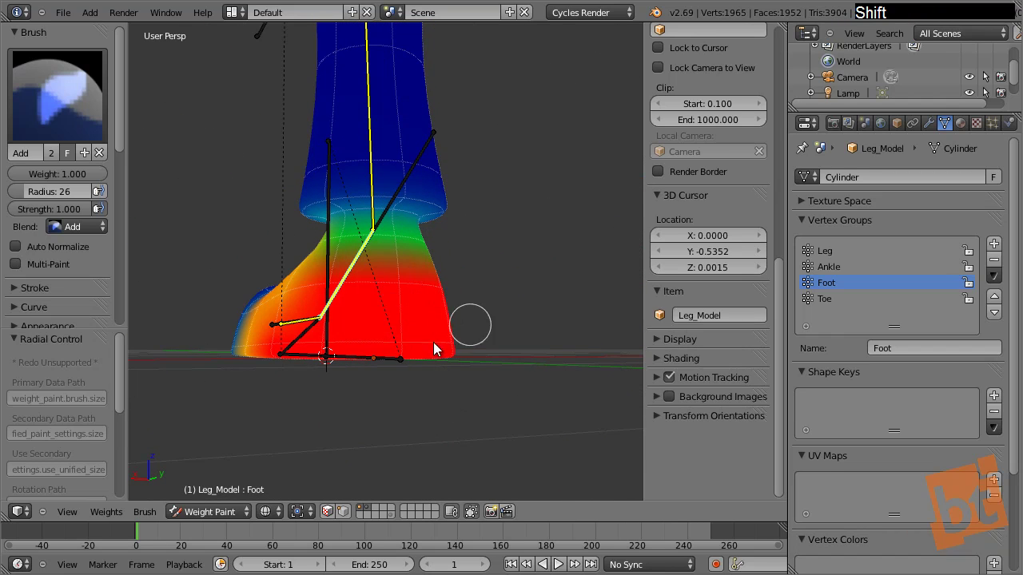
middle_click_drag(433, 342, 359, 295)
mouse_move(374, 264)
left_mouse_down()
mouse_move(390, 259)
mouse_move(333, 256)
left_mouse_up()
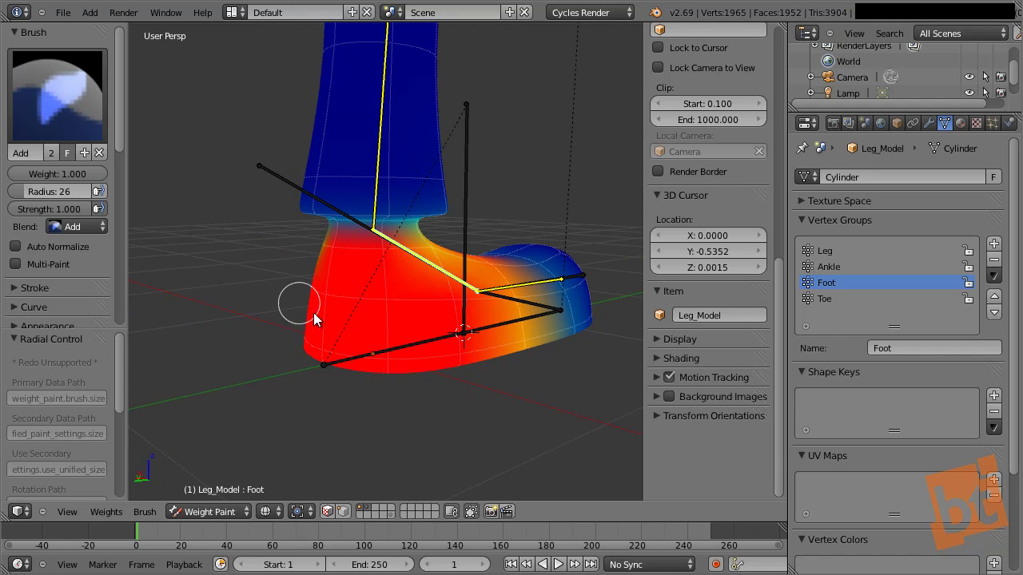
mouse_move(315, 317)
middle_mouse_down()
mouse_move(394, 275)
mouse_move(342, 255)
mouse_move(418, 358)
mouse_move(525, 365)
mouse_move(152, 365)
mouse_move(589, 360)
mouse_move(511, 271)
middle_mouse_up()
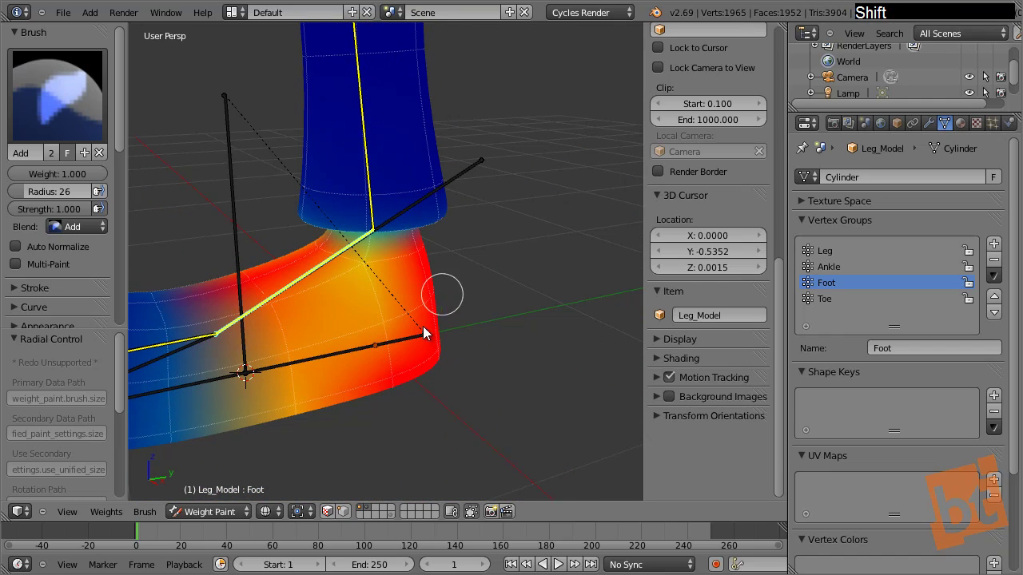
middle_click_drag(406, 338, 397, 390)
left_click(398, 340, "shift")
Enable X Mirror in the weight painting options.
scroll(56, 364, "down", 2)
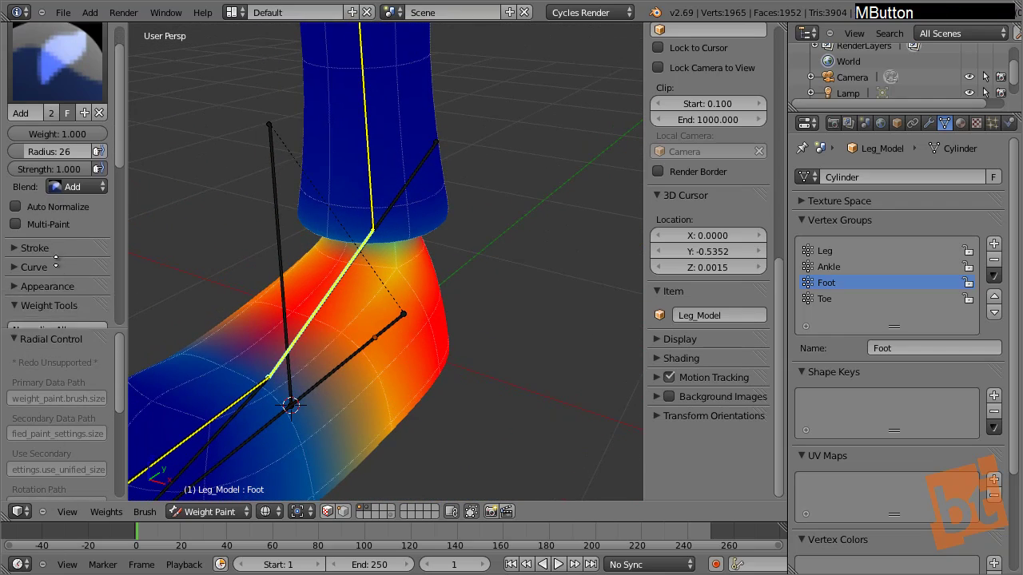
left_click(49, 200)
scroll(50, 207, "down", 2)
scroll(44, 208, "down", 15)
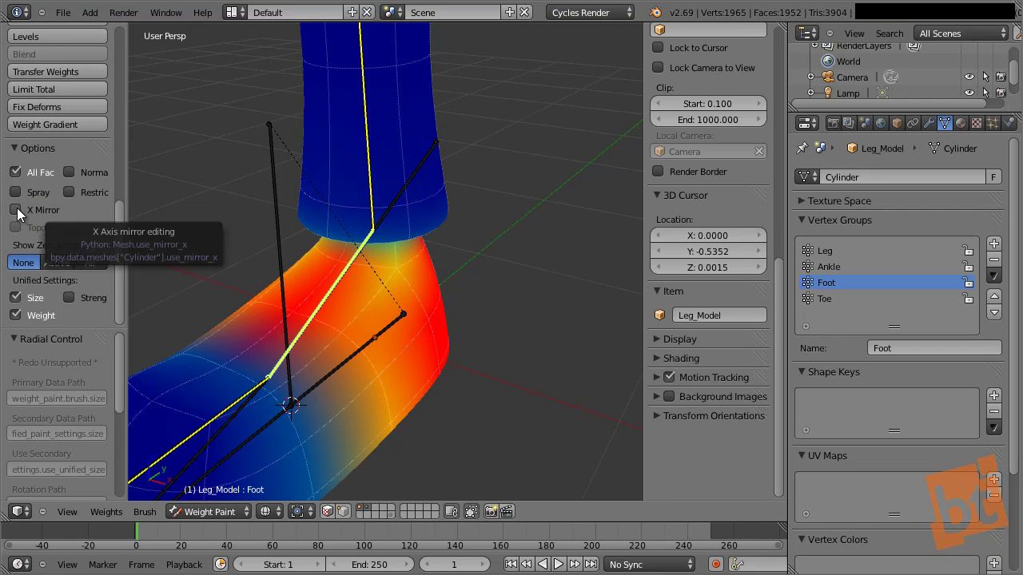
left_click(18, 211)
Paint Foot weight onto the instep and both sides of the midfoot with mirroring, and check the result around the ankle.
middle_click_drag(362, 348, 396, 369)
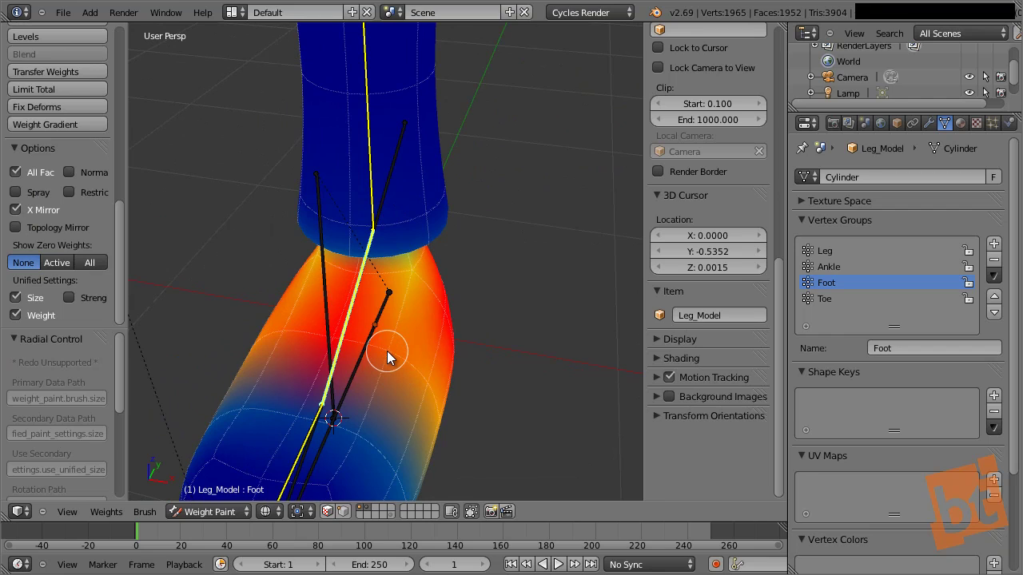
left_click(389, 351)
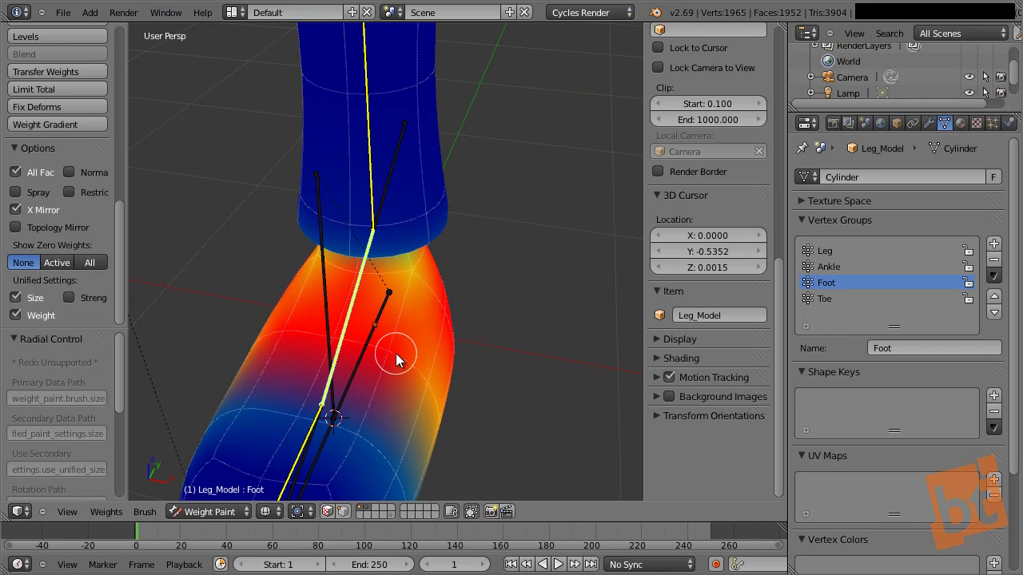
left_click(426, 385)
mouse_move(490, 424)
middle_mouse_down()
mouse_move(392, 344)
mouse_move(434, 354)
mouse_move(300, 302)
mouse_move(421, 372)
mouse_move(397, 286)
middle_mouse_up()
left_click(349, 367, "shift")
scroll(397, 286, "down", 3)
scroll(422, 256, "up", 5, "shift")
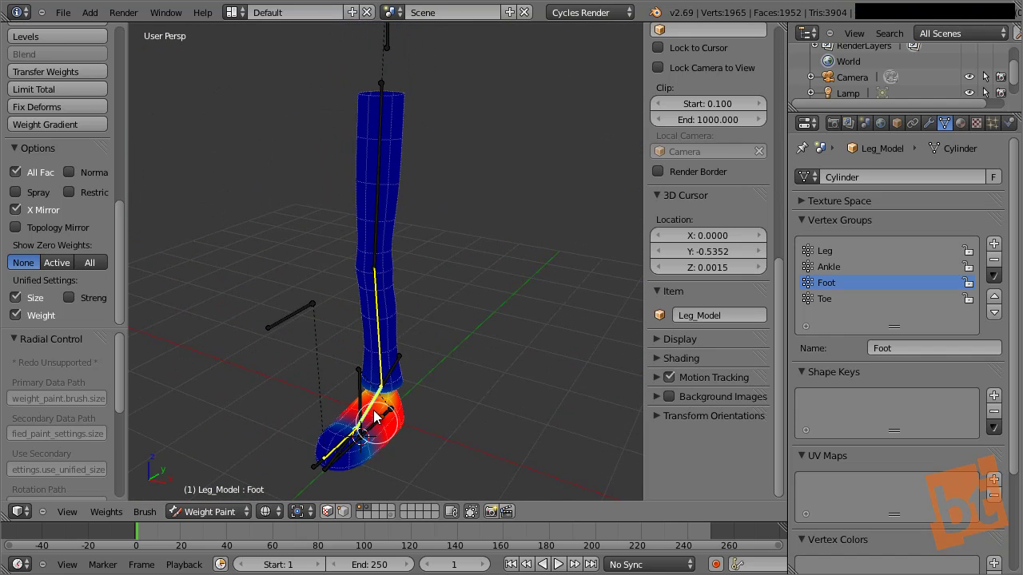
scroll(372, 400, "up", 4)
right_click(372, 376)
right_click(371, 377)
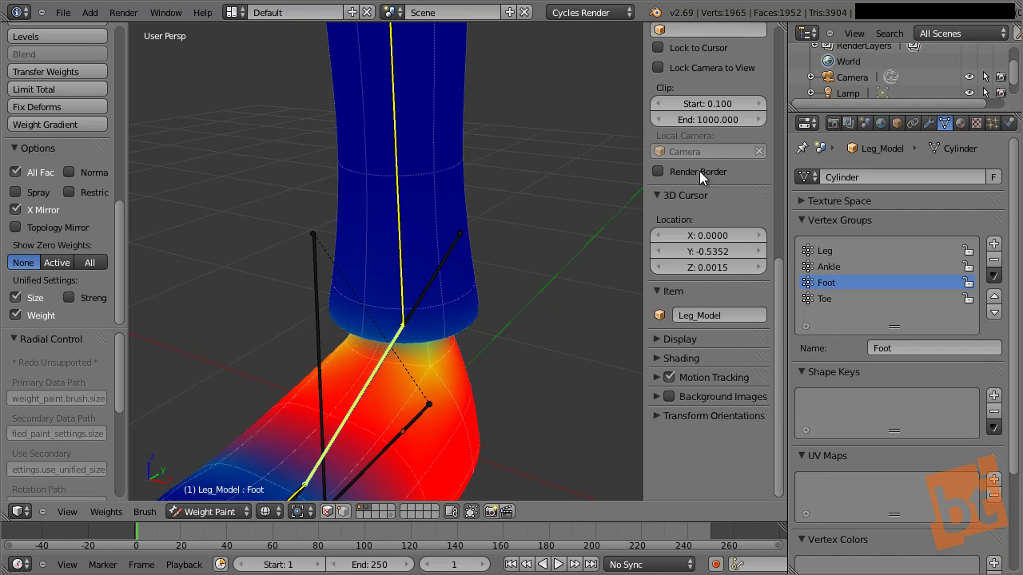
Switch to the Leg_Rig armature's pose mode and open the Foot bone's name for editing, leaving the name as it is.
scroll(702, 199, "up", 5)
middle_click_drag(710, 230, 704, 150)
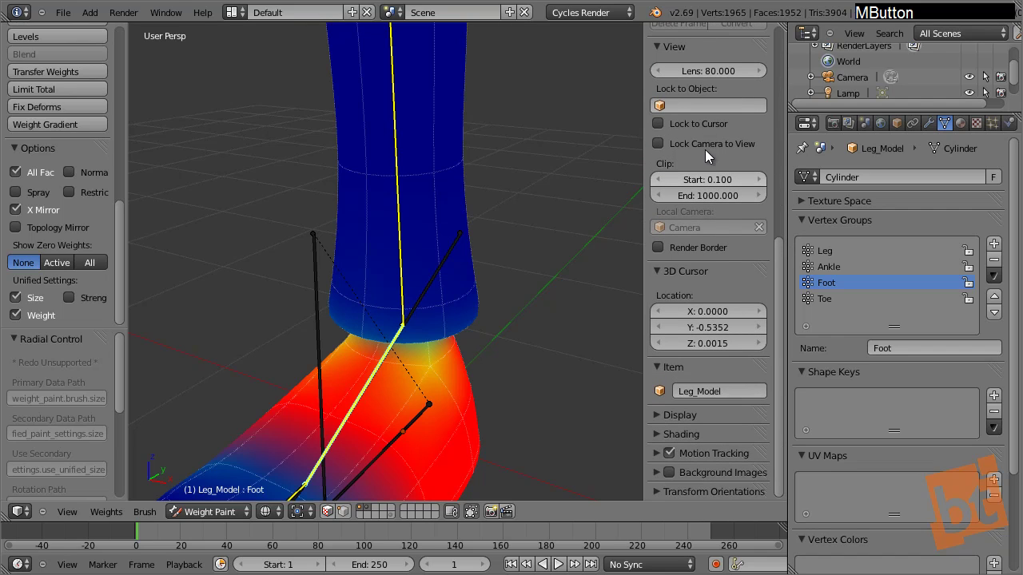
key("ctrl+Tab")
right_click(385, 361)
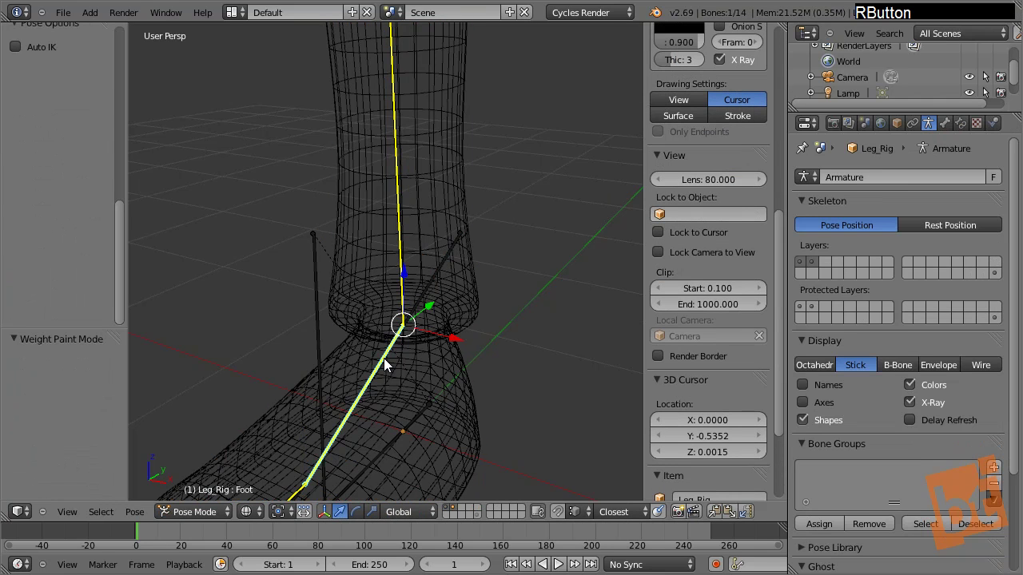
left_click(945, 123)
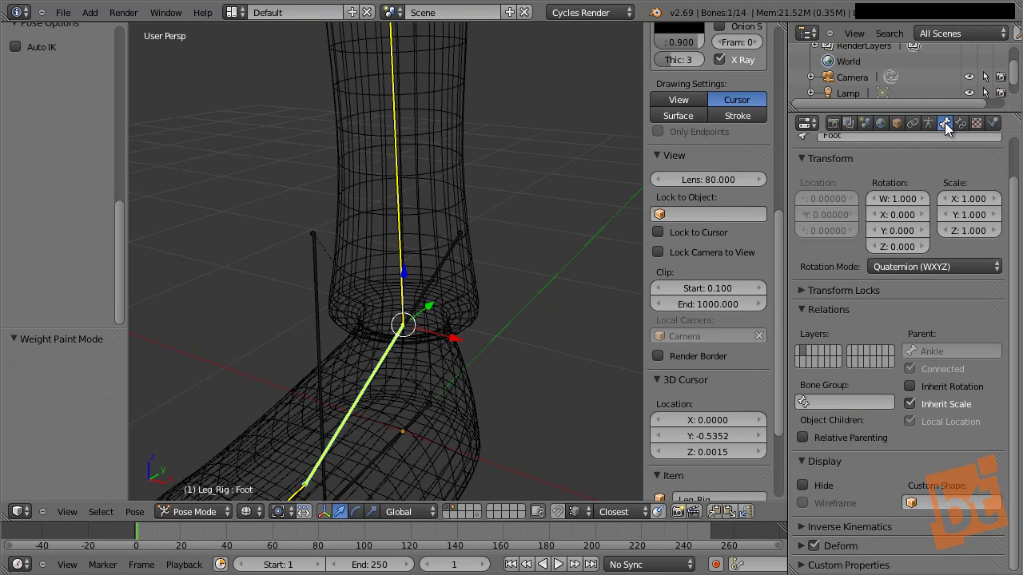
scroll(843, 159, "up", 2)
left_click(883, 175)
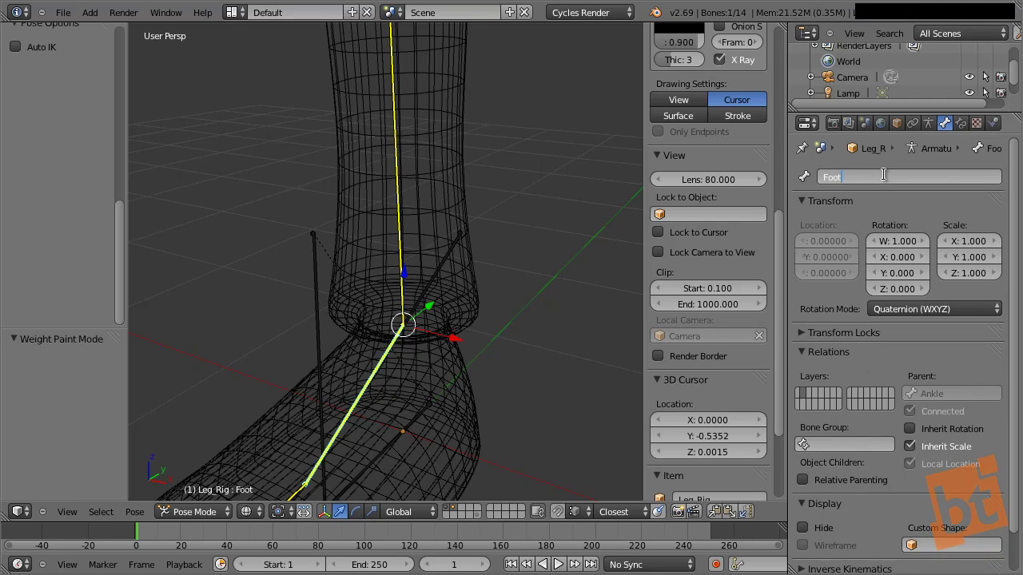
key("shift")
key("shift")
key("BackSpace")
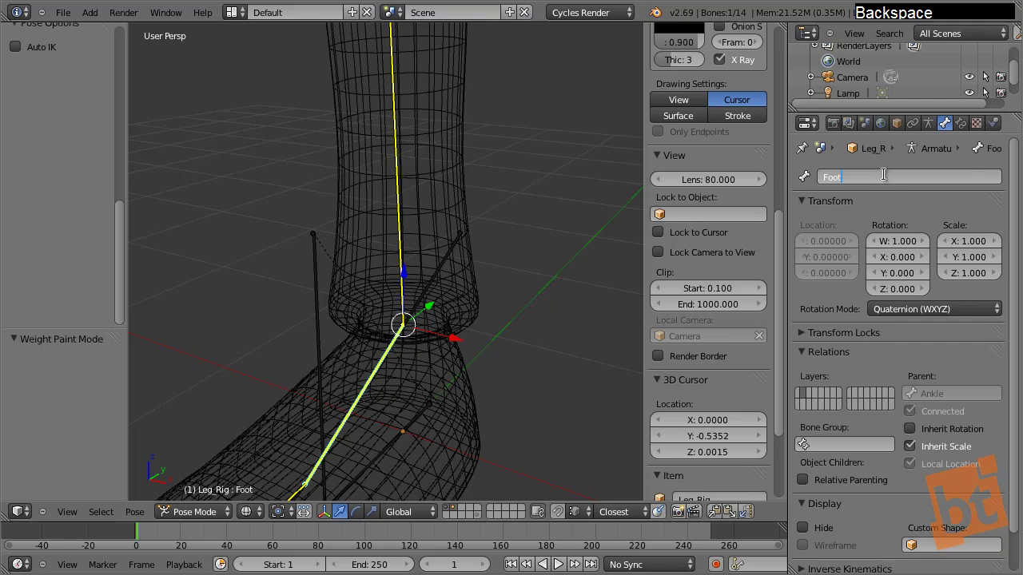
left_click(236, 519)
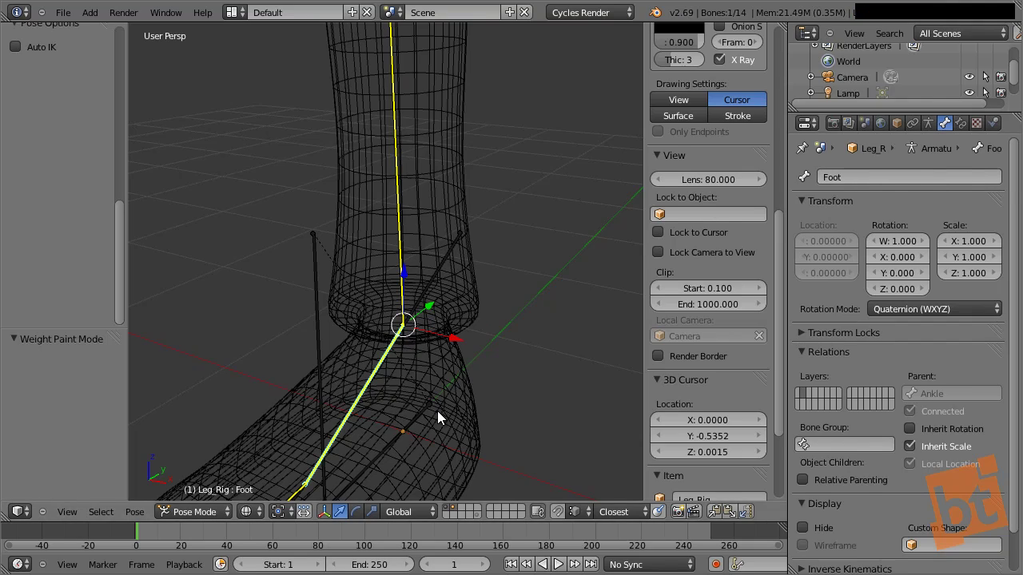
Return to weight painting Leg_Model and fill in full Foot weight on the area just below the ankle joint.
right_click(437, 411, "shift")
middle_click_drag(437, 411, 454, 261)
key("ctrl+Tab")
middle_click_drag(526, 282, 421, 297)
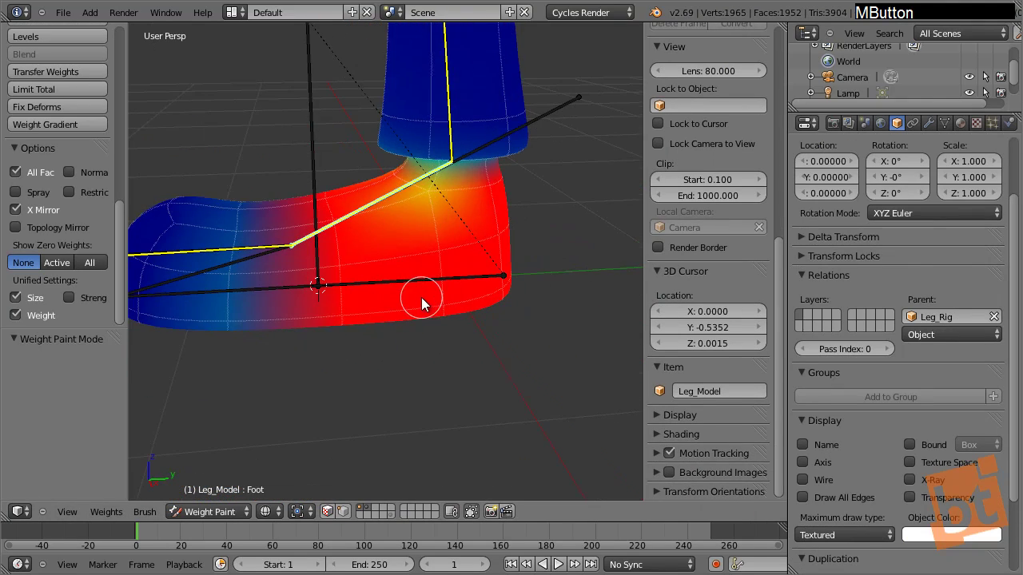
mouse_move(432, 189)
left_mouse_down()
mouse_move(418, 224)
mouse_move(333, 284)
left_mouse_up()
mouse_move(333, 284)
middle_mouse_down()
mouse_move(538, 279)
mouse_move(248, 314)
mouse_move(333, 307)
mouse_move(295, 415)
middle_mouse_up()
Select the Toe bone and paint full Toe weight over the tip and underside of the toes.
right_click(245, 296, "shift")
right_click(241, 299)
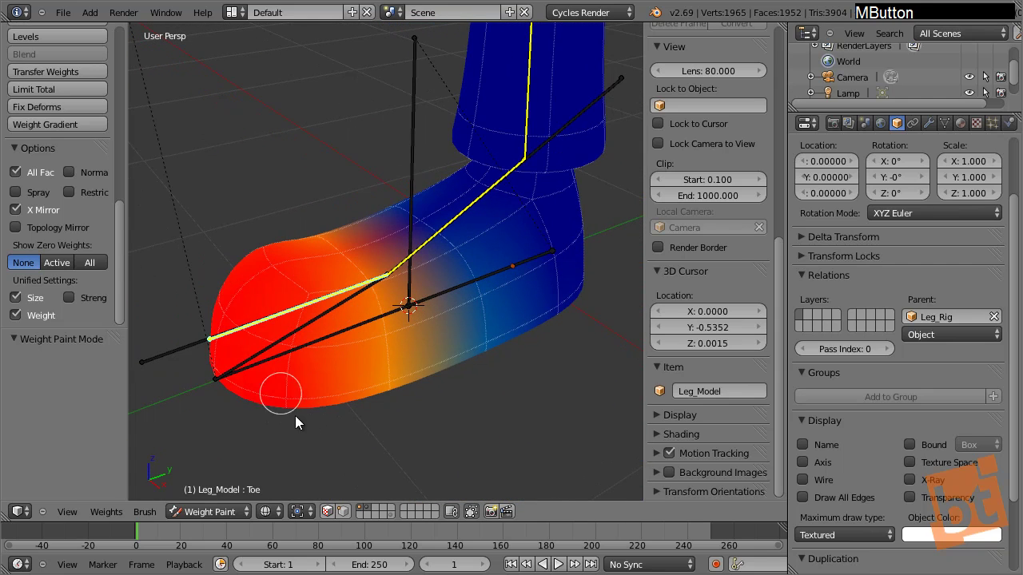
mouse_move(294, 416)
left_mouse_down()
mouse_move(289, 390)
mouse_move(220, 373)
mouse_move(228, 284)
mouse_move(291, 361)
left_mouse_up()
mouse_move(290, 361)
middle_mouse_down()
mouse_move(299, 377)
mouse_move(274, 274)
mouse_move(240, 223)
middle_mouse_up()
left_click_drag(240, 223, 266, 286, "shift")
middle_click_drag(267, 285, 244, 405)
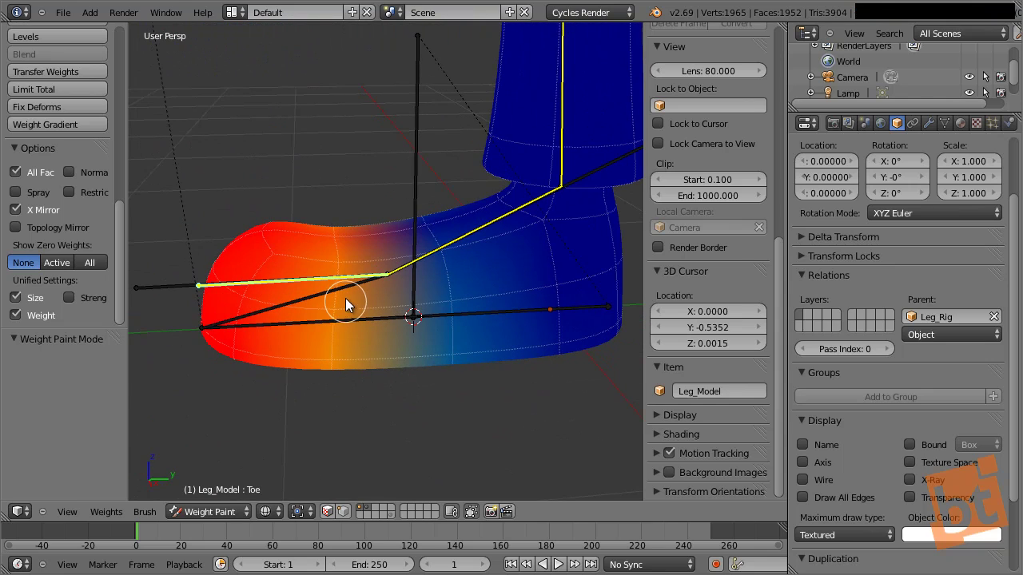
Test-rotate the toe control bone slightly, cancel the rotation and reselect the Toe bone.
key("r")
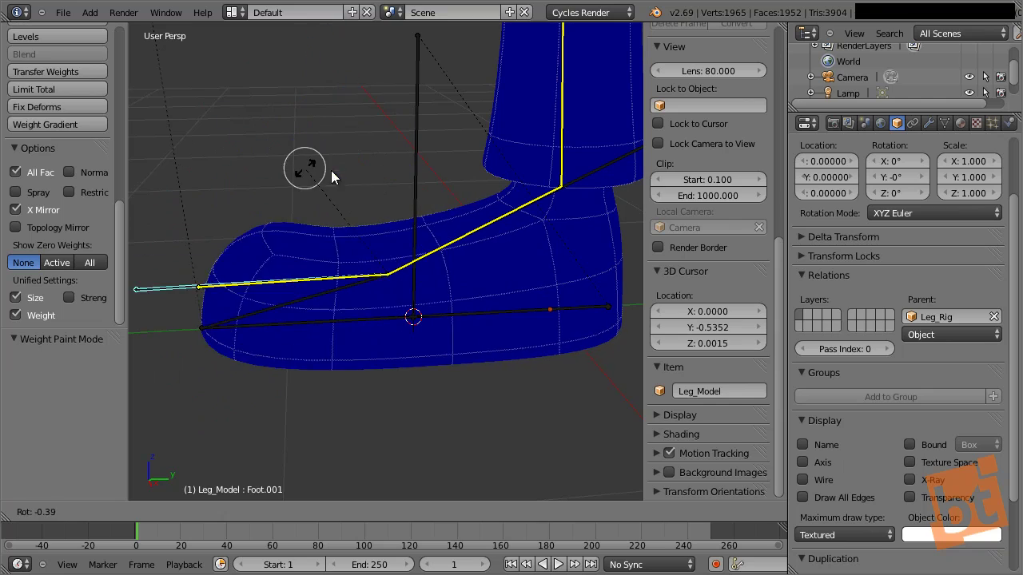
left_click(421, 218)
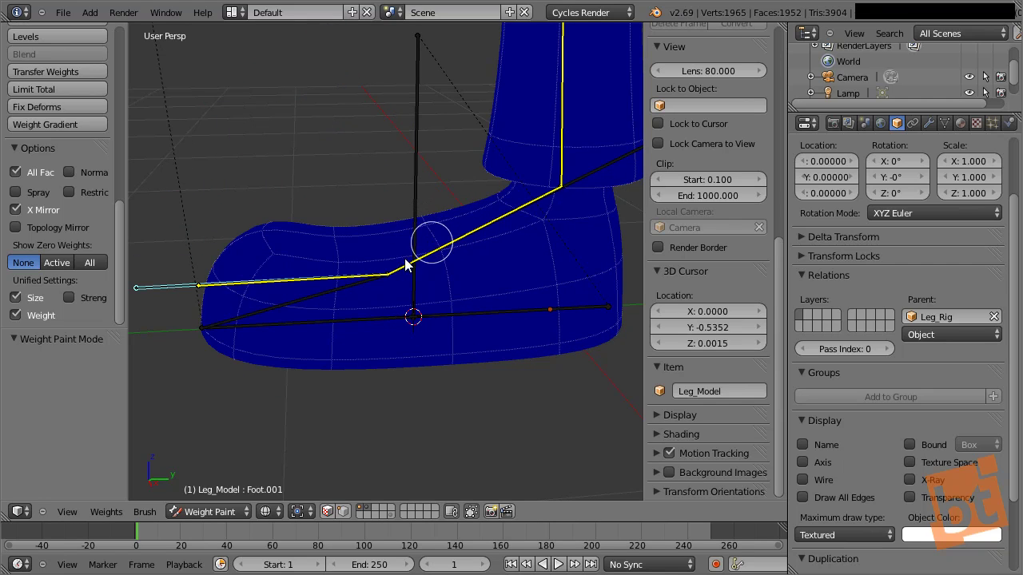
right_click(320, 278)
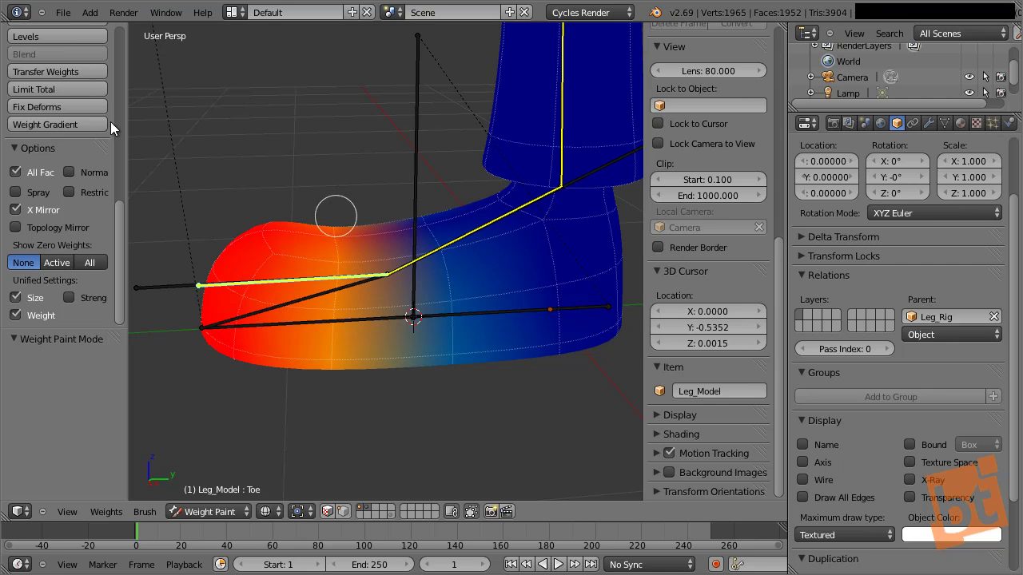
Compare the Foot and Toe weights, and remove Toe weight from the middle of the foot with the Subtract brush.
mouse_move(68, 60)
middle_mouse_down()
mouse_move(63, 233)
mouse_move(338, 283)
middle_mouse_up()
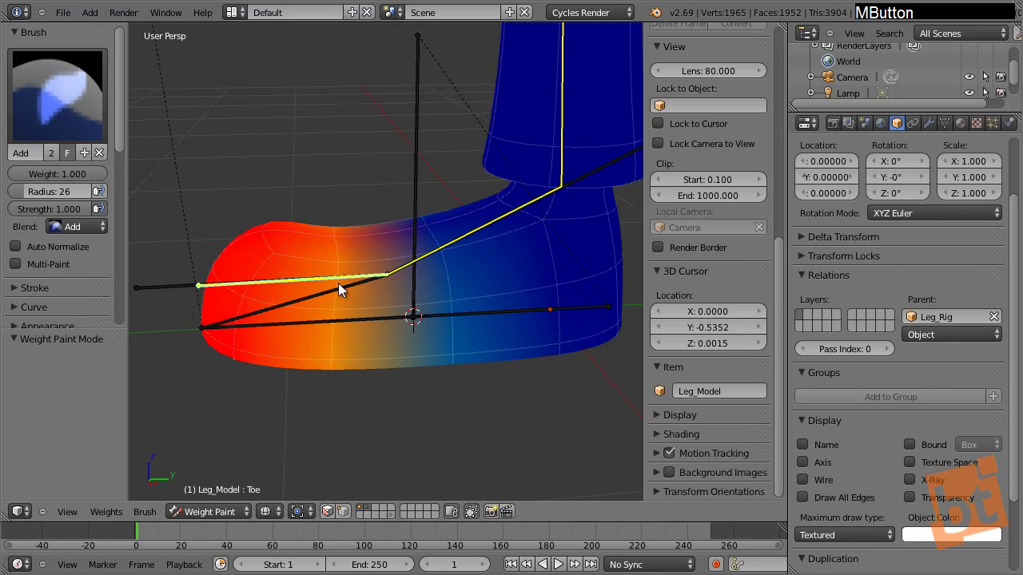
right_click(456, 239)
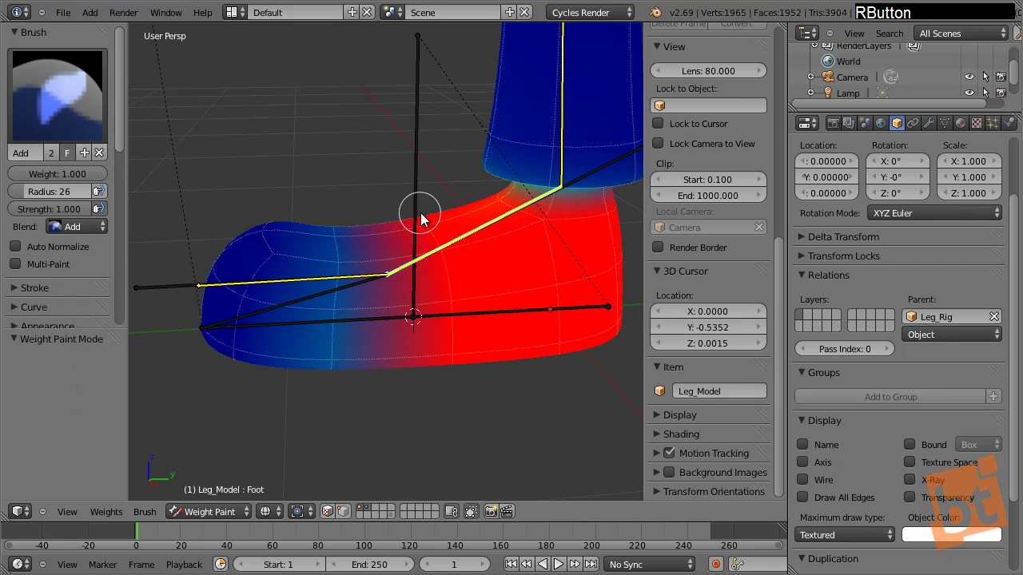
left_click(421, 220)
left_click(266, 286)
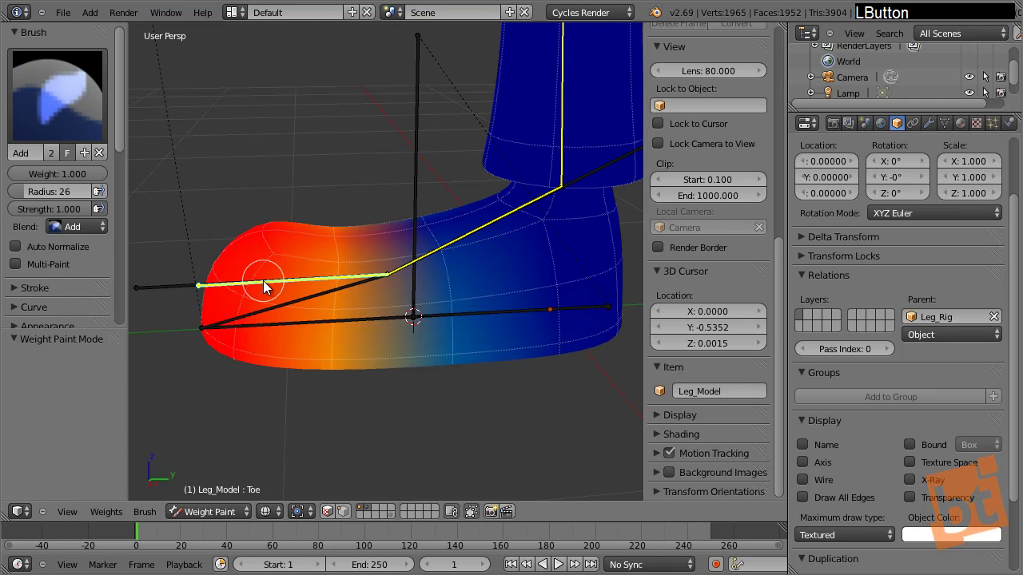
left_click(64, 78)
left_click(40, 268)
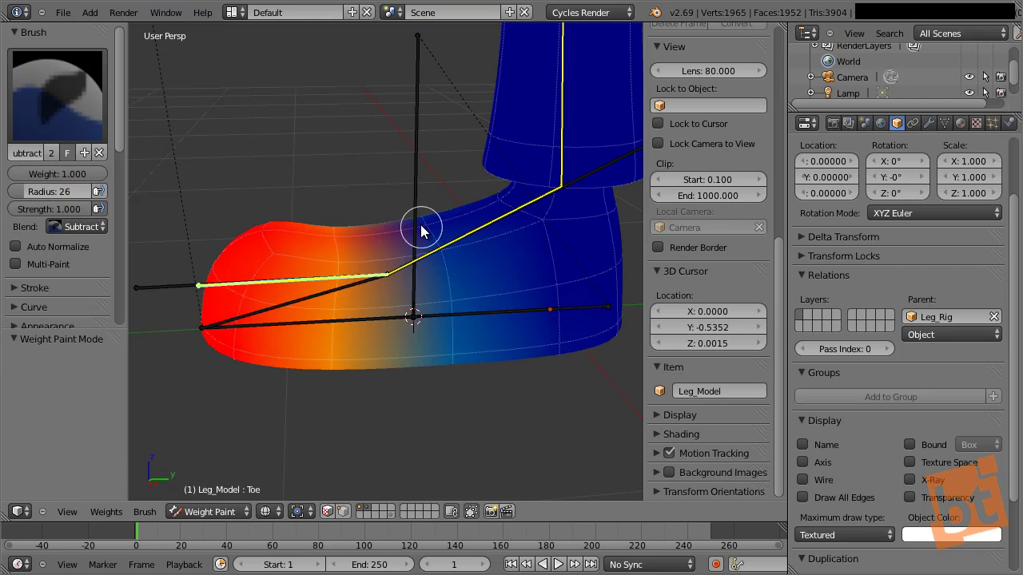
mouse_move(421, 227)
left_mouse_down()
mouse_move(445, 263)
mouse_move(460, 384)
left_mouse_up()
Test the toe bend by rotating the toe control bone upward, cancel the rotation and inspect the foot.
mouse_move(465, 422)
middle_mouse_down()
mouse_move(393, 395)
mouse_move(557, 297)
mouse_move(454, 221)
mouse_move(399, 347)
middle_mouse_up()
middle_click_drag(522, 342, 302, 222)
right_click(170, 279)
key("r")
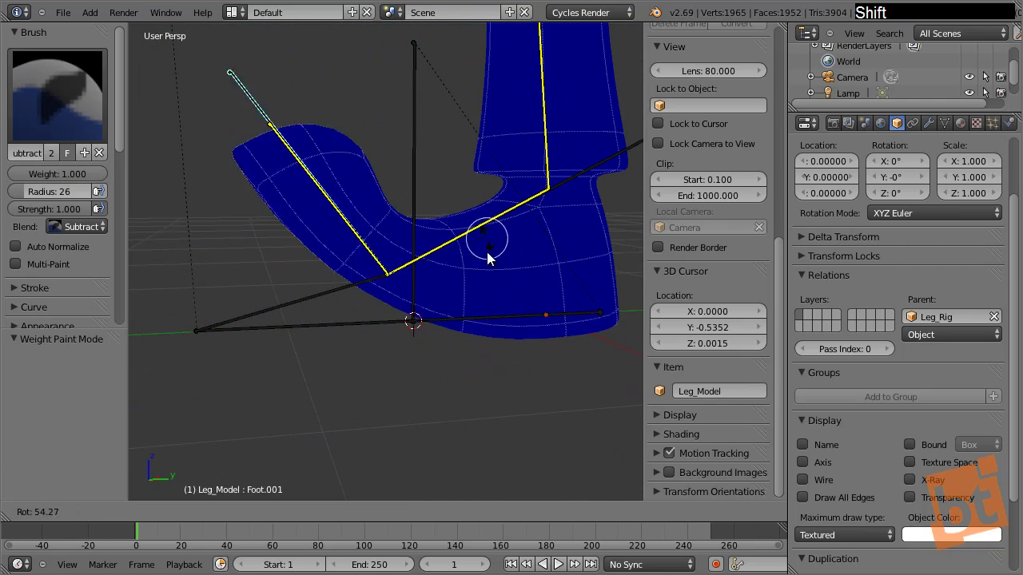
left_click(460, 184)
middle_click_drag(461, 185, 451, 265, "shift")
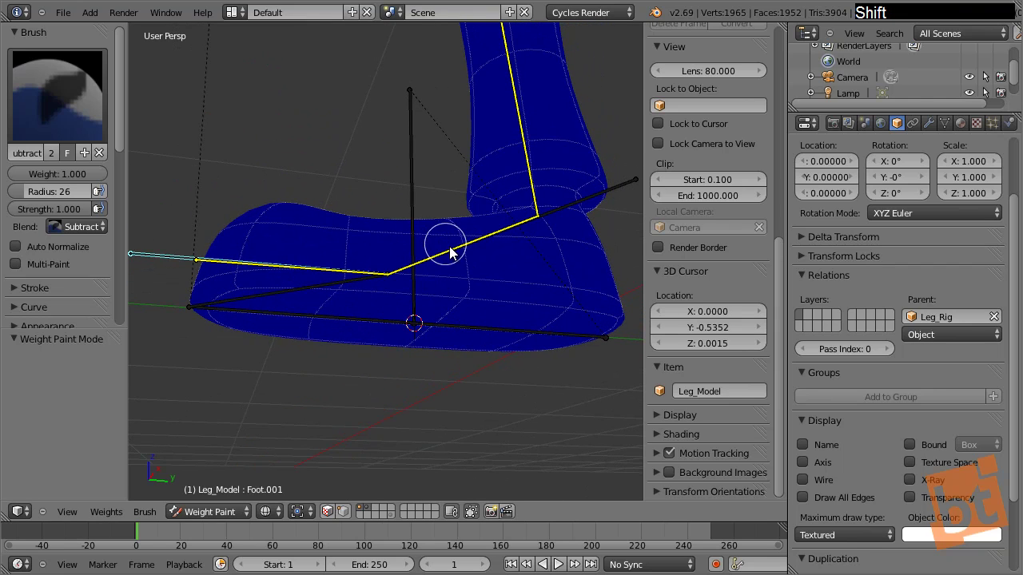
Select the Foot bone, switch to the Add brush, and scrub the timeline to end at frame 2.
right_click(450, 251)
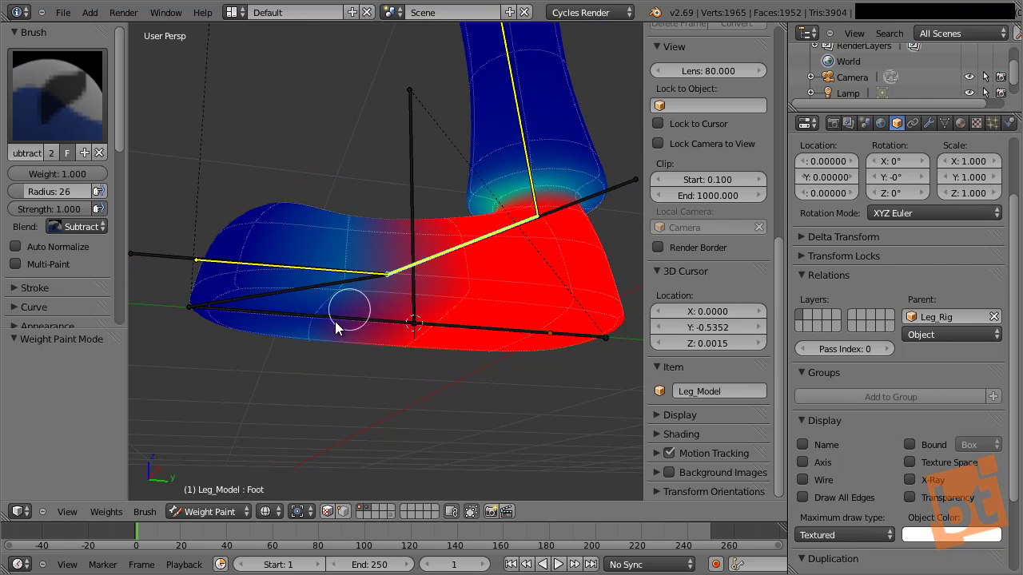
left_click(100, 124)
left_click(40, 174)
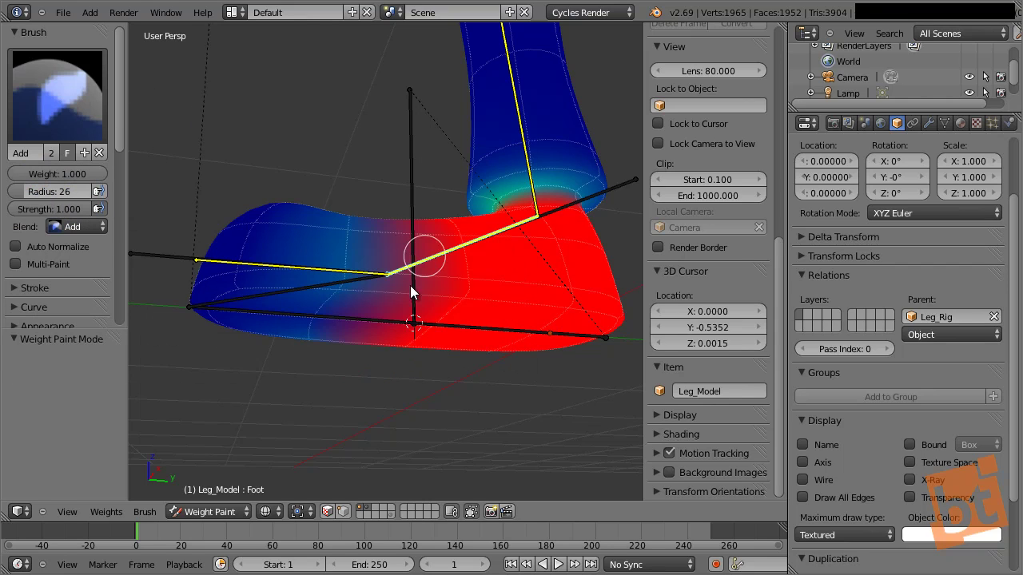
middle_click_drag(410, 285, 264, 276)
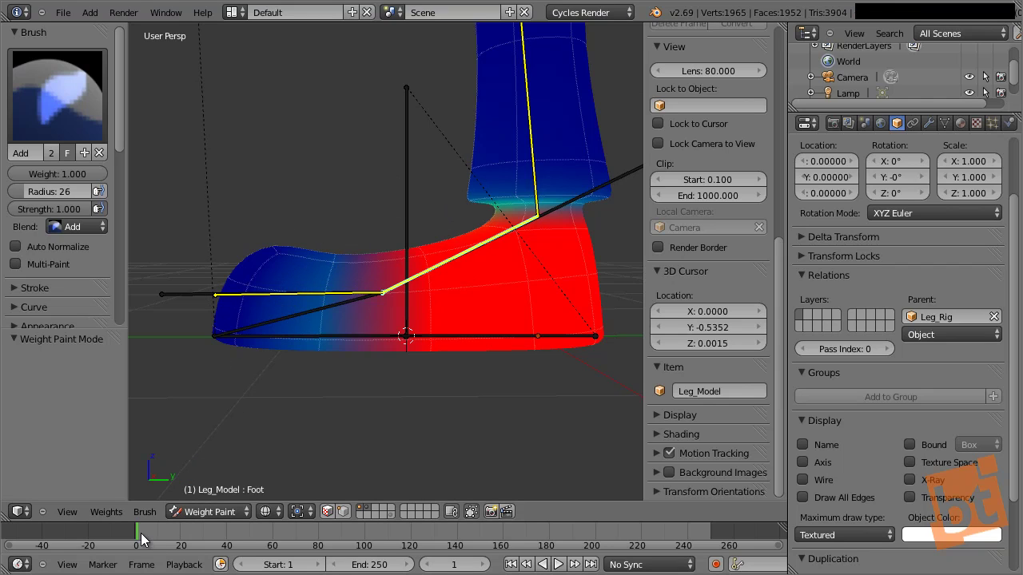
left_click(334, 531)
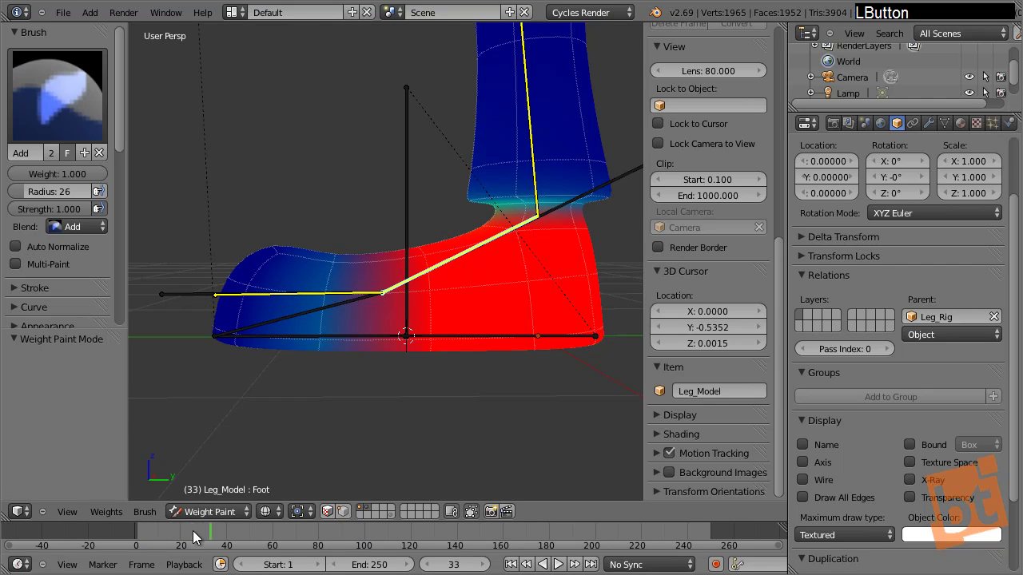
left_click_drag(186, 546, 139, 546)
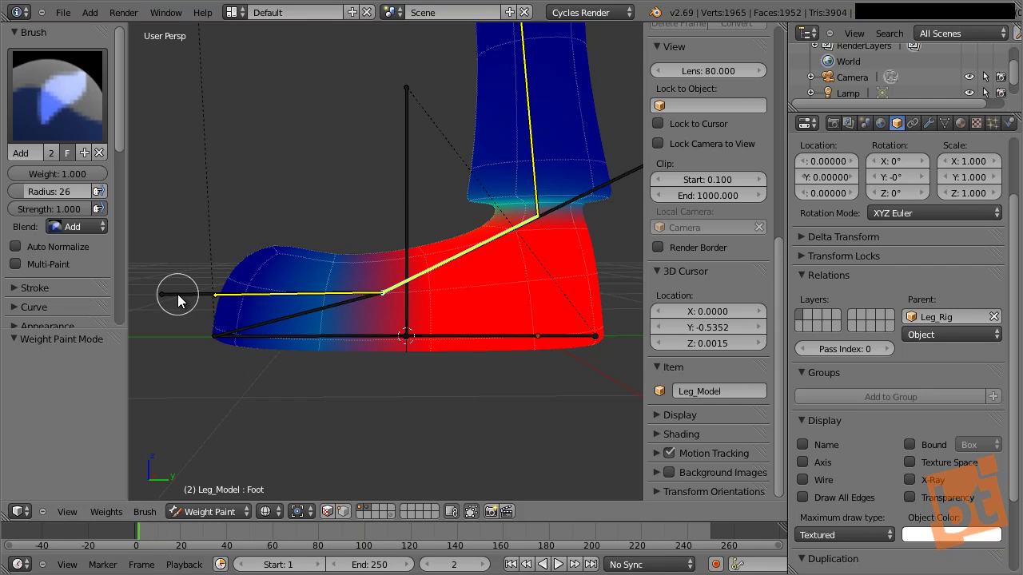
Rotate the toe control bone again to check how the toes bend, cancel it and examine the ball of the foot.
right_click(162, 294)
key("r")
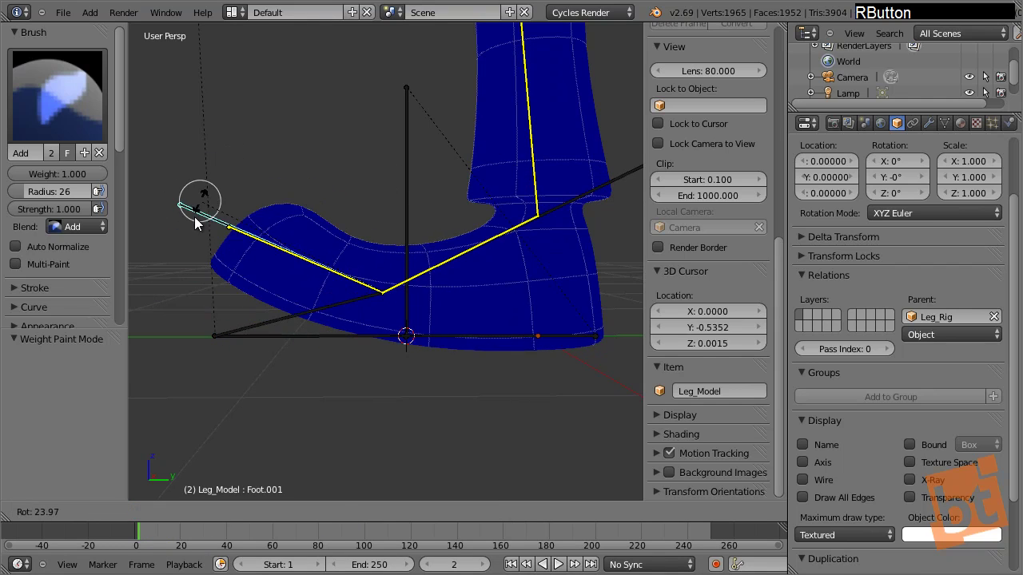
right_click(301, 239)
middle_click_drag(290, 274, 320, 269)
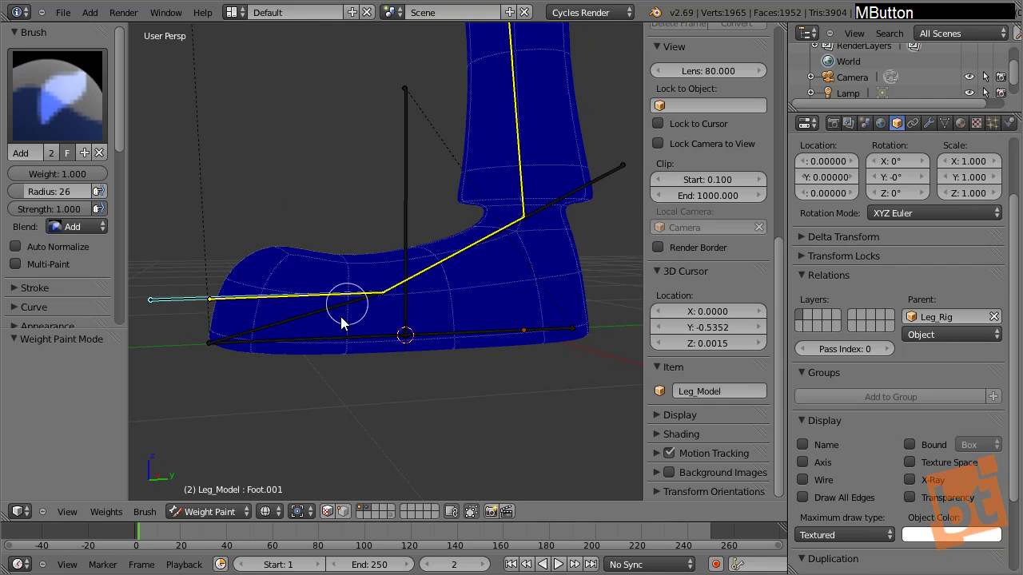
middle_click_drag(338, 320, 372, 321, "shift")
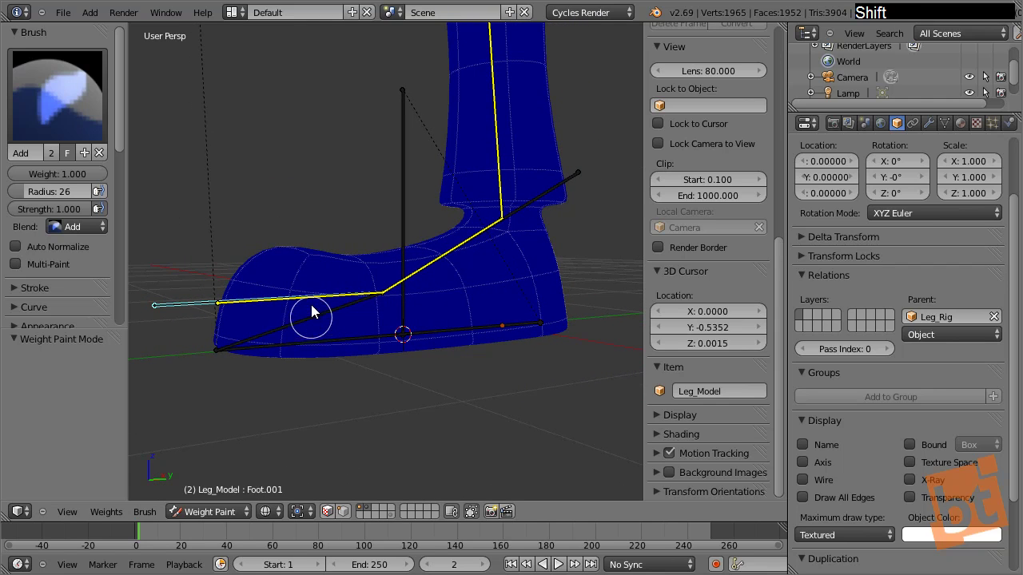
scroll(336, 298, "up", 2)
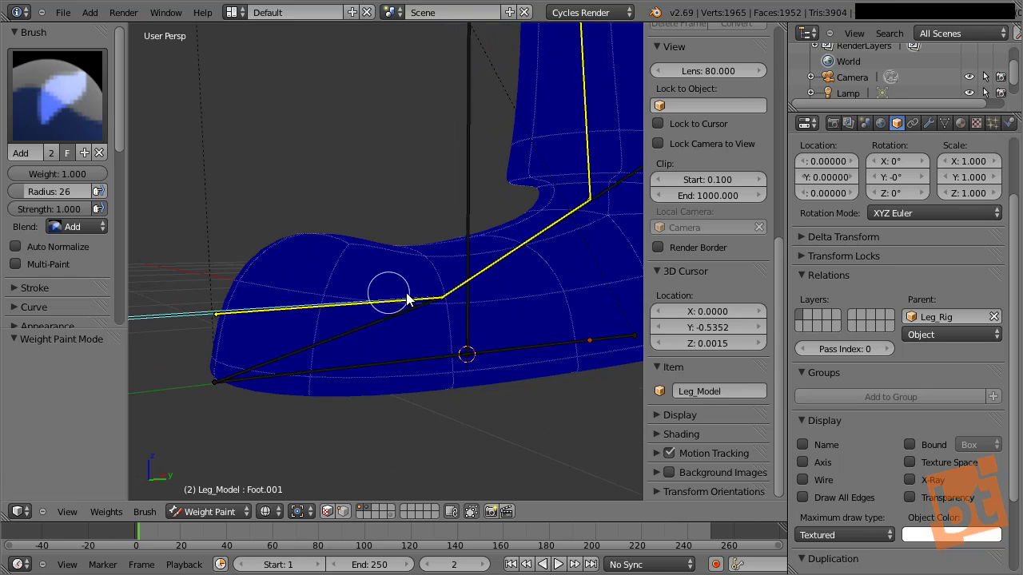
middle_click_drag(407, 299, 443, 162)
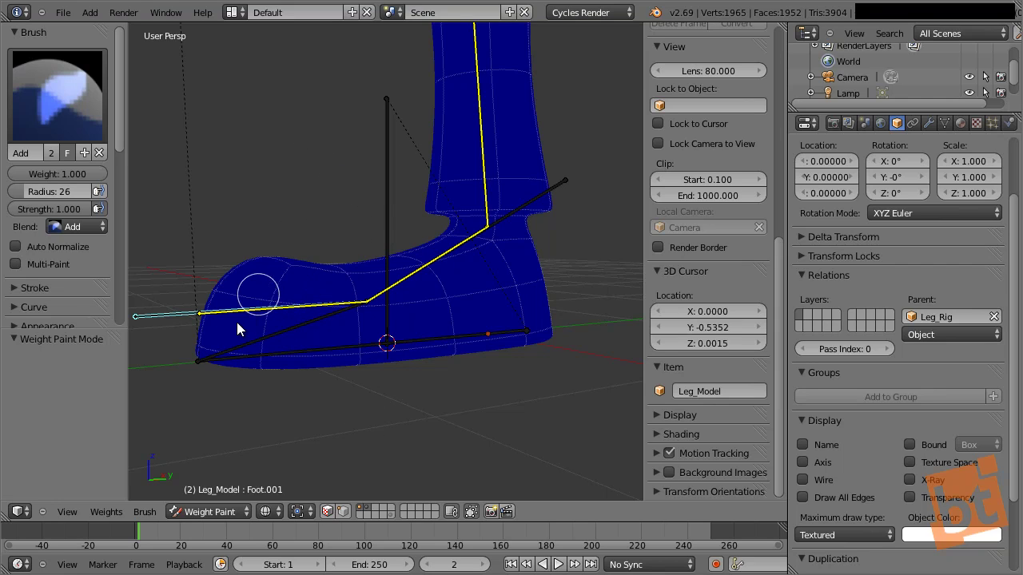
Set the Add brush strength to 0.200 and paint light Foot weight around the ball of the foot near the toe joint.
scroll(236, 322, "up", 2)
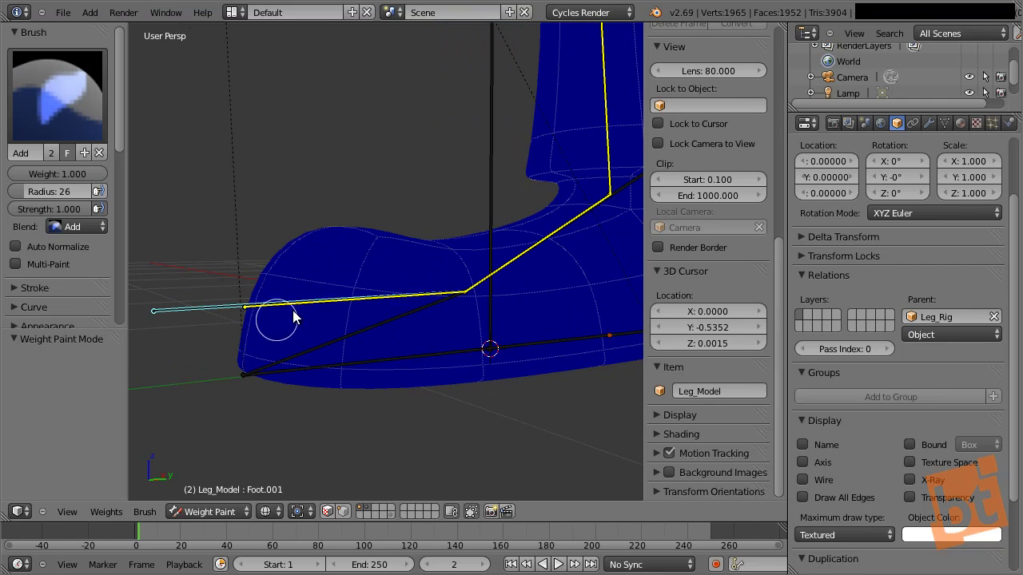
right_click(532, 244)
right_click(535, 249)
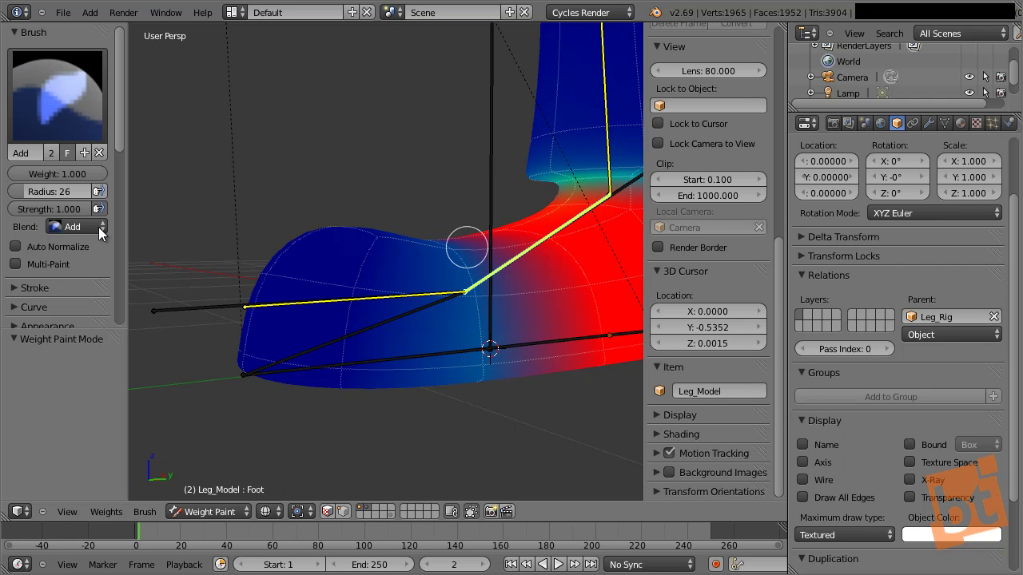
middle_click_drag(541, 413, 84, 192)
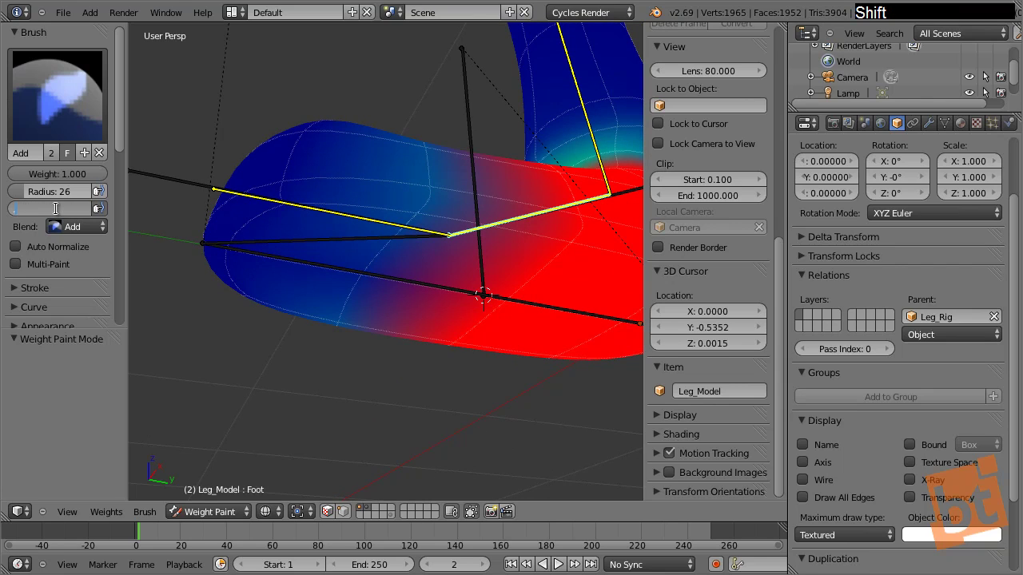
key("Escape")
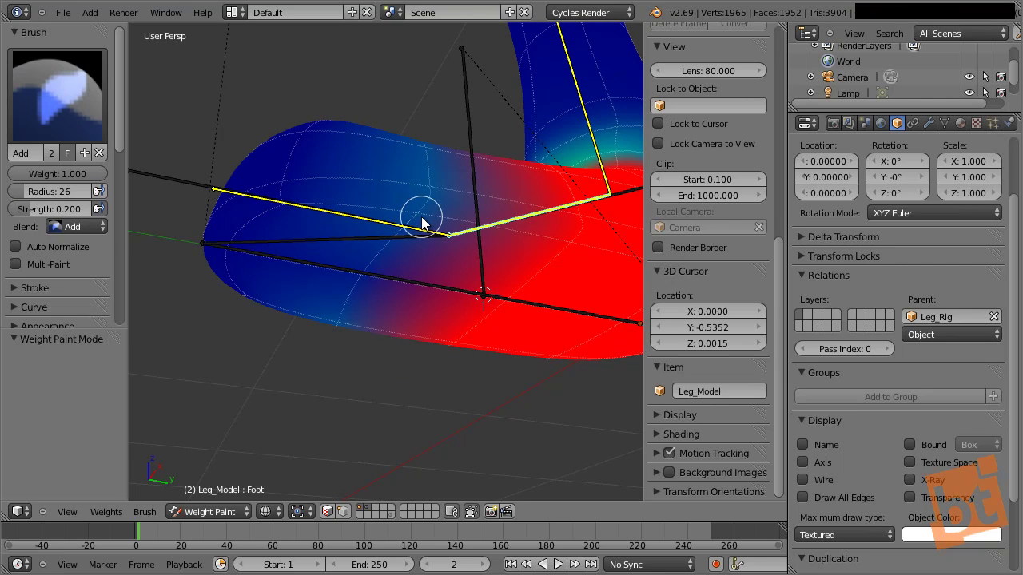
mouse_move(422, 225)
left_mouse_down()
mouse_move(442, 194)
mouse_move(427, 206)
left_mouse_up()
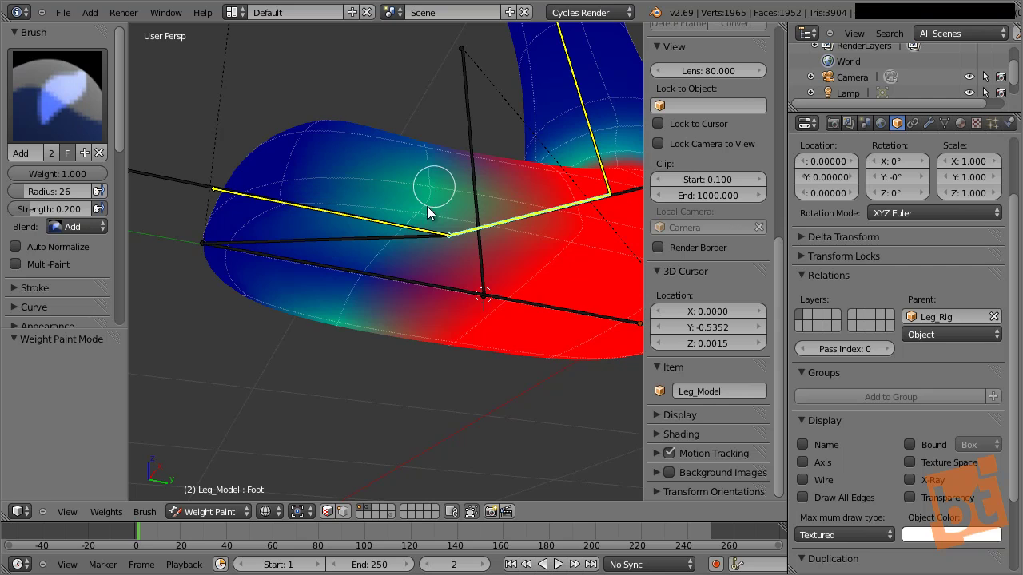
Test the softened toe joint by rotating the toe control bone from a side view, and cancel the rotation.
middle_click_drag(414, 250, 394, 296)
right_click(202, 285, "shift")
key("r")
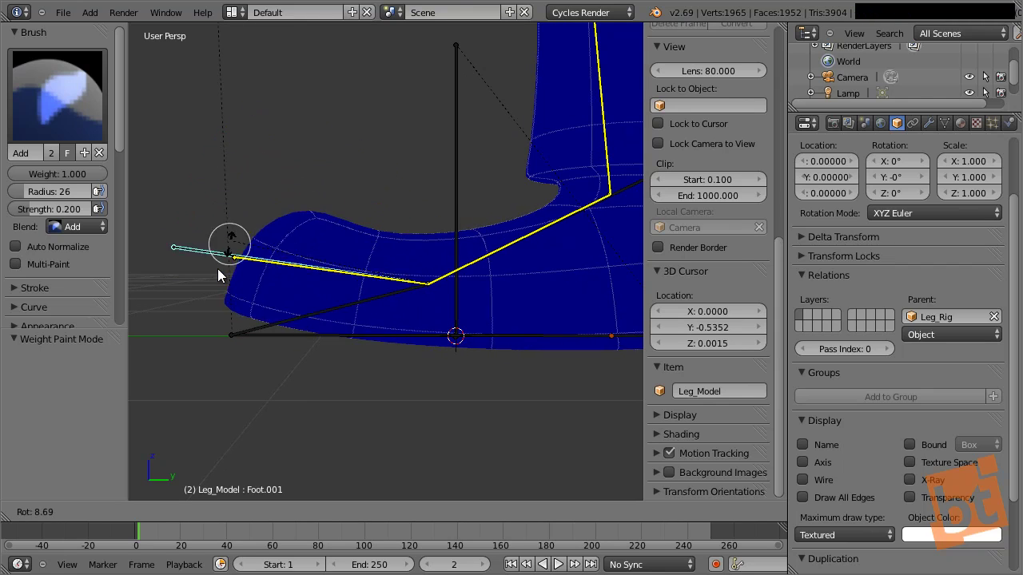
key("Escape")
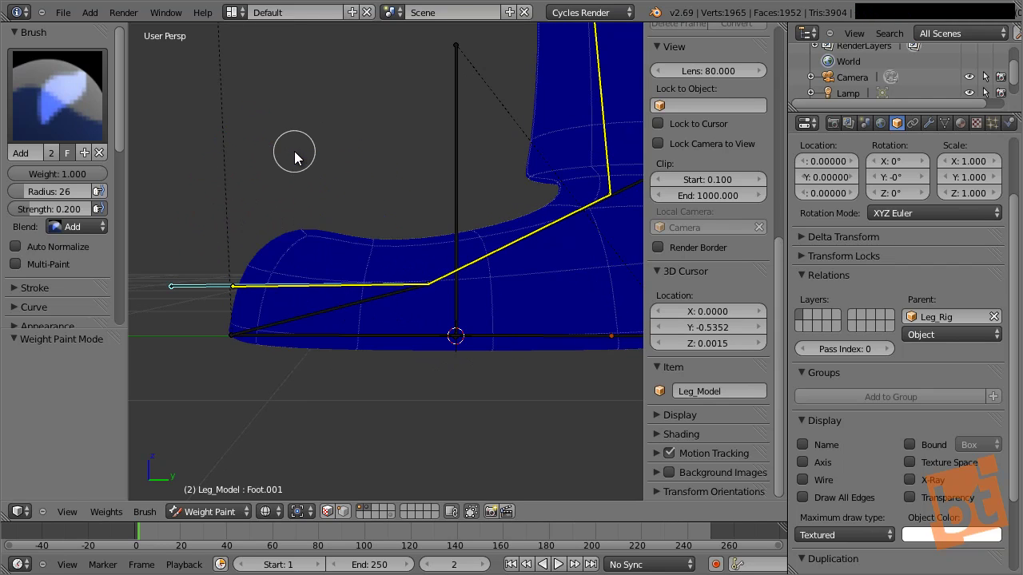
Test the toe bend by rotating the Foot.001 control bone upward from a low side view, and cancel the rotation.
middle_click_drag(346, 201, 364, 170)
key("r")
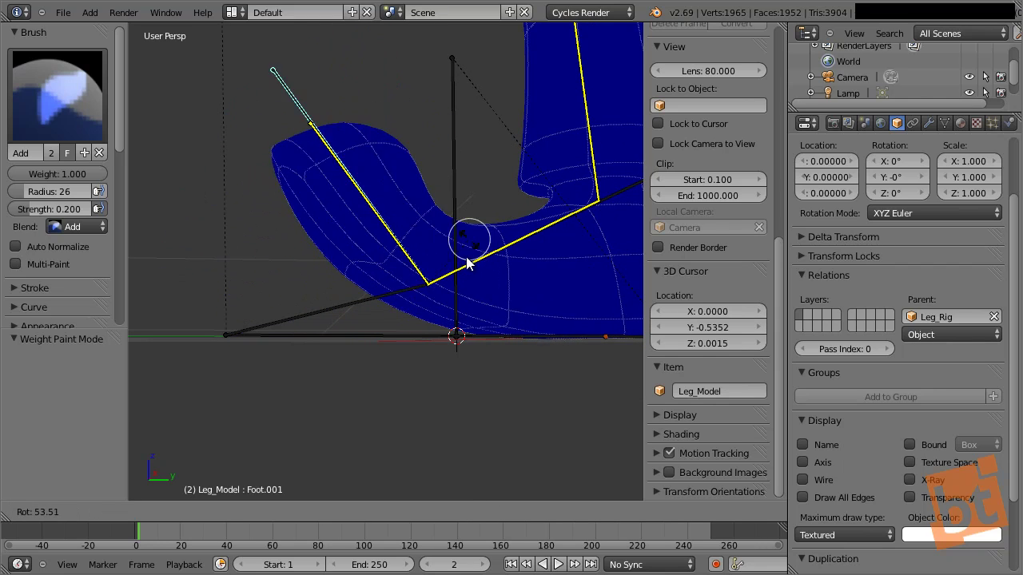
key("Escape")
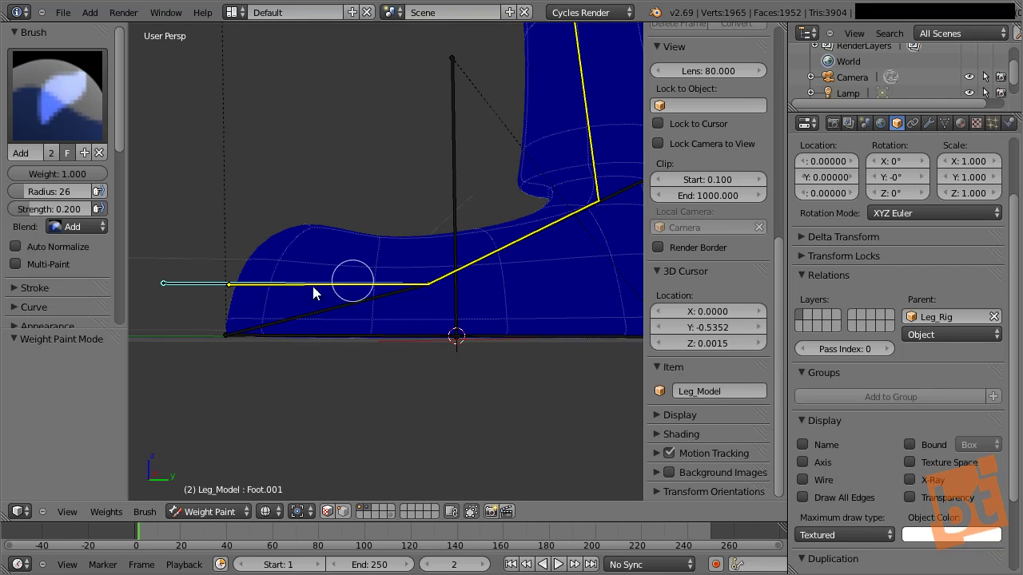
Select the Foot bone and paint additional Foot weight over the top and side of the toe joint with the Add brush.
right_click(313, 292)
middle_click_drag(530, 302, 503, 199)
right_click(502, 245, "shift")
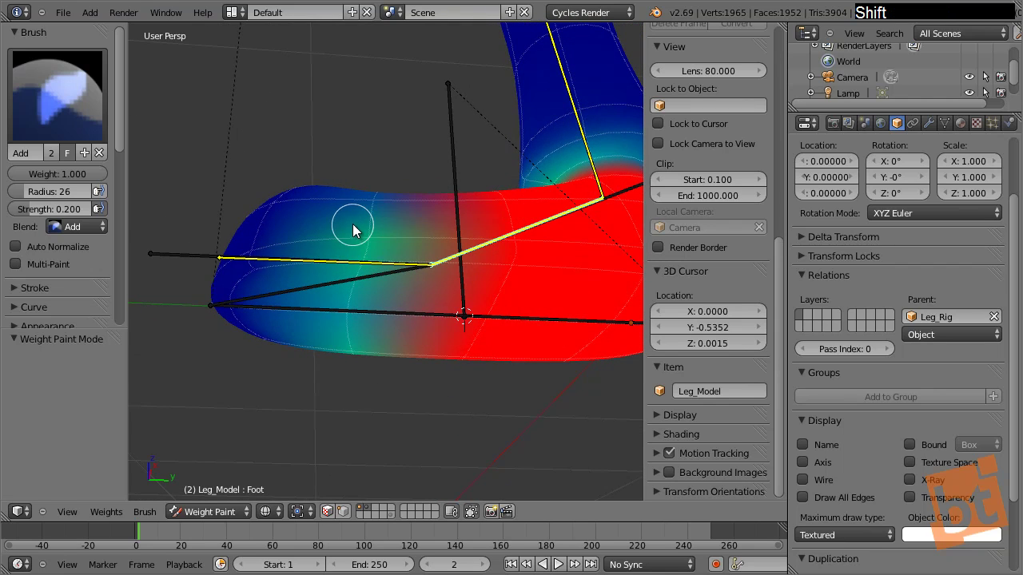
middle_click_drag(356, 231, 375, 293)
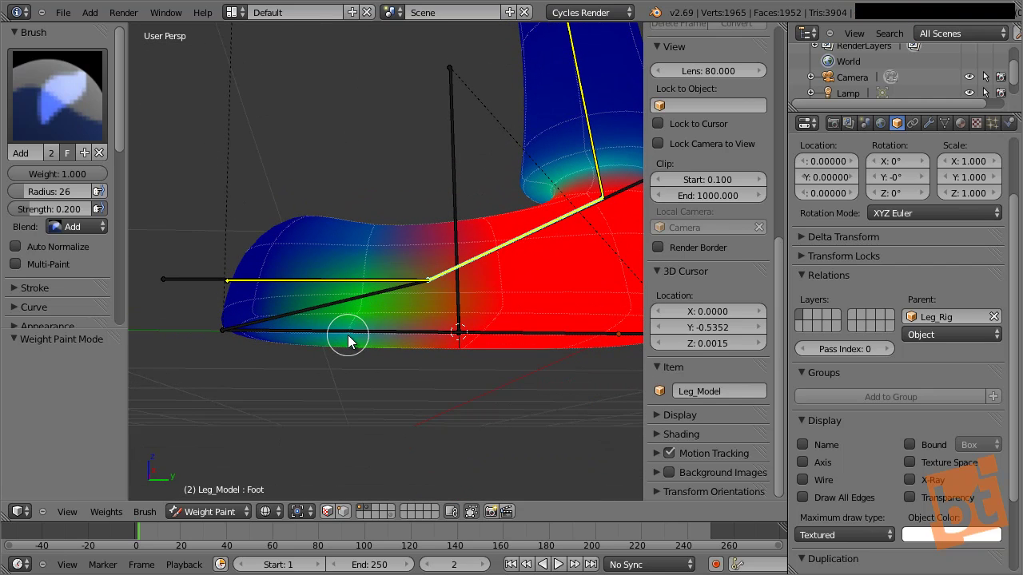
middle_click_drag(450, 320, 361, 279)
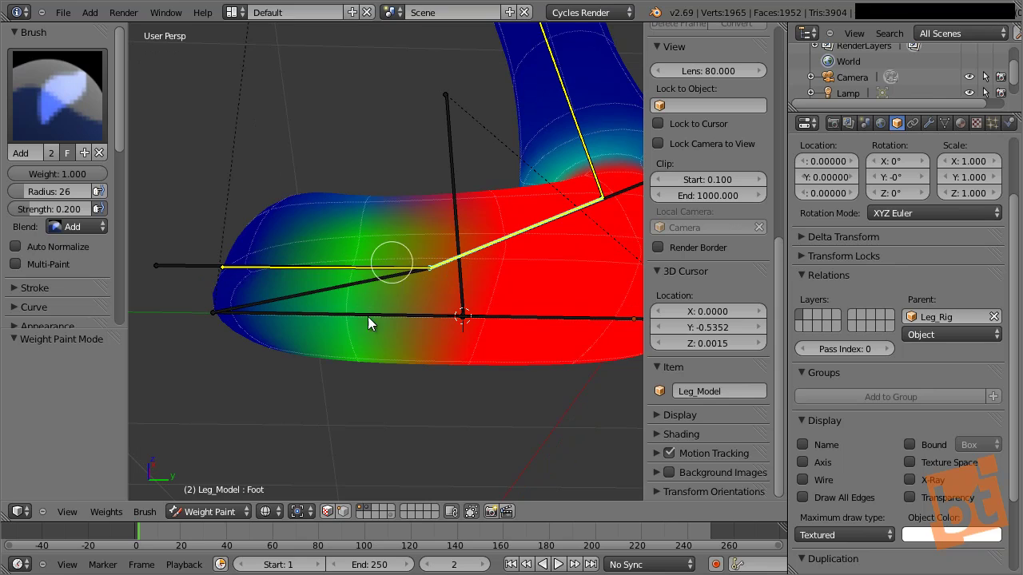
Select the Foot.001 control bone and rotate it upward again to check how the repainted toe joint bends.
middle_click_drag(436, 254, 224, 282)
right_click(216, 285, "shift")
key("r")
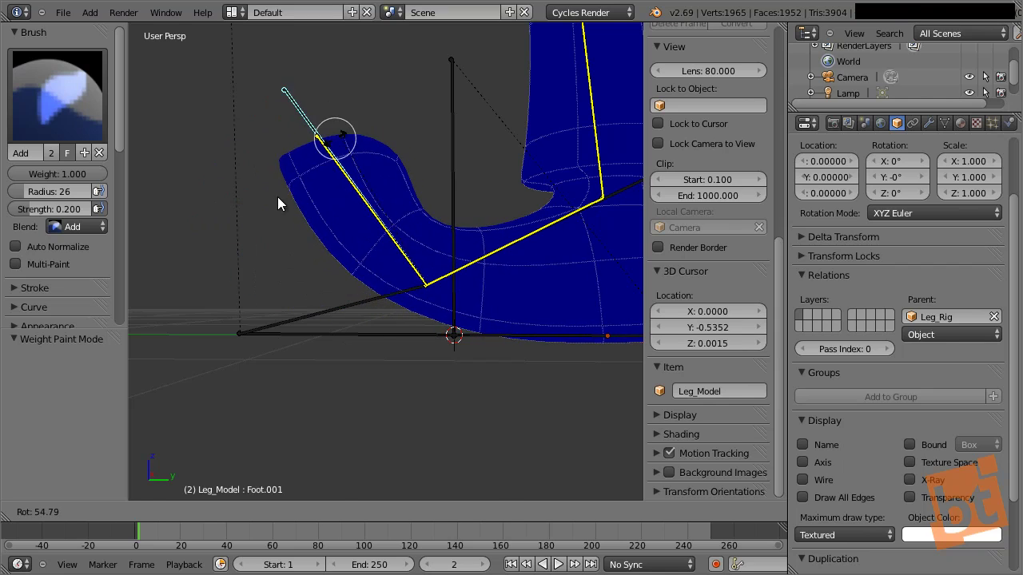
left_click(267, 215)
mouse_move(474, 222)
middle_mouse_down()
mouse_move(338, 320)
mouse_move(331, 308)
mouse_move(471, 265)
middle_mouse_up()
Leave Weight Paint mode for solid shading and test-rotate the Foot_Roll bone about the global X axis, cancelling the rotation.
key("ctrl+Tab")
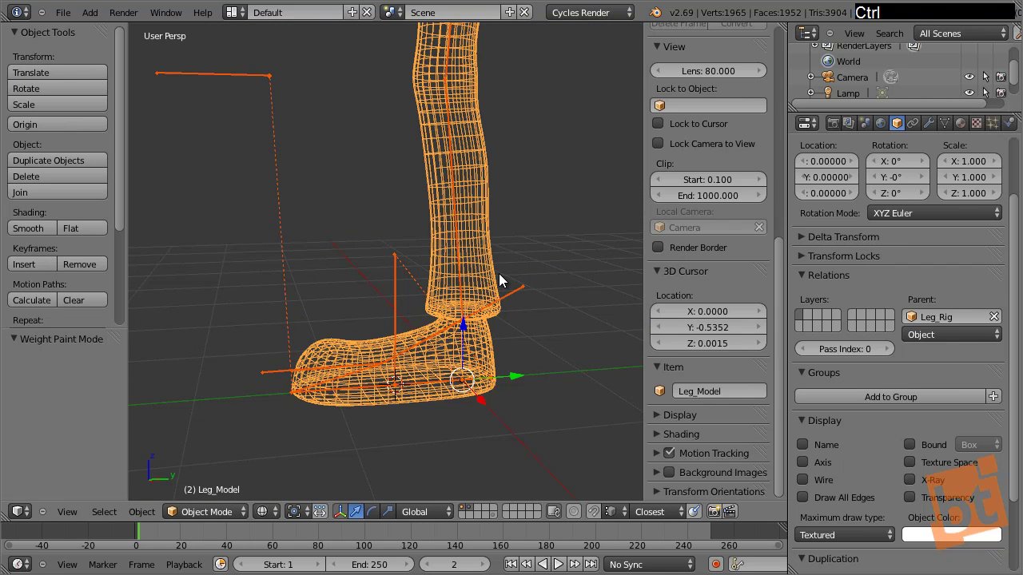
key("z")
right_click(516, 297)
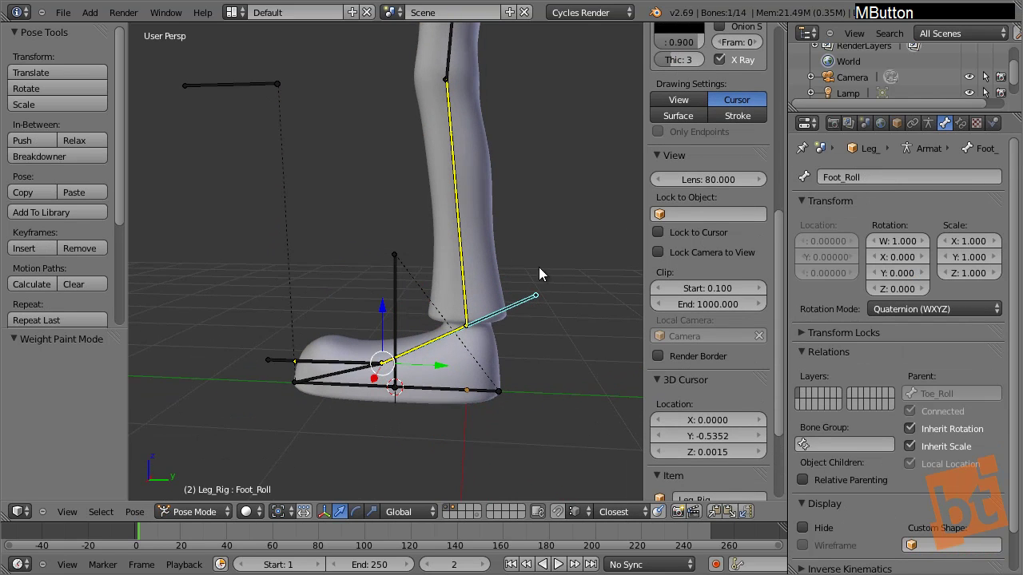
key("shift+r")
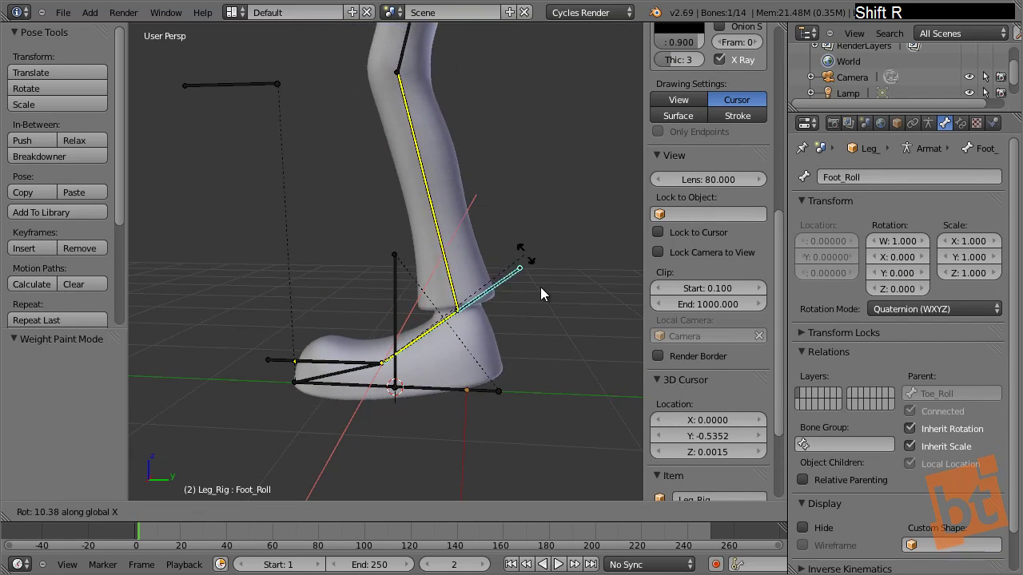
right_click(495, 247)
Test the Foot_Roll bone with a free rotation and with a rotation constrained to global X, cancelling both.
middle_click_drag(474, 270, 519, 270)
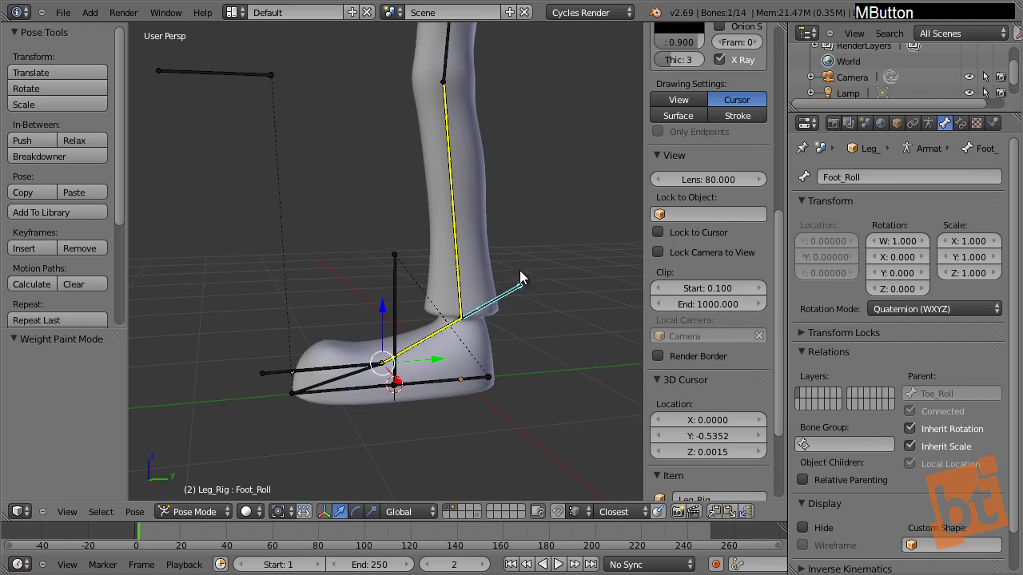
key("a")
right_click(519, 275, "shift")
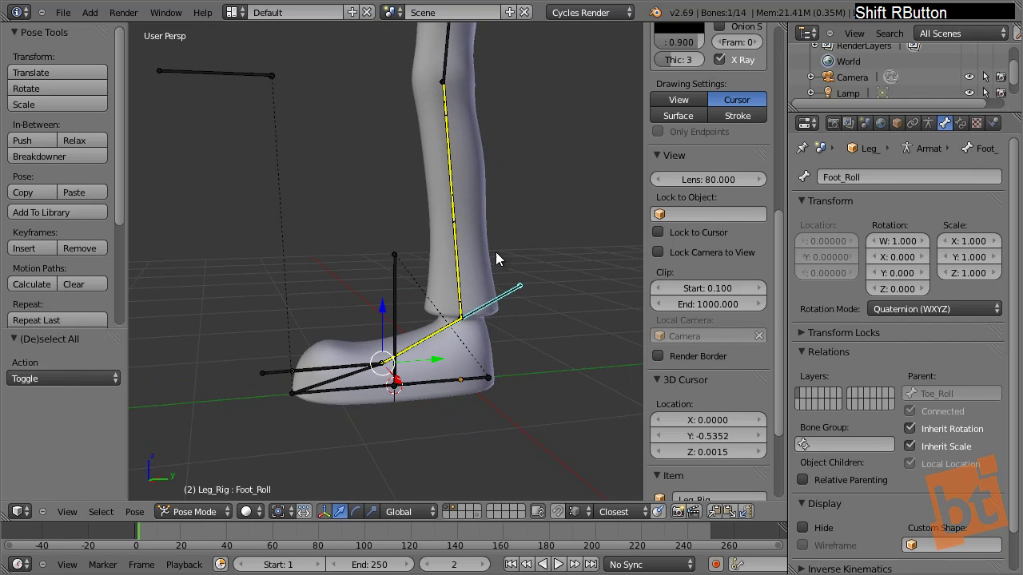
middle_click_drag(717, 75, 717, 457)
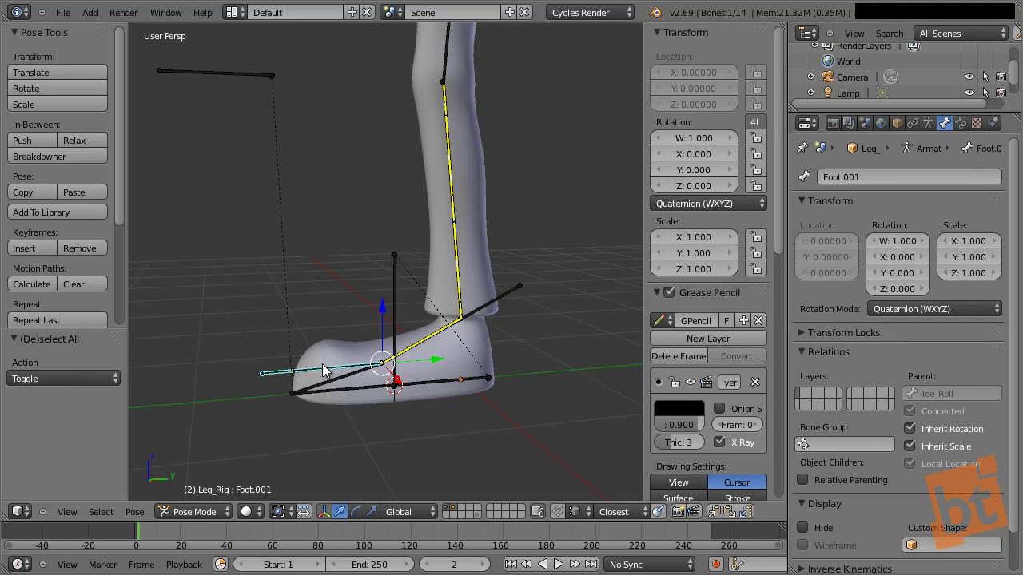
right_click(515, 287)
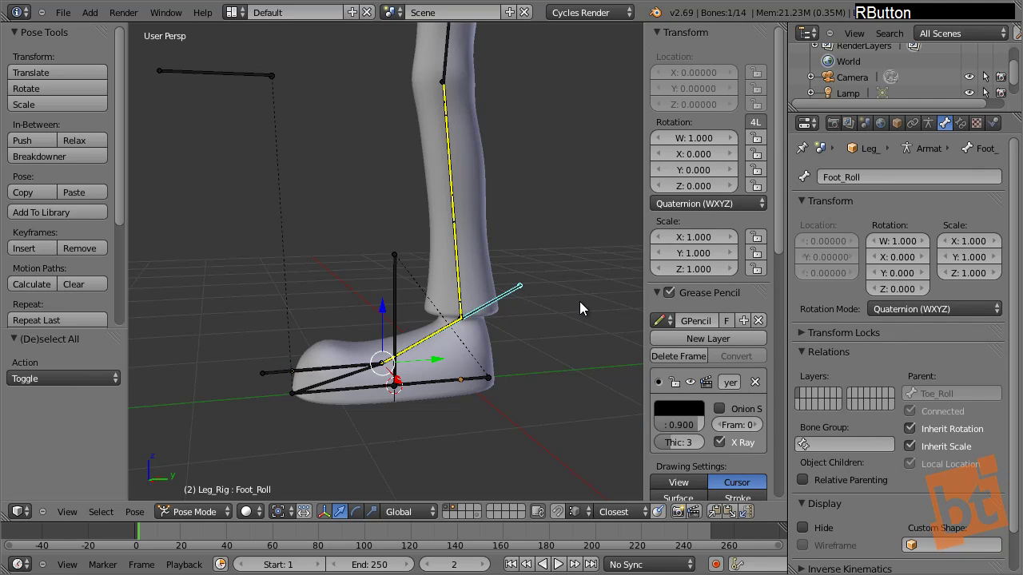
key("r")
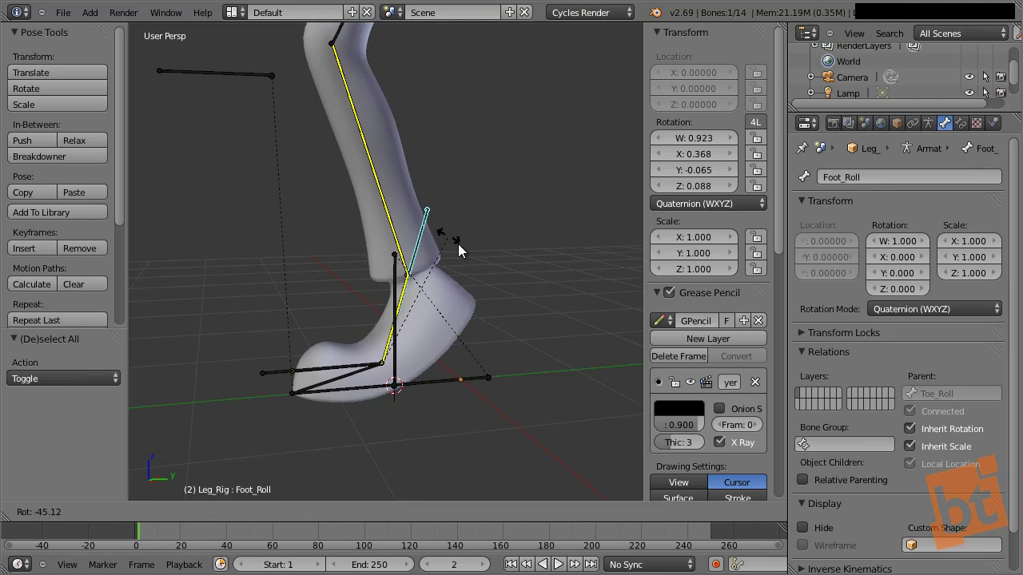
right_click(491, 261)
key("r")
key("x")
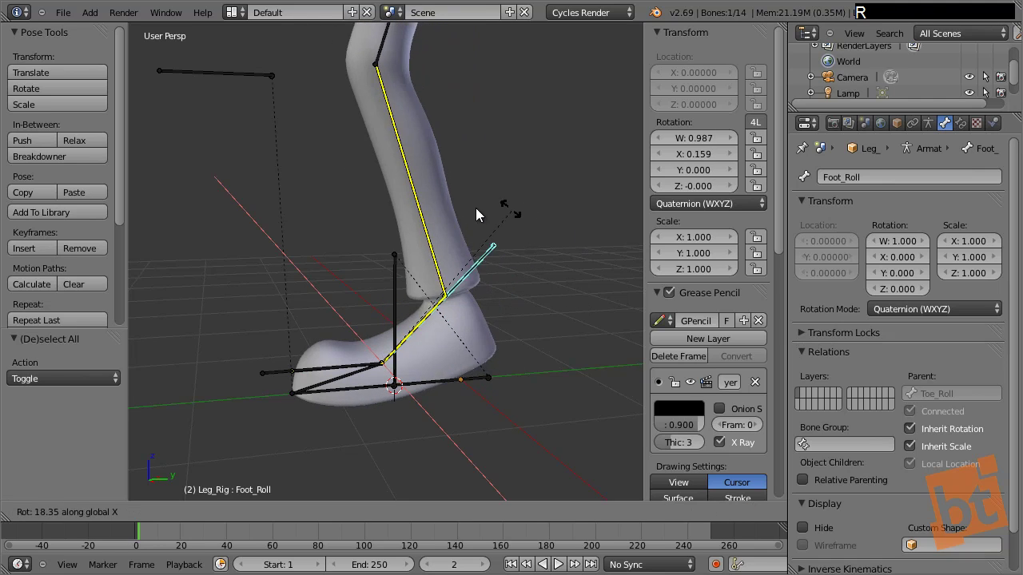
right_click(482, 377)
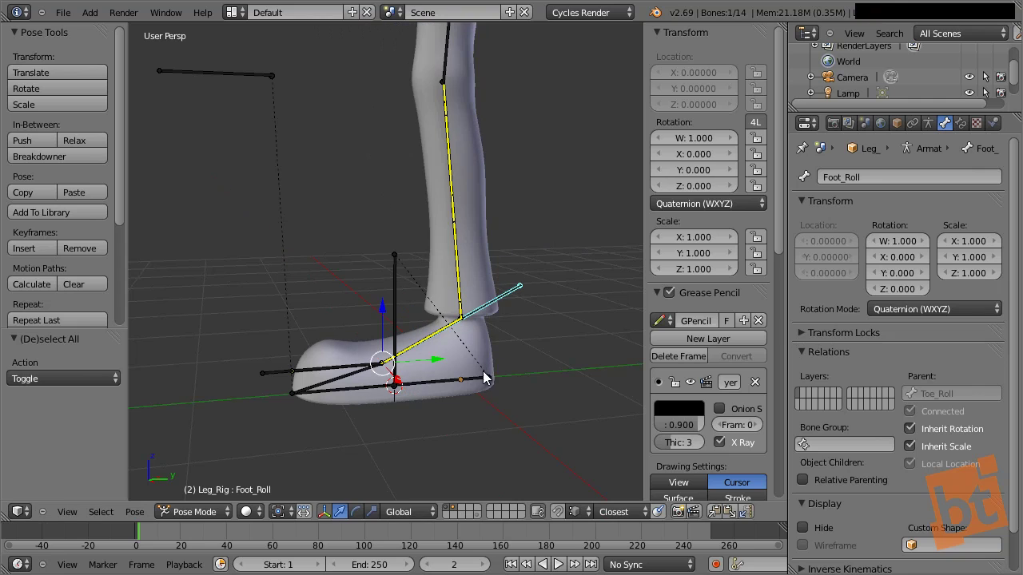
Rotate the Heel_Roll bone about -36° around the global X axis to lift the toes off the ground.
right_click(485, 381)
key("r")
key("x")
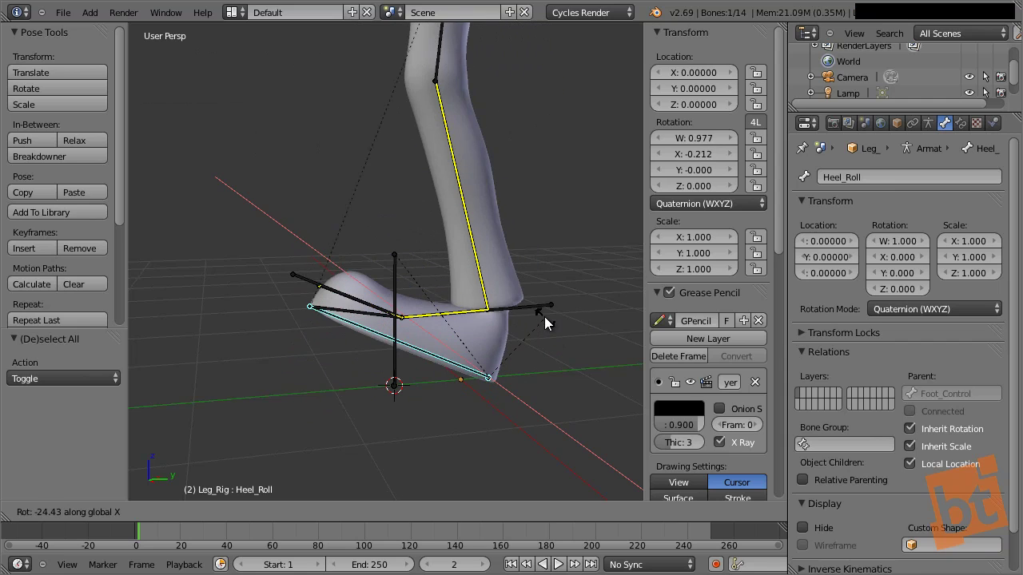
left_click(545, 337)
middle_click_drag(546, 337, 518, 297)
Move the IK_Pole bone about -0.944 along the Y axis so it sits in front of the knee.
right_click(447, 139)
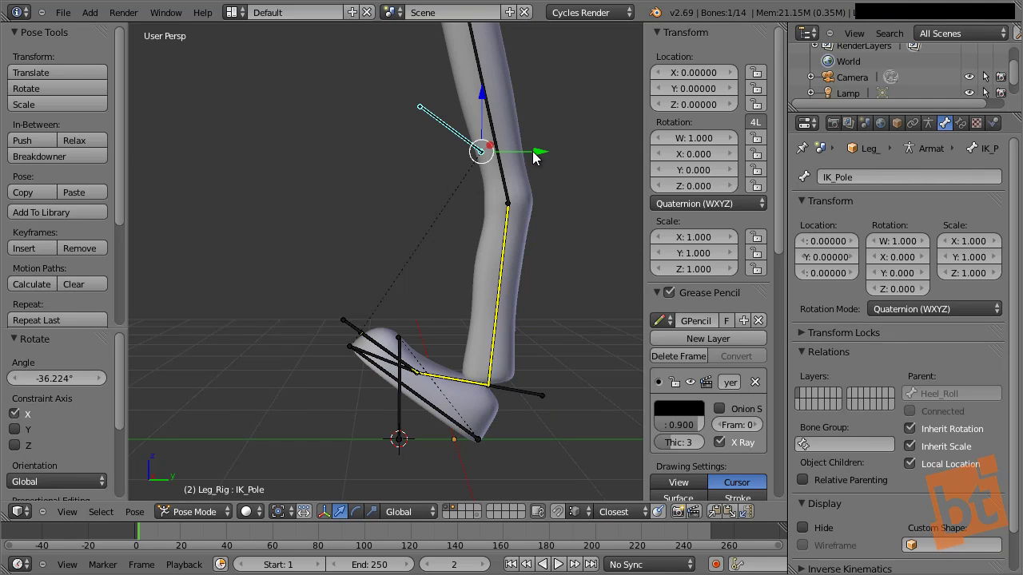
left_click_drag(533, 157, 373, 195)
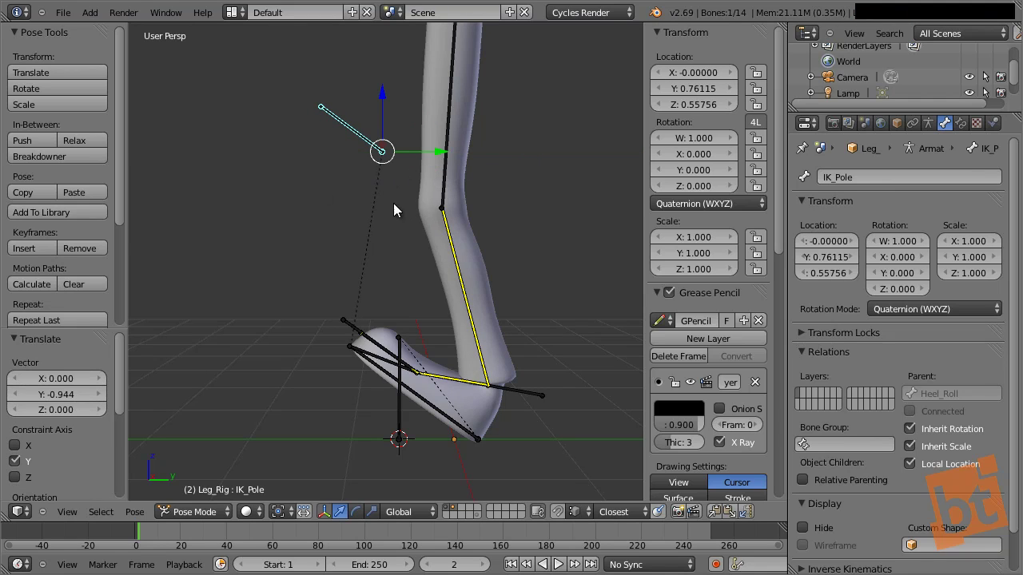
left_click_drag(421, 152, 446, 161)
right_click(449, 168)
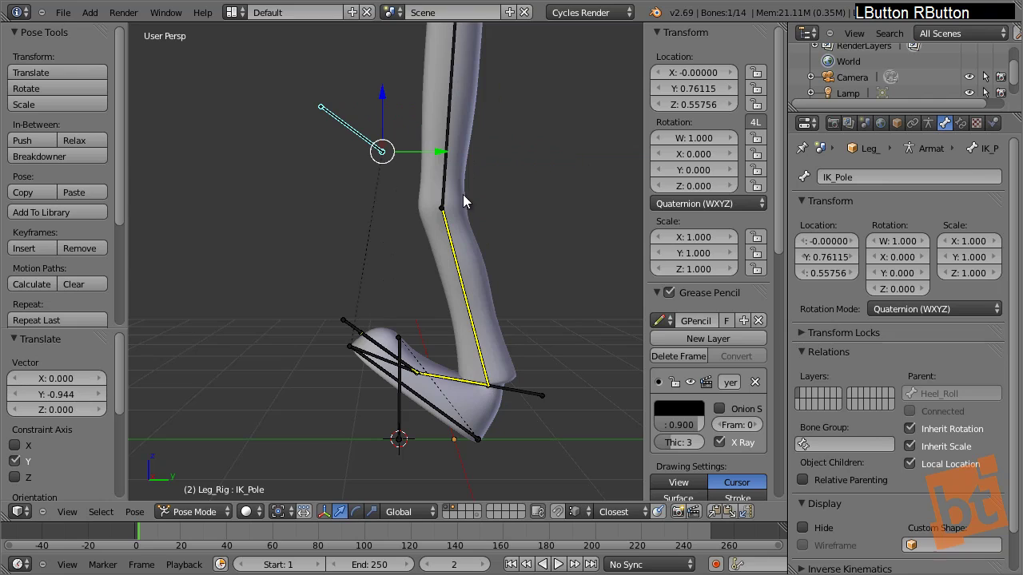
Rotate the Foot_Roll bone about 27° around the global X axis to raise the heel in the tilted pose.
right_click(516, 399)
key("r")
key("x")
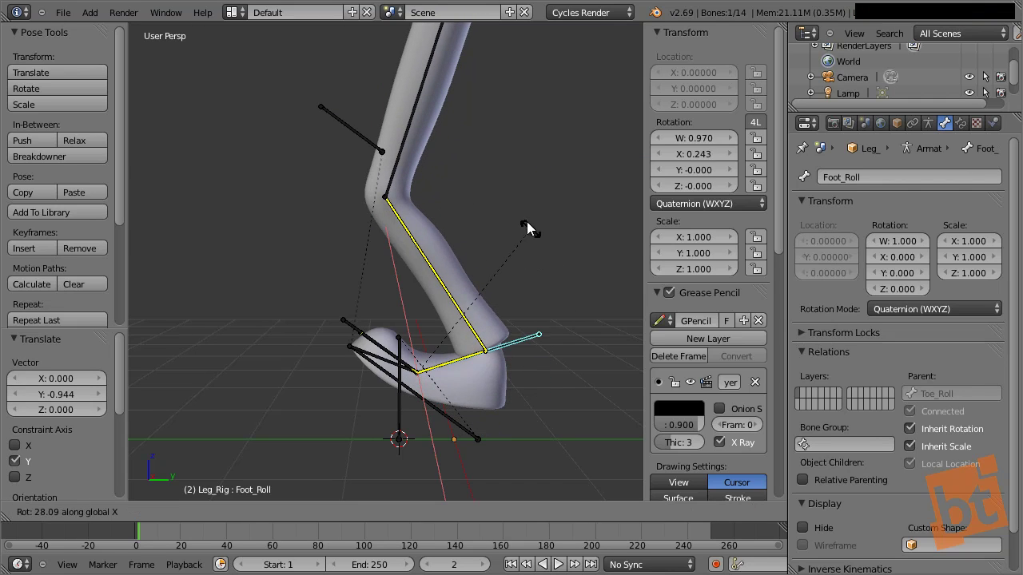
left_click(518, 247)
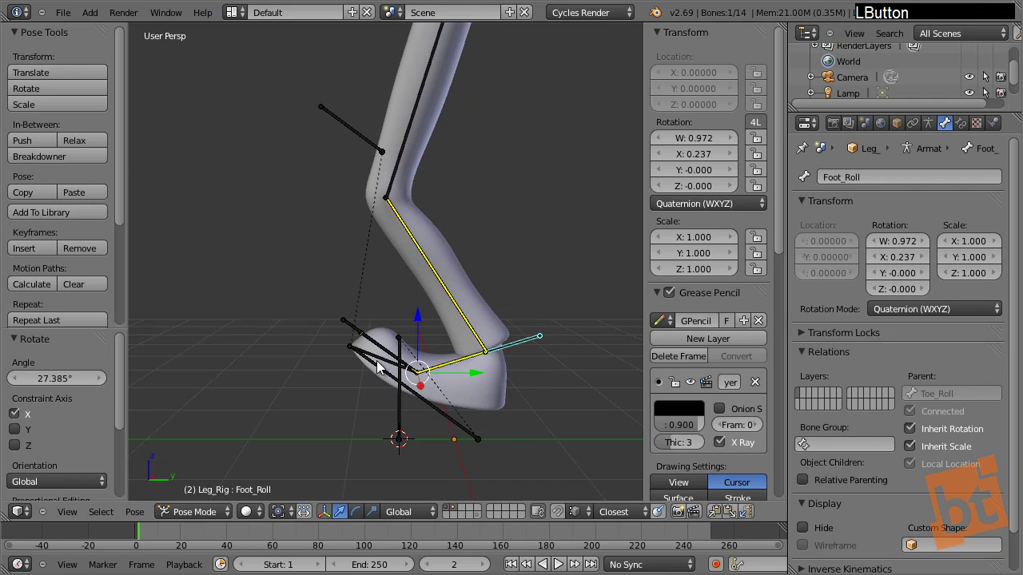
Clear the rotation and location of all pose bones and deselect them.
right_click(379, 366)
key("a")
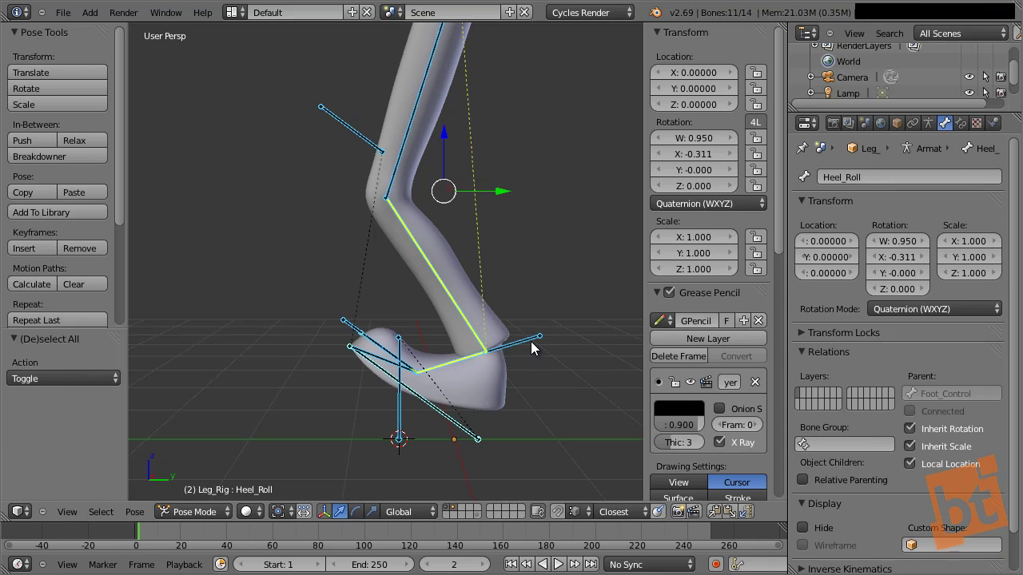
key("alt+r")
key("alt+g")
key("a")
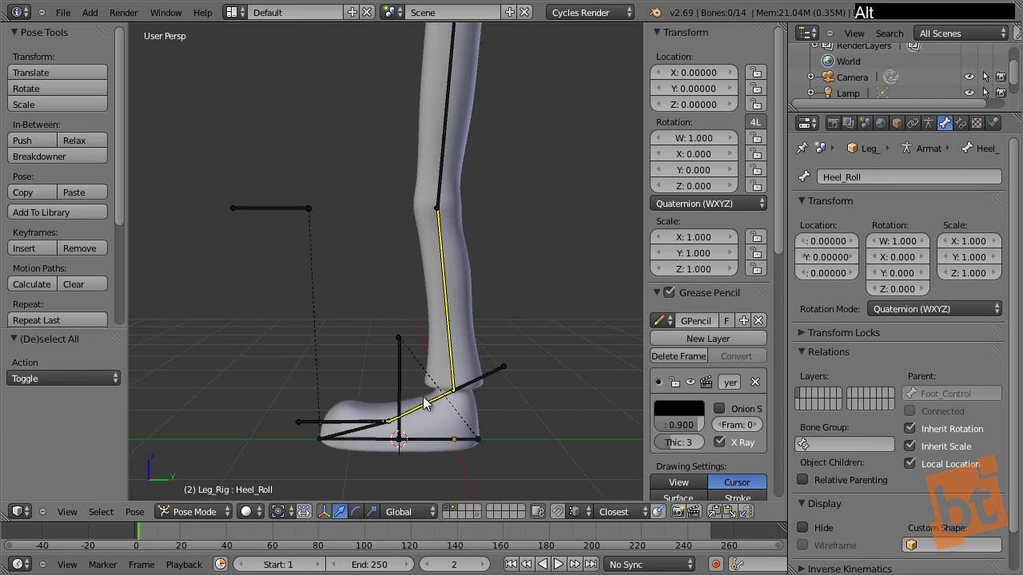
Test the Toe_Roll bone by rotating it so the foot tips onto the toes, and cancel the rotation.
right_click(338, 437)
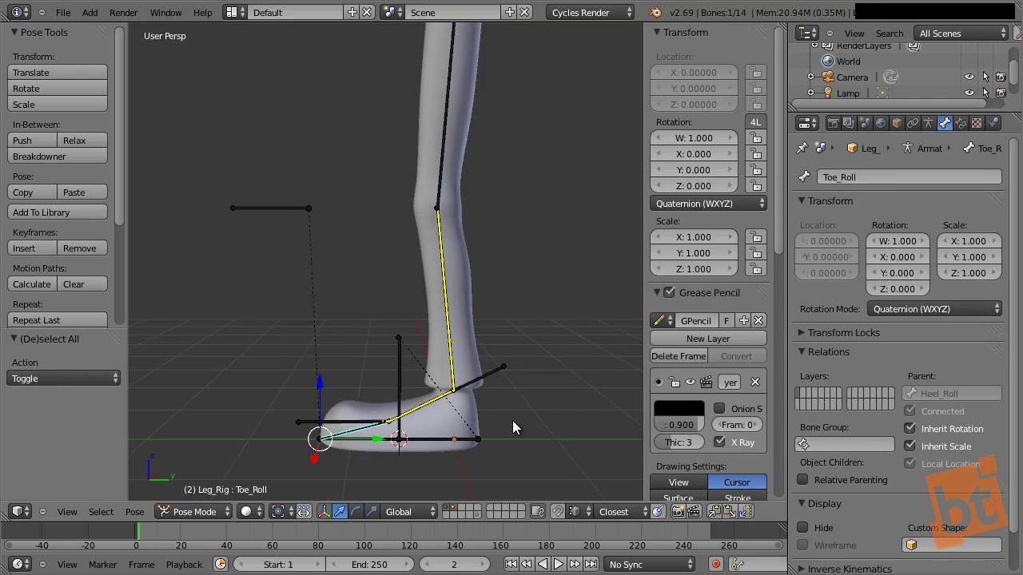
key("r")
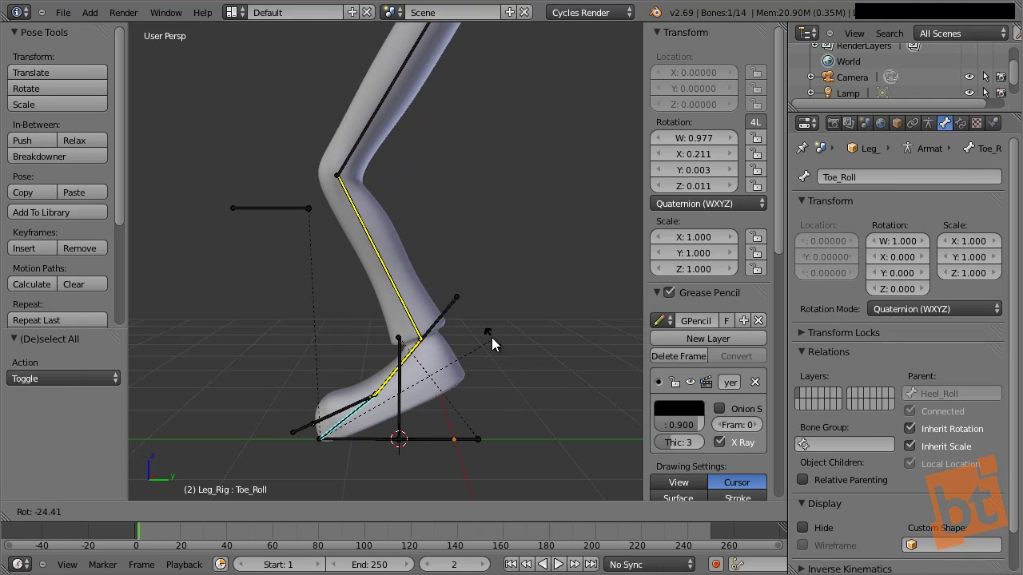
right_click(510, 382)
Select the Foot_Roll bone, try a rotation about the global X axis from the rest pose, and cancel it.
right_click(500, 367)
key("r")
key("x")
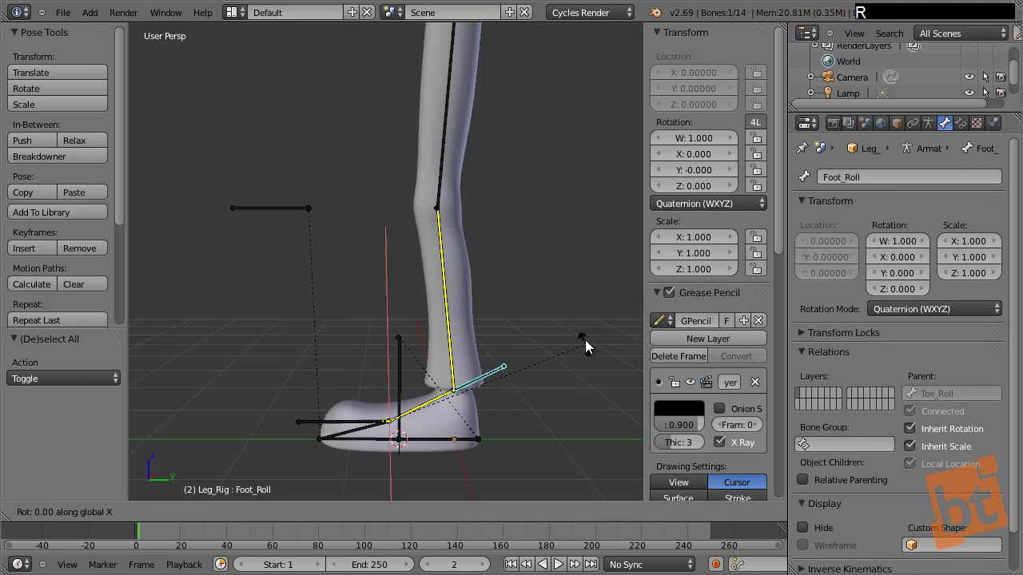
right_click(495, 344)
Select the Heel_Roll bone, test its rotation about the global X axis, and cancel it.
right_click(487, 432)
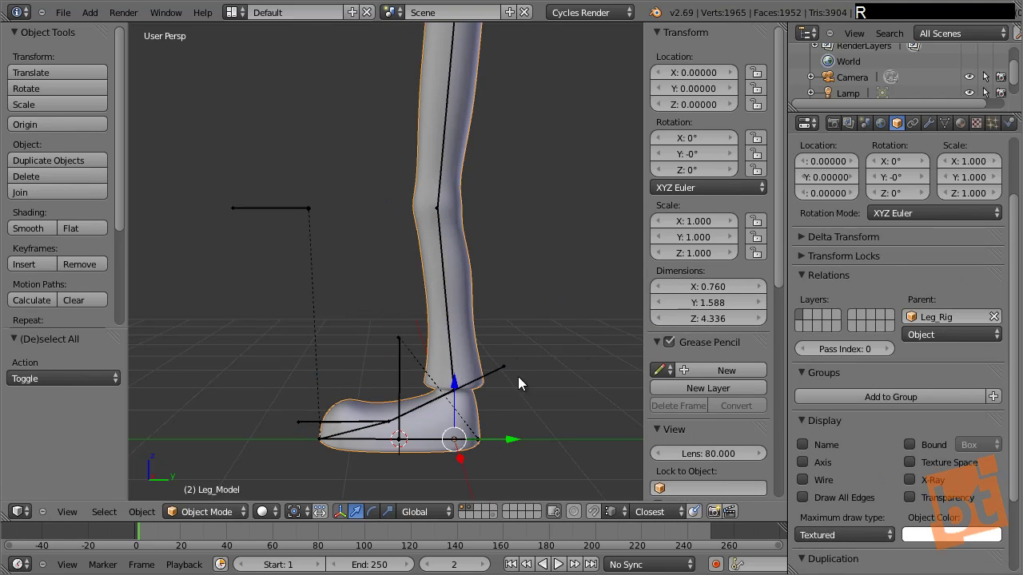
right_click(472, 437)
key("r")
key("x")
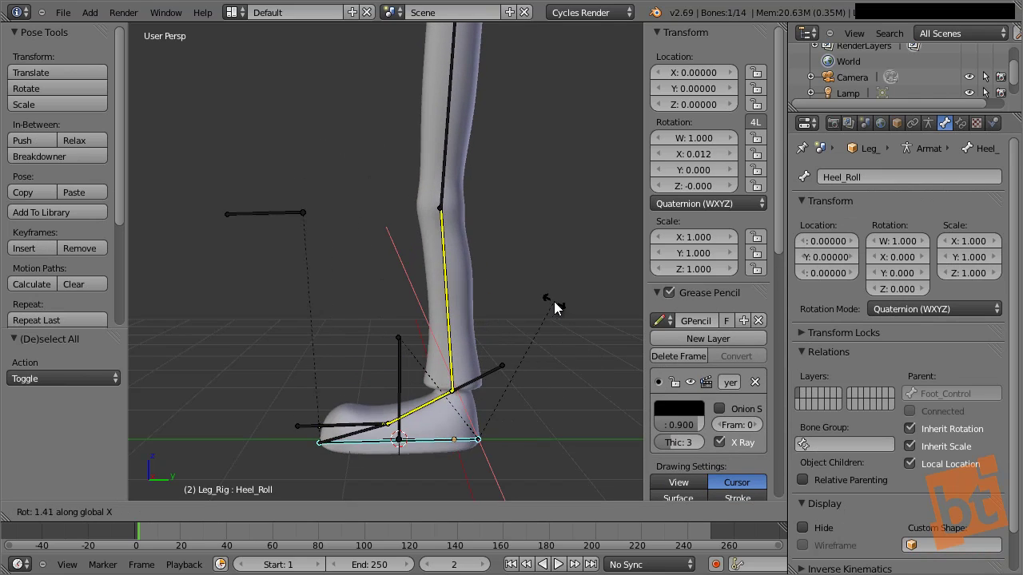
right_click(530, 319)
Test the knee bend by raising the Foot_Control bone along the global Z axis, and cancel the move.
right_click(393, 387)
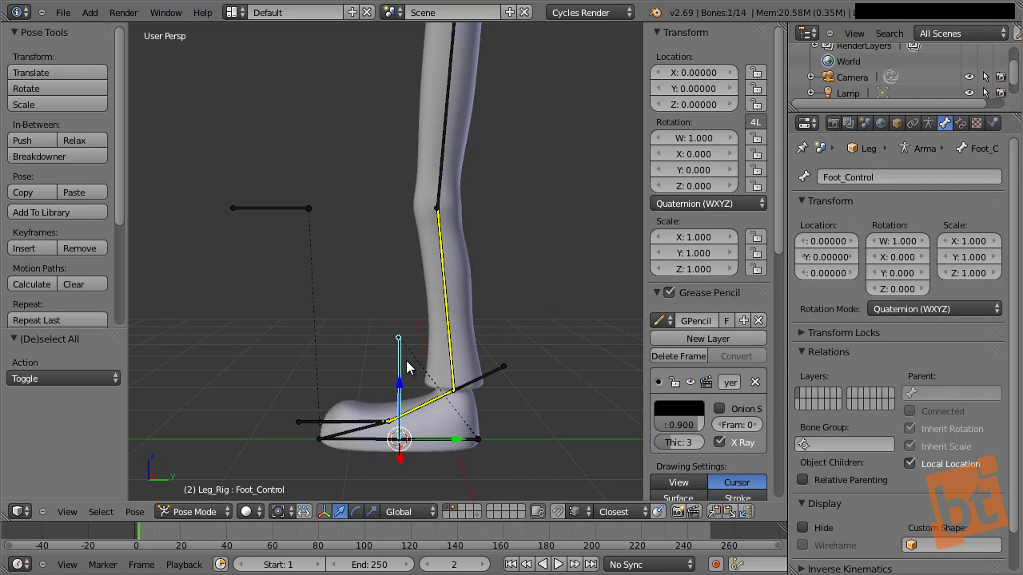
key("g")
key("z")
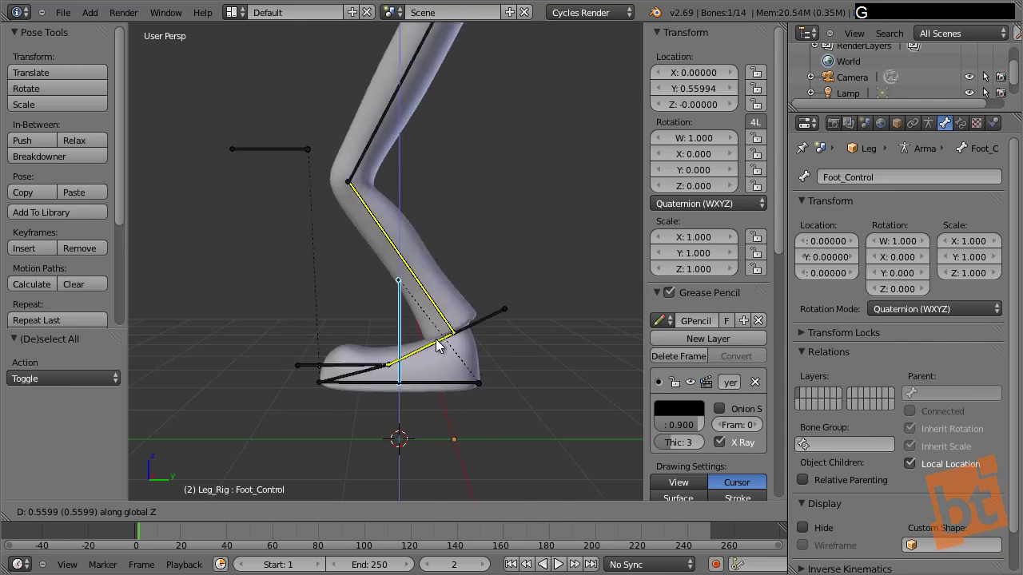
key("Escape")
scroll(476, 331, "down", 2)
scroll(458, 239, "down", 1)
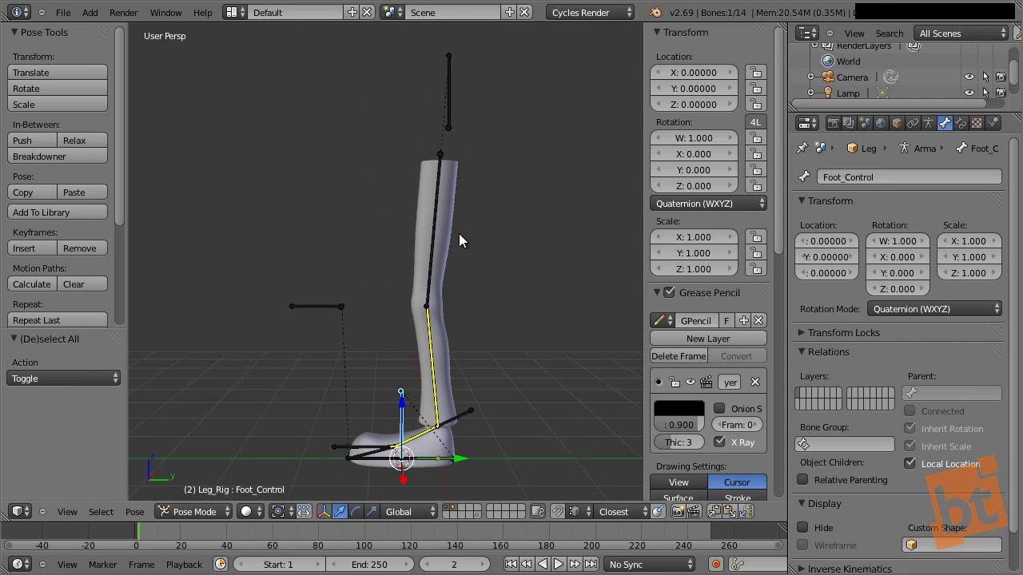
Test the whole leg by lowering the Hips bone along the global Z axis, cancel the move and deselect all bones.
right_click(450, 112)
key("g")
key("z")
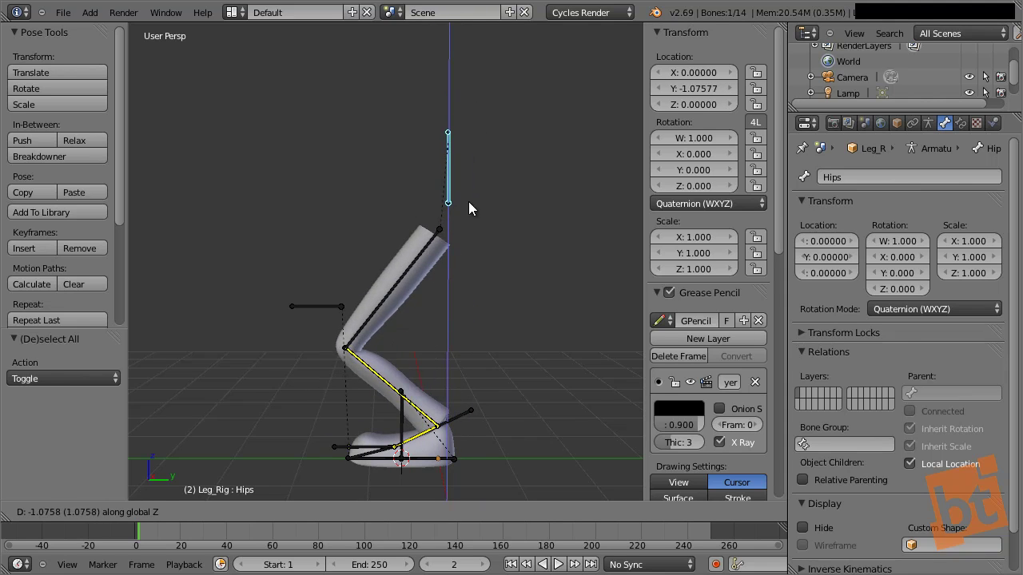
right_click(498, 184)
key("a")
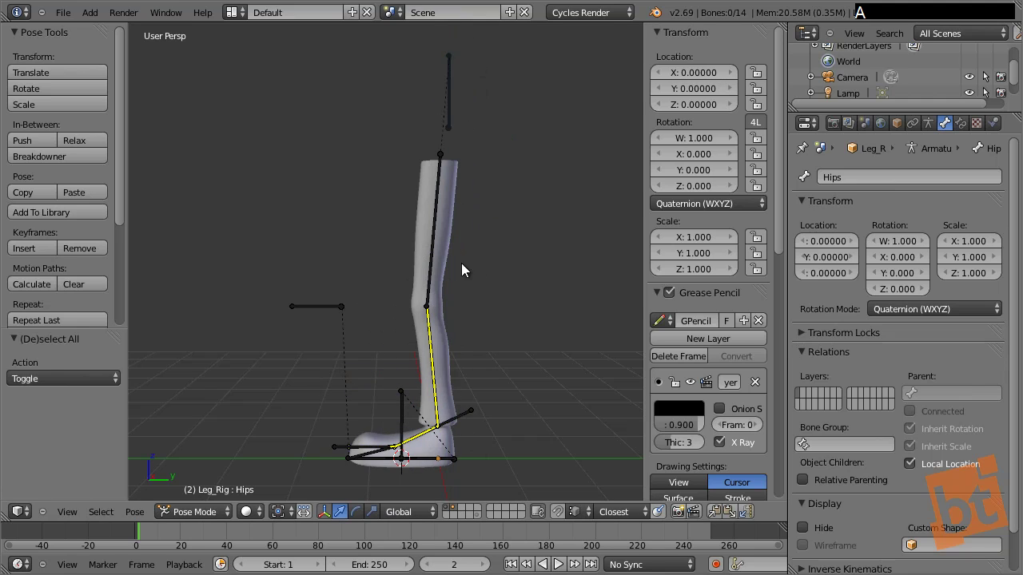
Hide the armature's second bone layer holding the deforming leg bones, leaving only the first layer displayed.
middle_click_drag(462, 264, 543, 284)
left_click(927, 125)
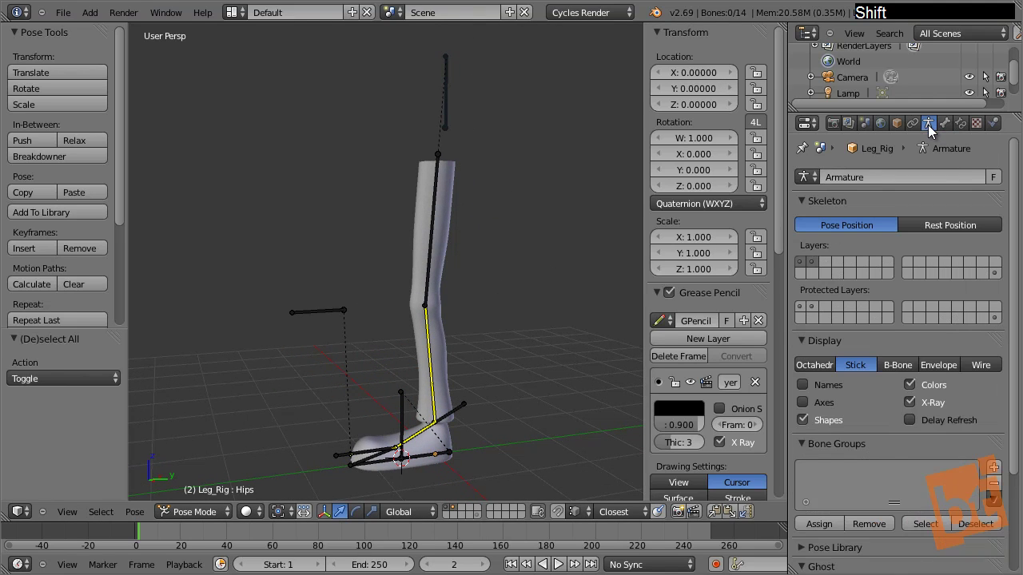
left_click(802, 262, "shift")
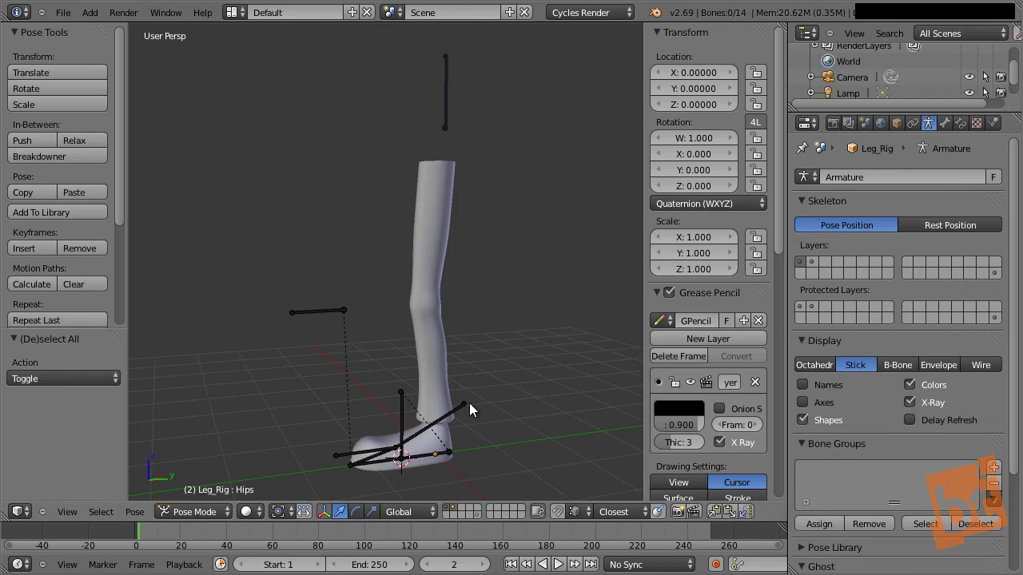
Pick the control bones around the foot, including Heel_Roll and IK_Pole, to check how easily each can be selected.
right_click(468, 402)
right_click(446, 120)
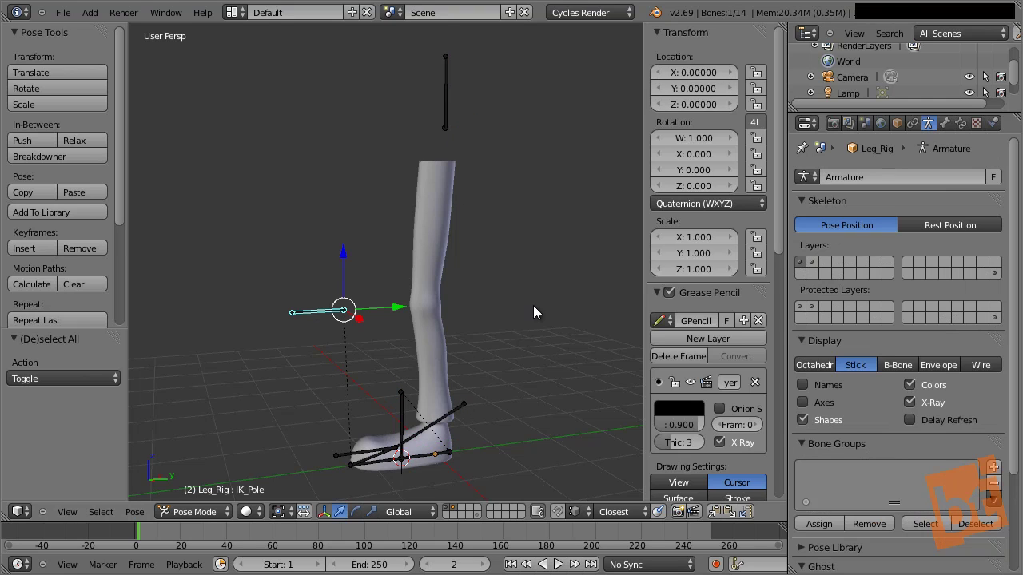
mouse_move(517, 318)
middle_mouse_down()
mouse_move(522, 326)
mouse_move(517, 308)
middle_mouse_up()
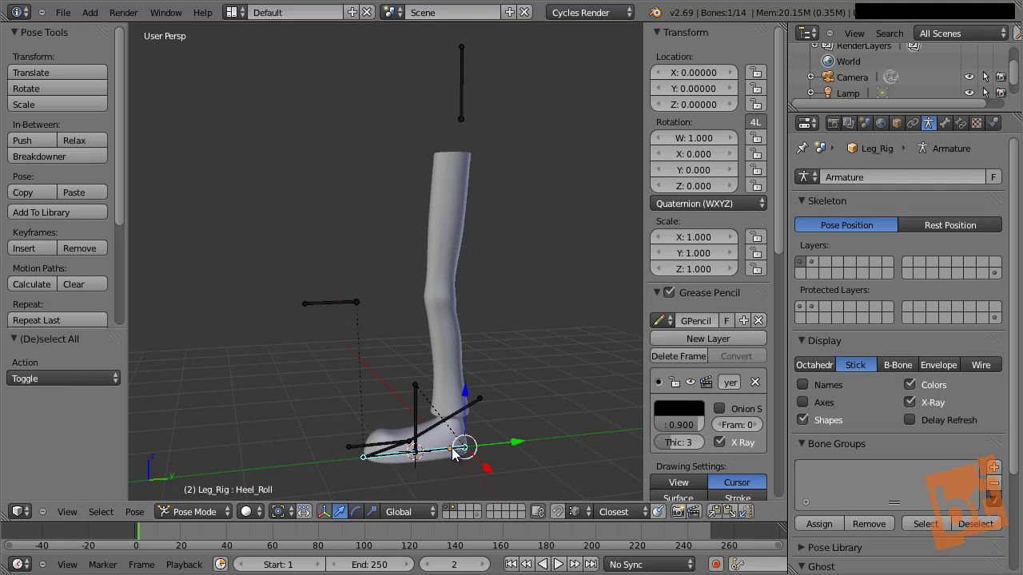
right_click(408, 419)
right_click(395, 446)
right_click(389, 457)
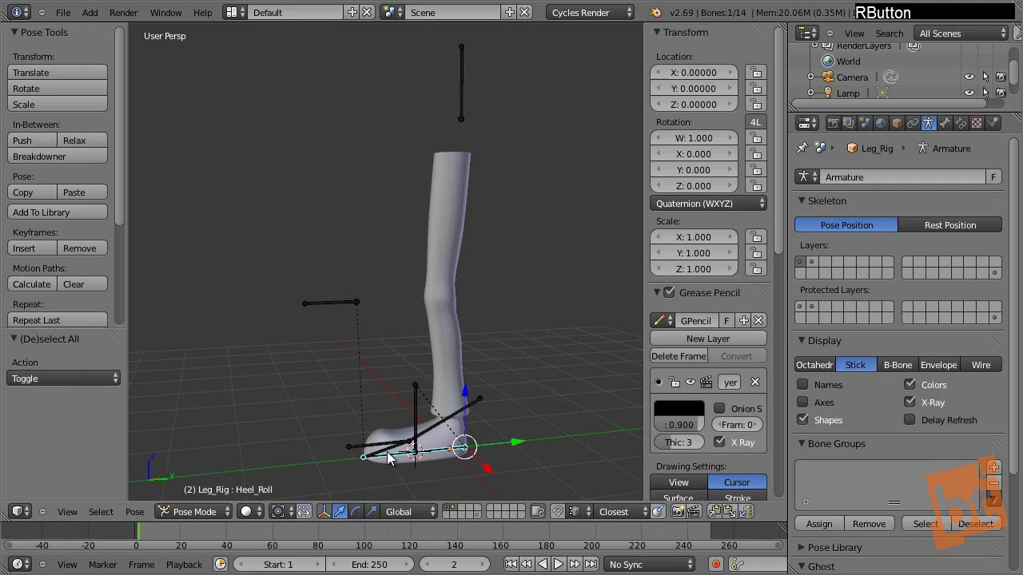
right_click(366, 456)
right_click(422, 434)
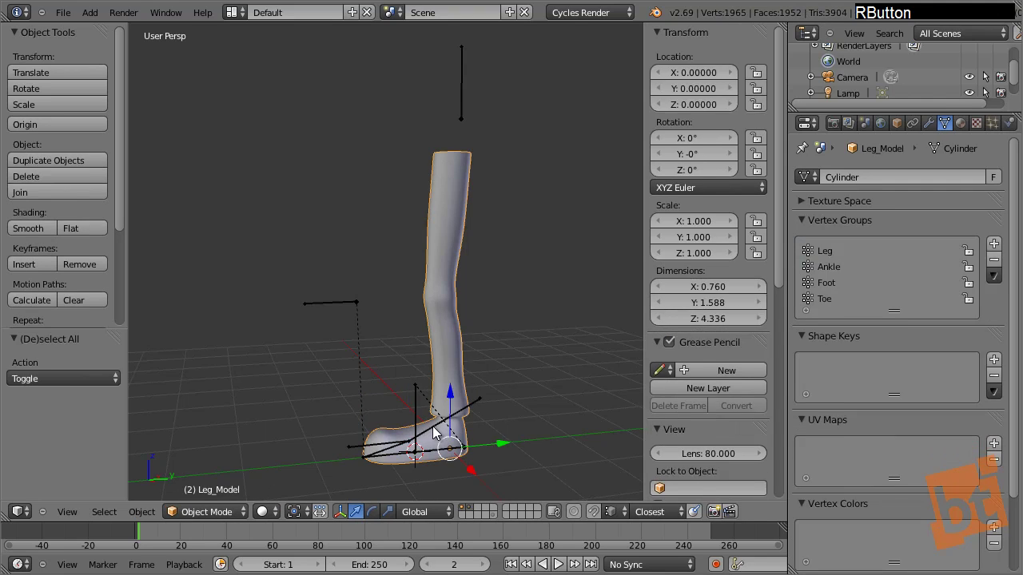
right_click(410, 415)
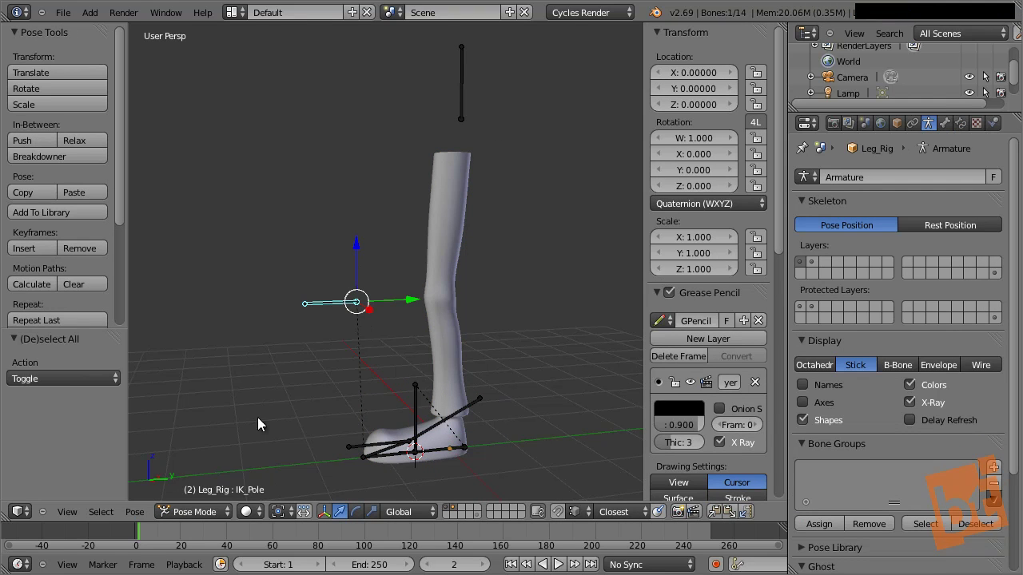
Select the Foot_Roll bone, test its rotation twice and cancel each attempt.
right_click(474, 404)
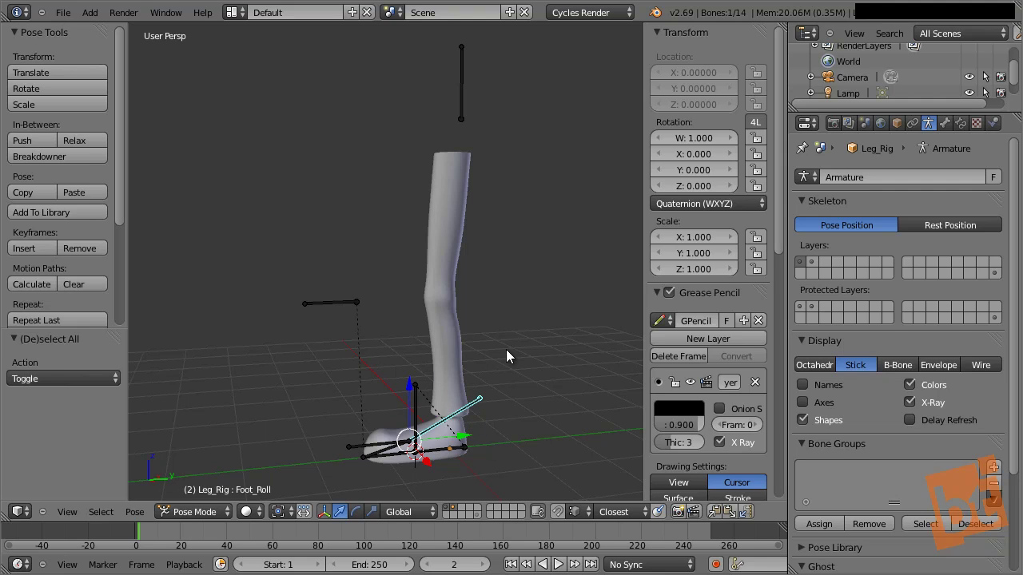
key("r")
key("Escape")
key("r")
right_click(489, 389)
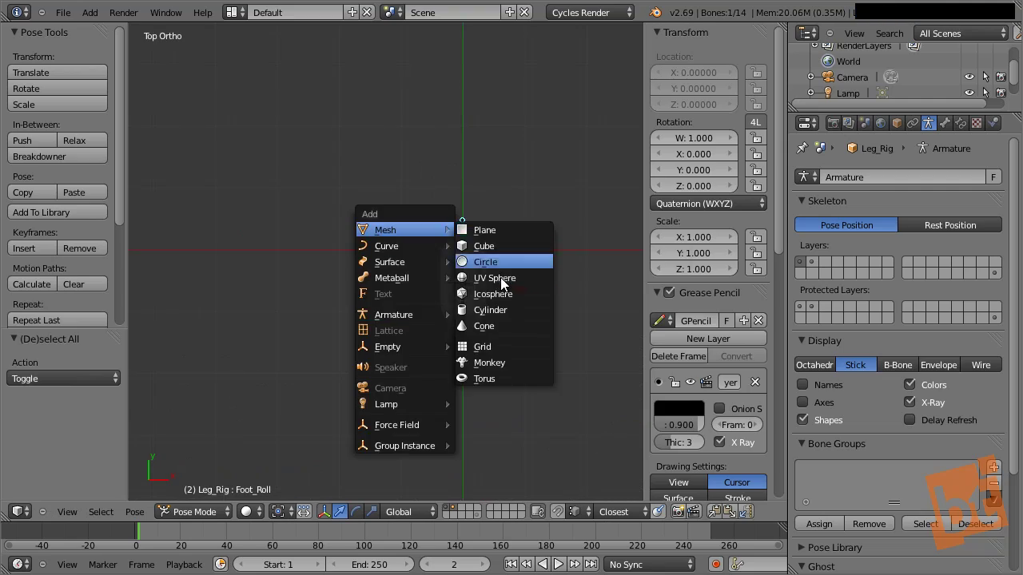
Add a UV sphere with 4 segments and 4 rings, name it s_pole, and use it as the IK_Pole bone's custom shape.
left_click(500, 222)
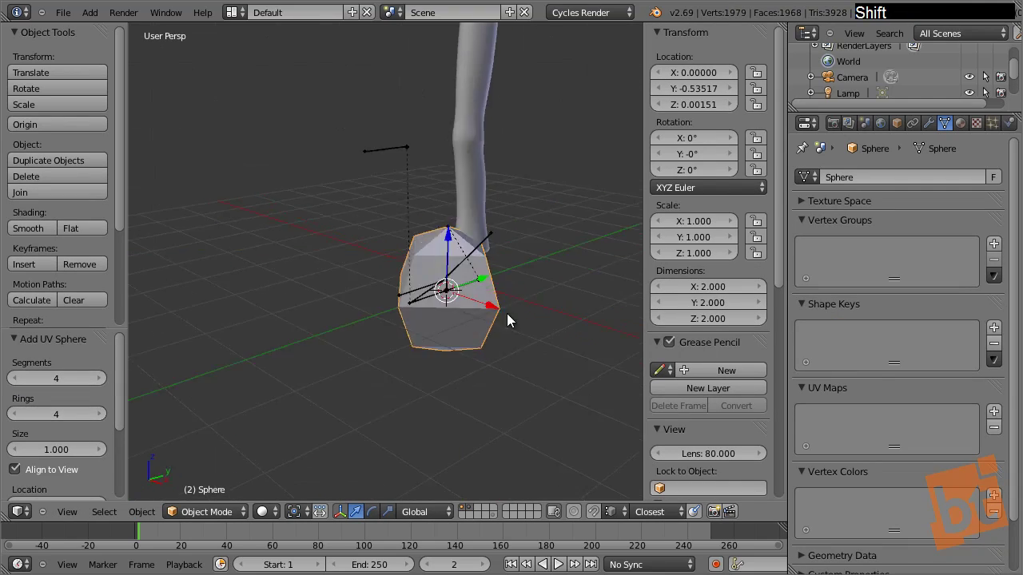
left_click(11, 414)
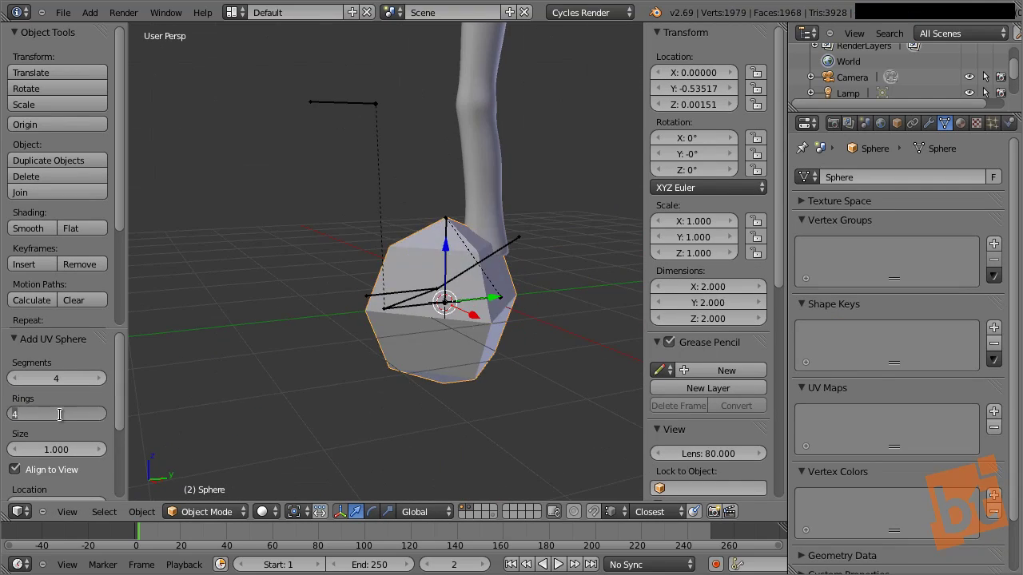
left_click(895, 123)
right_click(384, 114)
key("ctrl+Tab")
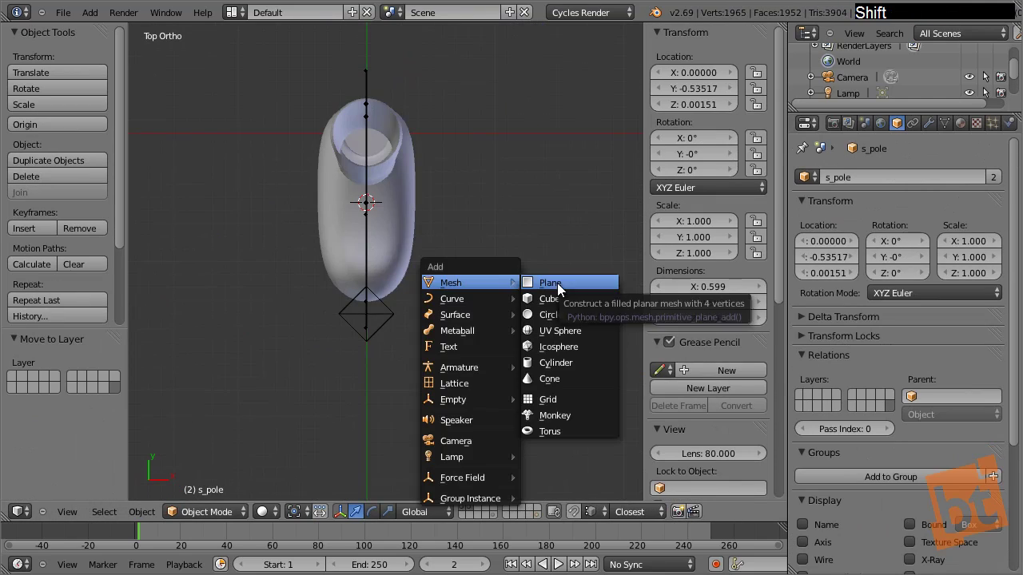
Add an eight-vertex circle shaped around the foot, name it s_foot_control, and assign it as the Foot_Control bone's custom shape.
left_click(557, 250)
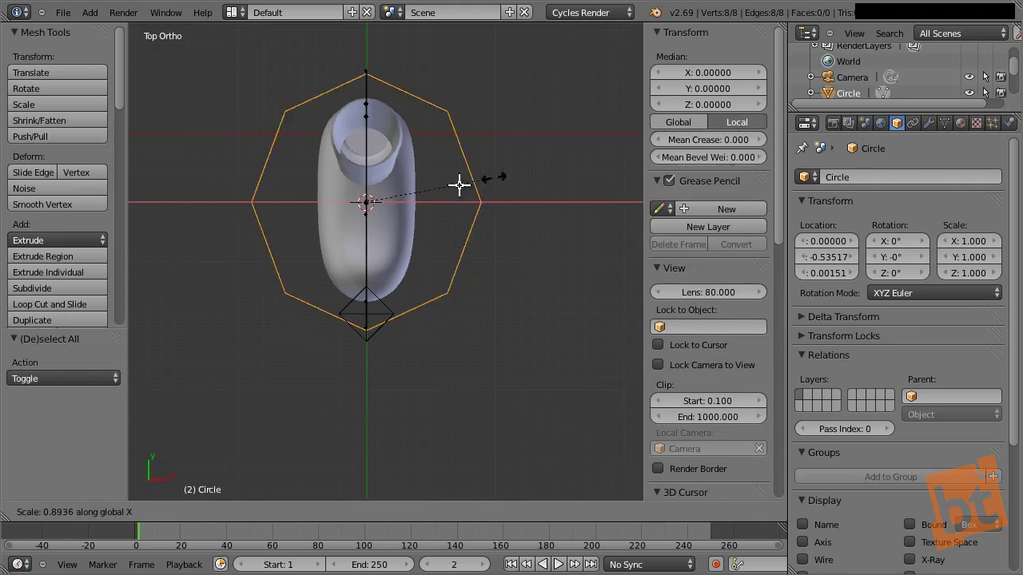
left_click(898, 177)
type("s_foot")
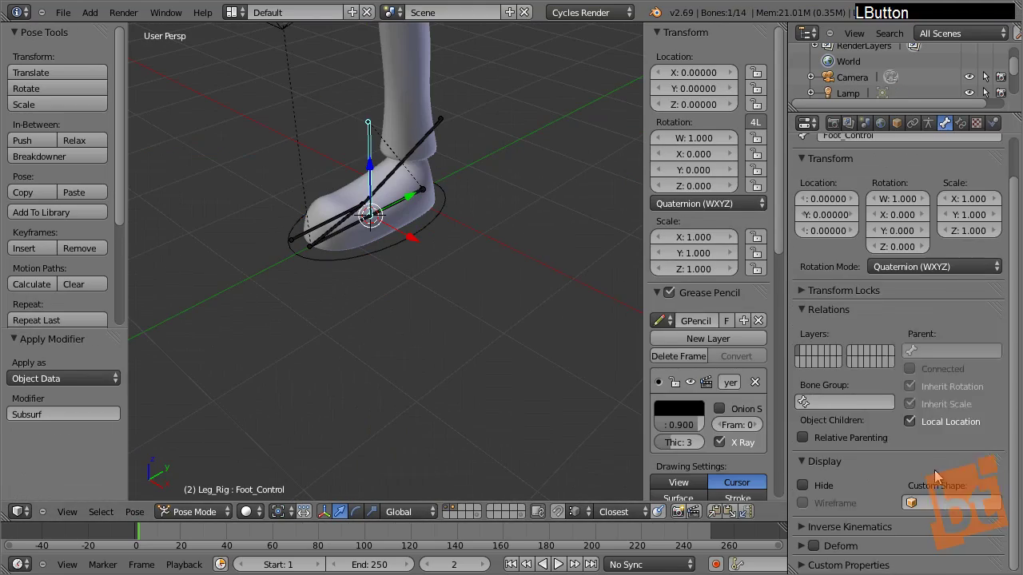
left_click(943, 503)
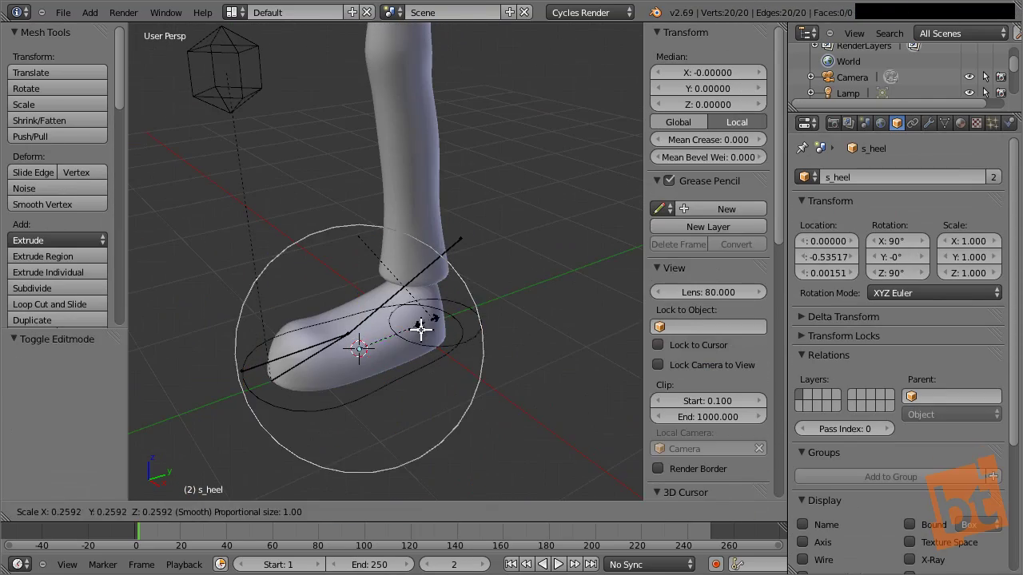
Scale the s_heel circle and the s_hips cube to fit as custom shapes for the Heel_Roll and Hips bones.
left_click(488, 456)
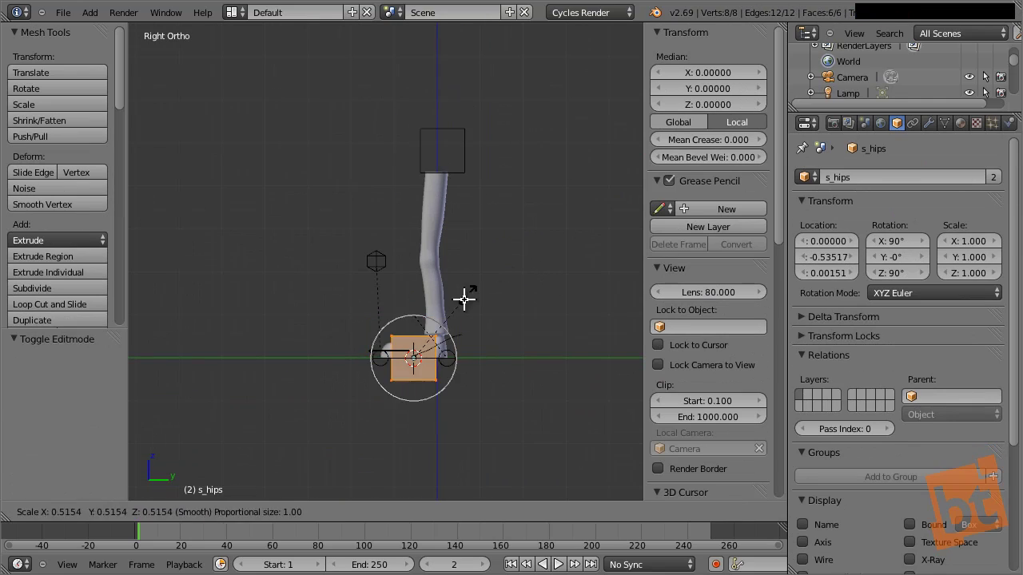
left_click(507, 320)
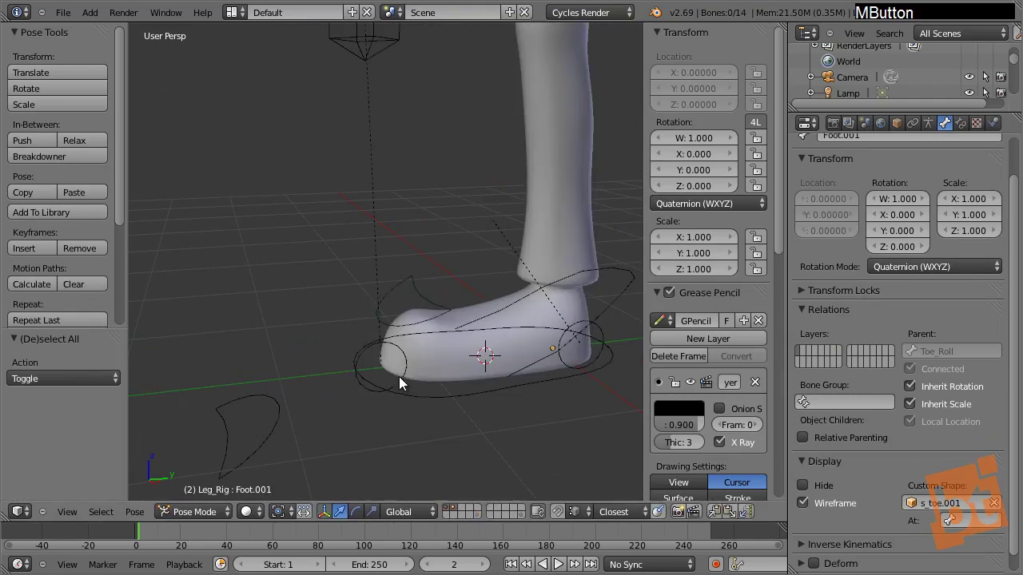
Turn off the display of relationship lines in the 3D view.
right_click(399, 379)
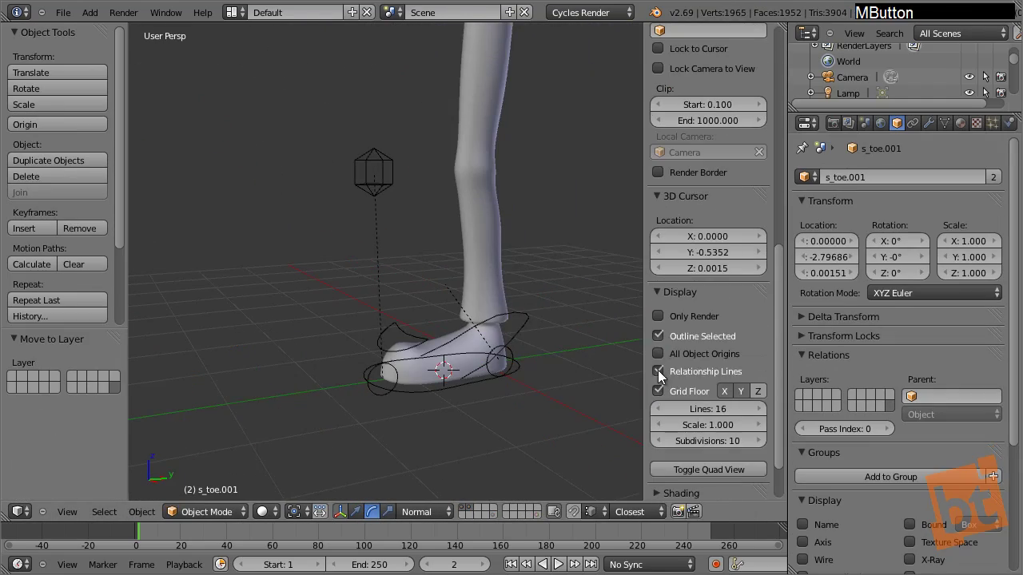
middle_click_drag(658, 370, 455, 380)
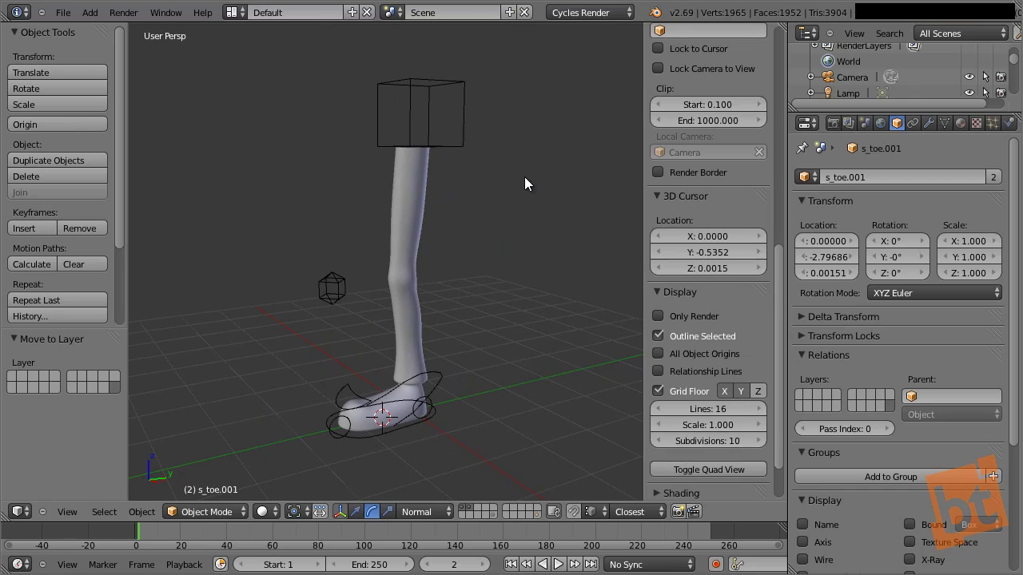
middle_click_drag(445, 294, 418, 297)
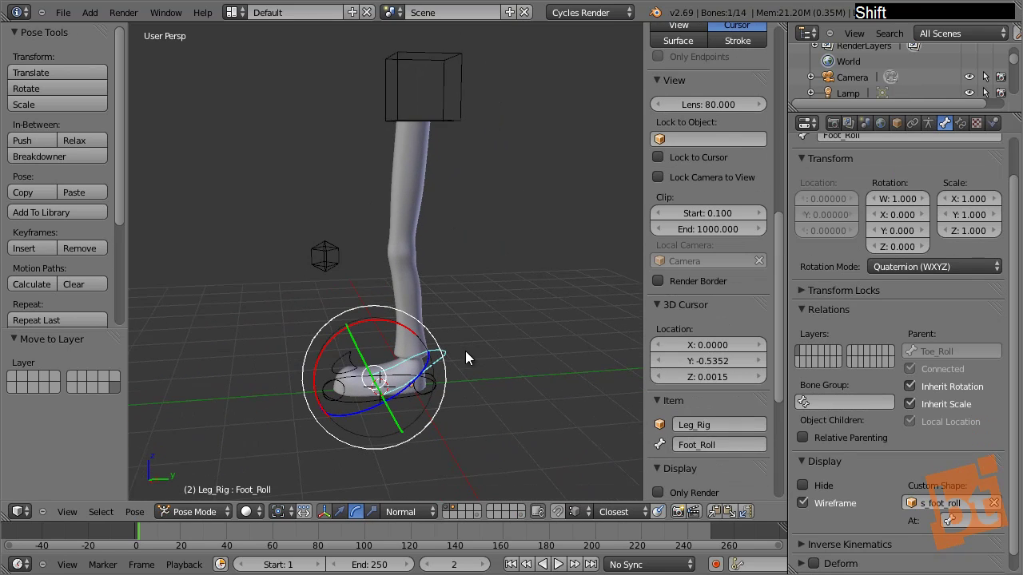
Select the Heel_Roll bone by its circular shape, test its rotation with the manipulator, and cancel it.
scroll(465, 357, "down", 1, "shift")
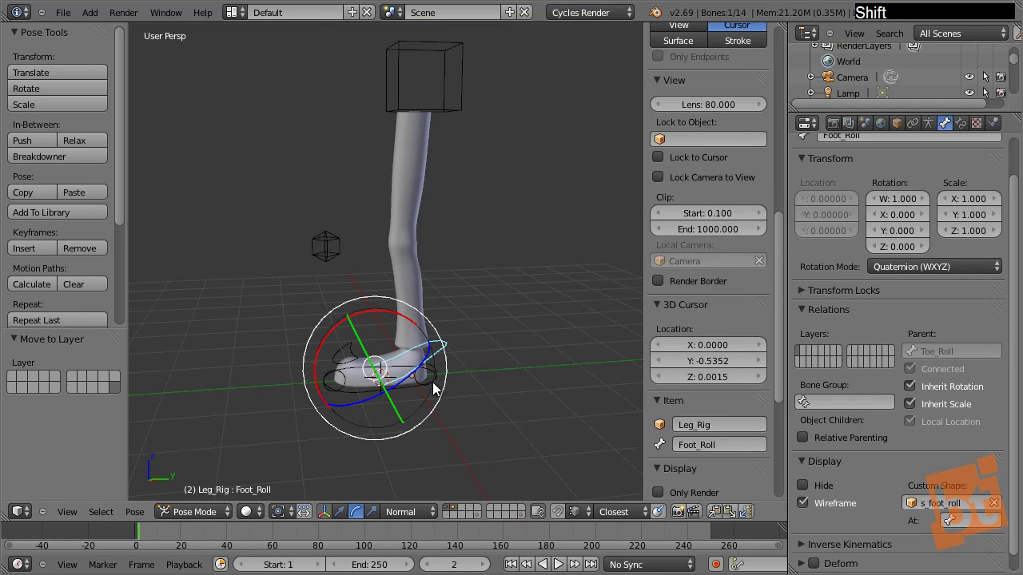
scroll(457, 380, "up", 2)
right_click(440, 368)
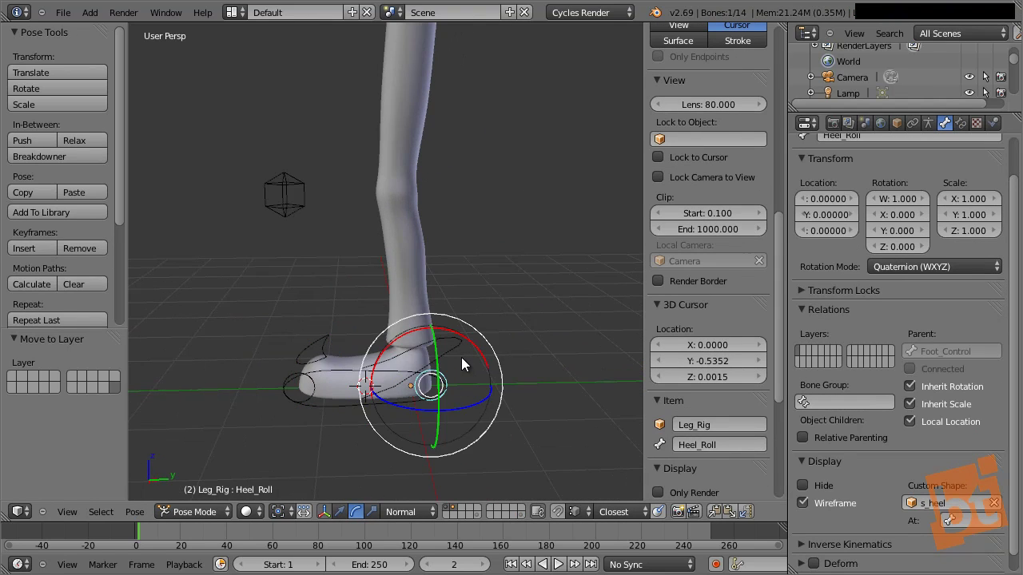
left_click_drag(473, 342, 465, 373)
Rotate the Toe_Roll bone about 17° and the Foot_Roll bone 24.752° around their normal X axes.
right_click(340, 366)
left_click_drag(345, 351, 330, 335)
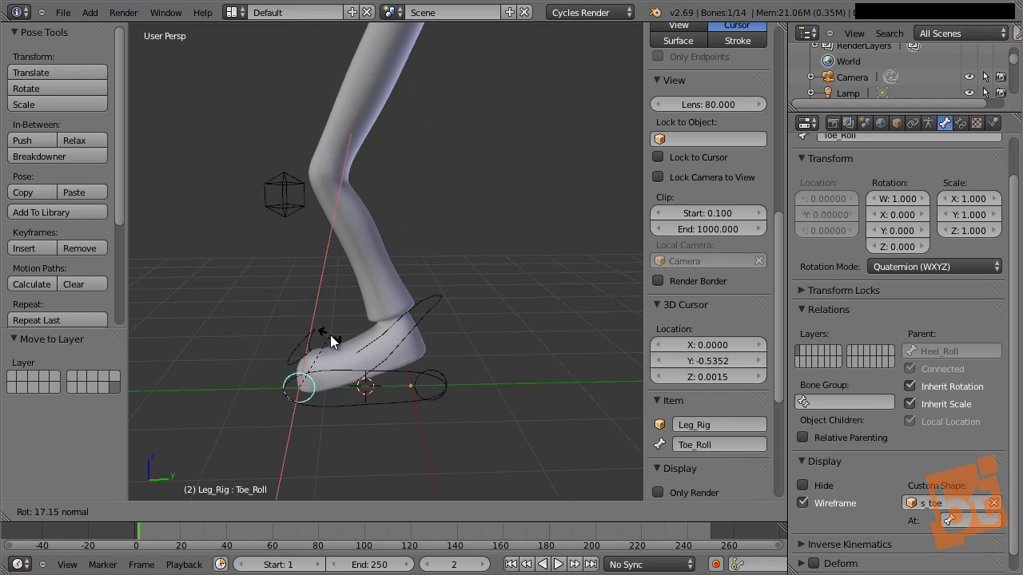
right_click(426, 302)
left_click_drag(376, 307, 352, 300)
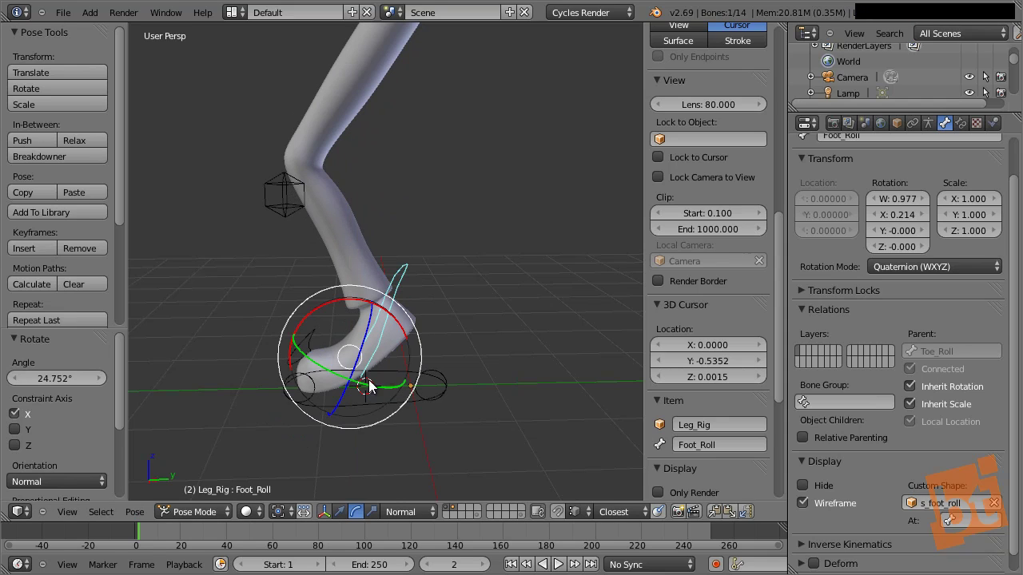
Select Foot_Control, switch to the Heel_Roll bone, test rotating it around its normal X axis, and cancel.
right_click(385, 408)
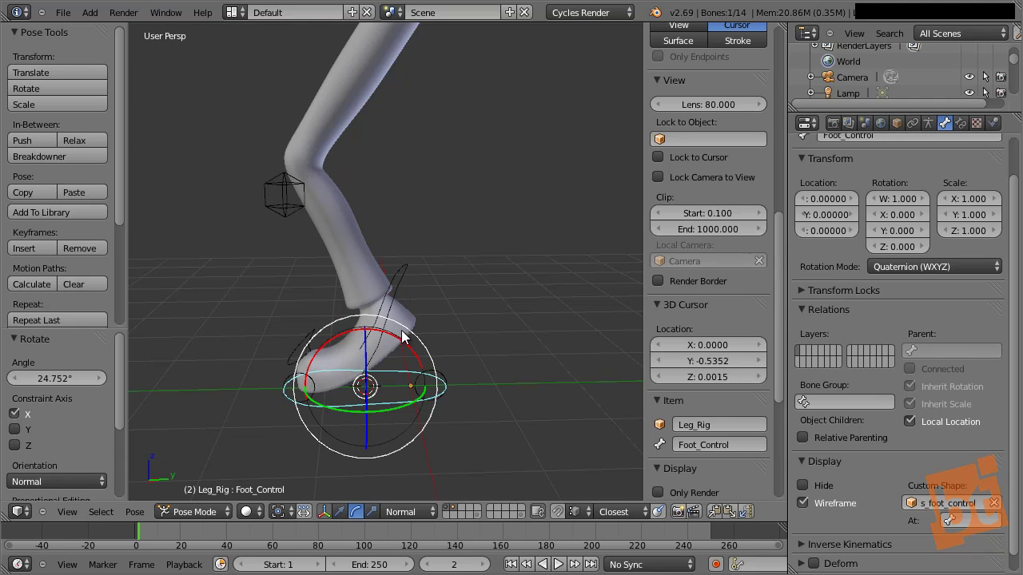
right_click(431, 373)
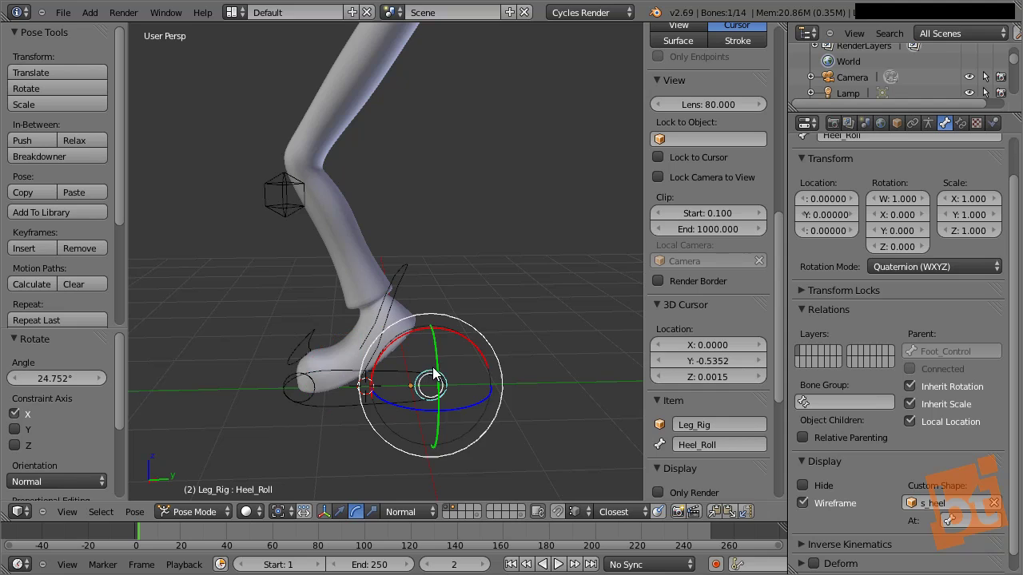
mouse_move(452, 336)
left_mouse_down()
mouse_move(475, 354)
mouse_move(452, 343)
left_mouse_up()
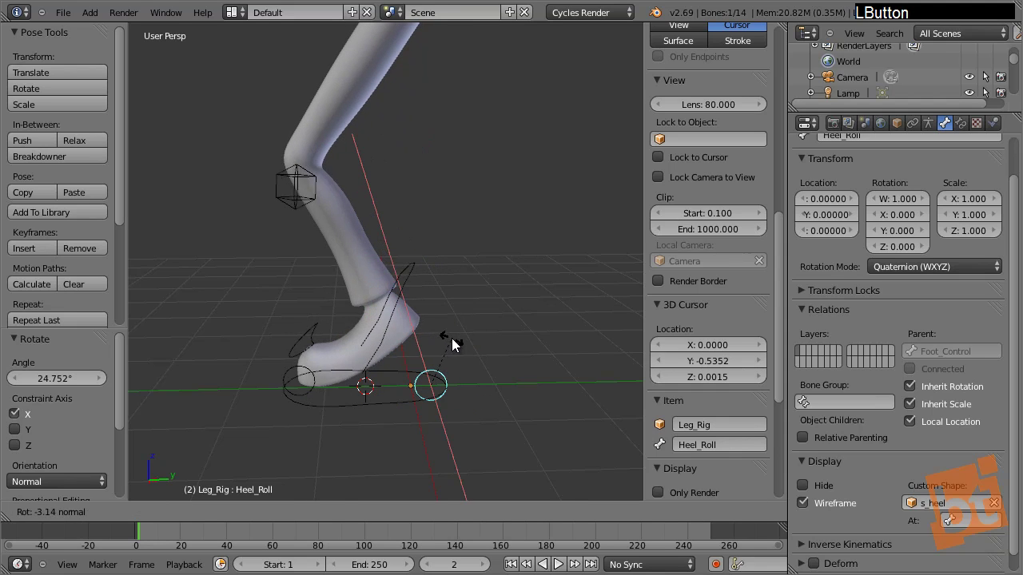
right_click(261, 376)
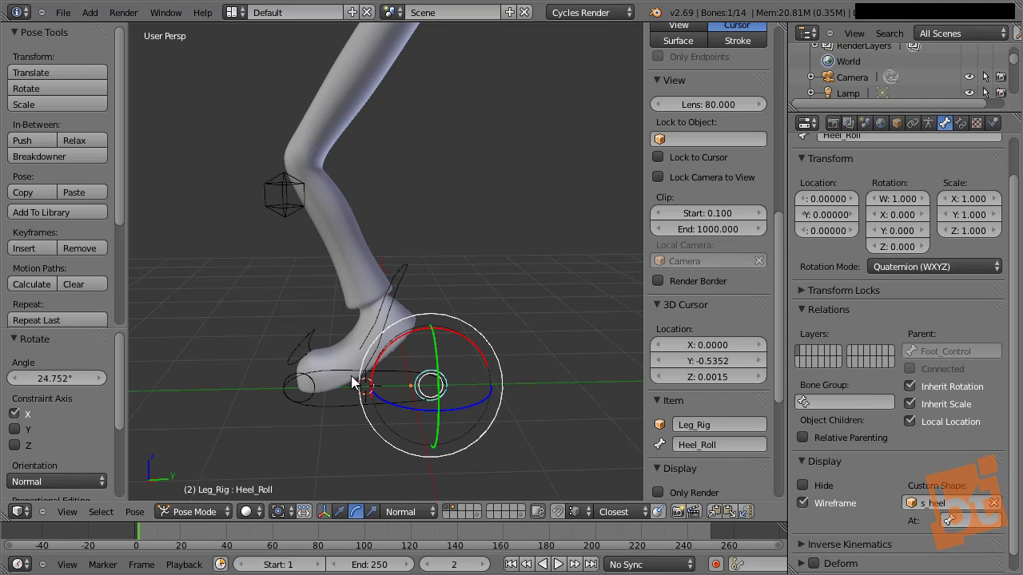
Clear the pose rotation of the Foot_Roll and Toe_Roll bones.
right_click(309, 346)
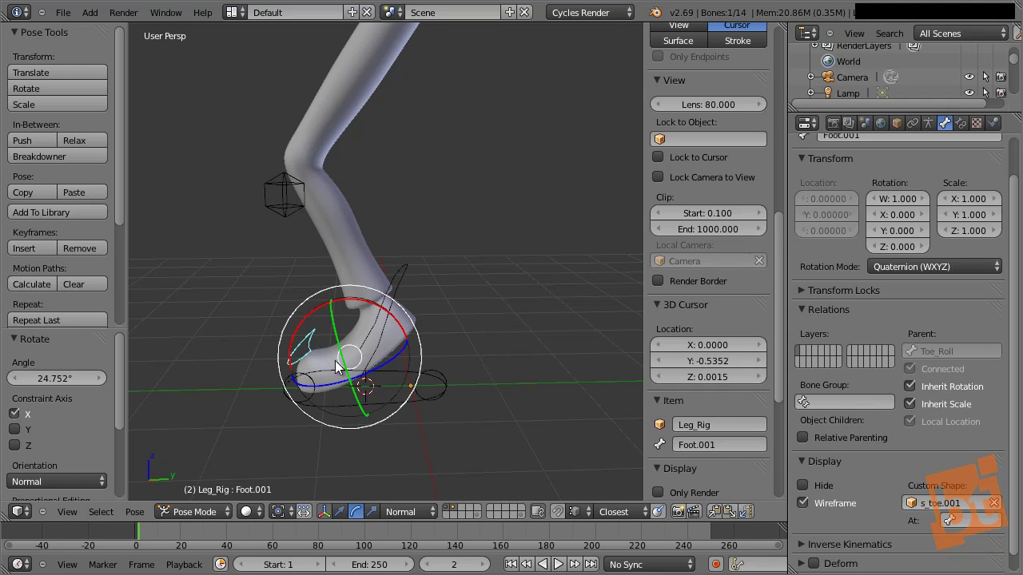
right_click(409, 270)
key("alt+r")
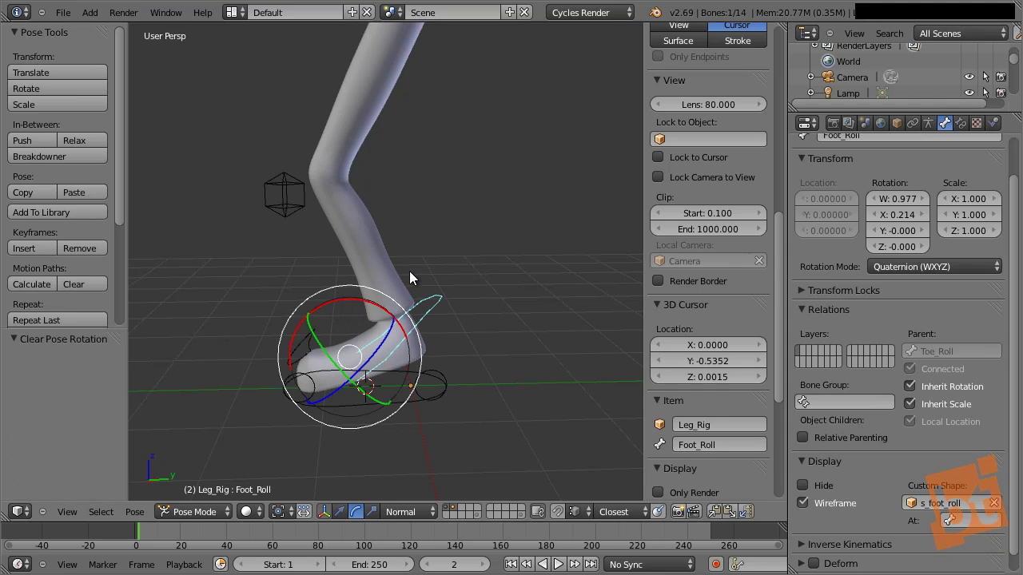
right_click(312, 386)
key("alt+r")
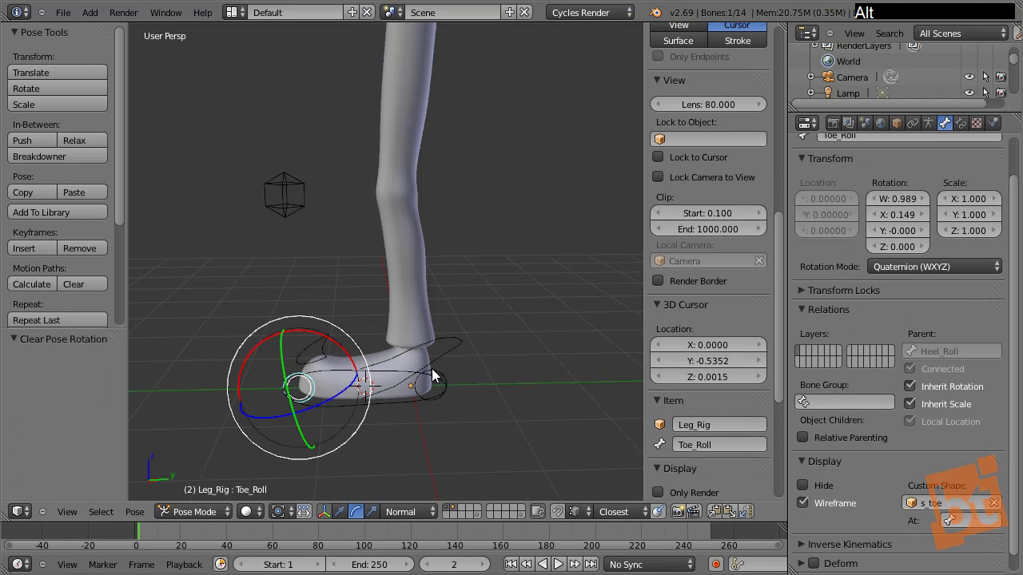
Test rotating the toe control bone Foot.001 and moving the IK_Pole bone, cancelling both transforms.
right_click(320, 347)
left_click_drag(377, 319, 405, 362)
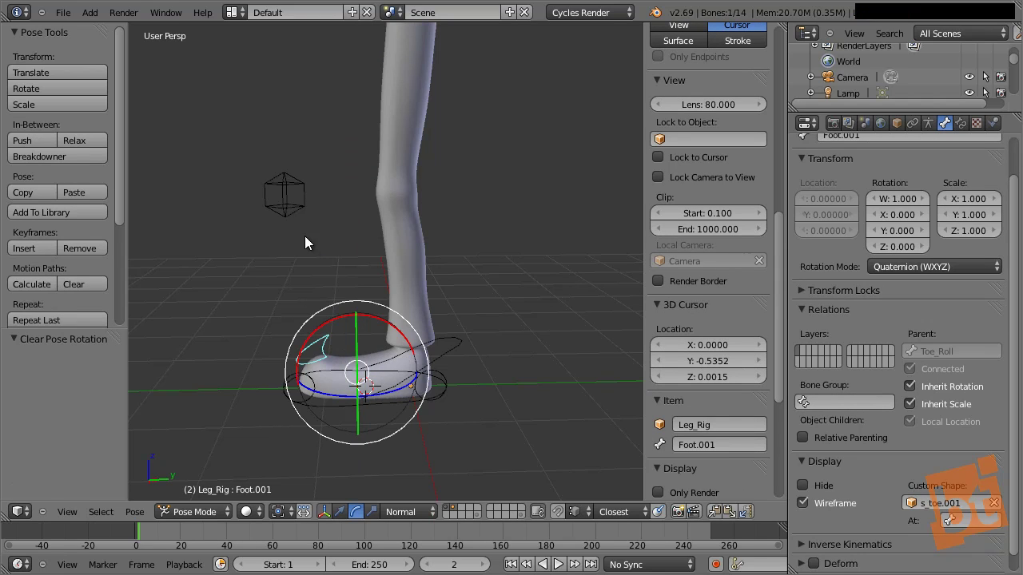
right_click(286, 196)
middle_click_drag(301, 288, 439, 292)
key("shift+g")
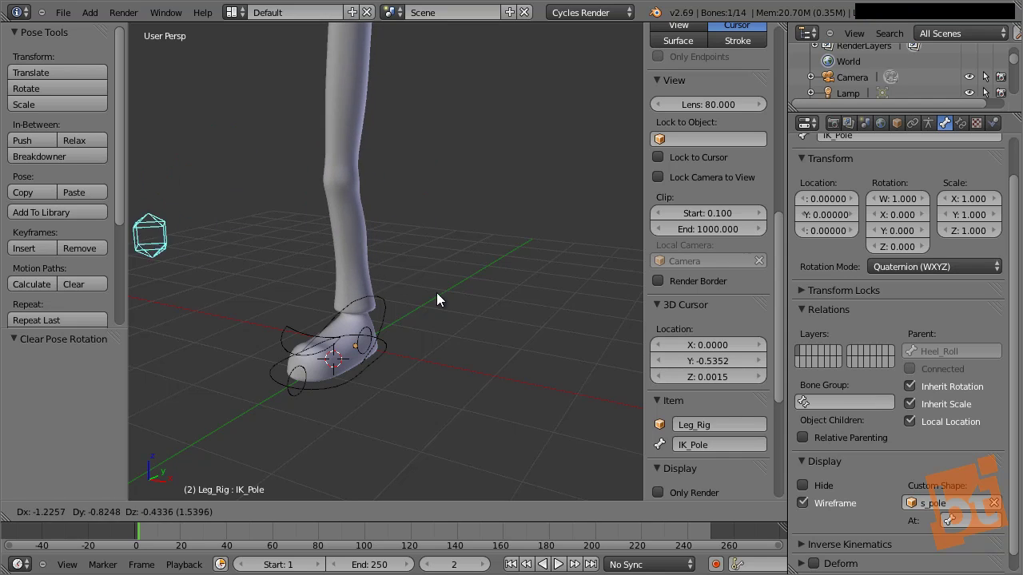
left_click(404, 315)
Select the Hips bone by its cube shape, test moving it, cancel the move, and deselect all bones.
middle_click_drag(404, 316, 397, 157)
right_click(402, 176)
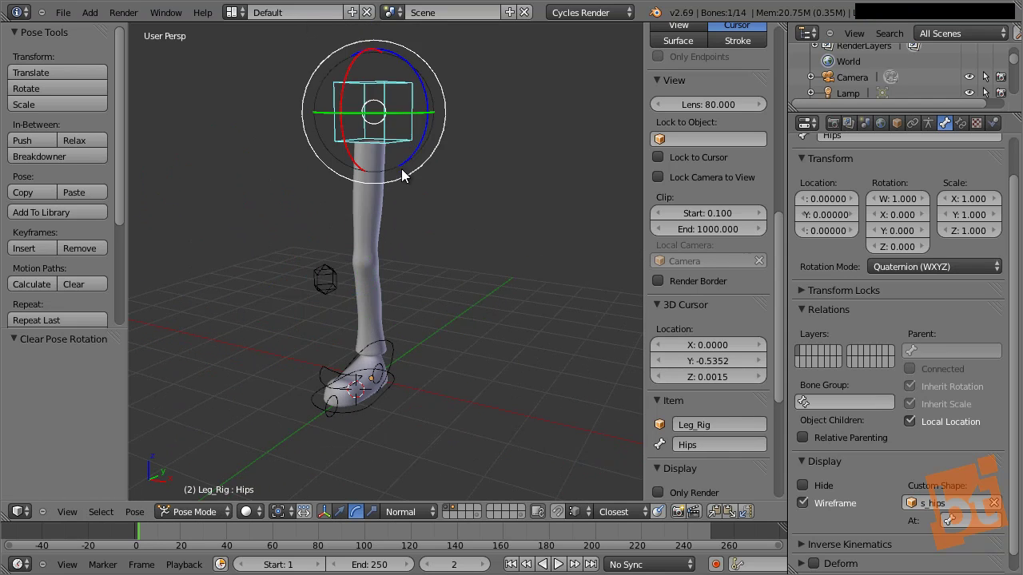
right_click_drag(402, 175, 359, 145)
key("a")
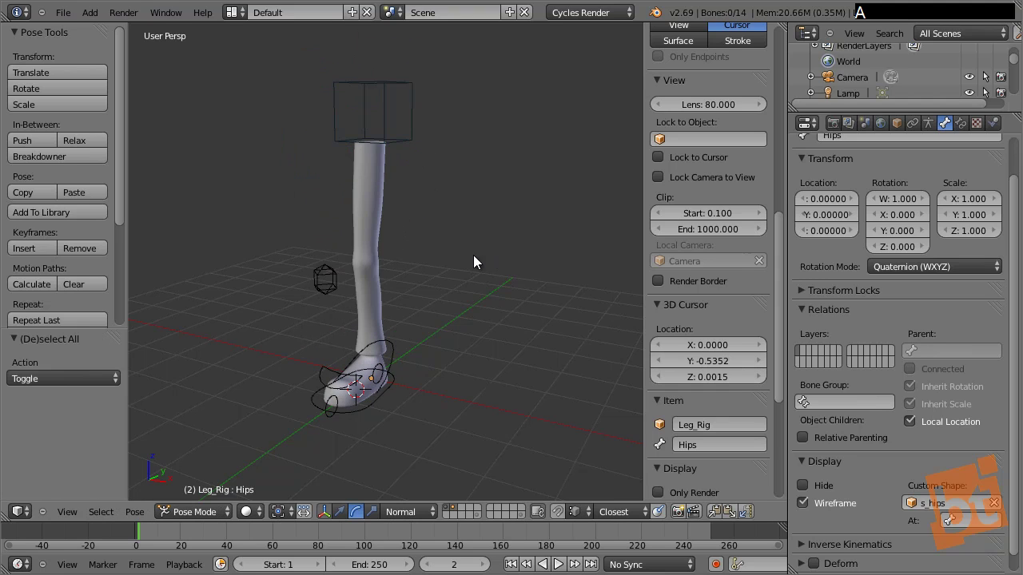
Test lifting the Foot_Control bone along the global Z axis to bend the knee, and cancel the move.
middle_click_drag(474, 262, 436, 362)
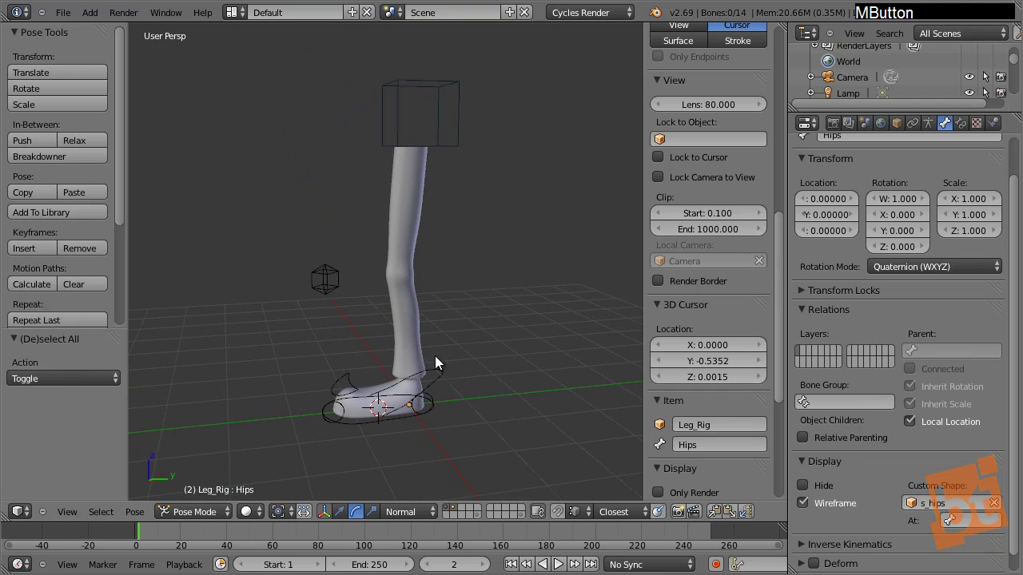
right_click(438, 403, "shift")
key("g")
key("z")
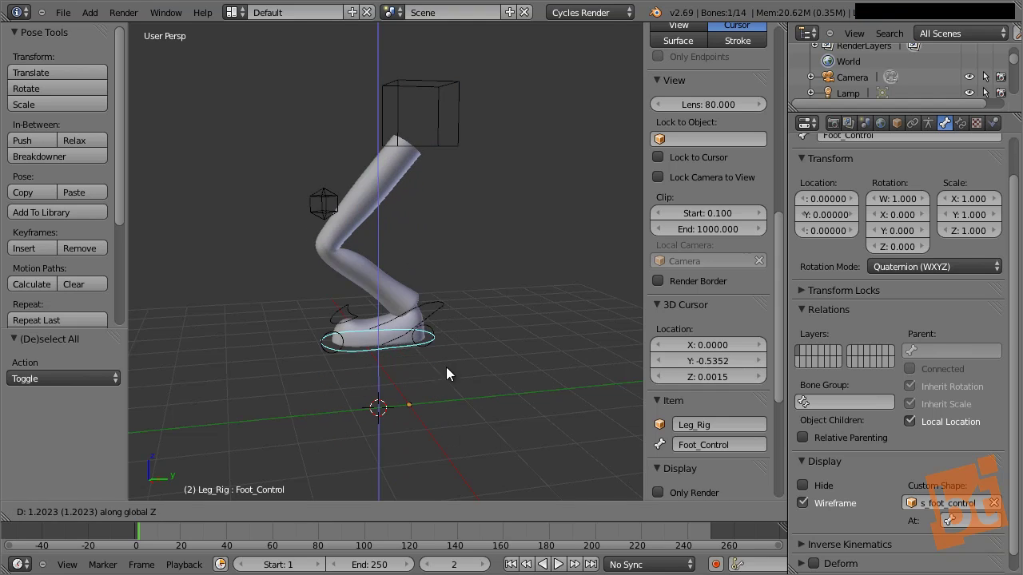
right_click(436, 347)
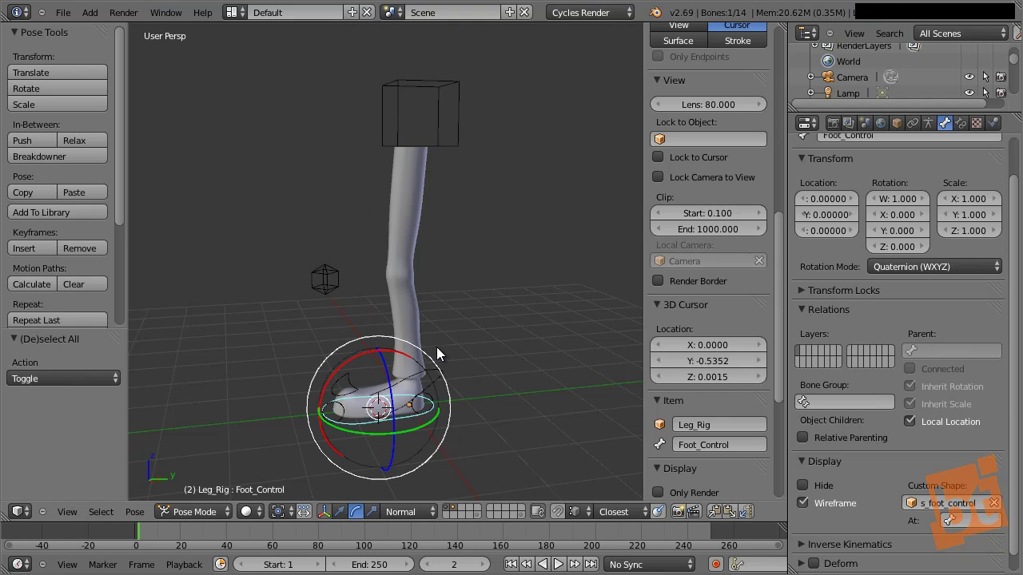
Move the IK_Pole bone about -0.52 along Y in Edit Mode, return to Pose Mode and deselect all bones.
right_click(318, 273)
key("Tab")
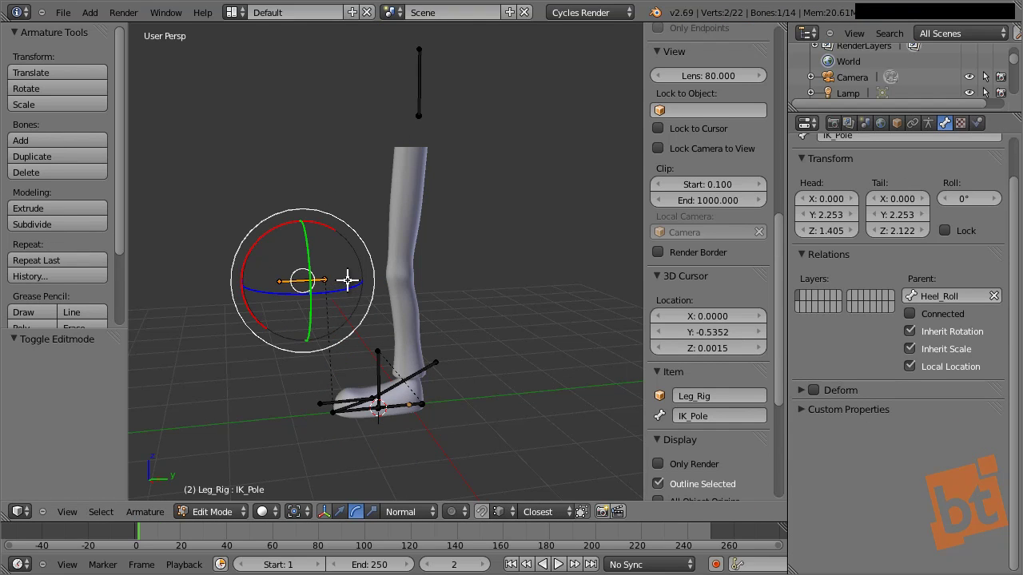
key("g")
key("y")
left_click(313, 279)
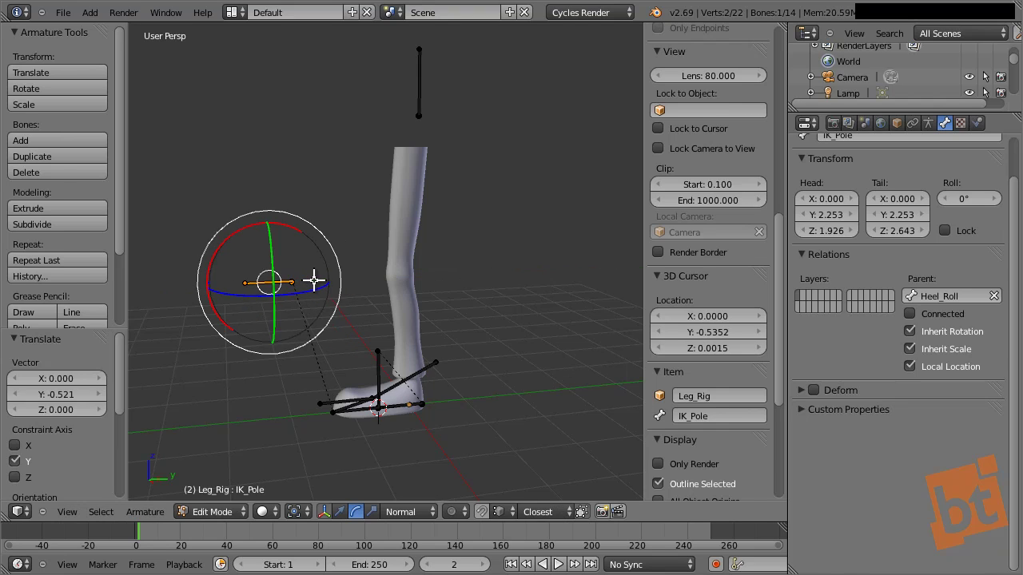
key("Tab")
key("a")
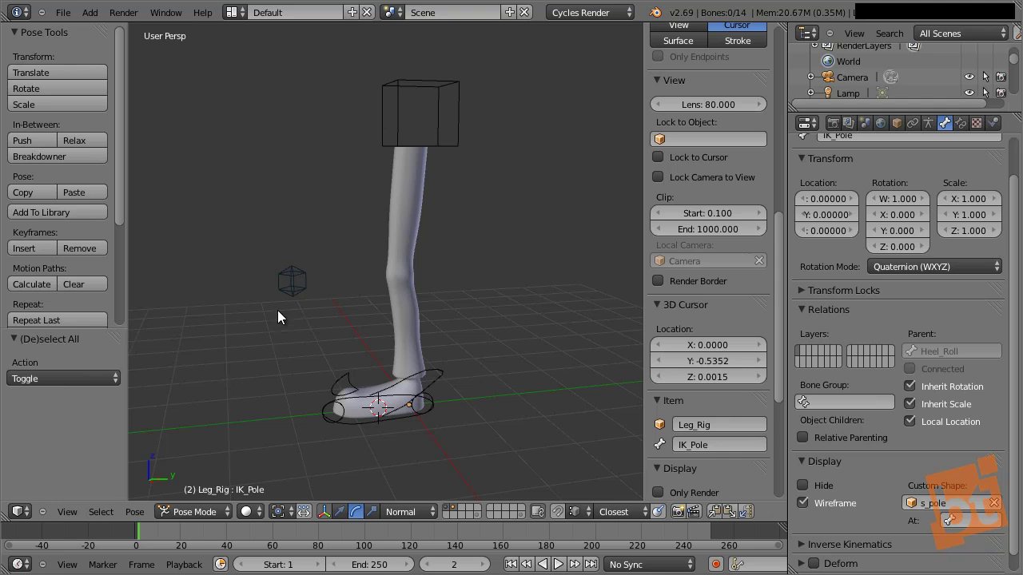
Select IK_Pole, switch to Foot_Control, try moving it along the global Z axis, and cancel.
right_click(292, 282)
right_click(387, 422)
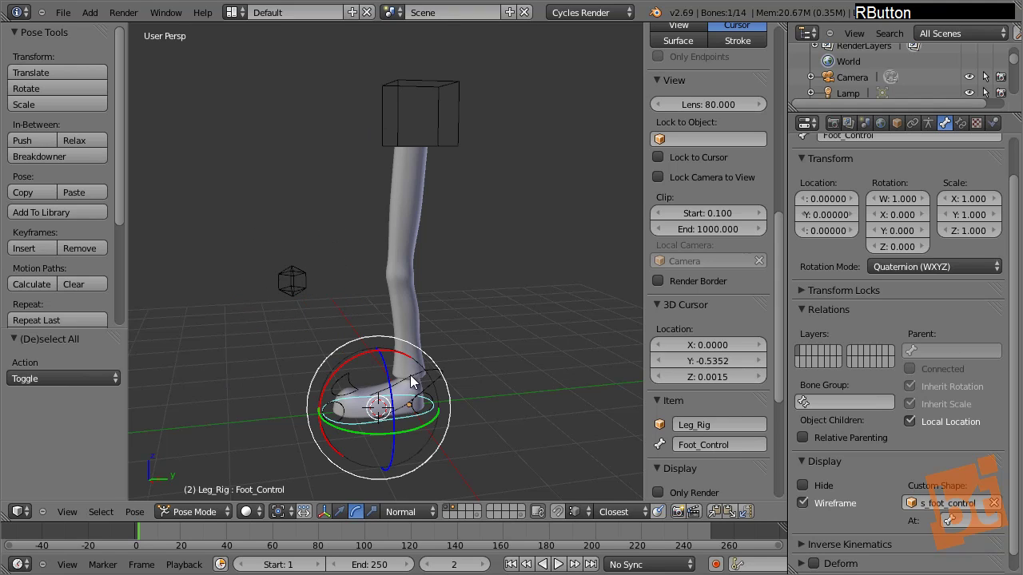
key("a")
right_click(403, 418)
key("g")
key("z")
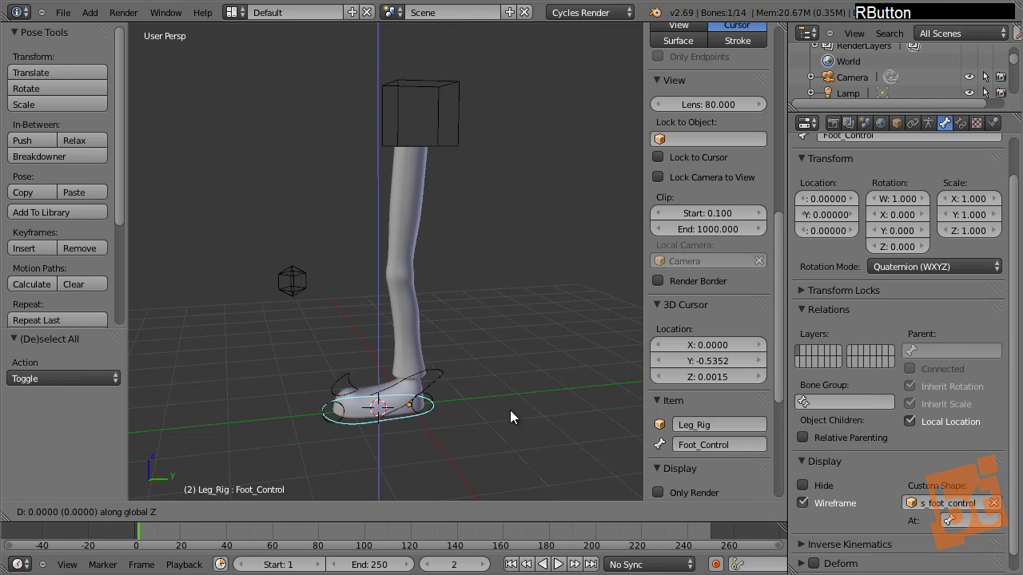
key("Escape")
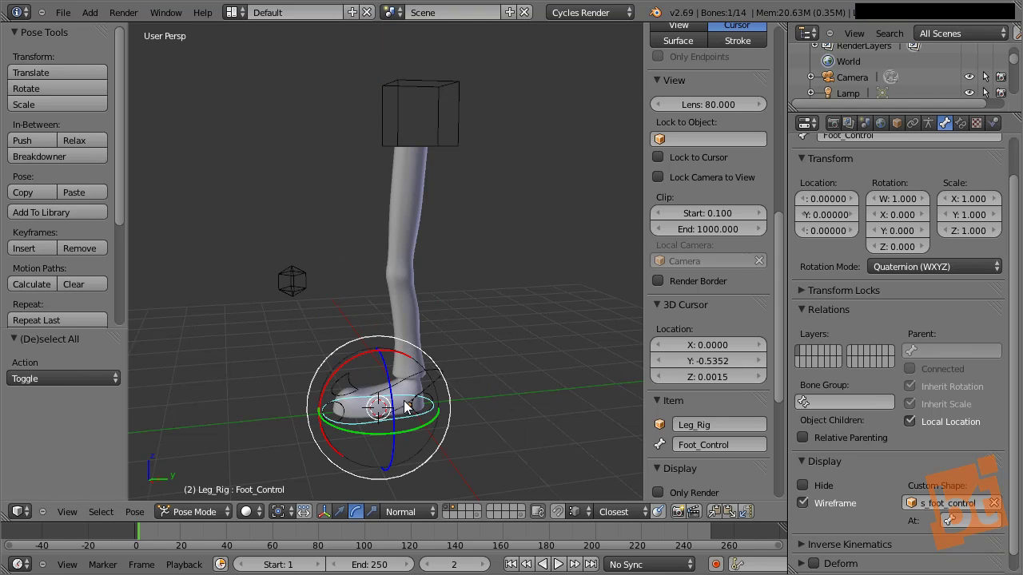
Select the Foot_Roll bone, test rotating it around the global X axis, and cancel the rotation.
right_click(432, 382)
key("r")
key("x")
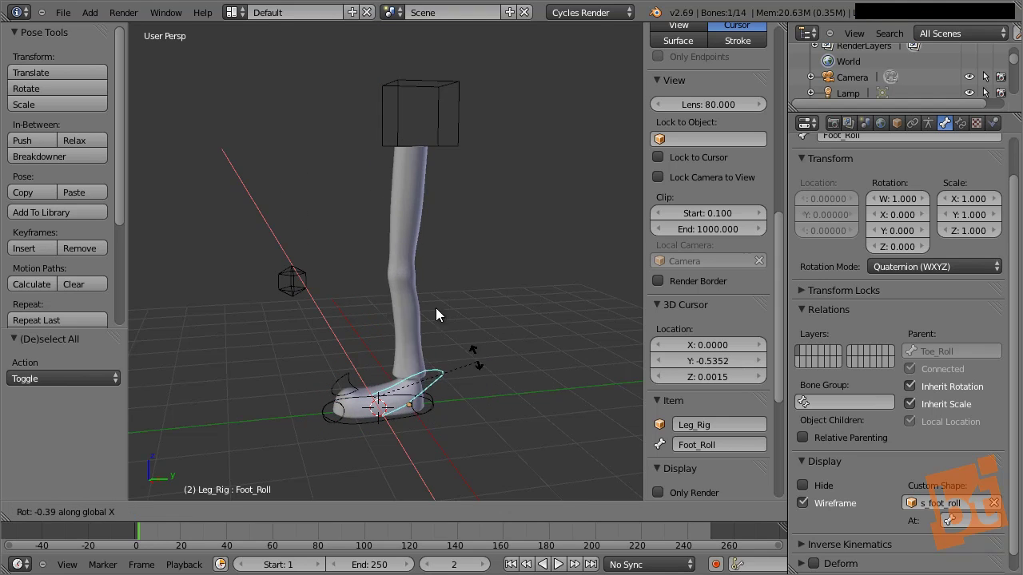
key("Escape")
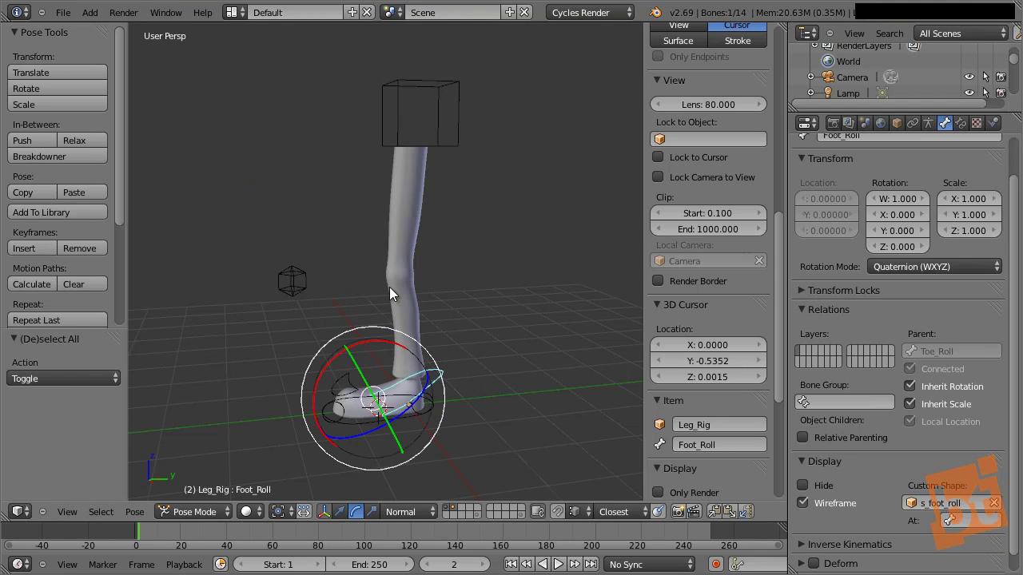
Test lowering the Hips bone along the global Z axis and cancel the move.
middle_click_drag(455, 315, 472, 333)
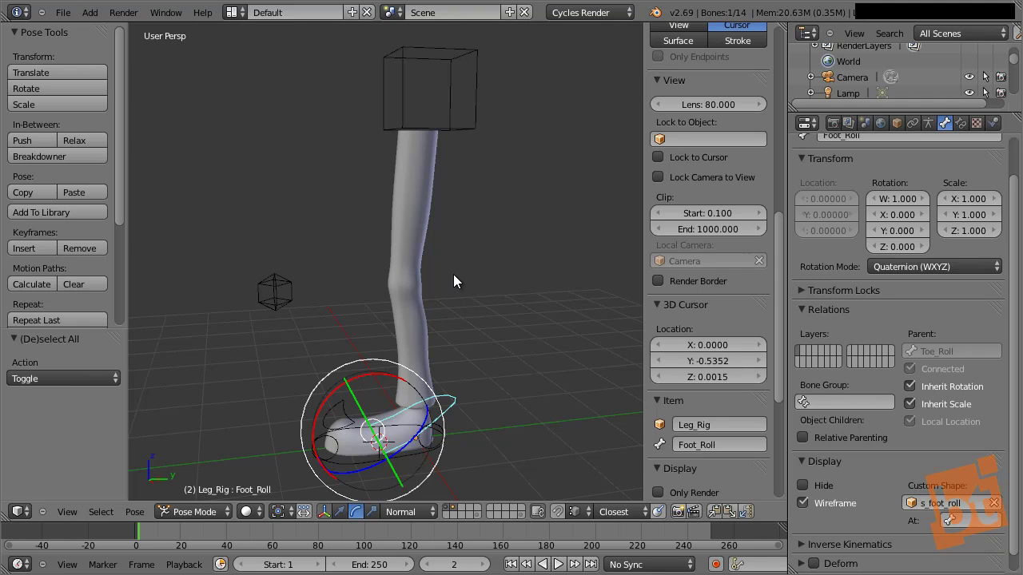
right_click(446, 132)
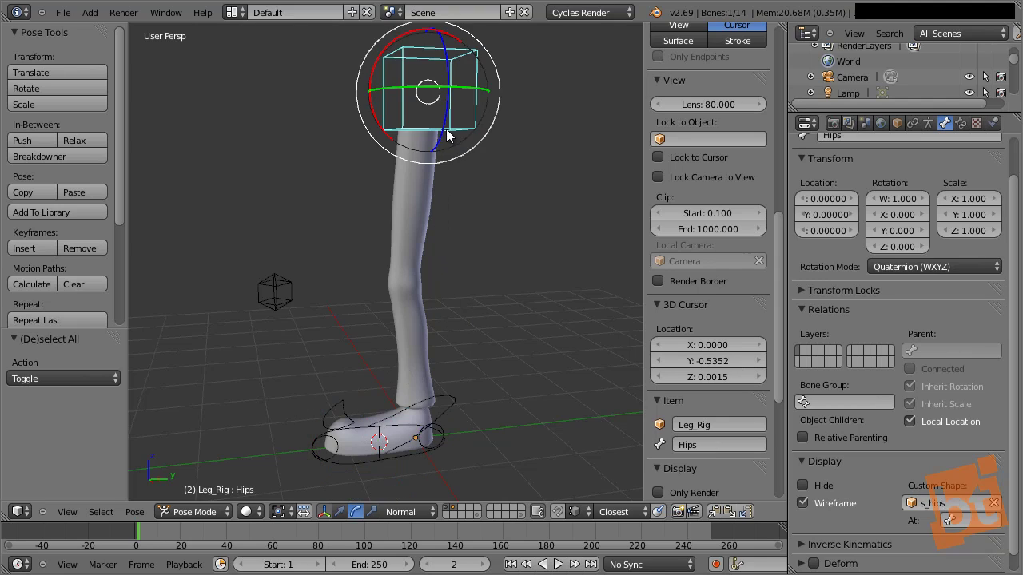
key("g")
key("z")
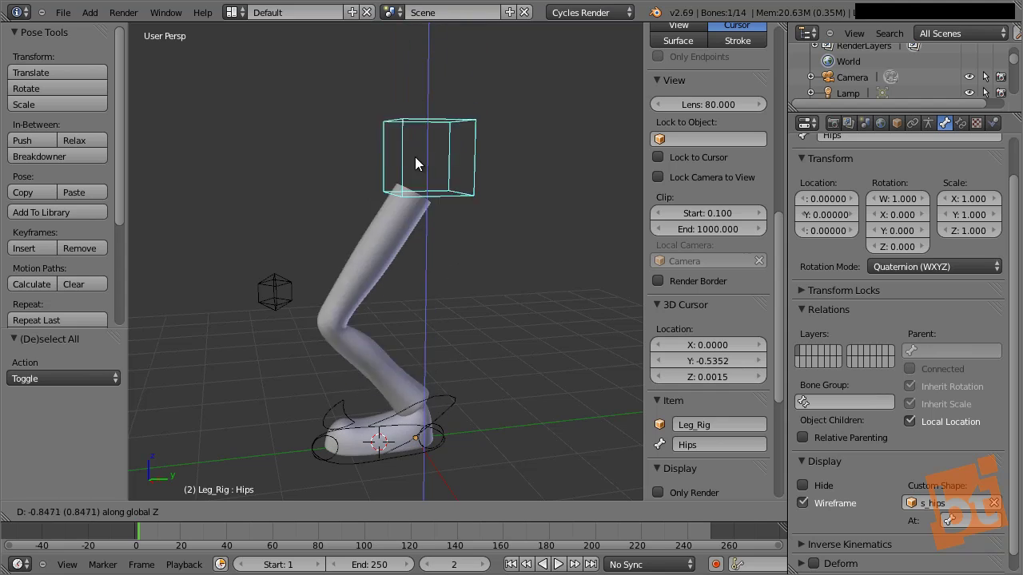
right_click(414, 157)
middle_click_drag(435, 208, 459, 260, "shift")
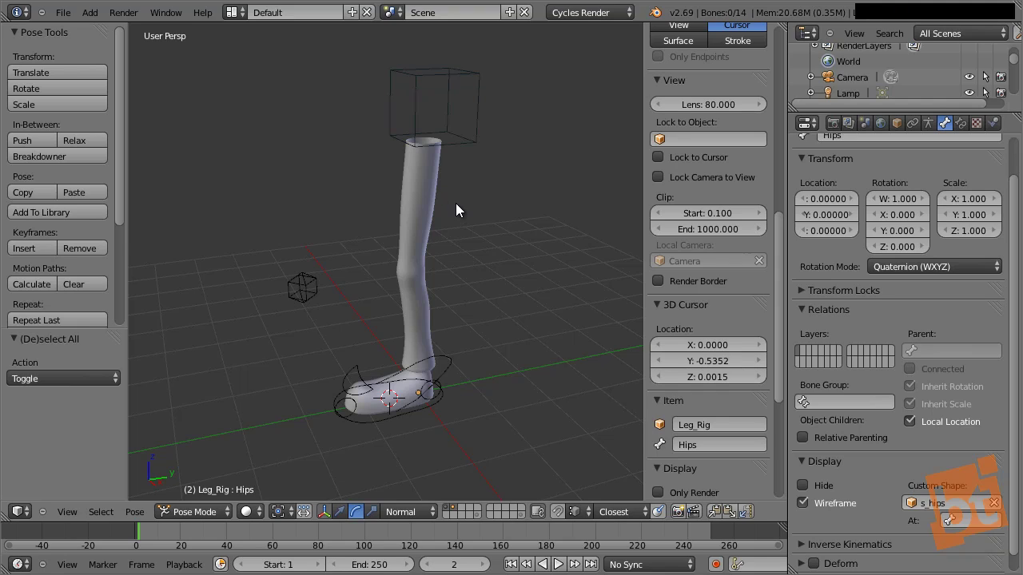
Select the Hips, IK_Pole and Foot_Roll control bones one after another to review them.
right_click(453, 142)
right_click(302, 288)
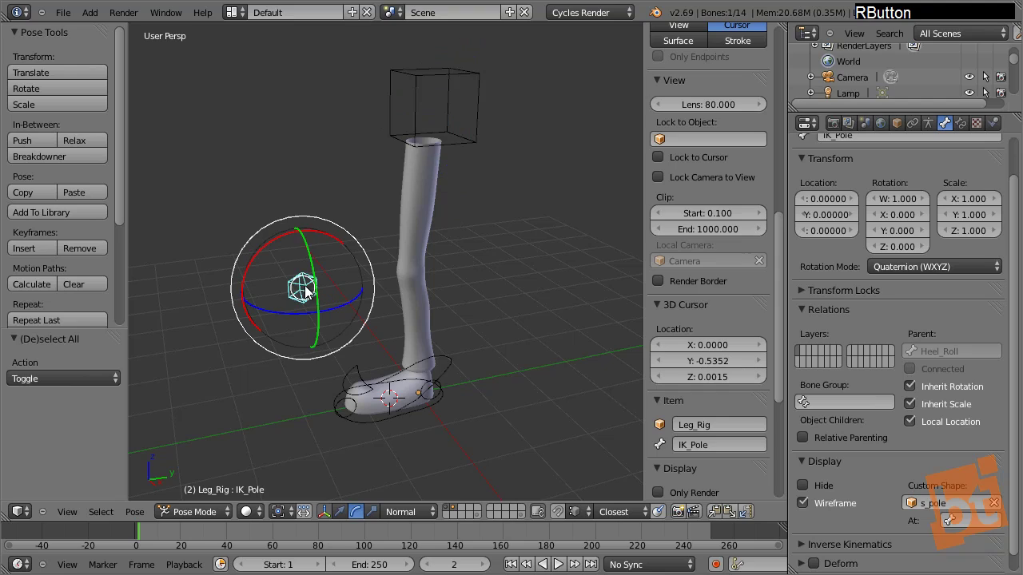
right_click(449, 356)
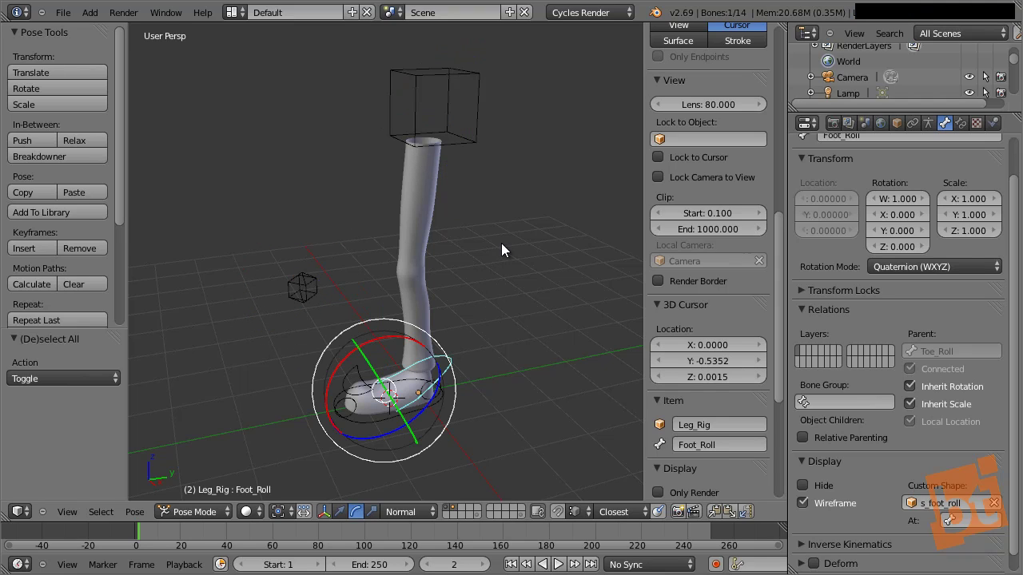